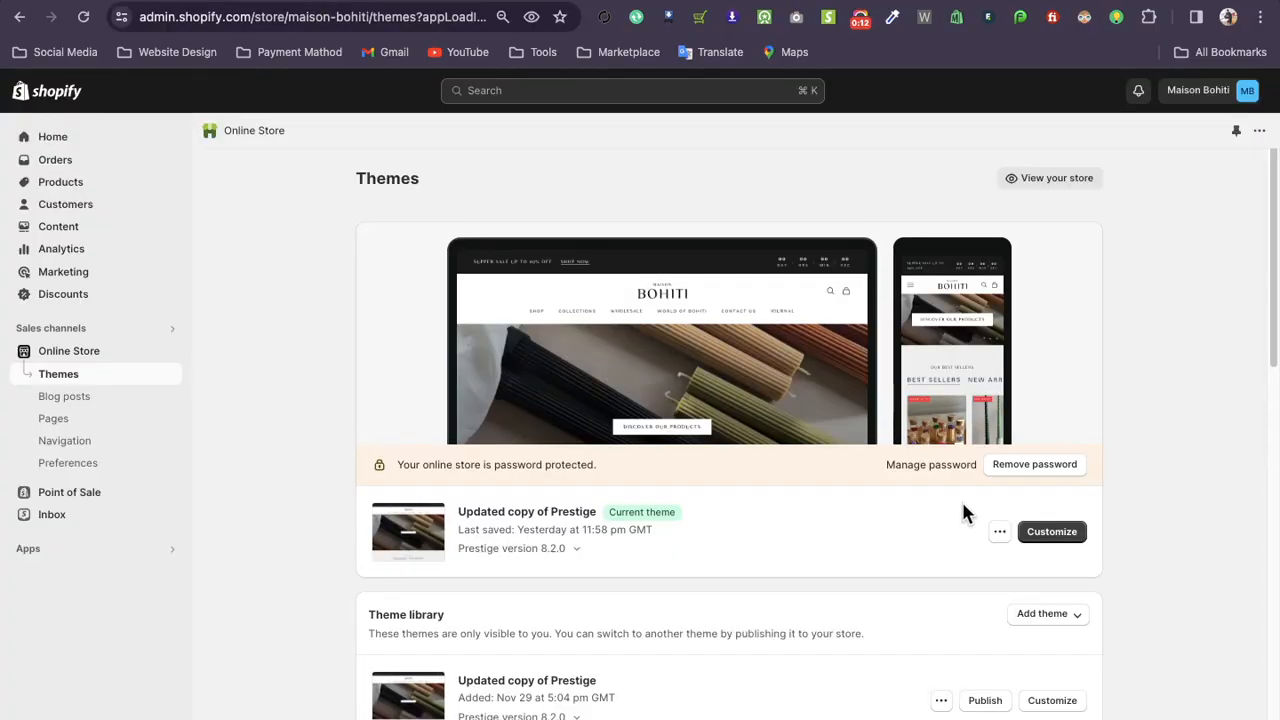
Open the current theme, Updated copy of Prestige, for customization, dismiss the newsletter popup and return to the home page's section list
left_click(1041, 540)
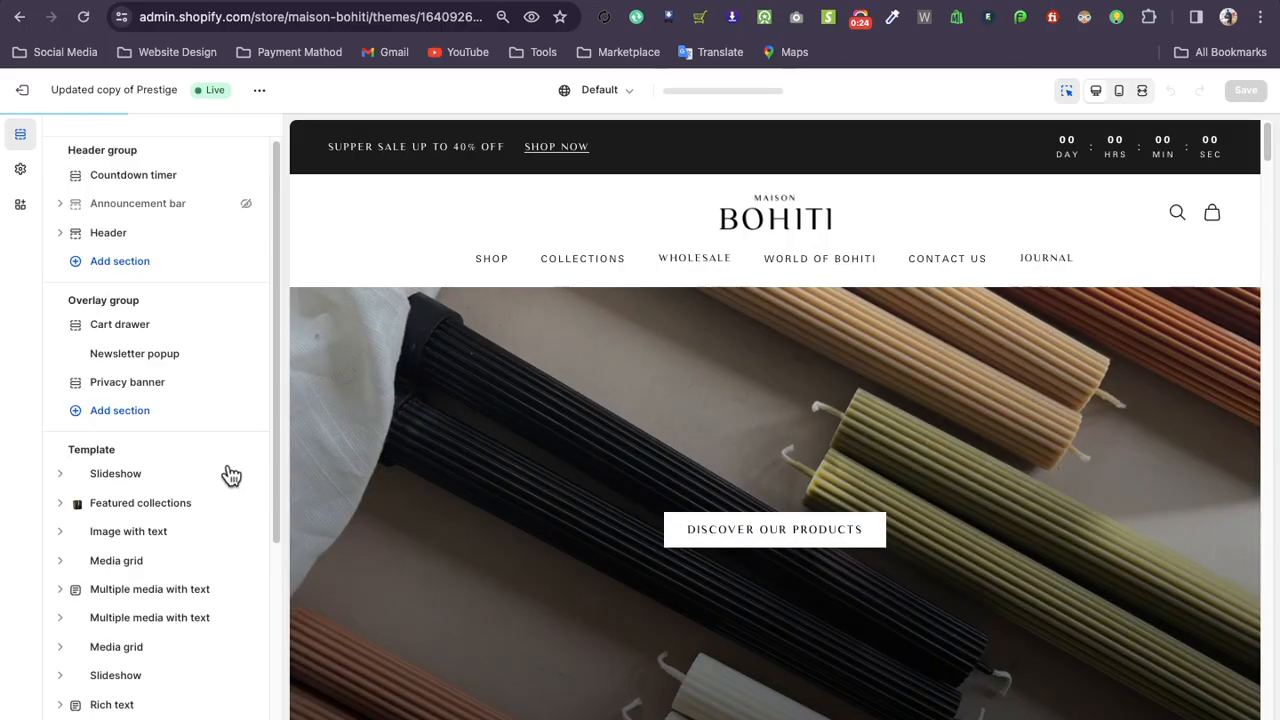
scroll(226, 474, "down", 5)
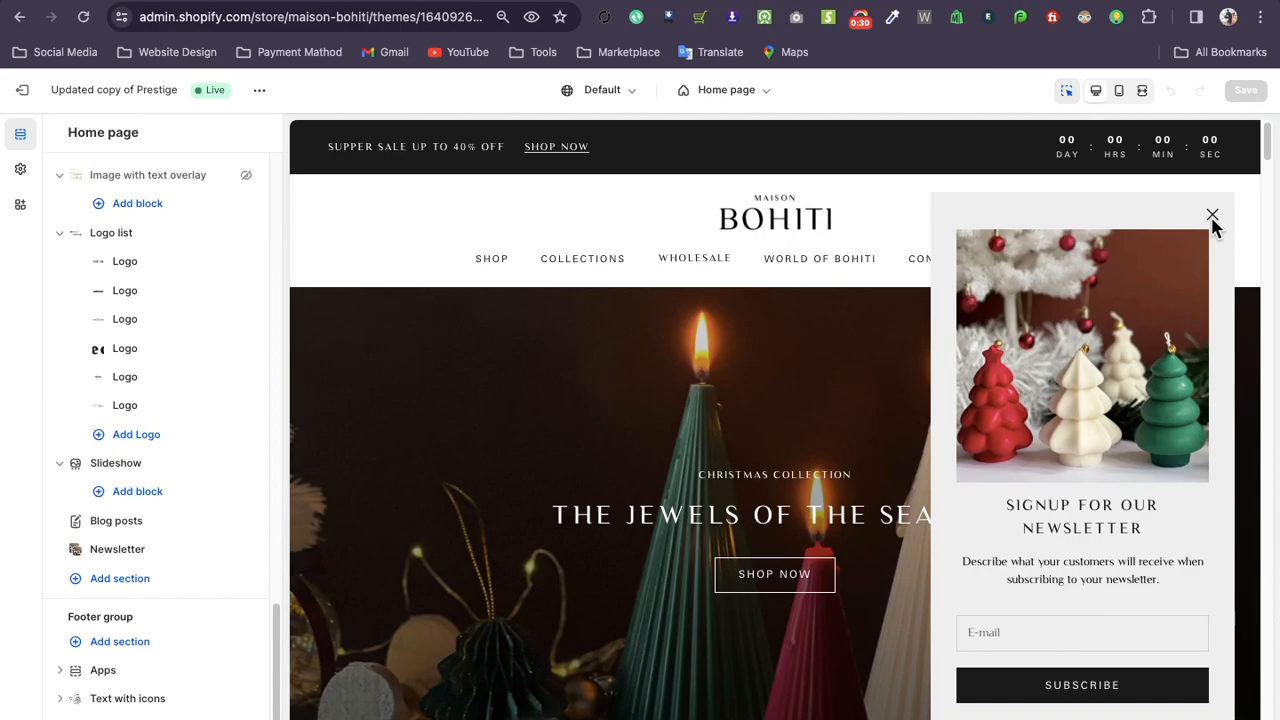
left_click(62, 706)
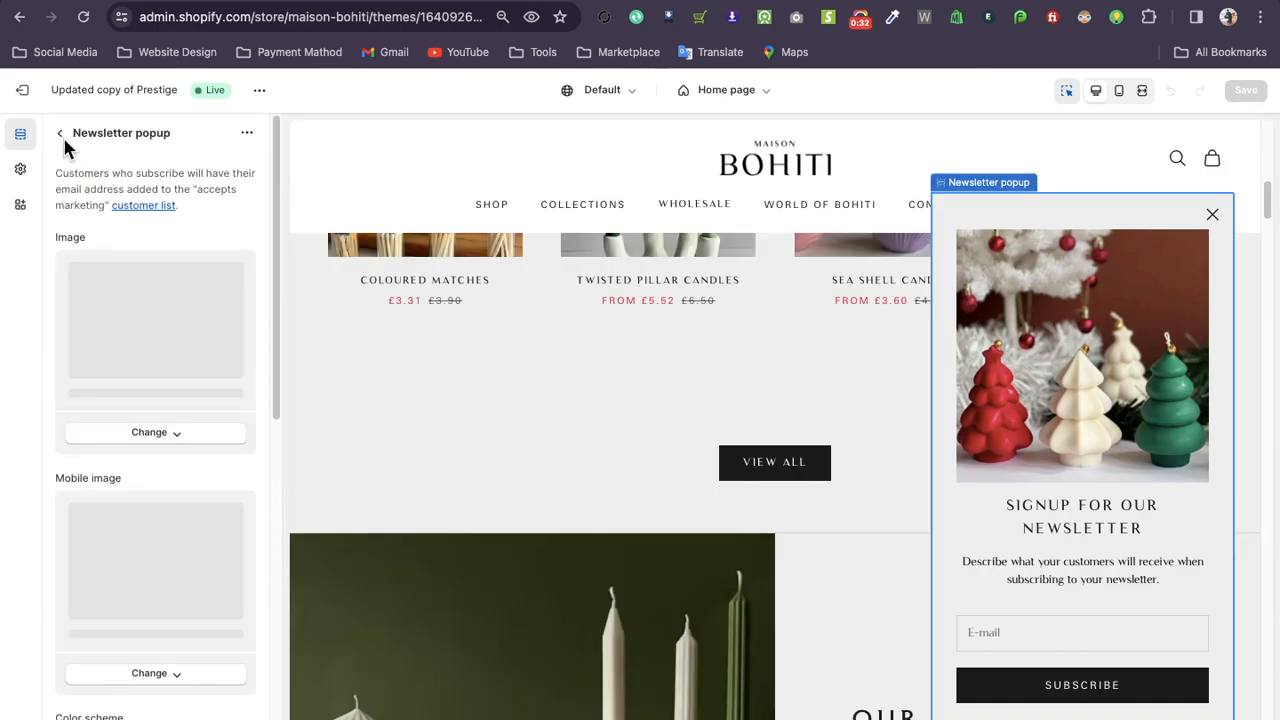
scroll(63, 143, "down", 5)
left_click(59, 132)
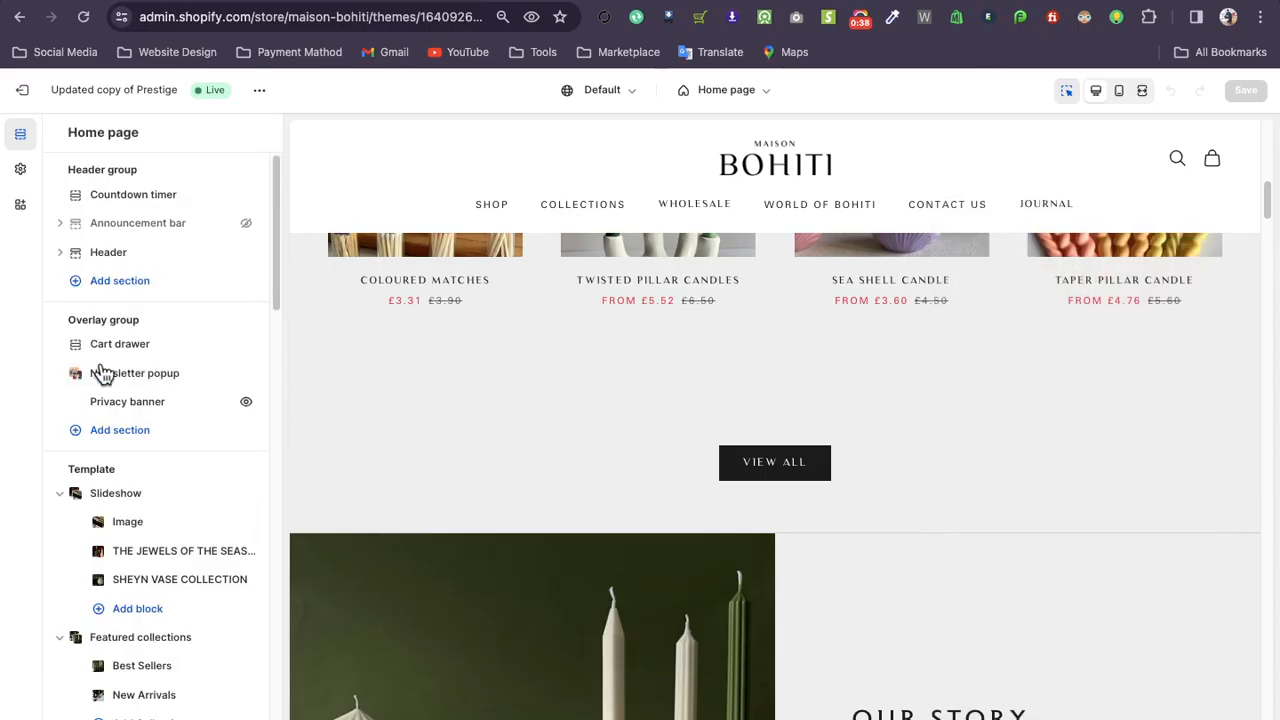
Expand the Footer section in the home page's Footer group to show its blocks
scroll(103, 477, "down", 12)
scroll(108, 474, "down", 5)
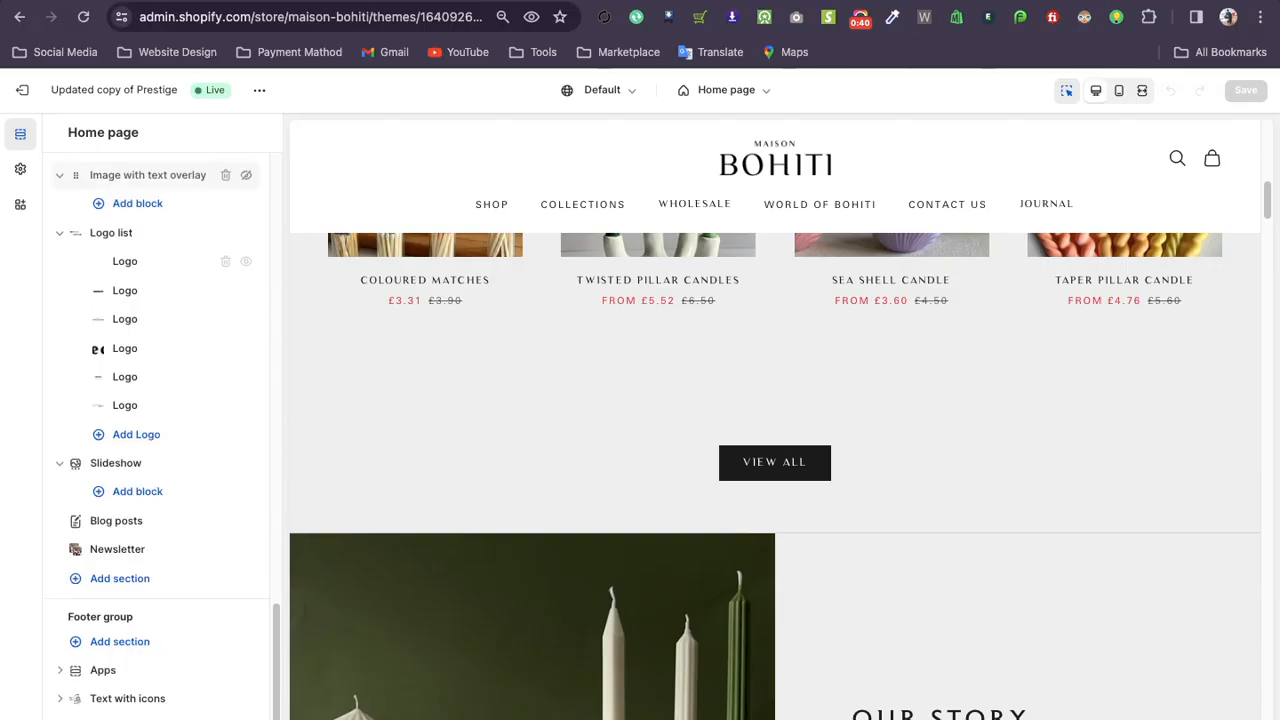
left_click(60, 716)
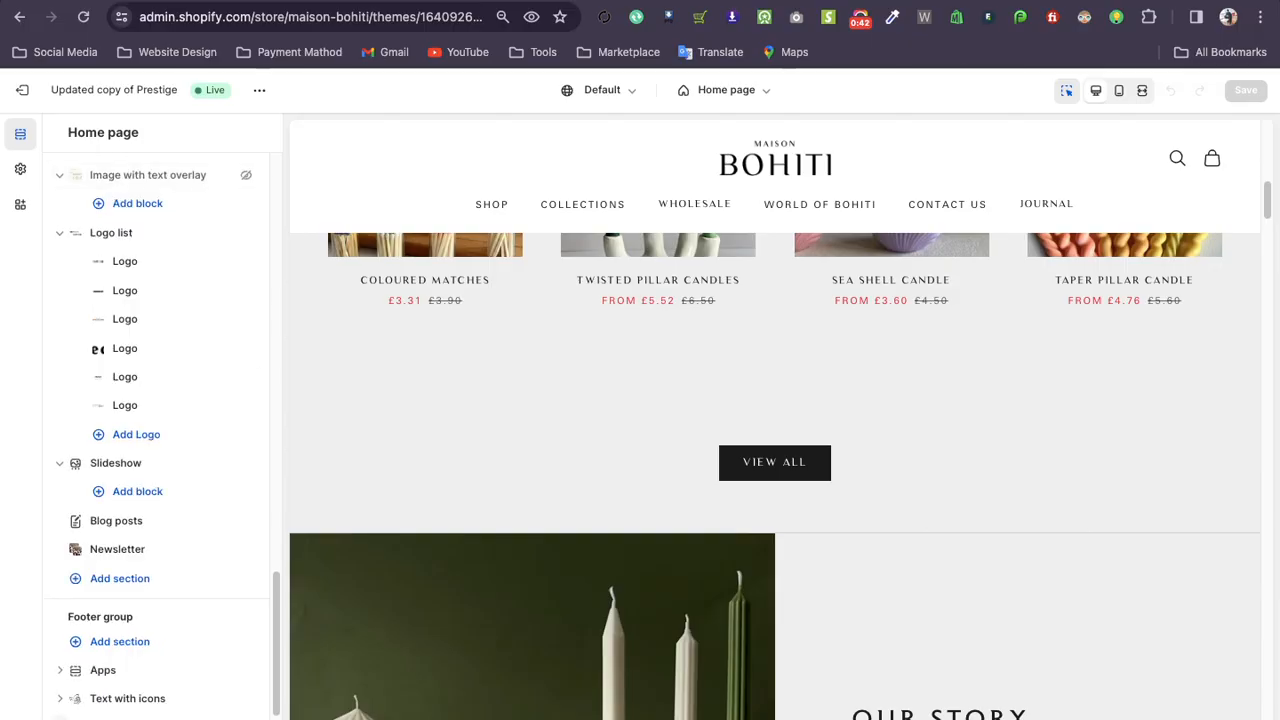
scroll(127, 628, "down", 1)
scroll(127, 628, "down", 1)
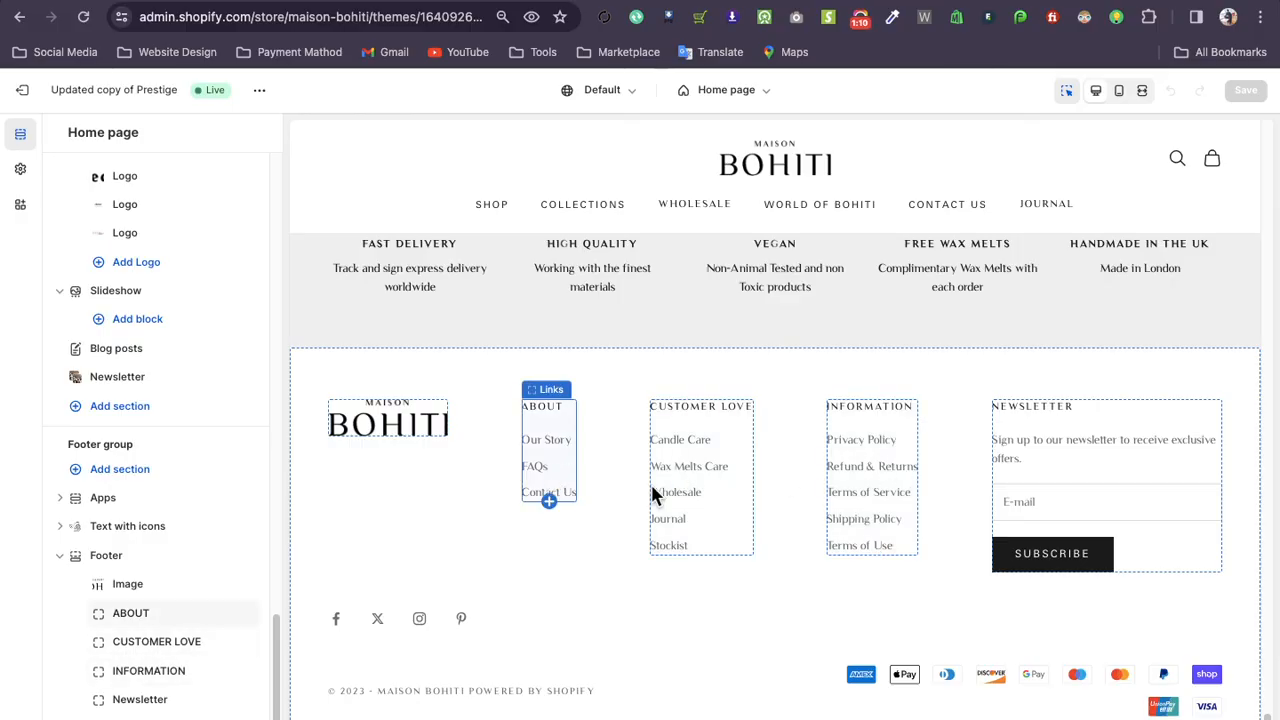
Check the menu change options of the footer's CUSTOMER LOVE links block, then return to the section list
left_click(145, 648)
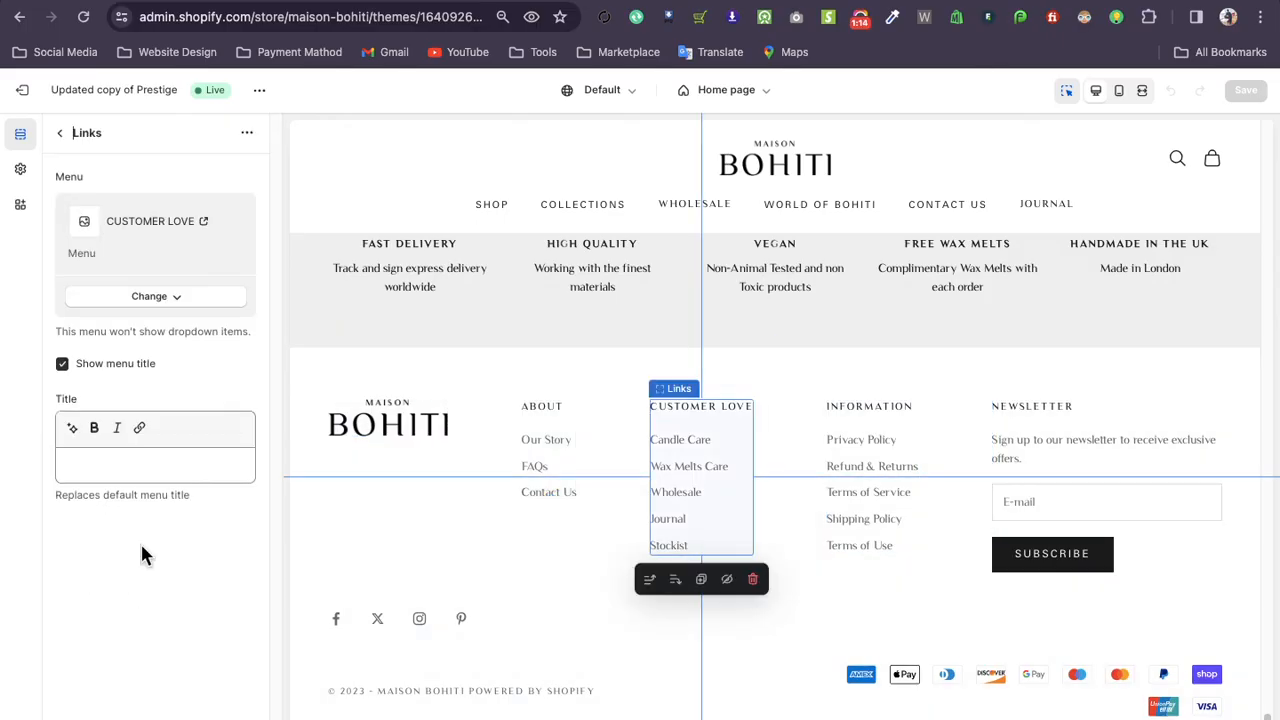
left_click(138, 299)
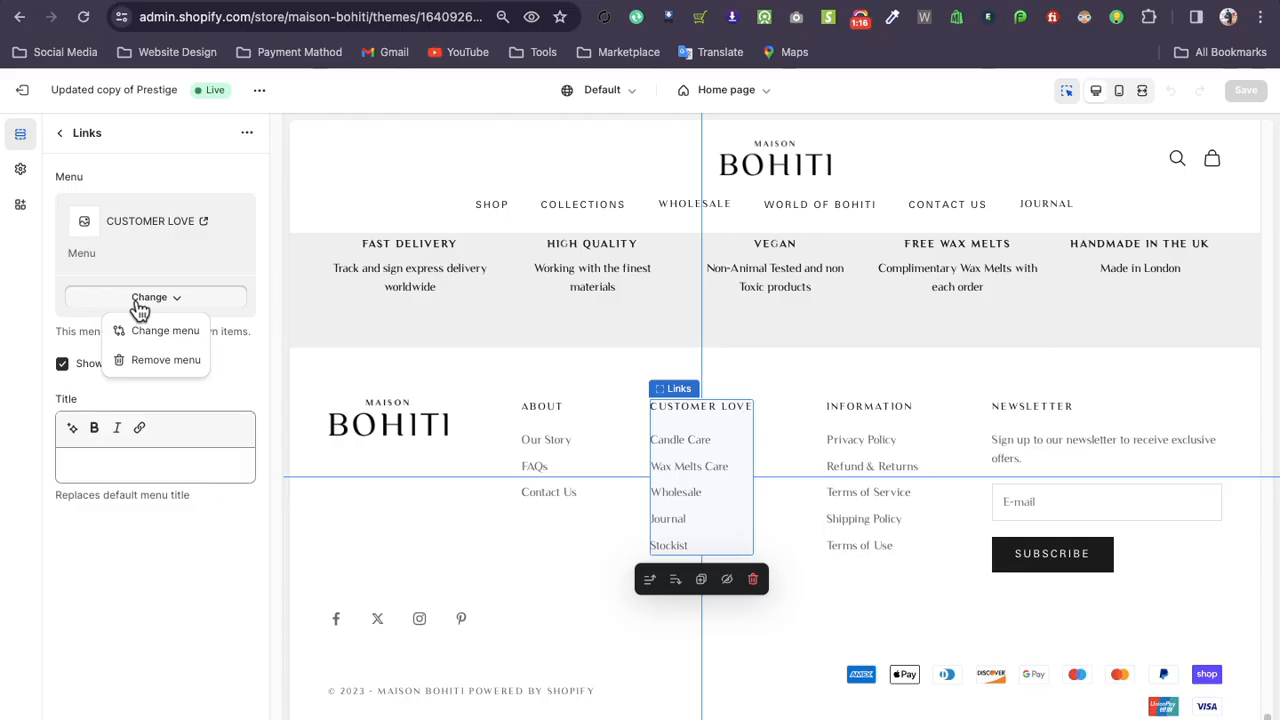
left_click(59, 132)
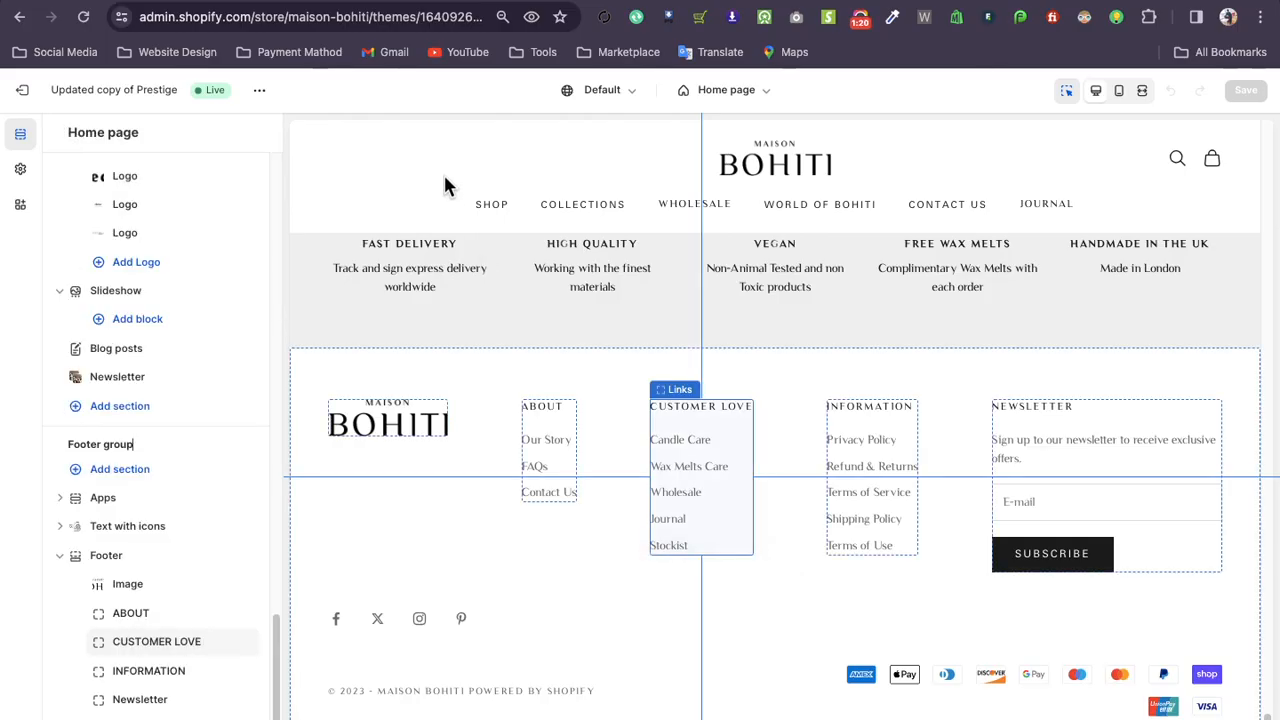
left_click(492, 530)
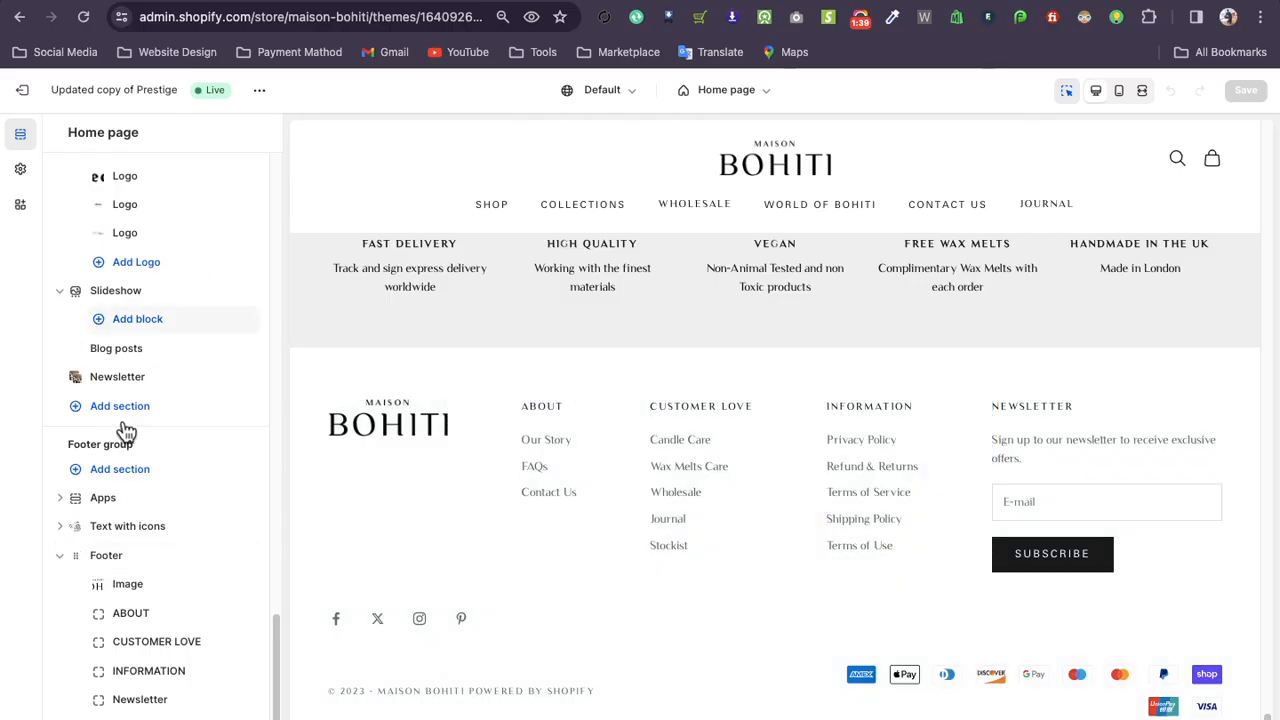
Switch the template being edited from the home page to the Default product template
scroll(140, 470, "up", 10)
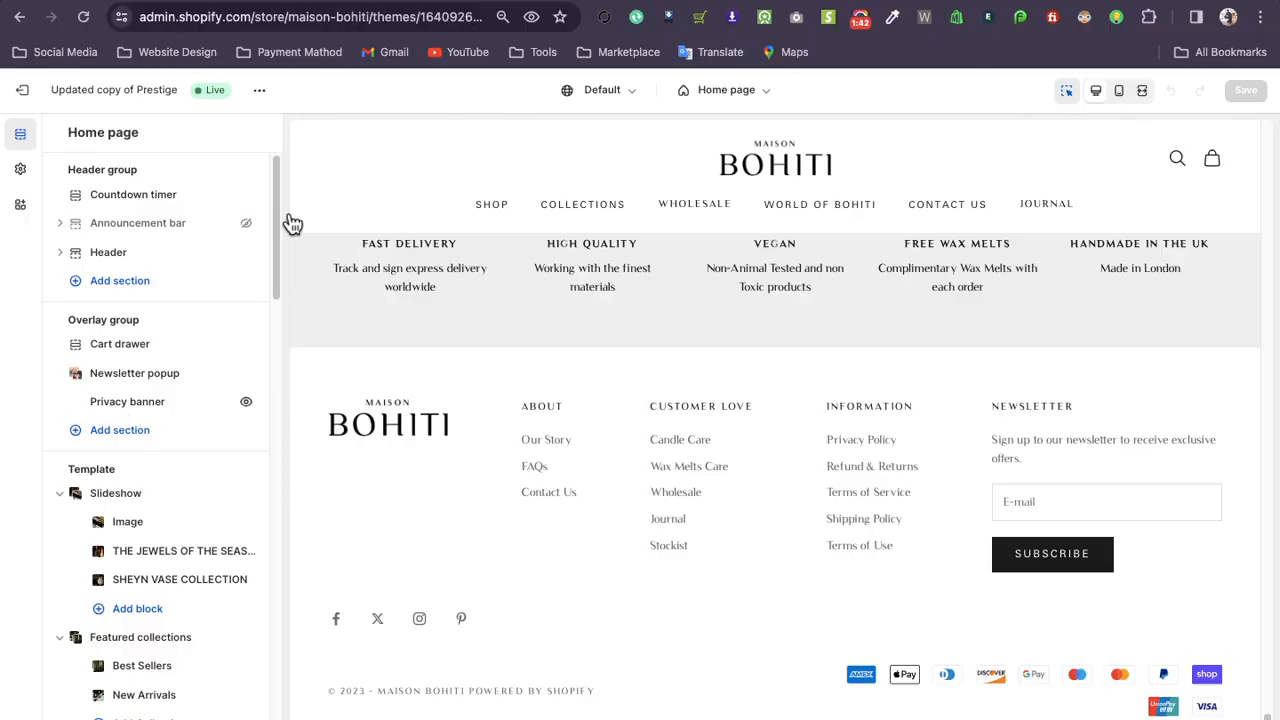
scroll(137, 540, "down", 10)
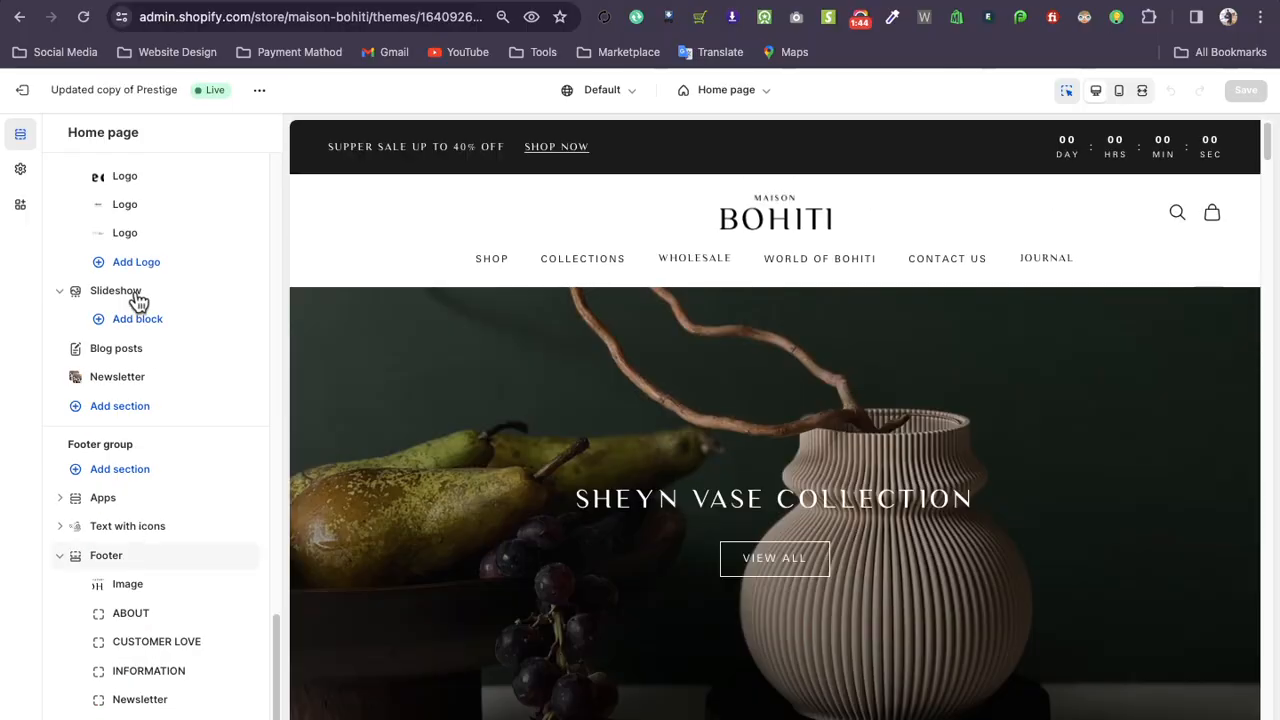
scroll(155, 508, "up", 10)
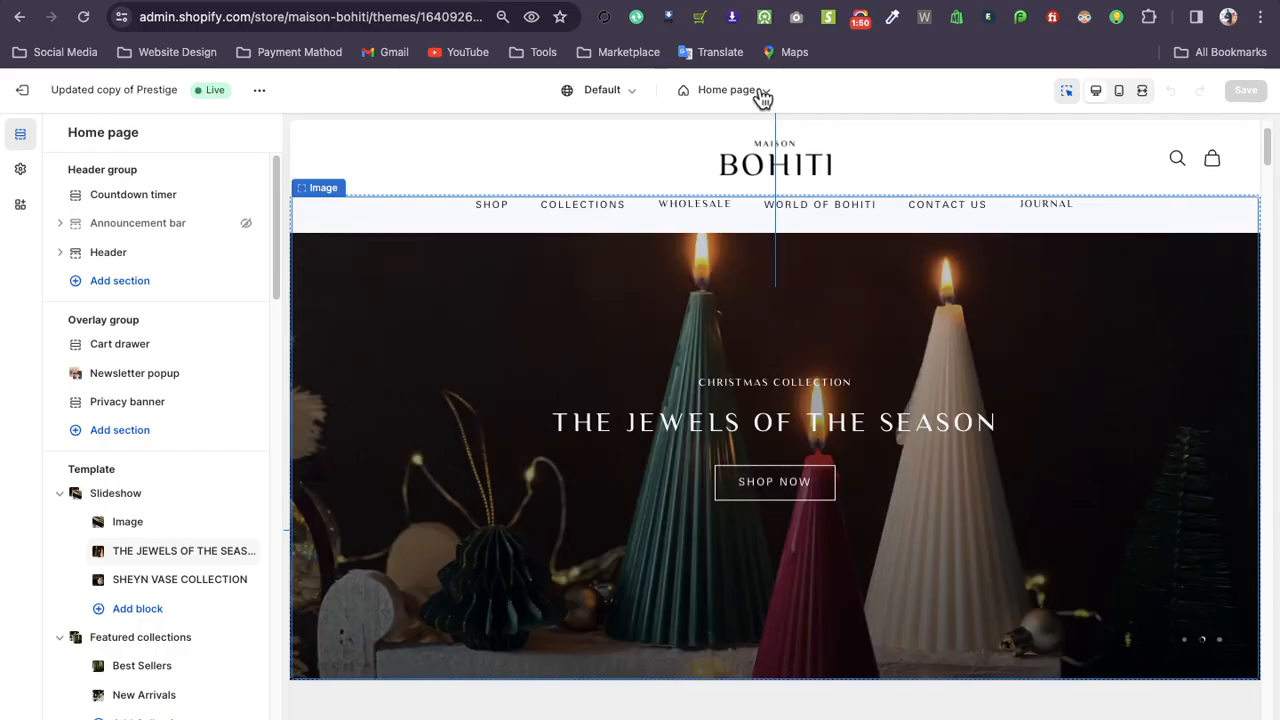
left_click(760, 93)
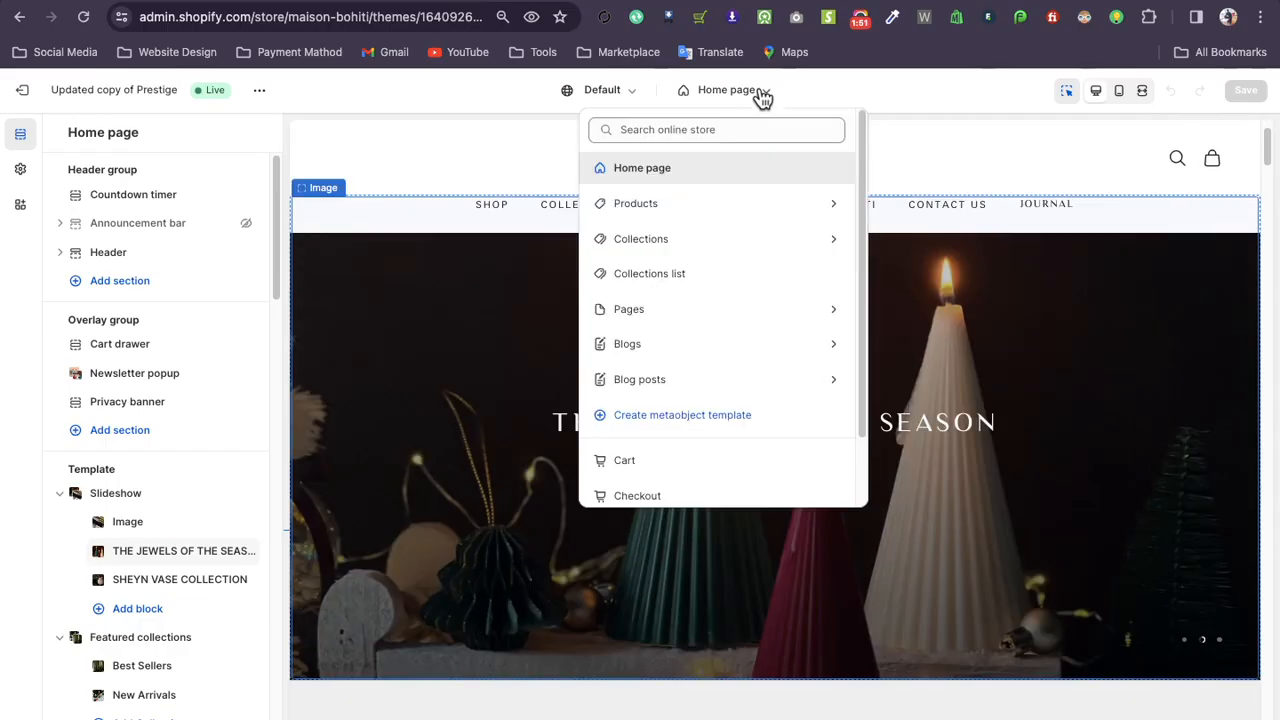
scroll(730, 452, "down", 1)
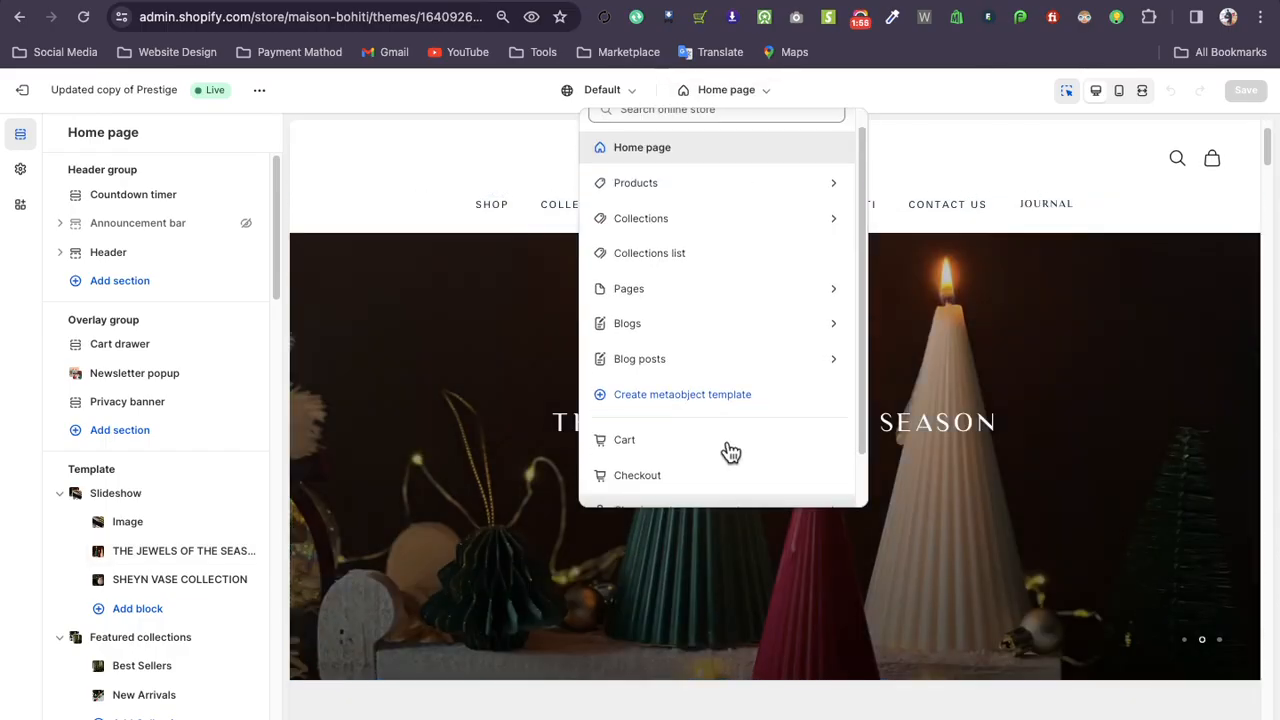
scroll(728, 445, "up", 1)
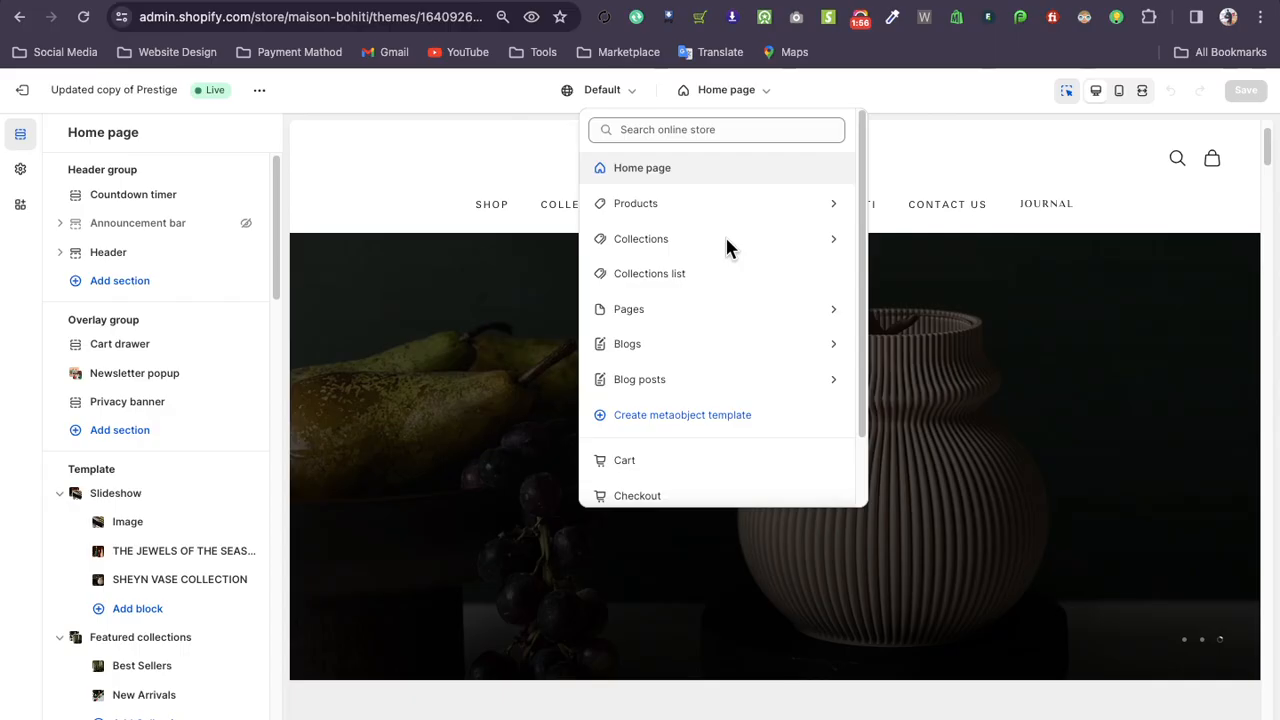
scroll(746, 410, "down", 3)
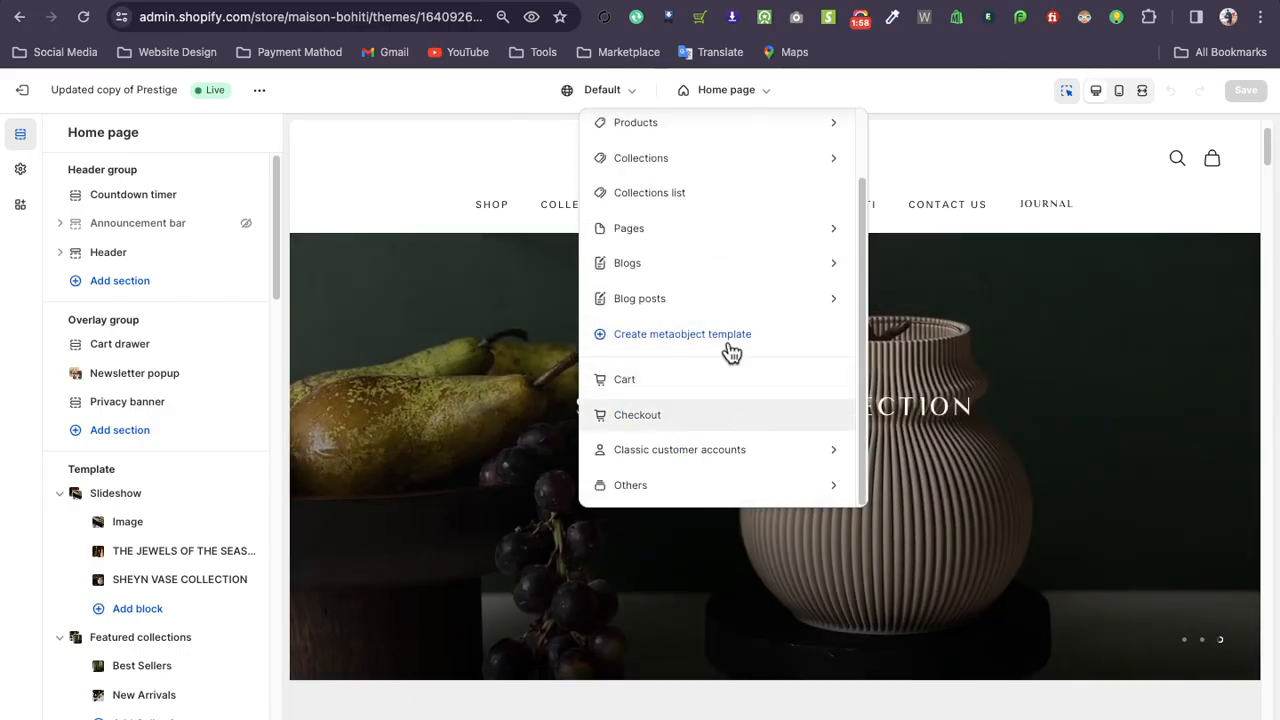
scroll(720, 235, "up", 3)
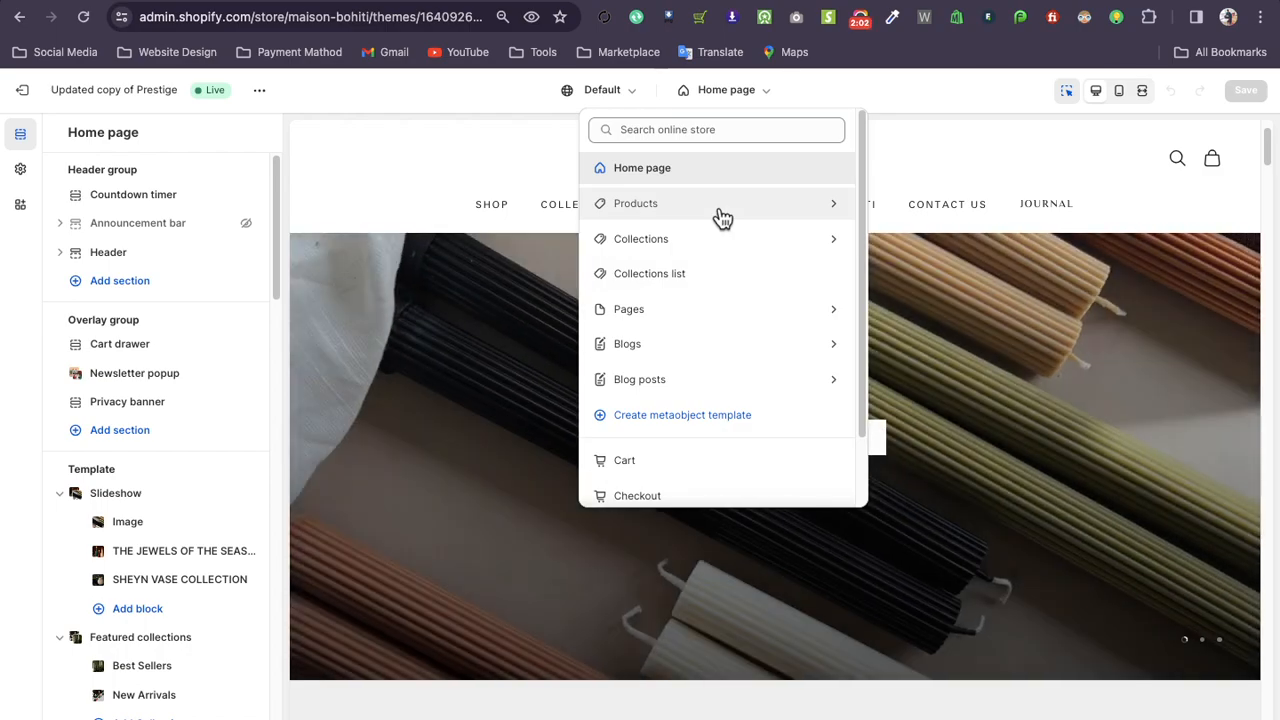
left_click(719, 206)
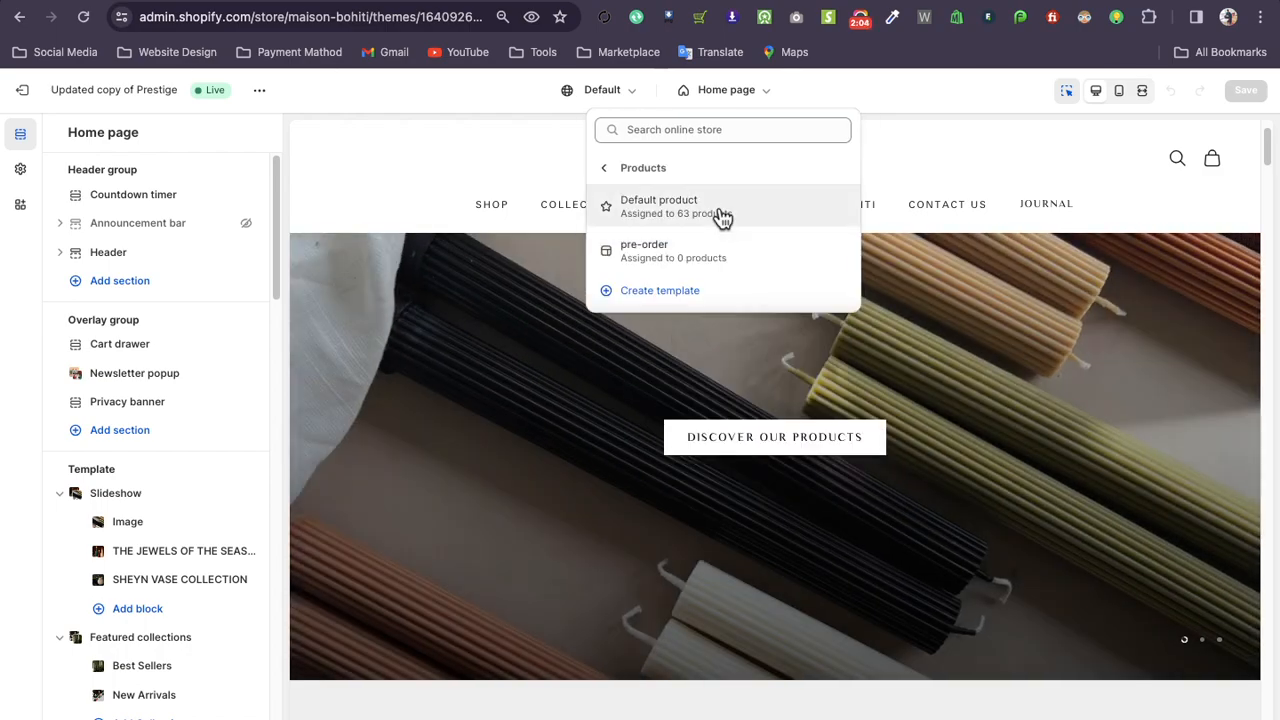
left_click(722, 212)
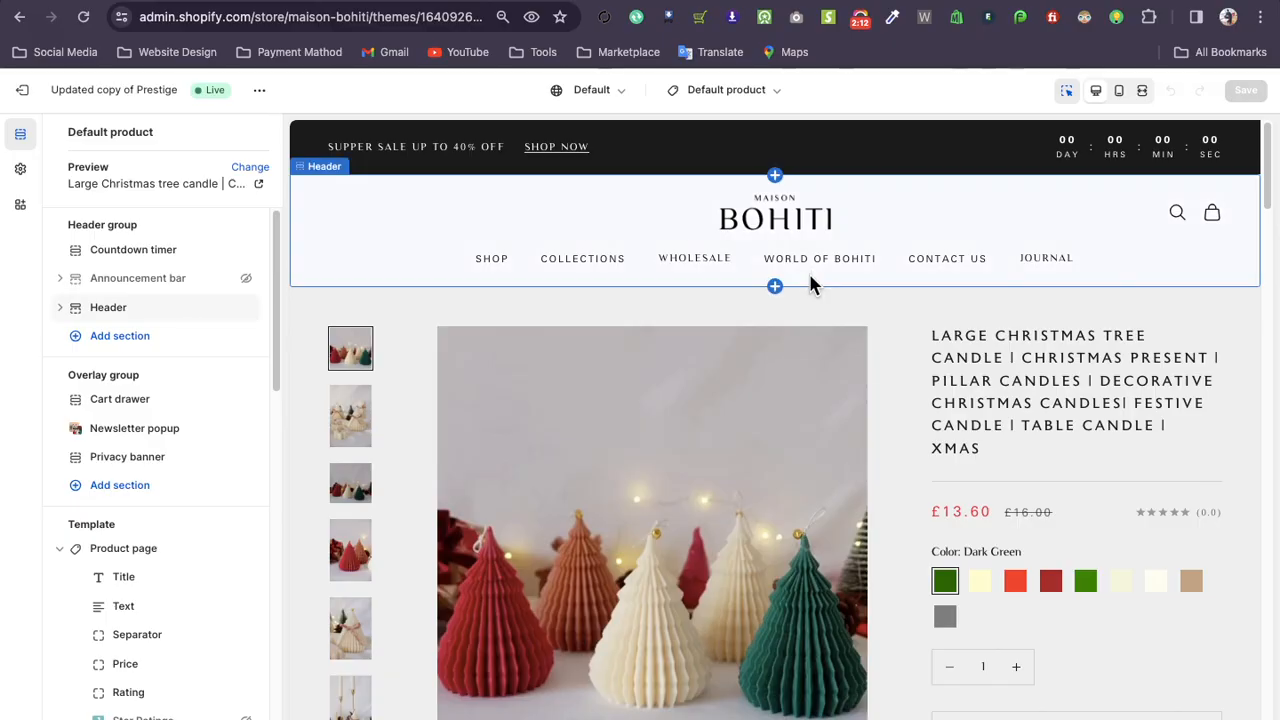
Examine the default product page's layout, from the gallery and product details through related products to the placeholder content sections
scroll(826, 297, "down", 3)
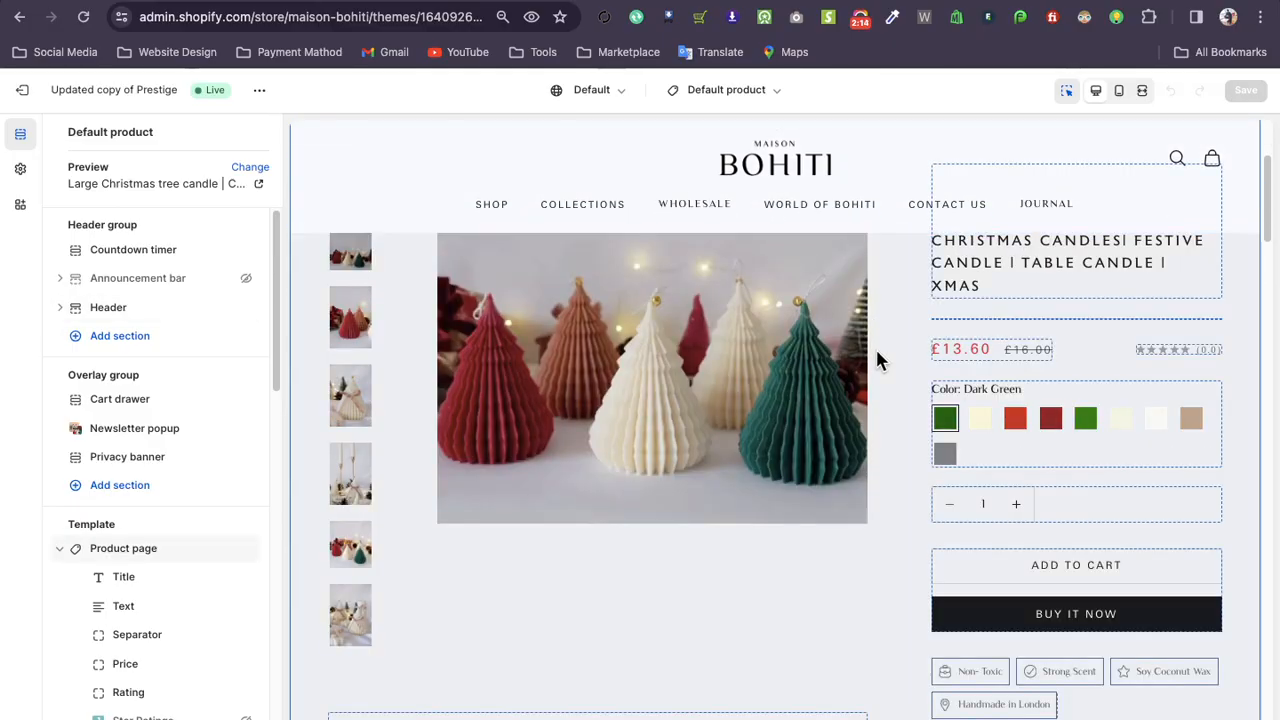
scroll(875, 347, "down", 2)
scroll(875, 347, "down", 3)
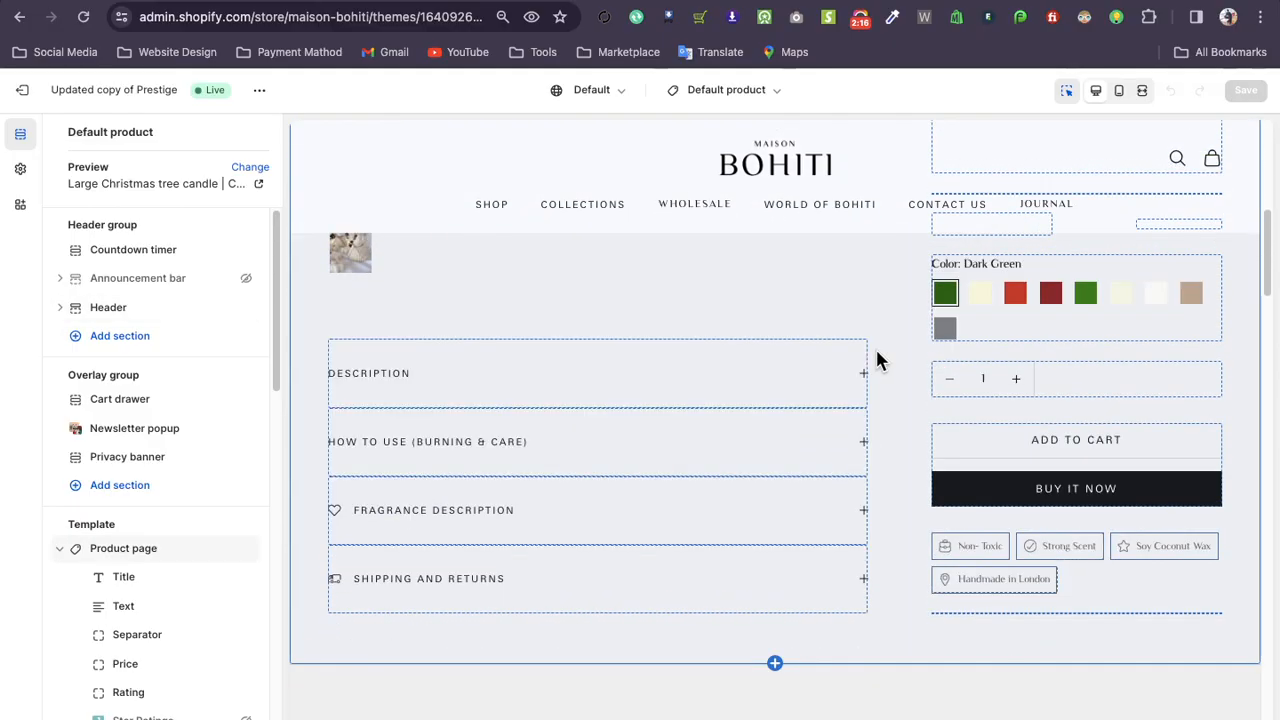
scroll(546, 491, "up", 7)
scroll(544, 478, "down", 2)
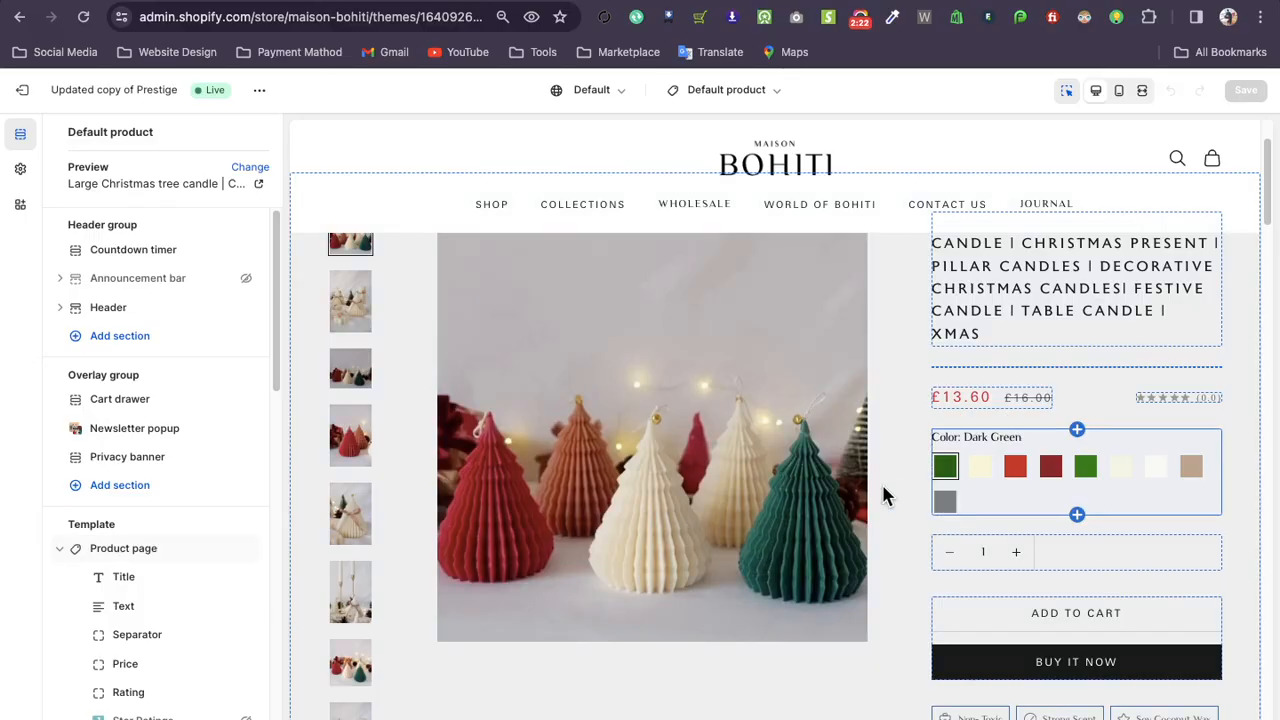
scroll(880, 490, "down", 3)
scroll(880, 495, "down", 10)
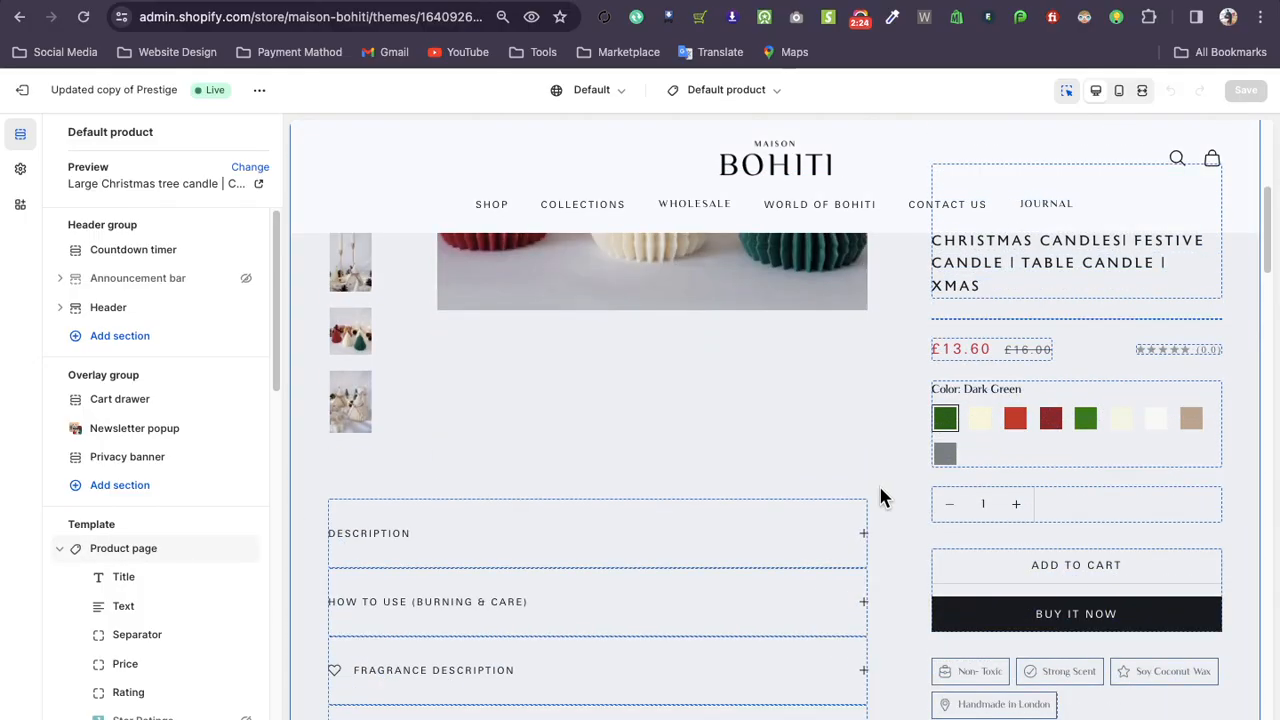
scroll(879, 496, "down", 2)
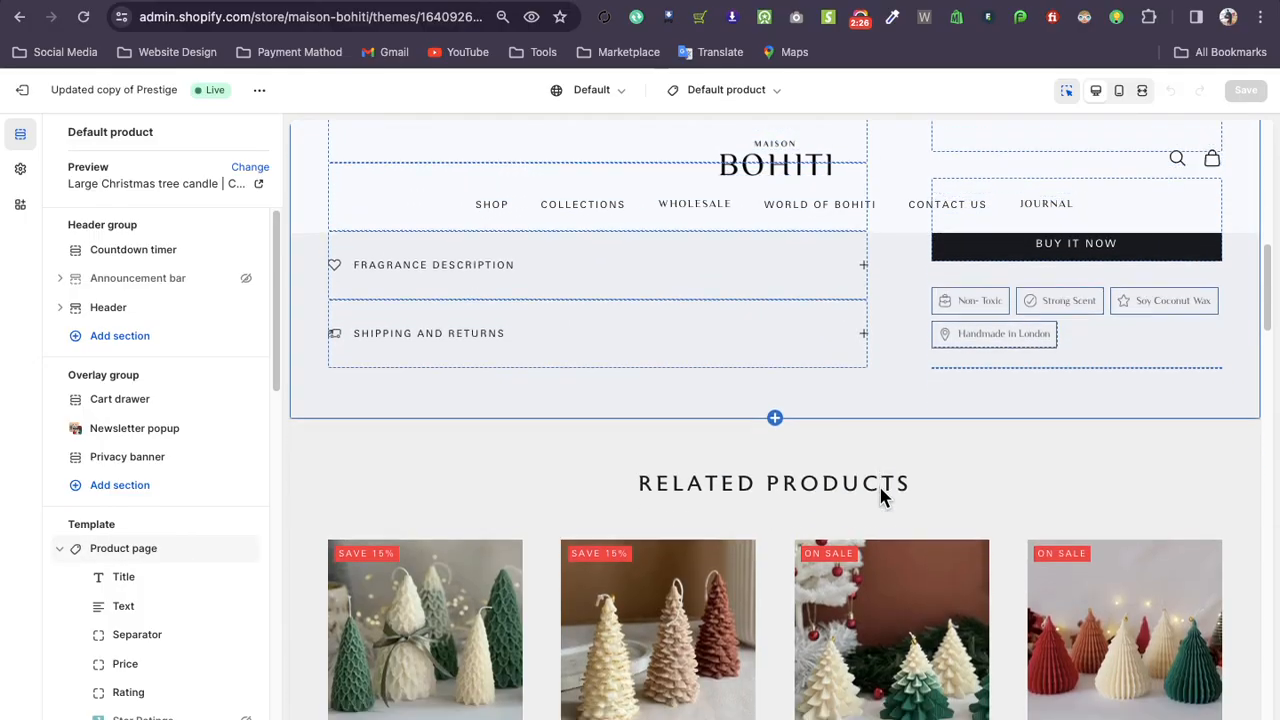
scroll(586, 452, "down", 7)
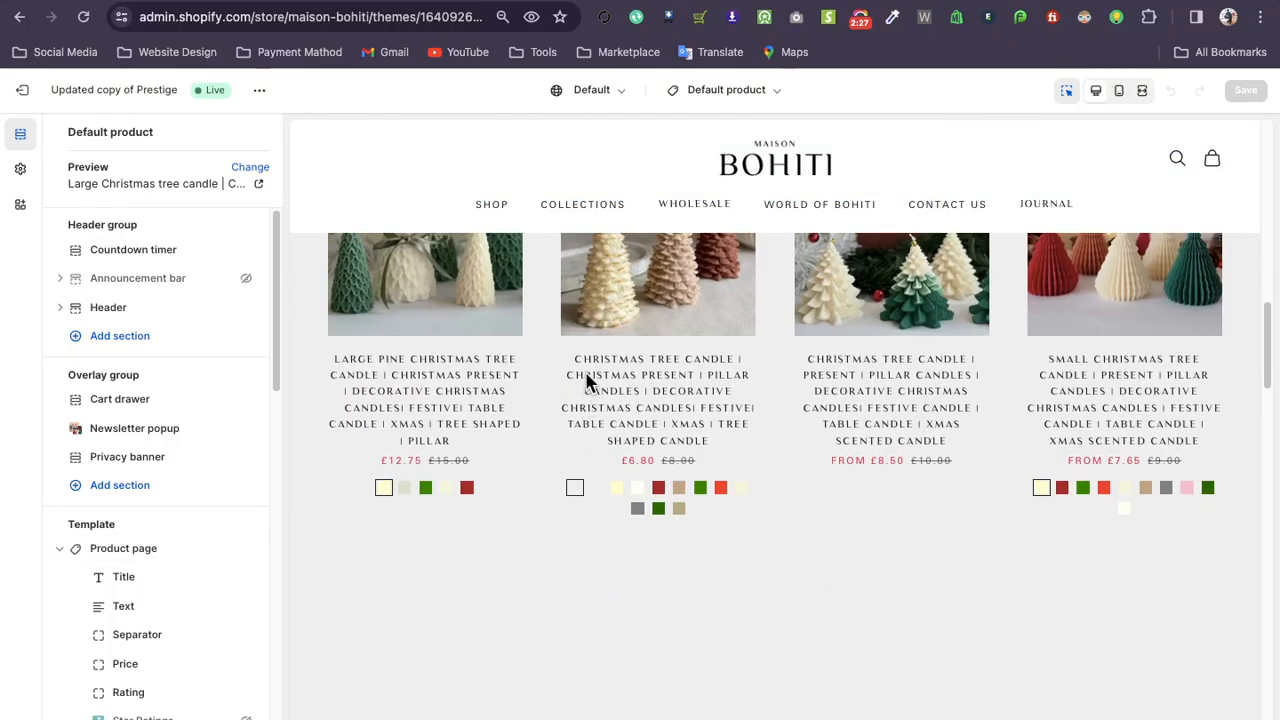
scroll(820, 510, "down", 5)
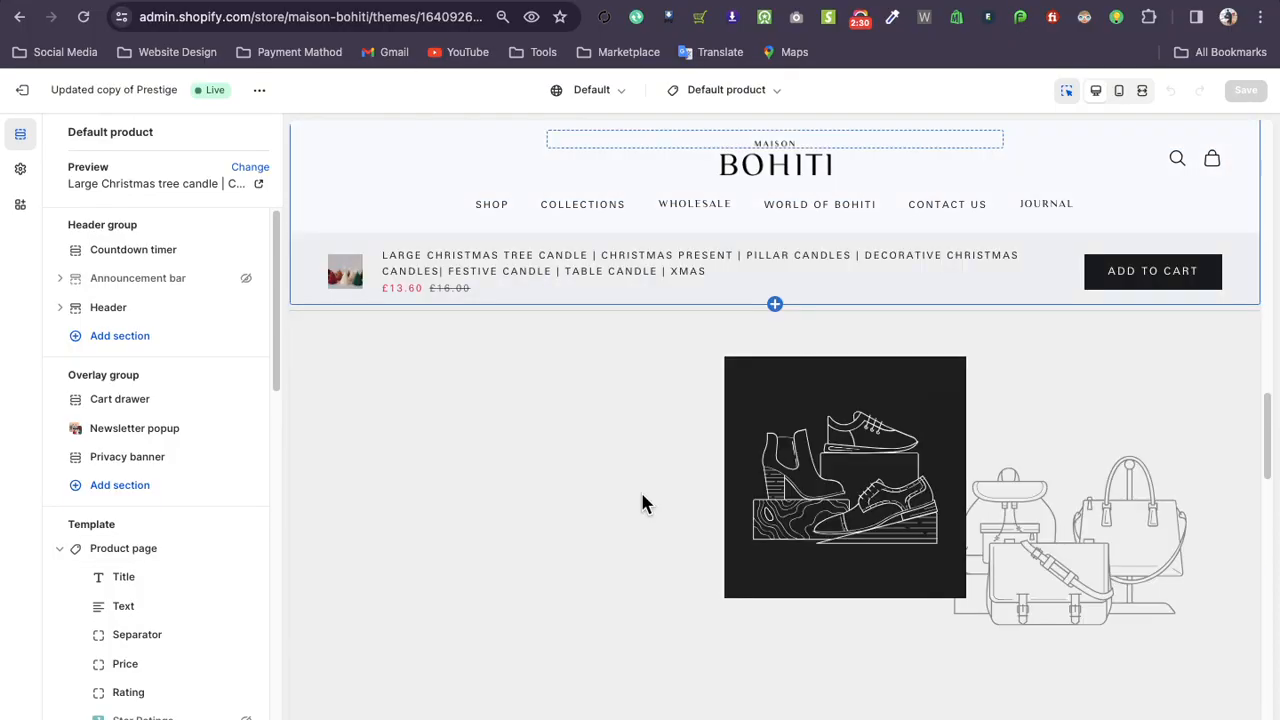
scroll(812, 548, "down", 5)
scroll(812, 548, "down", 2)
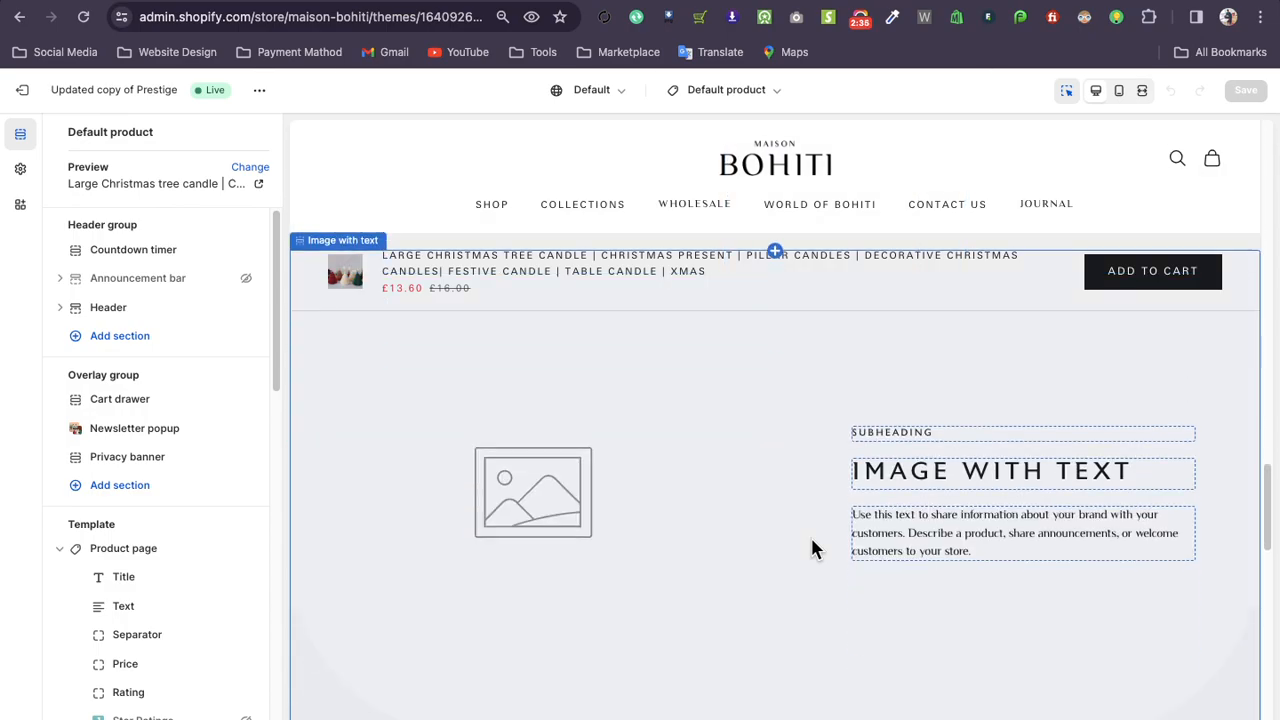
scroll(812, 545, "up", 3)
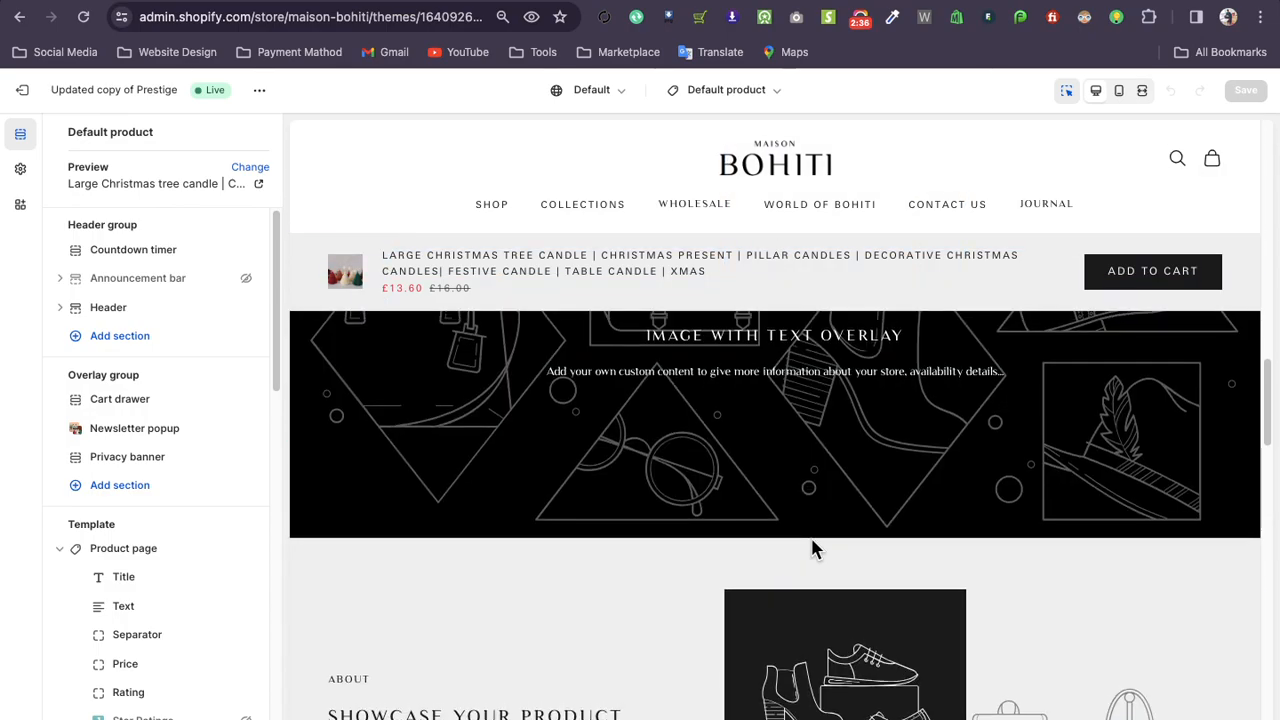
scroll(812, 545, "up", 3)
scroll(812, 548, "up", 10)
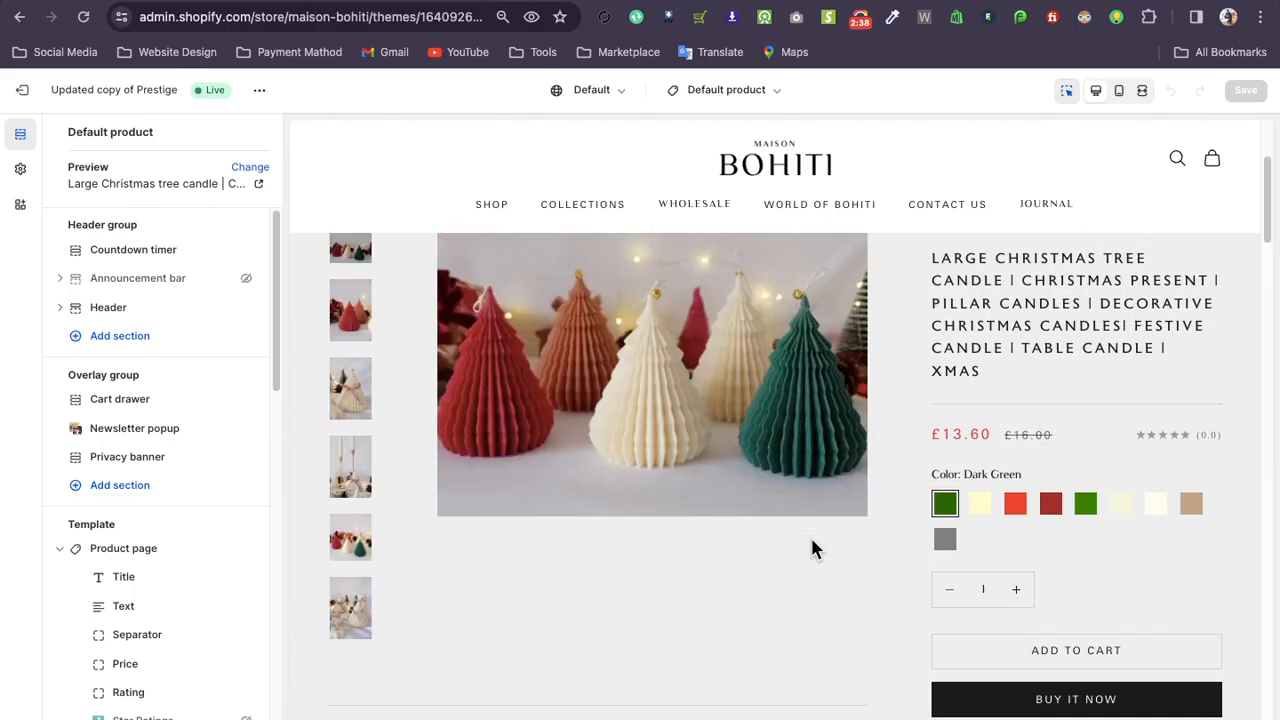
scroll(720, 555, "down", 3)
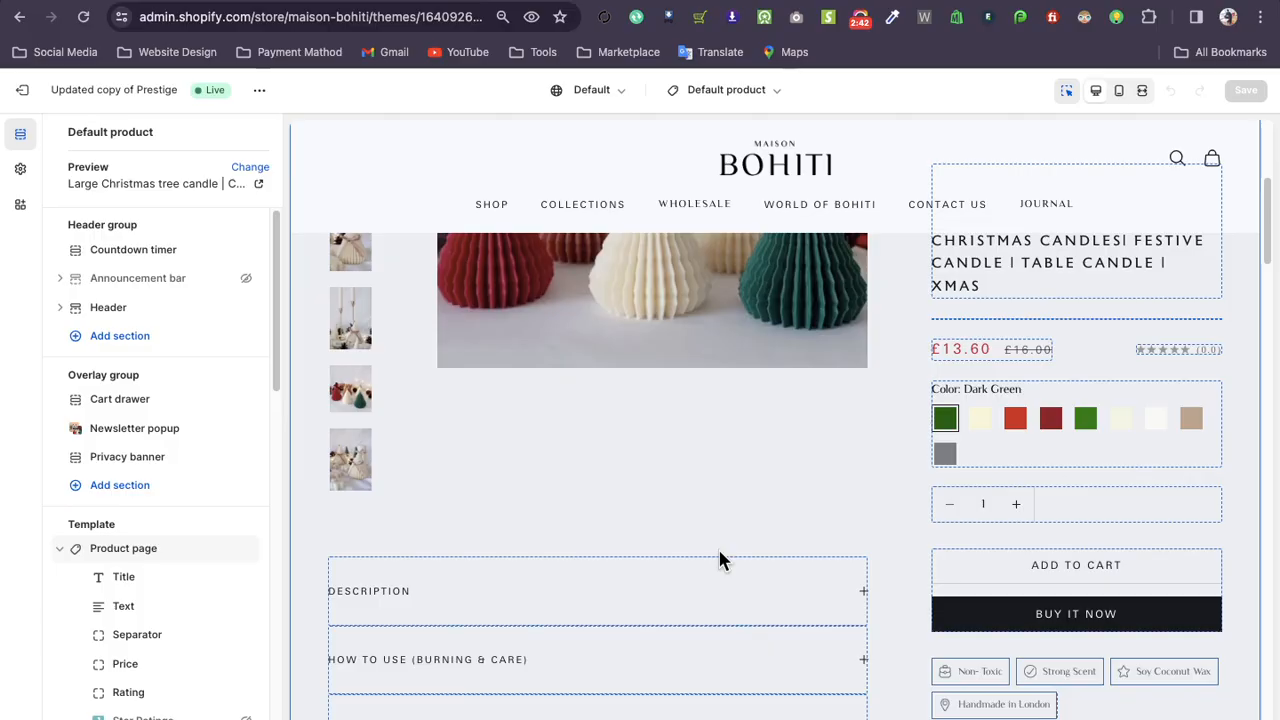
scroll(720, 560, "down", 15)
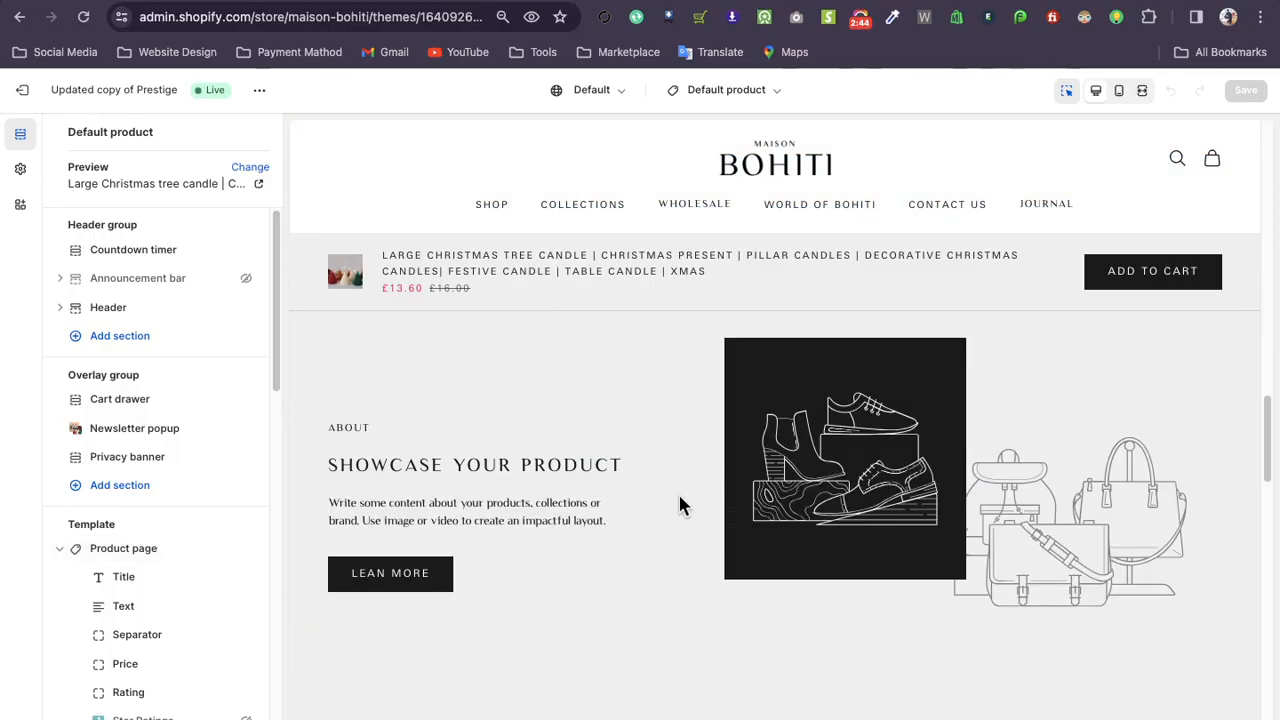
scroll(679, 498, "down", 3)
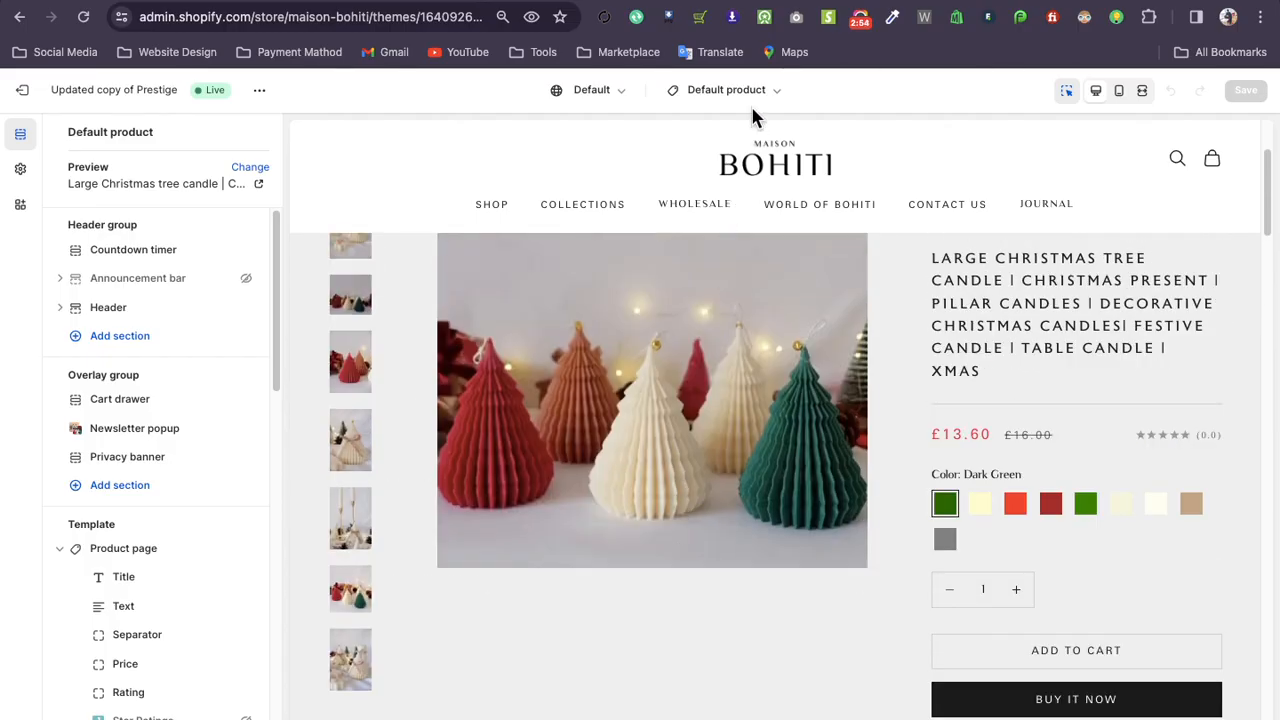
left_click(751, 98)
left_click(724, 208)
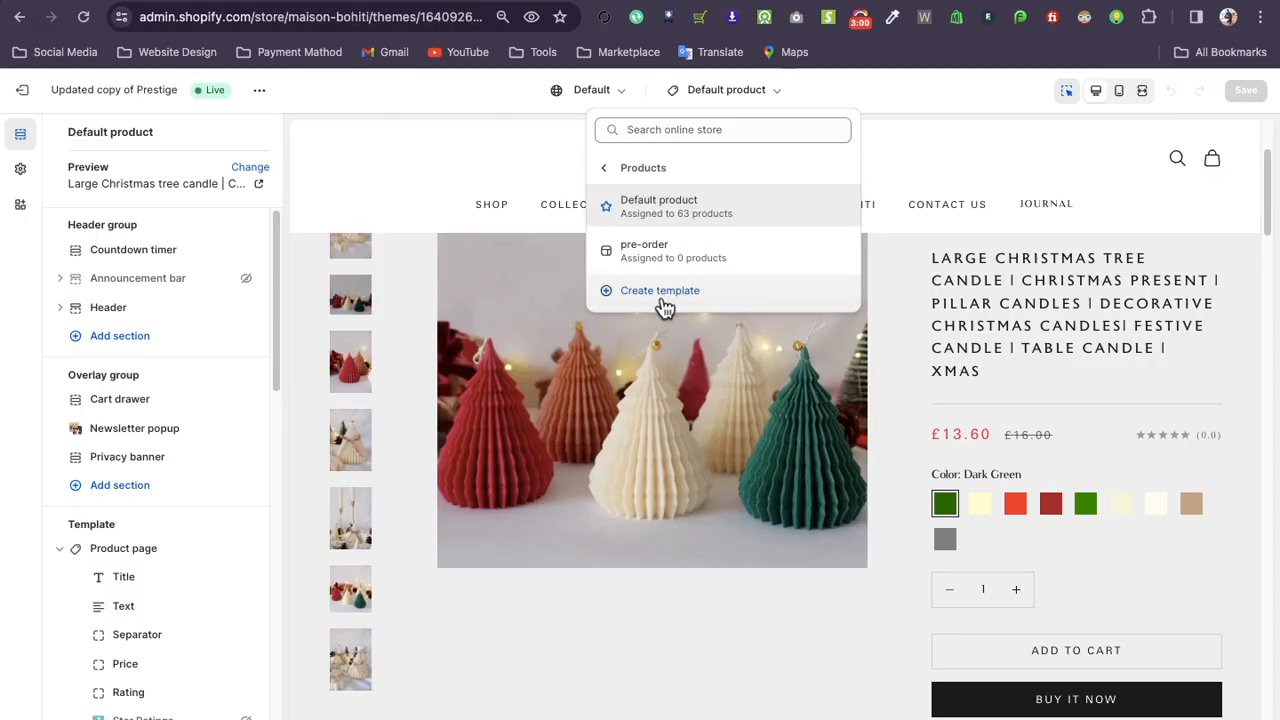
left_click(665, 300)
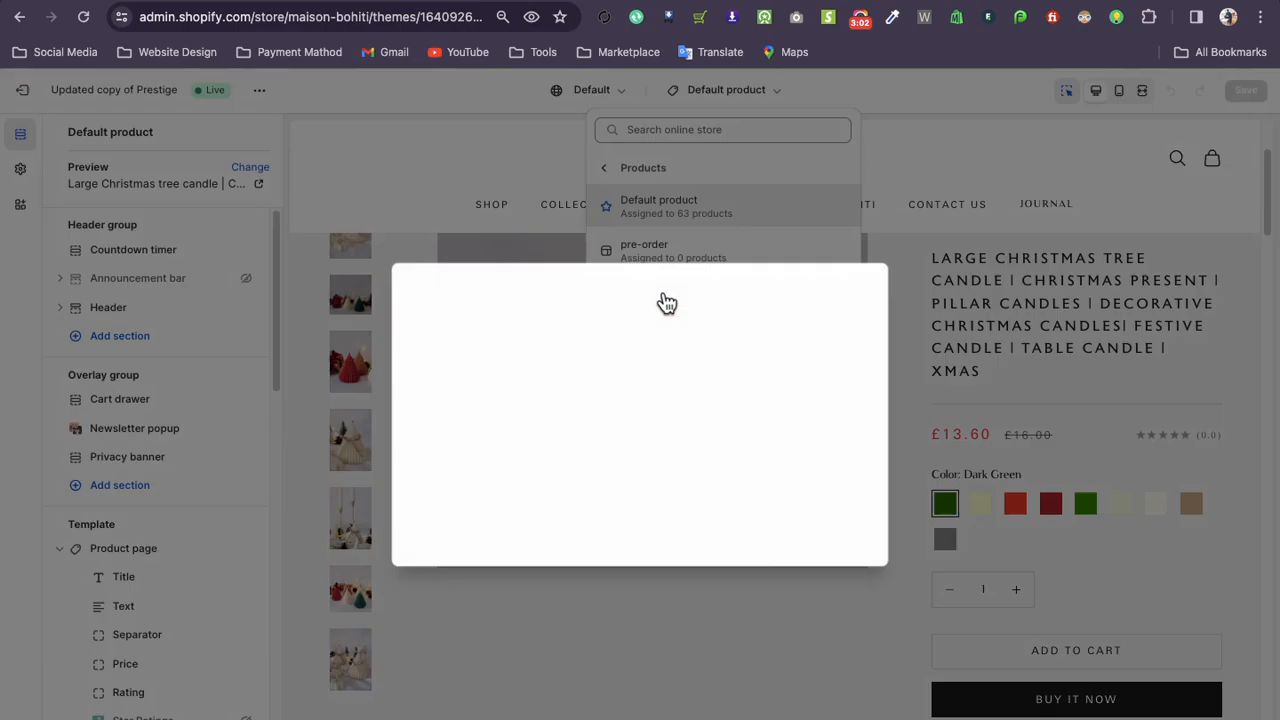
left_click(573, 403)
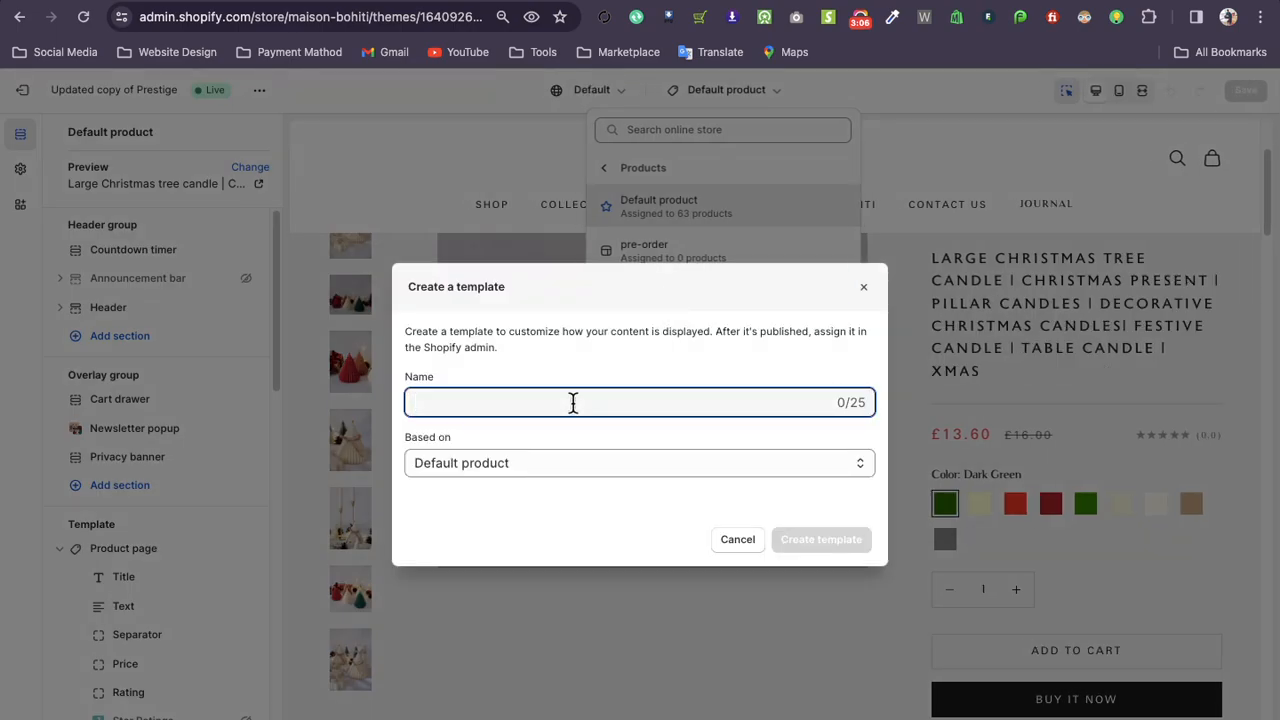
left_click(738, 541)
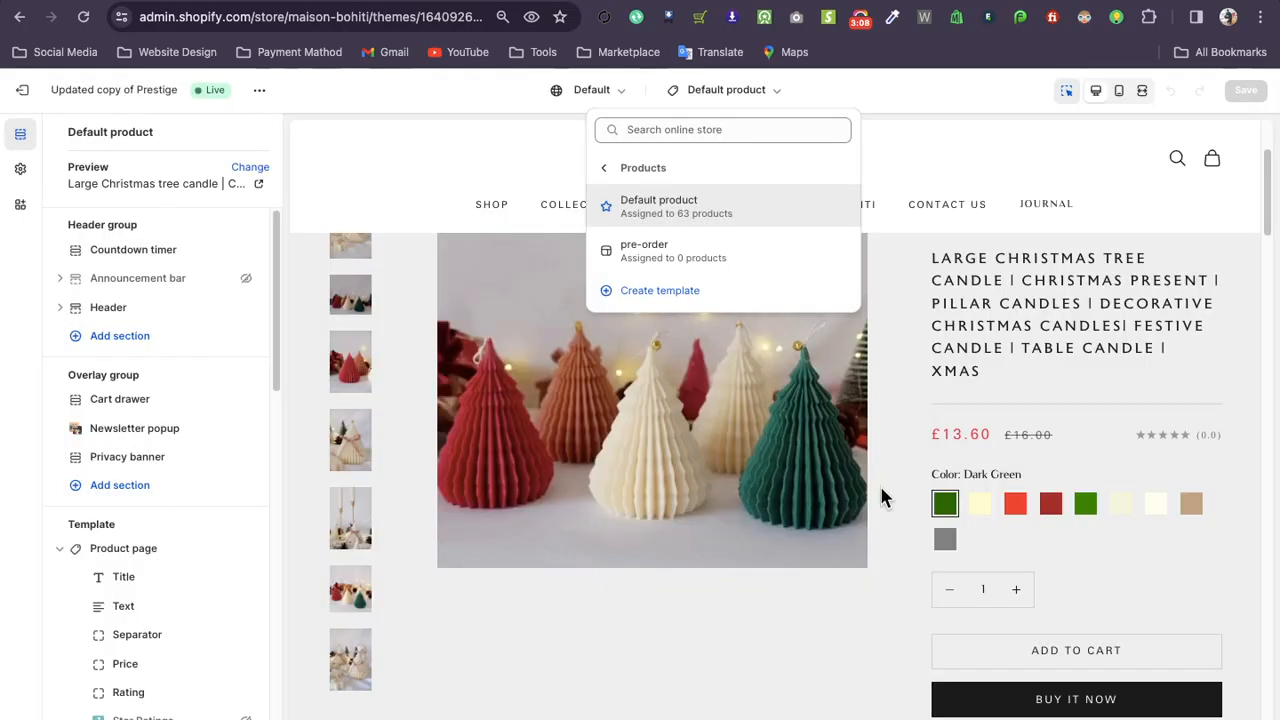
Select the product title block in the page preview to view its settings
left_click(921, 252)
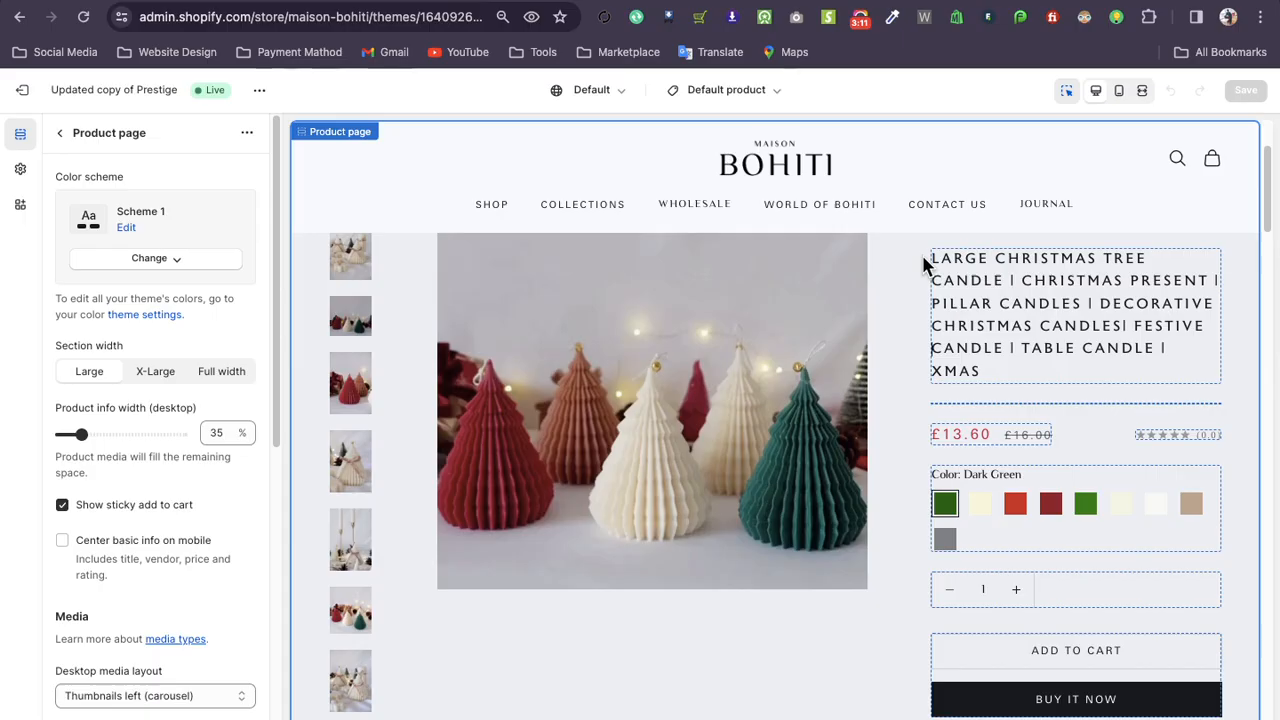
left_click_drag(1208, 326, 1113, 257)
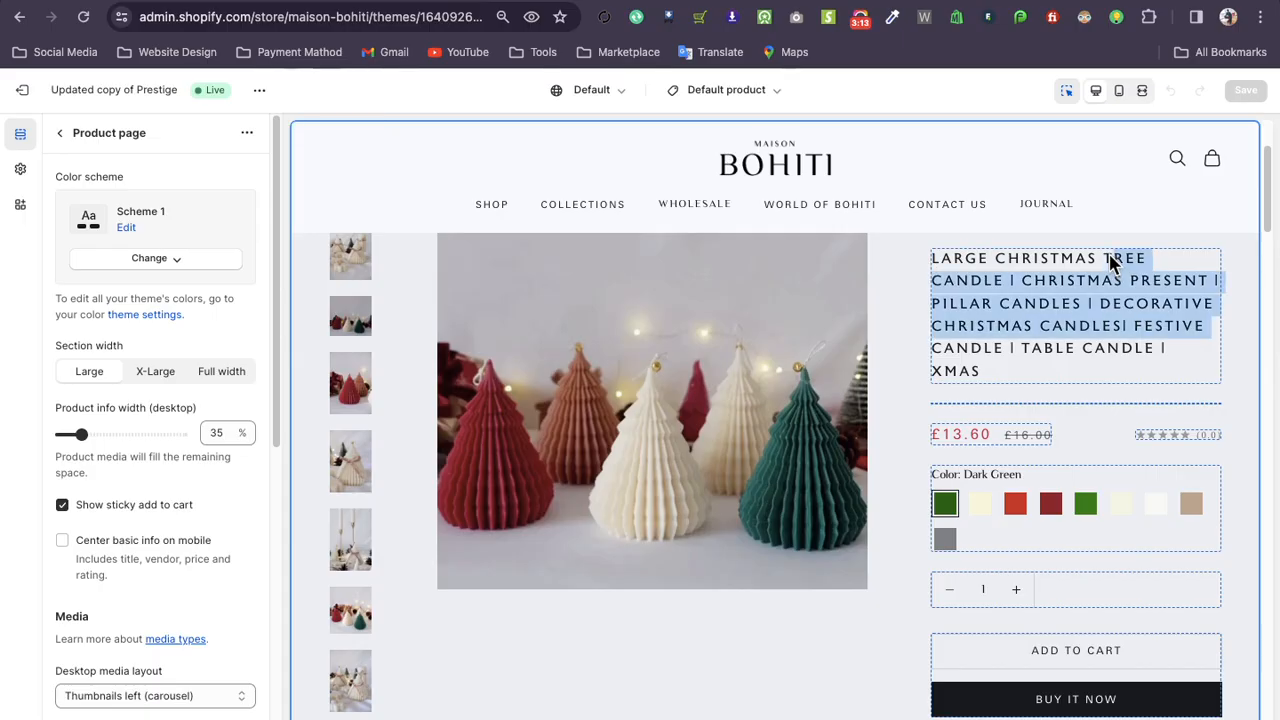
left_click(953, 266)
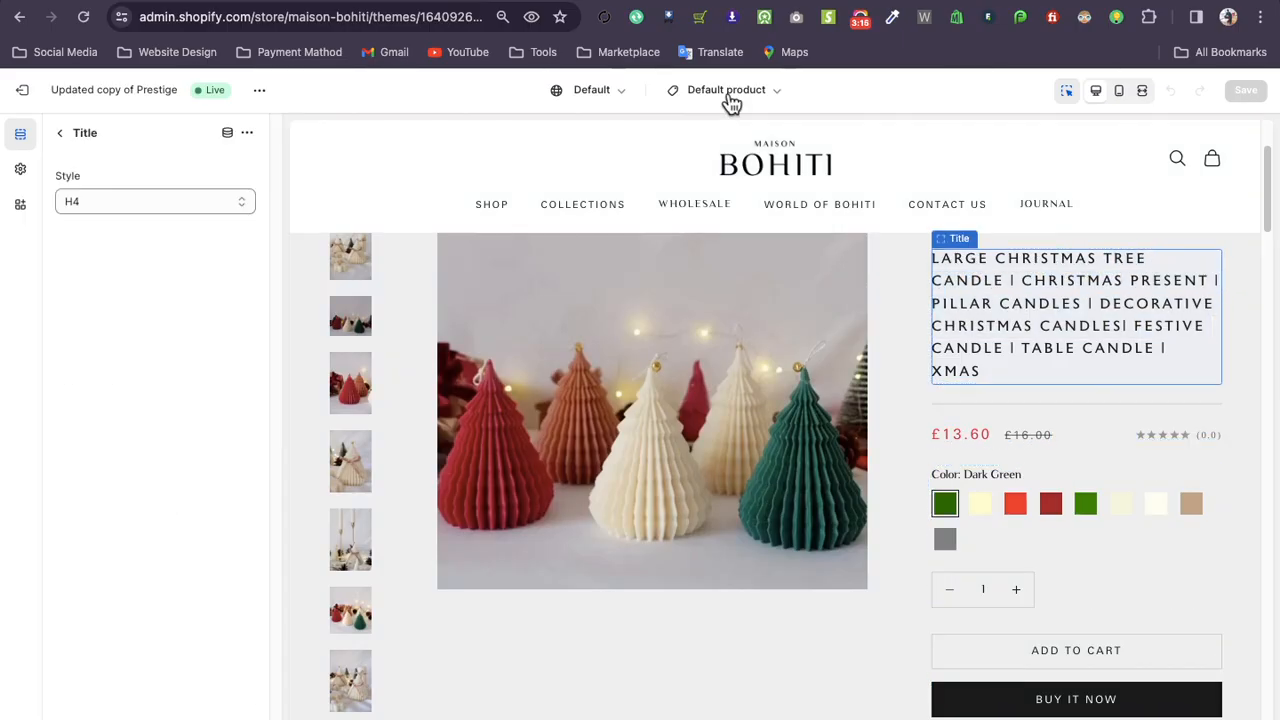
Create a new product template named Product N.1, based on Default product
left_click(729, 92)
left_click(702, 203)
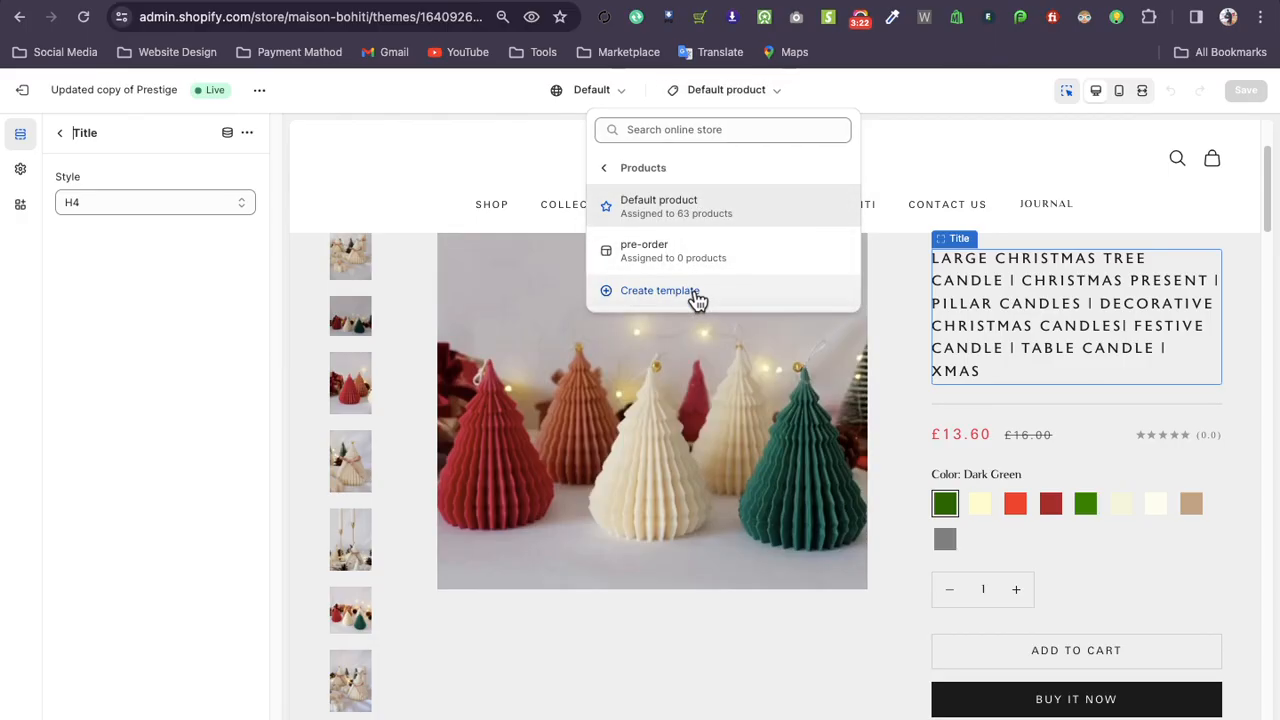
left_click(697, 296)
left_click(456, 405)
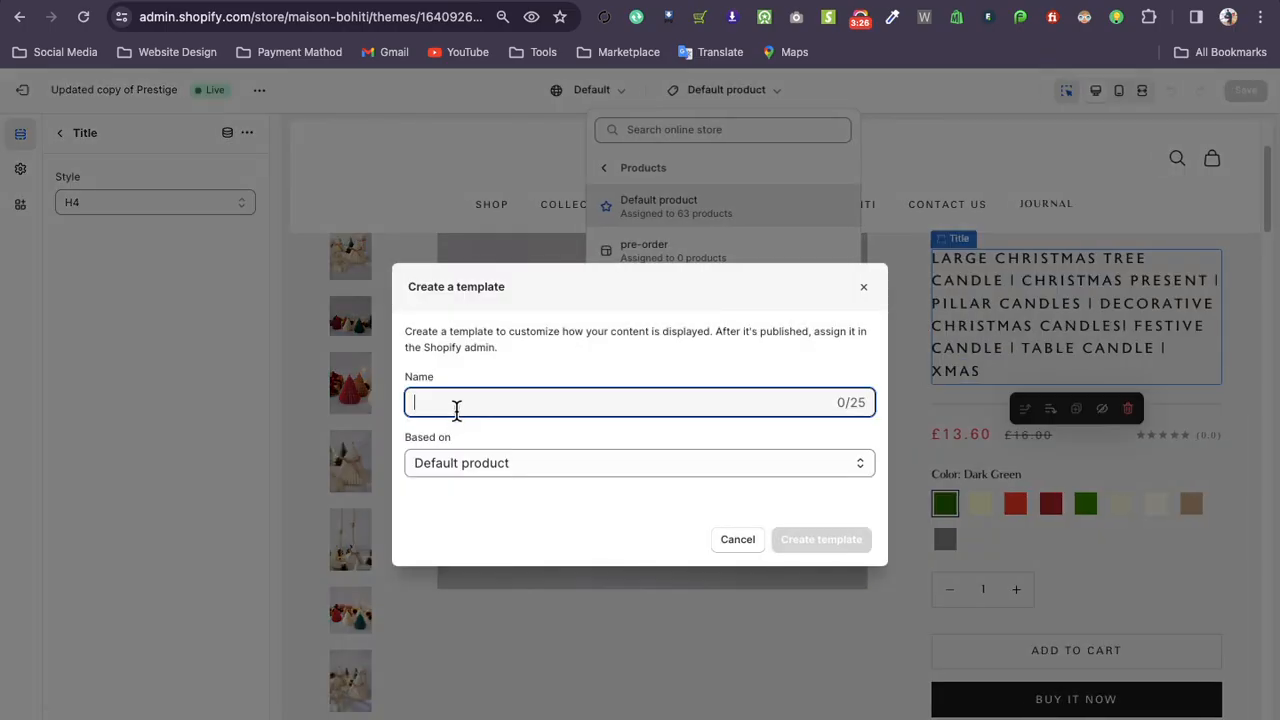
type("Product")
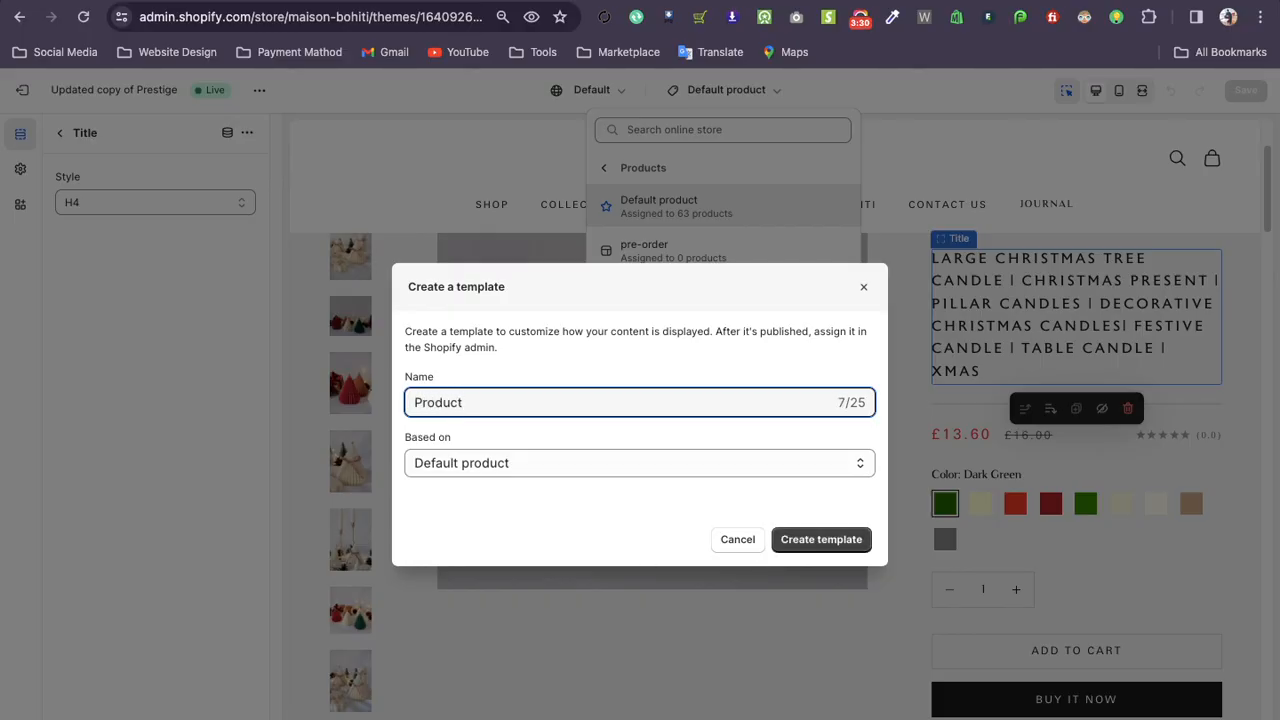
type("N>")
key("BackSpace")
type(".1")
left_click(826, 543)
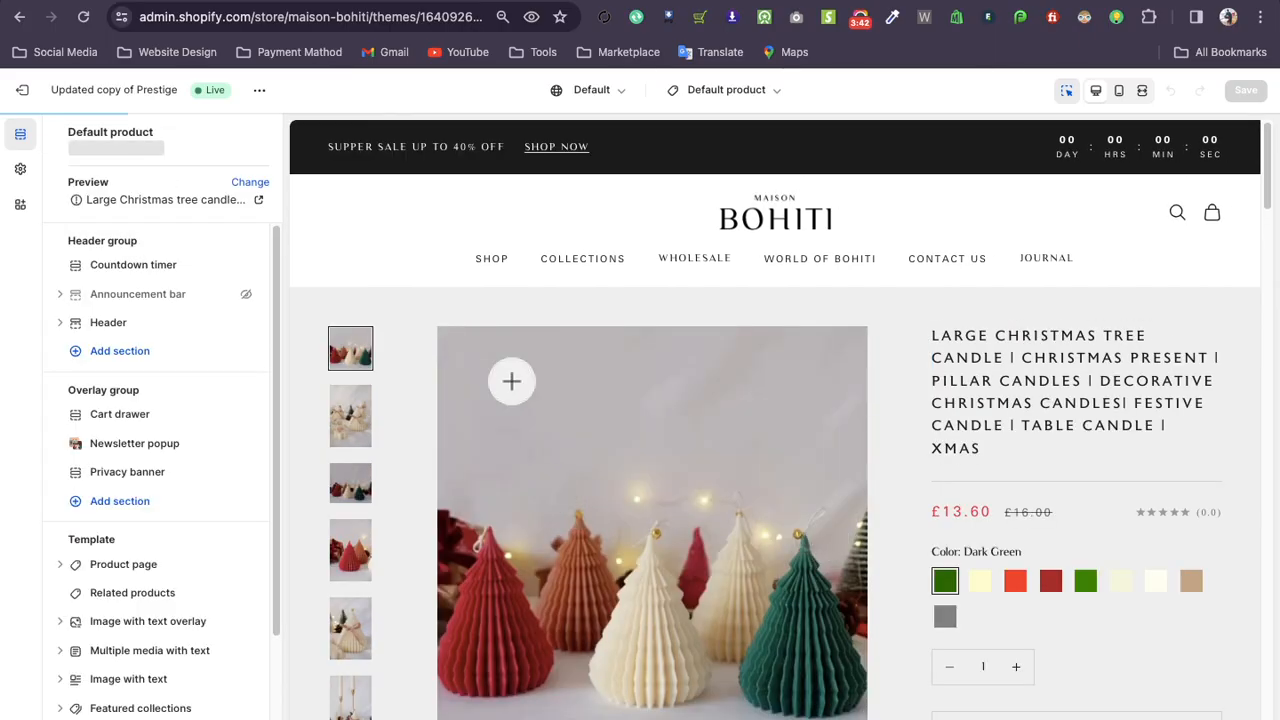
Look over the product-n-1 template's page preview and check how many products it is assigned to
scroll(706, 551, "down", 2)
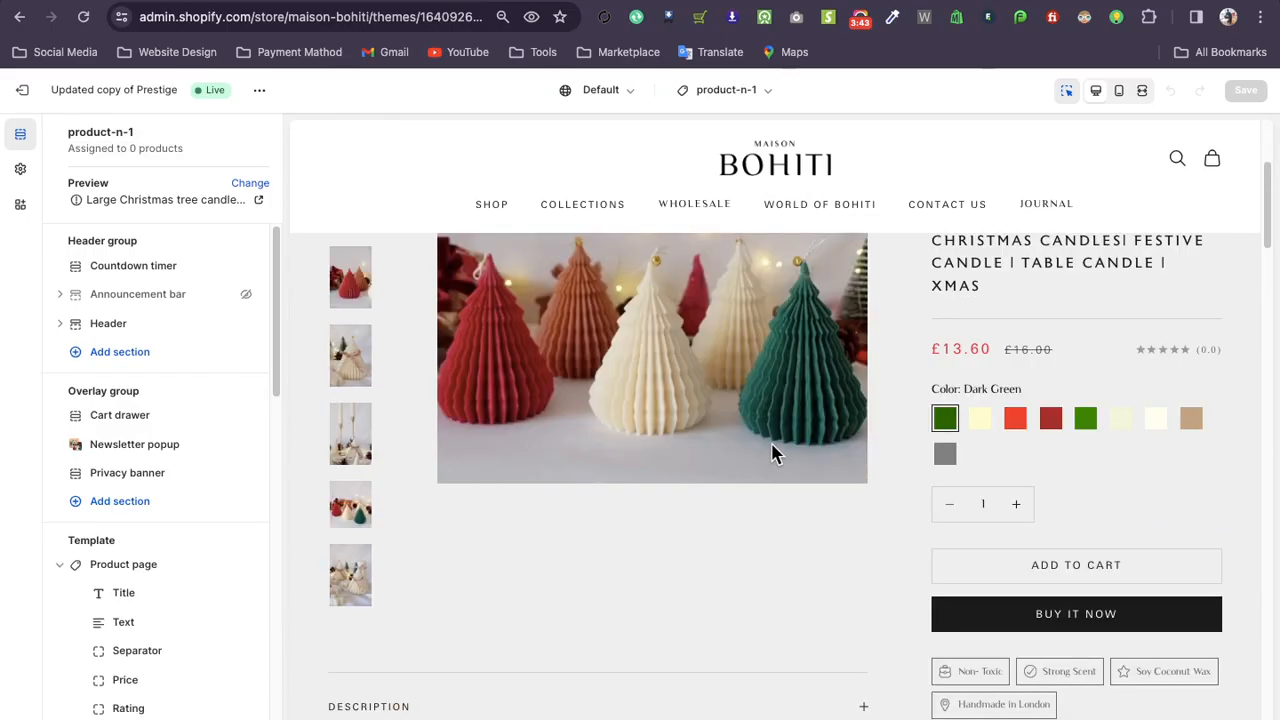
scroll(774, 500, "down", 5)
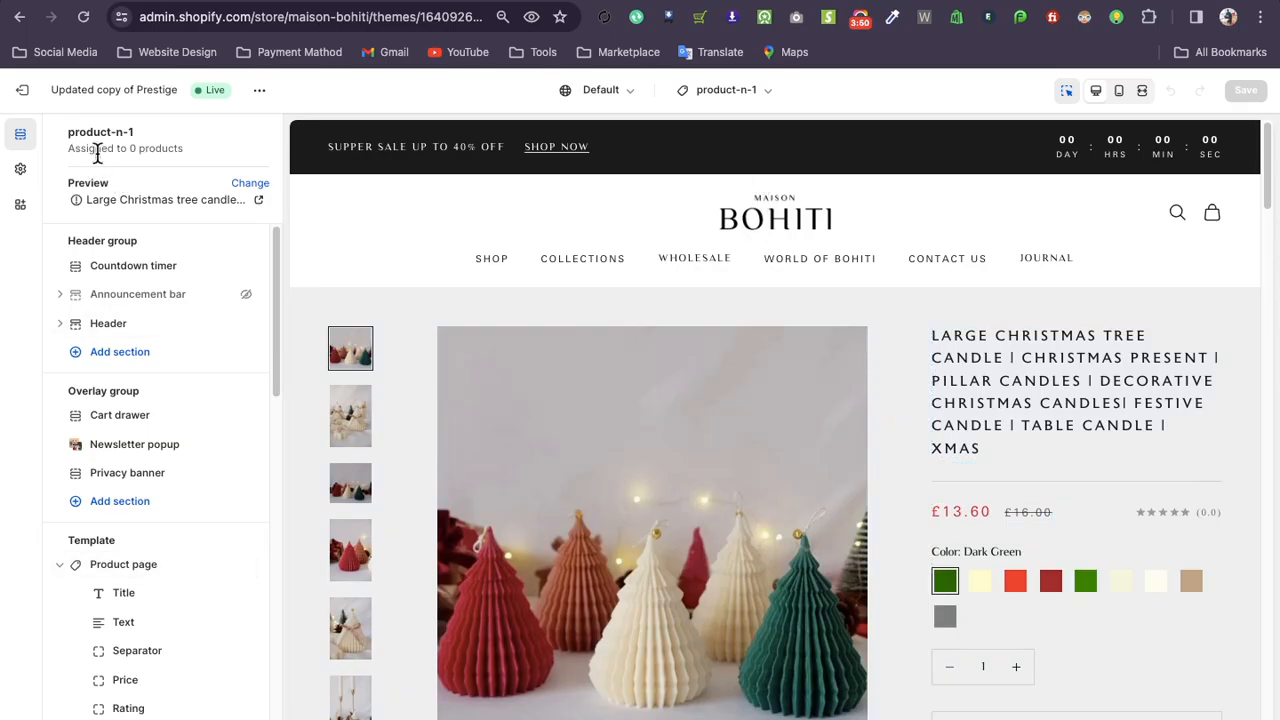
left_click_drag(185, 148, 90, 149)
left_click(259, 100)
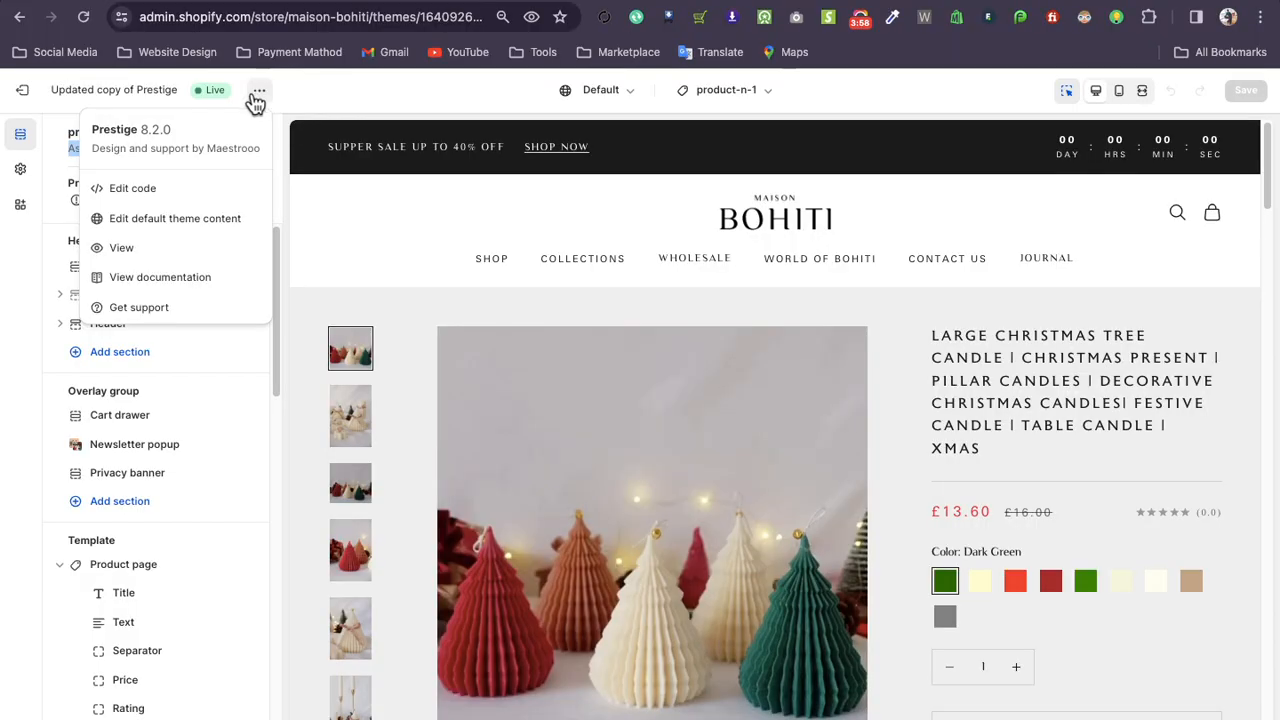
left_click(307, 97)
Duplicate the browser tab containing the theme editor, keeping the product-n-1 template open in the original
right_click(297, 3)
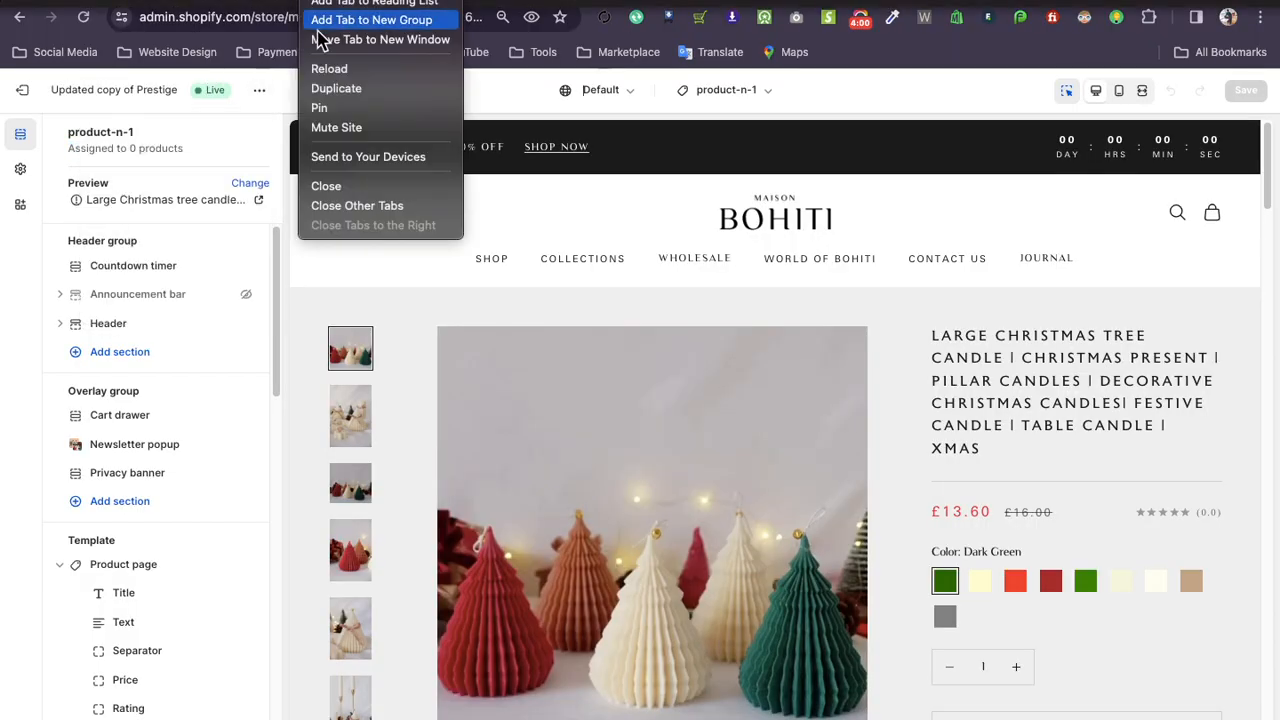
left_click(330, 89)
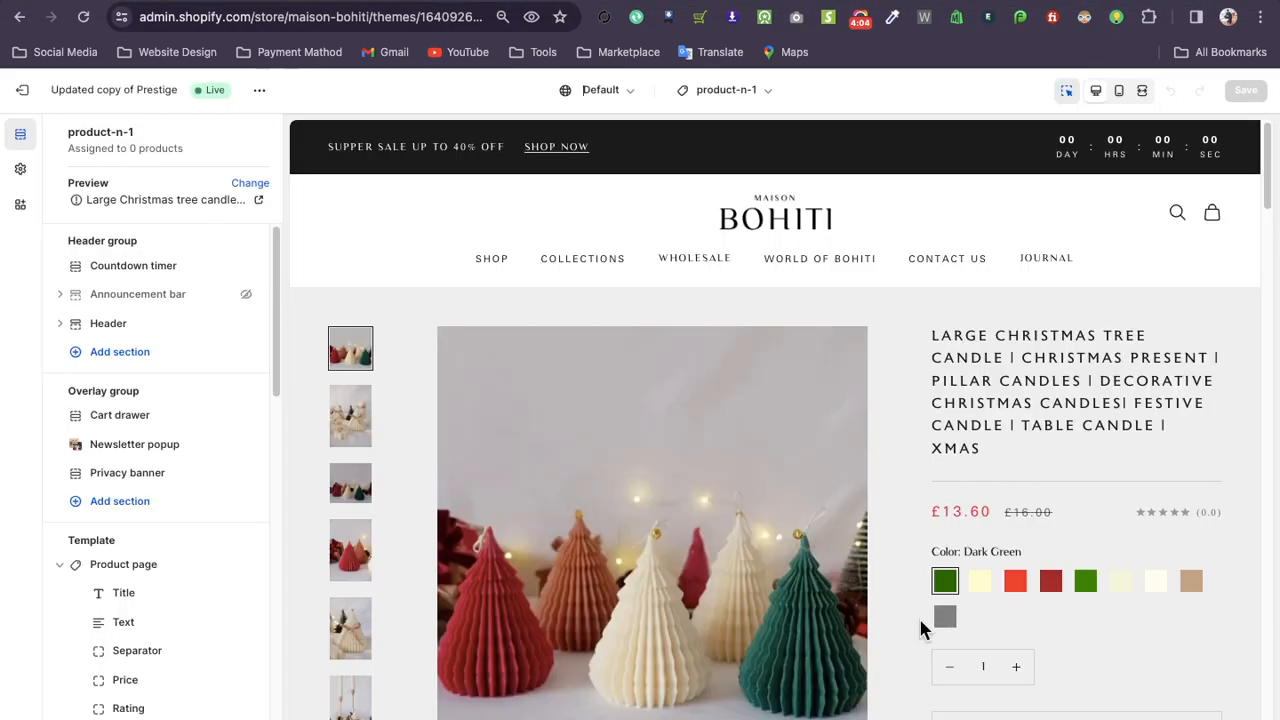
scroll(919, 620, "down", 5)
scroll(866, 549, "down", 5)
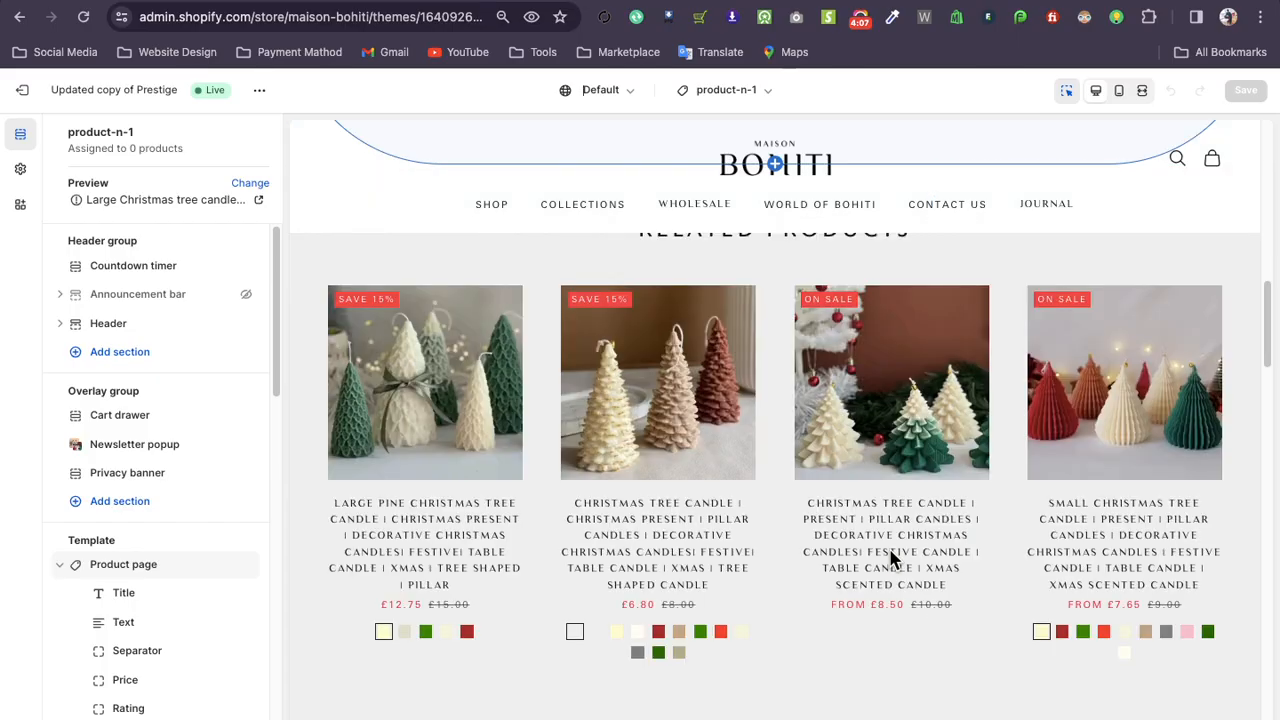
scroll(780, 580, "down", 1)
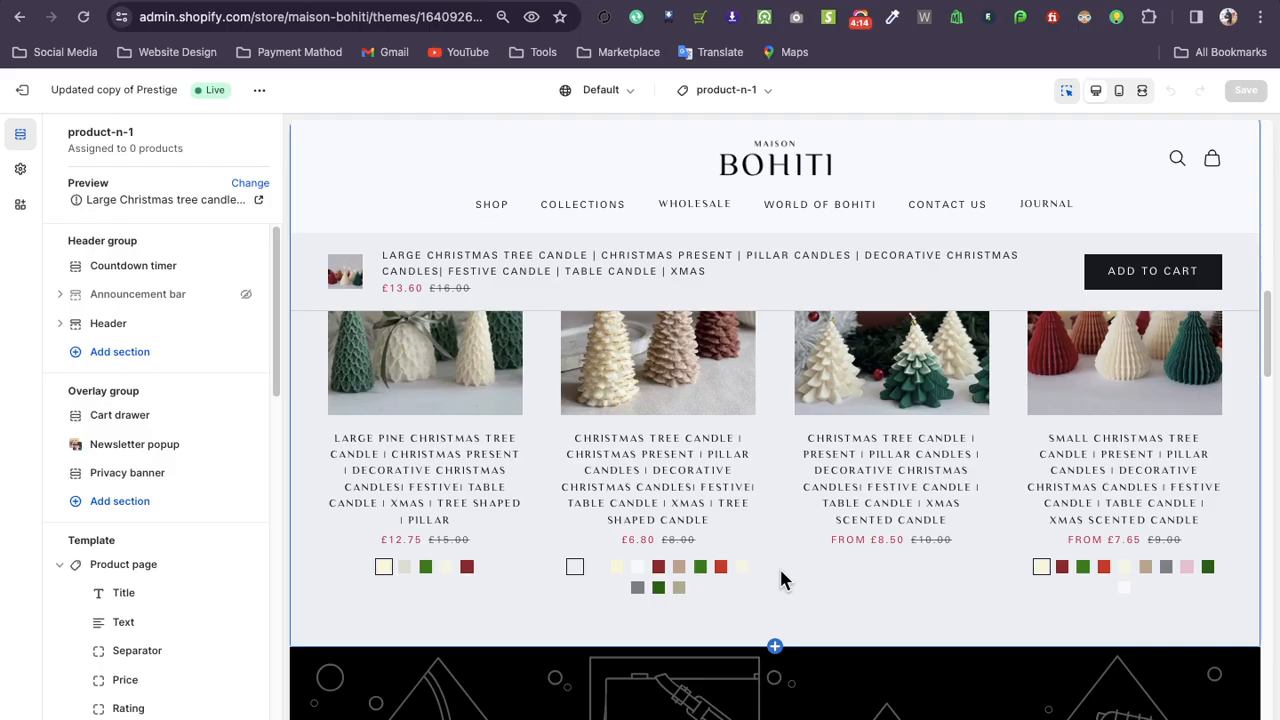
key("super+r")
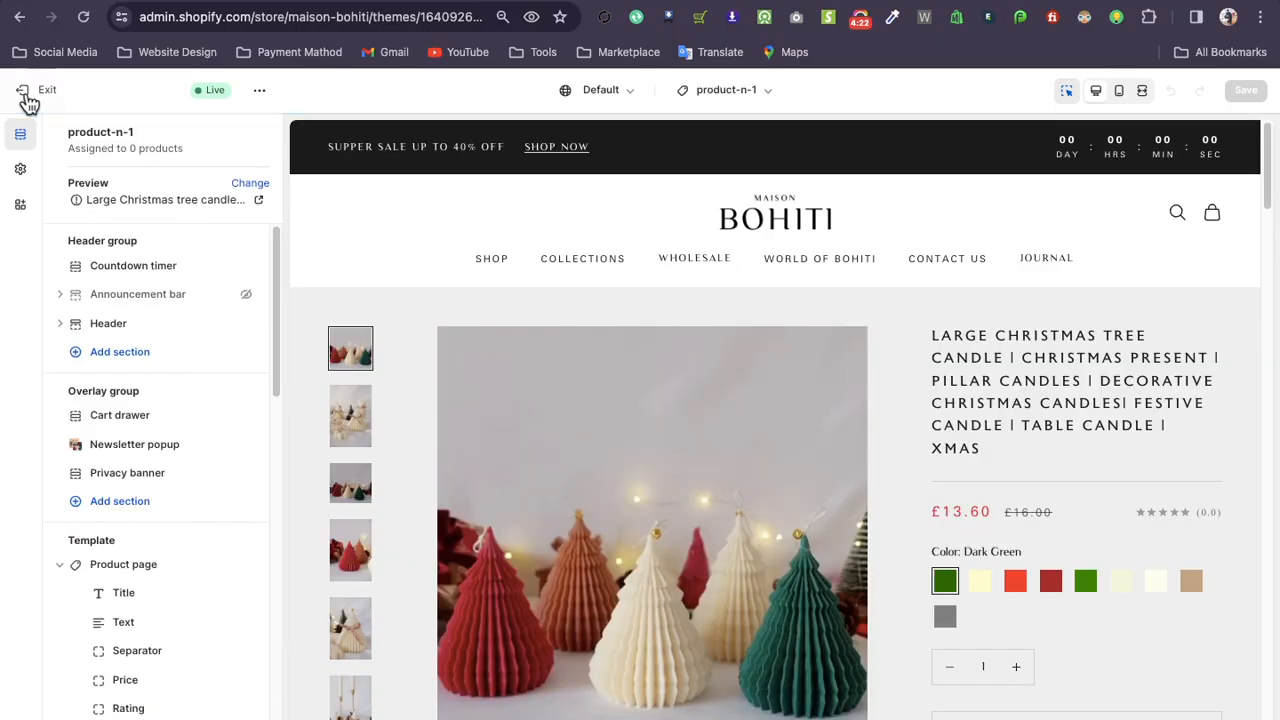
Exit the theme editor in the duplicated tab and open the 4 Gingerbread Soy Wax Melts product from the store's products
left_click(28, 100)
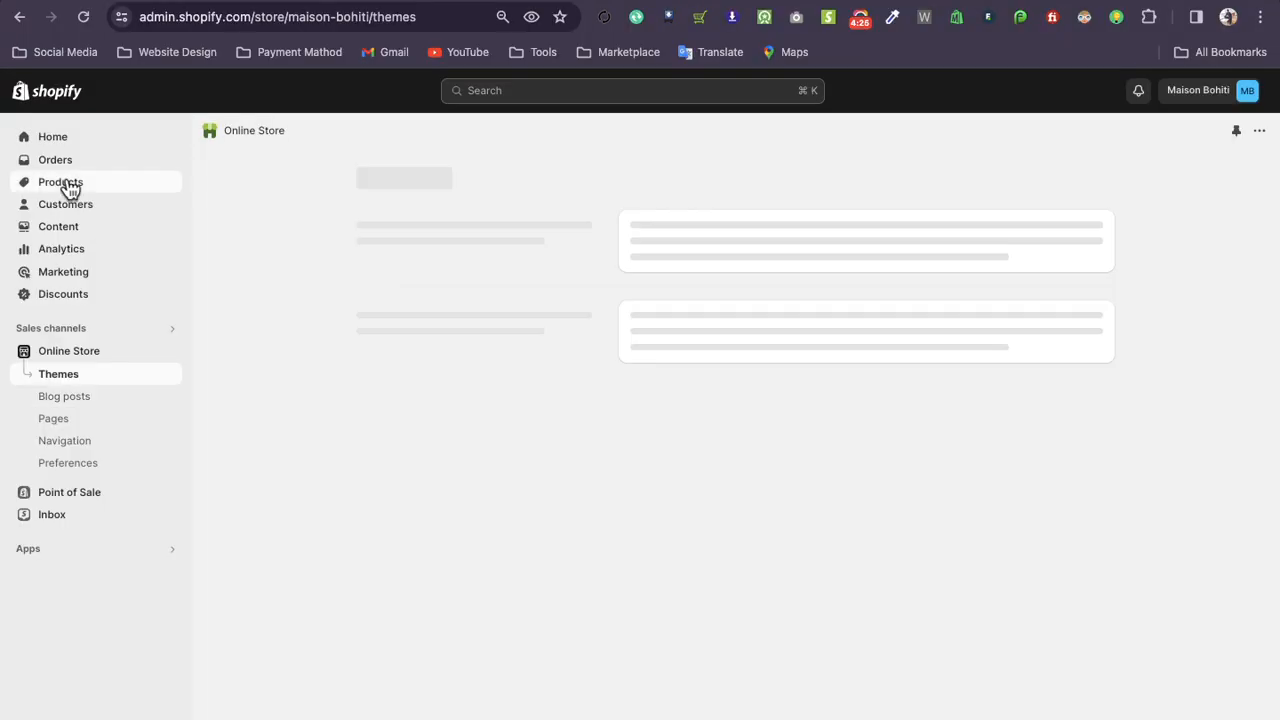
left_click(64, 183)
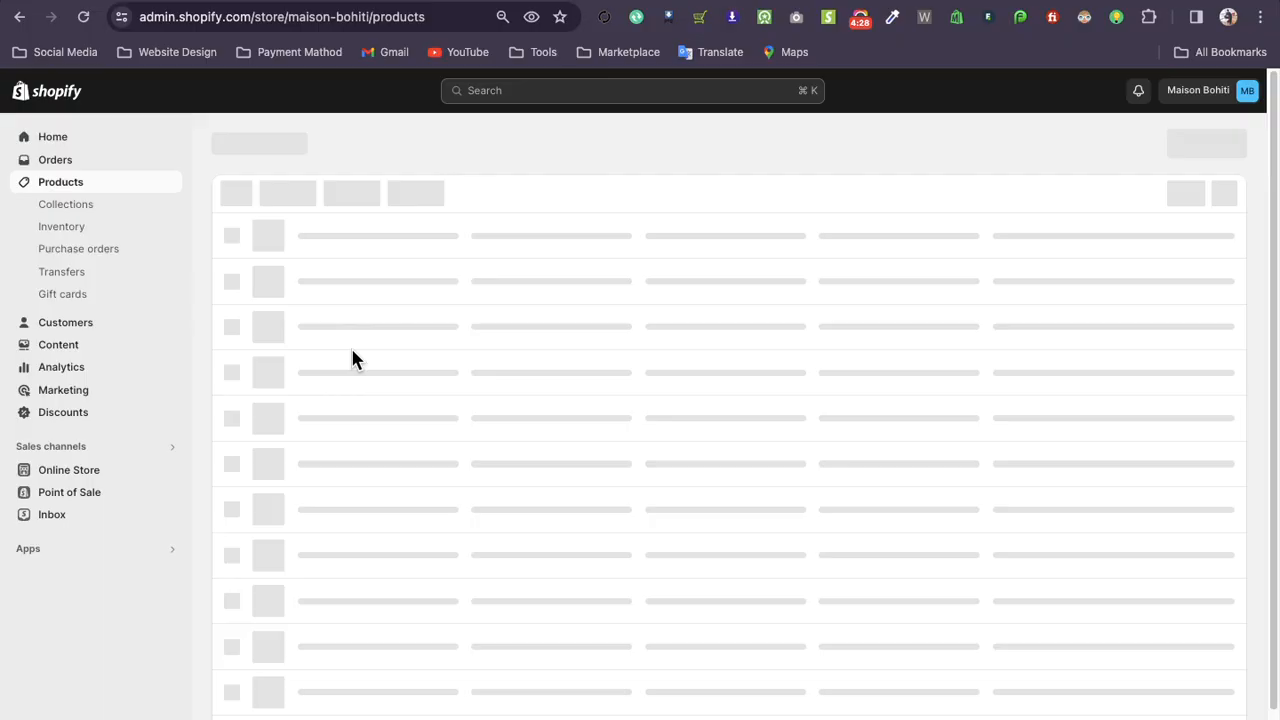
left_click(352, 335)
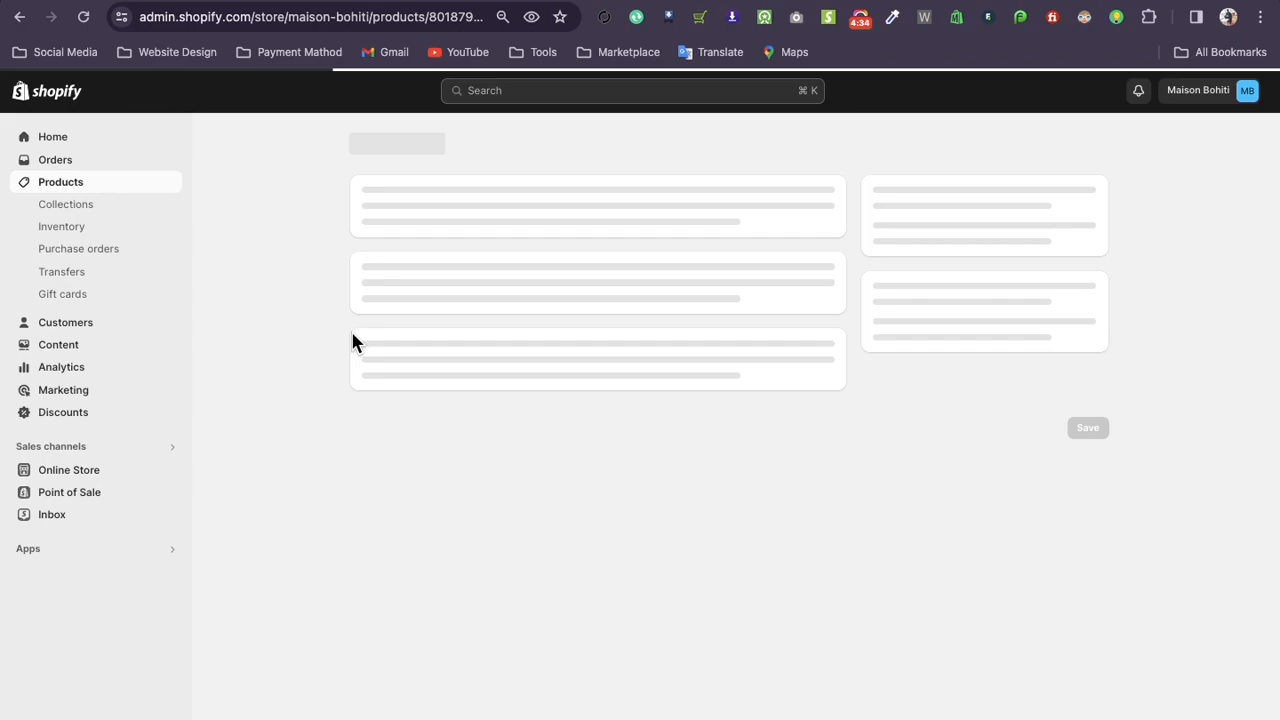
Set the gingerbread wax melts product's theme template to product-n-1 and save the product
scroll(315, 342, "down", 3)
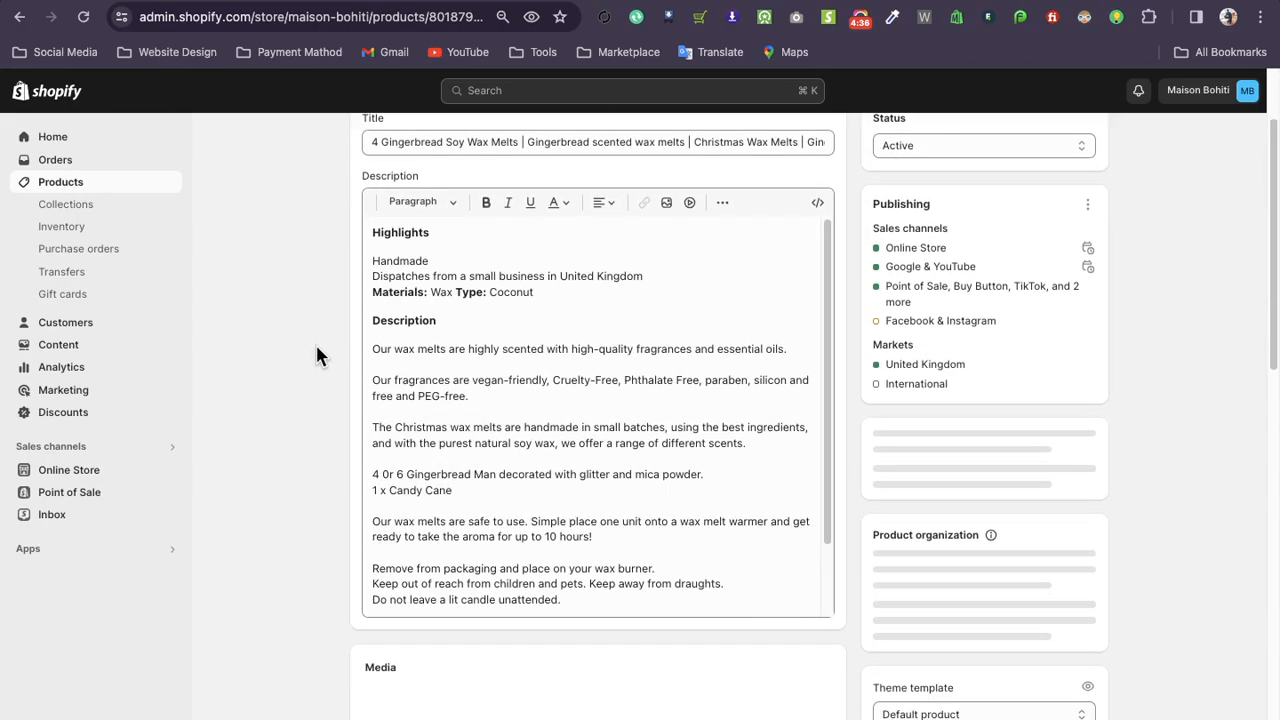
scroll(1149, 536, "down", 3)
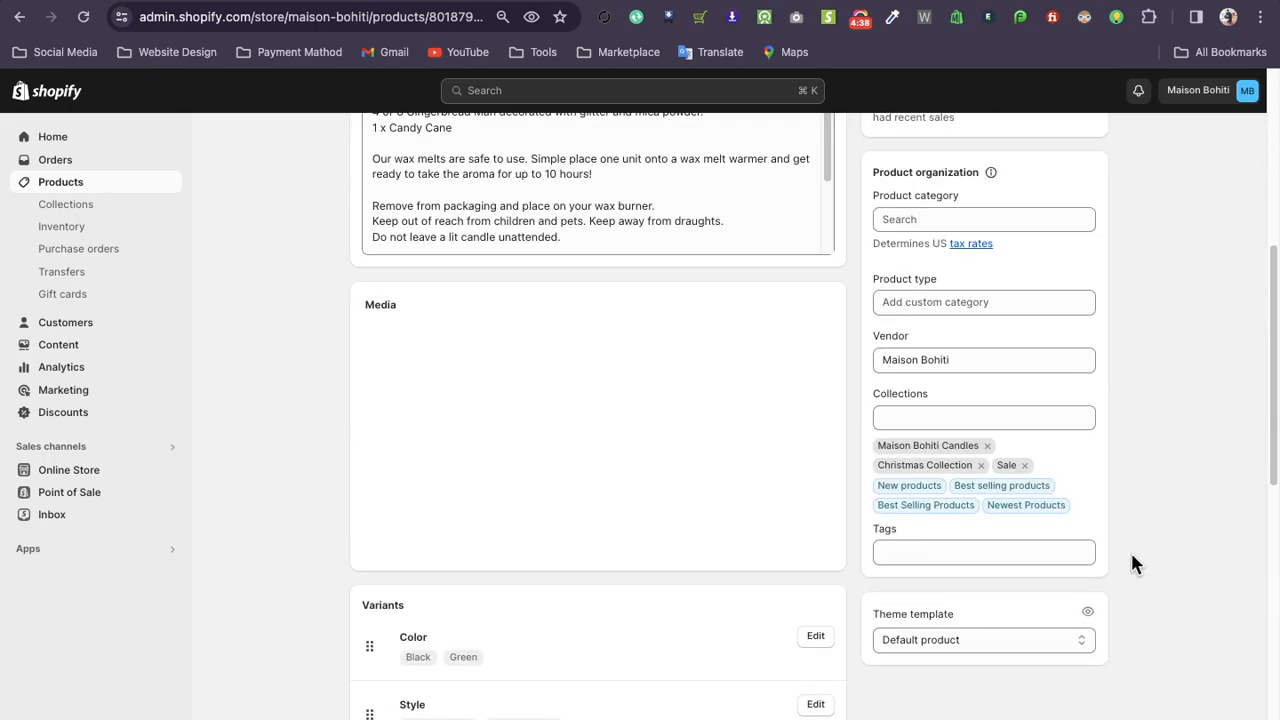
scroll(1030, 513, "down", 3)
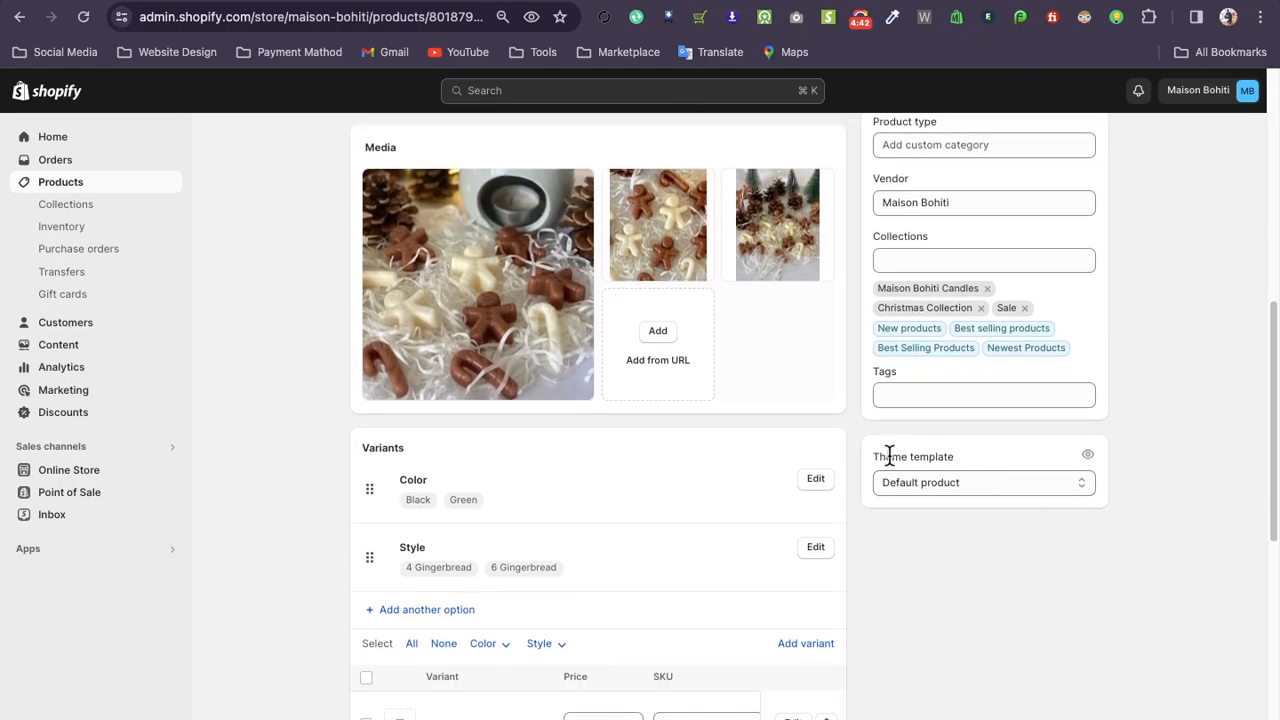
left_click(937, 483)
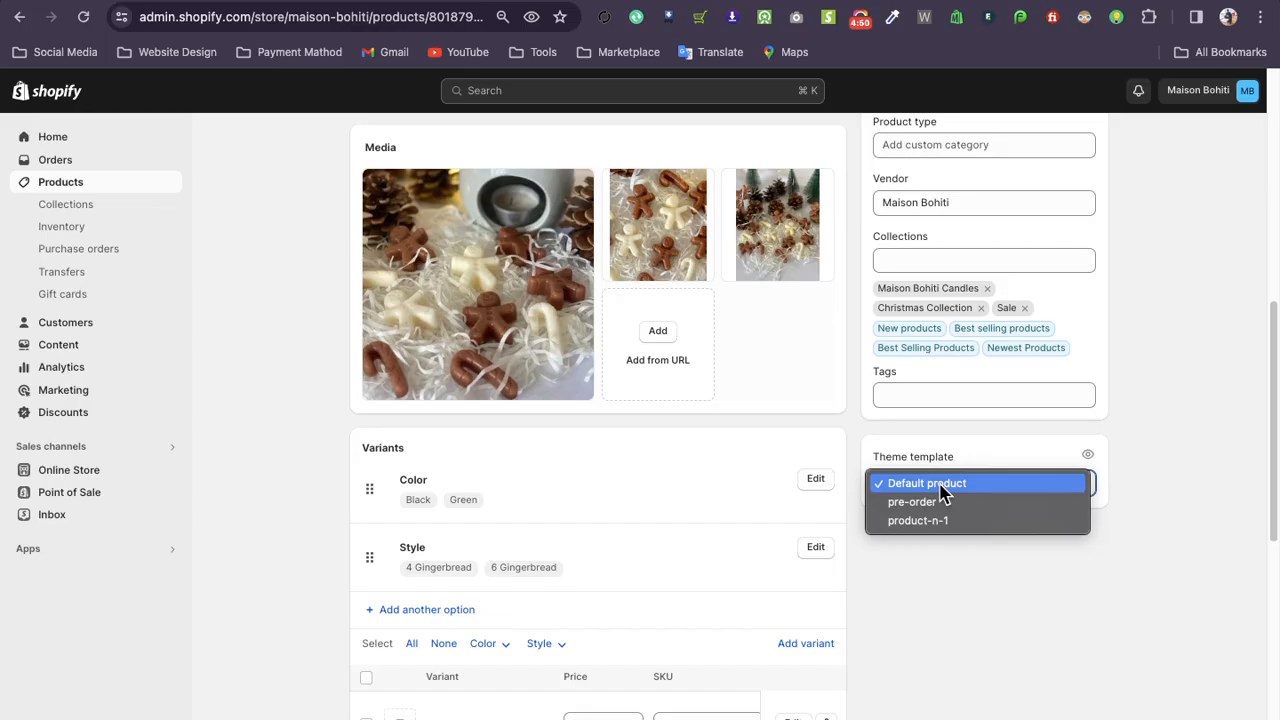
left_click(940, 521)
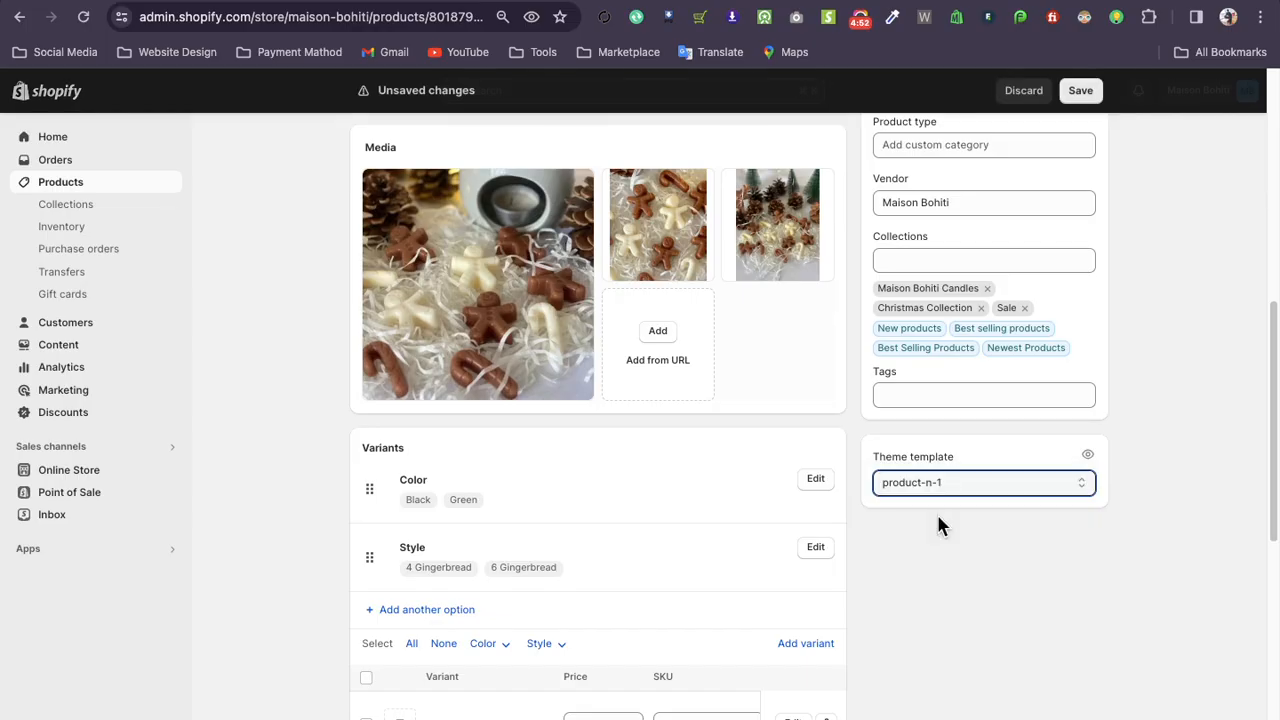
left_click(1090, 91)
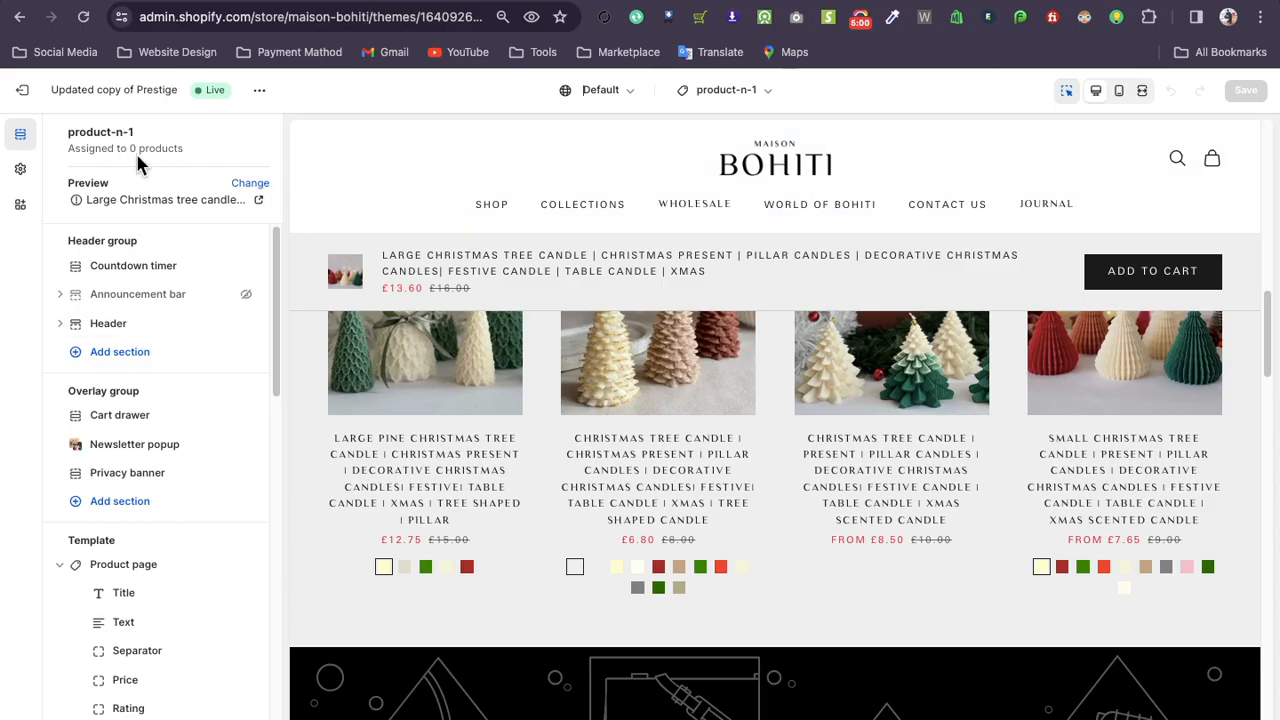
Reload the theme editor on the product-n-1 template and check its product assignment and page preview down to the related products
left_click(85, 17)
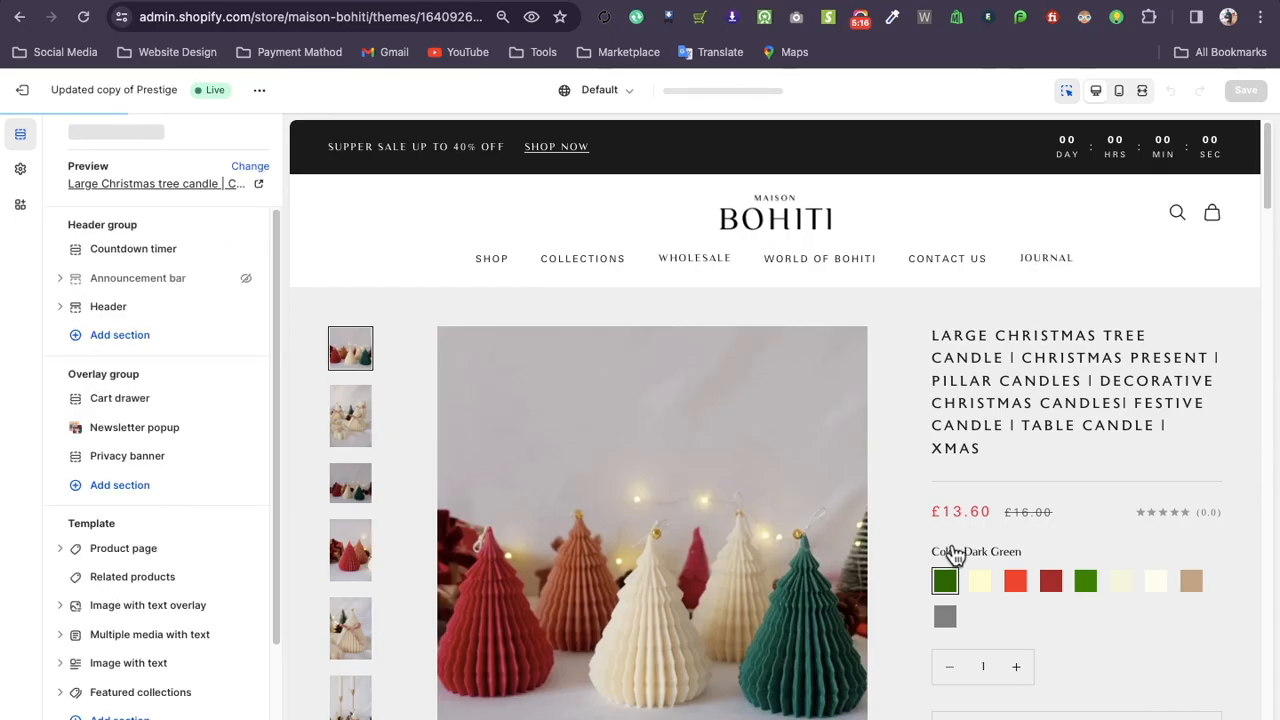
scroll(961, 540, "down", 2)
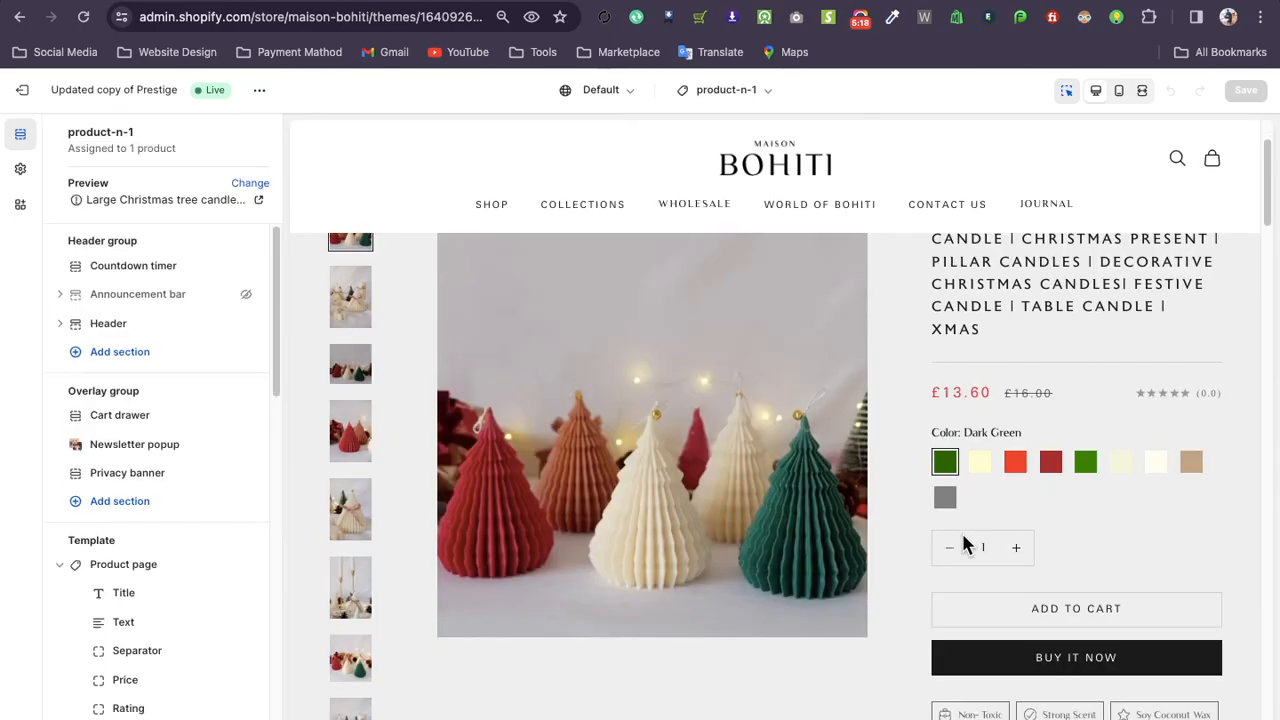
scroll(961, 540, "down", 1)
scroll(945, 540, "down", 10)
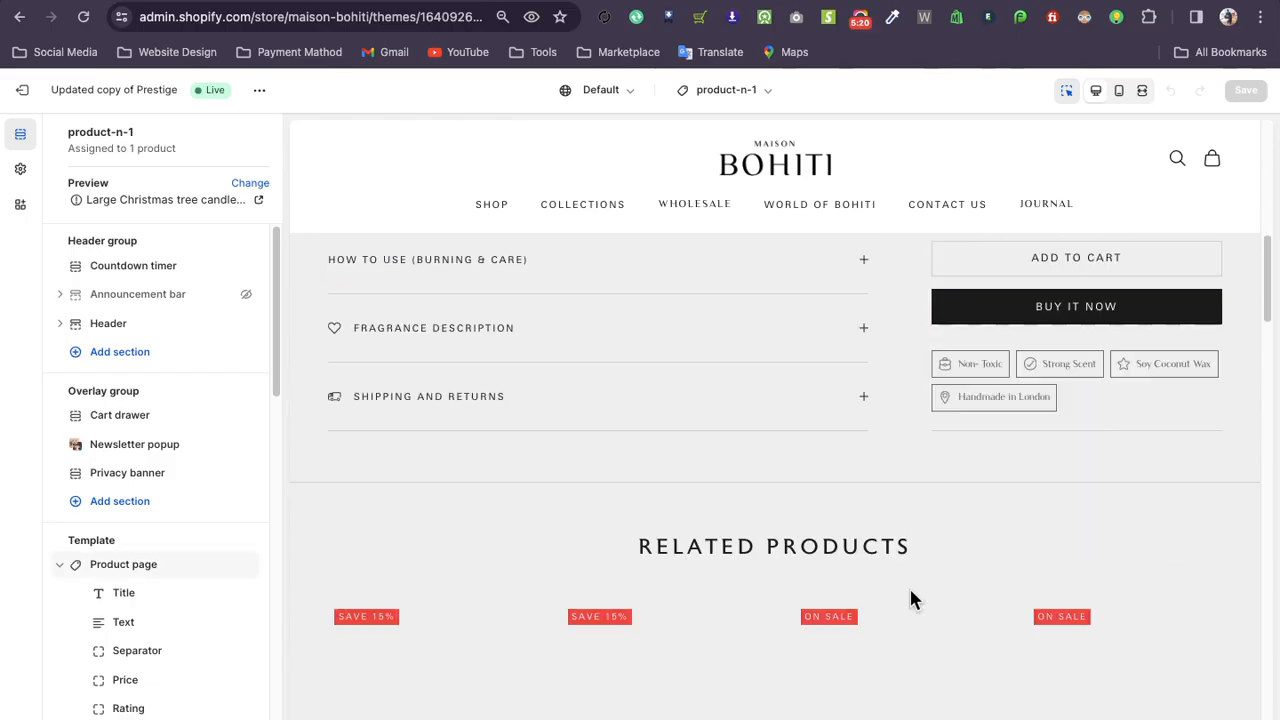
scroll(680, 463, "up", 5)
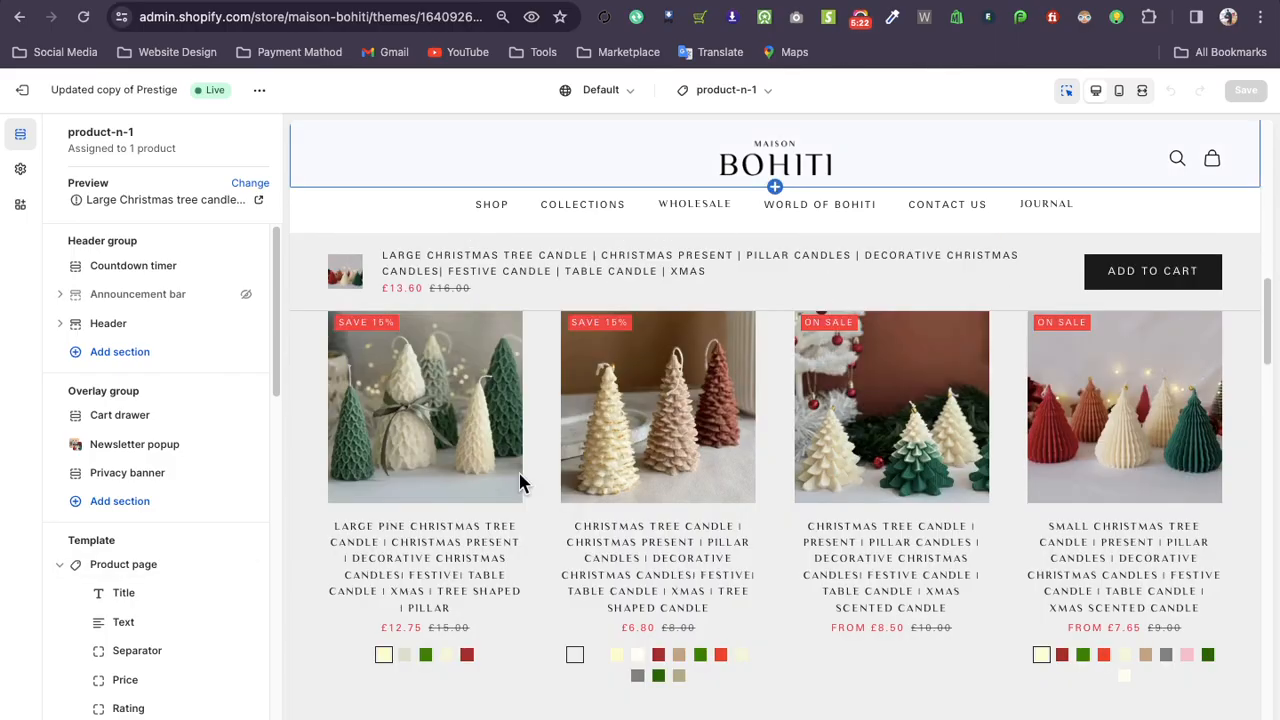
scroll(760, 634, "up", 6)
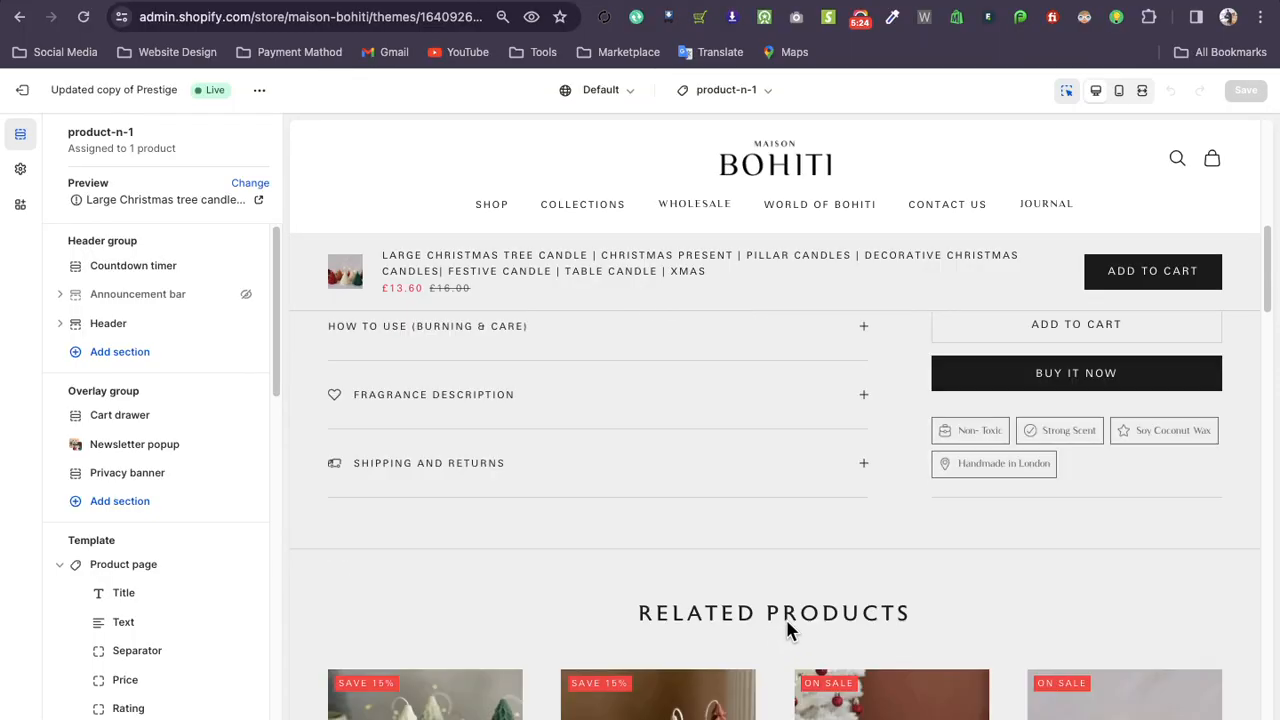
scroll(966, 629, "down", 3)
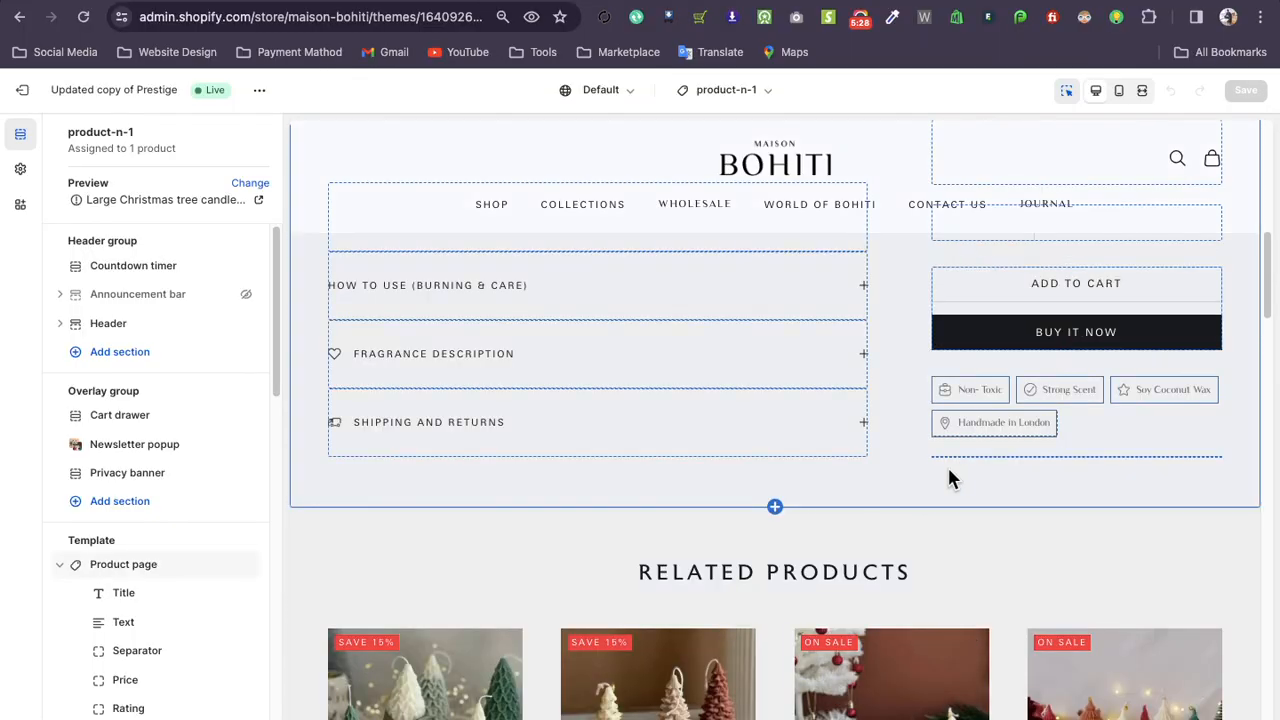
double_click(131, 150)
scroll(613, 483, "up", 5)
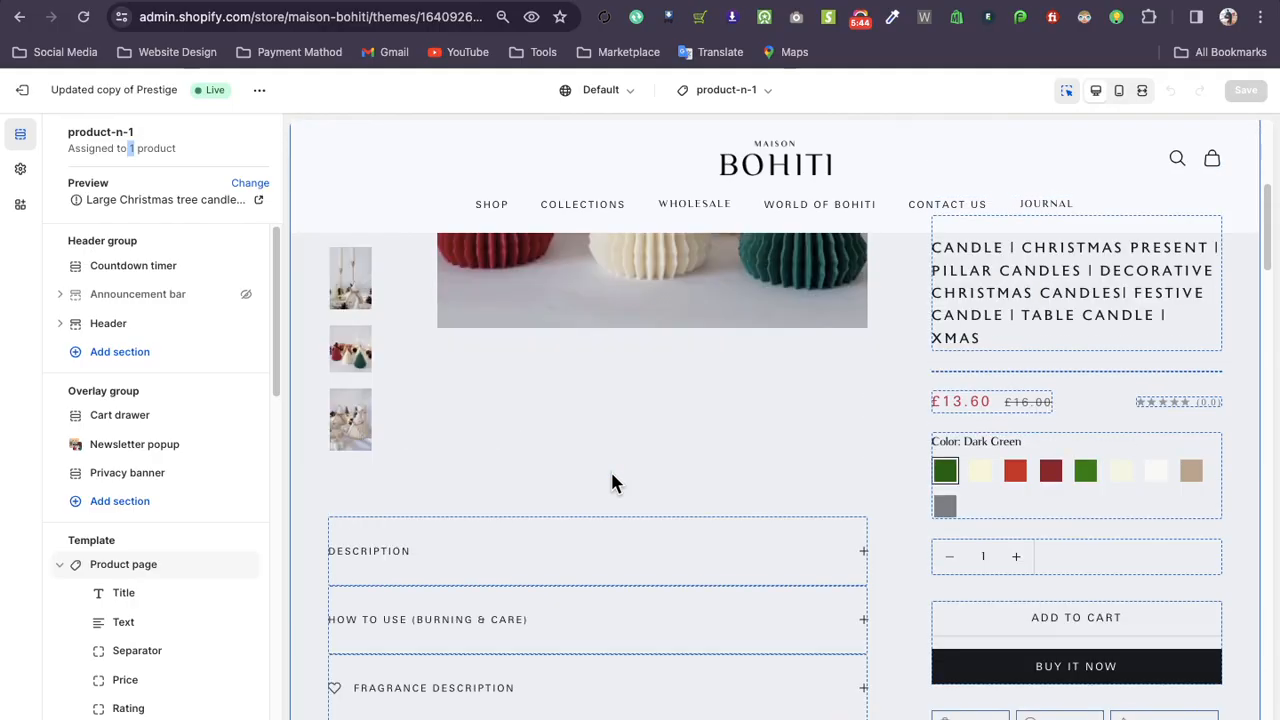
Look through the collection templates and open the greek-collection template
scroll(612, 478, "up", 3)
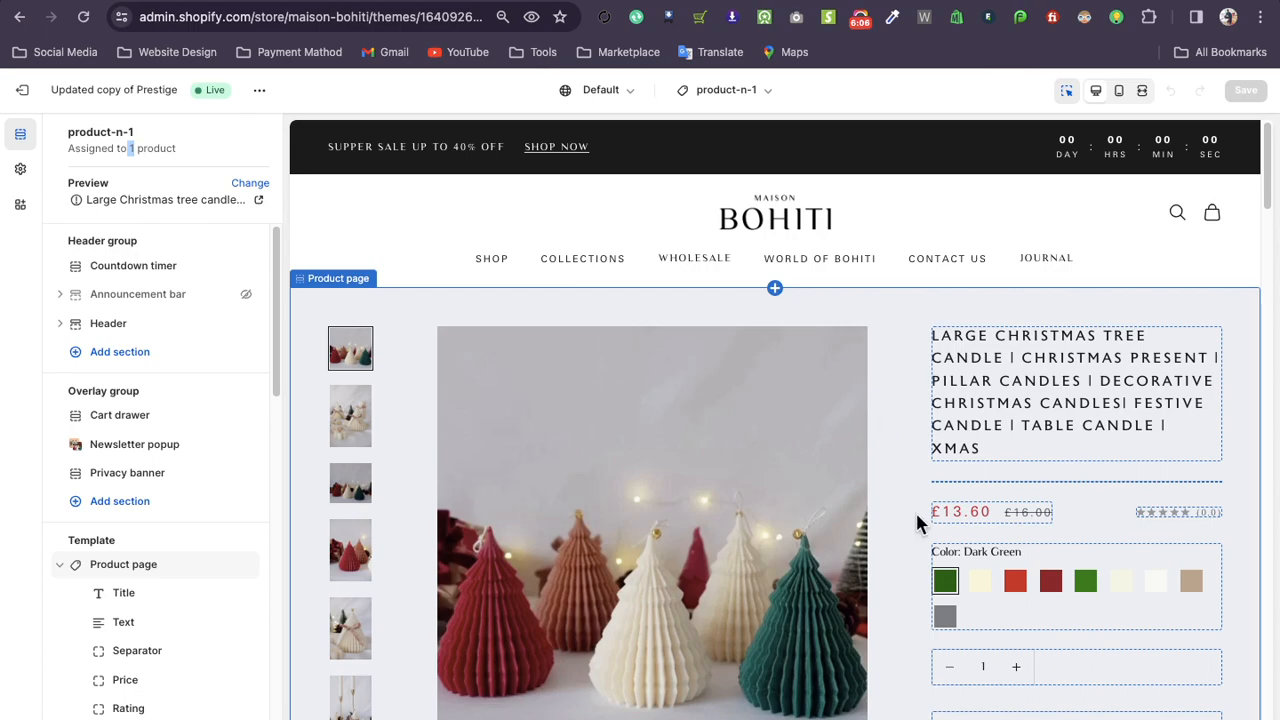
left_click(739, 101)
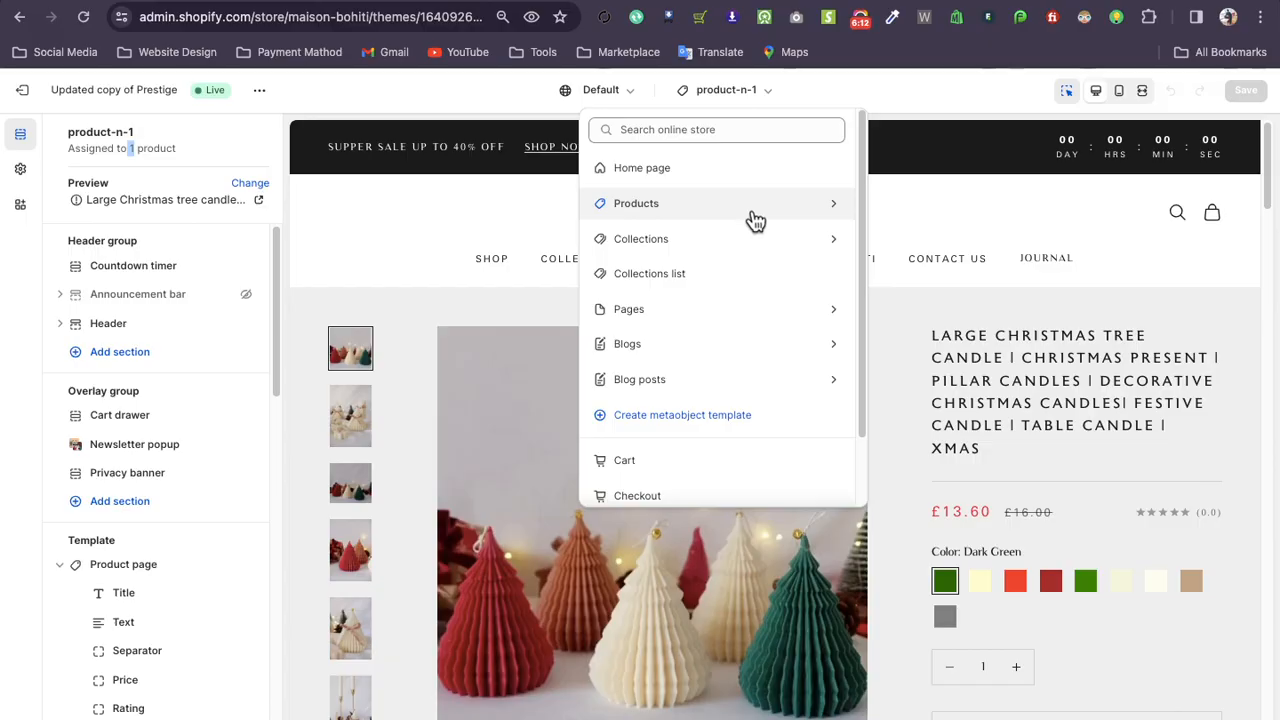
left_click(737, 240)
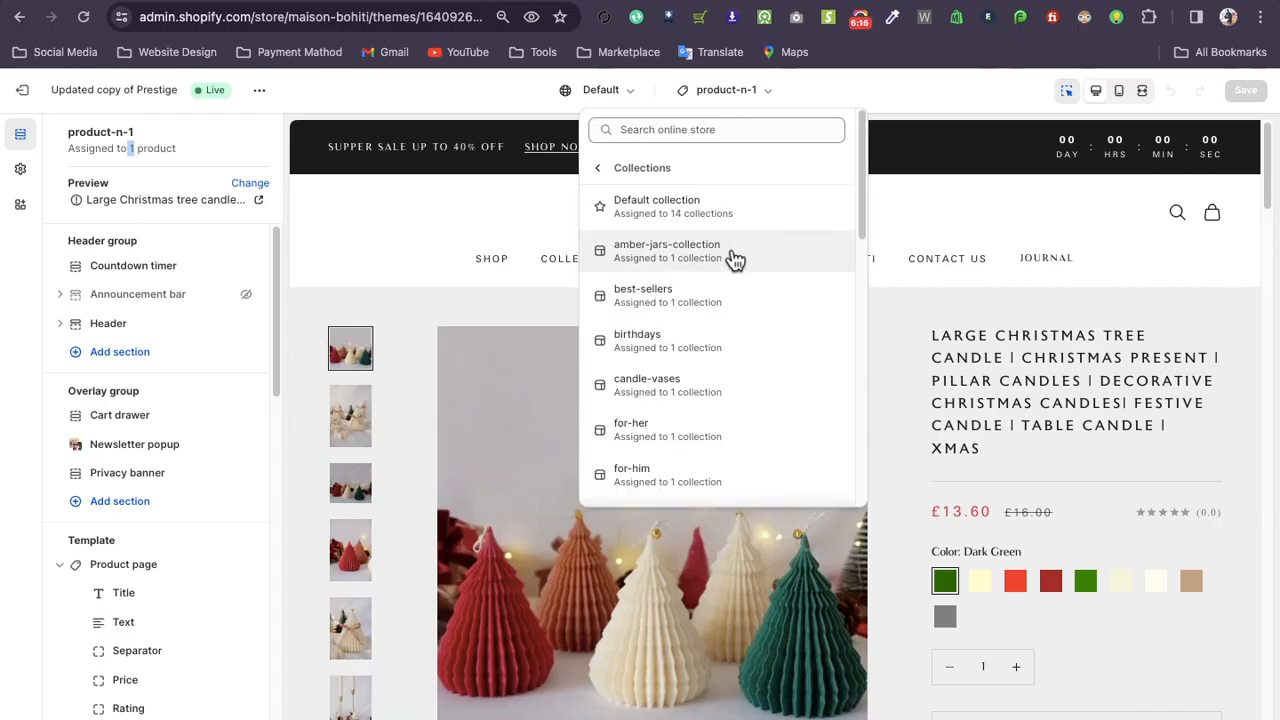
scroll(735, 255, "down", 1)
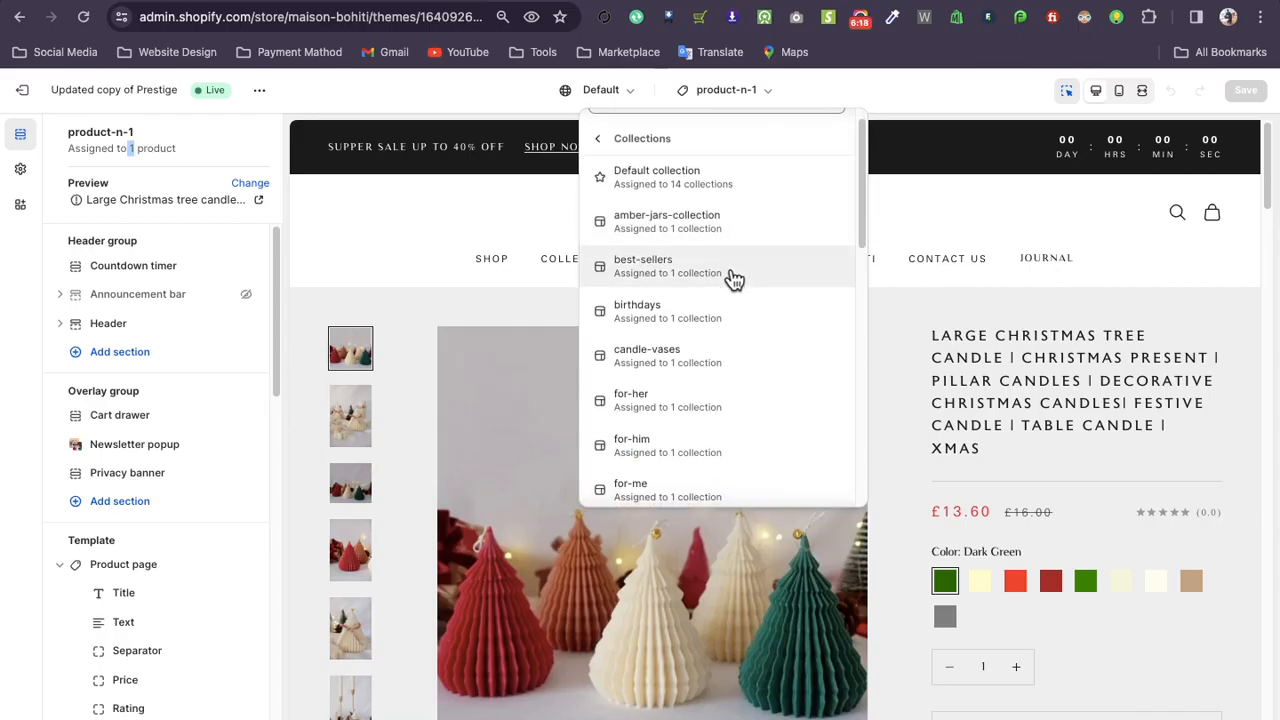
scroll(722, 230, "down", 1)
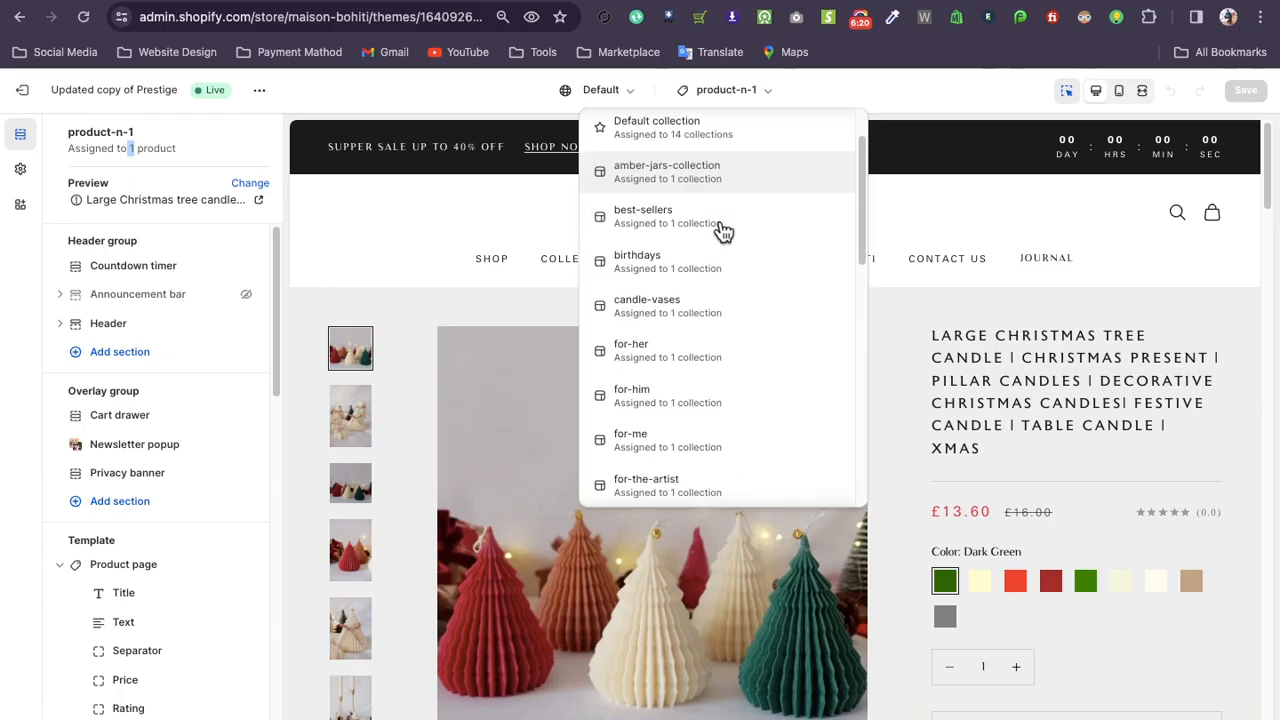
scroll(710, 262, "down", 2)
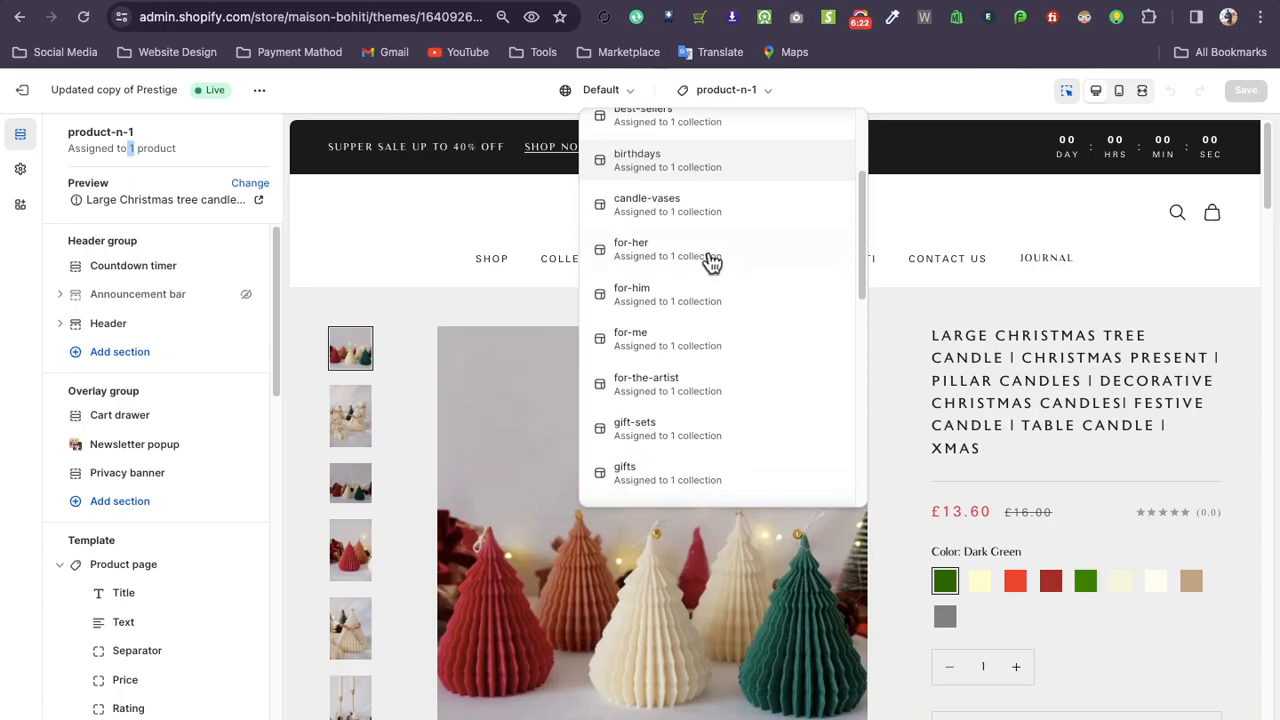
scroll(714, 274, "down", 2)
scroll(717, 320, "down", 2)
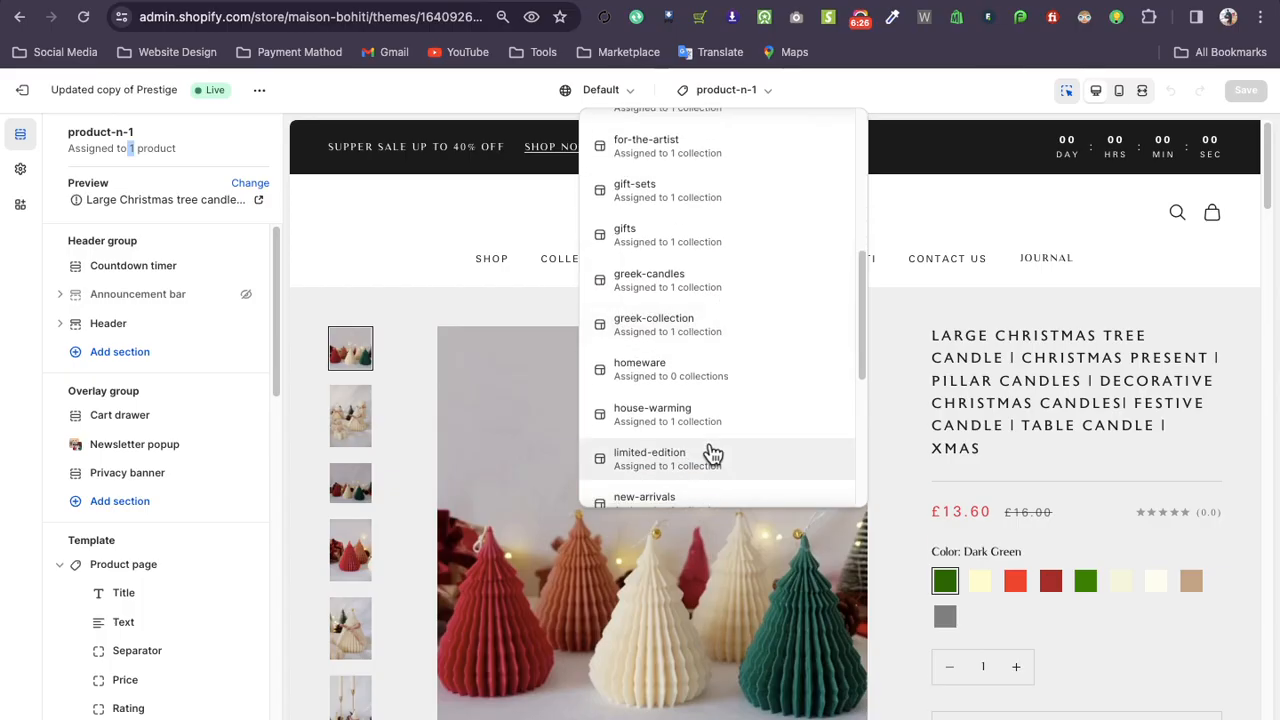
left_click(690, 325)
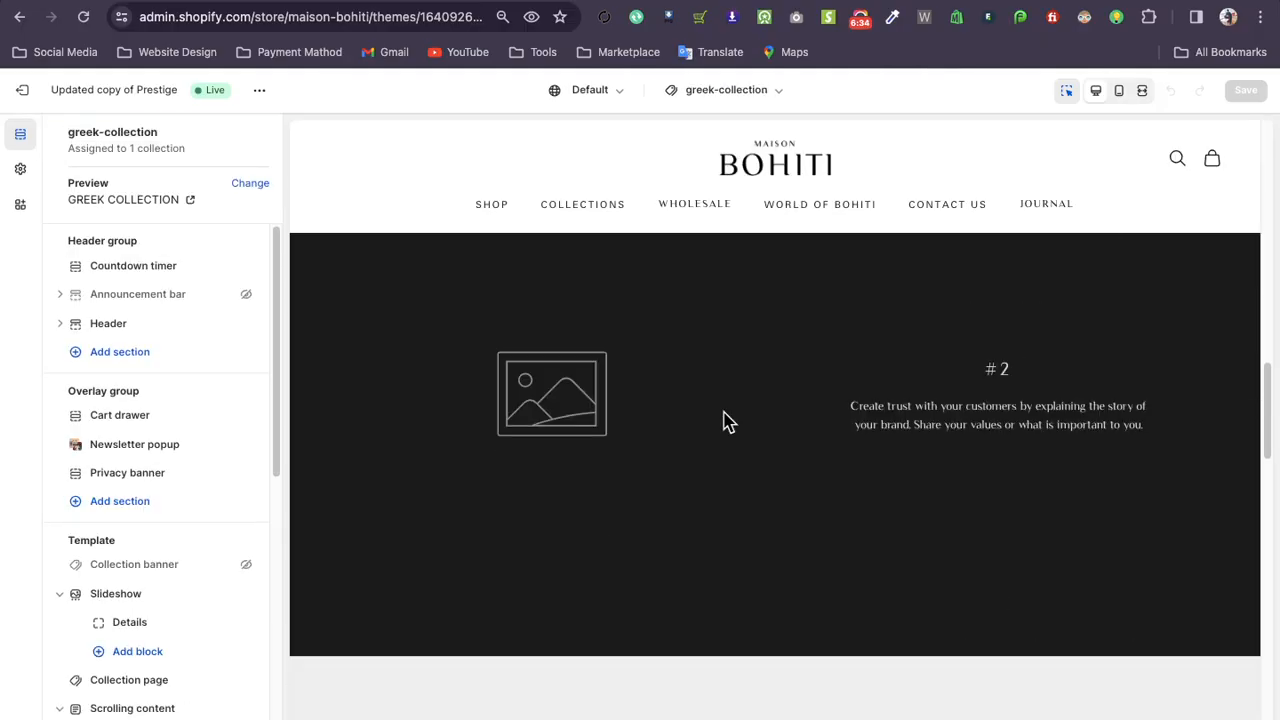
Examine the greek-collection page preview down to the footer
scroll(724, 420, "down", 4)
scroll(724, 414, "down", 10)
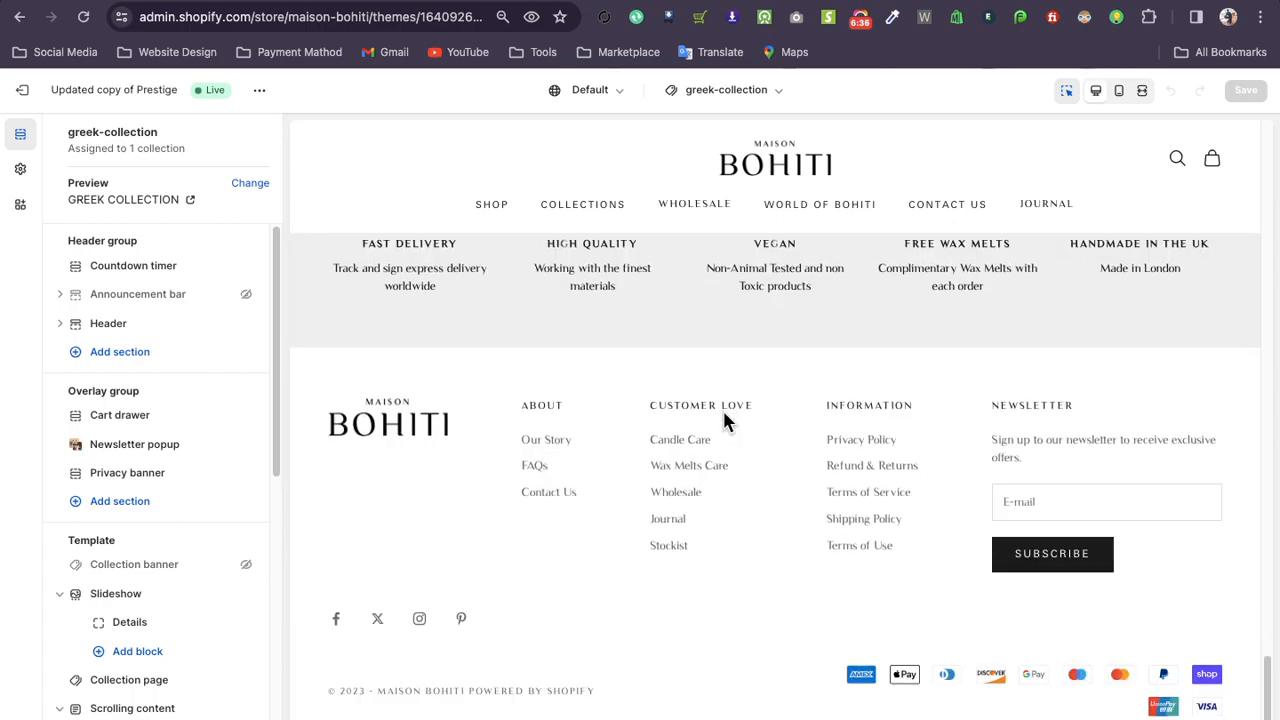
scroll(723, 420, "up", 2)
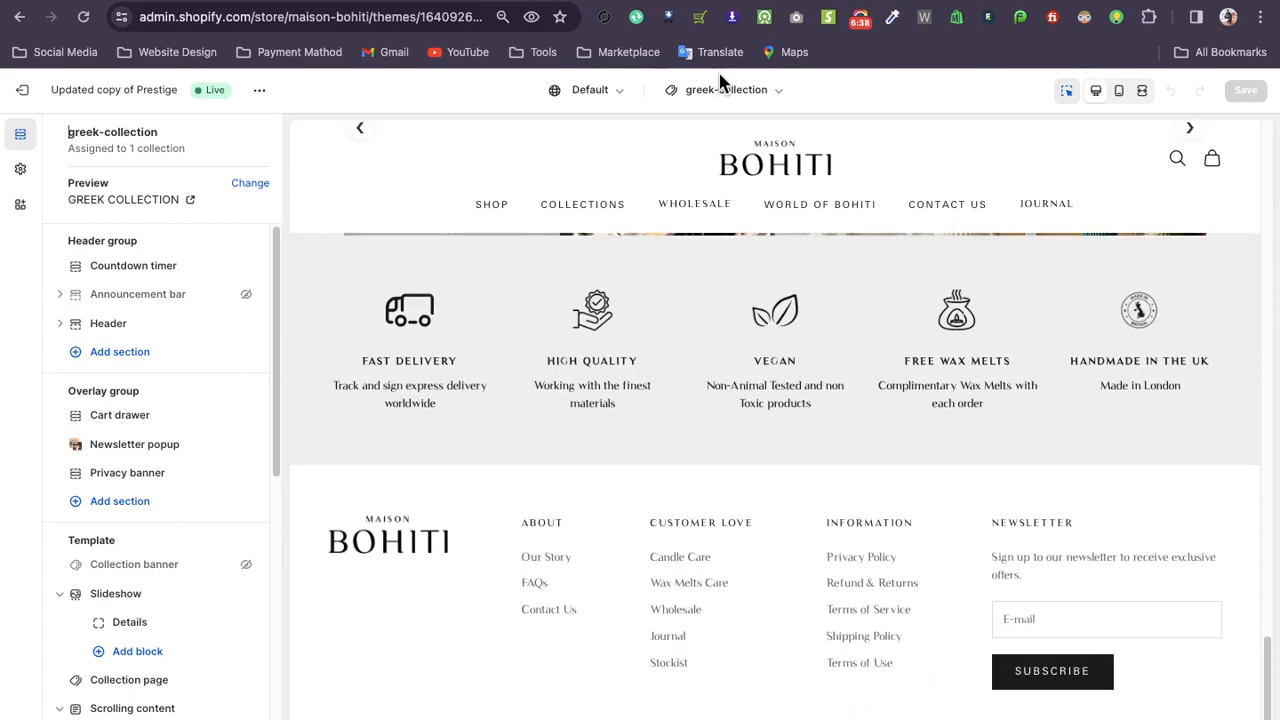
Check the rest of the collection templates, the greek-collection assignment and the list of product templates
left_click(728, 90)
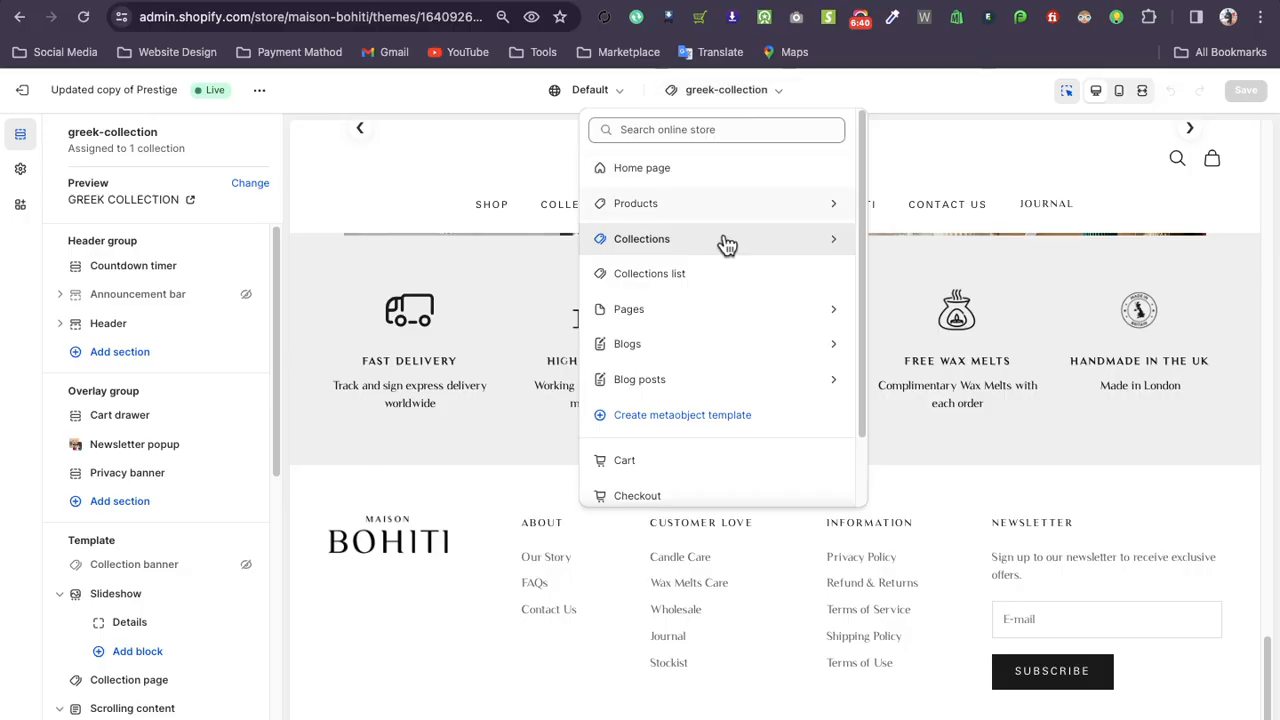
left_click(727, 242)
scroll(688, 458, "down", 5)
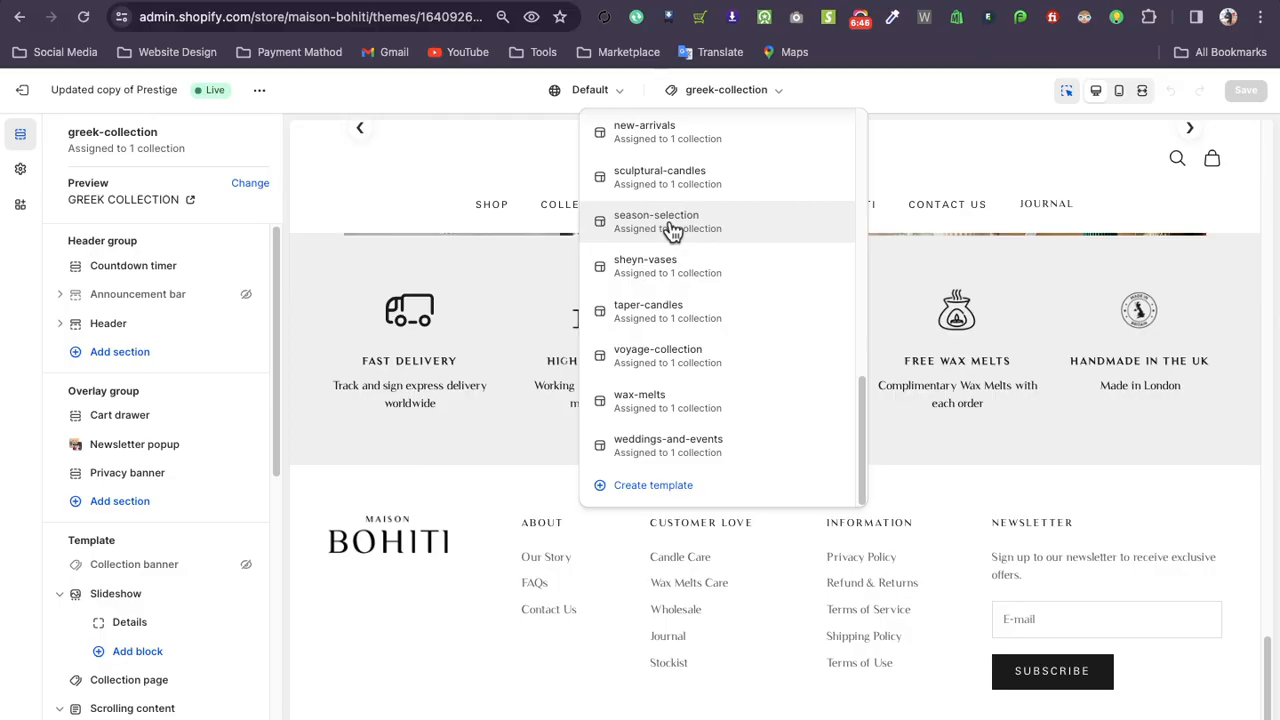
double_click(130, 148)
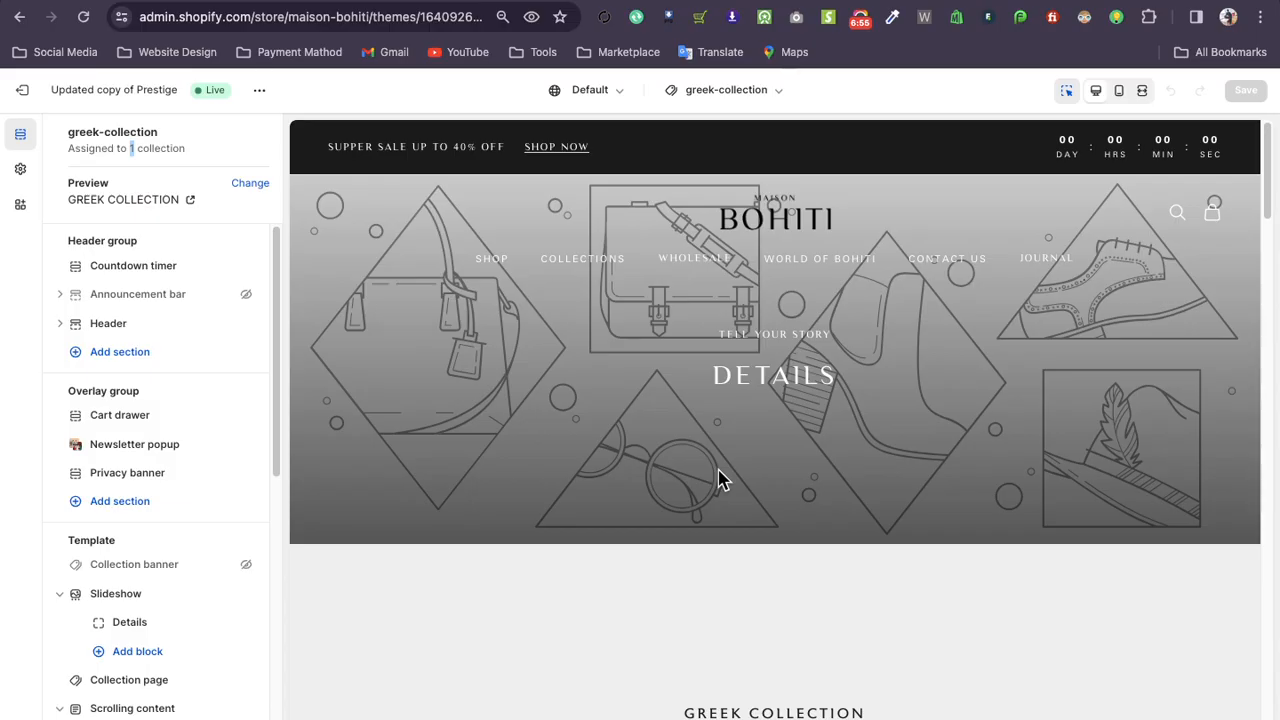
left_click(750, 89)
left_click(678, 201)
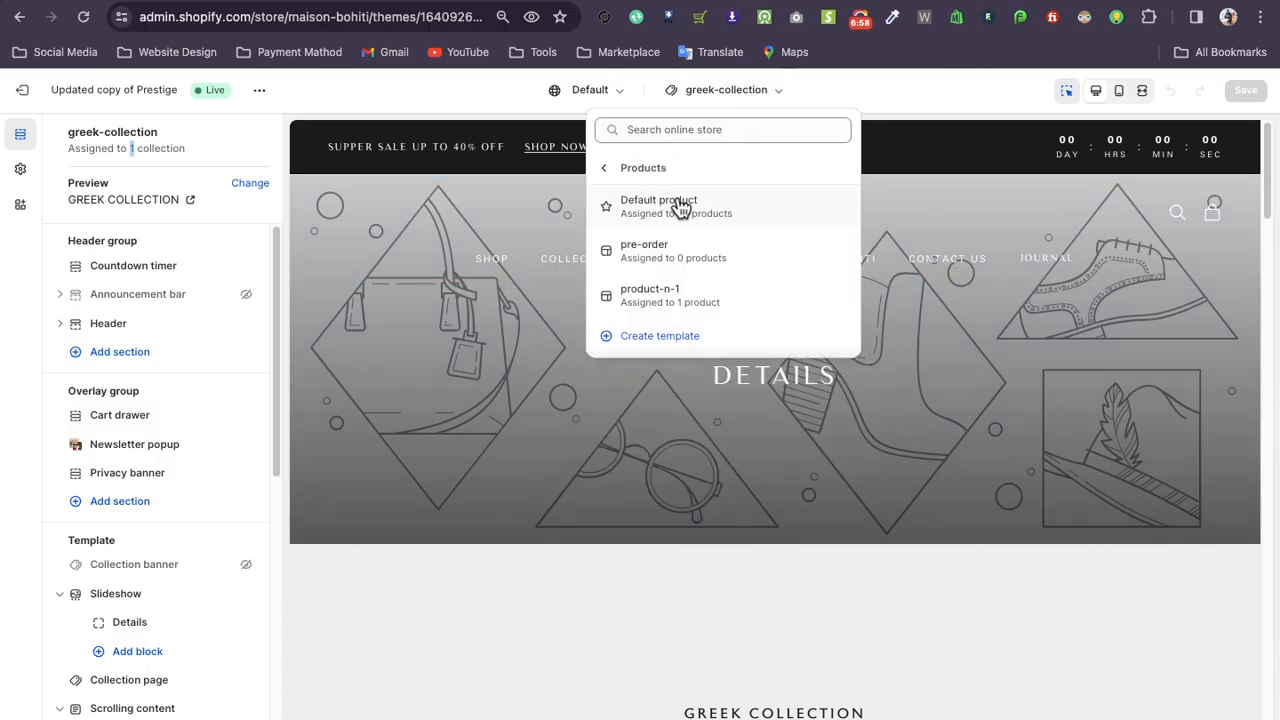
left_click(606, 170)
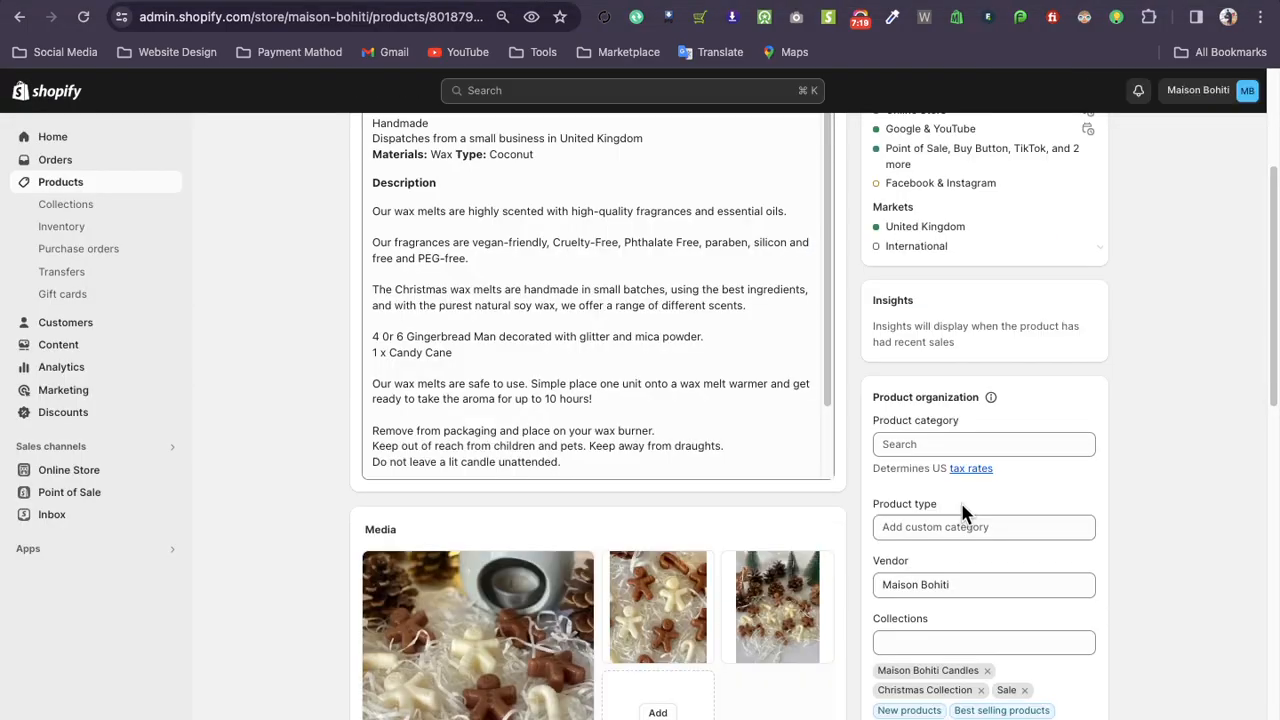
Check the theme template choices on the gingerbread wax melts product page and reload that page
scroll(959, 498, "down", 5)
left_click(950, 478)
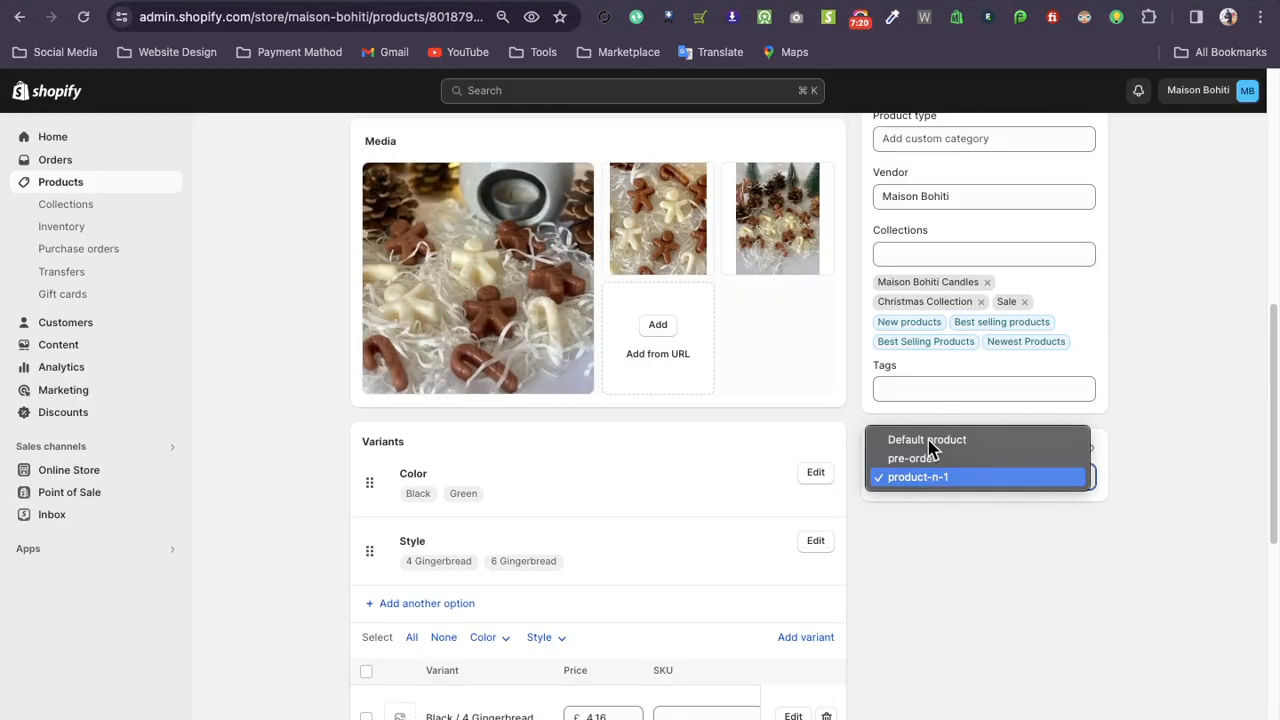
left_click(86, 28)
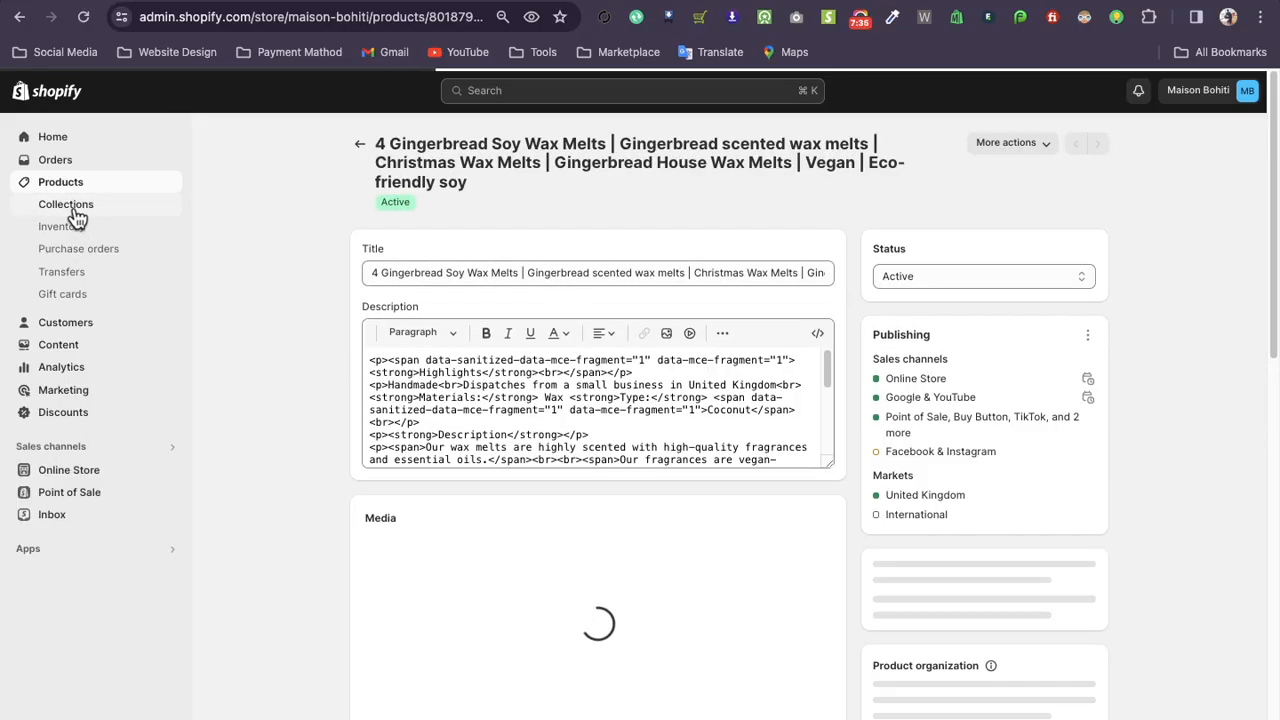
Open the Wax Melts collection in the store admin and examine its theme template choices without changing the assignment
left_click(75, 211)
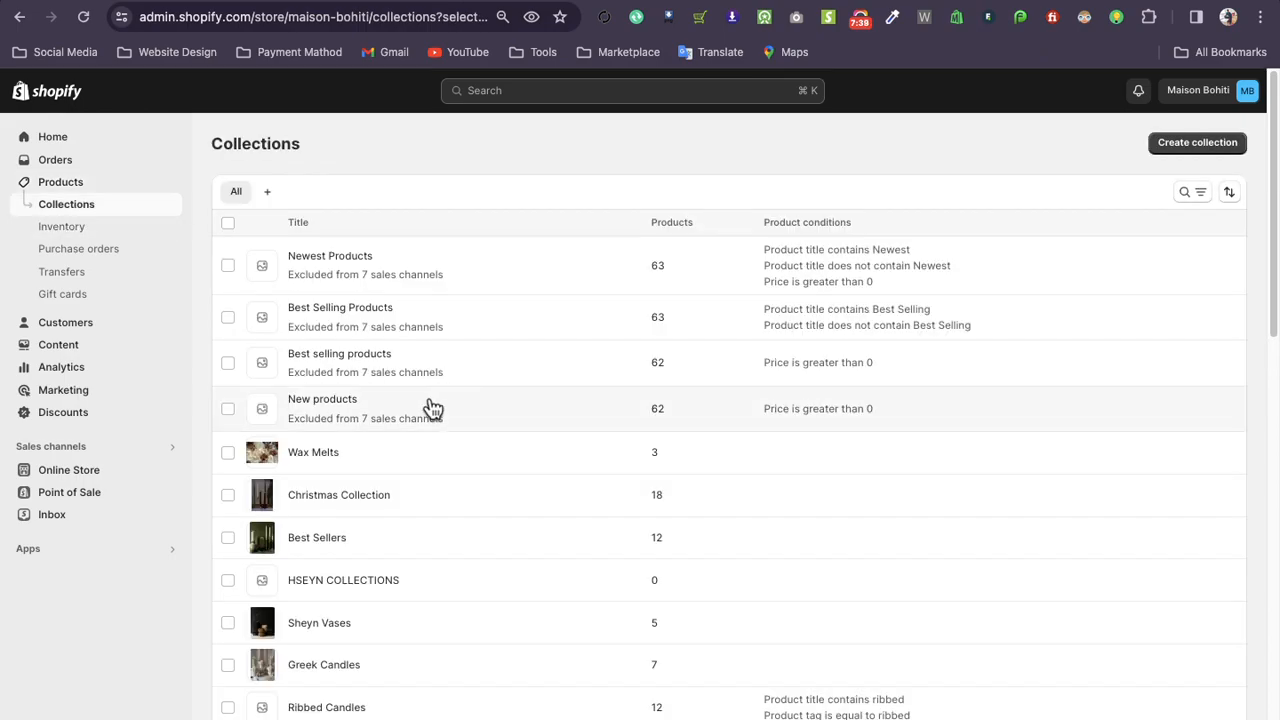
left_click(311, 455)
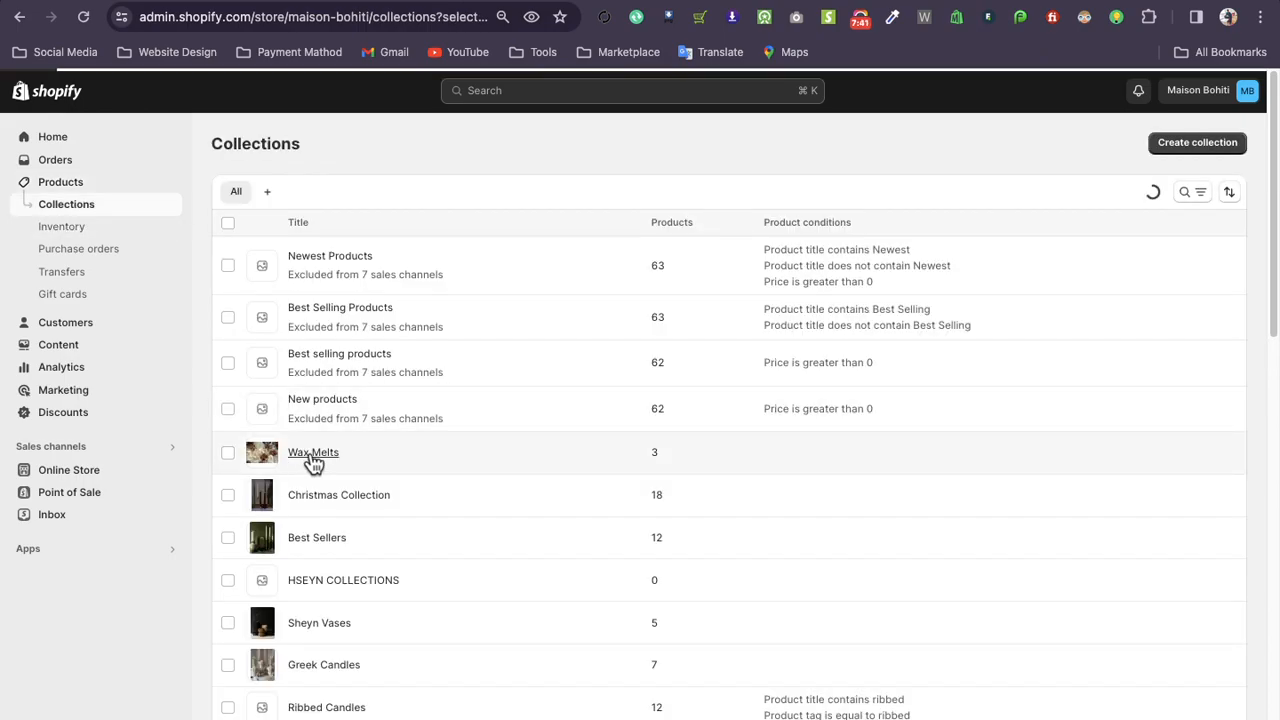
scroll(334, 463, "down", 1)
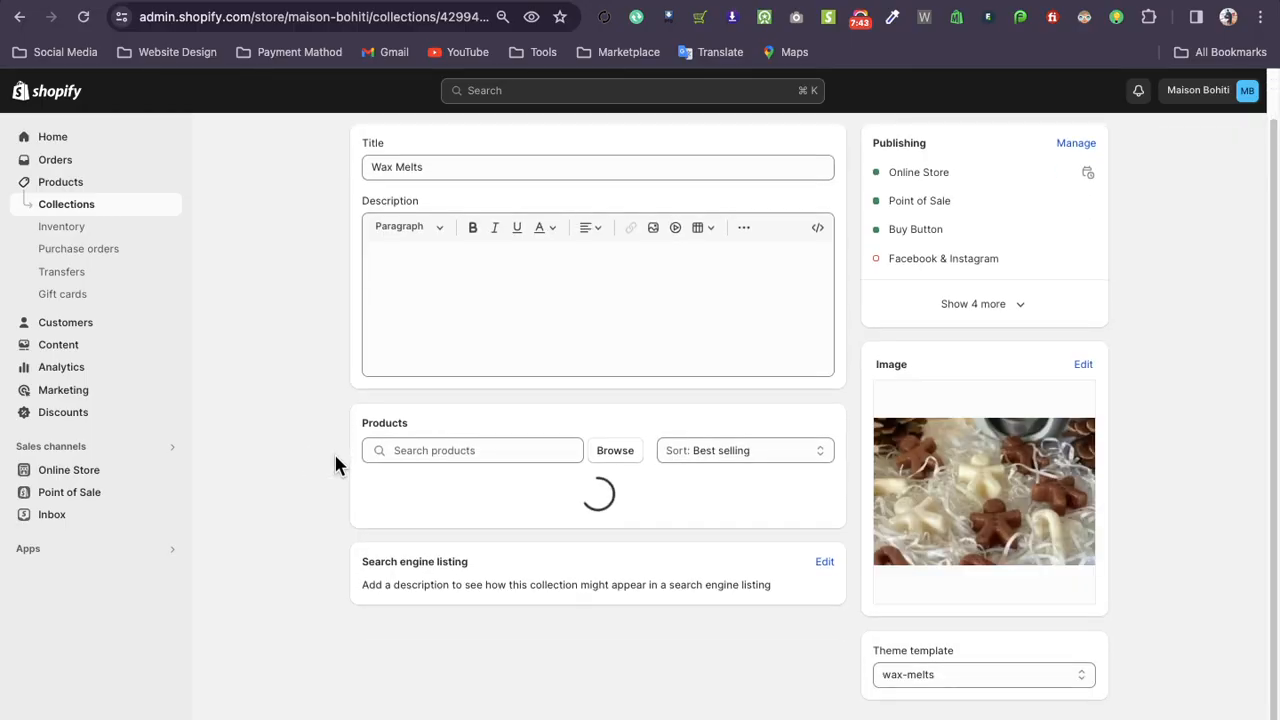
left_click(995, 677)
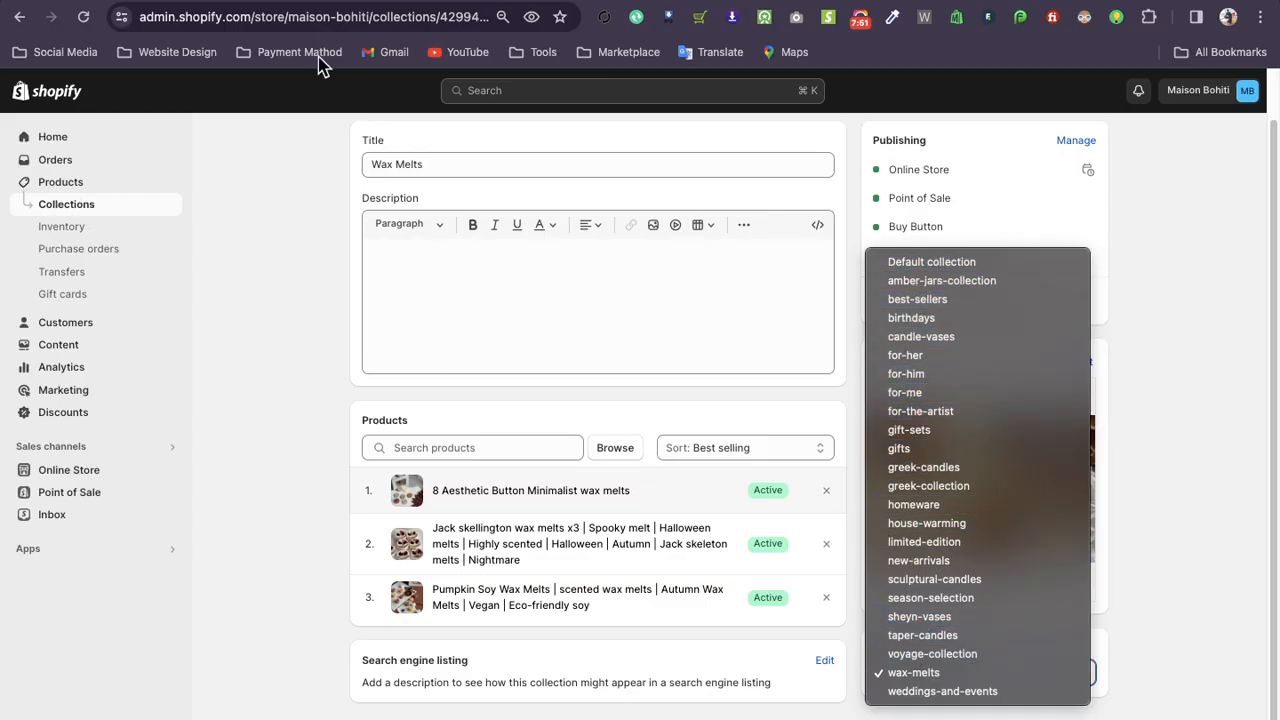
key("Escape")
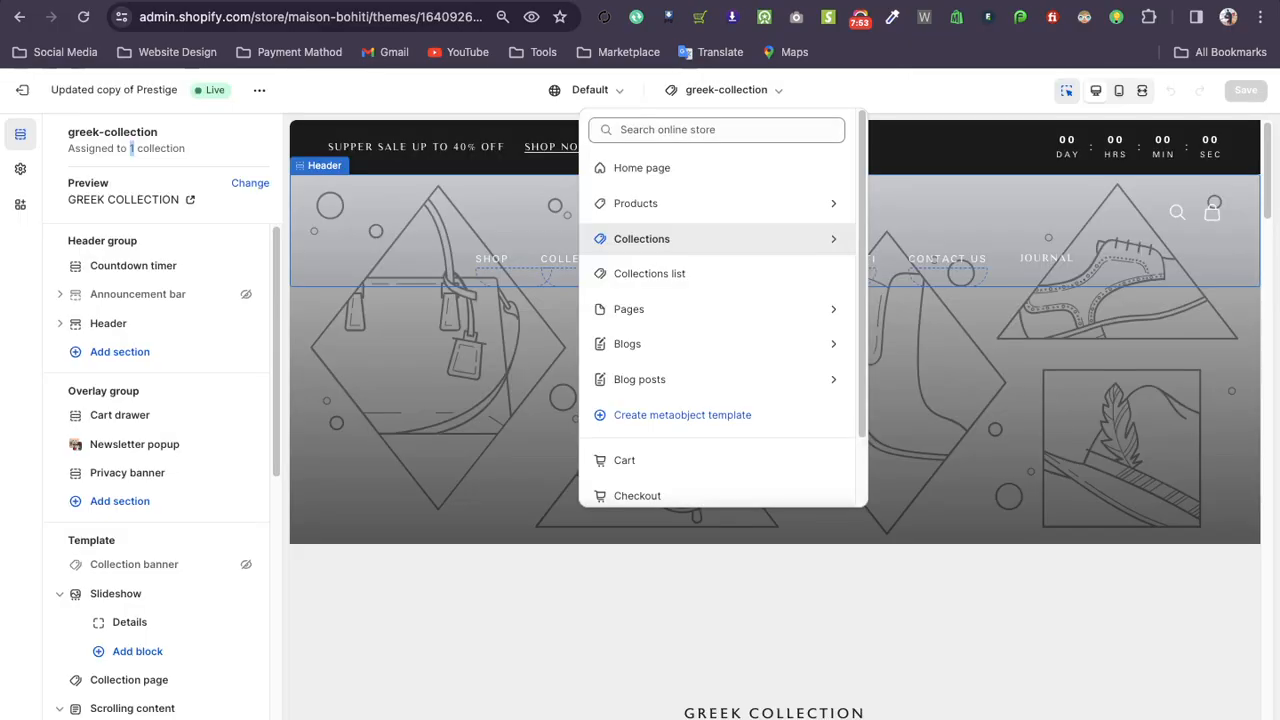
Review the page templates in the theme editor and open the online store's pages in the admin tab
left_click(674, 312)
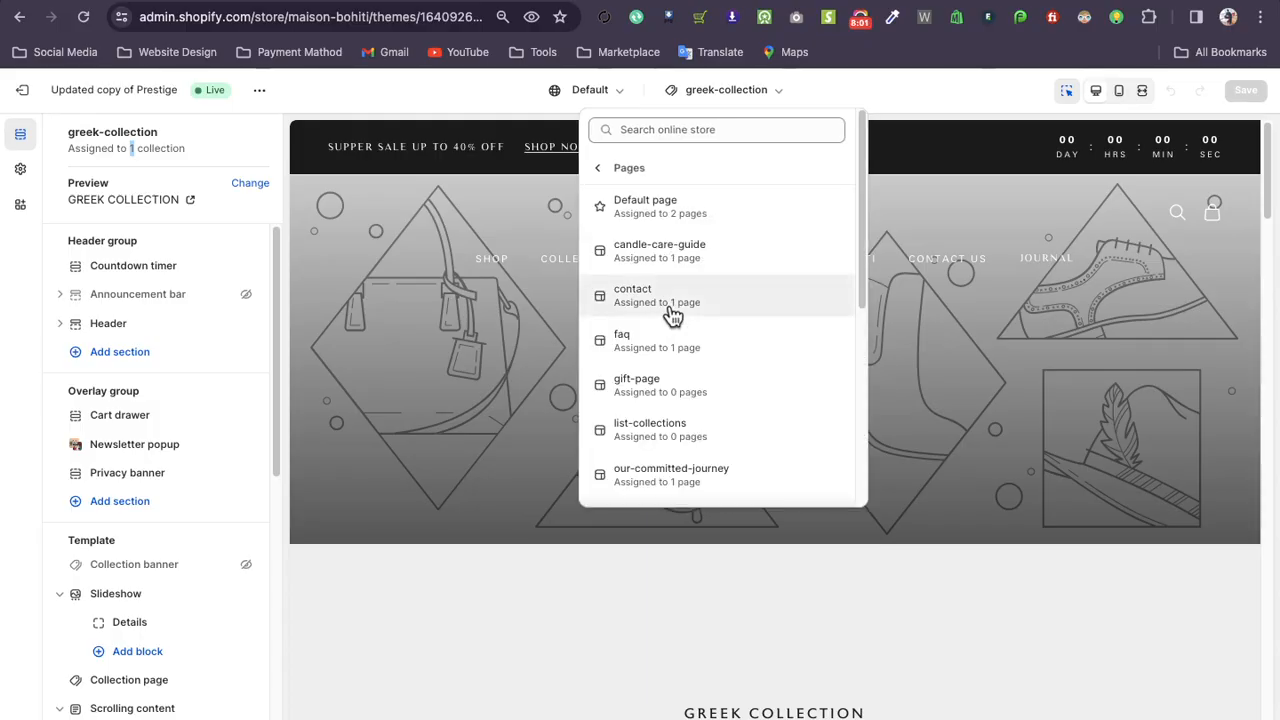
scroll(670, 338, "down", 1)
scroll(670, 340, "down", 5)
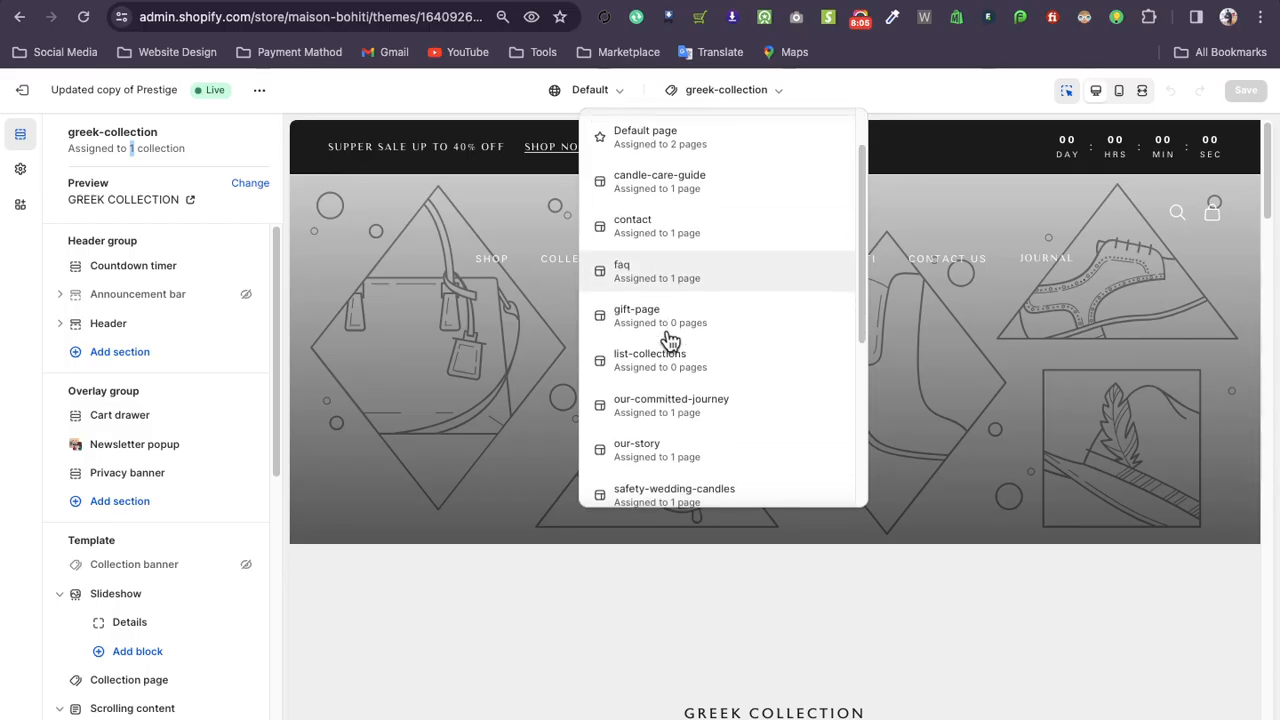
scroll(668, 340, "up", 6)
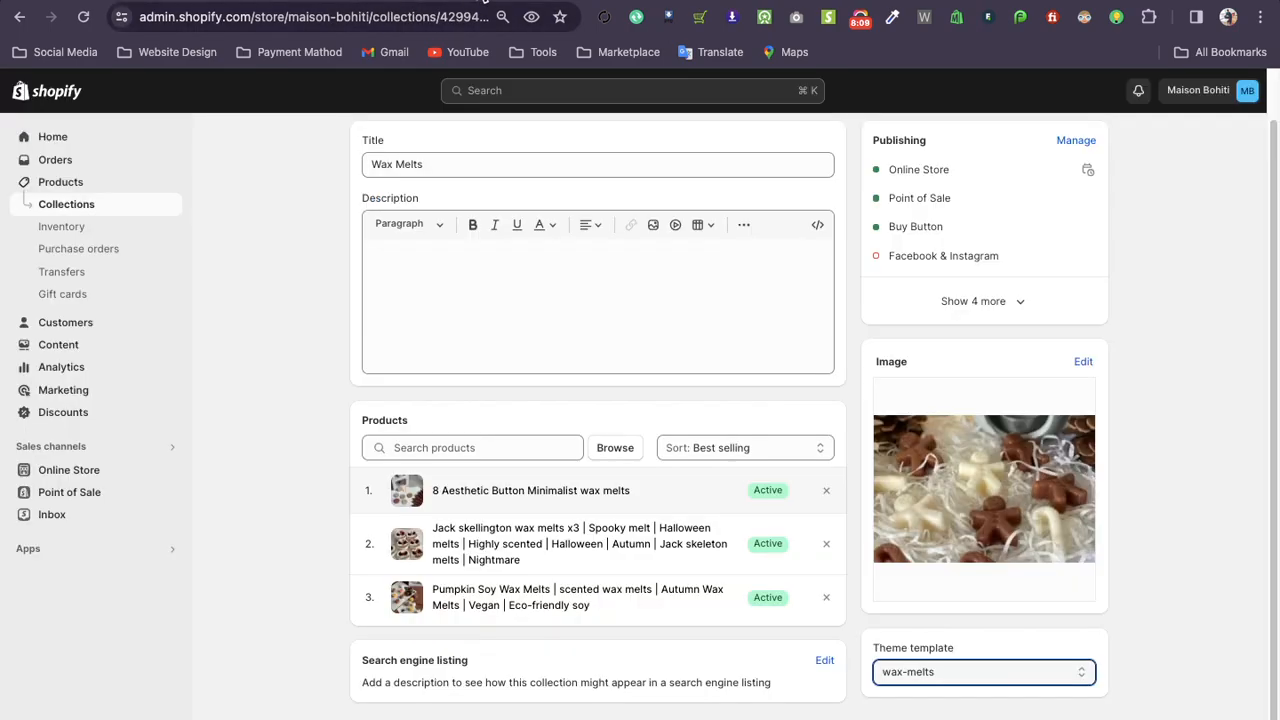
left_click(45, 474)
left_click(54, 421)
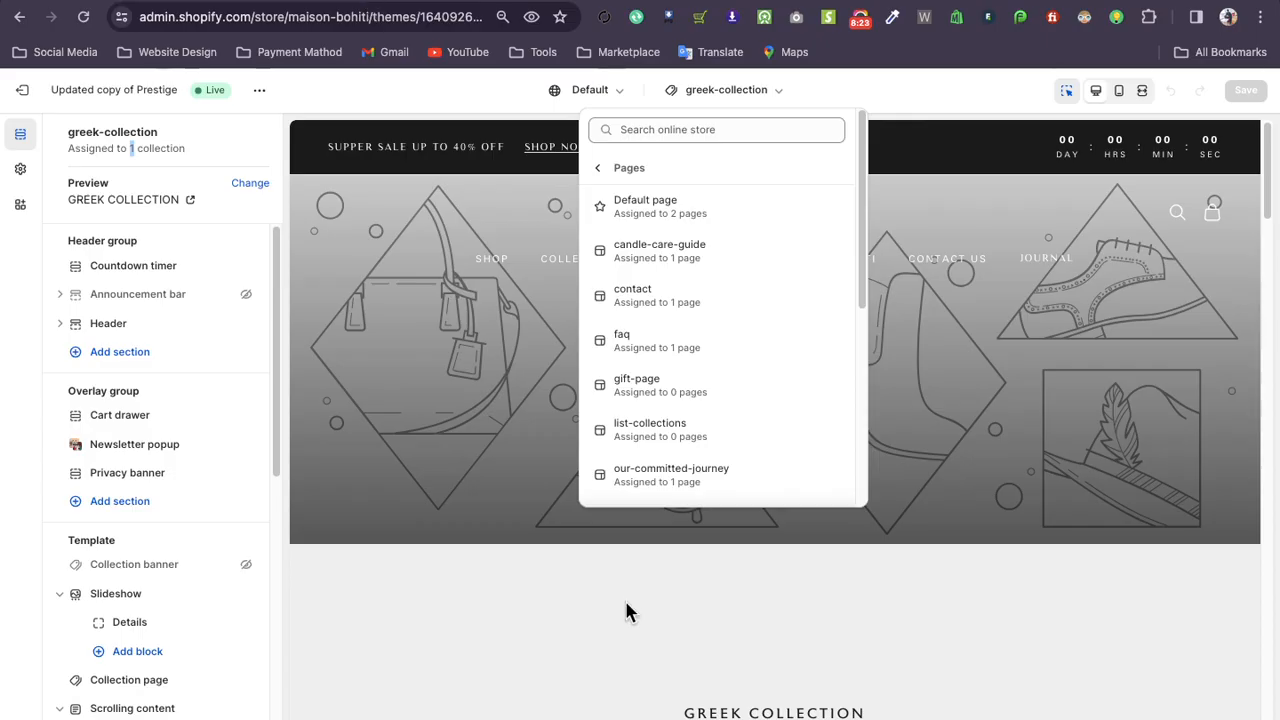
Review the full list of template types in the theme editor, close it and return from the Header settings to the section list
scroll(626, 608, "down", 5)
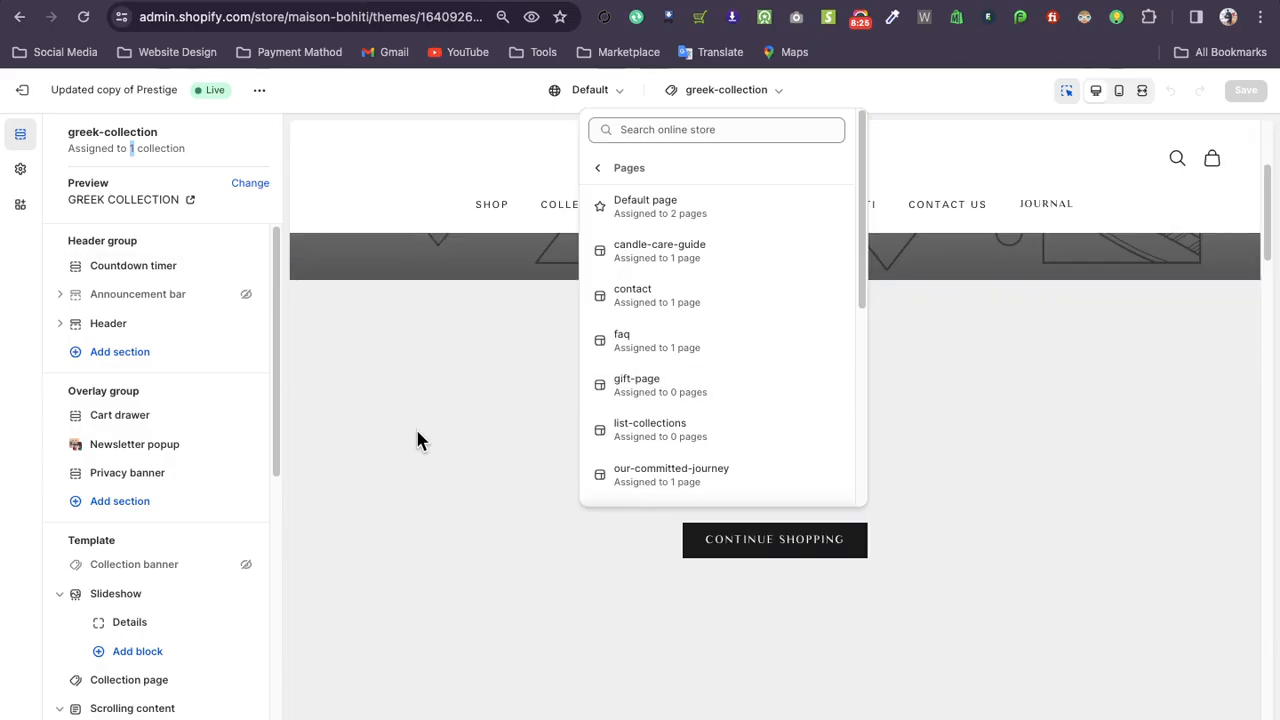
left_click(491, 1)
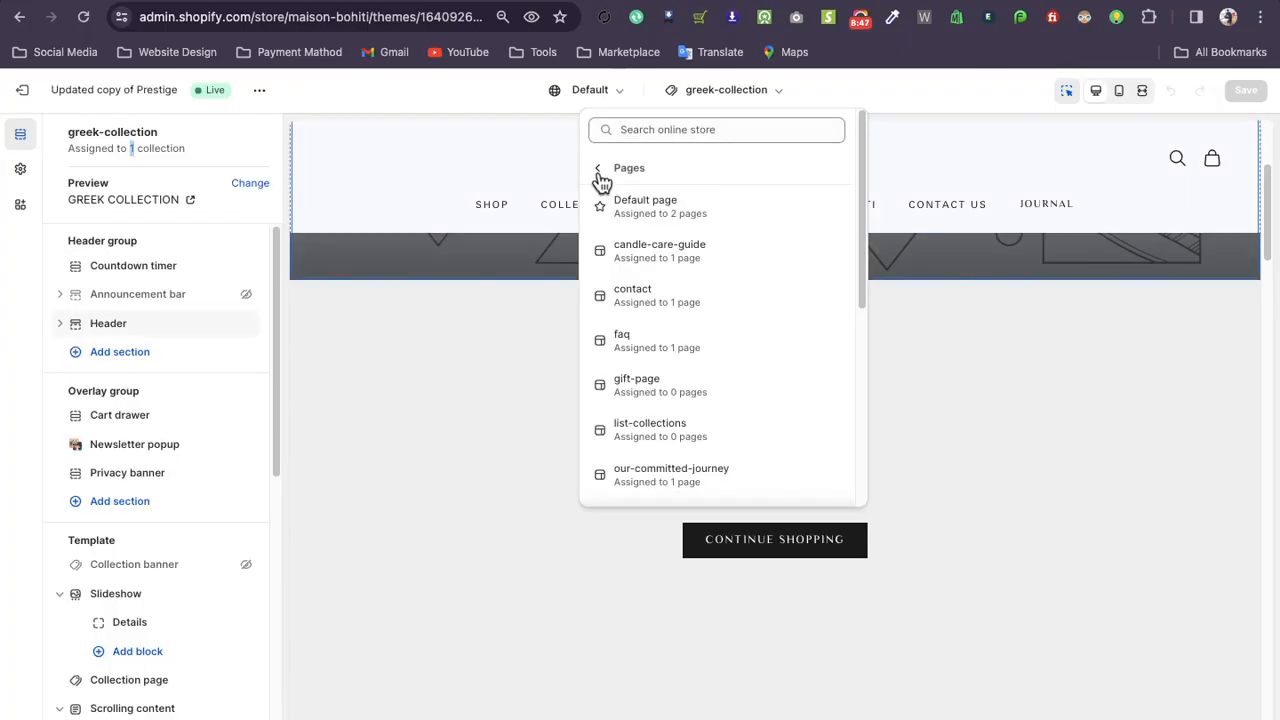
left_click(598, 168)
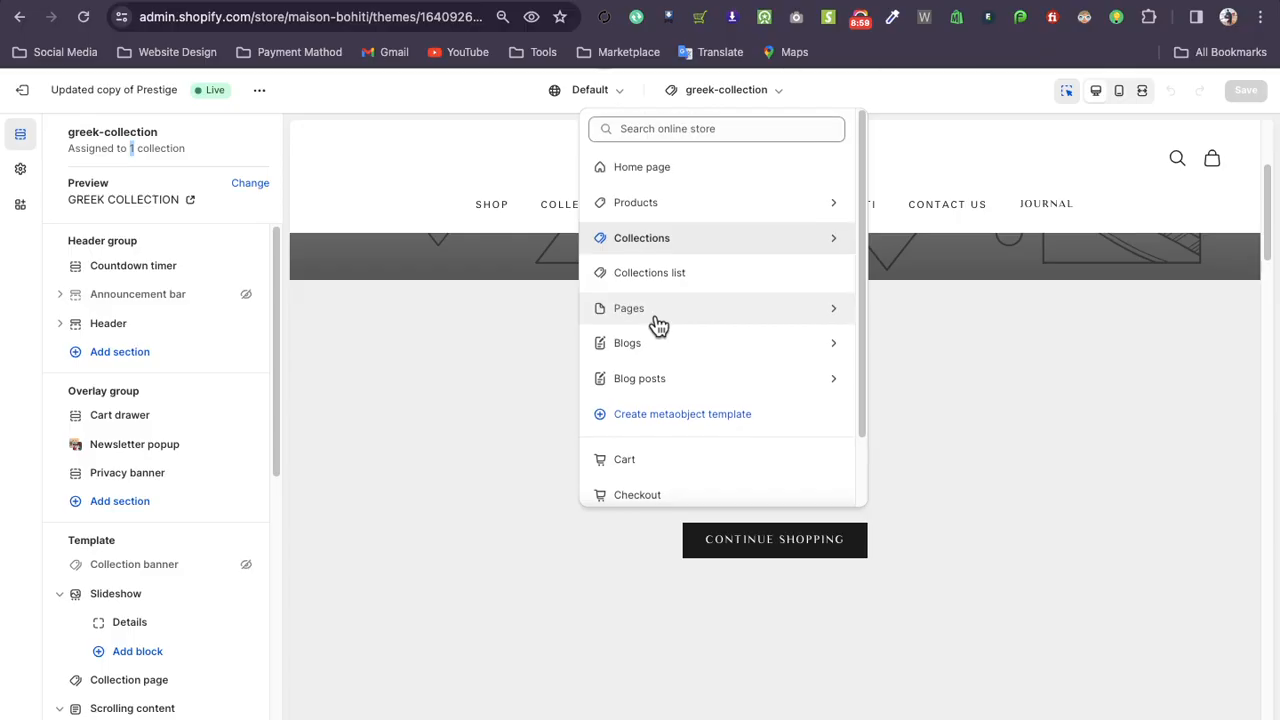
scroll(658, 325, "down", 2)
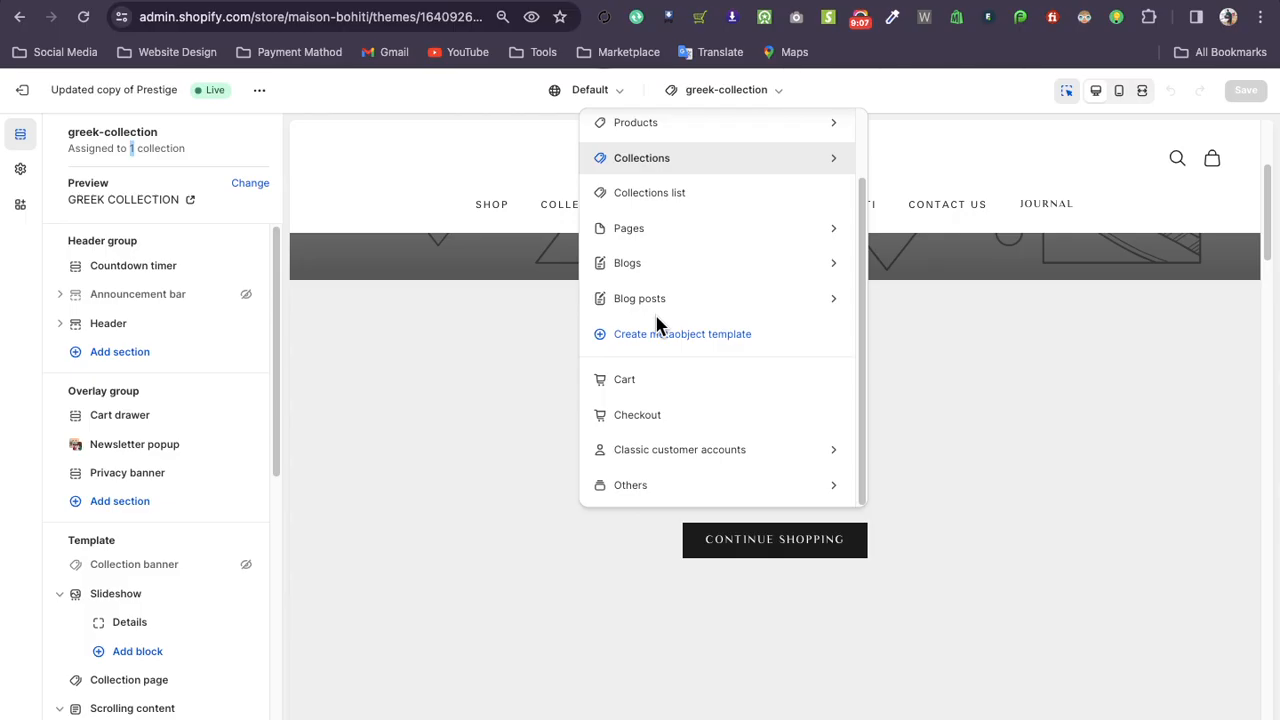
scroll(657, 326, "up", 2)
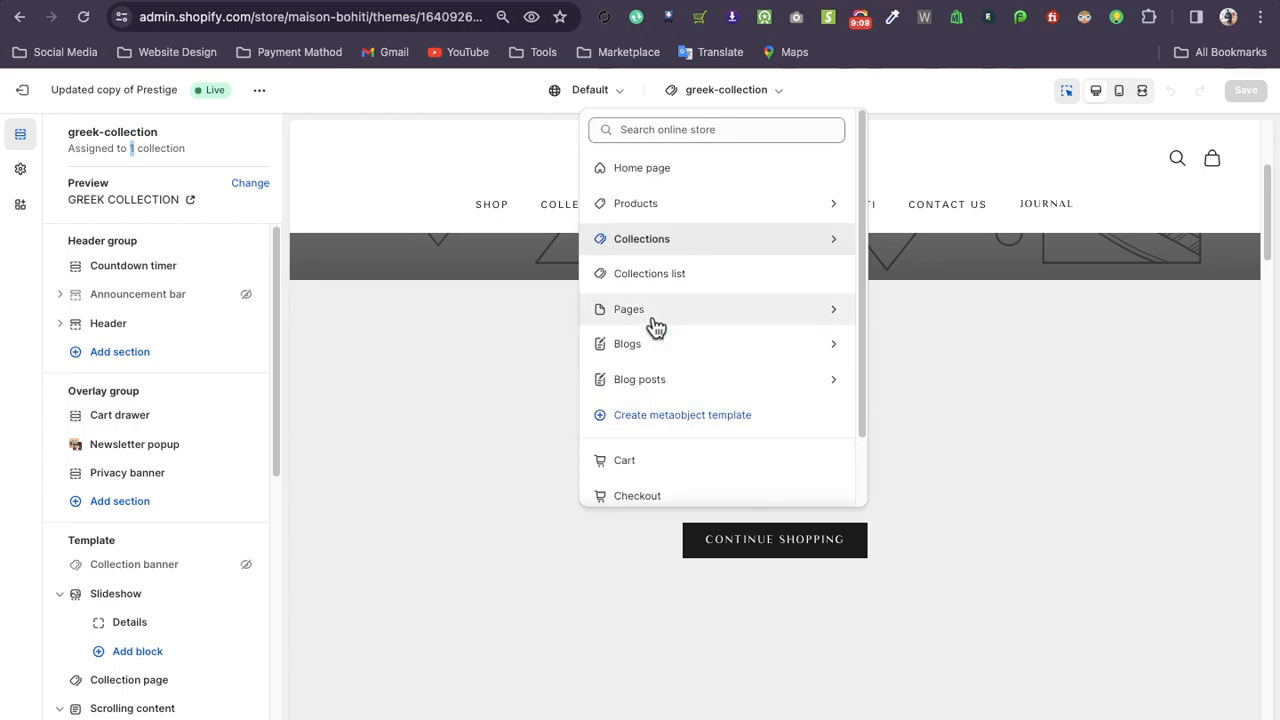
scroll(657, 326, "down", 2)
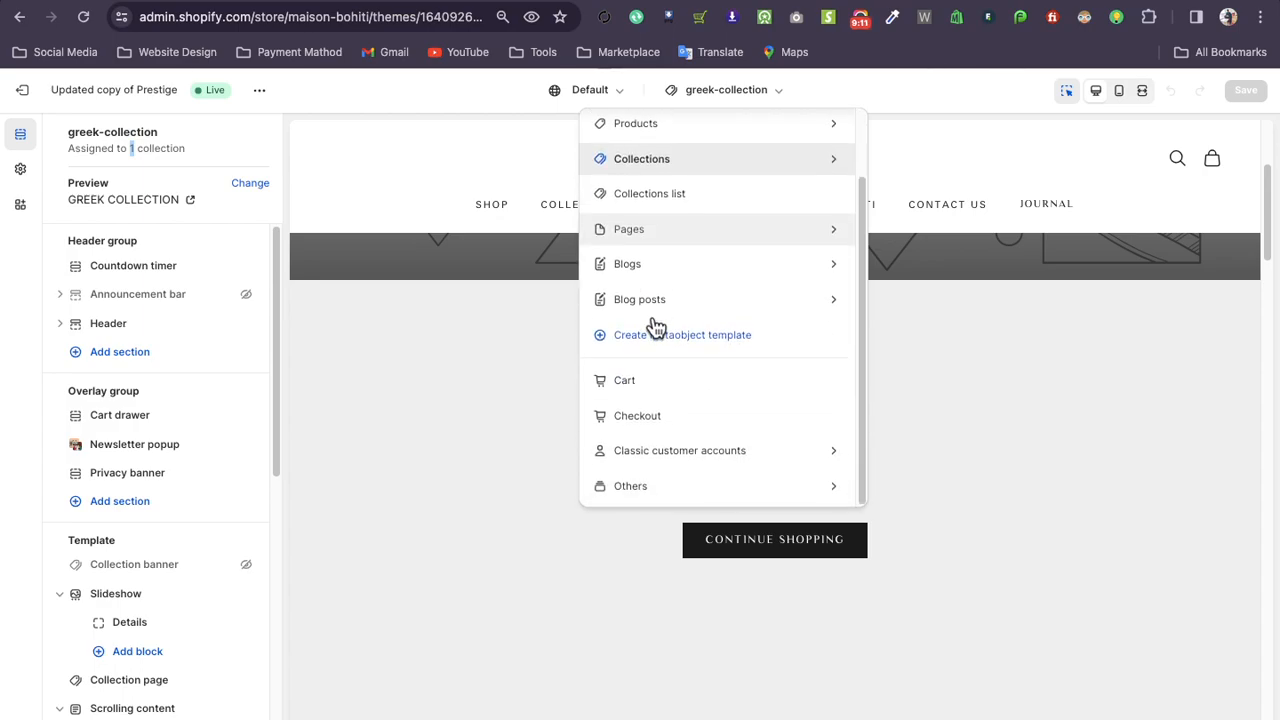
scroll(655, 326, "up", 2)
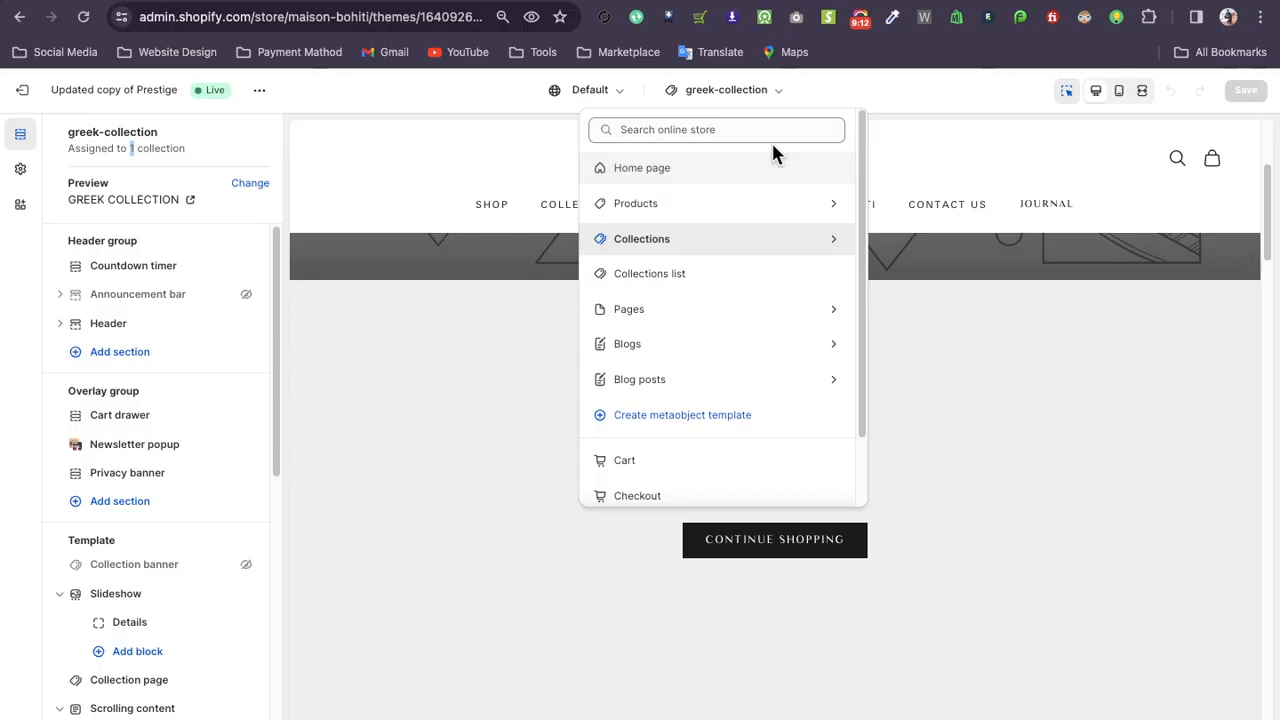
left_click(765, 89)
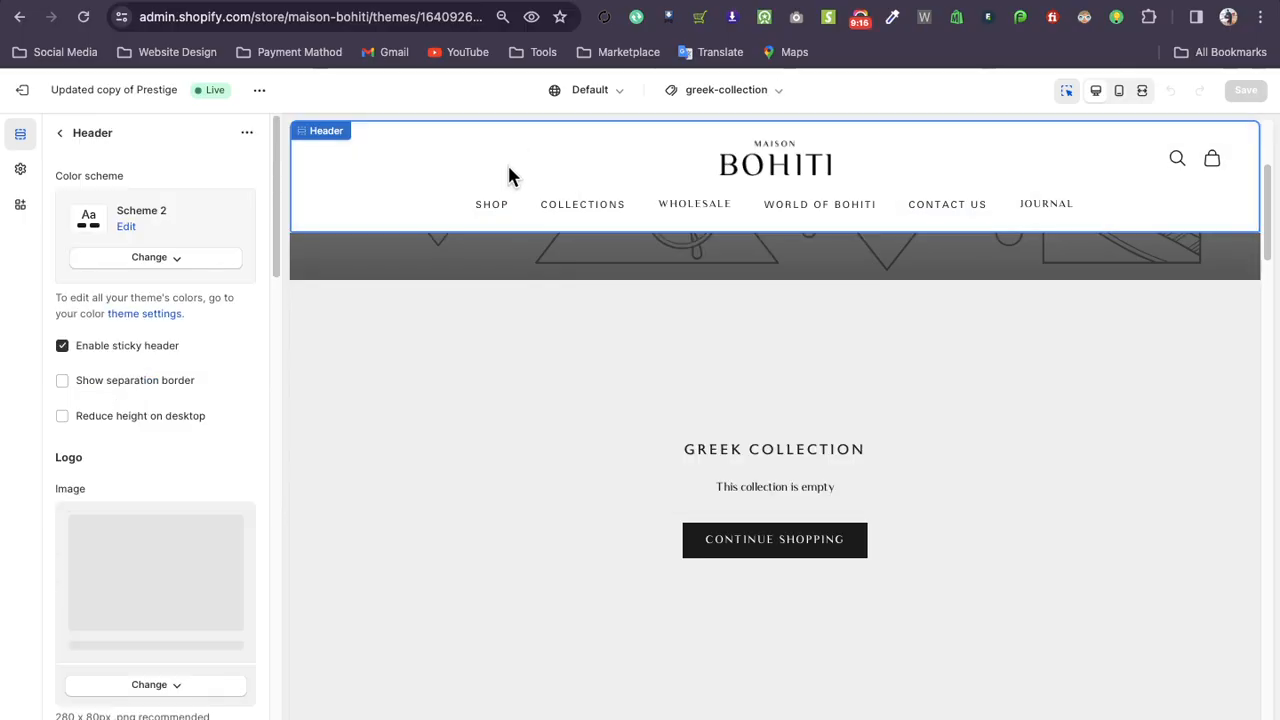
left_click(59, 134)
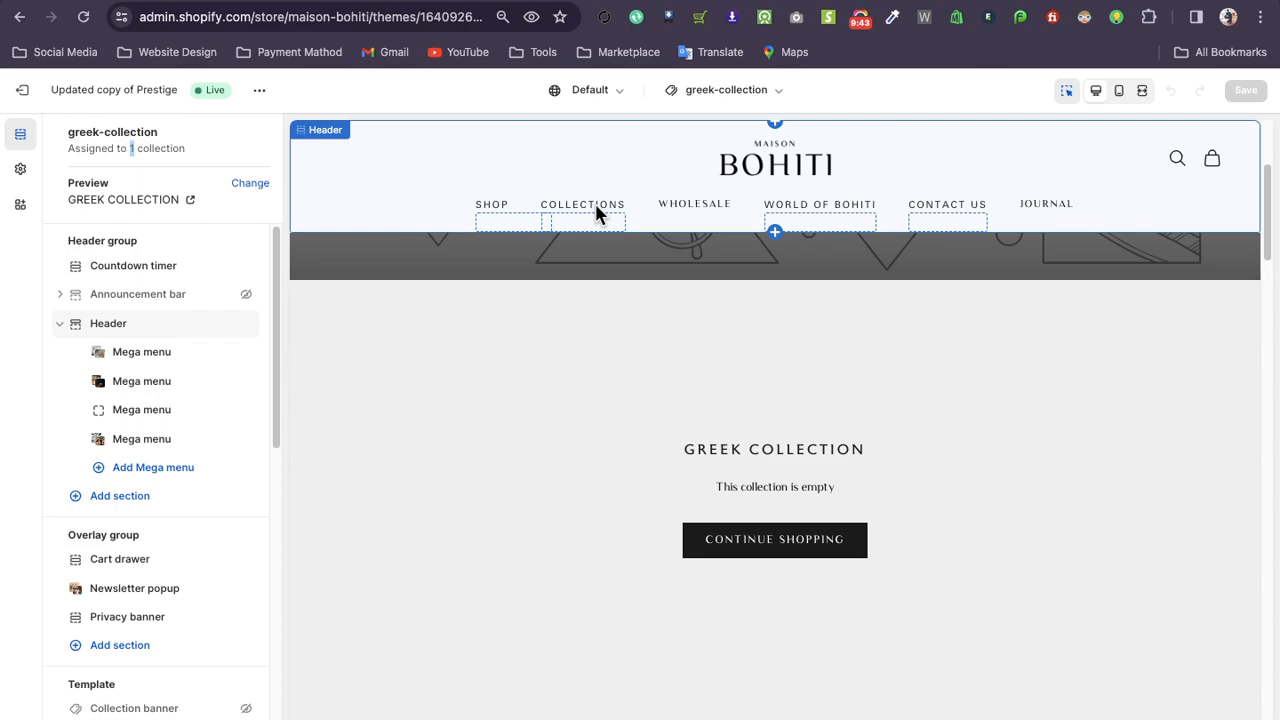
Switch the theme editor from the greek-collection template to the for-her collection template
left_click(771, 91)
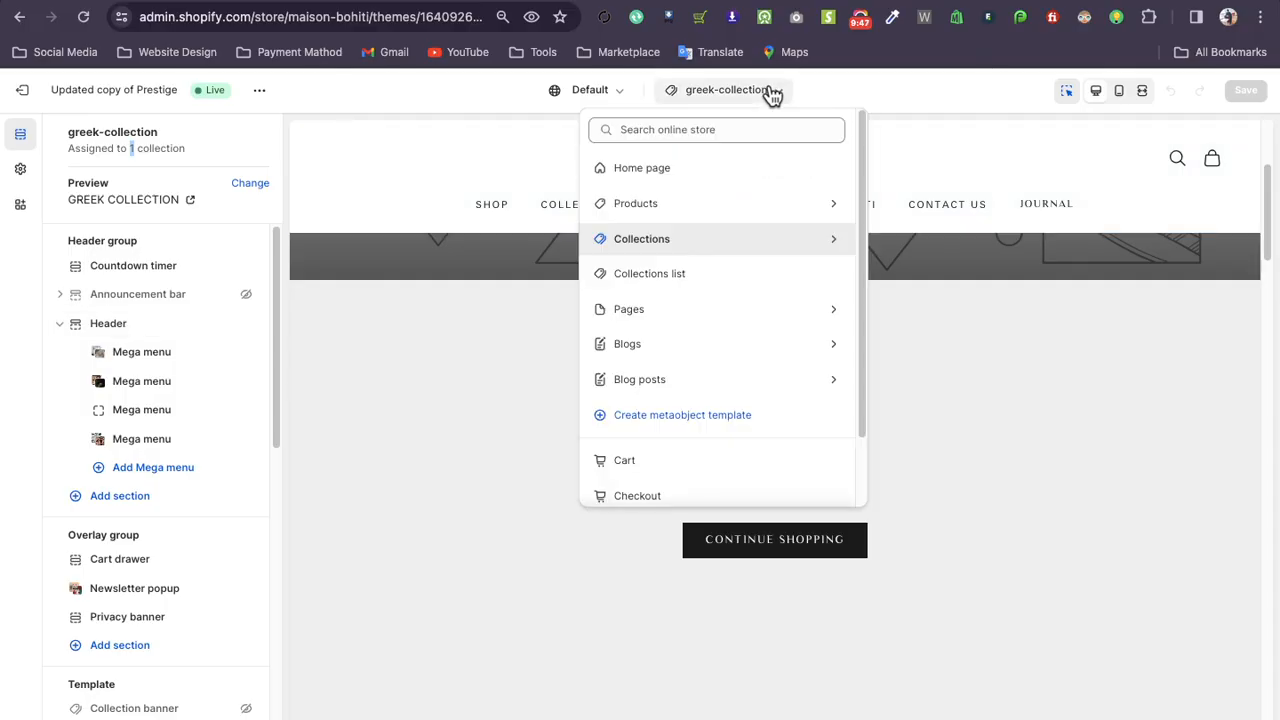
left_click(736, 241)
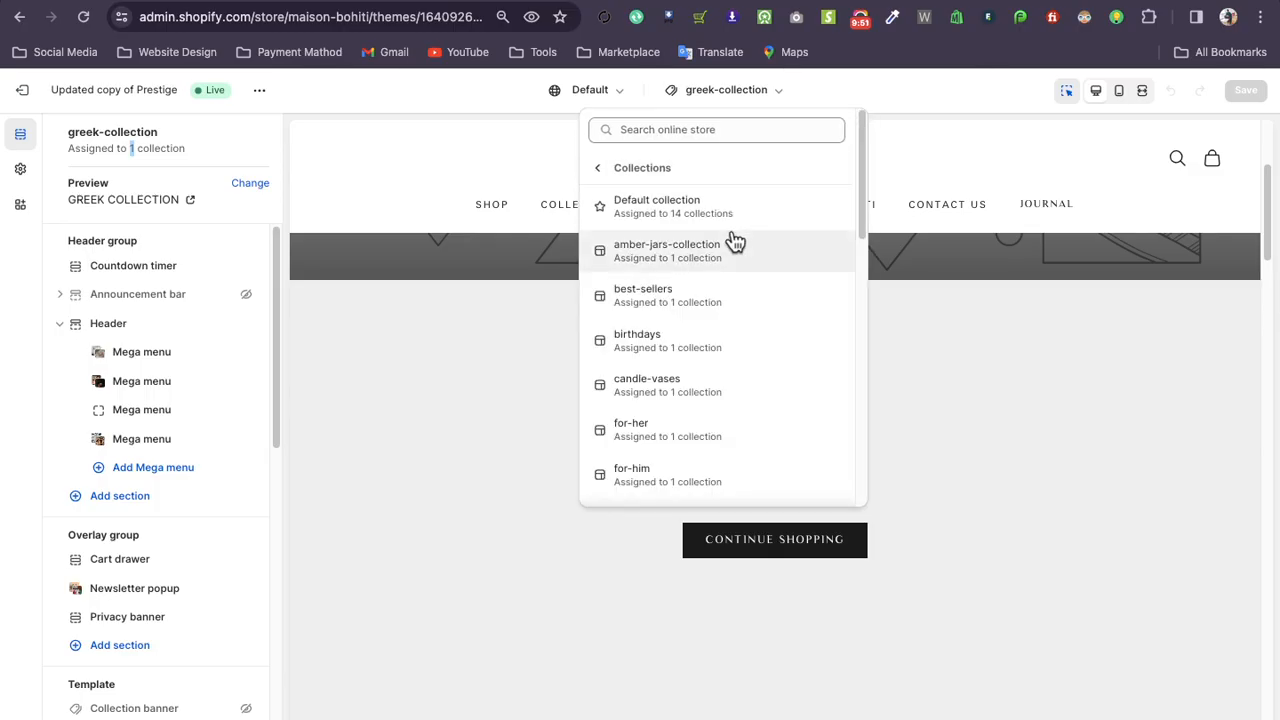
scroll(700, 340, "down", 2)
left_click(689, 262)
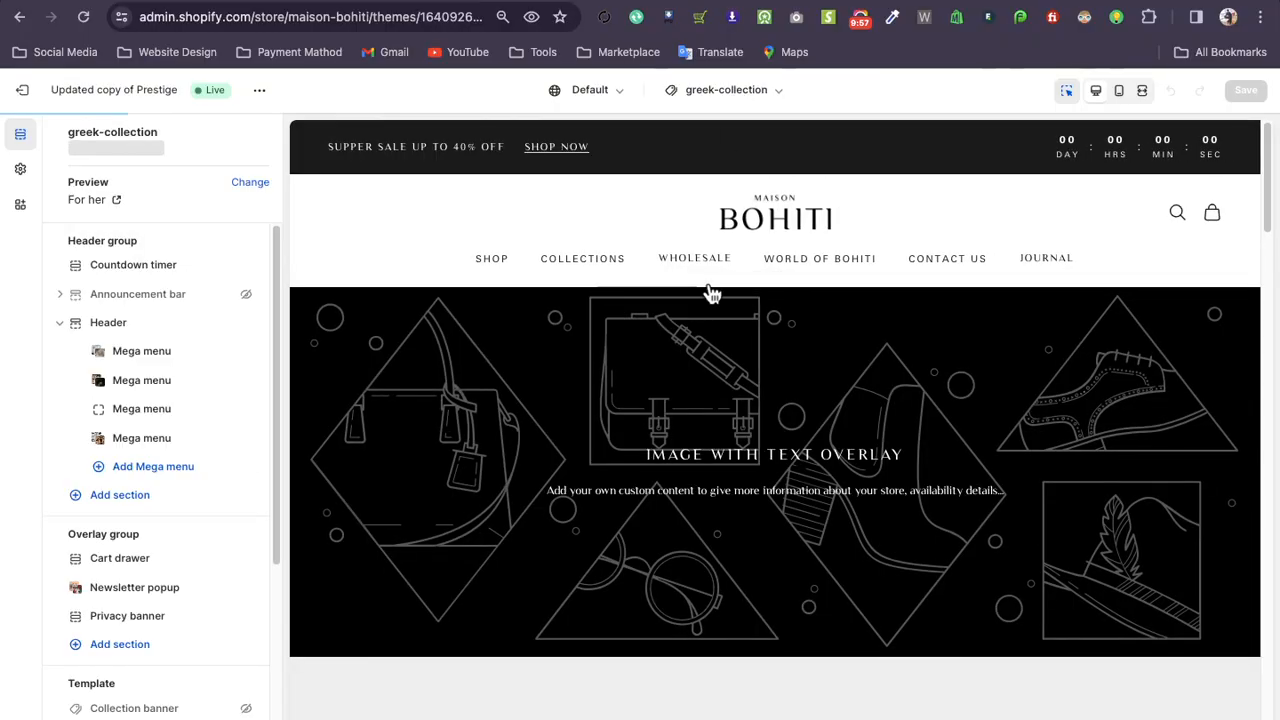
Examine the sections of the for-her collection template in the preview, from the header down to the blog posts and back
scroll(700, 363, "down", 8)
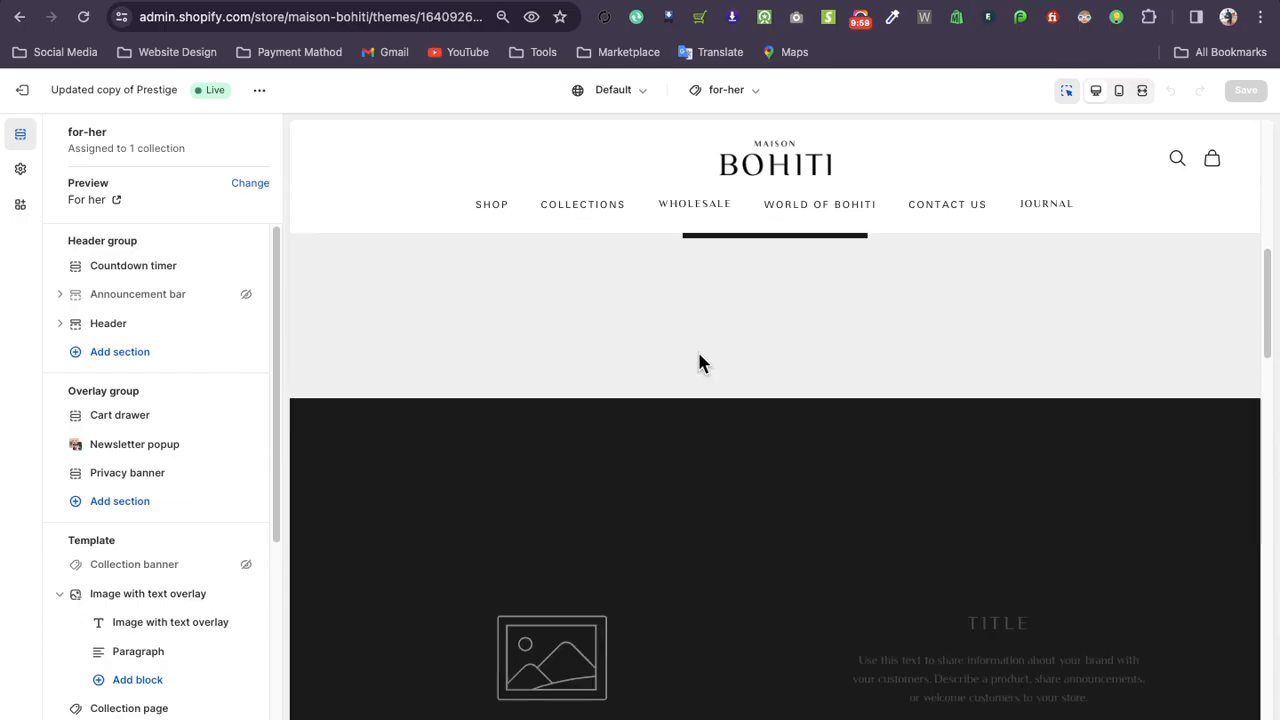
scroll(700, 363, "down", 3)
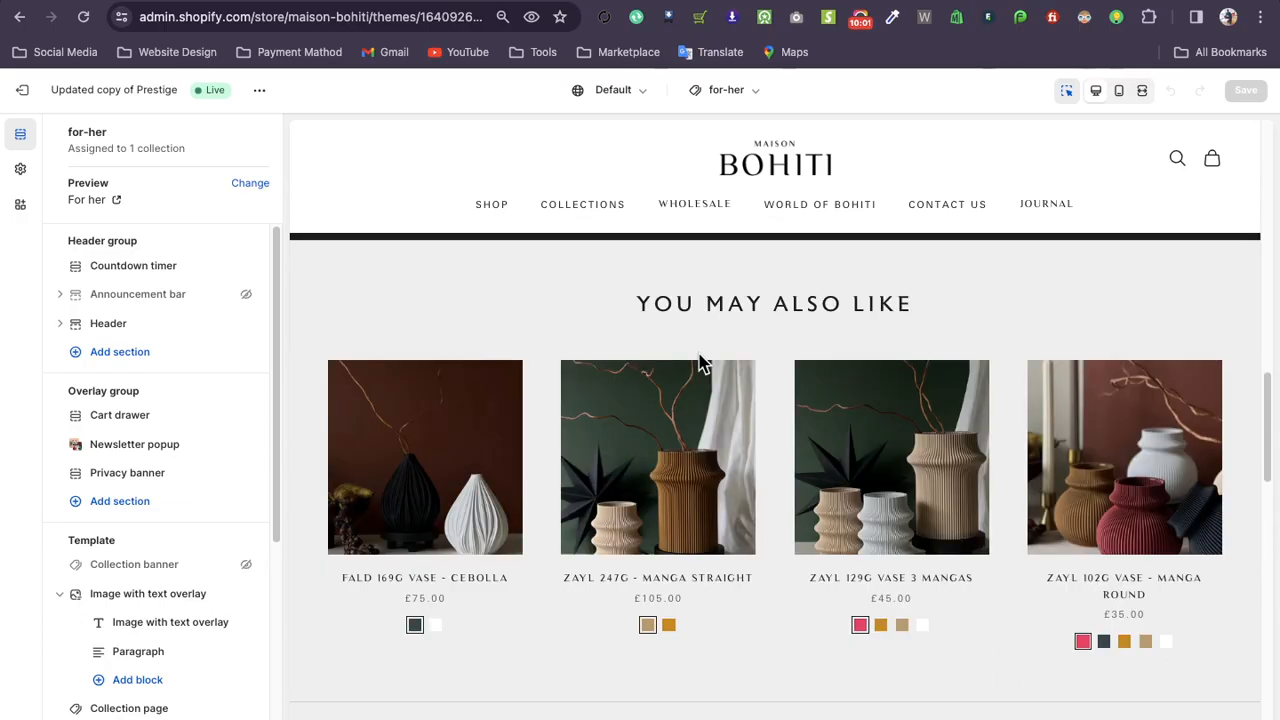
scroll(700, 363, "down", 4)
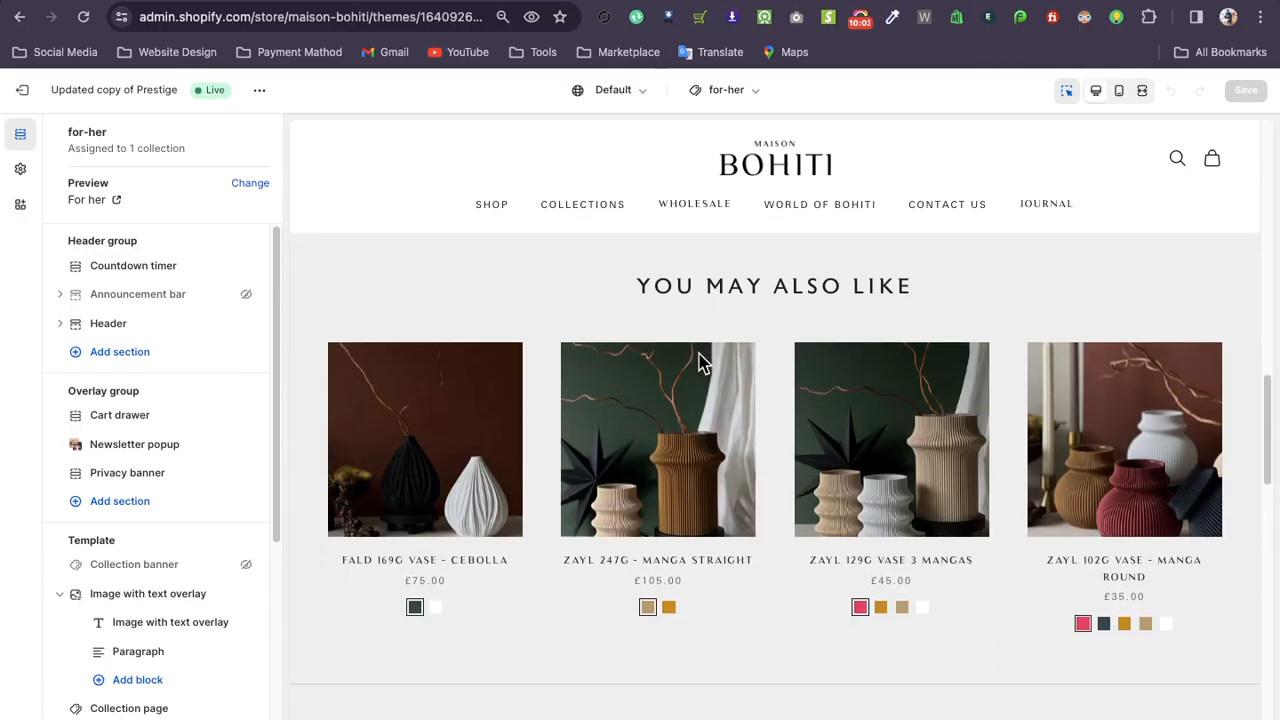
scroll(700, 363, "down", 6)
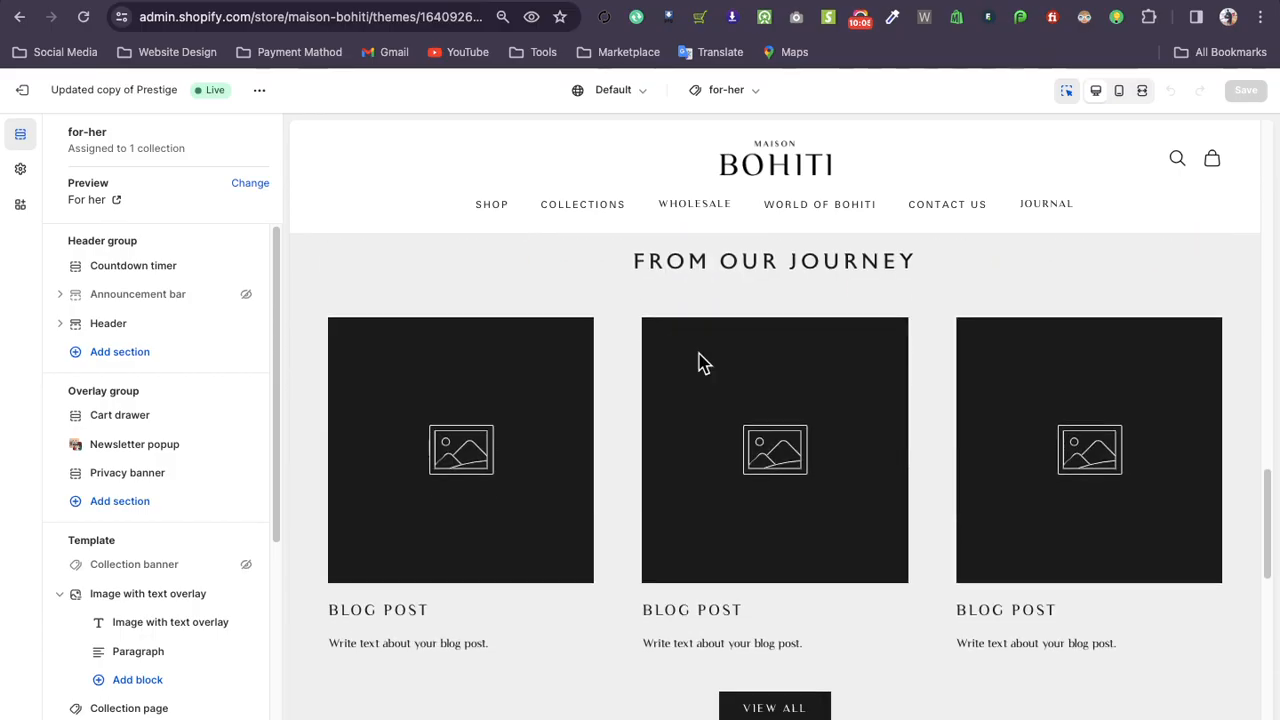
scroll(700, 363, "up", 15)
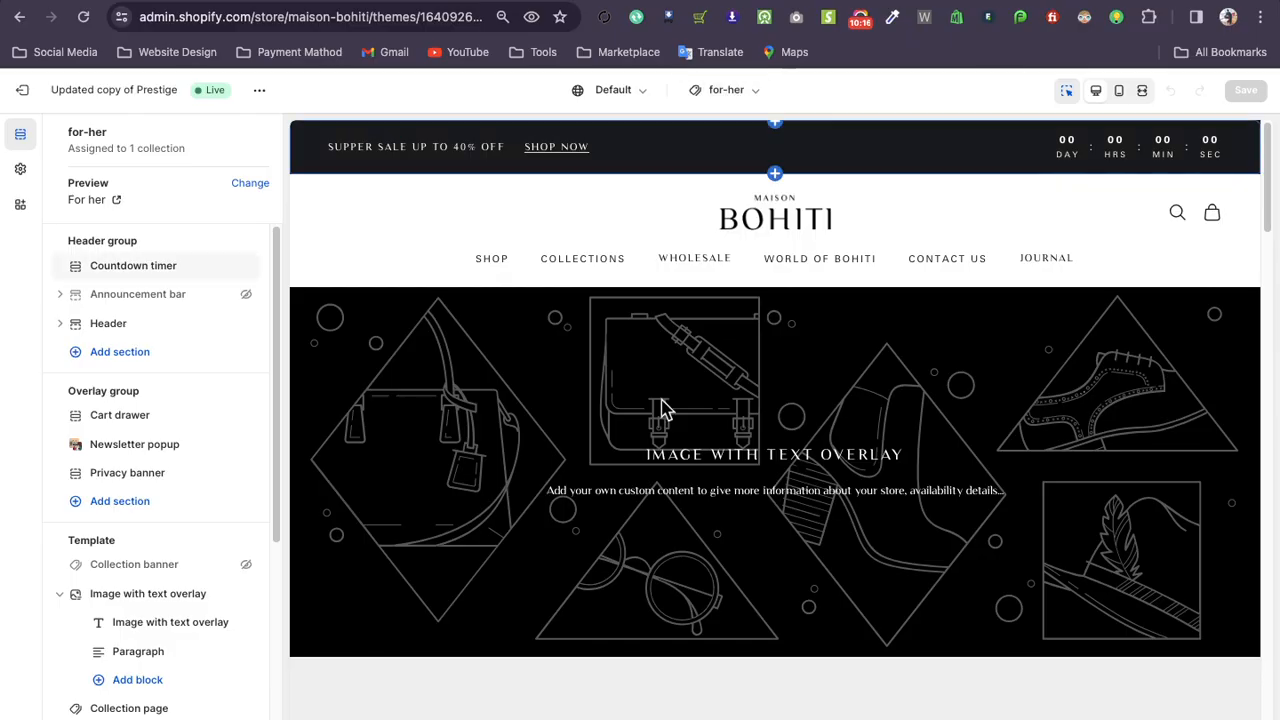
scroll(660, 408, "down", 3)
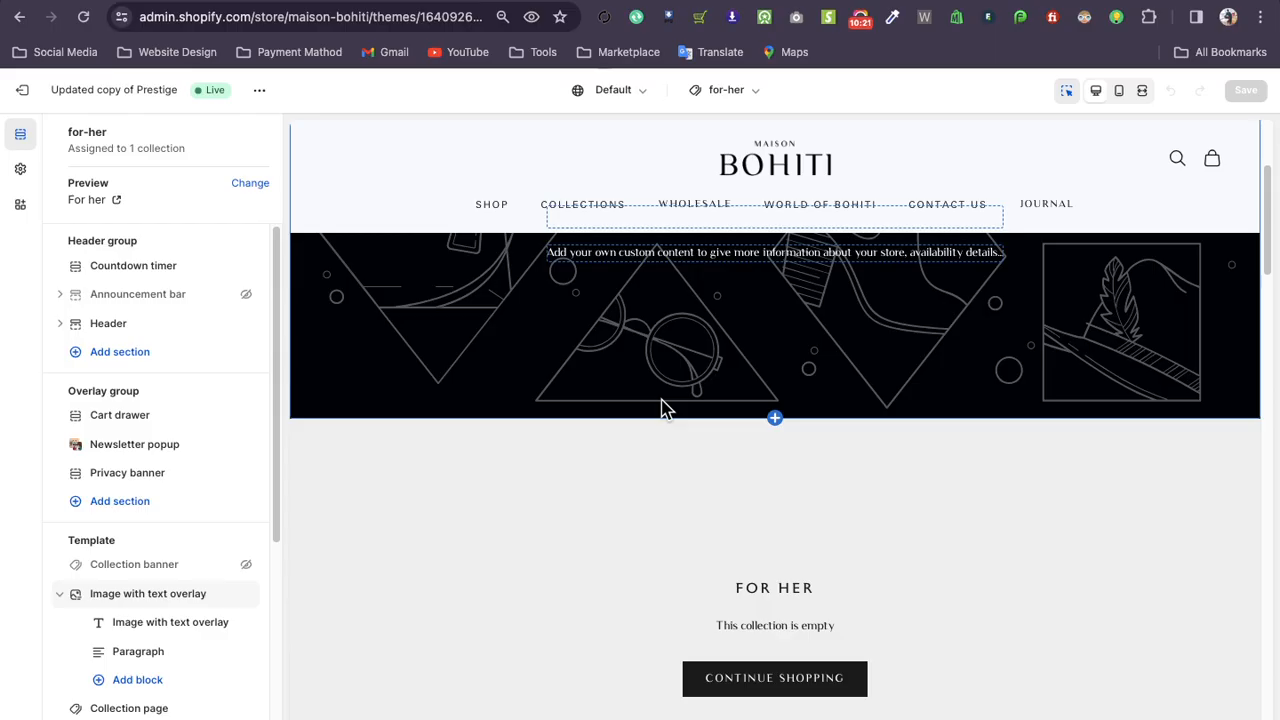
scroll(660, 410, "down", 5)
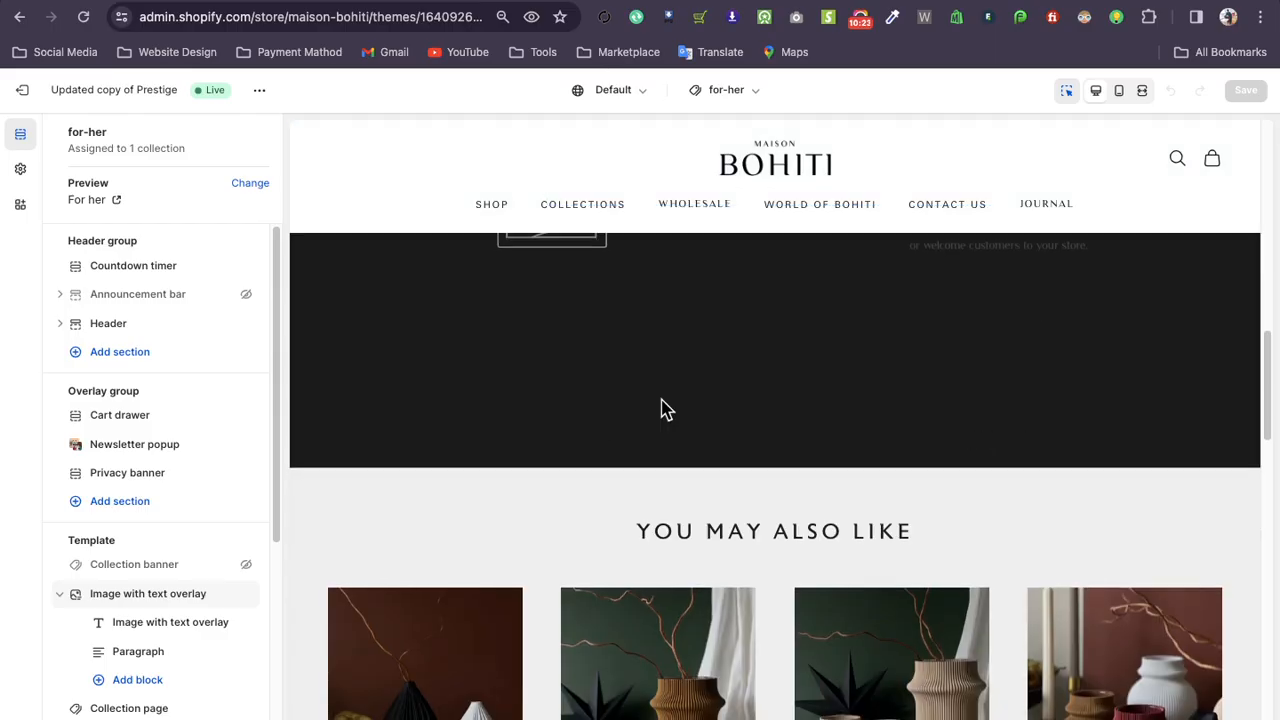
scroll(660, 408, "down", 1)
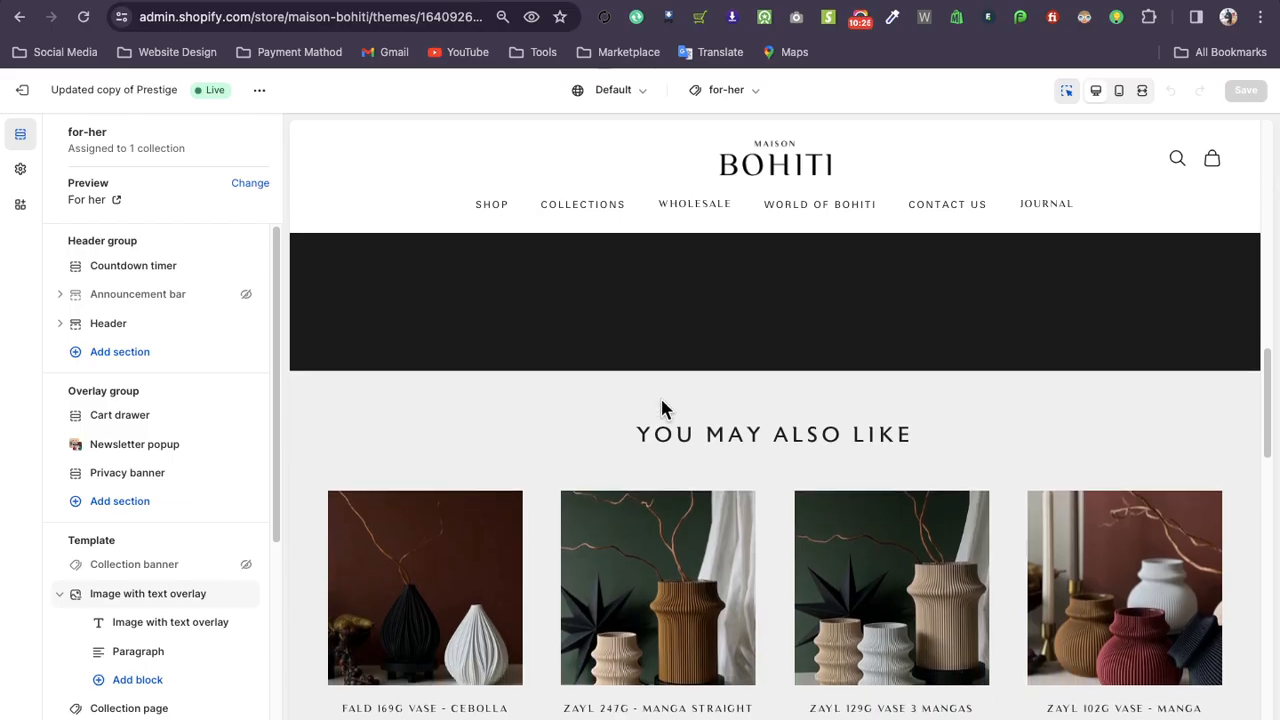
scroll(660, 408, "down", 4)
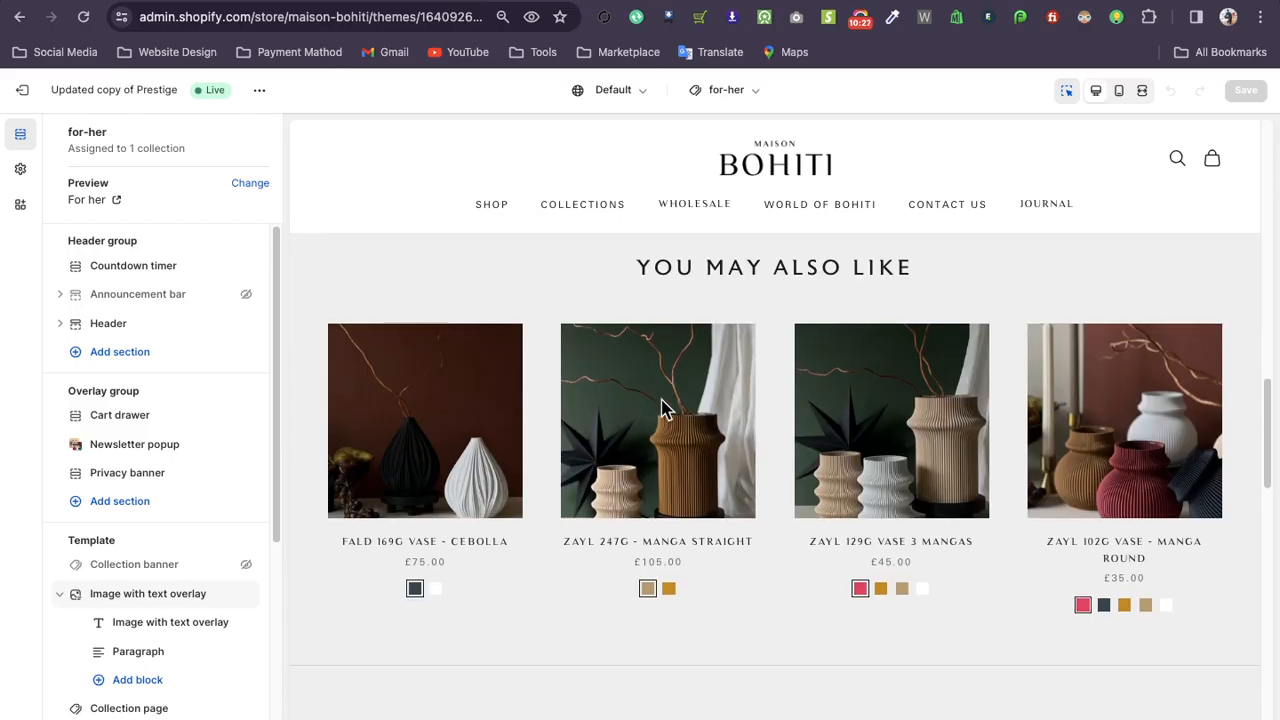
scroll(660, 408, "down", 6)
scroll(660, 408, "up", 9)
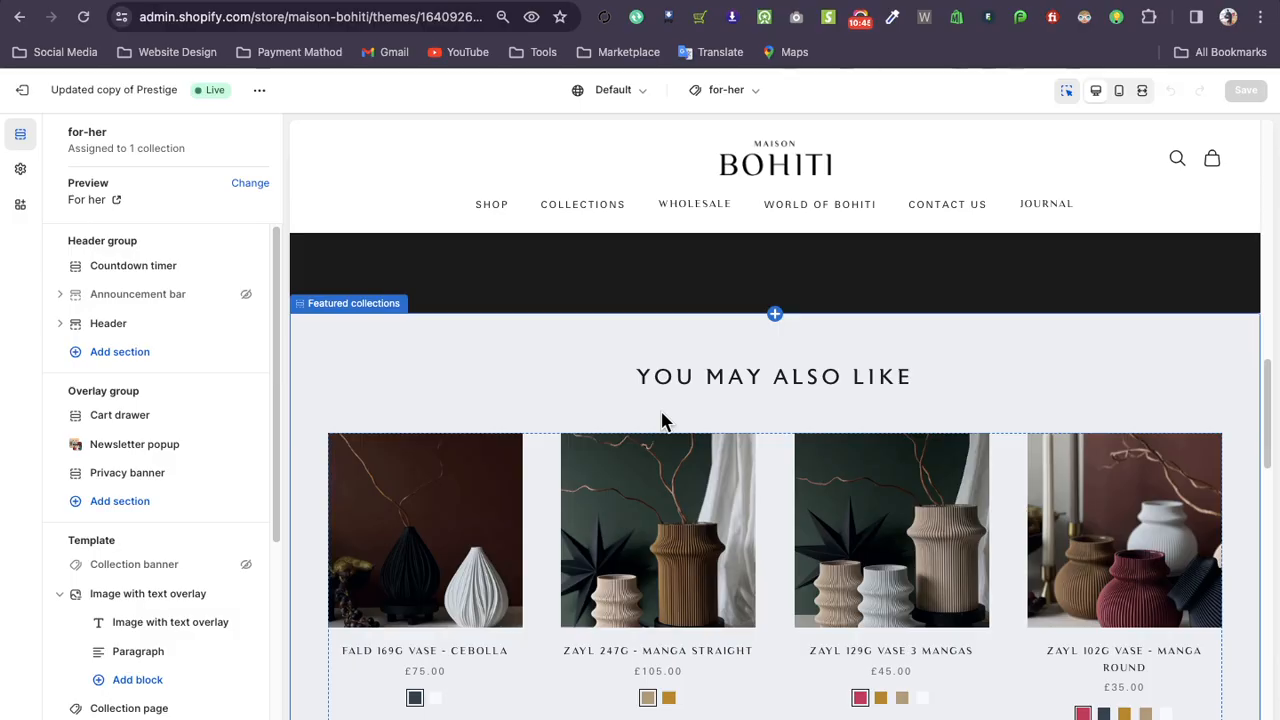
scroll(630, 420, "up", 10)
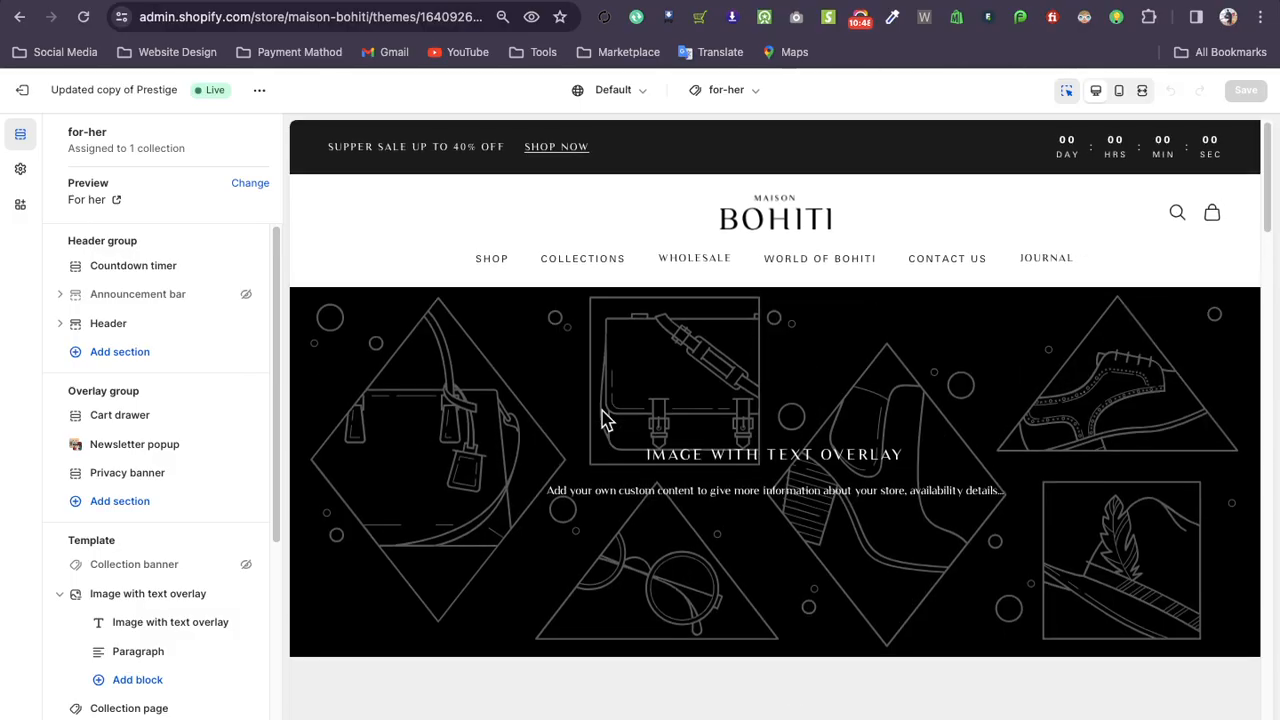
Open the list of page templates in the theme editor's template selector
left_click(740, 98)
scroll(694, 334, "down", 2)
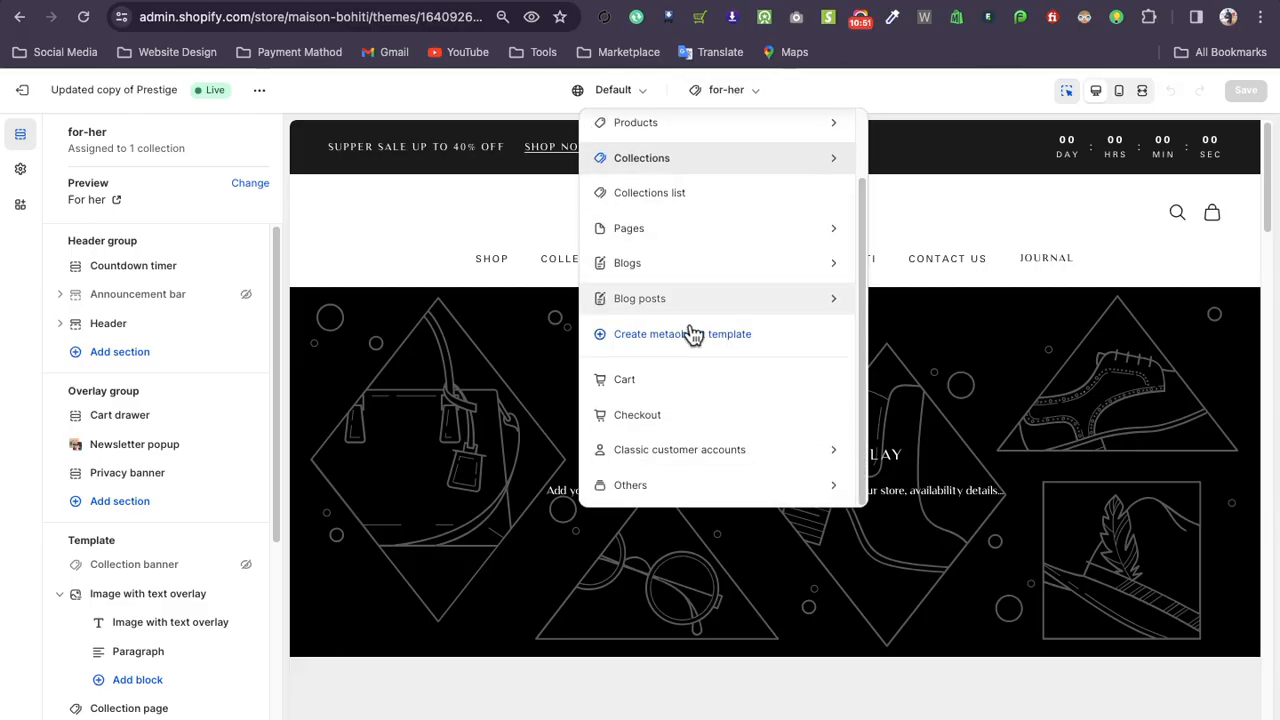
left_click(660, 230)
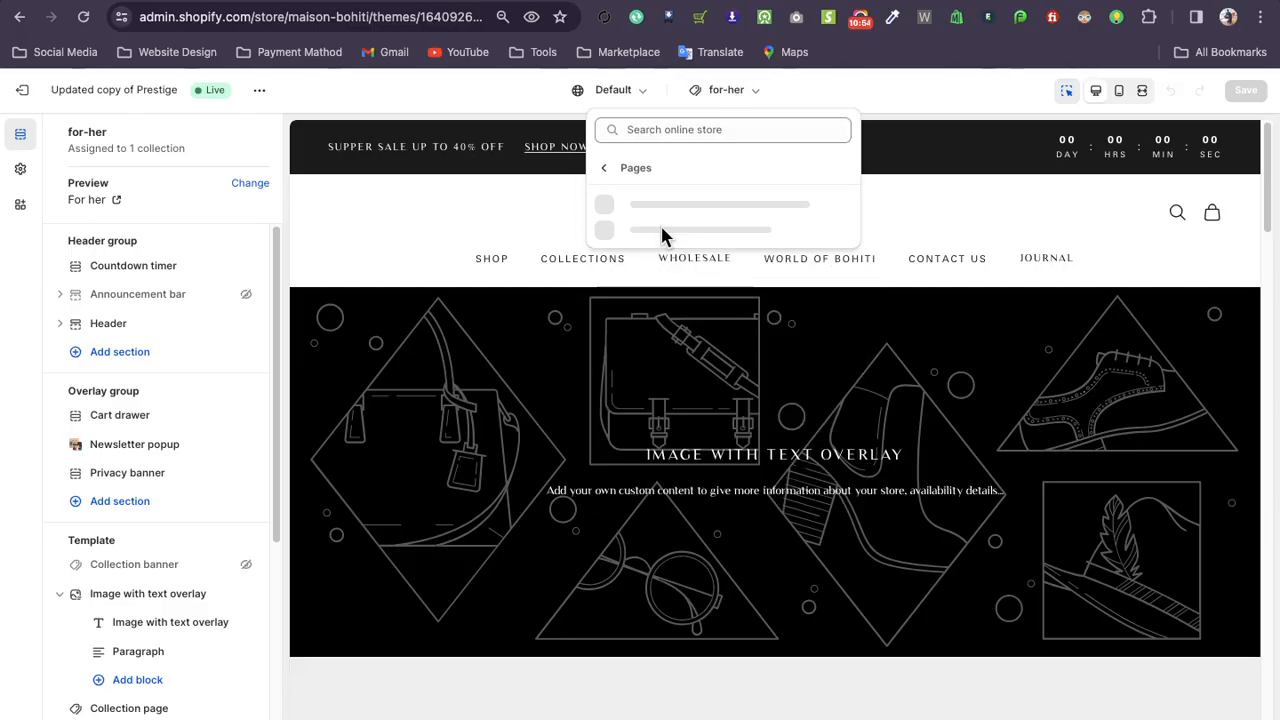
Switch to the store admin tab and open the online store's blog posts
left_click(528, 2)
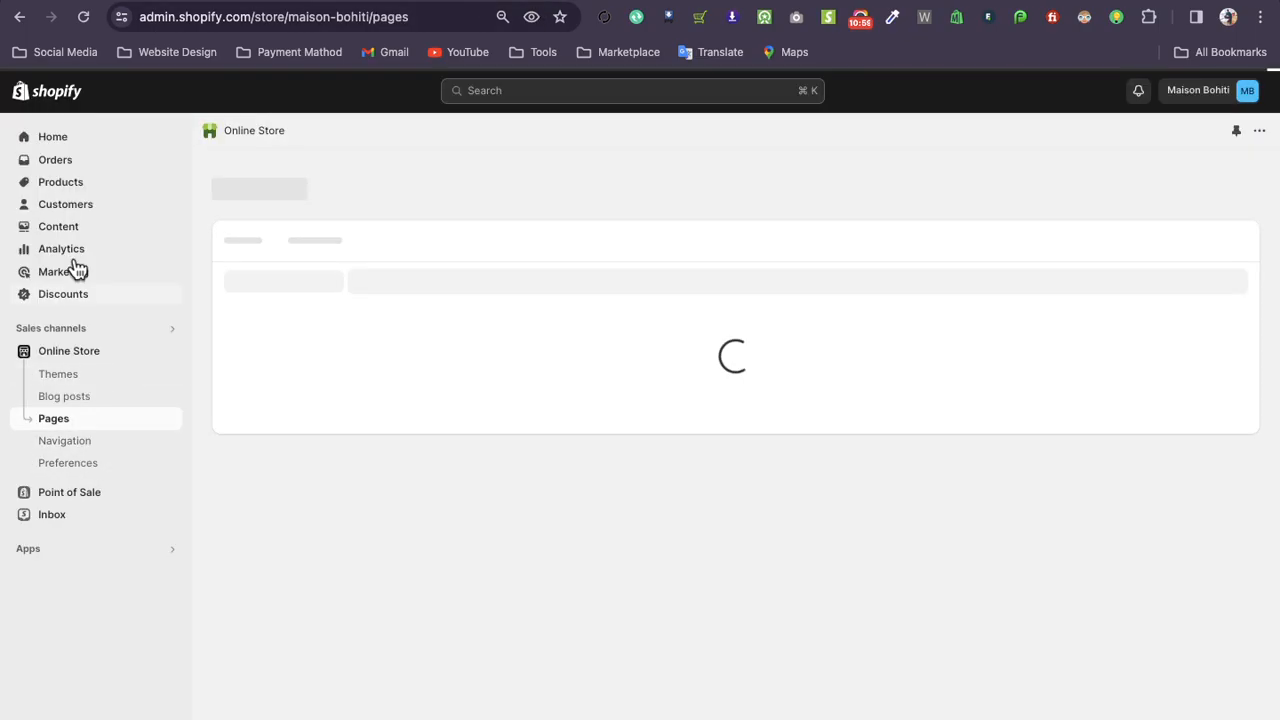
left_click(72, 192)
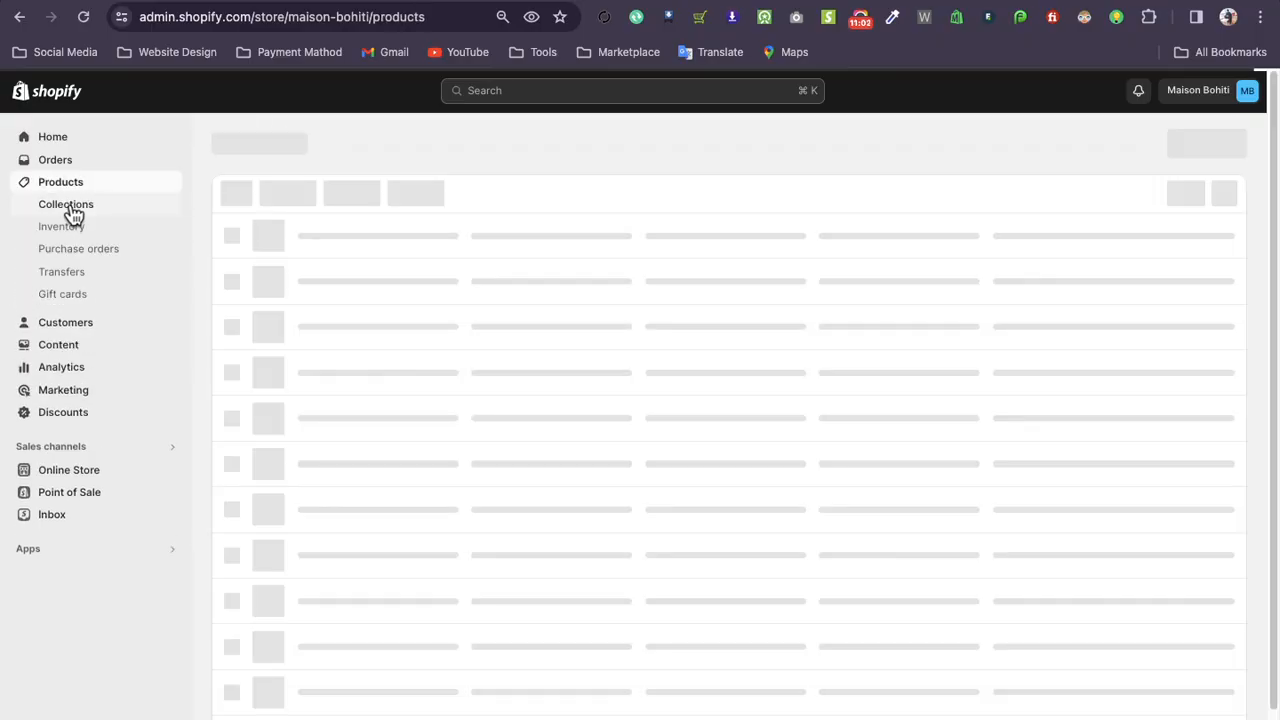
left_click(72, 208)
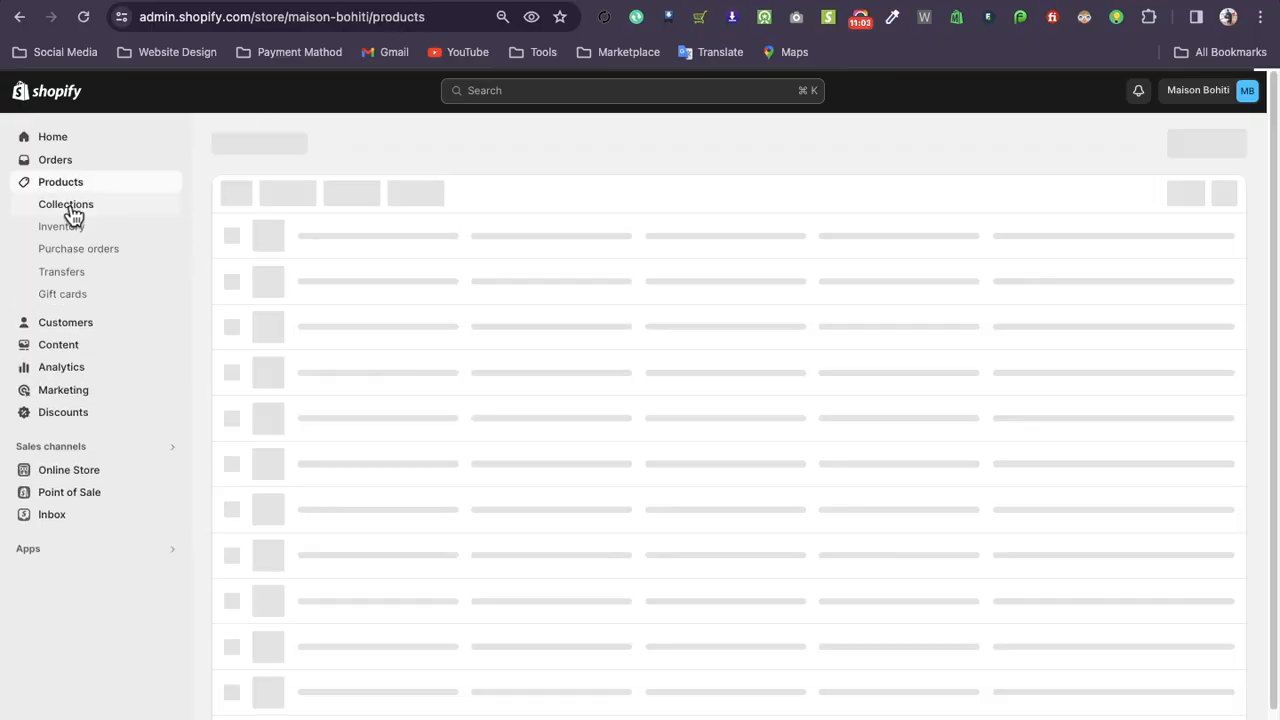
left_click(88, 478)
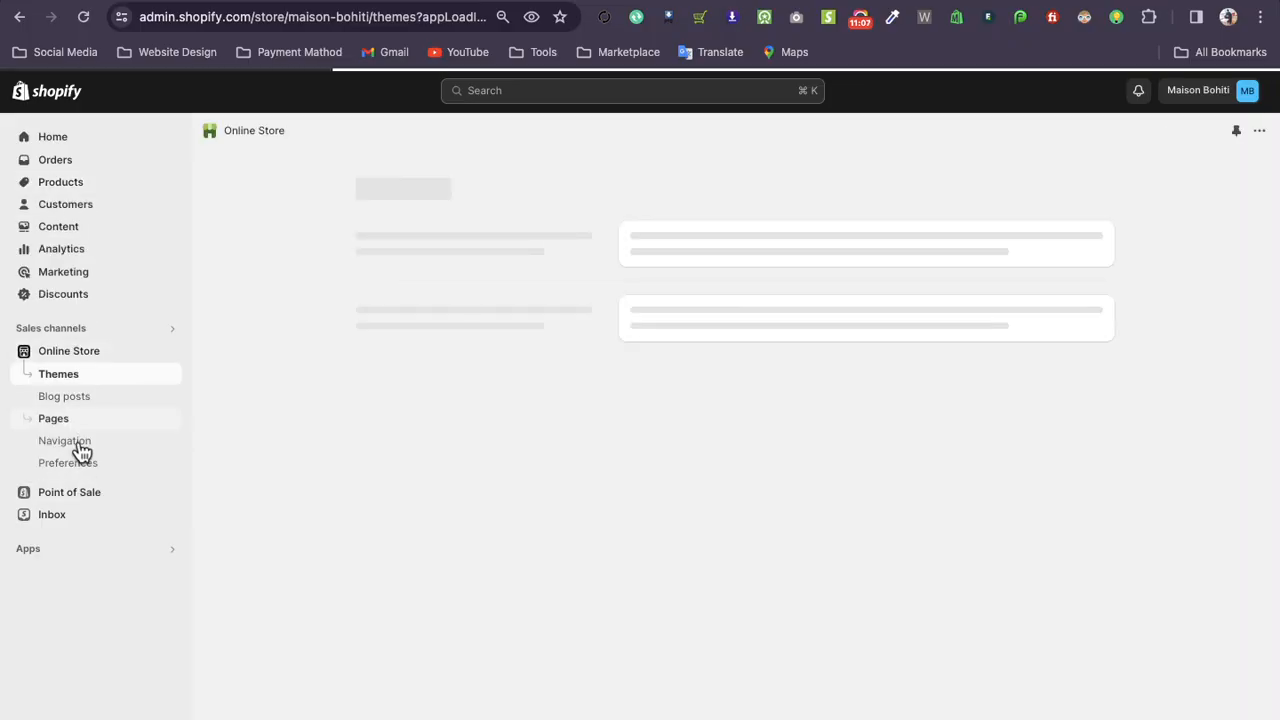
left_click(73, 400)
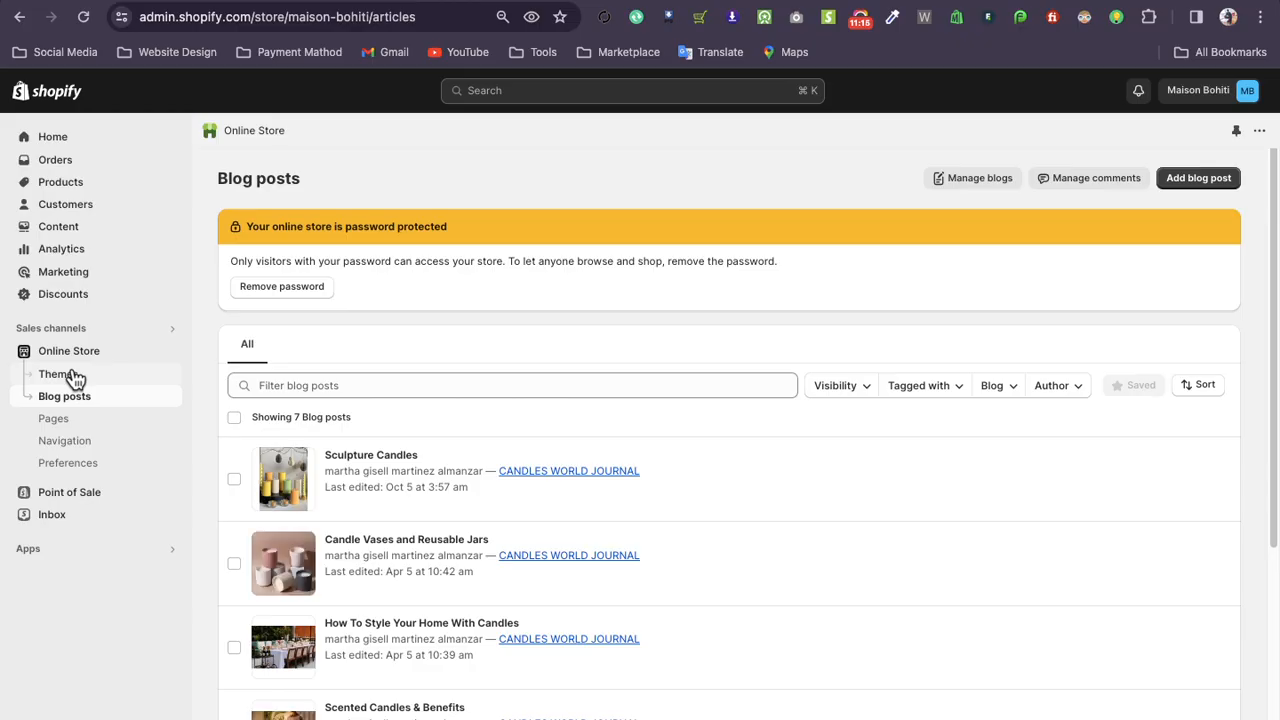
Open the Sculpture Candles blog post and check its theme template choices without changing the assignment
left_click(366, 462)
scroll(297, 464, "down", 1)
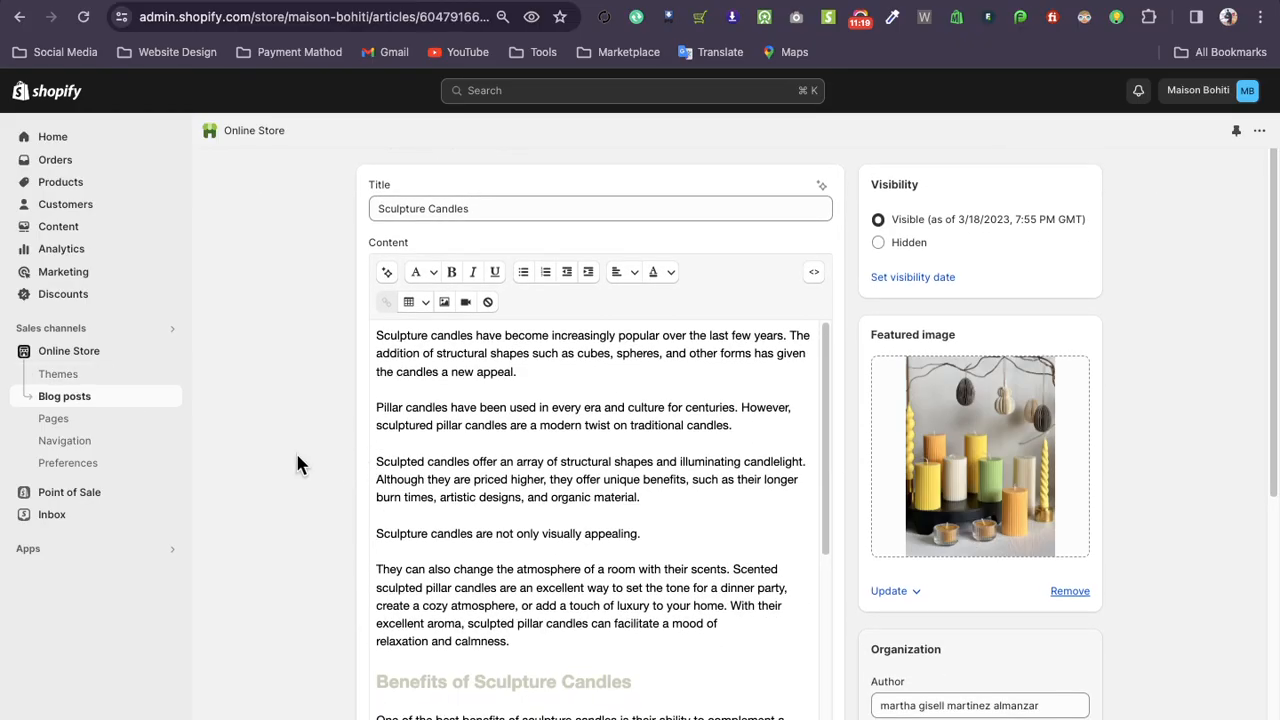
scroll(297, 464, "down", 5)
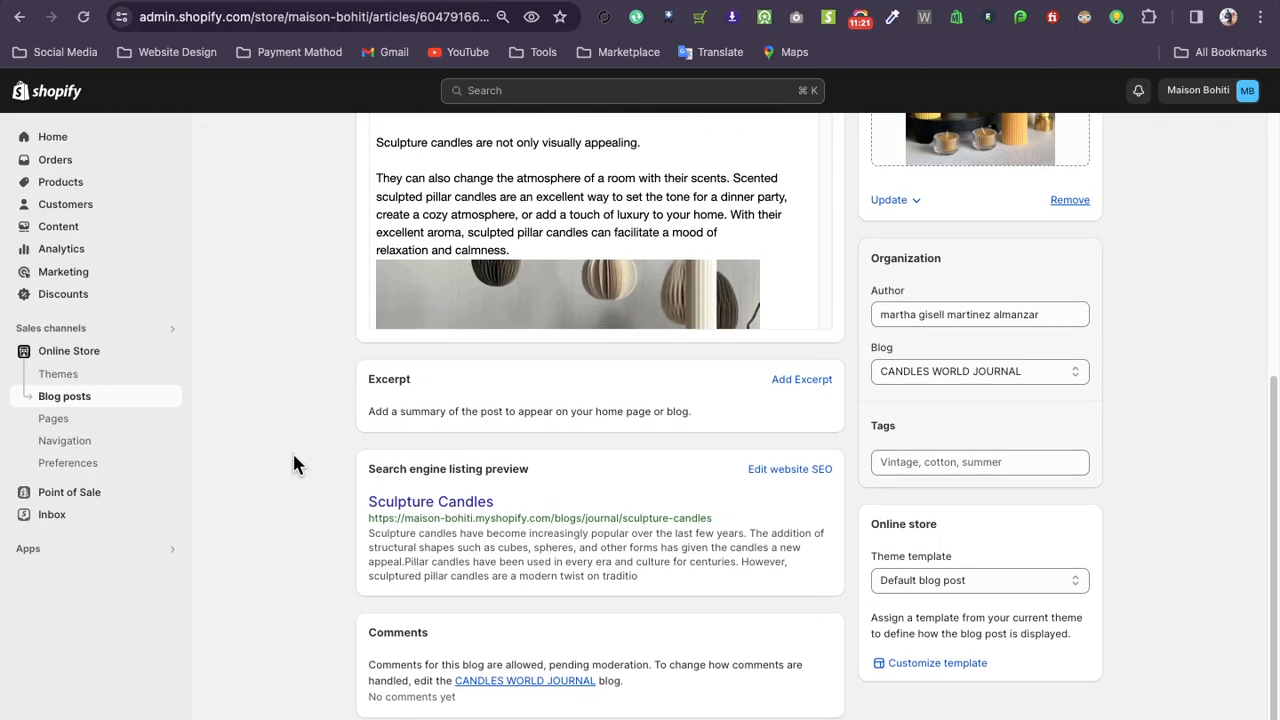
left_click(923, 581)
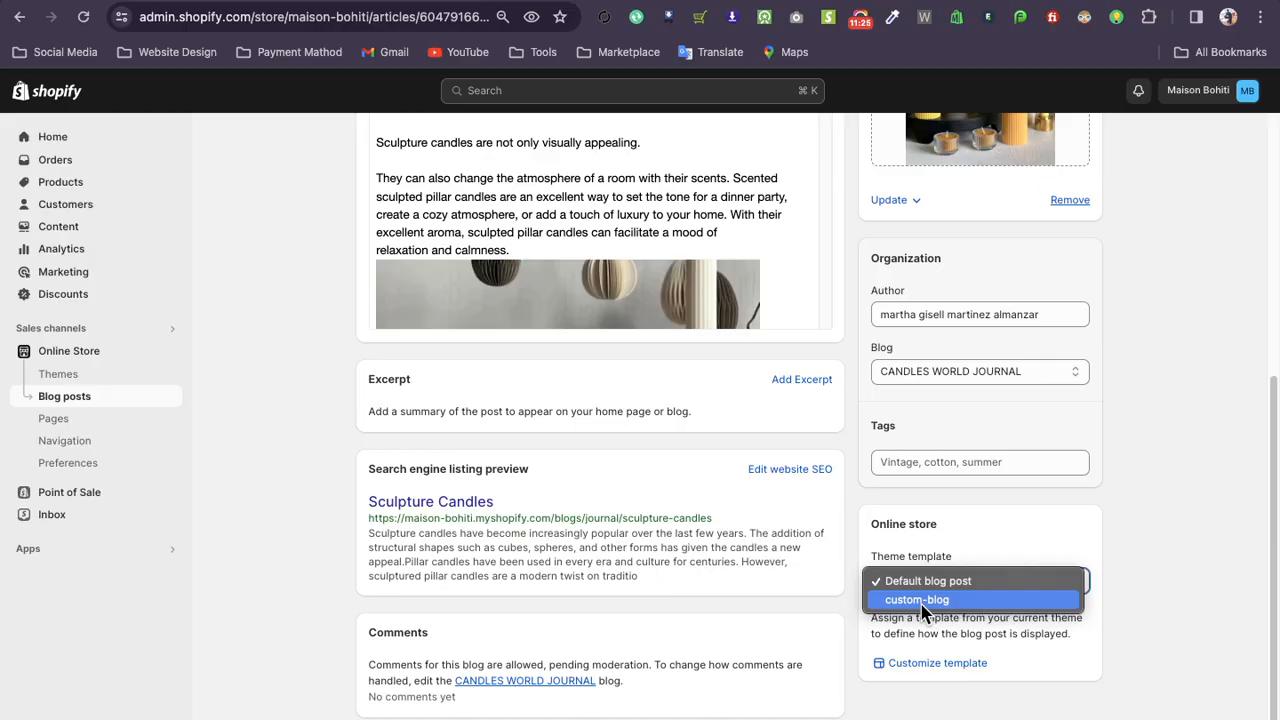
left_click(940, 543)
Read through the content of the Sculpture Candles blog post, including its image and the Benefits of Sculpture Candles part
scroll(903, 554, "up", 5)
scroll(651, 509, "down", 6)
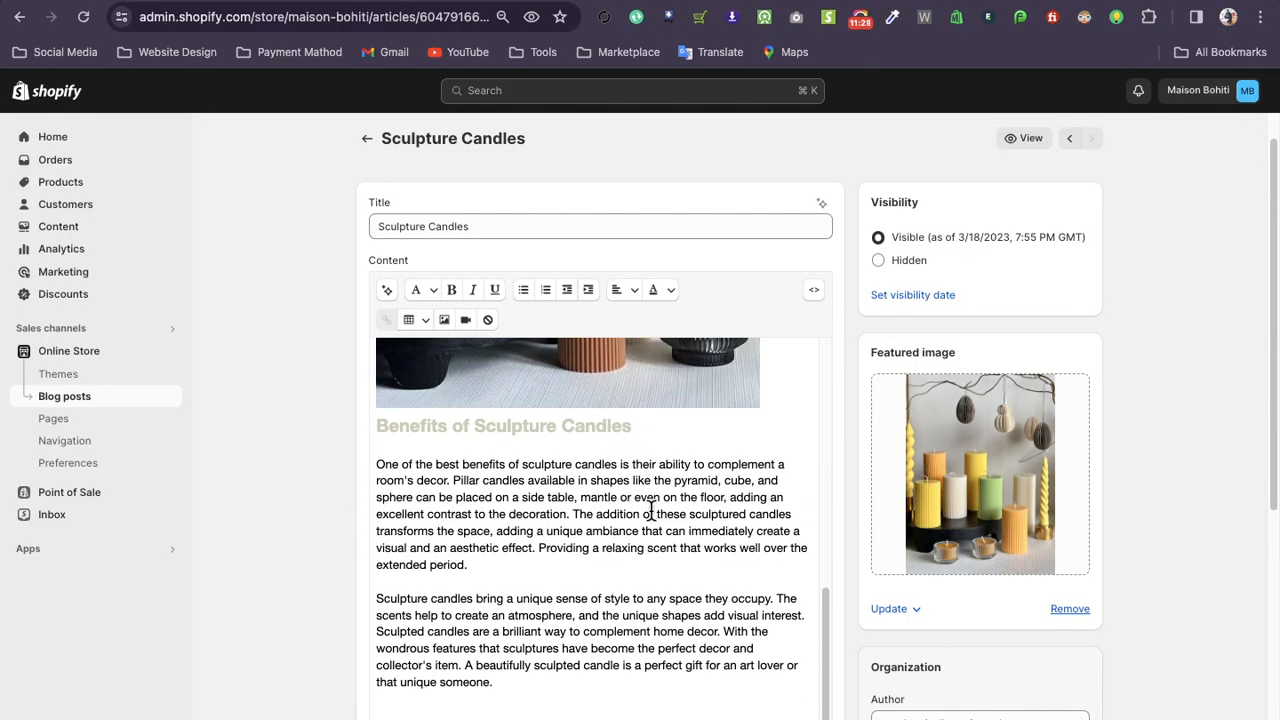
scroll(572, 505, "up", 6)
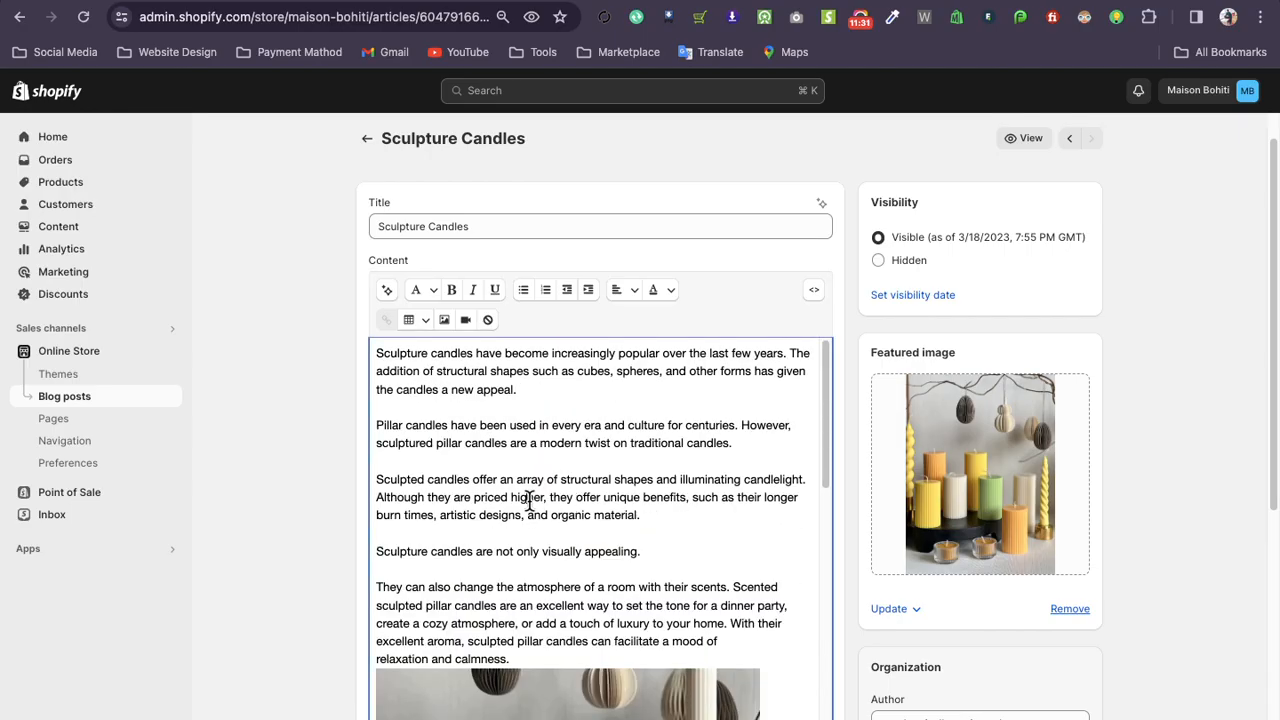
scroll(530, 502, "down", 6)
scroll(820, 486, "down", 3)
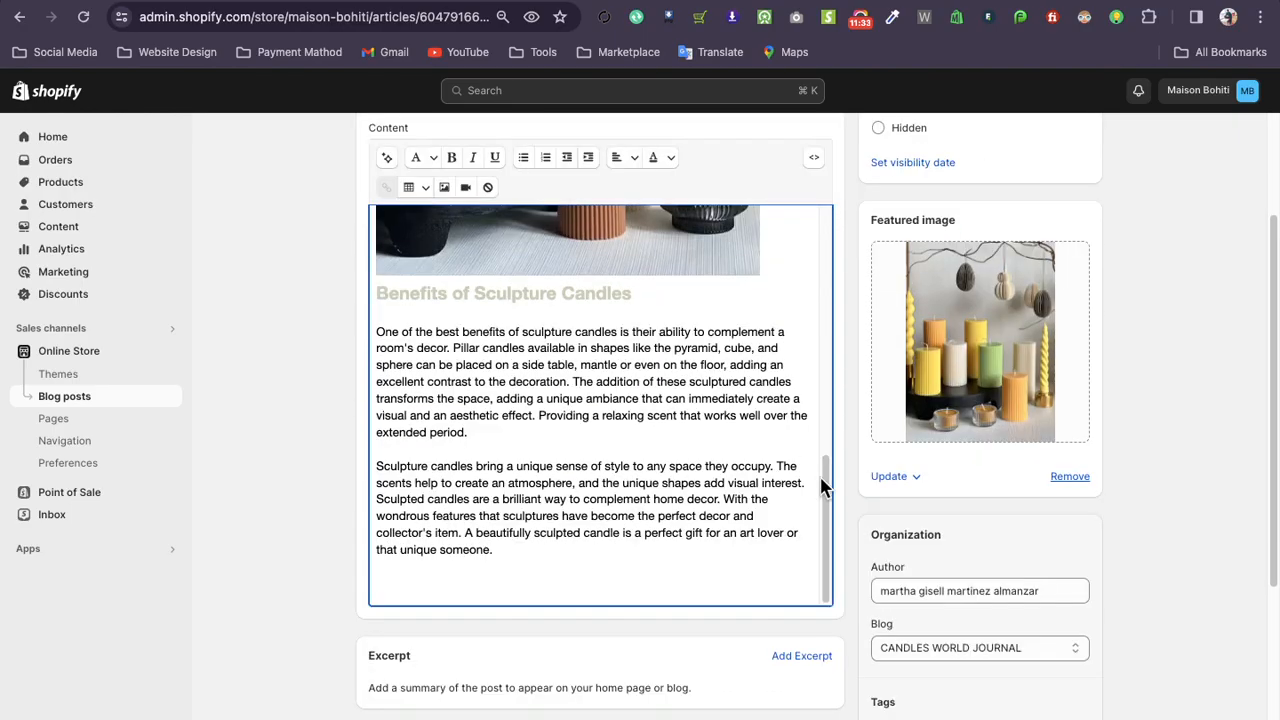
scroll(540, 413, "up", 1)
scroll(540, 413, "up", 5)
left_click(529, 288)
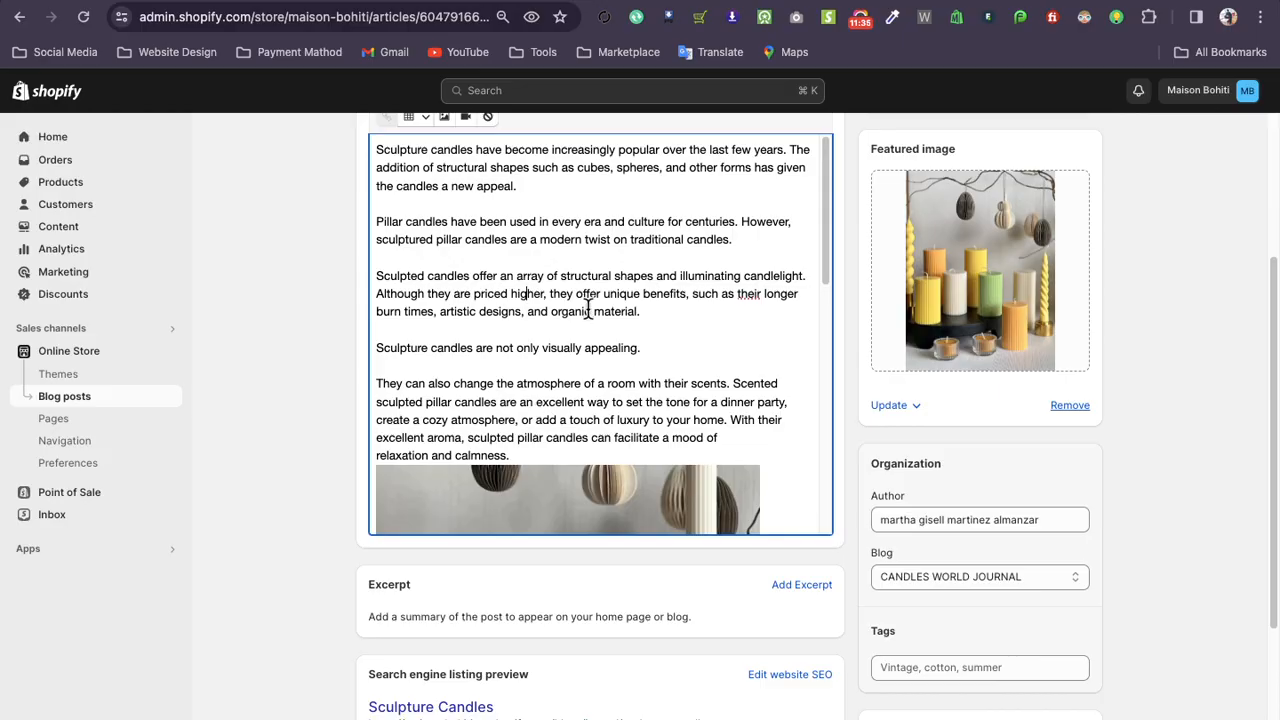
scroll(525, 385, "down", 1)
scroll(526, 390, "down", 4)
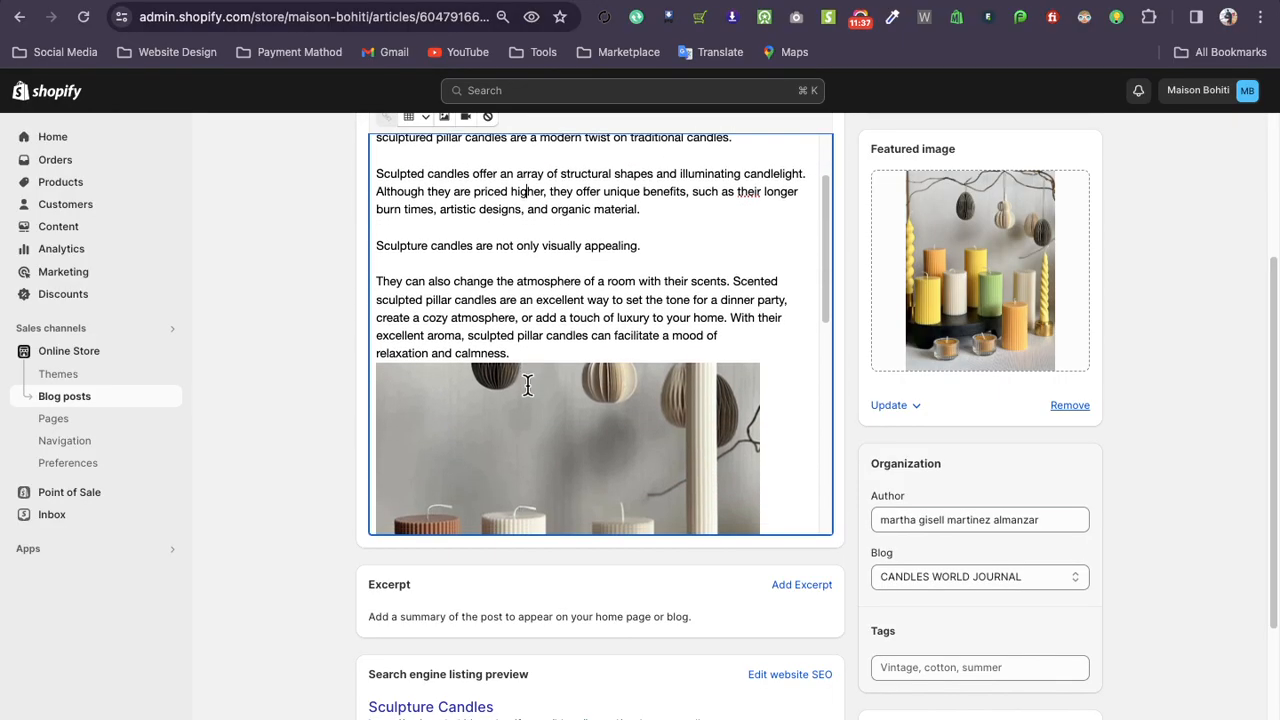
Recheck the template selector in the theme editor tab and return from the Collection page settings to the section list
left_click(356, 2)
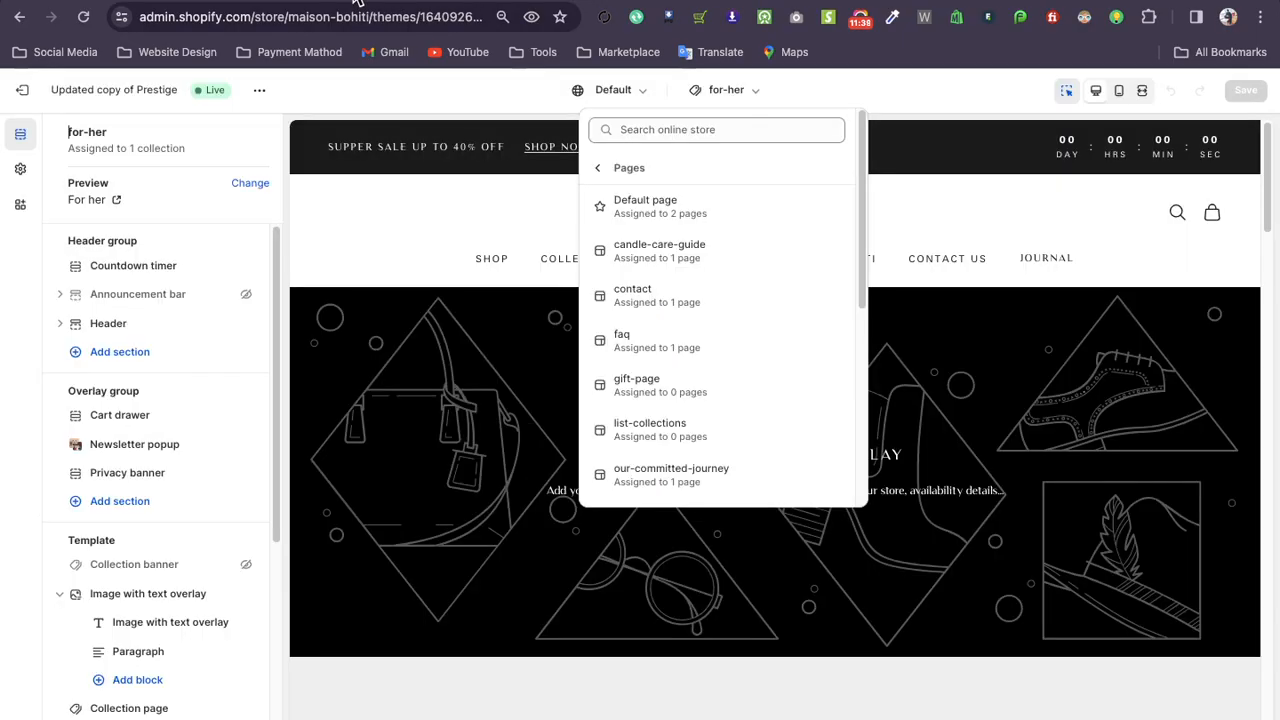
left_click(522, 670)
left_click(711, 96)
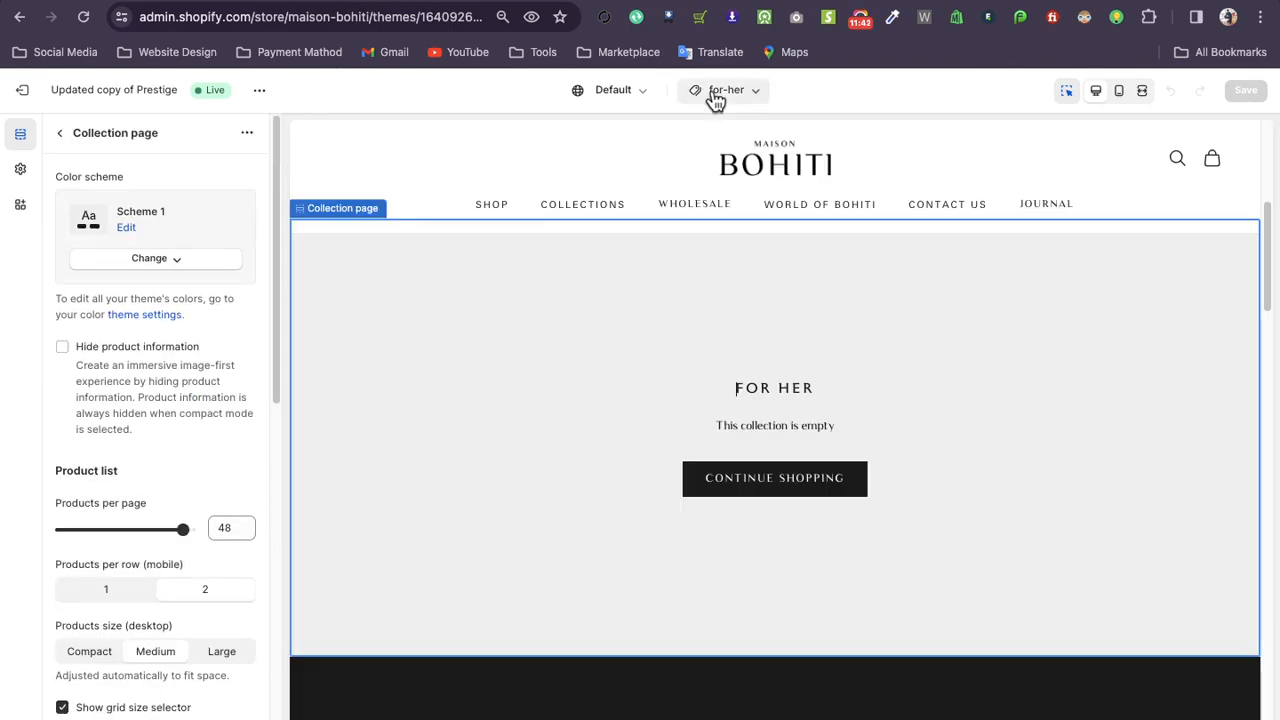
left_click(711, 97)
left_click(715, 99)
scroll(684, 371, "down", 4)
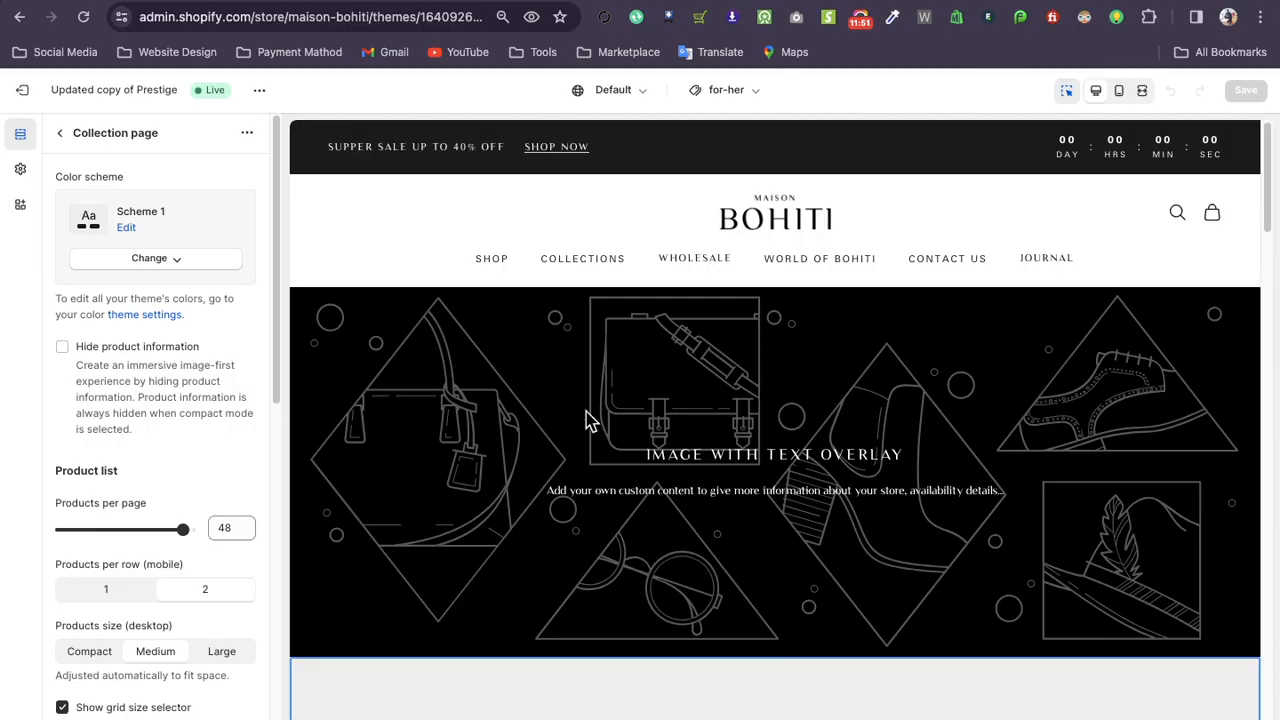
left_click(59, 132)
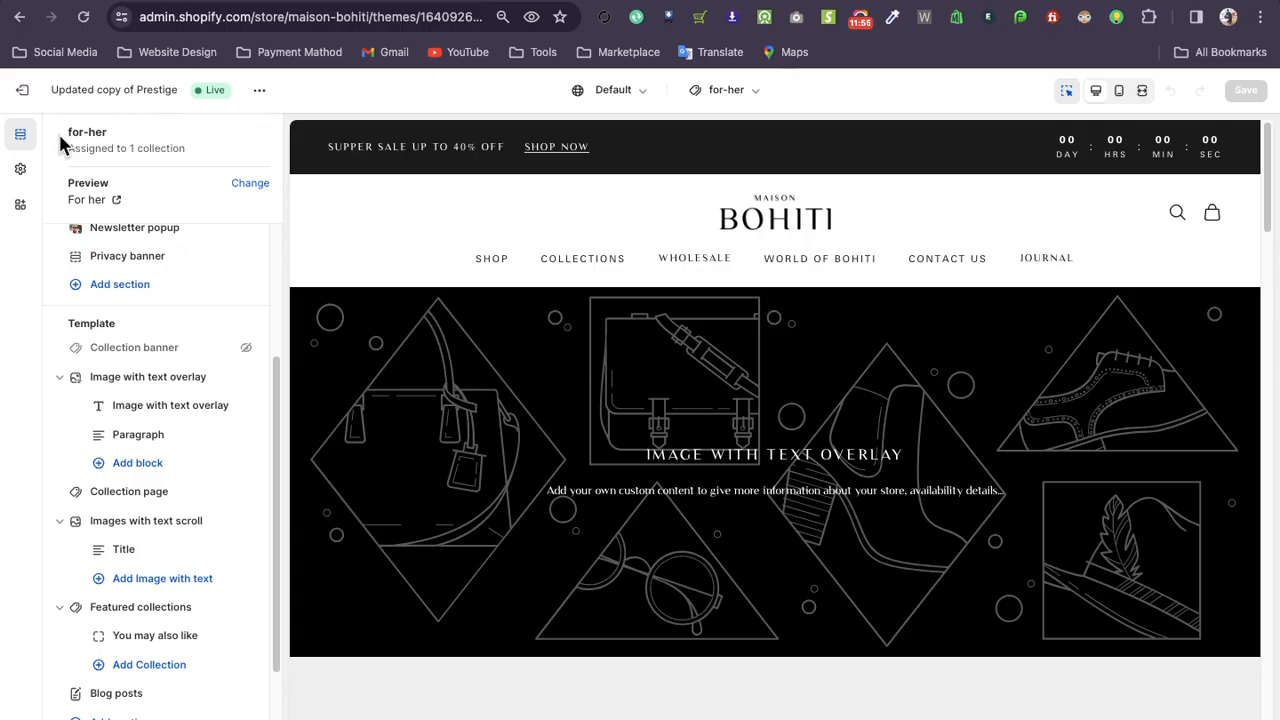
Exit the theme editor and open the store's product list in the admin
left_click(34, 104)
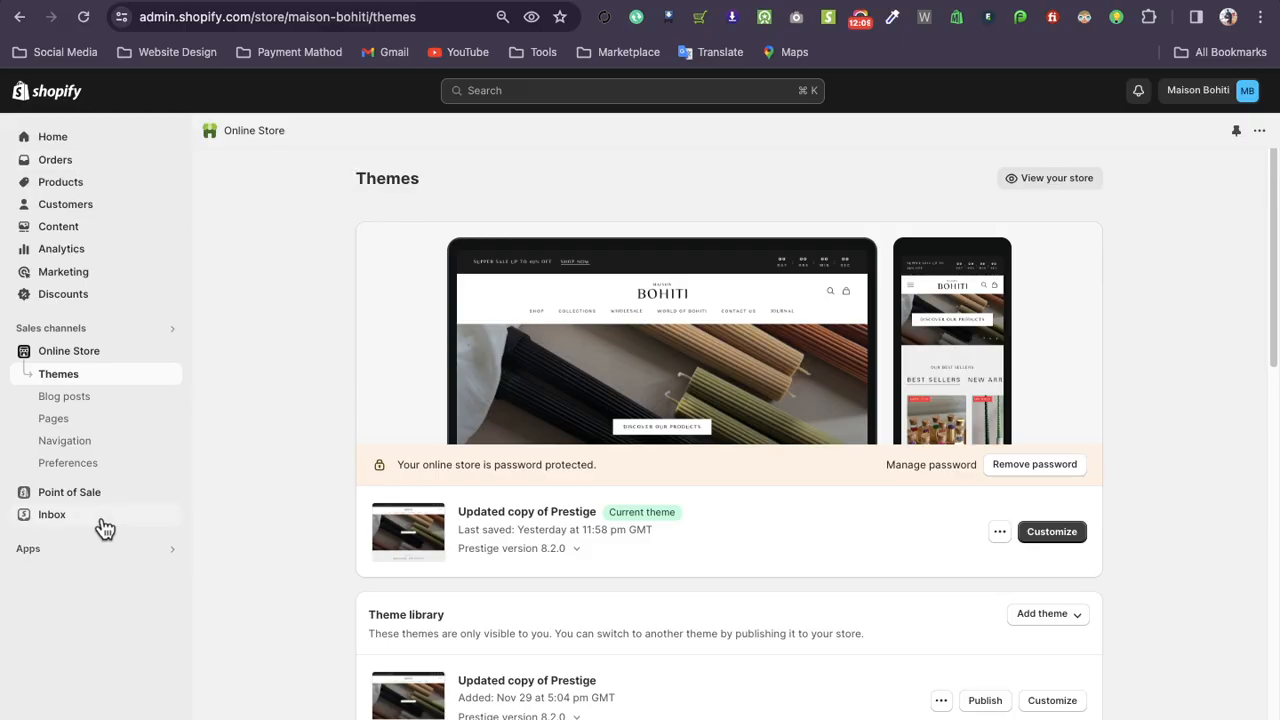
left_click(84, 183)
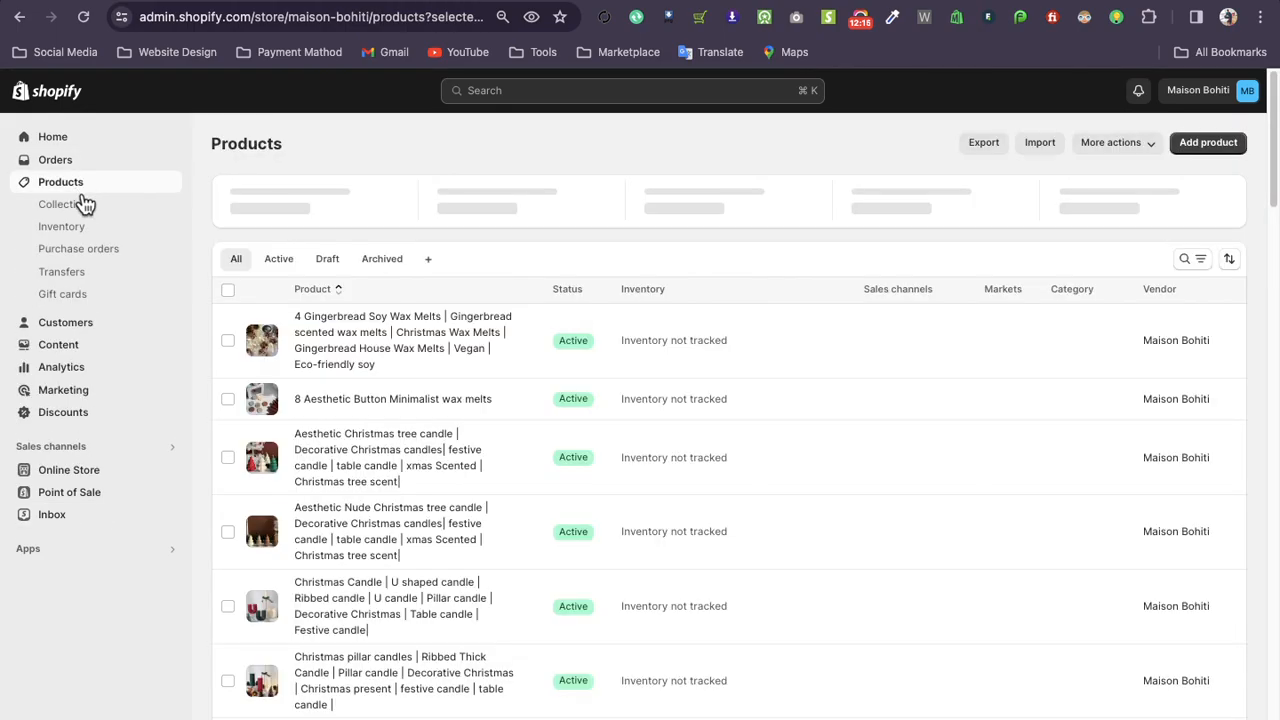
Open the 4 Gingerbread Soy Wax Melts product and look over its description, media and organization details
left_click(398, 350)
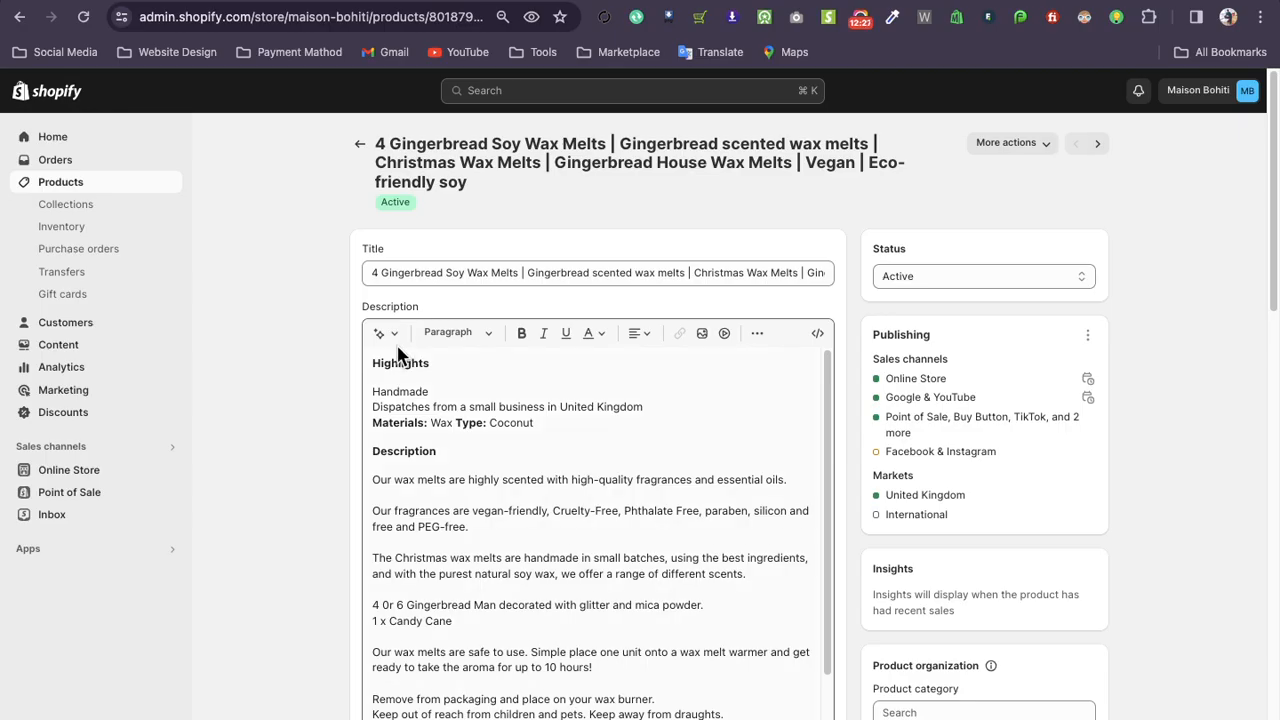
scroll(327, 360, "down", 2)
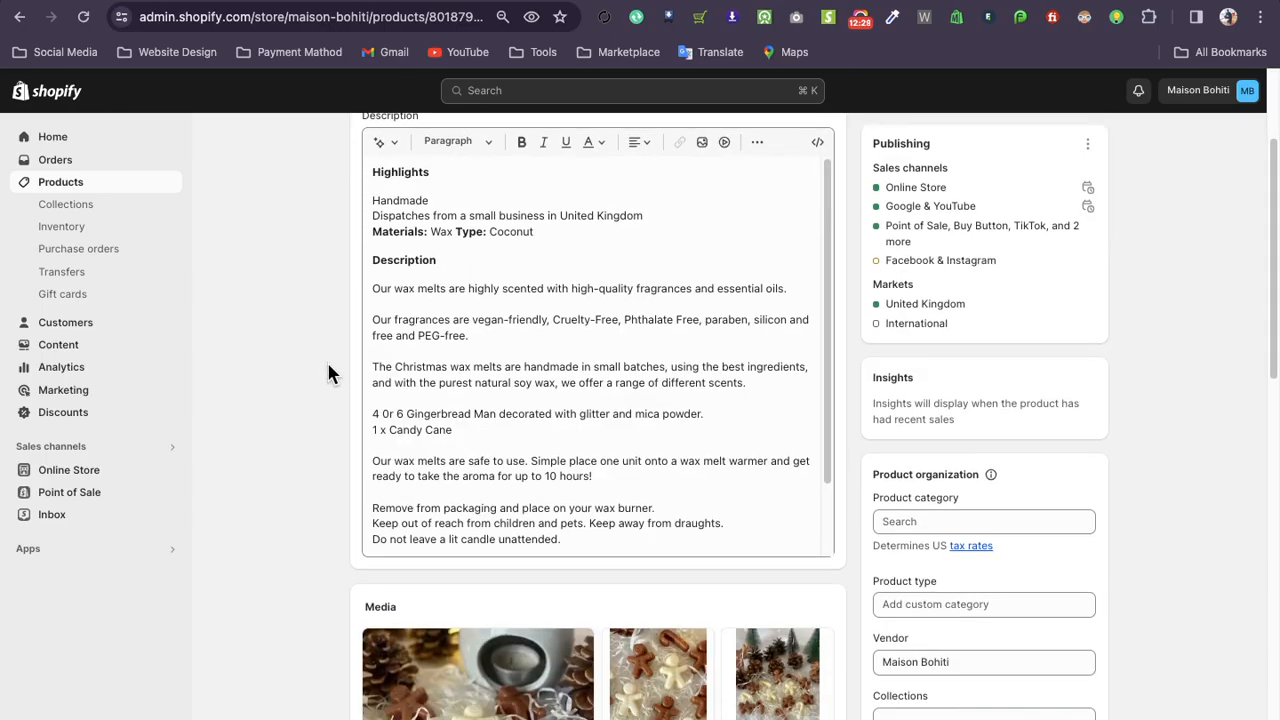
scroll(327, 360, "down", 3)
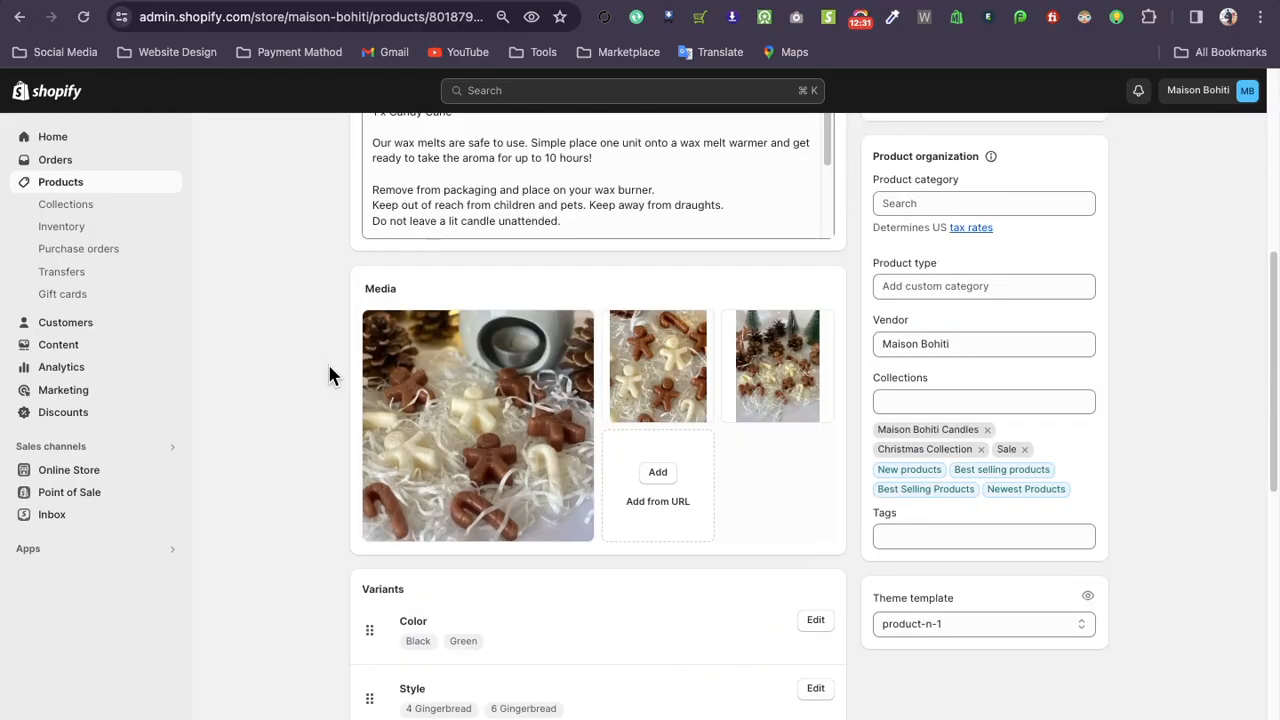
scroll(330, 372, "up", 5)
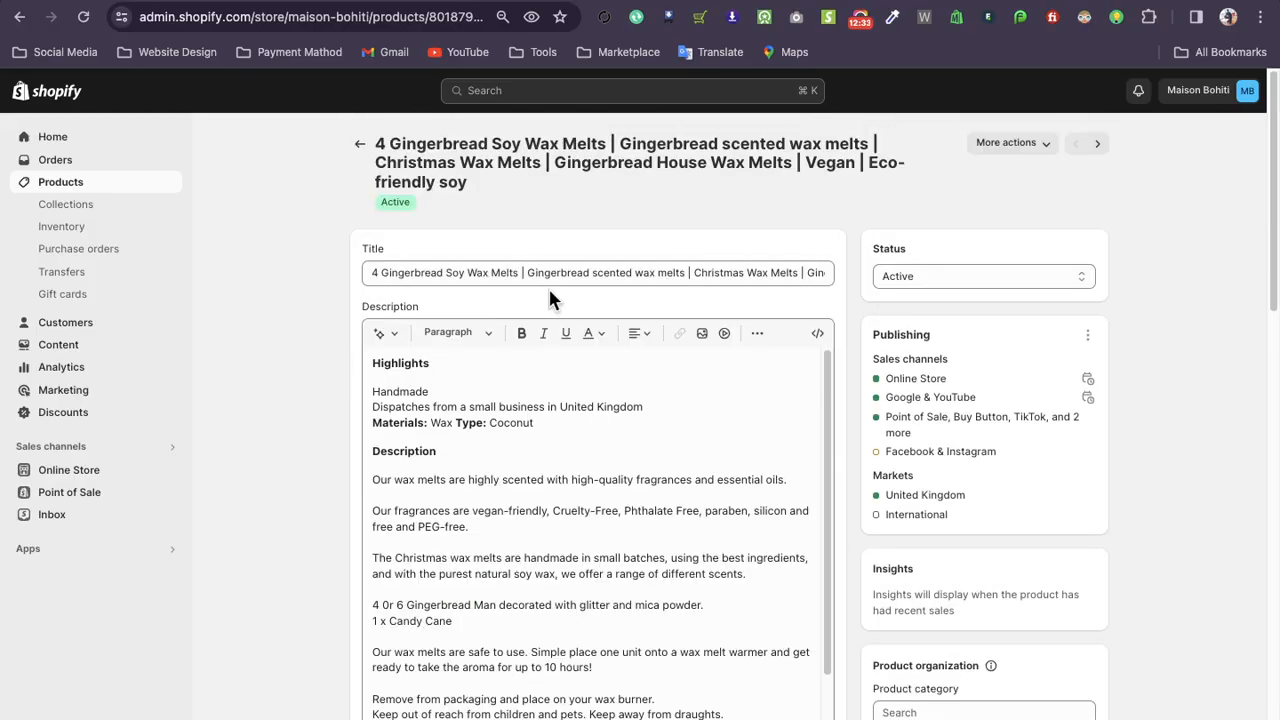
scroll(549, 290, "down", 1)
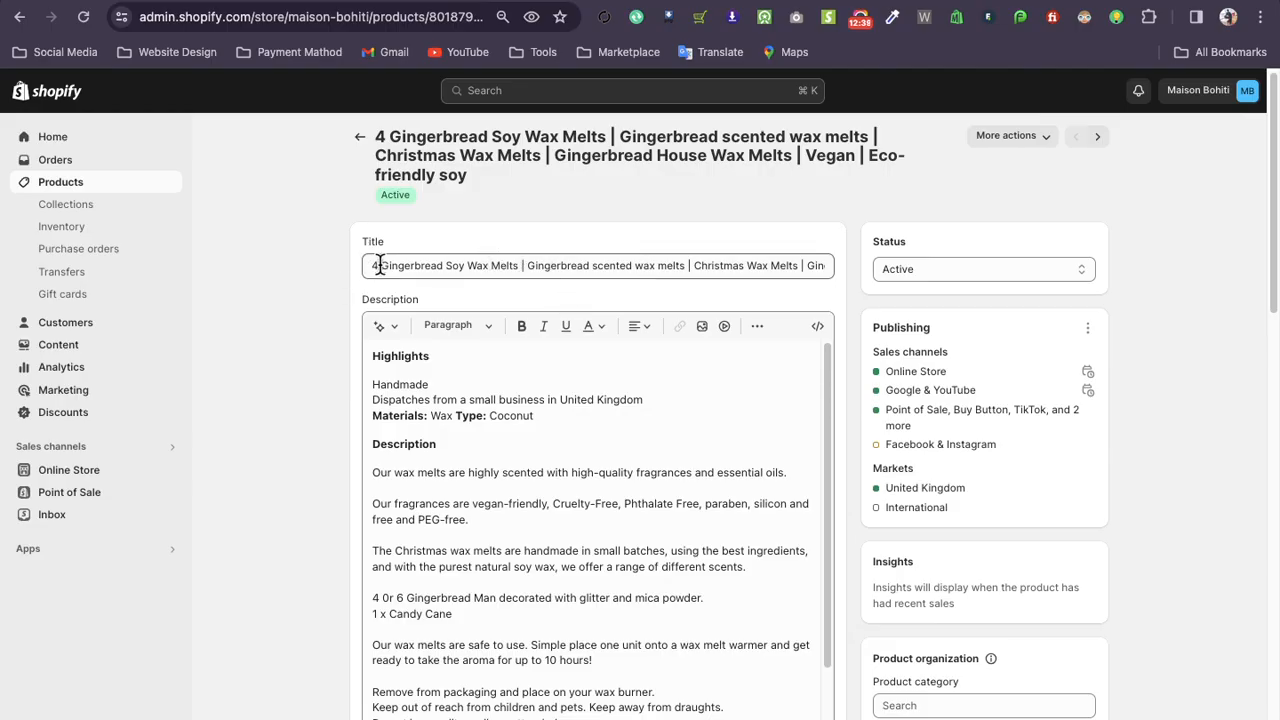
Examine the product's full title from beginning to end without changing it
left_click_drag(369, 266, 848, 271)
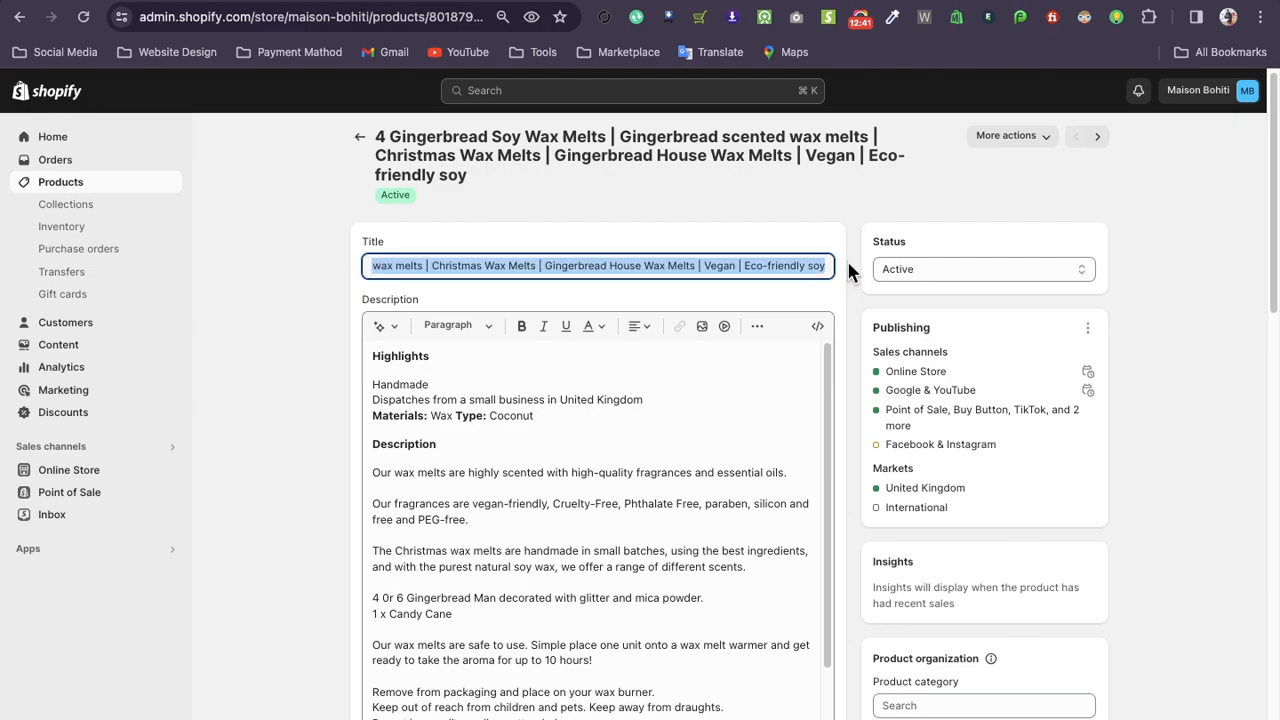
left_click(593, 266)
scroll(591, 270, "down", 1)
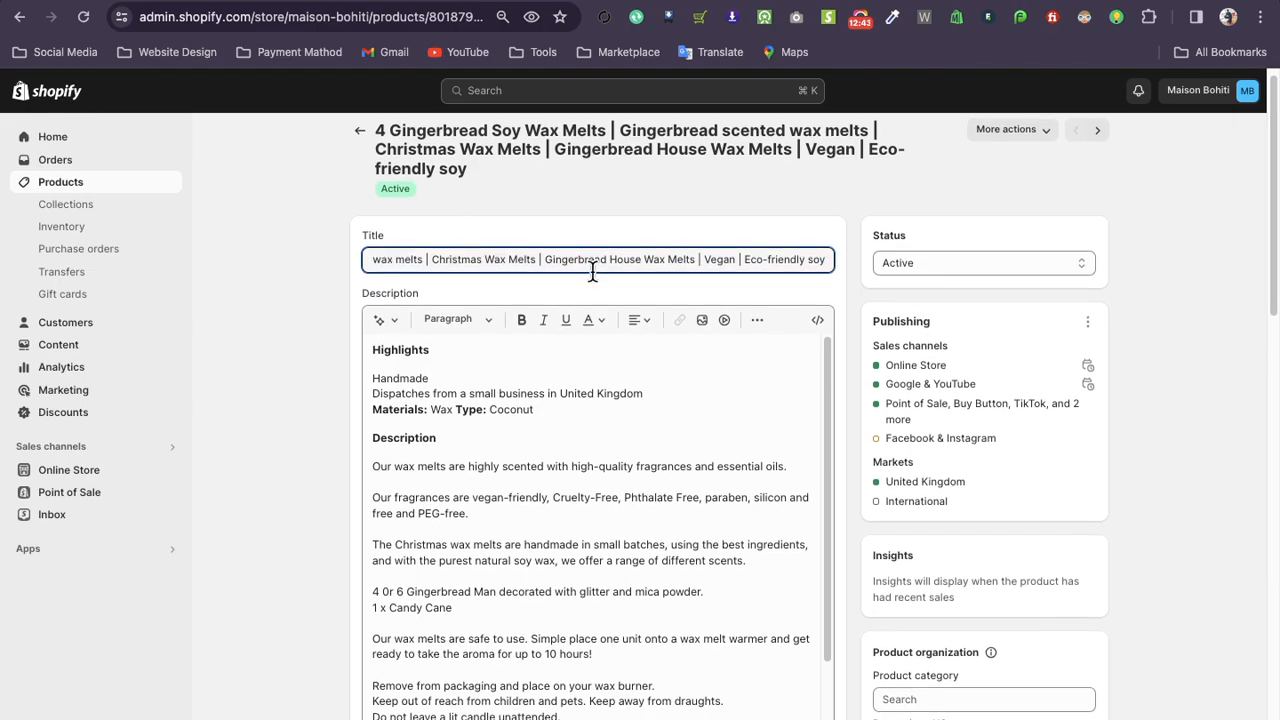
scroll(523, 386, "up", 1)
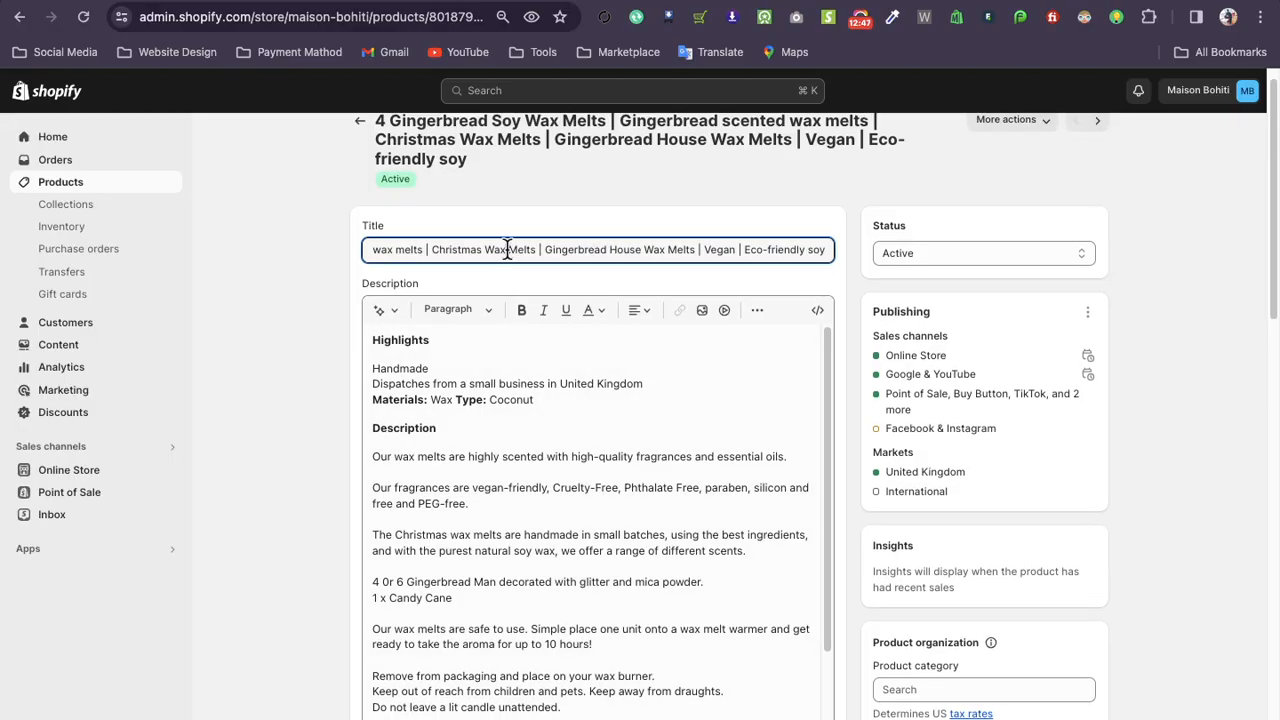
left_click_drag(503, 249, 314, 257)
key("Left")
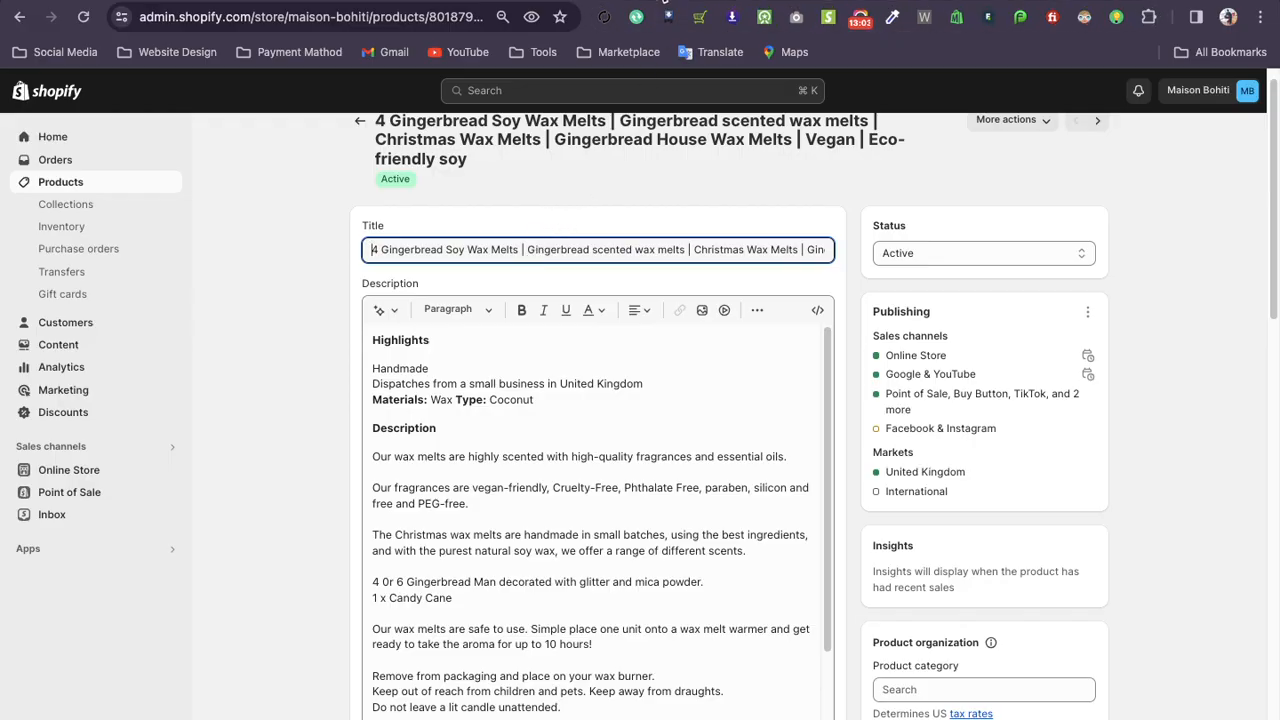
Switch to Gmail in a new tab, search the mailbox for a client's username and reload the results
key("super+t")
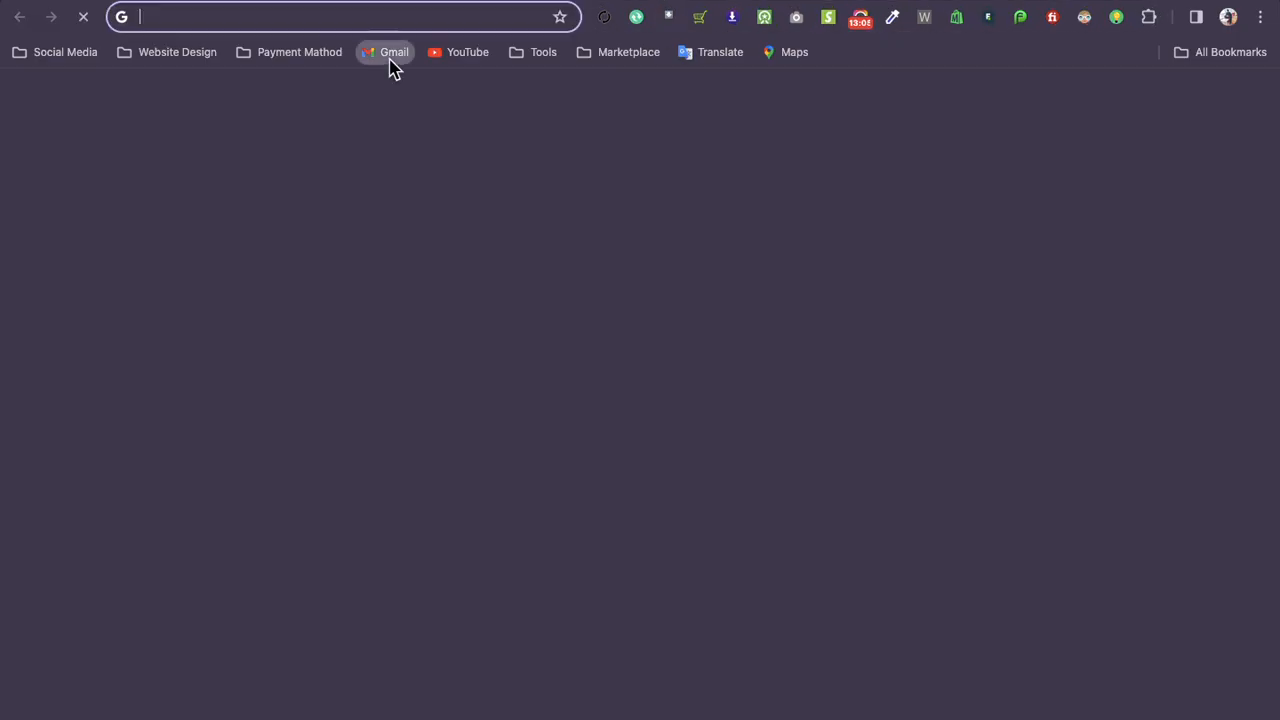
left_click(391, 58)
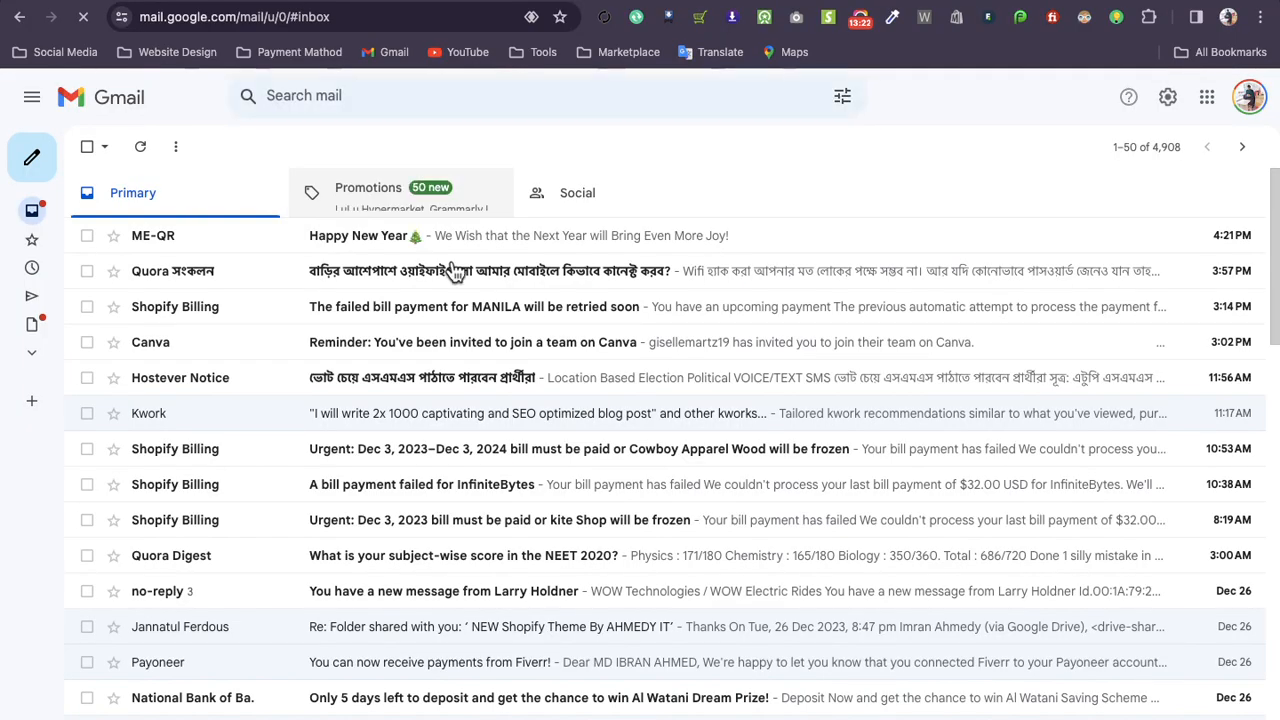
left_click(353, 95)
type("n")
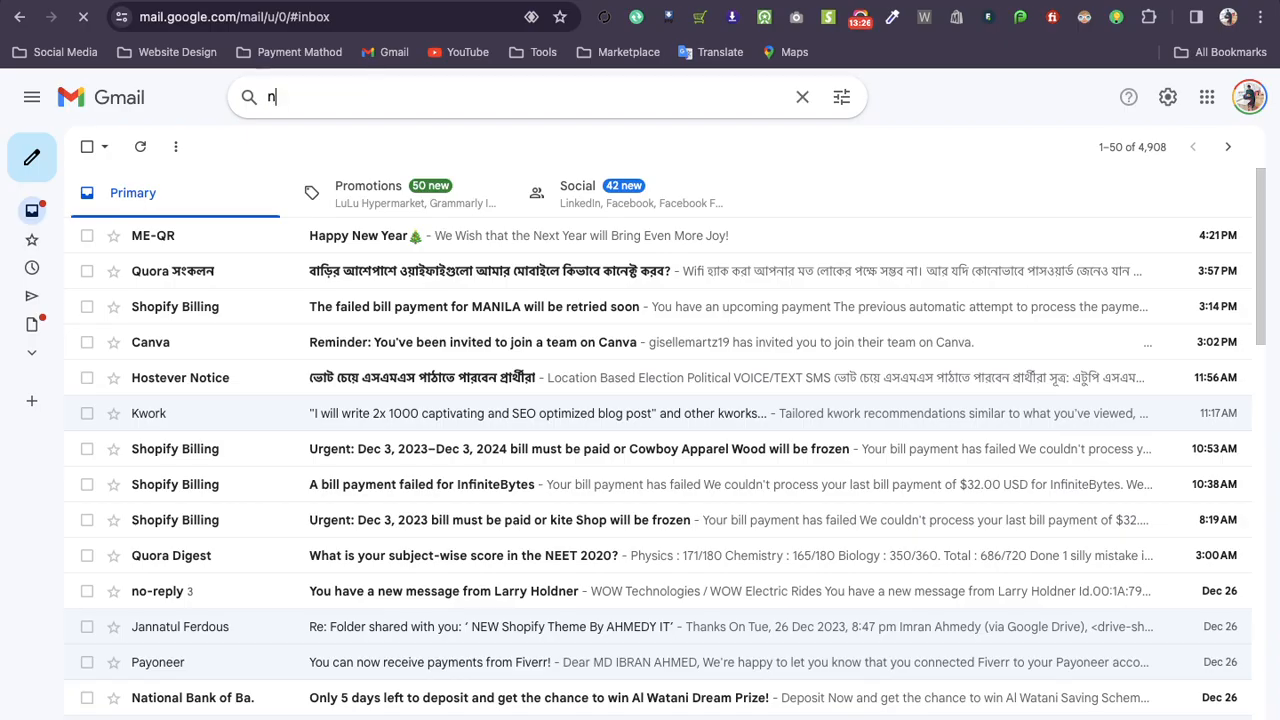
type("as")
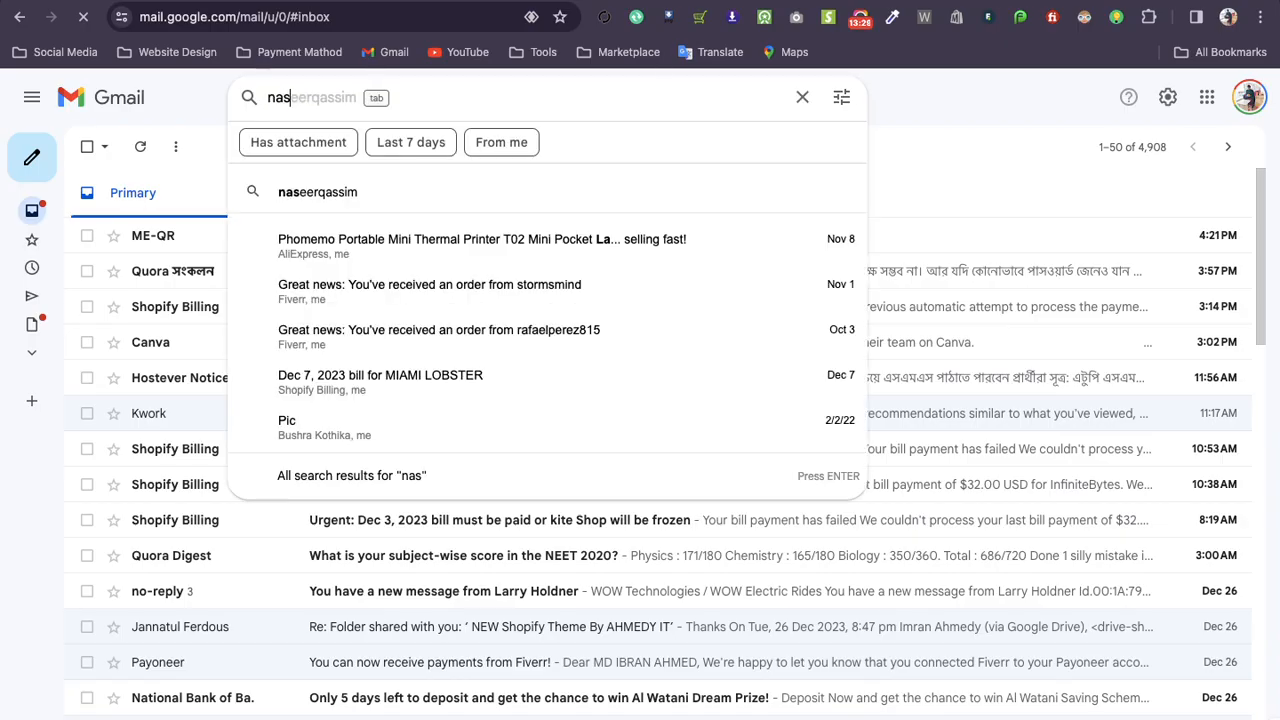
left_click(385, 195)
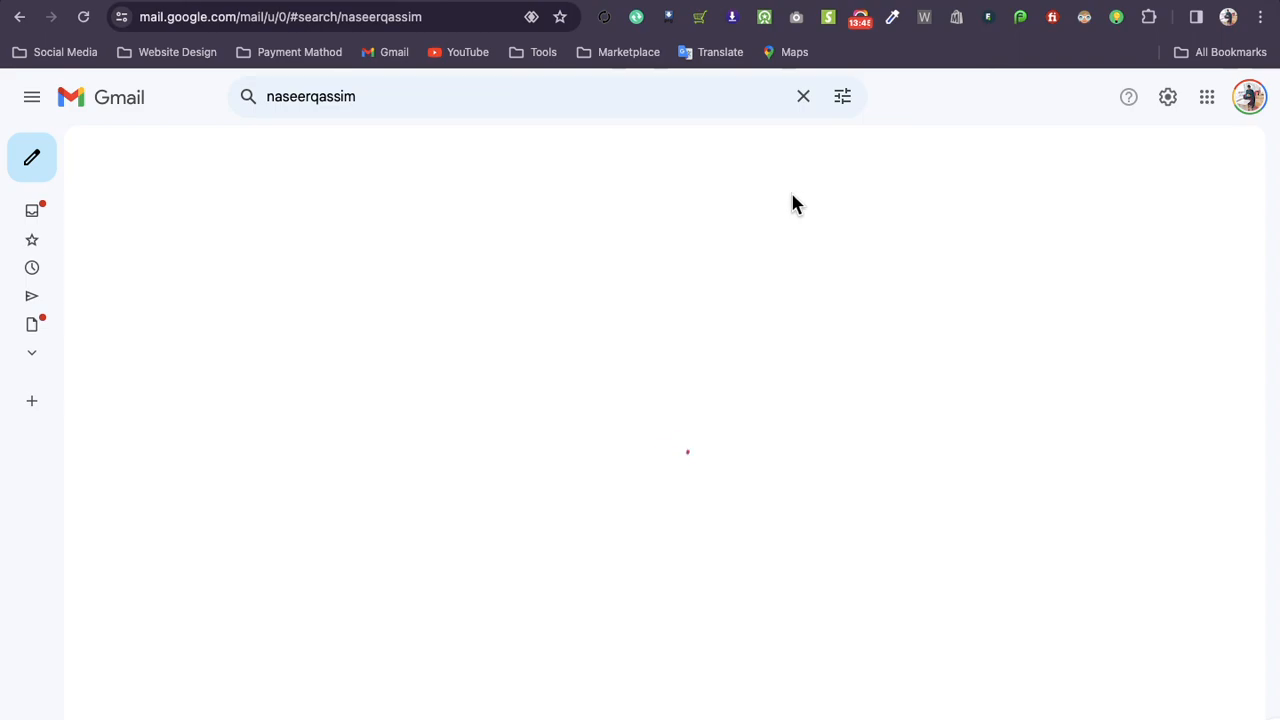
left_click(805, 104)
left_click(149, 240)
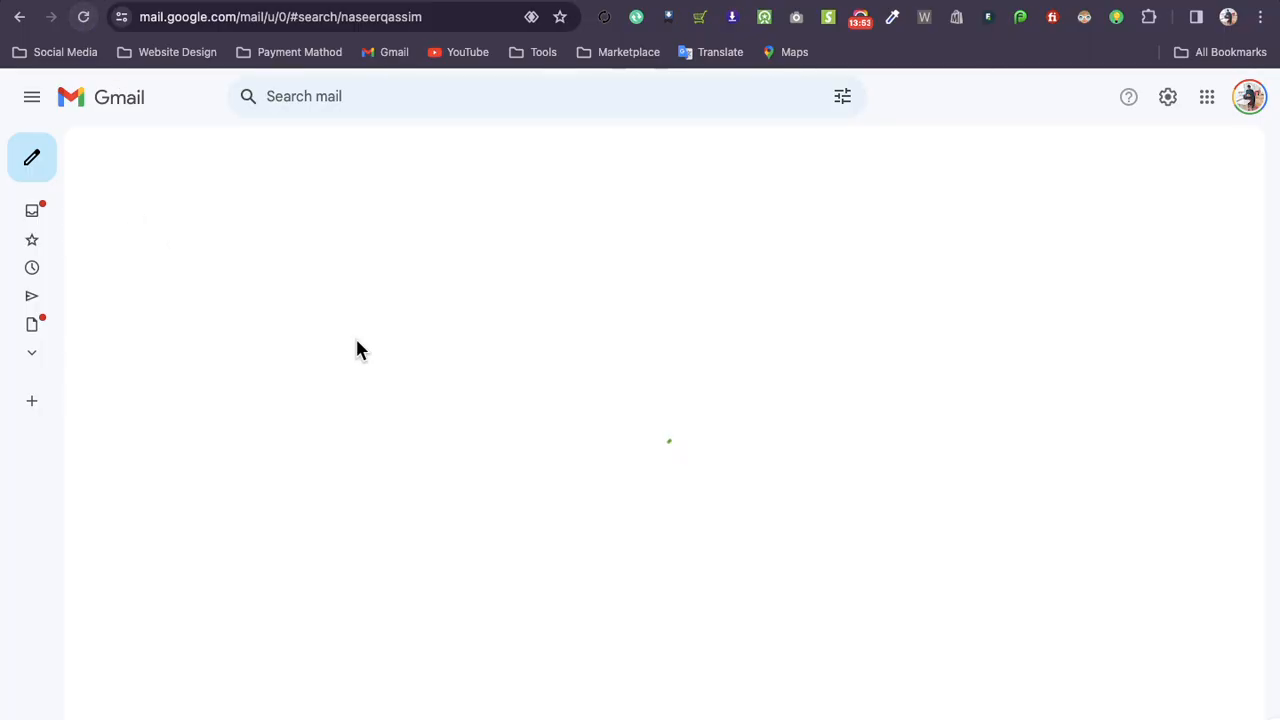
left_click(84, 17)
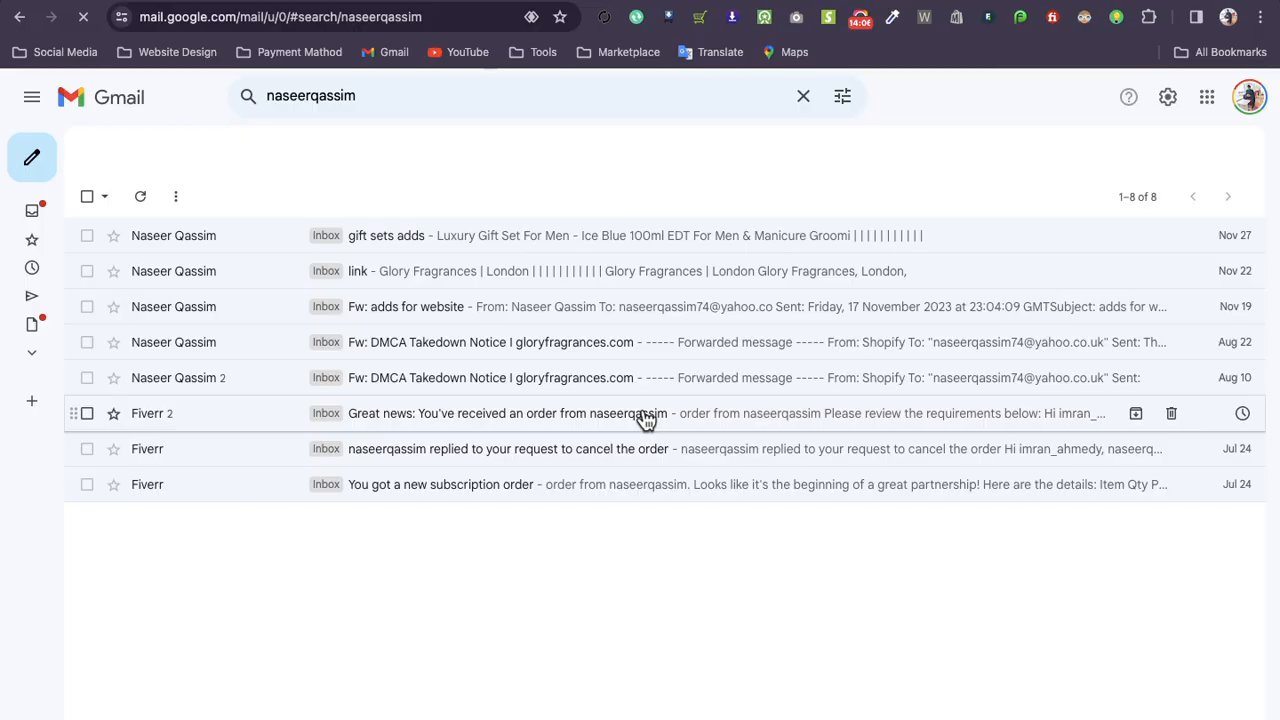
Open the "gift sets adds" email and look through its linked gift set and hamper products
left_click(418, 246)
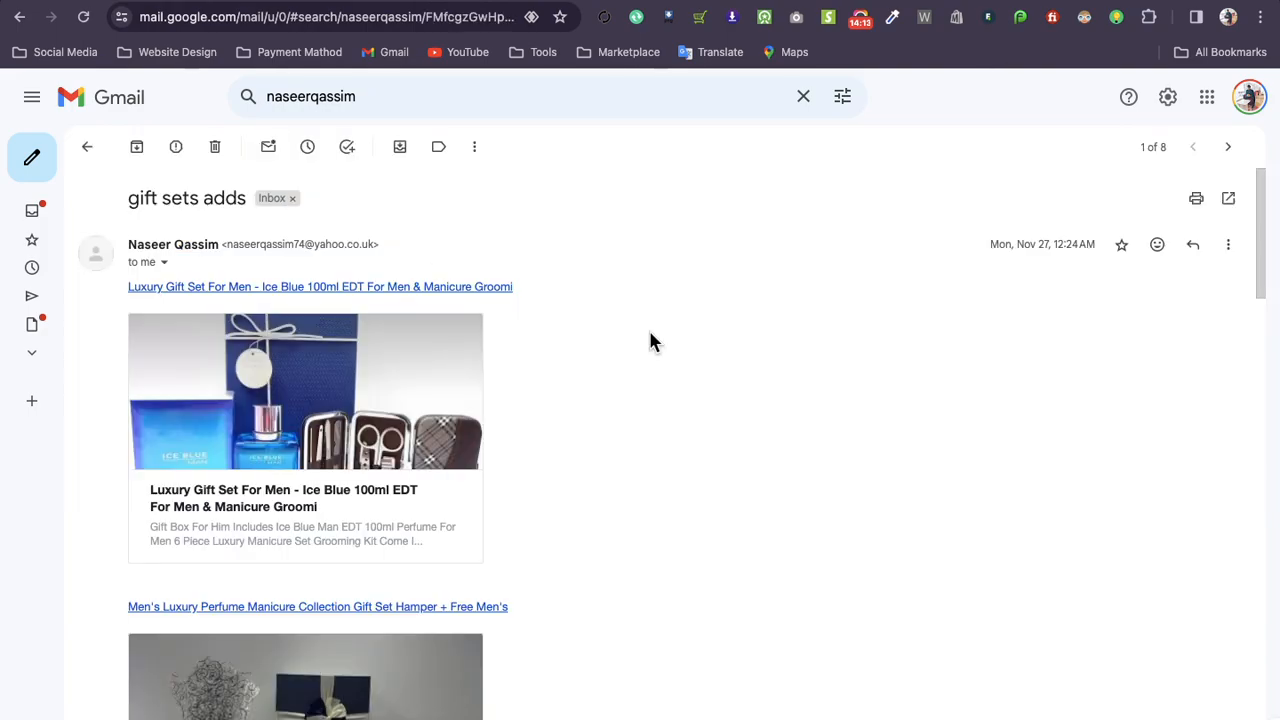
scroll(649, 334, "down", 1)
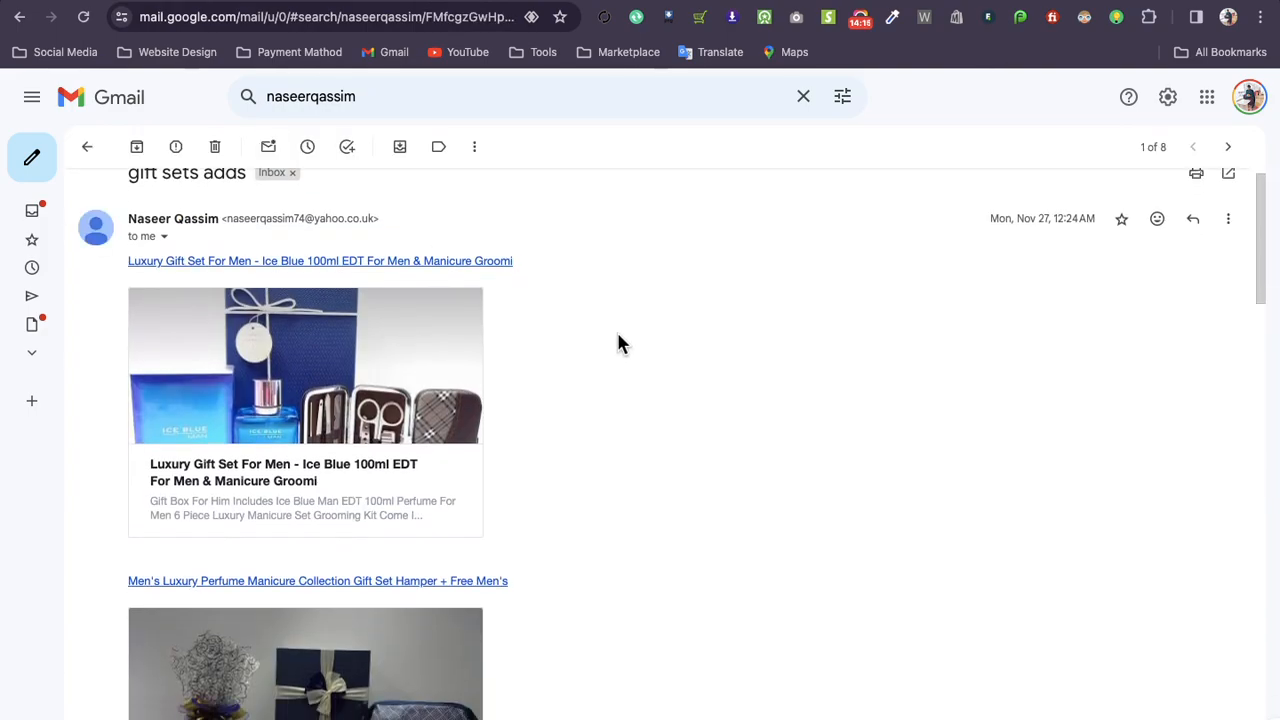
scroll(660, 338, "down", 1)
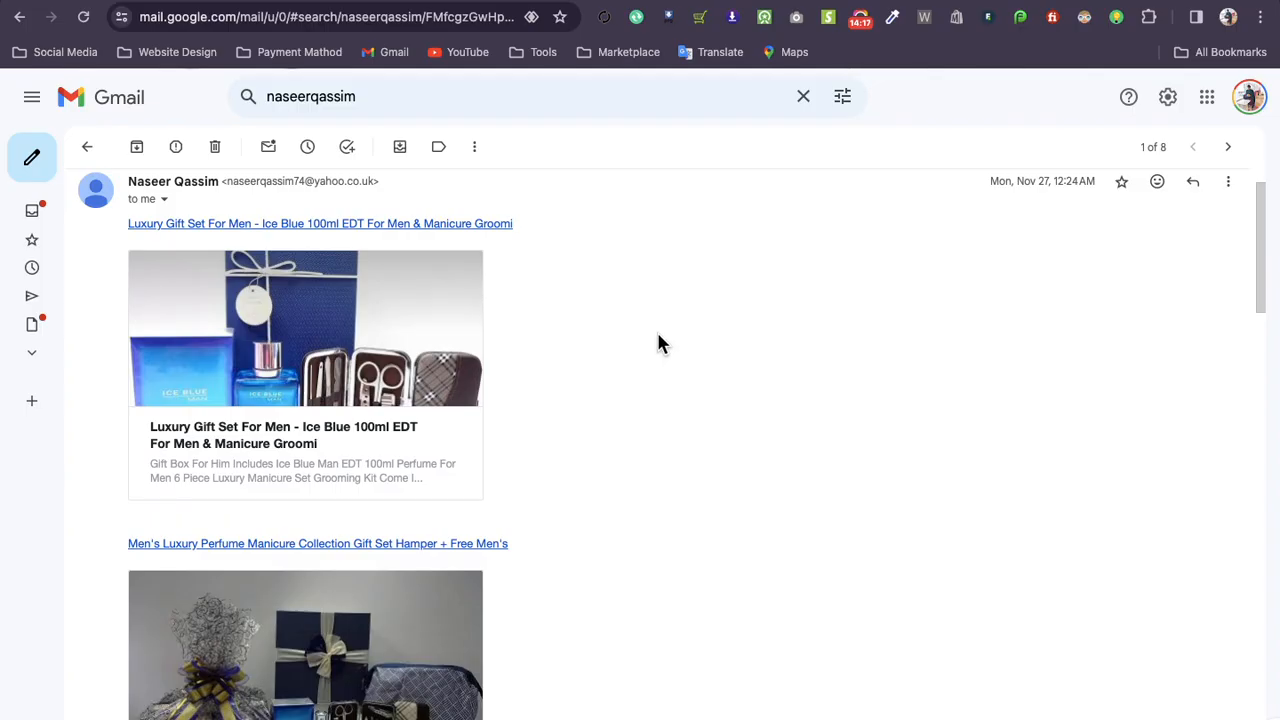
scroll(577, 302, "down", 8)
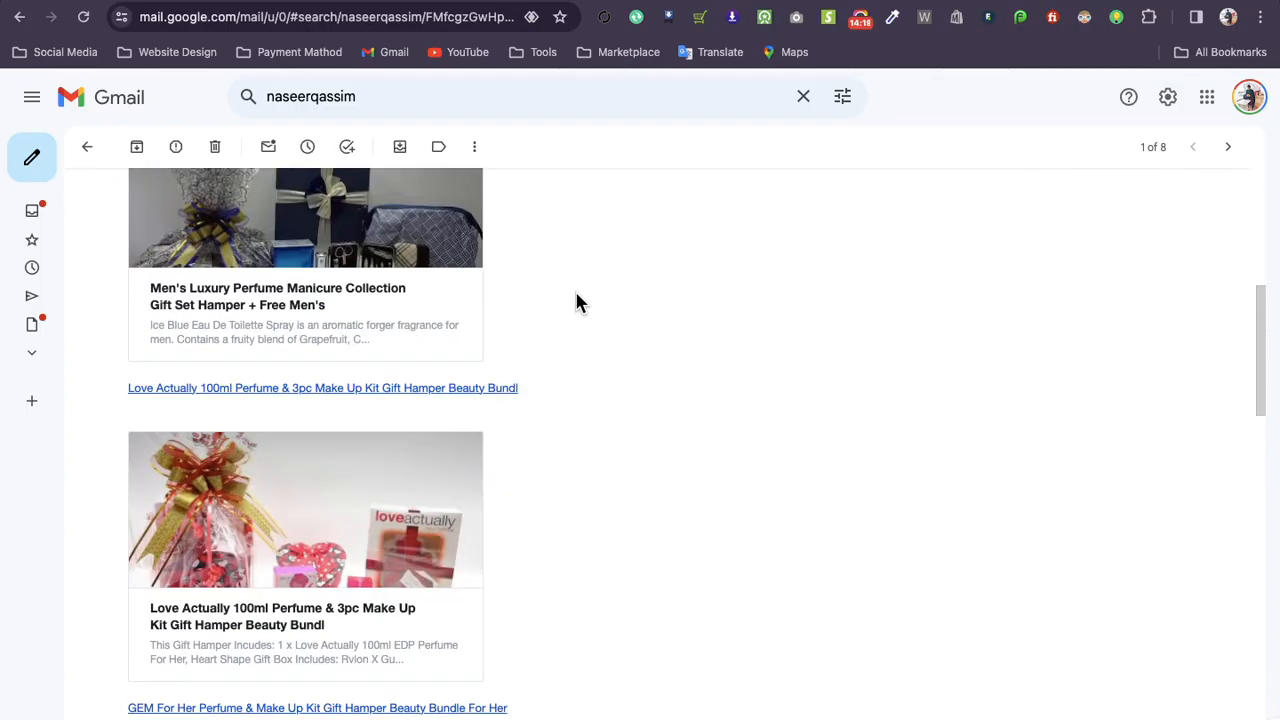
scroll(577, 302, "down", 2)
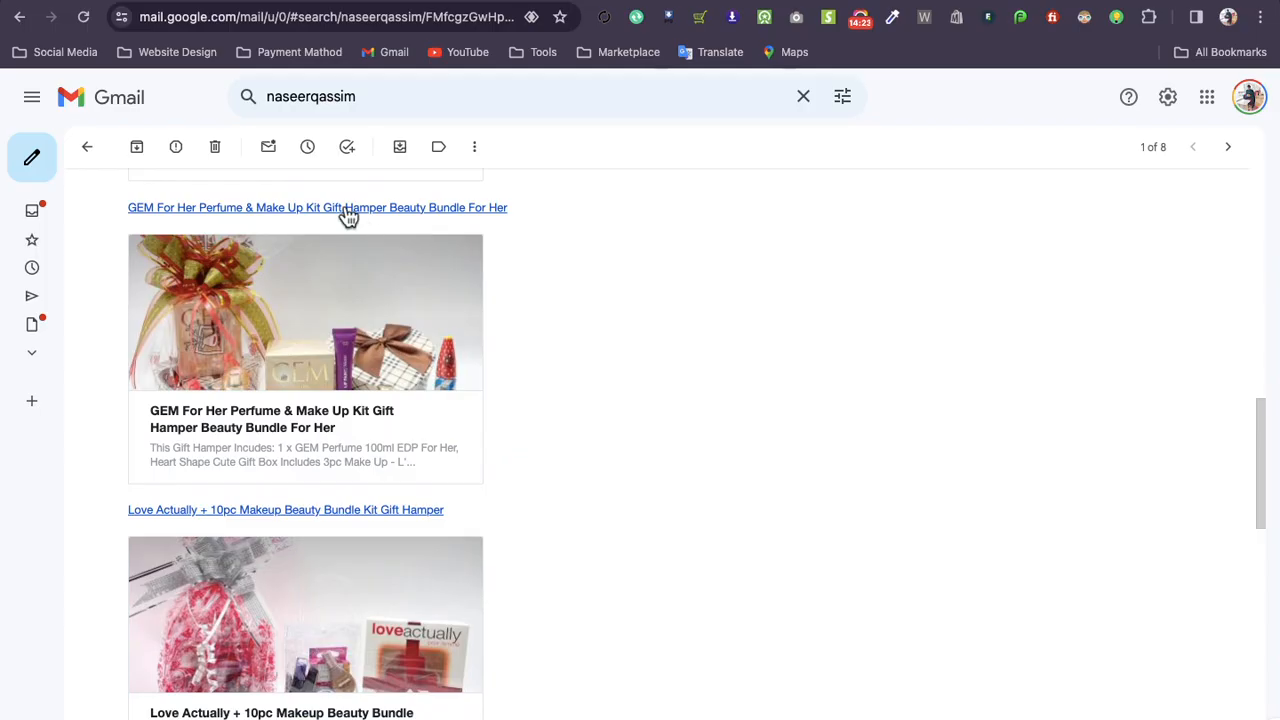
Open the GEM For Her Perfume & Make Up Kit link and review its product page, dismissing the sign-up popup
left_click(348, 210)
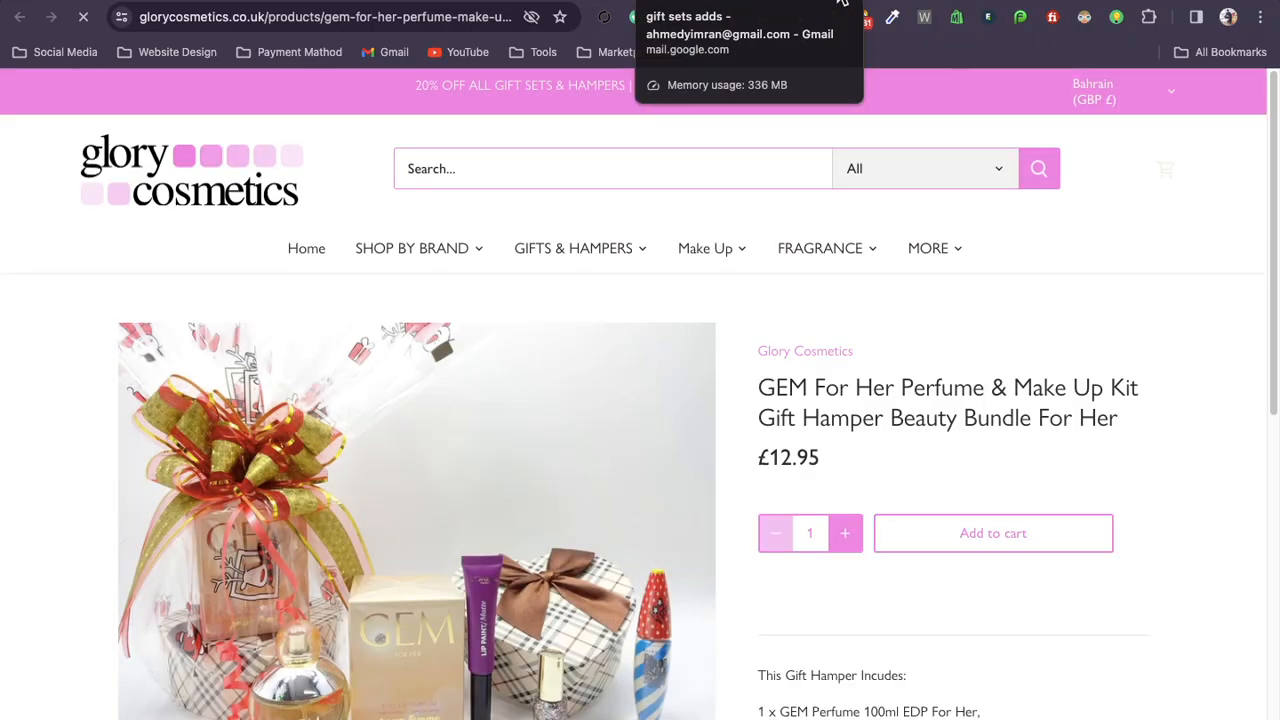
scroll(823, 409, "down", 1)
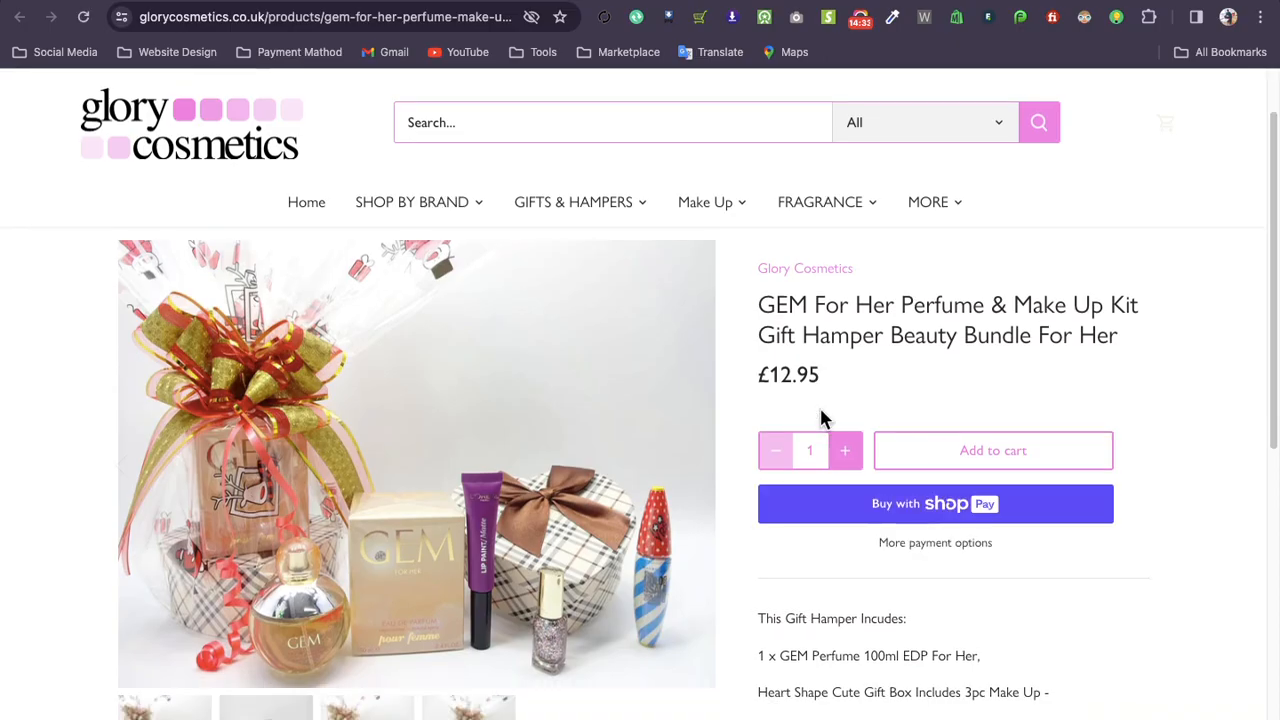
scroll(777, 385, "down", 2)
scroll(777, 385, "down", 10)
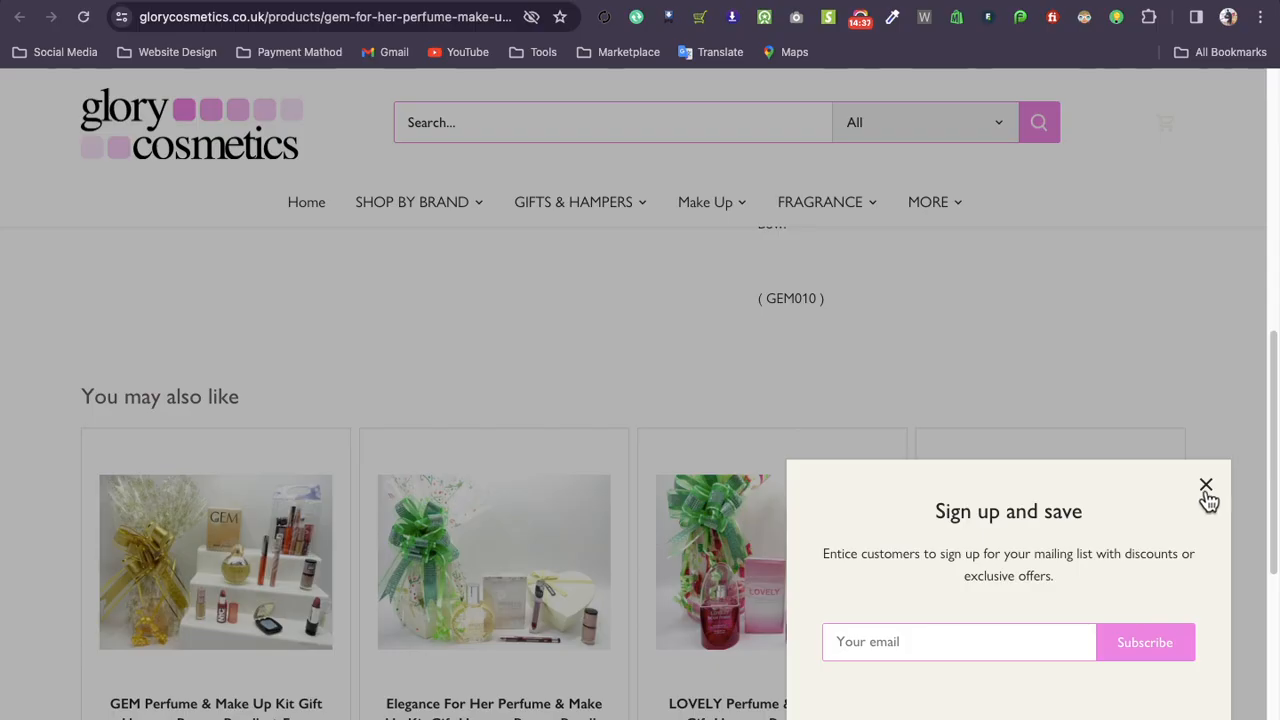
left_click(1206, 488)
scroll(660, 437, "up", 12)
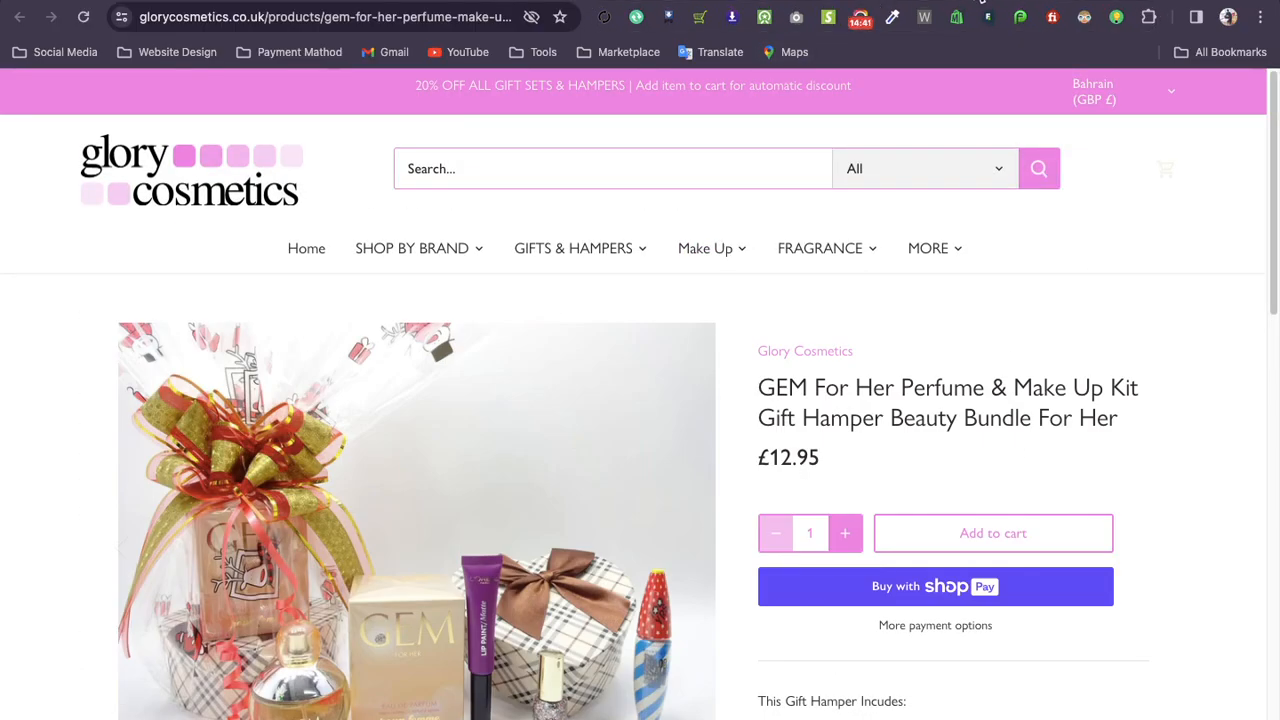
Close the store page and the email, return to the gingerbread wax melts product in Shopify and review its description, media and variants
left_click(965, 2)
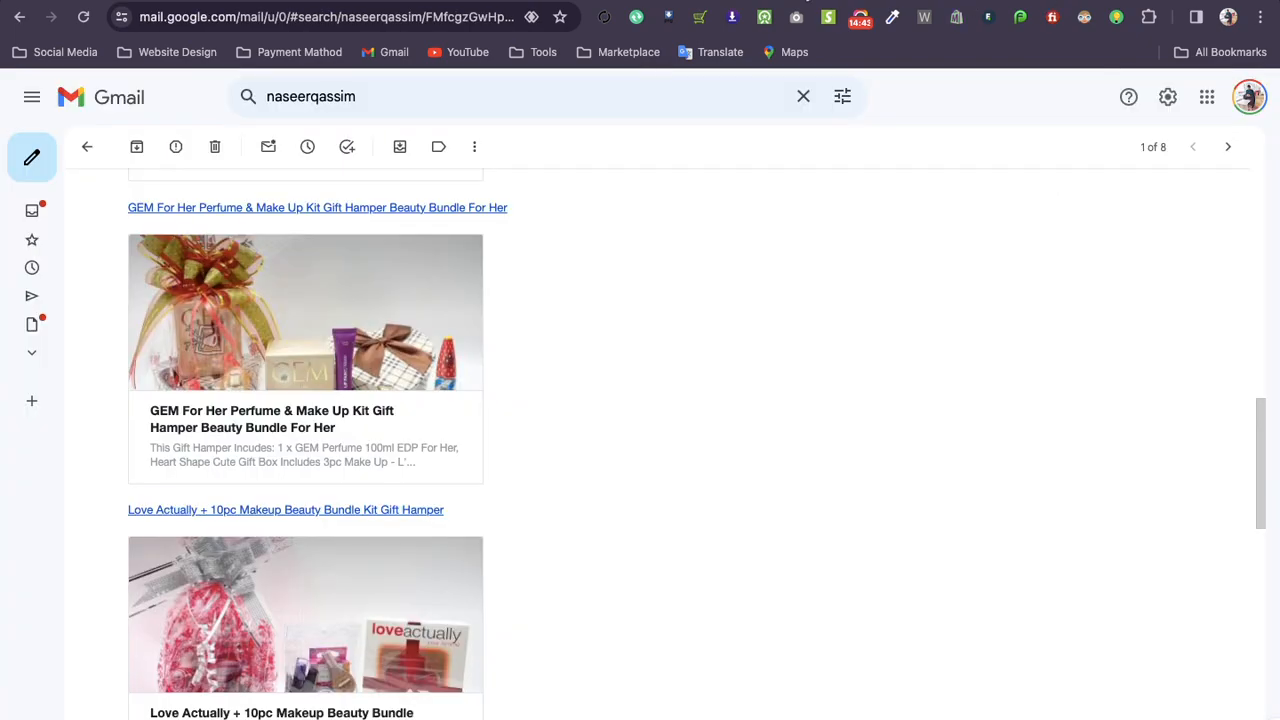
left_click(848, 2)
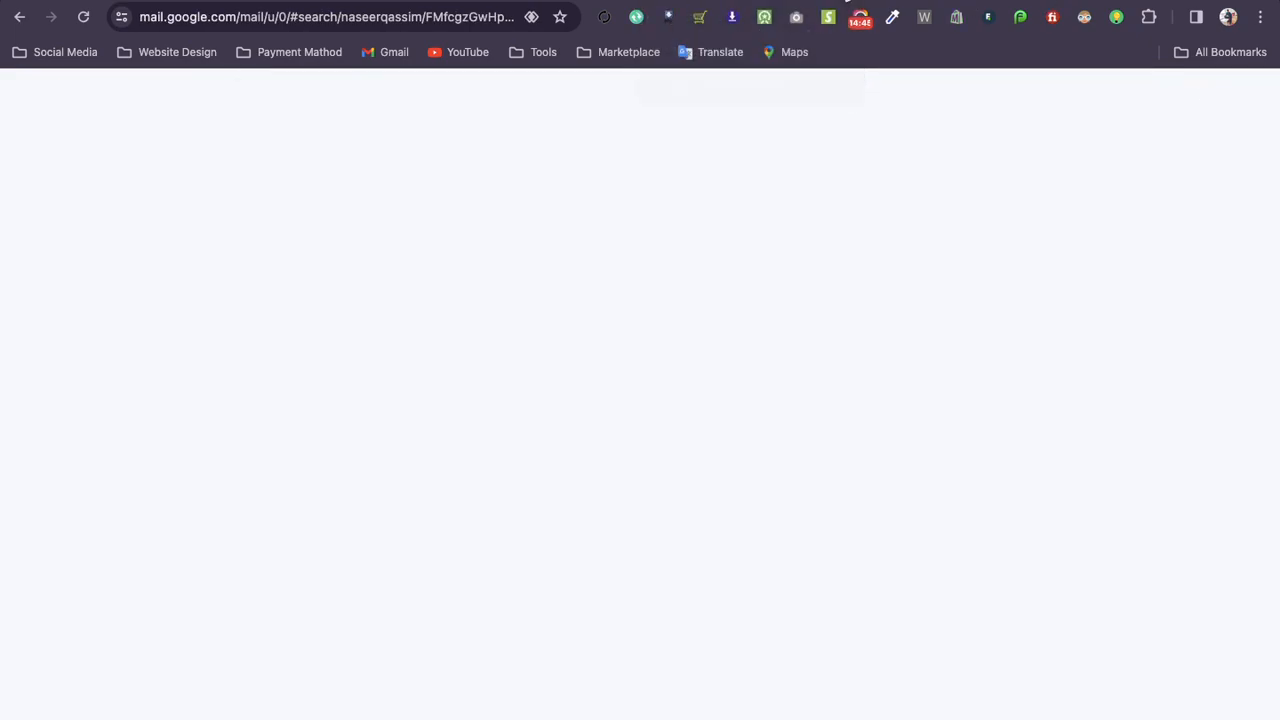
scroll(423, 283, "up", 5)
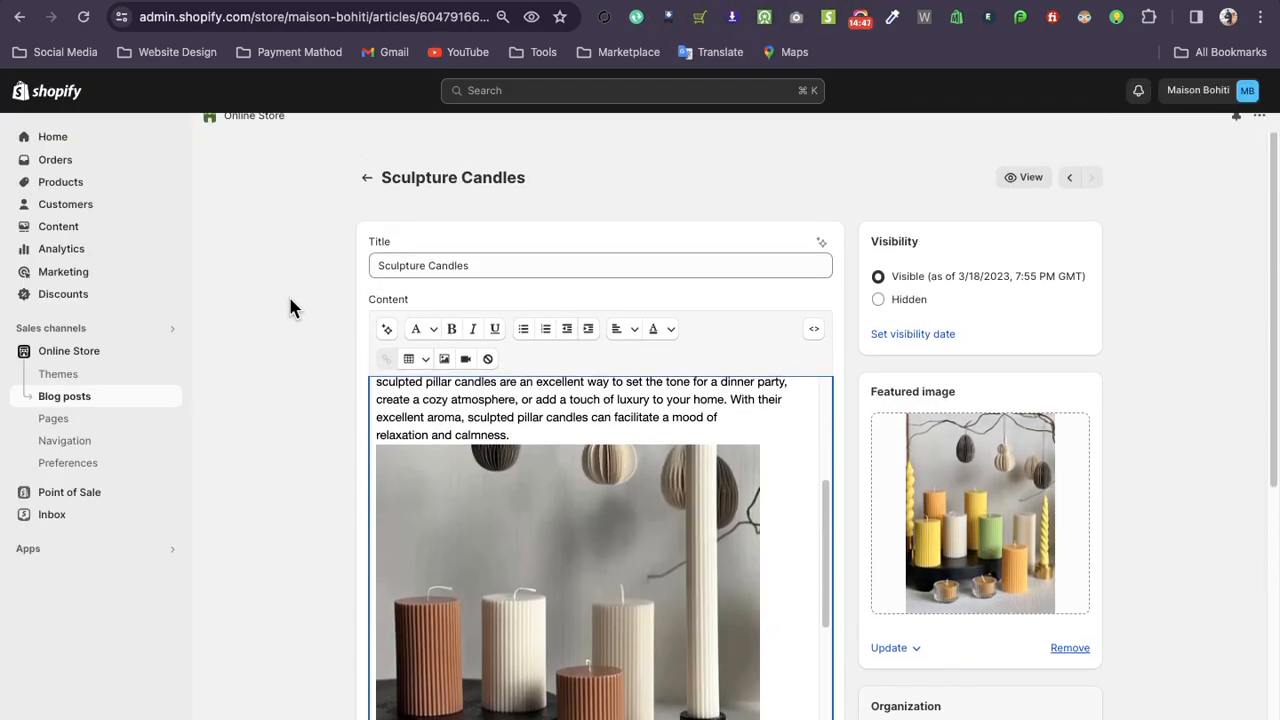
left_click(315, 4)
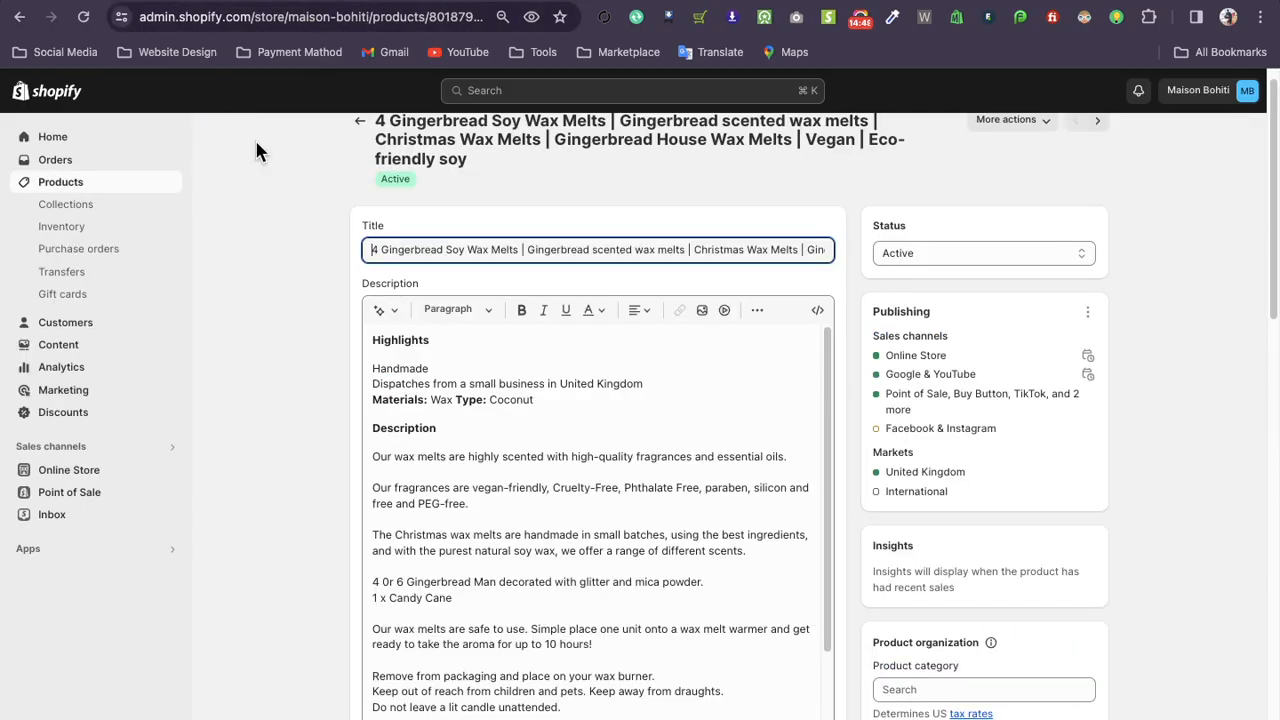
scroll(500, 400, "down", 2)
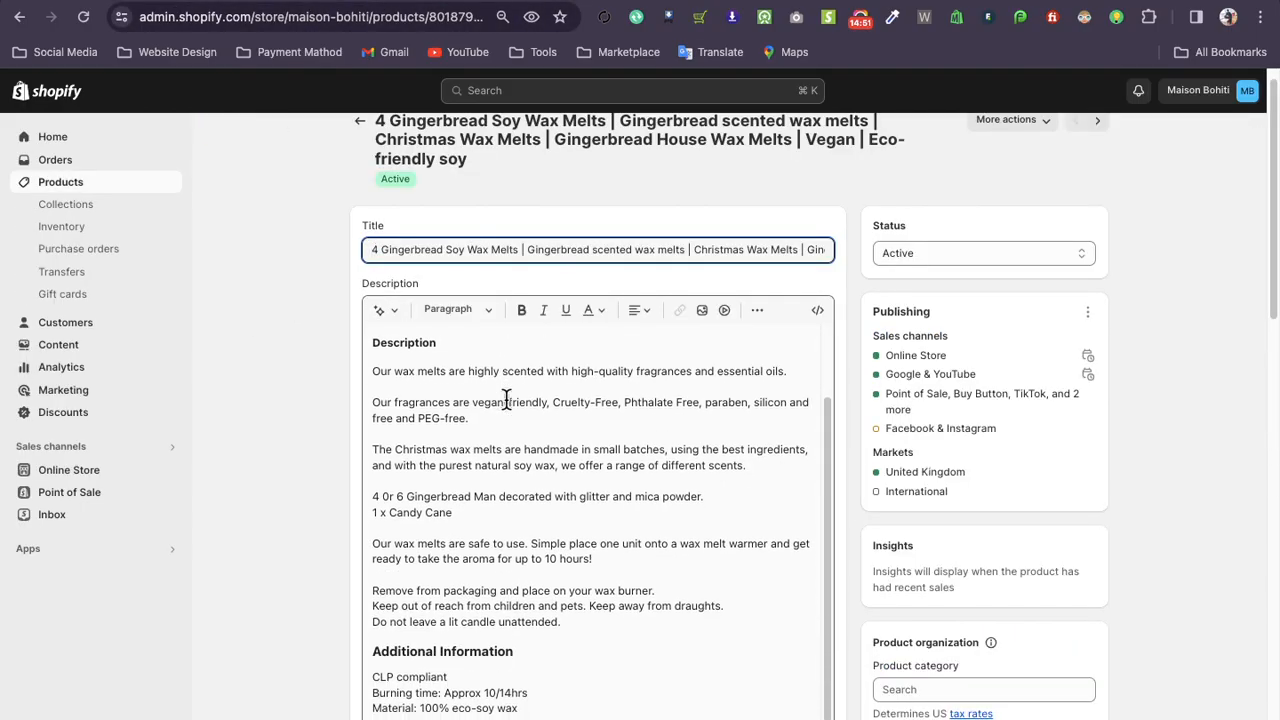
scroll(400, 405, "down", 5)
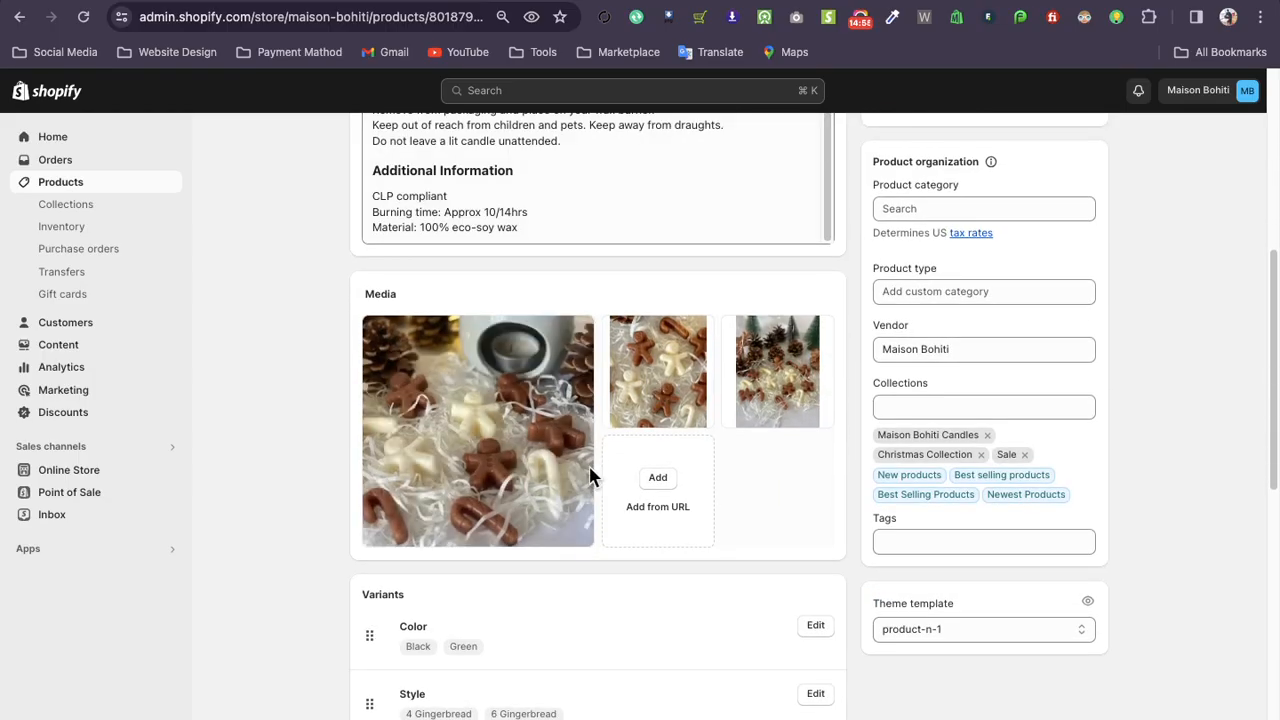
scroll(705, 428, "down", 3)
scroll(610, 455, "down", 1)
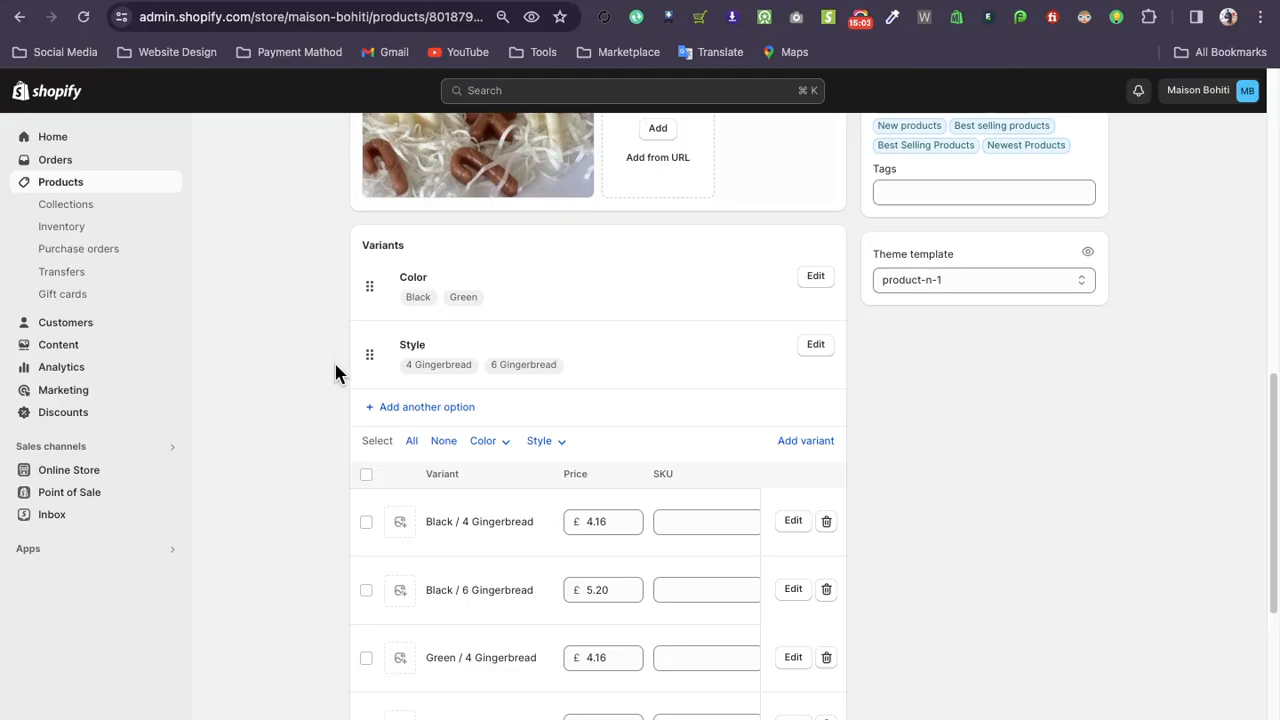
left_click(416, 407)
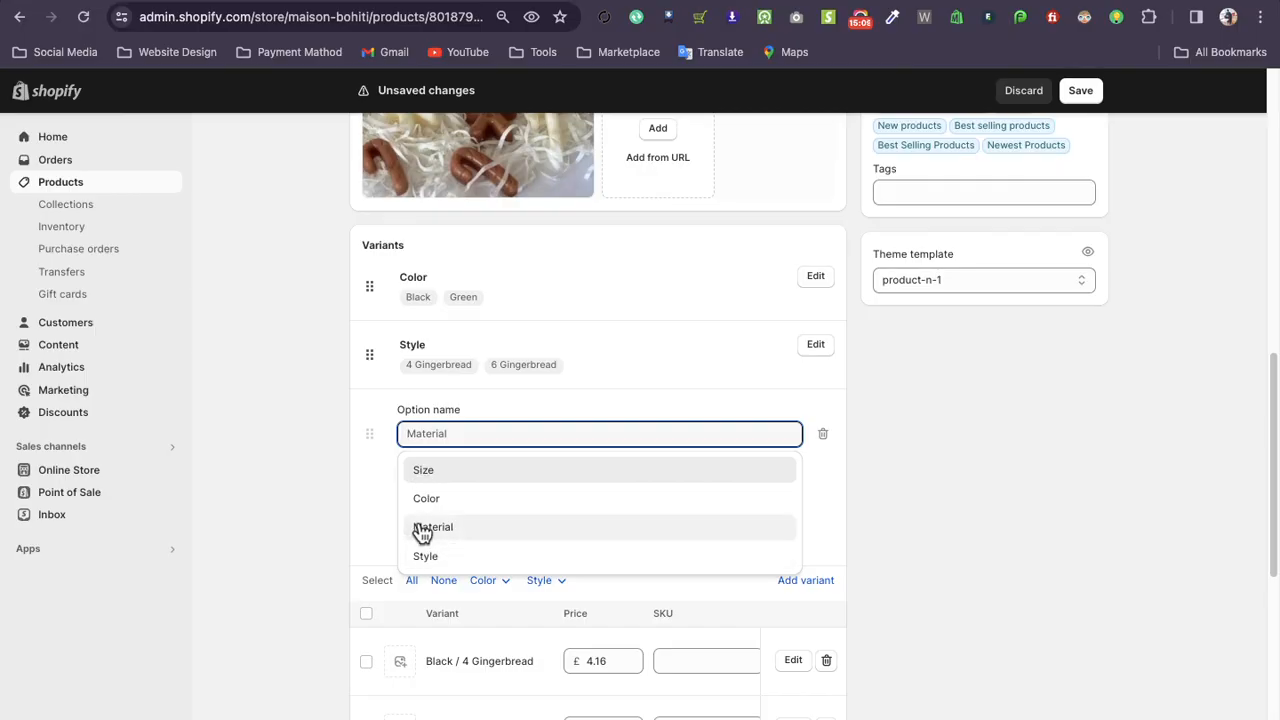
left_click(350, 486)
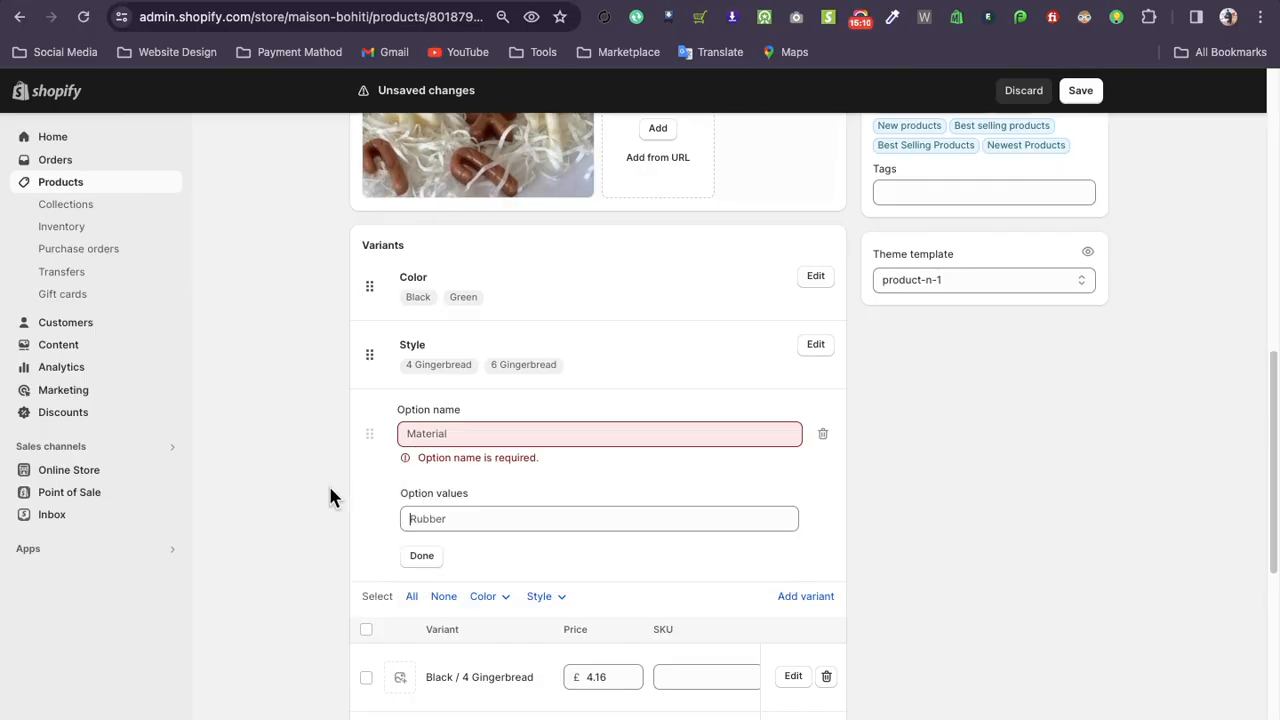
left_click(424, 560)
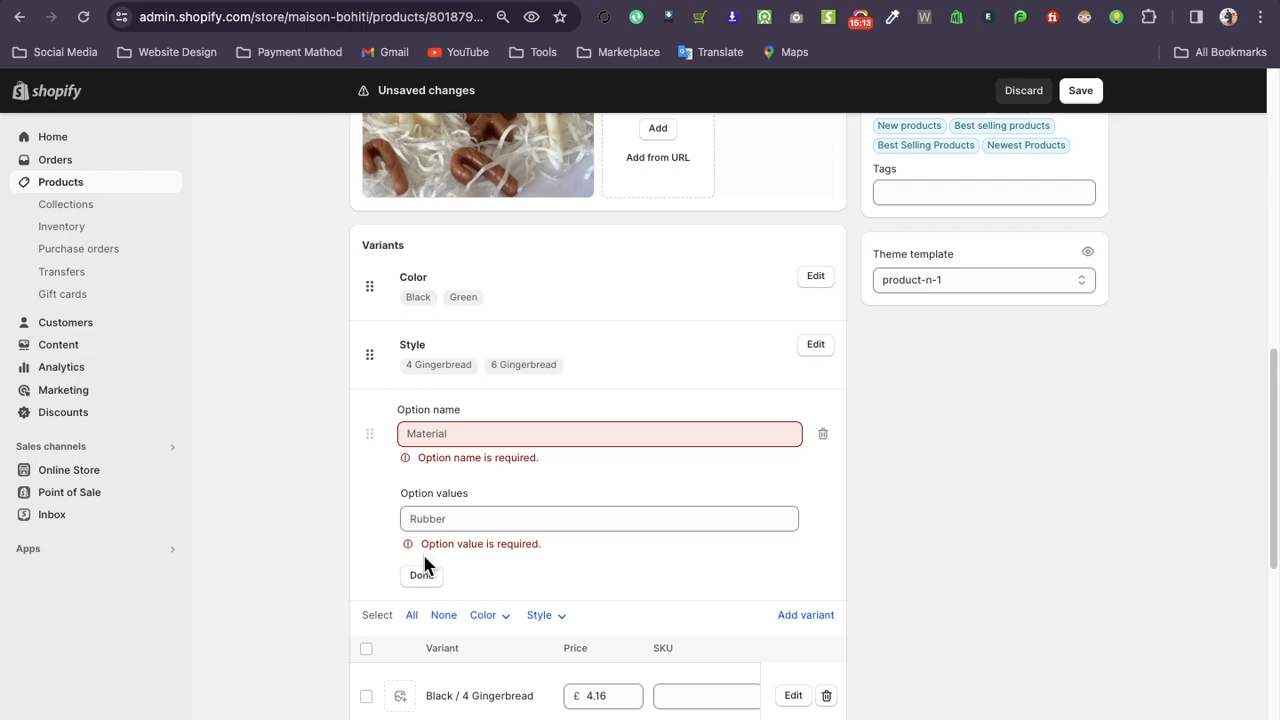
scroll(424, 566, "down", 5)
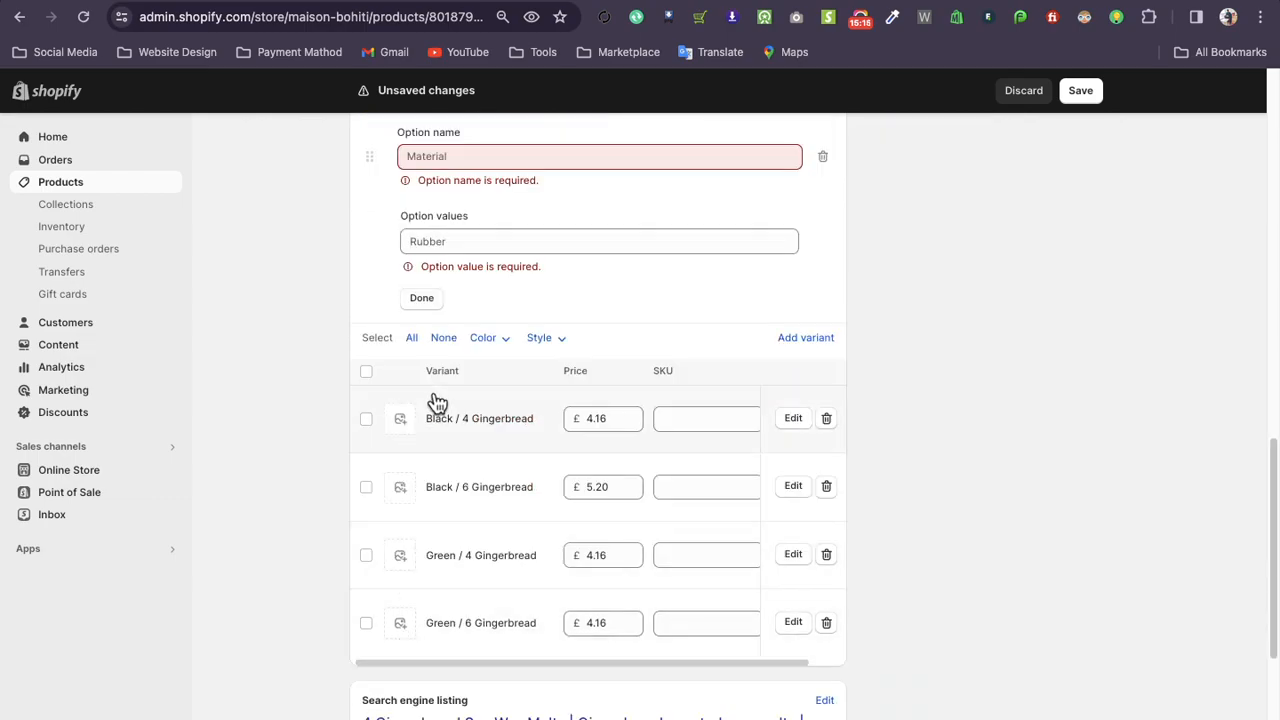
scroll(437, 401, "up", 1)
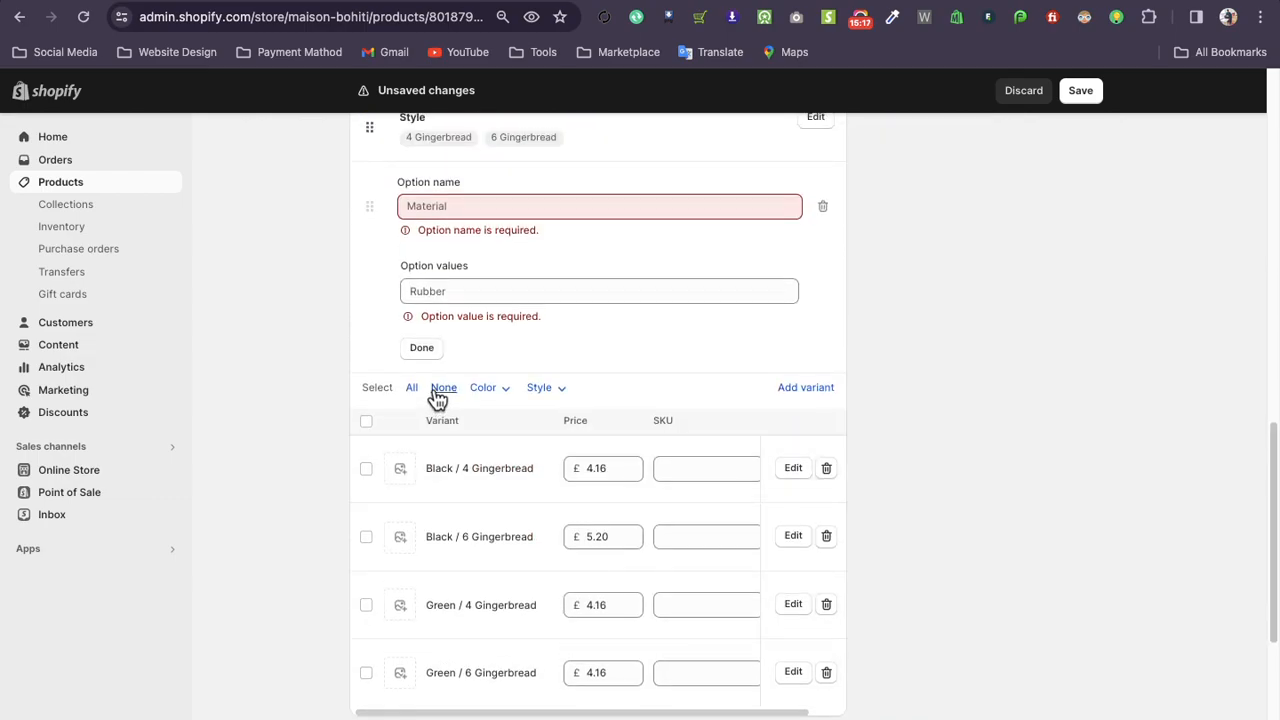
left_click(822, 210)
scroll(477, 280, "up", 2)
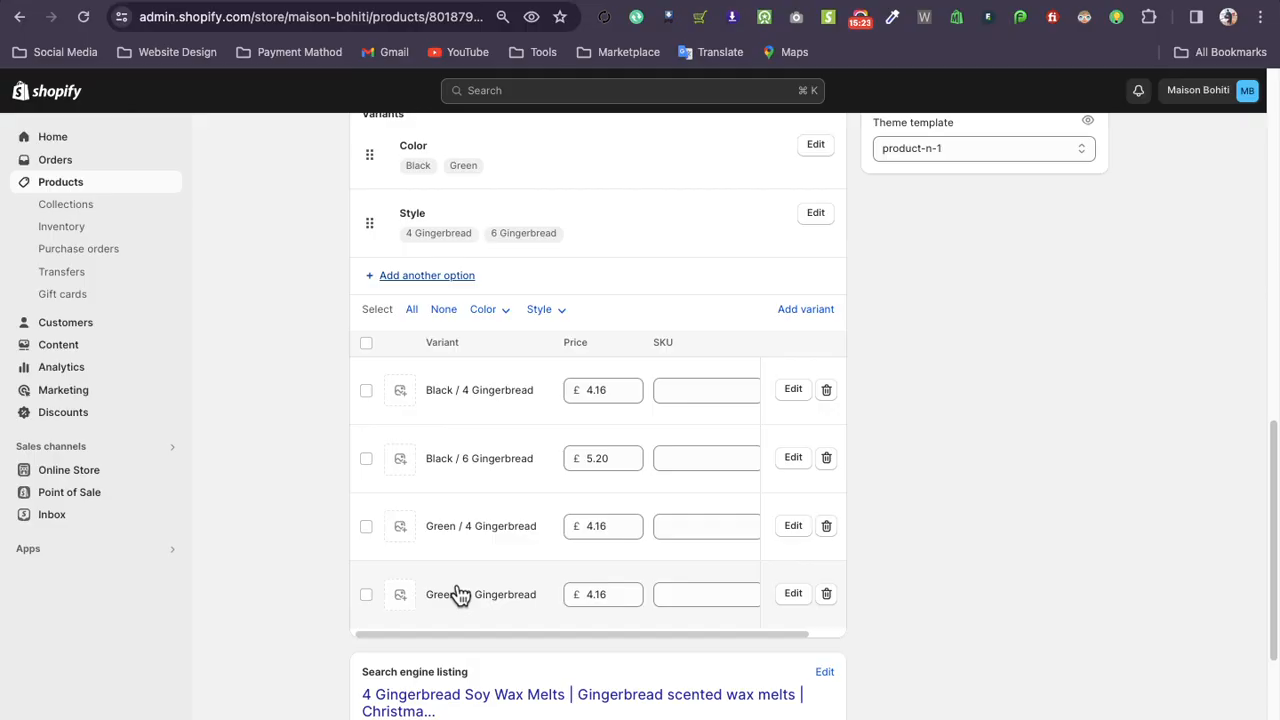
Set the gingerbread wax melts product's theme template to Default product and save the product
scroll(453, 586, "up", 1)
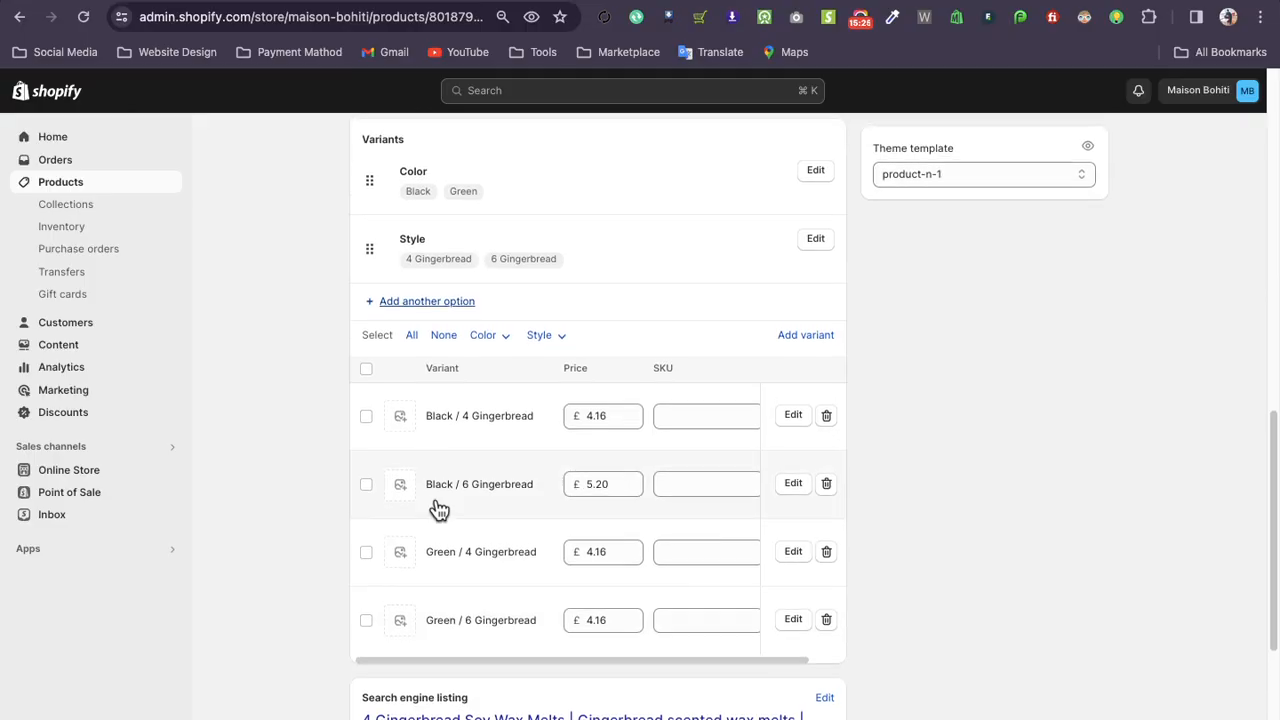
scroll(440, 510, "up", 1)
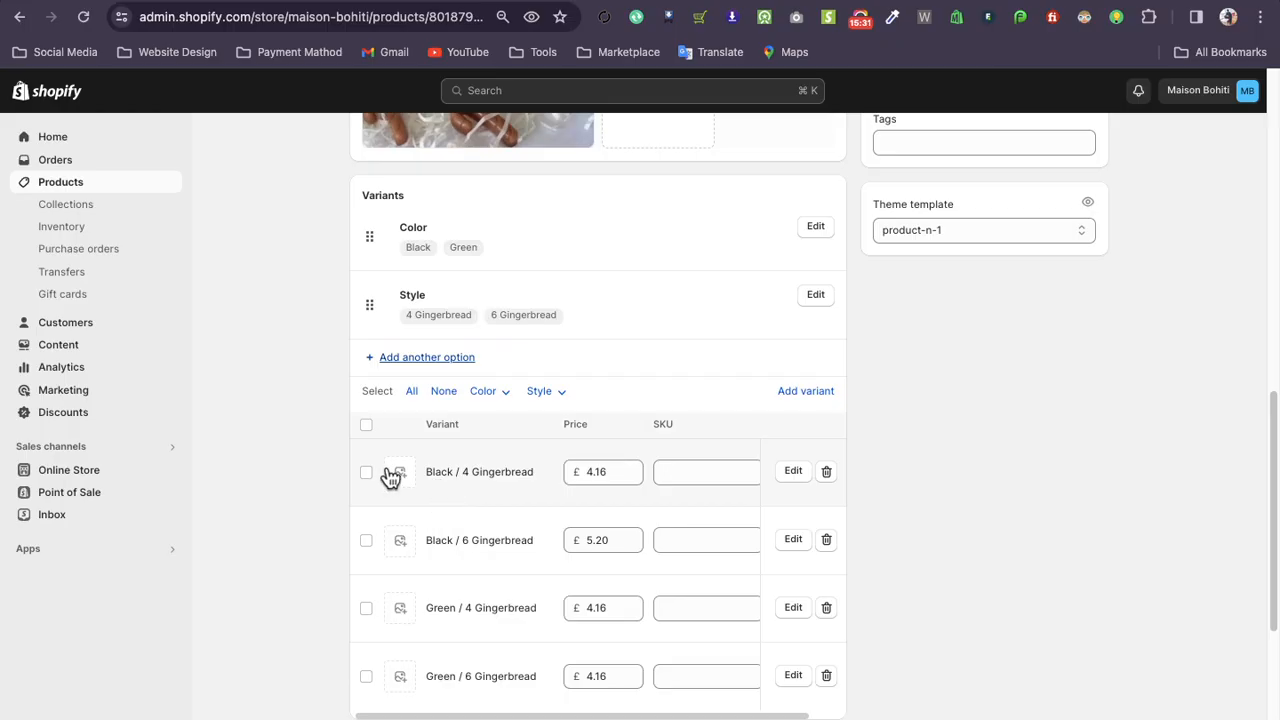
scroll(278, 401, "up", 2)
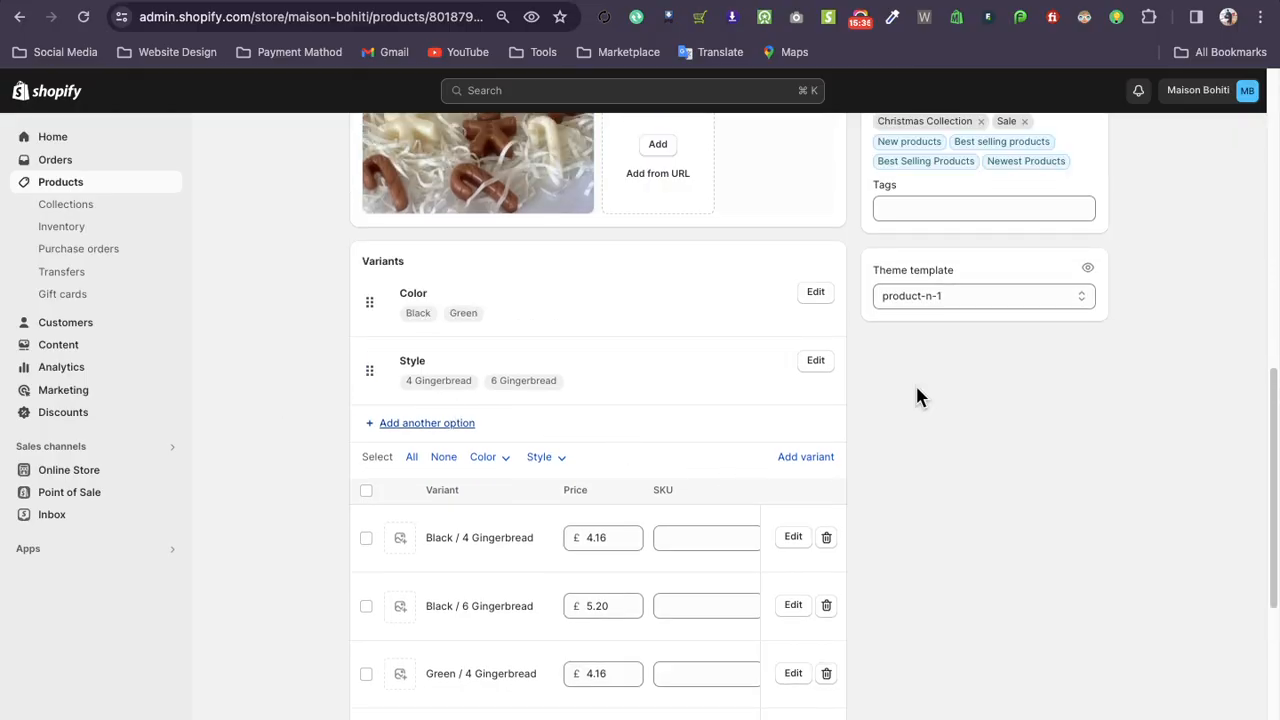
left_click(920, 303)
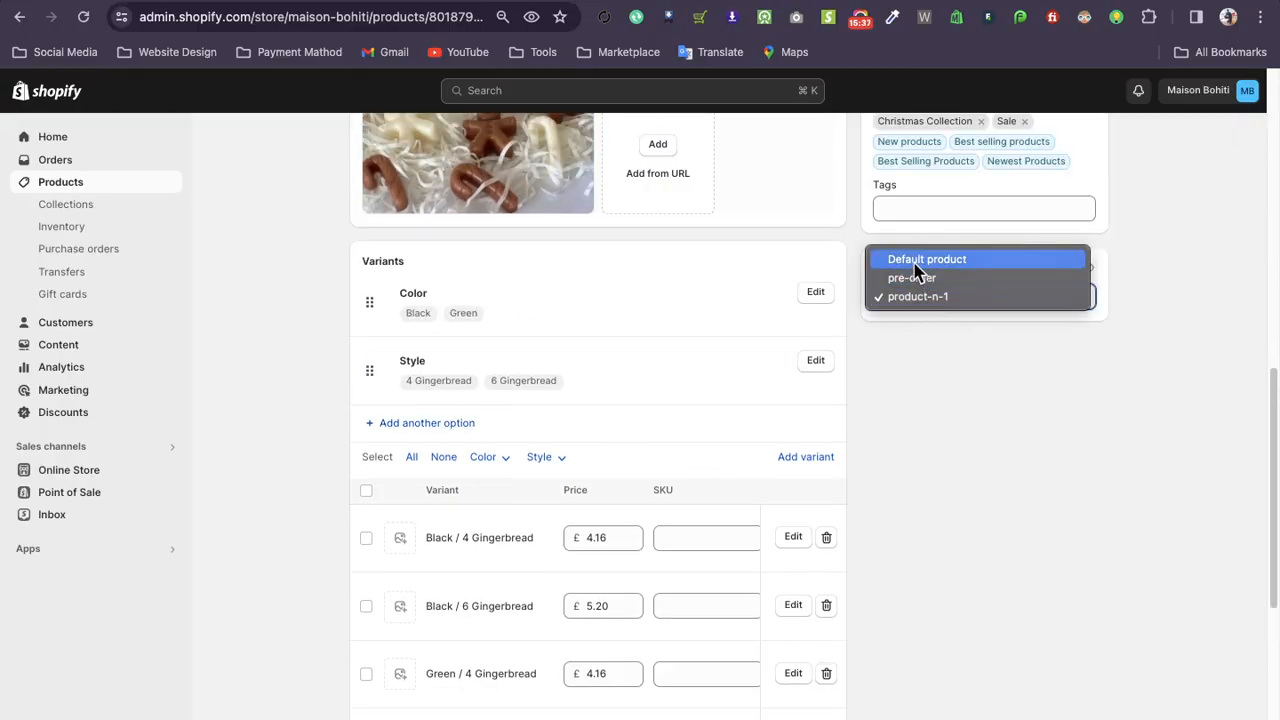
left_click(914, 262)
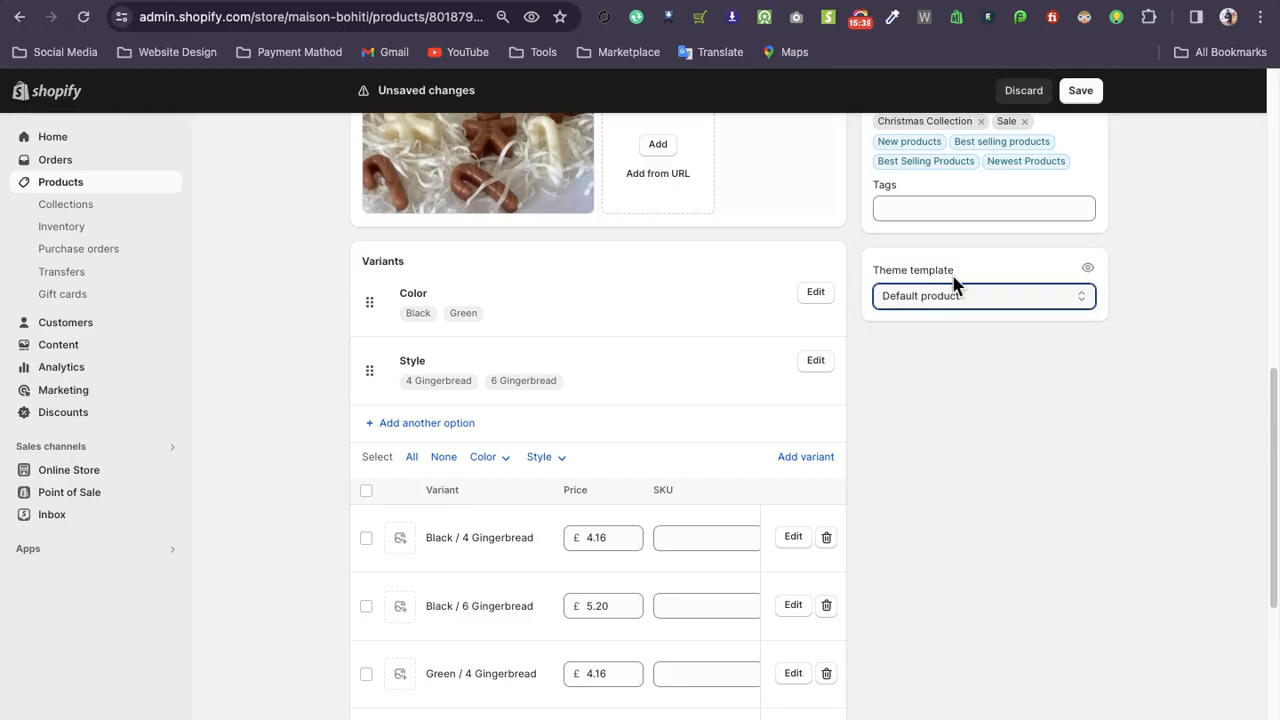
left_click(1081, 92)
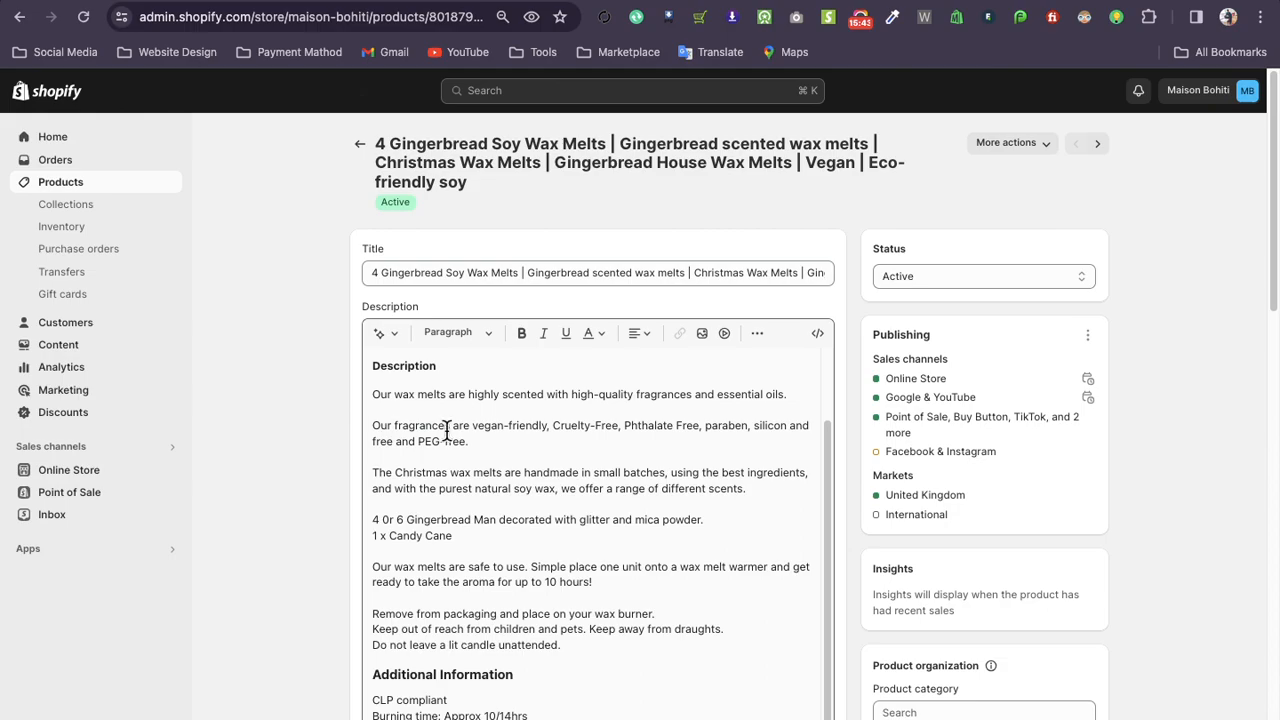
scroll(309, 455, "down", 9)
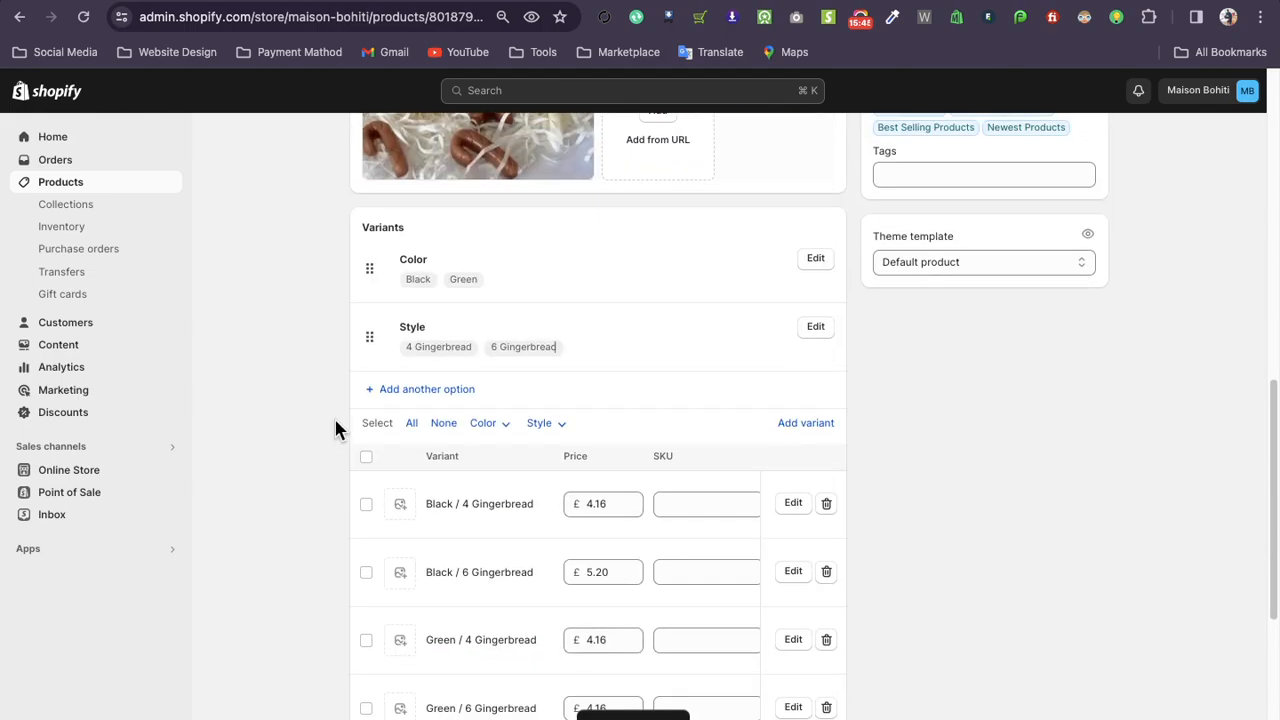
left_click(416, 390)
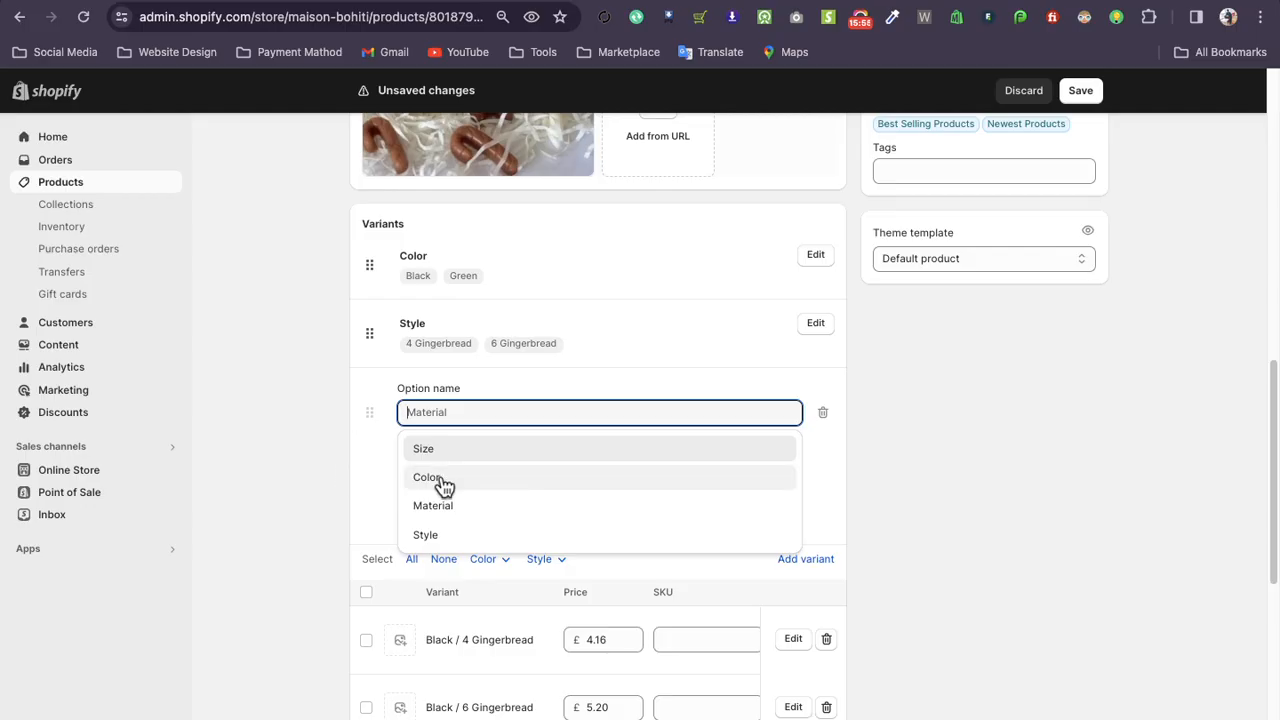
left_click(346, 462)
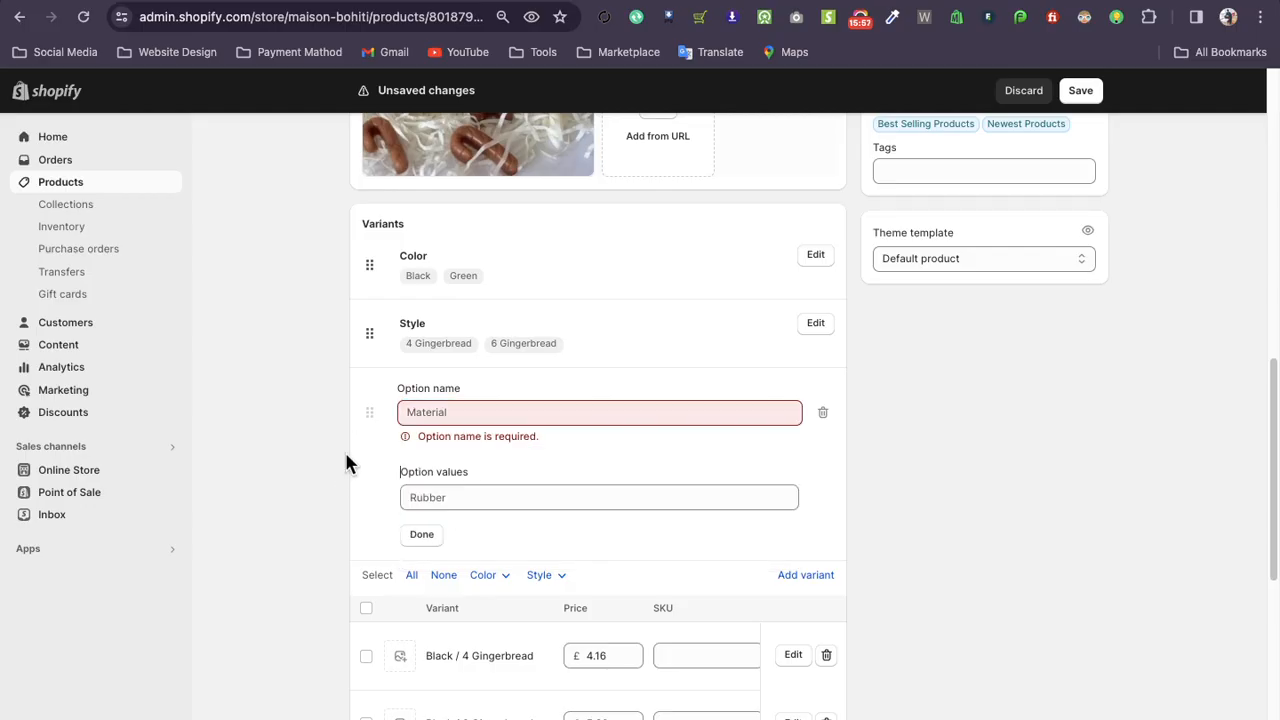
left_click(823, 414)
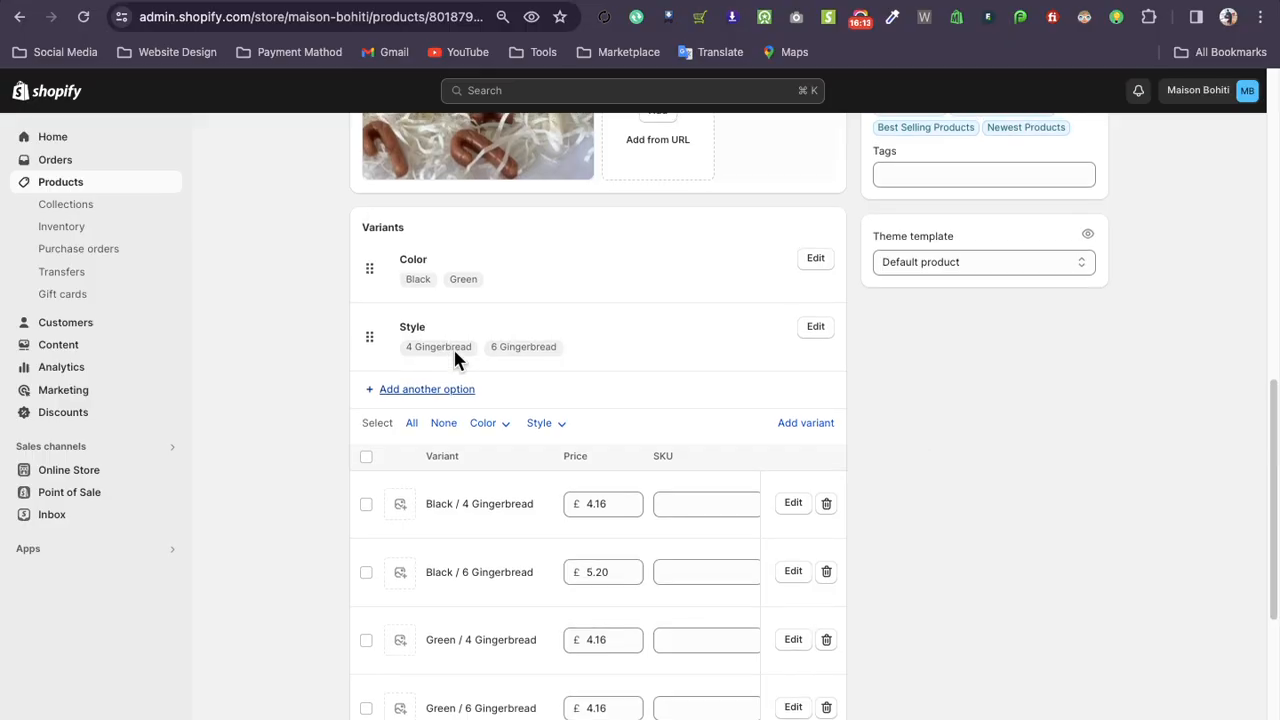
Preview the product in the storefront and try the green color and 6 Gingerbread style options
scroll(480, 400, "up", 5)
scroll(885, 347, "up", 6)
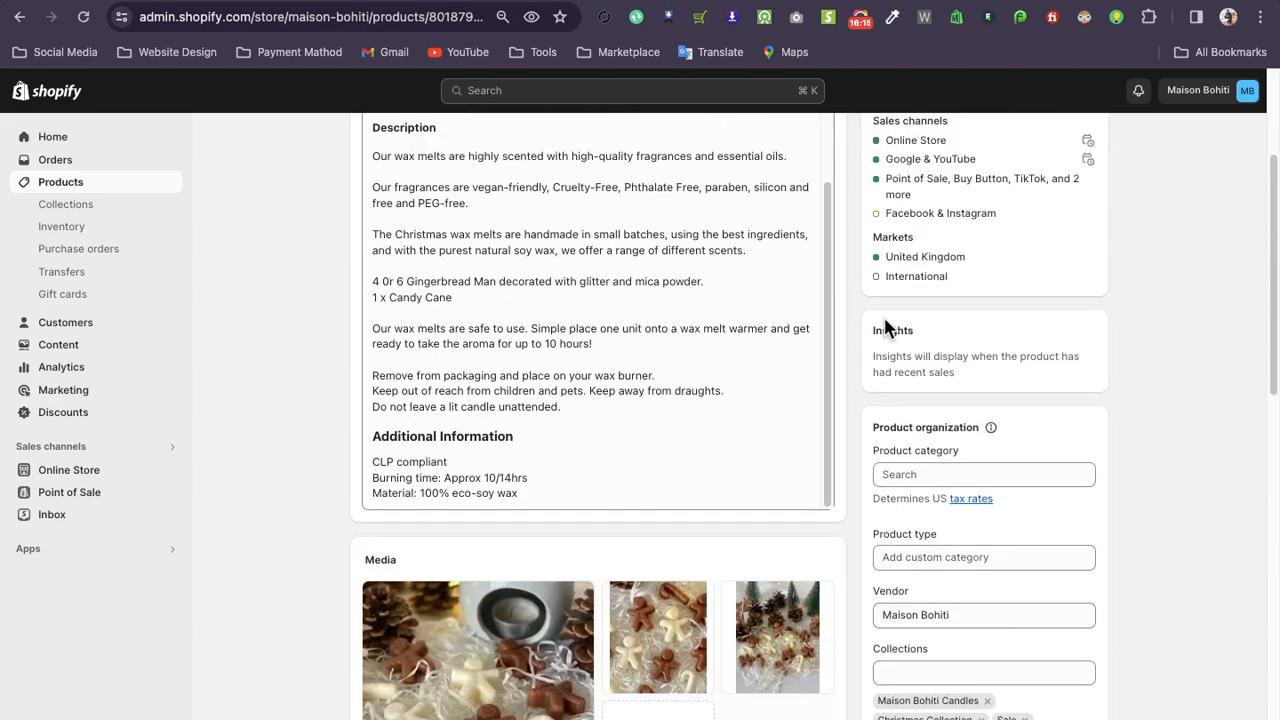
left_click(1037, 148)
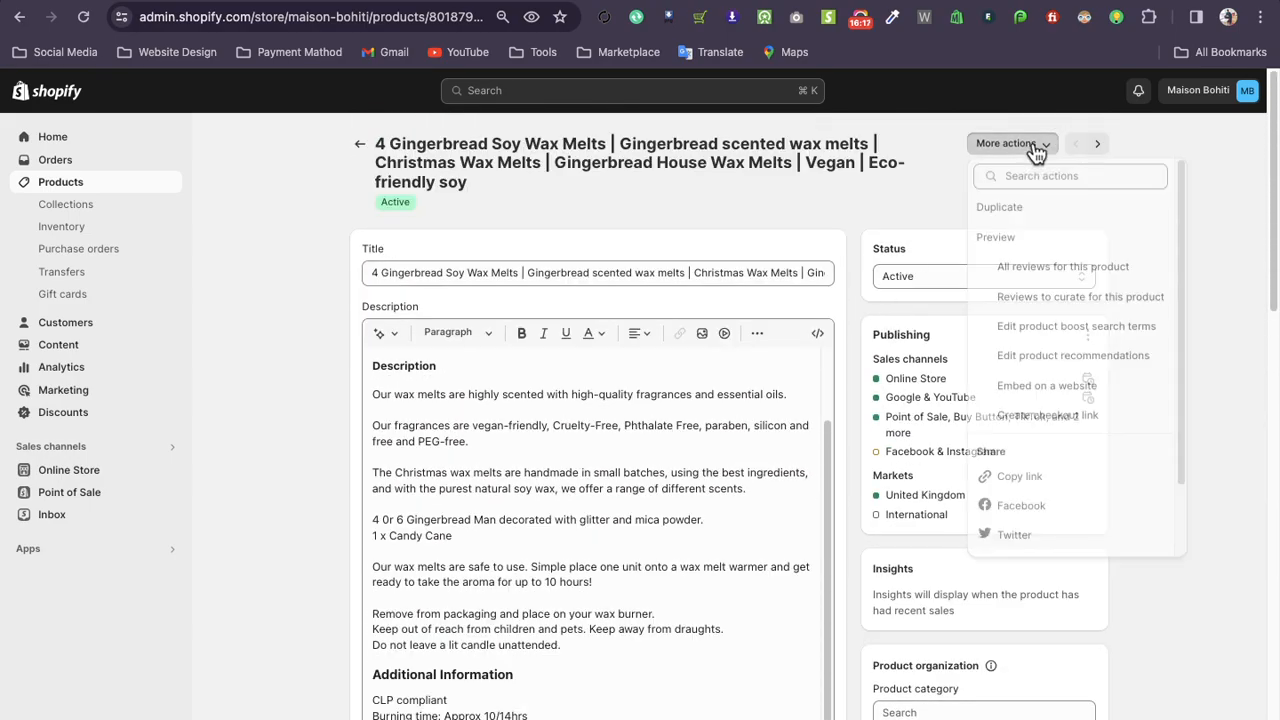
left_click(983, 236)
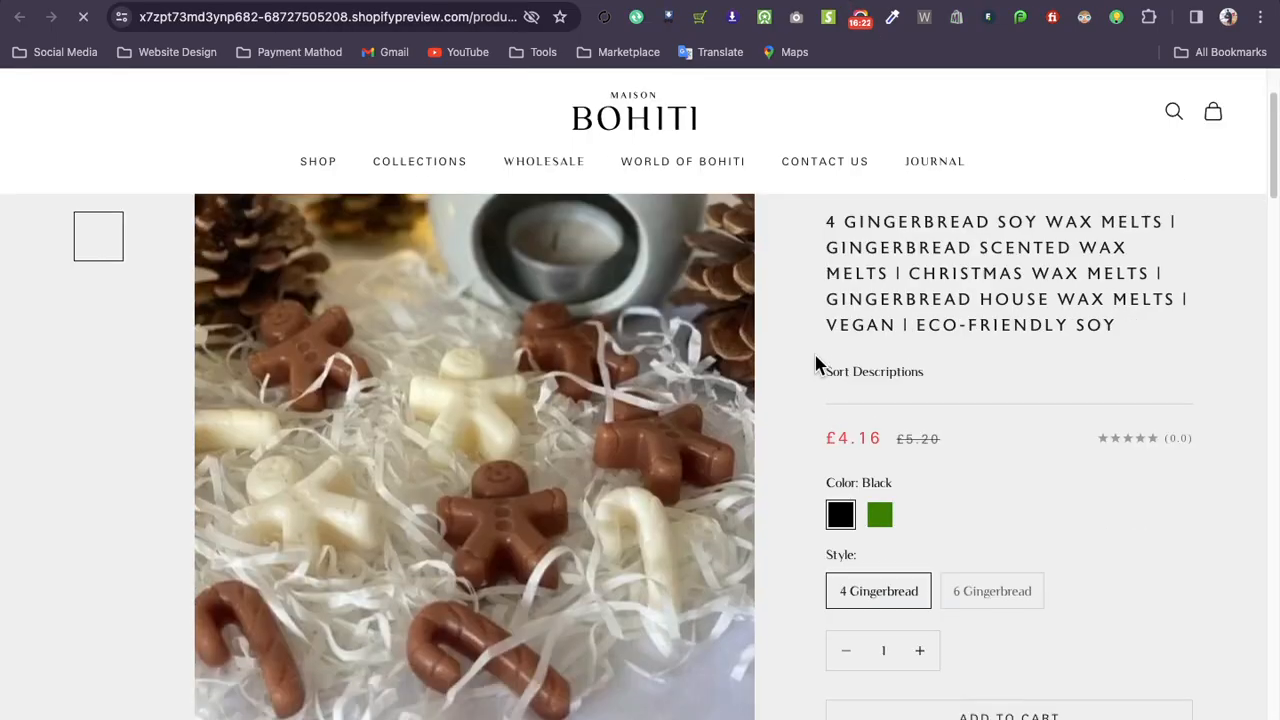
scroll(886, 523, "down", 1)
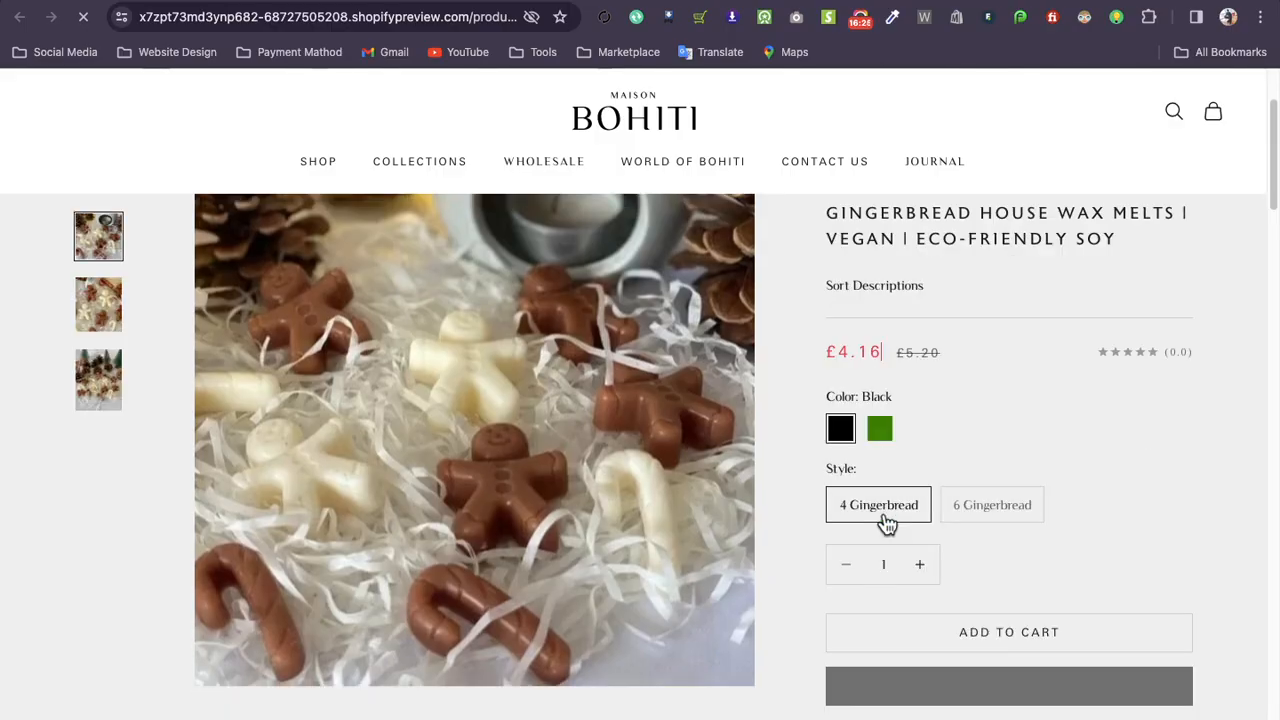
left_click(879, 436)
left_click(977, 518)
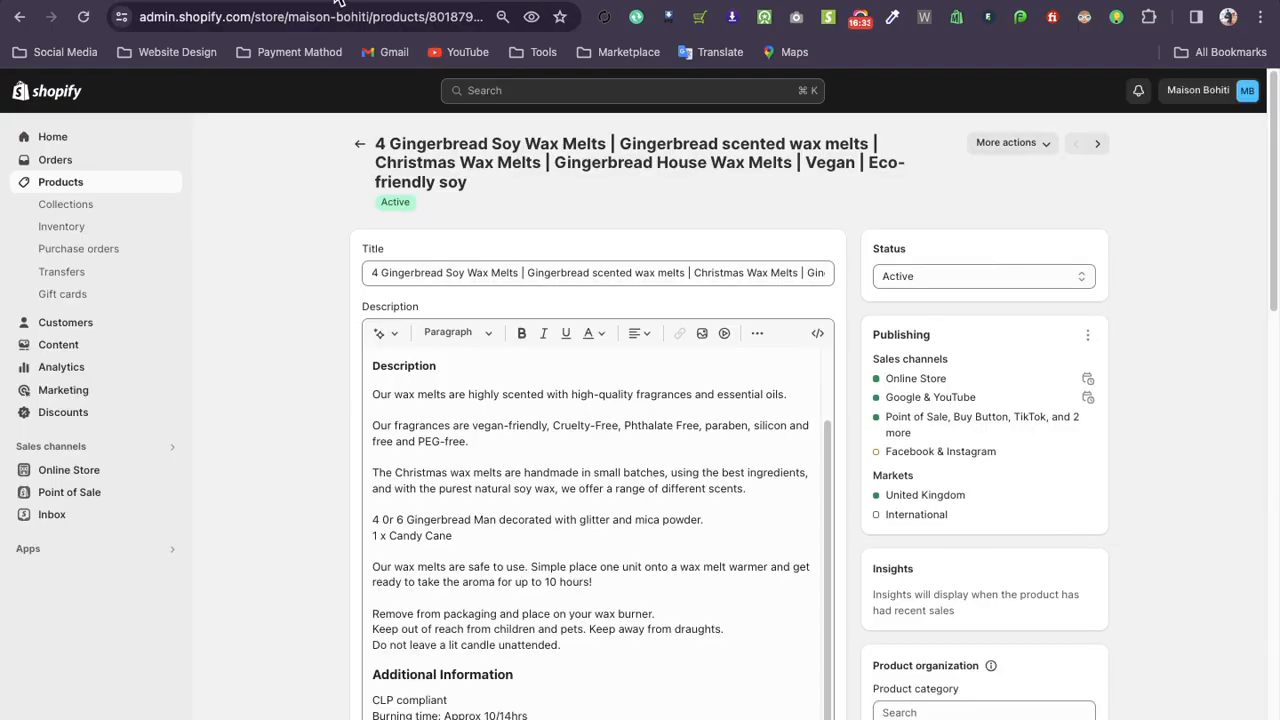
Return to the product editor, review the variants and search engine listing, and open the Sort Descriptions metafield
scroll(394, 487, "down", 2)
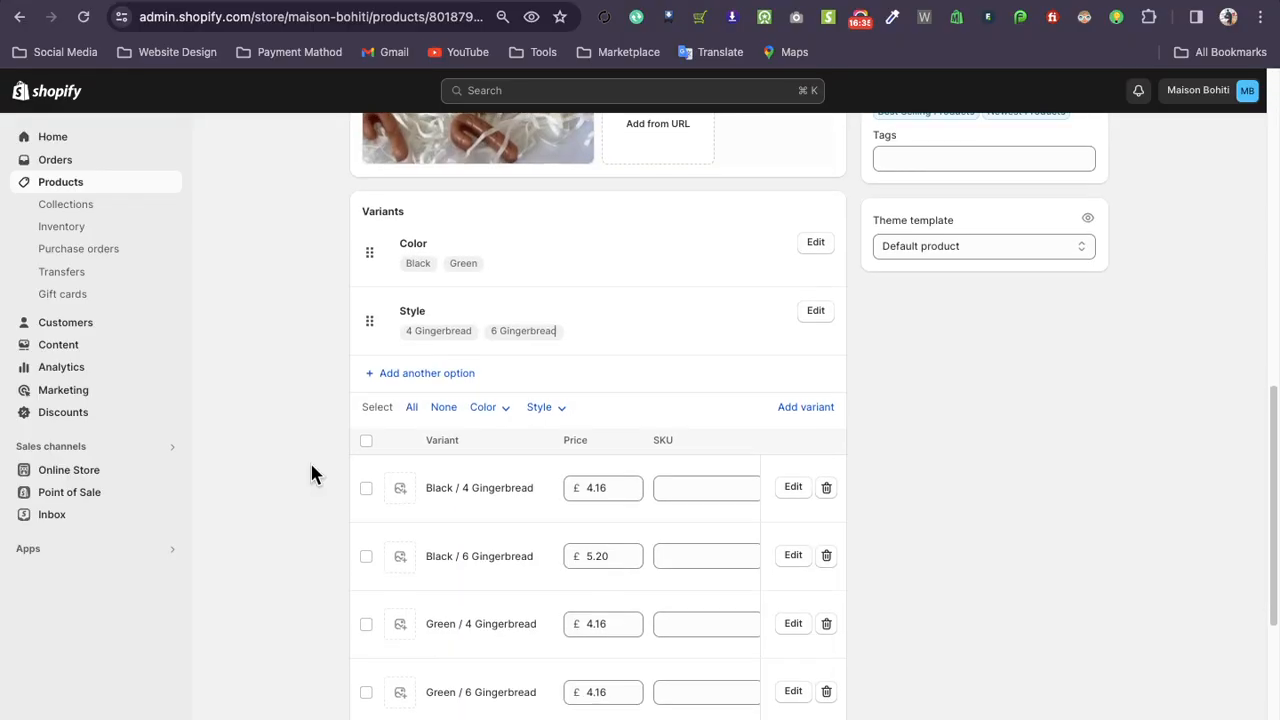
scroll(541, 374, "down", 1)
scroll(541, 374, "down", 5)
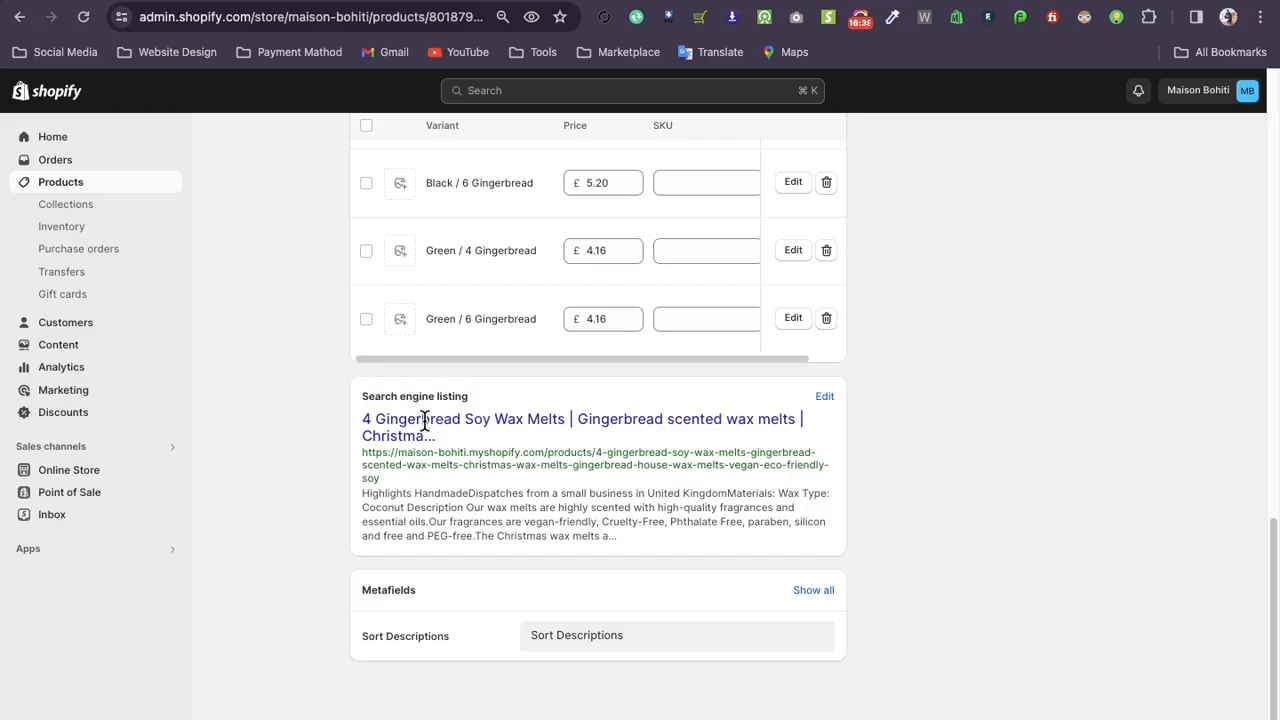
left_click_drag(469, 397, 342, 388)
left_click(334, 395)
left_click_drag(414, 591, 362, 590)
left_click(634, 651)
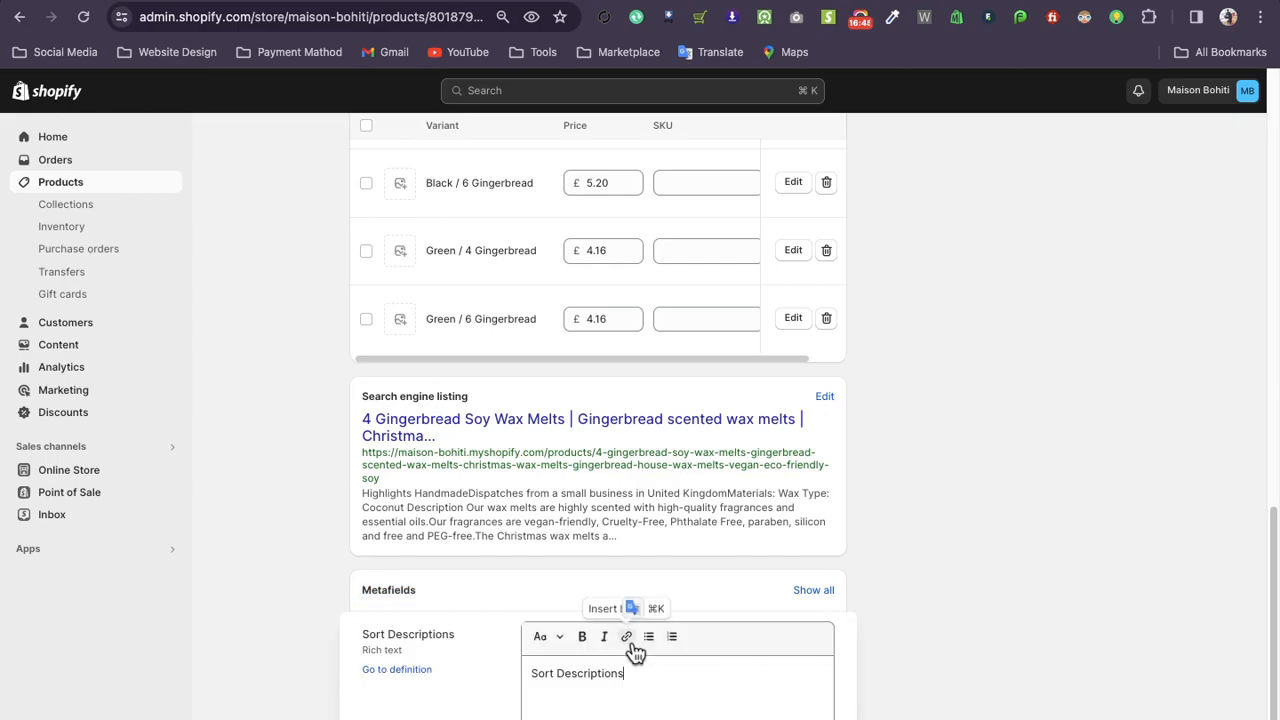
scroll(639, 662, "down", 1)
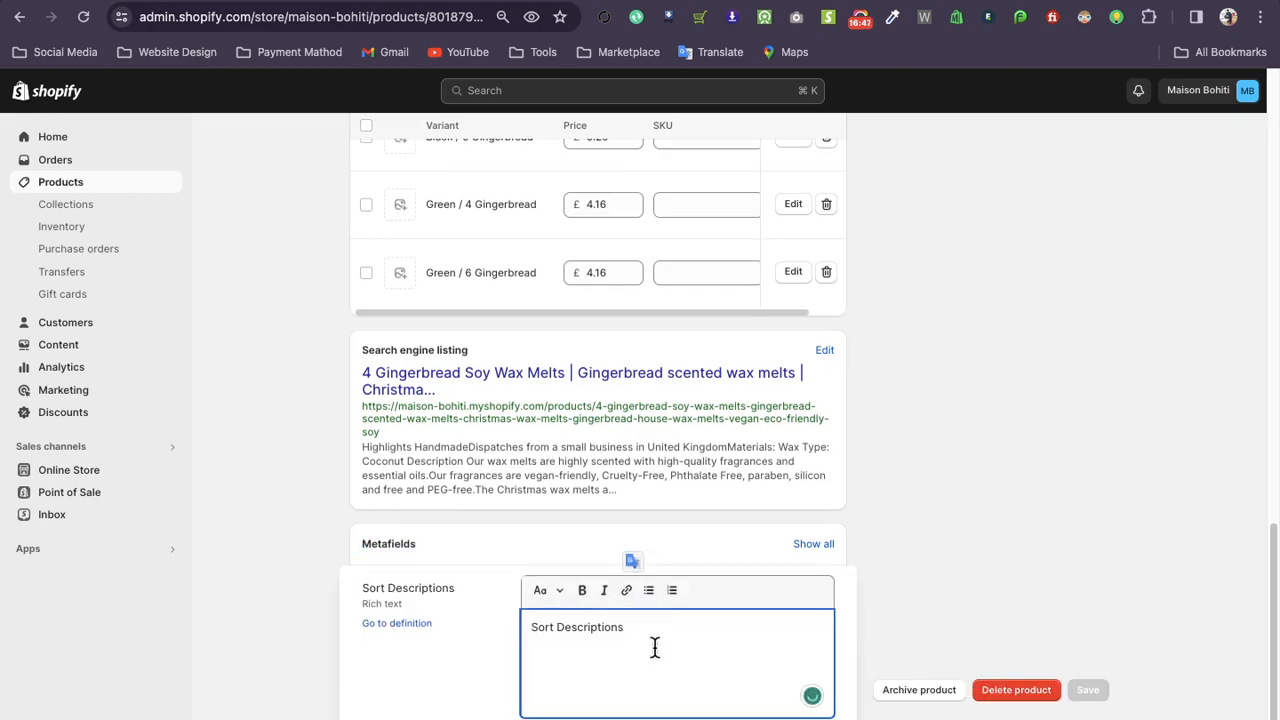
Go back to the product organization settings and review the product category list, product type field and vendor choice Maison Bohiti
scroll(954, 481, "up", 5)
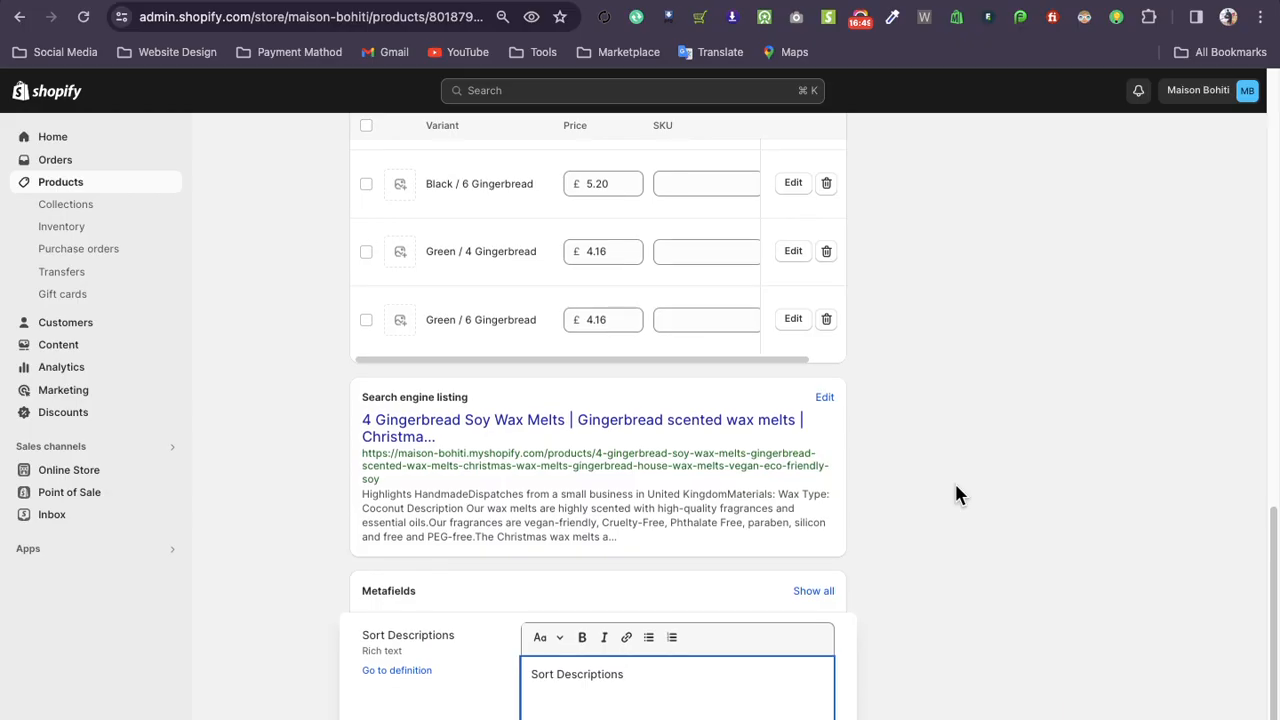
scroll(953, 487, "up", 5)
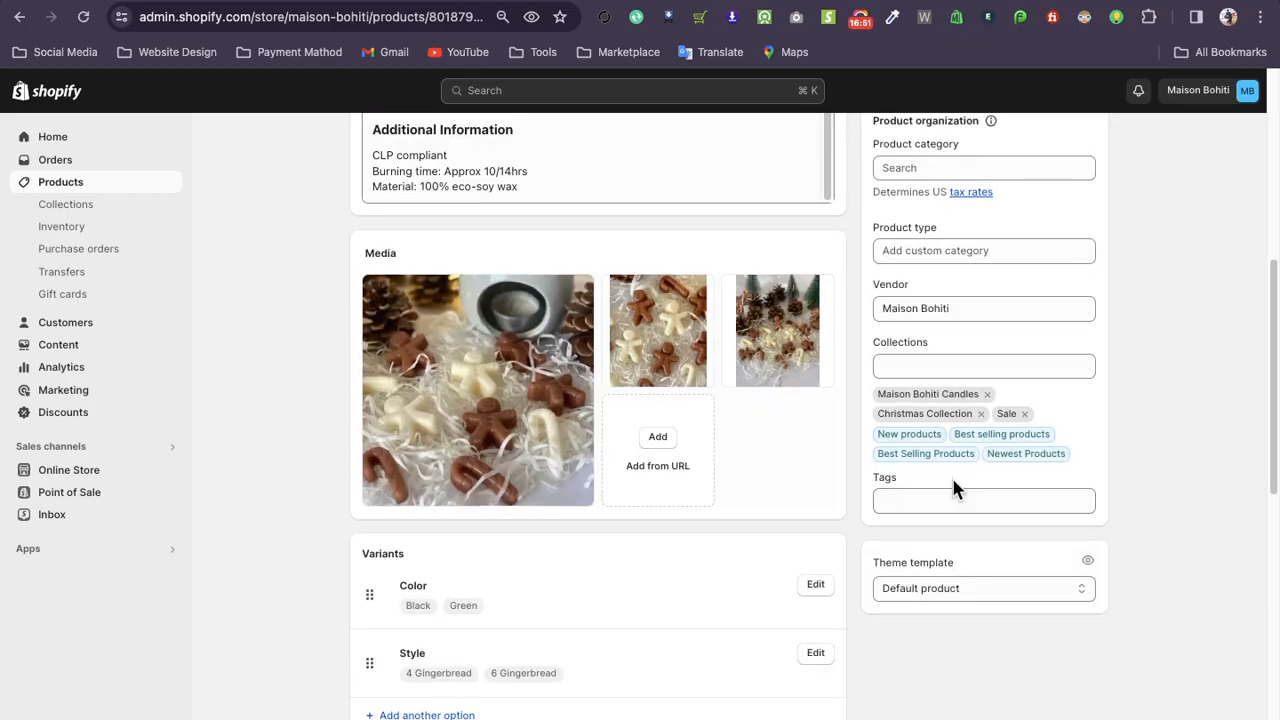
scroll(630, 420, "up", 1)
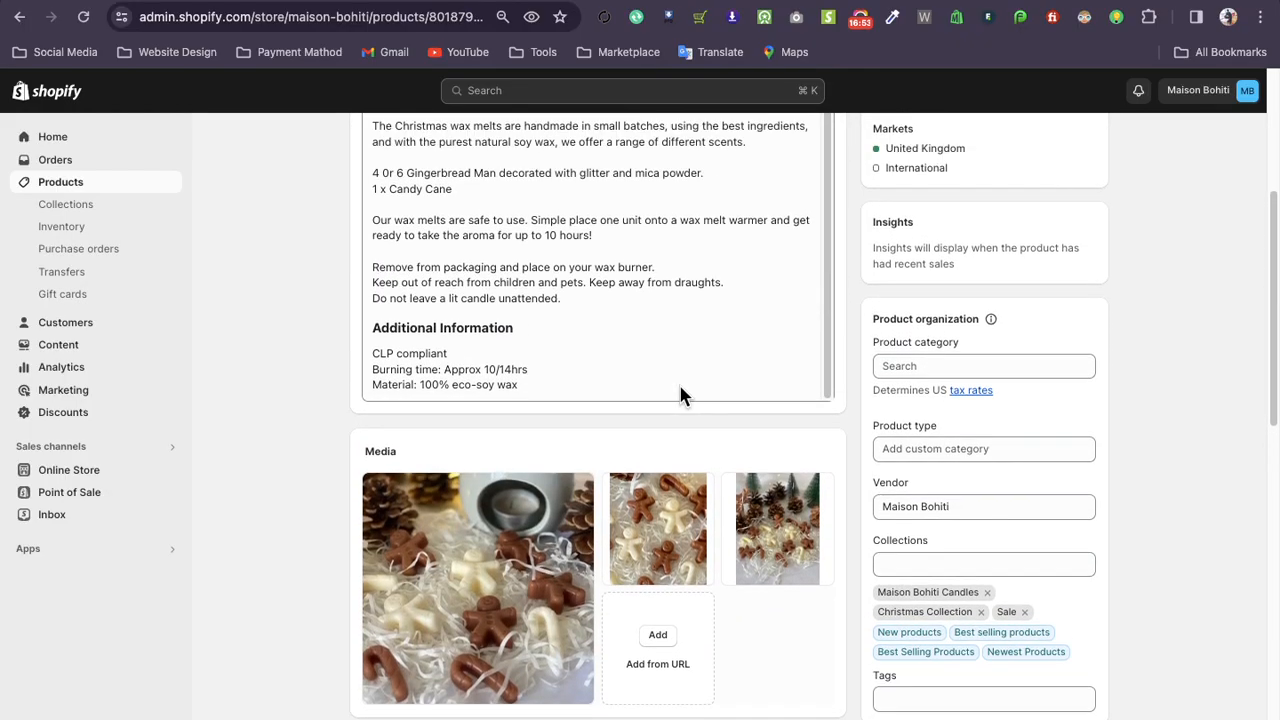
left_click(898, 367)
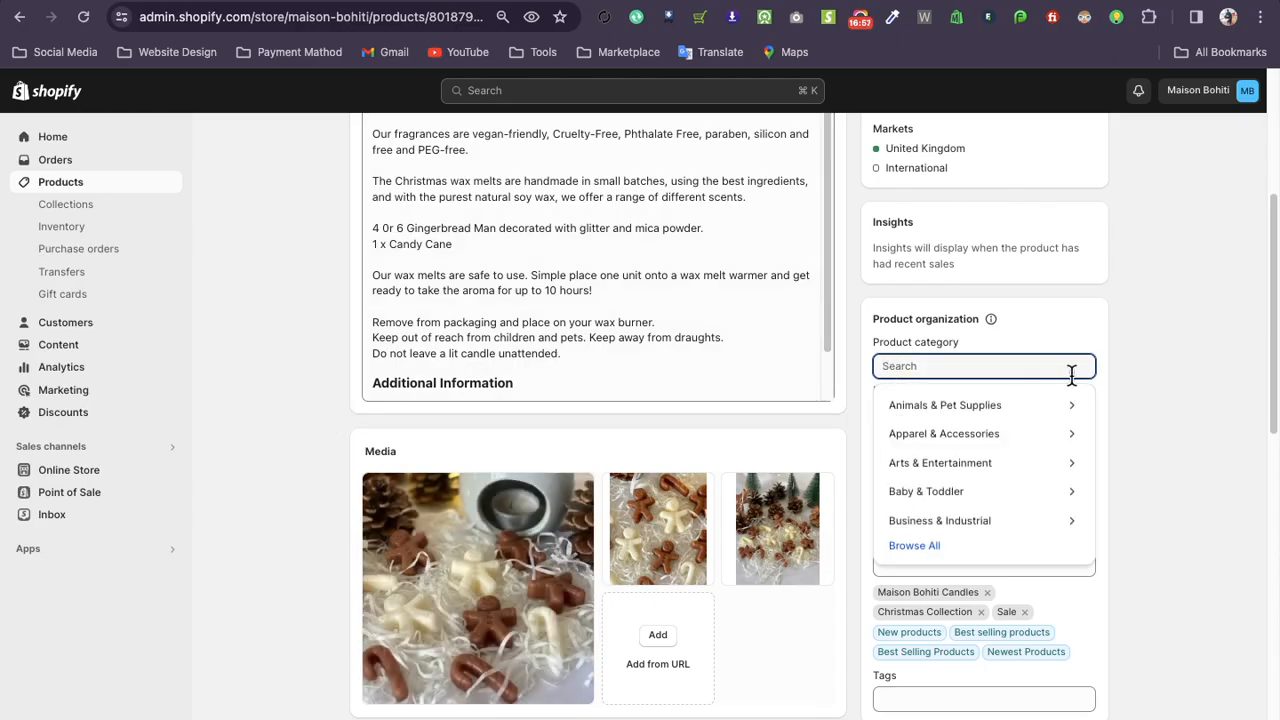
left_click(1224, 386)
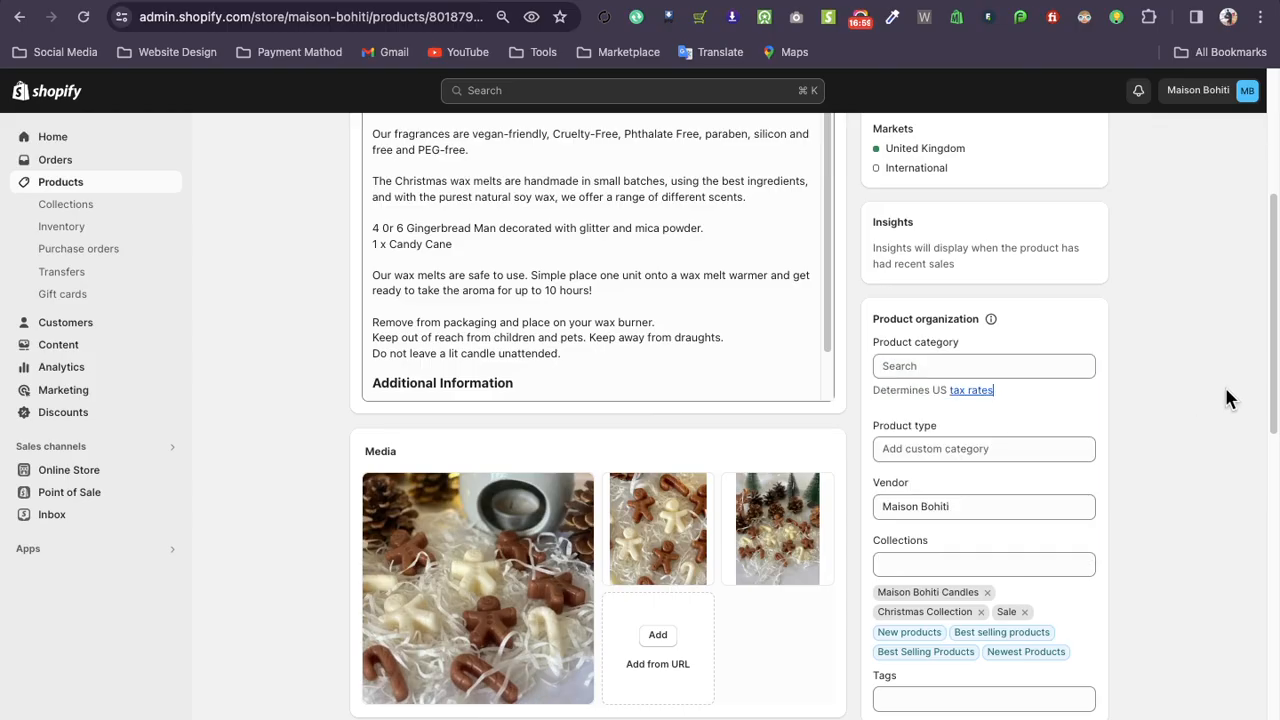
left_click(940, 451)
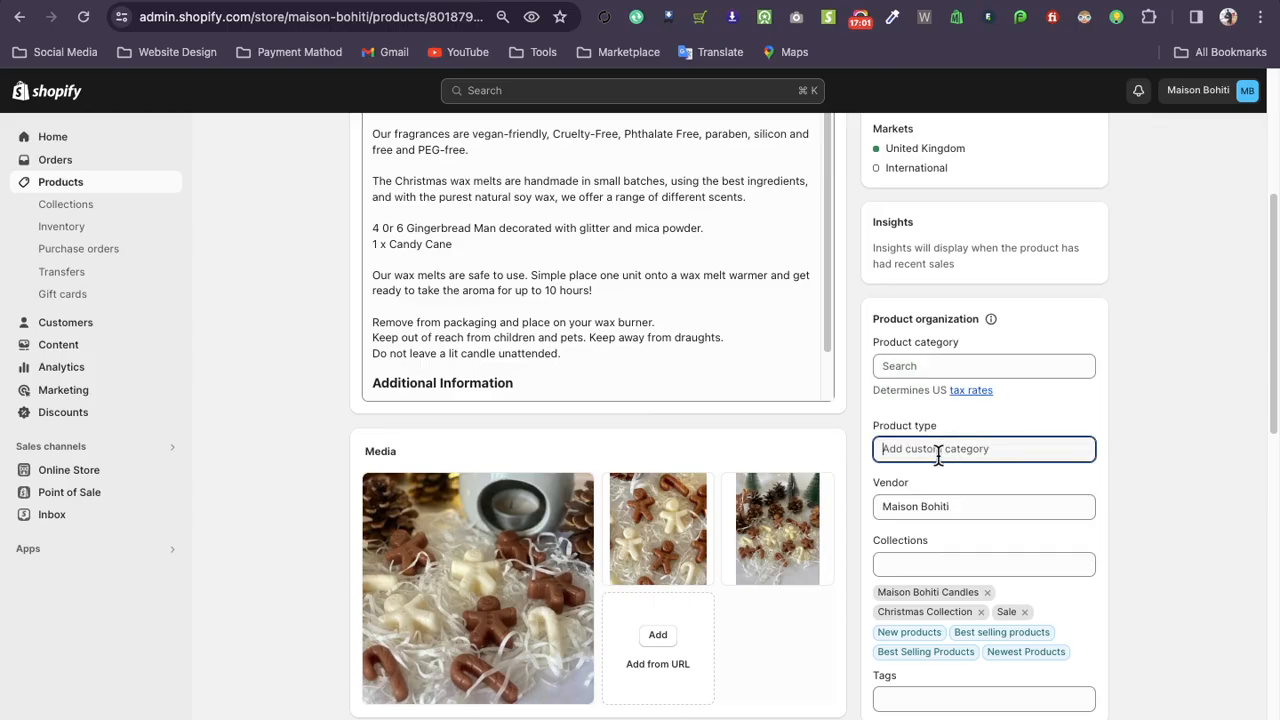
scroll(938, 455, "down", 1)
left_click(970, 465)
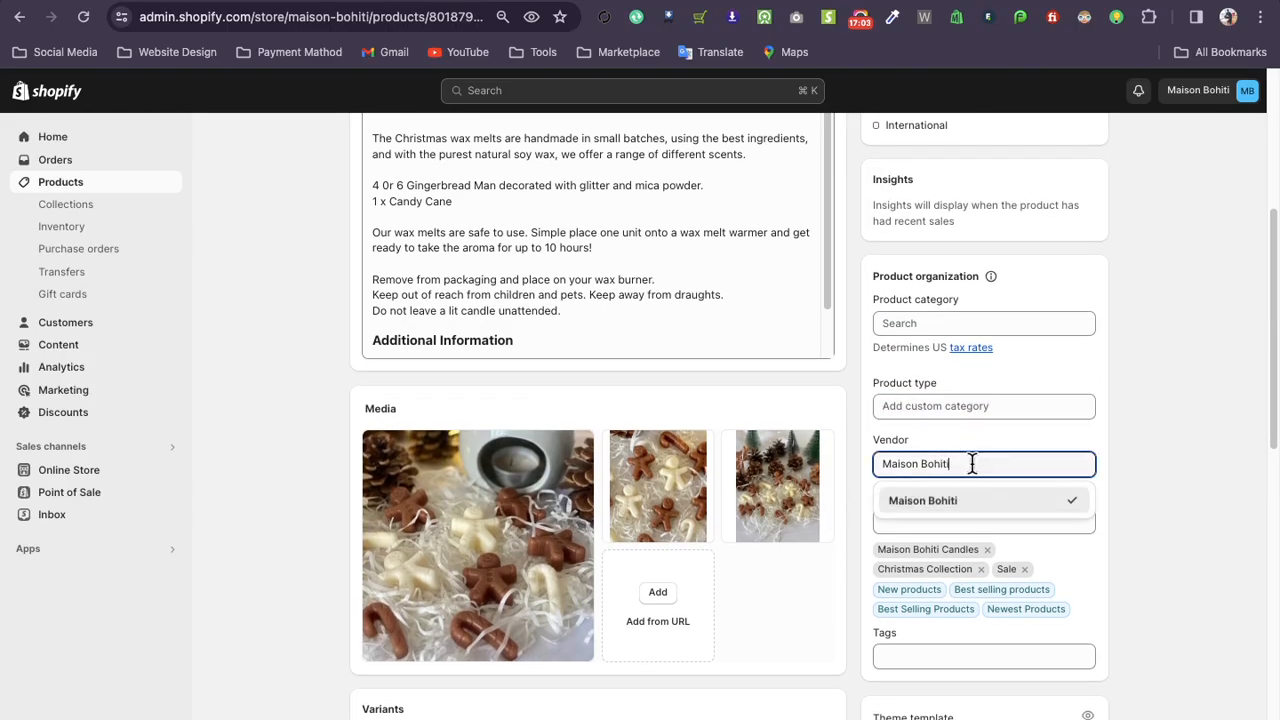
left_click(963, 505)
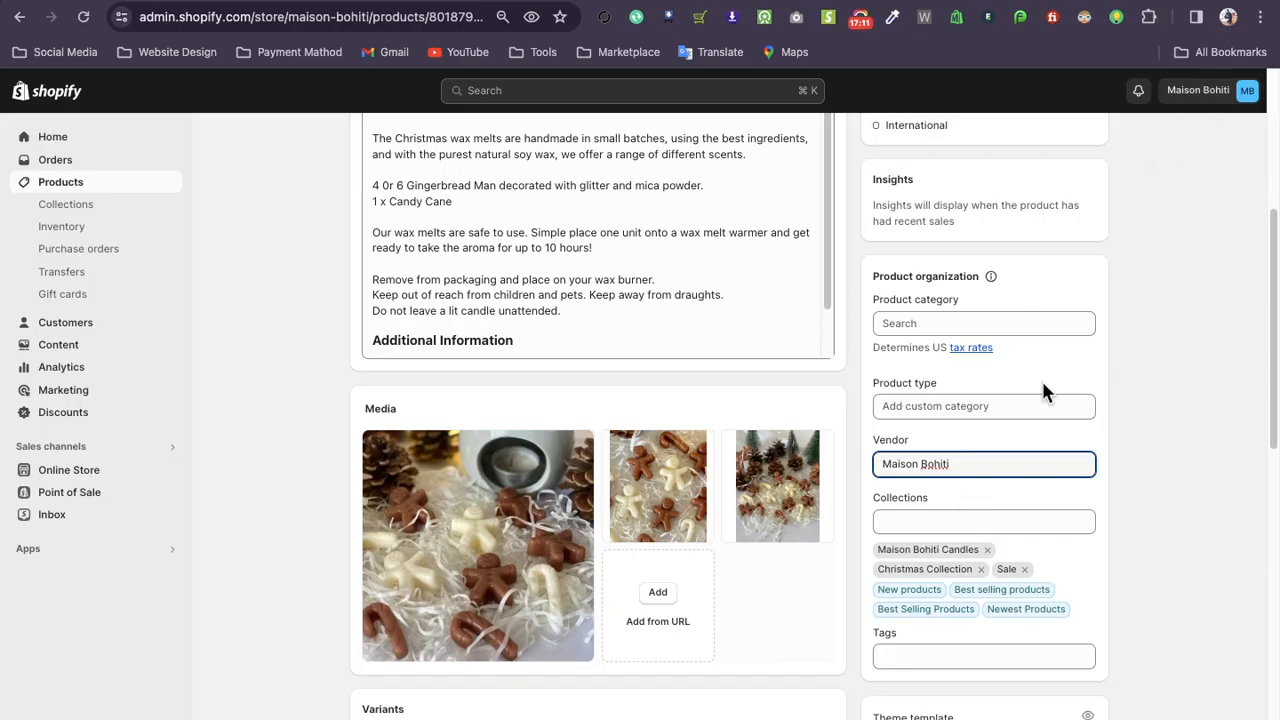
Review the product's collection choices and highlight its automated collections, such as New products and Newest Products, and open the store's Collections list
scroll(960, 491, "down", 1)
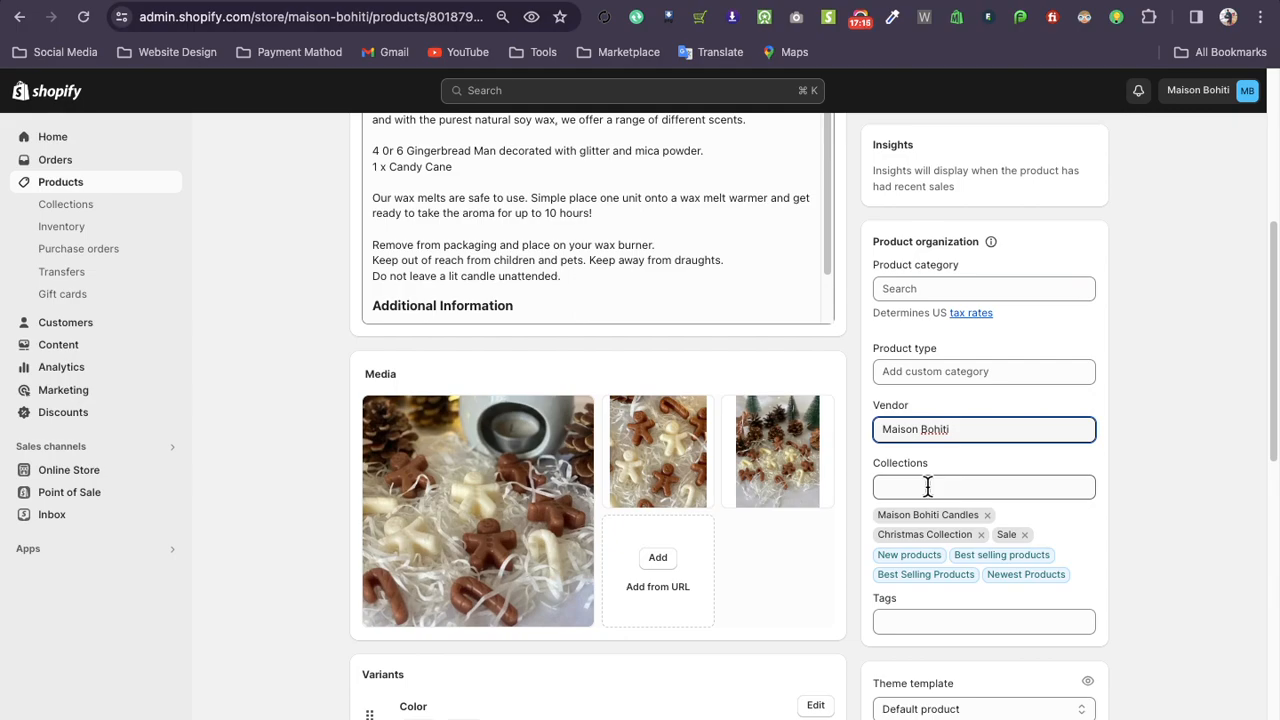
left_click(928, 486)
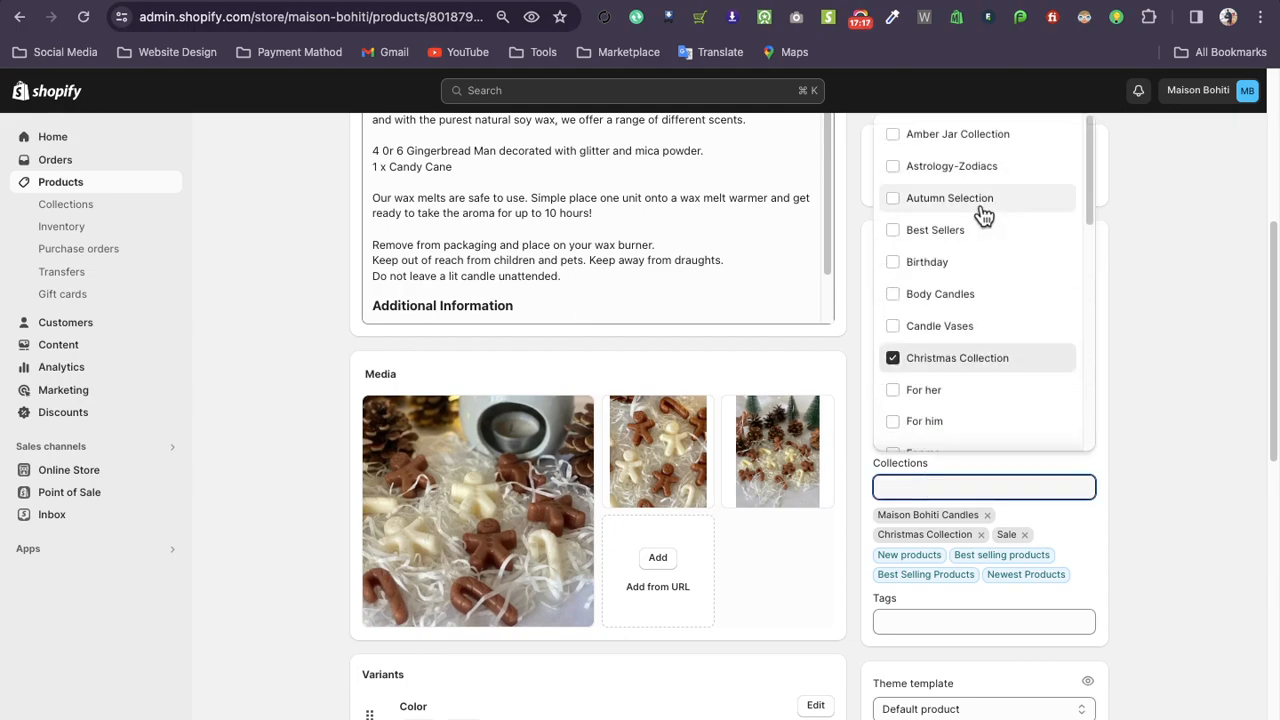
scroll(1146, 552, "down", 1)
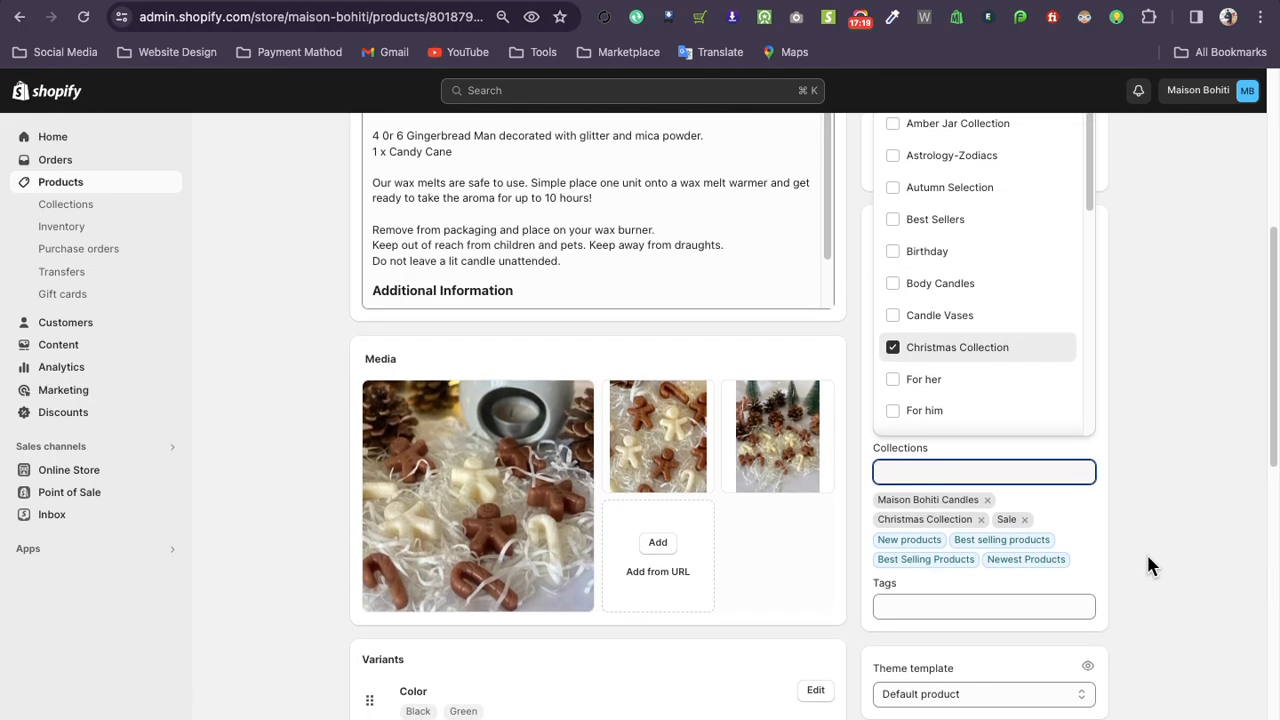
left_click(868, 478)
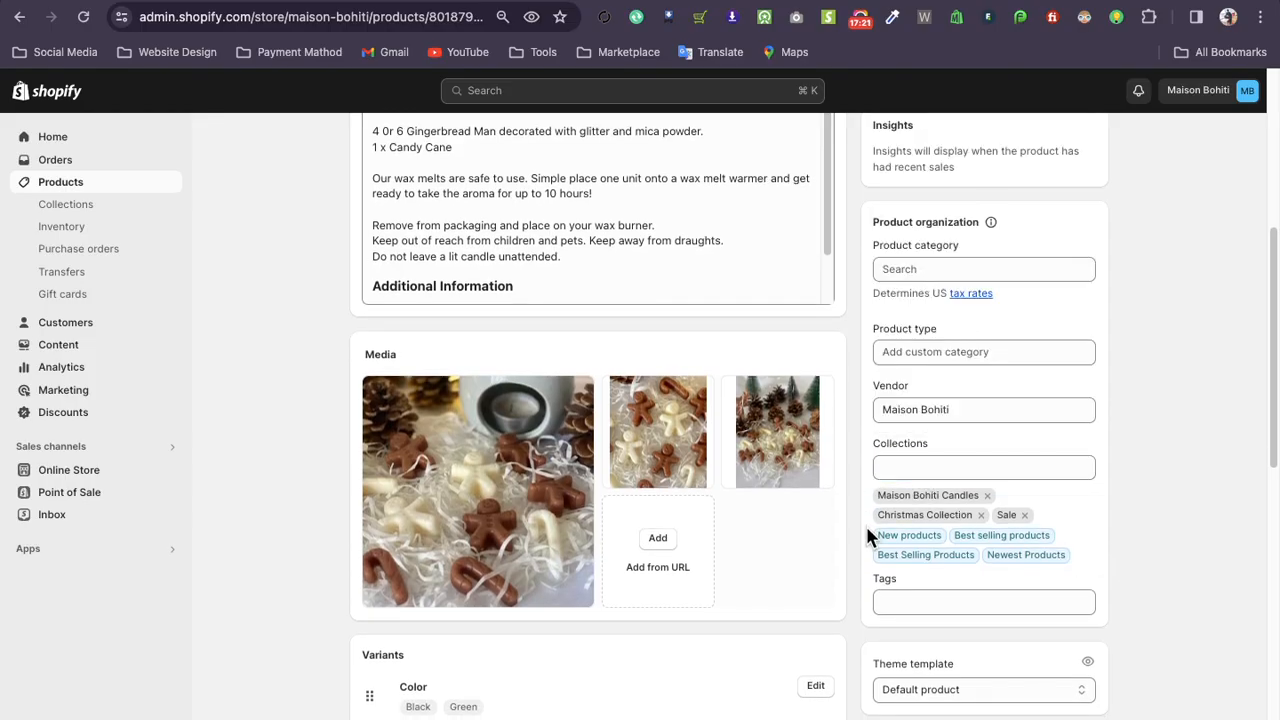
left_click_drag(868, 541, 930, 580)
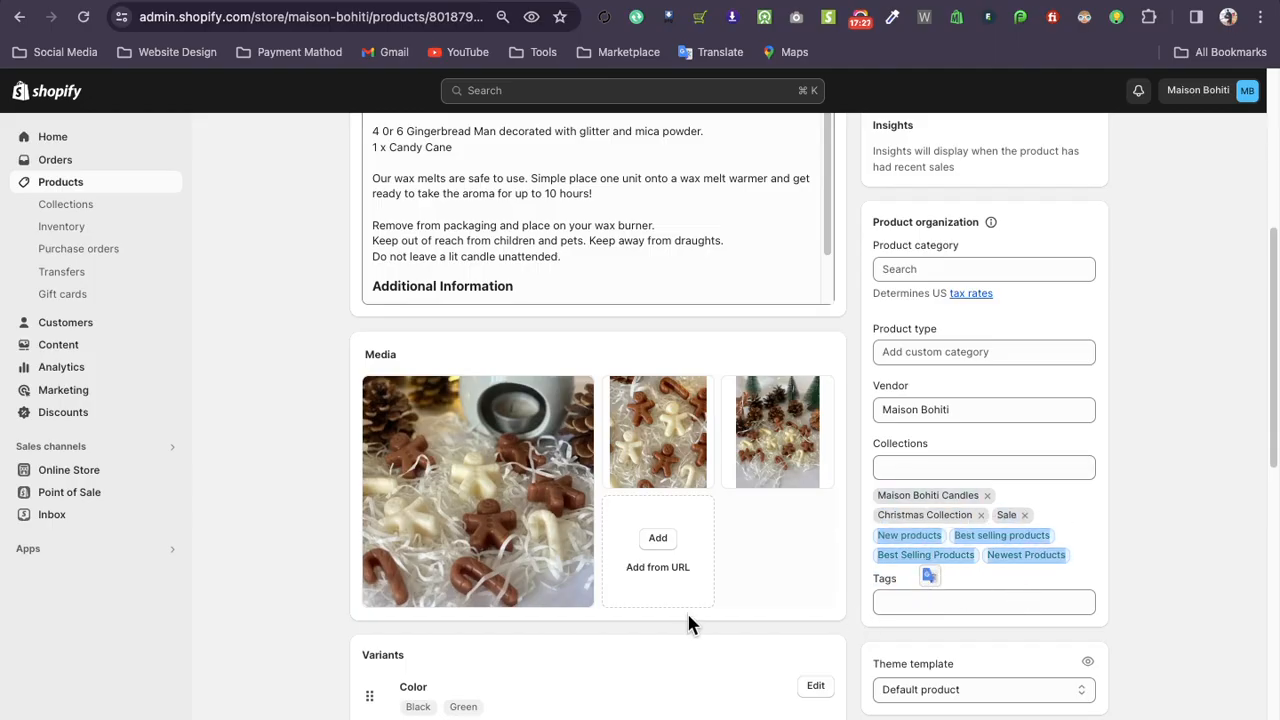
left_click(187, 247)
left_click(86, 210)
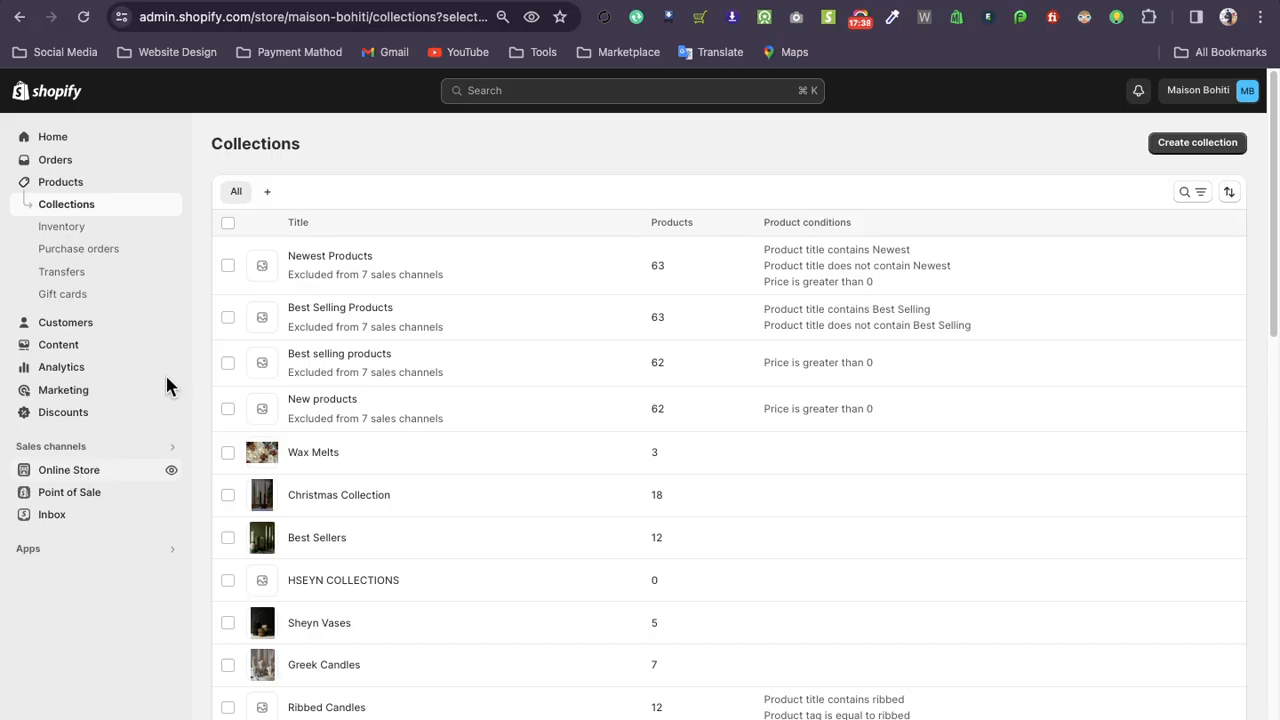
Open Canva in a new browser tab and log in with a Google account
key("super+t")
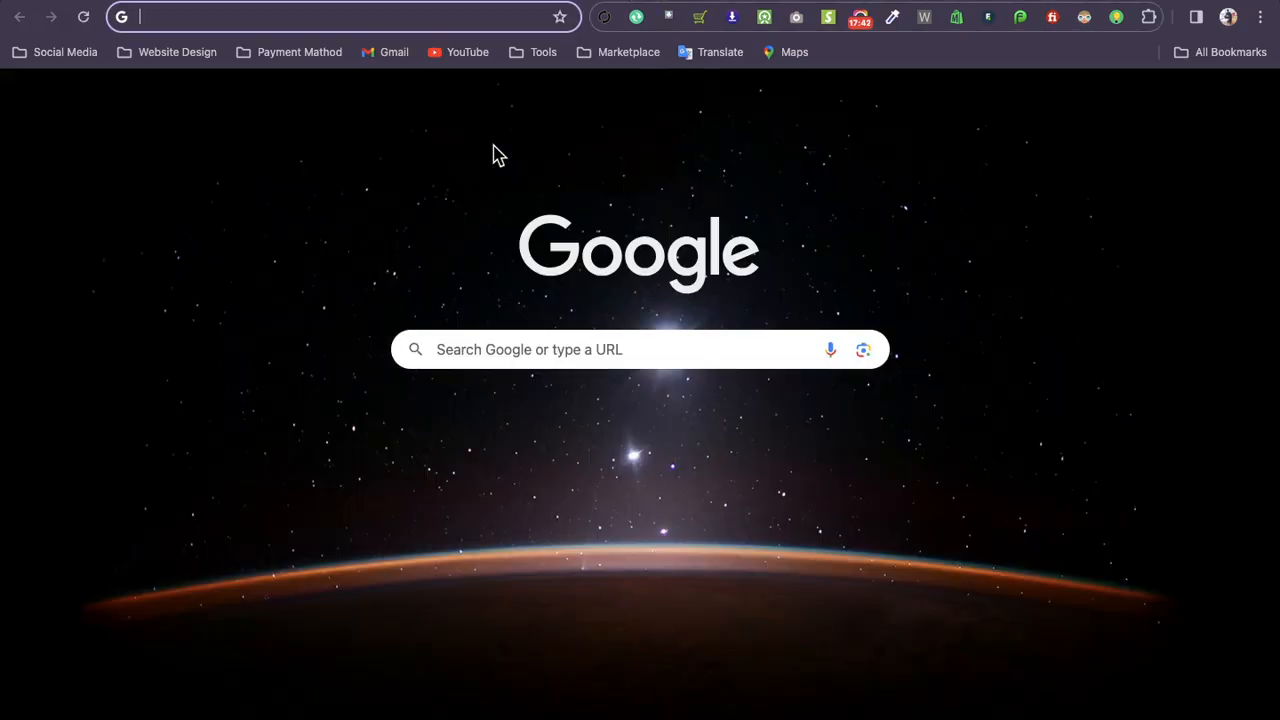
left_click(494, 147)
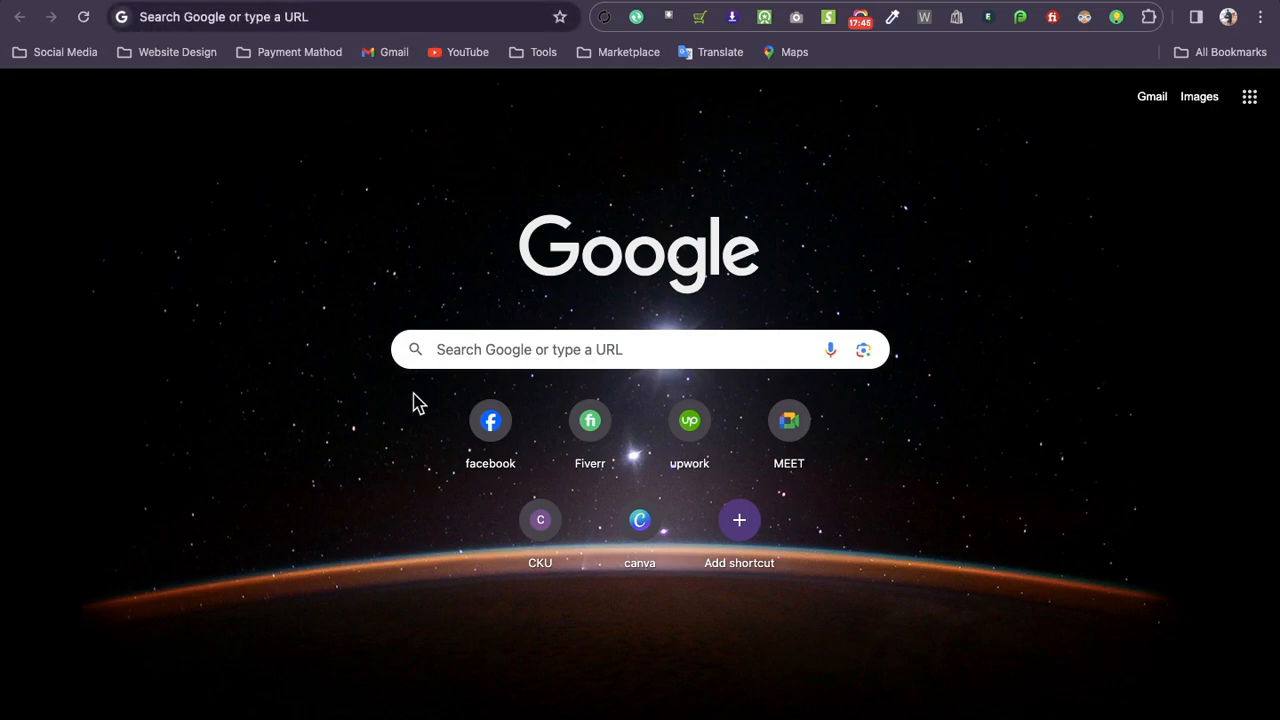
left_click(638, 527)
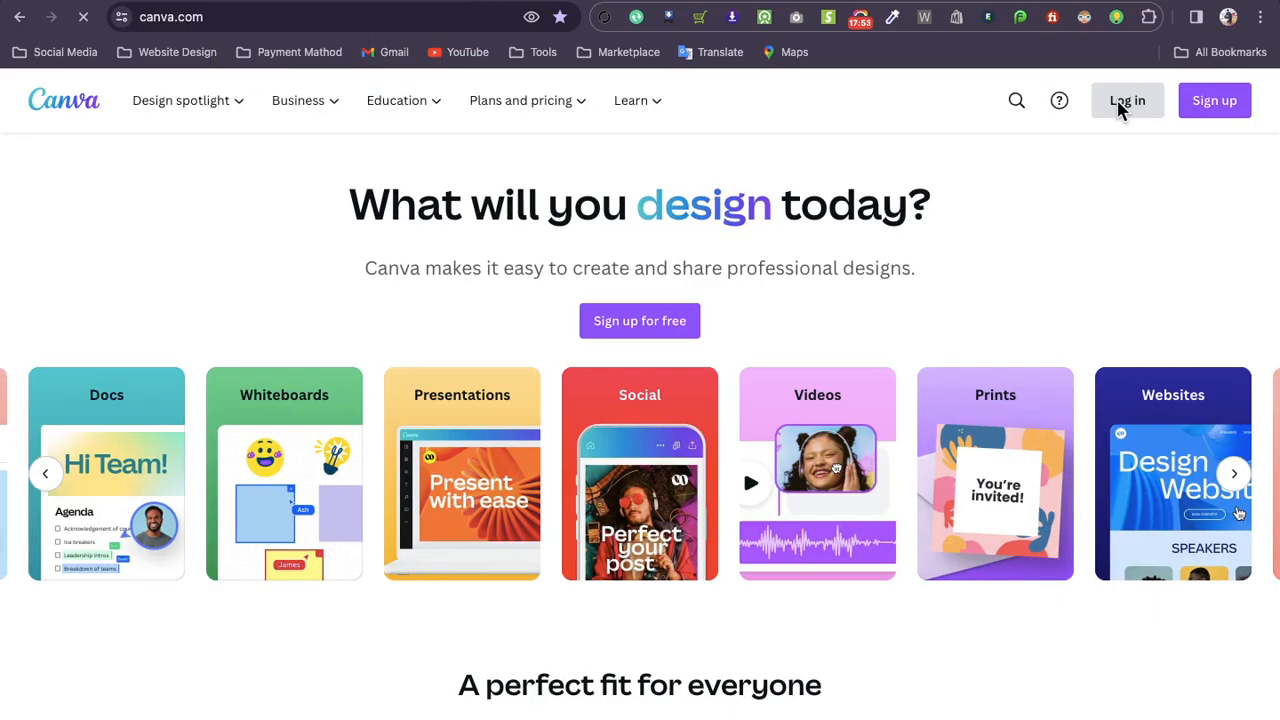
left_click(1117, 101)
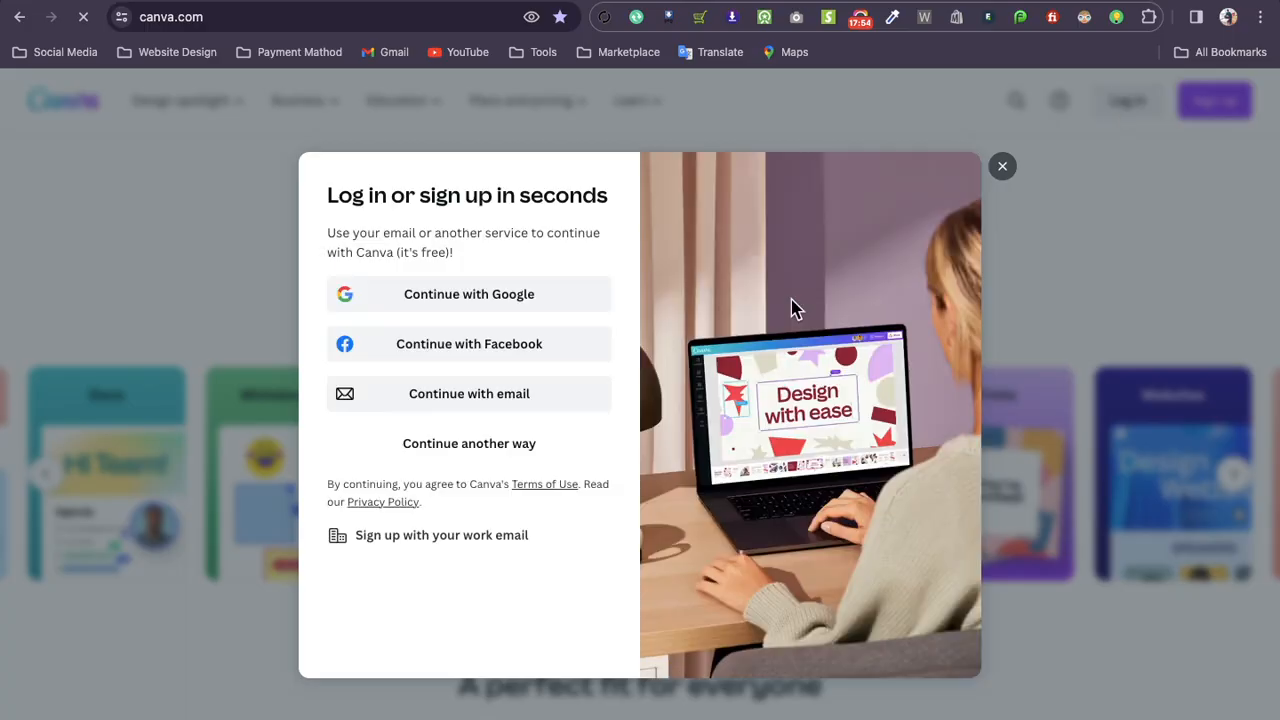
left_click(515, 300)
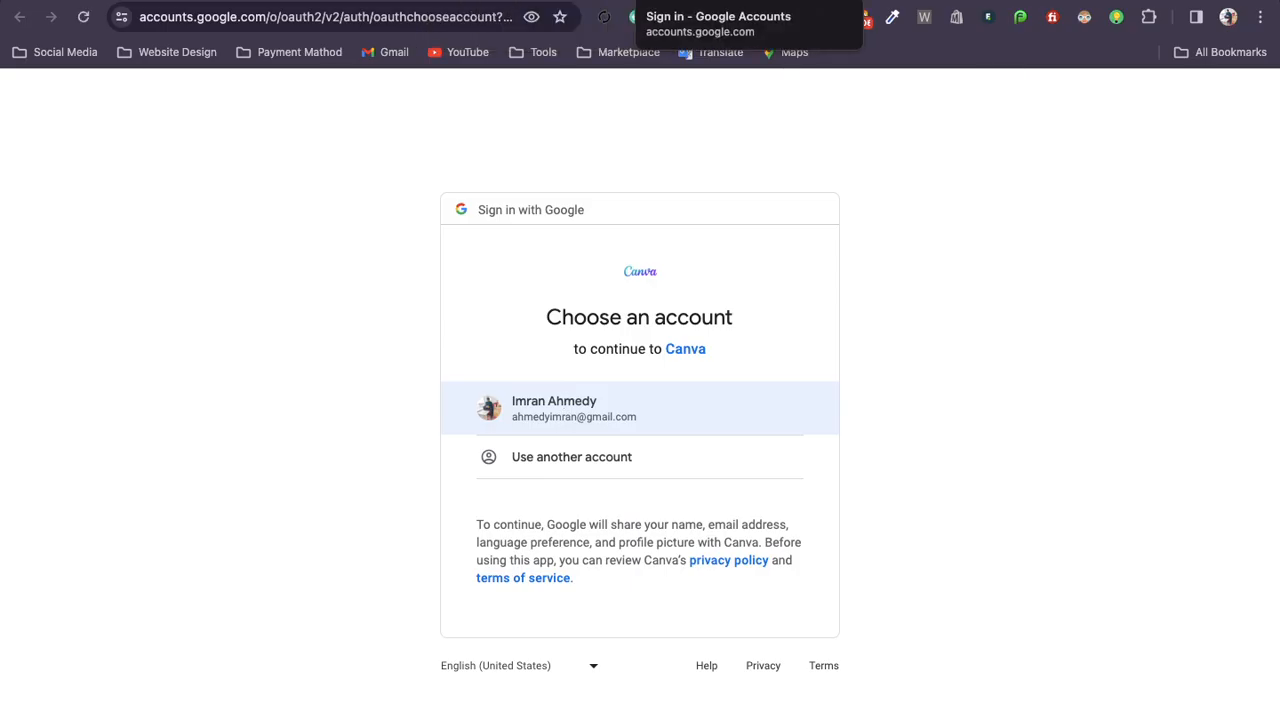
left_click(839, 1)
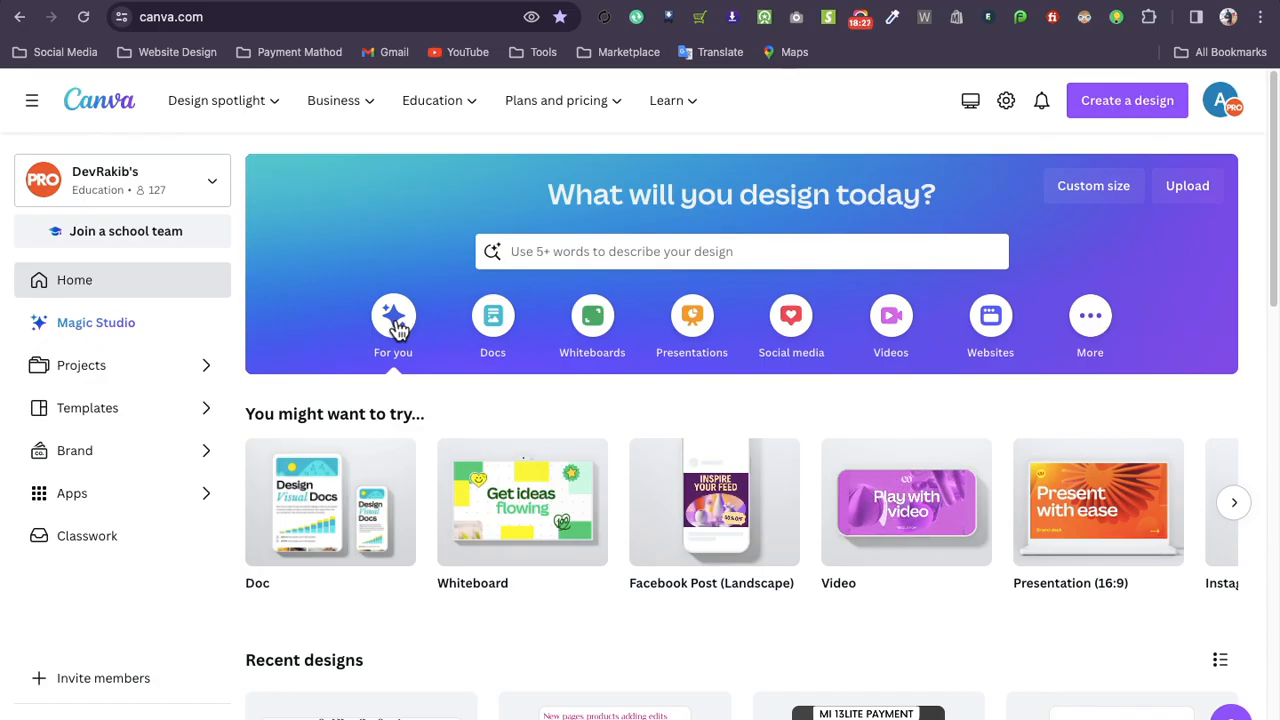
Find the "New pages products adding edits" doc among the recent designs and open it for editing
scroll(395, 340, "down", 3)
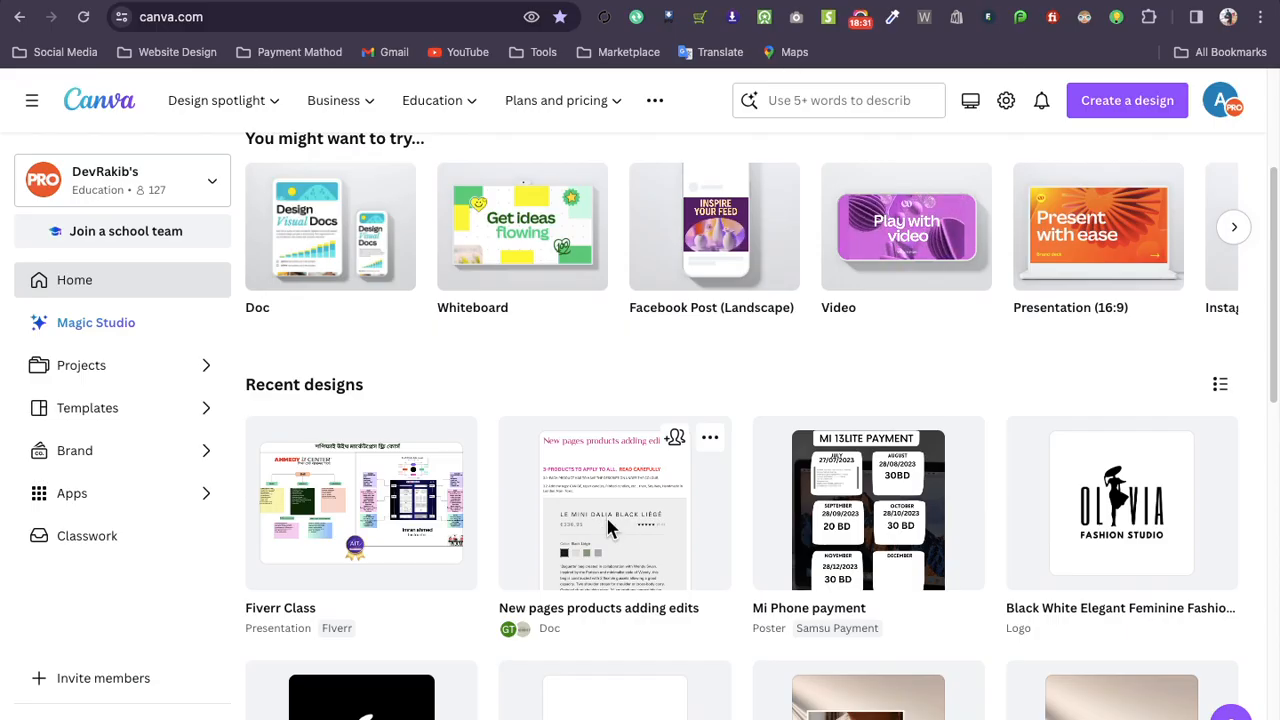
left_click(606, 515)
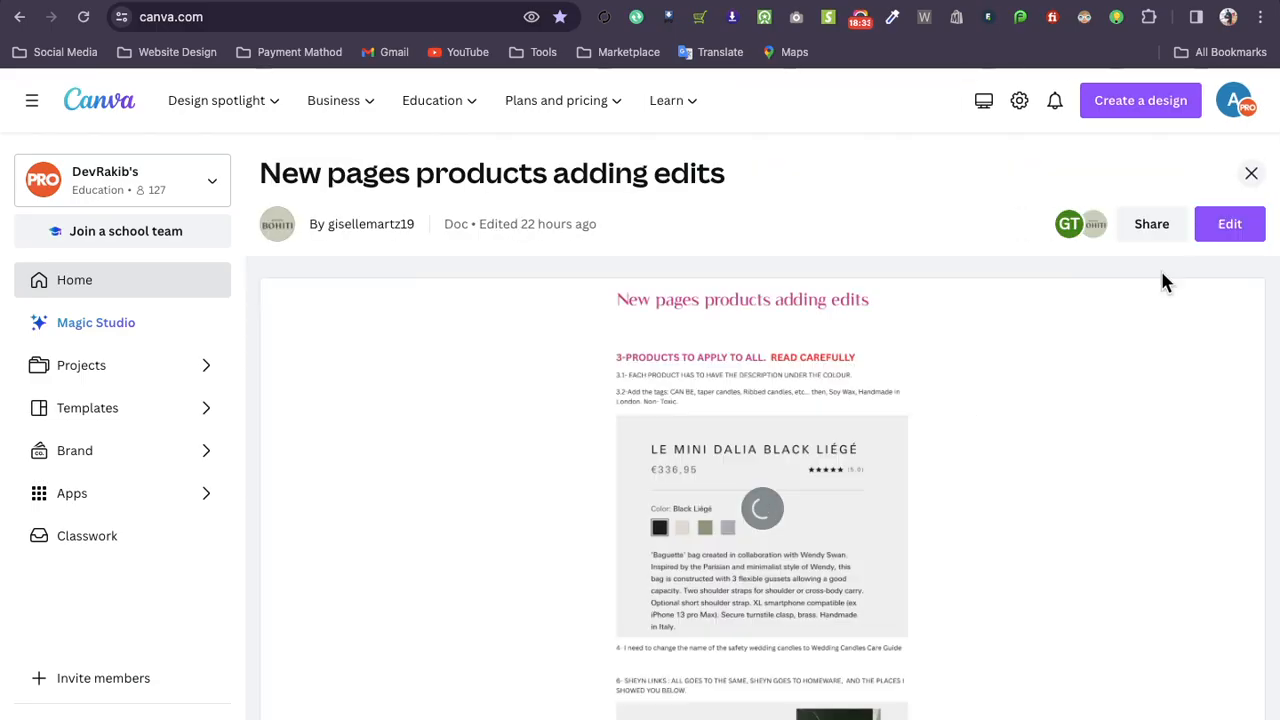
left_click(1220, 237)
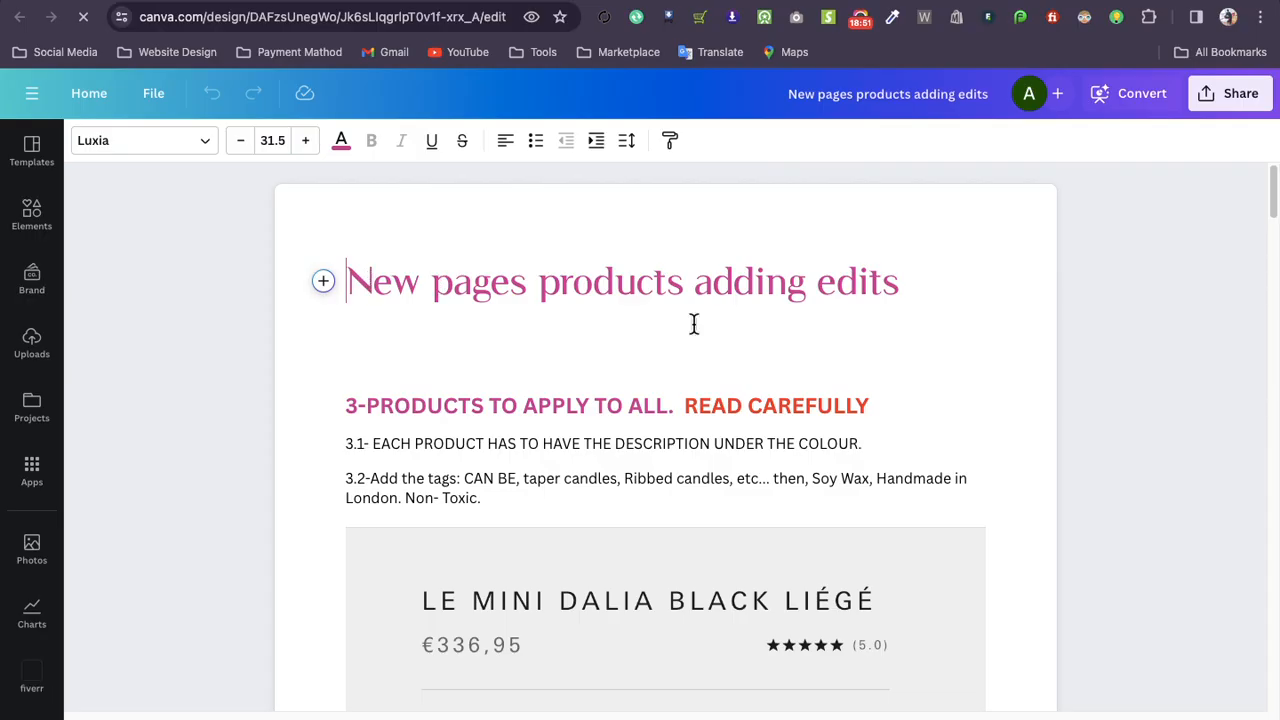
Read the document's product requirements, the sample product image and the note on renaming the wedding candles page
scroll(691, 323, "down", 2)
scroll(691, 323, "down", 10)
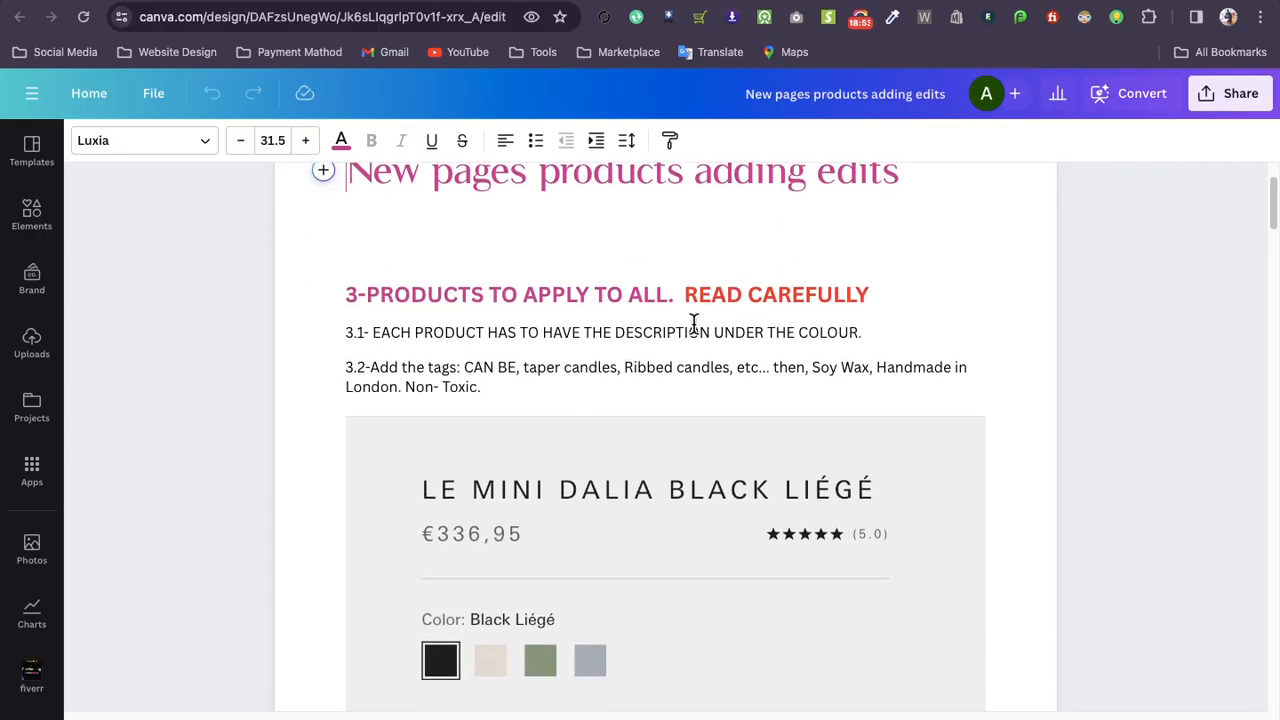
left_click(400, 345)
scroll(400, 345, "up", 3)
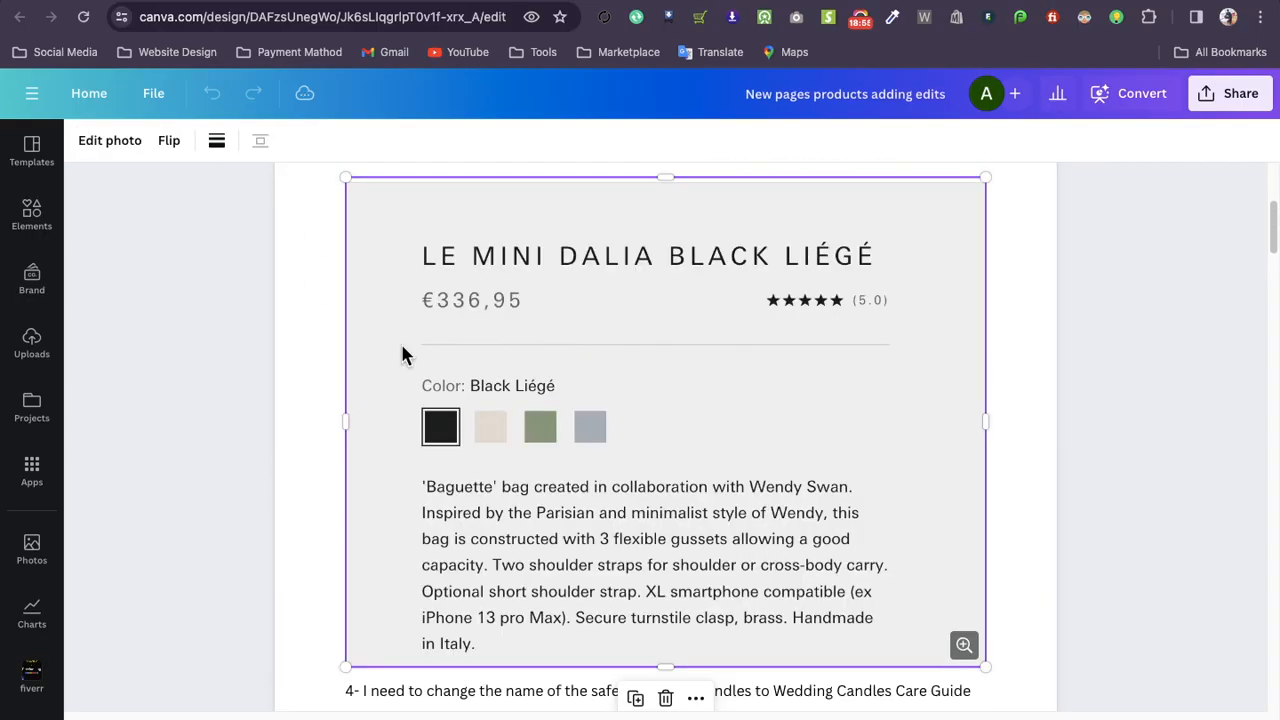
scroll(397, 350, "down", 4)
scroll(400, 360, "down", 1)
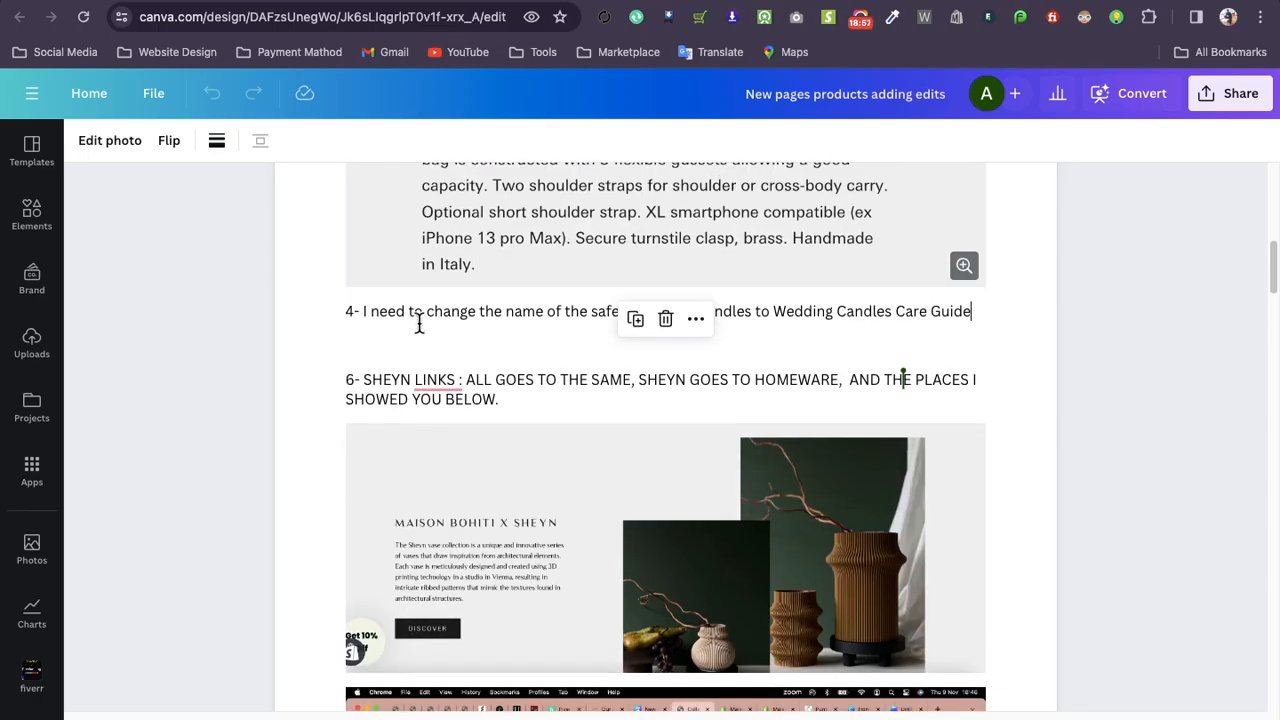
left_click(420, 312)
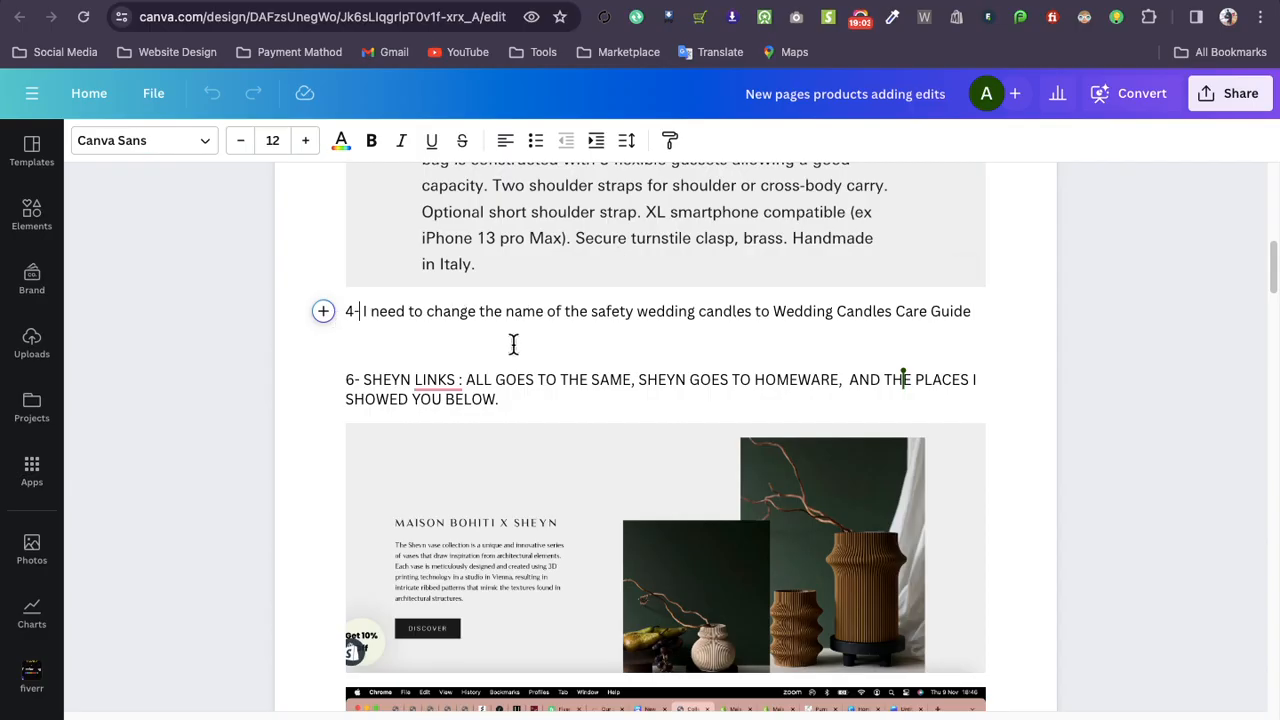
Look through the rest of the document, from the Sheyn links and menu screenshots to the From the Journal section
scroll(534, 397, "down", 5)
scroll(536, 403, "down", 15)
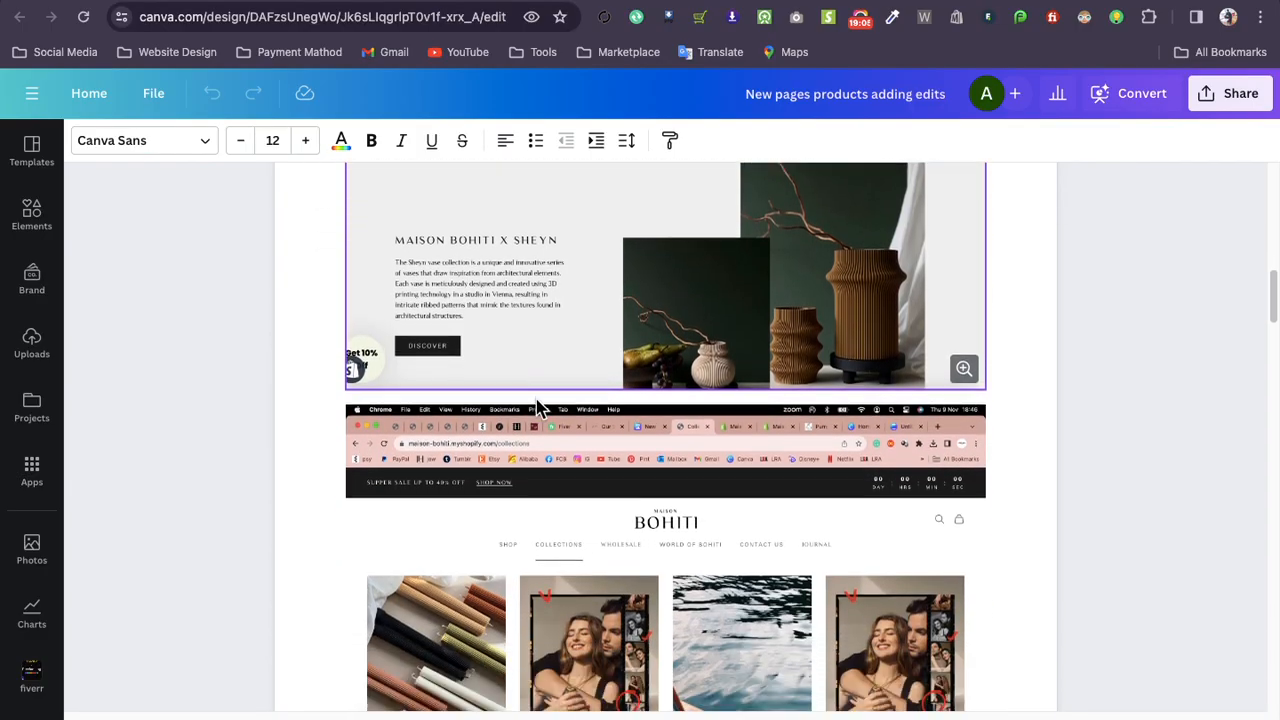
scroll(536, 408, "down", 20)
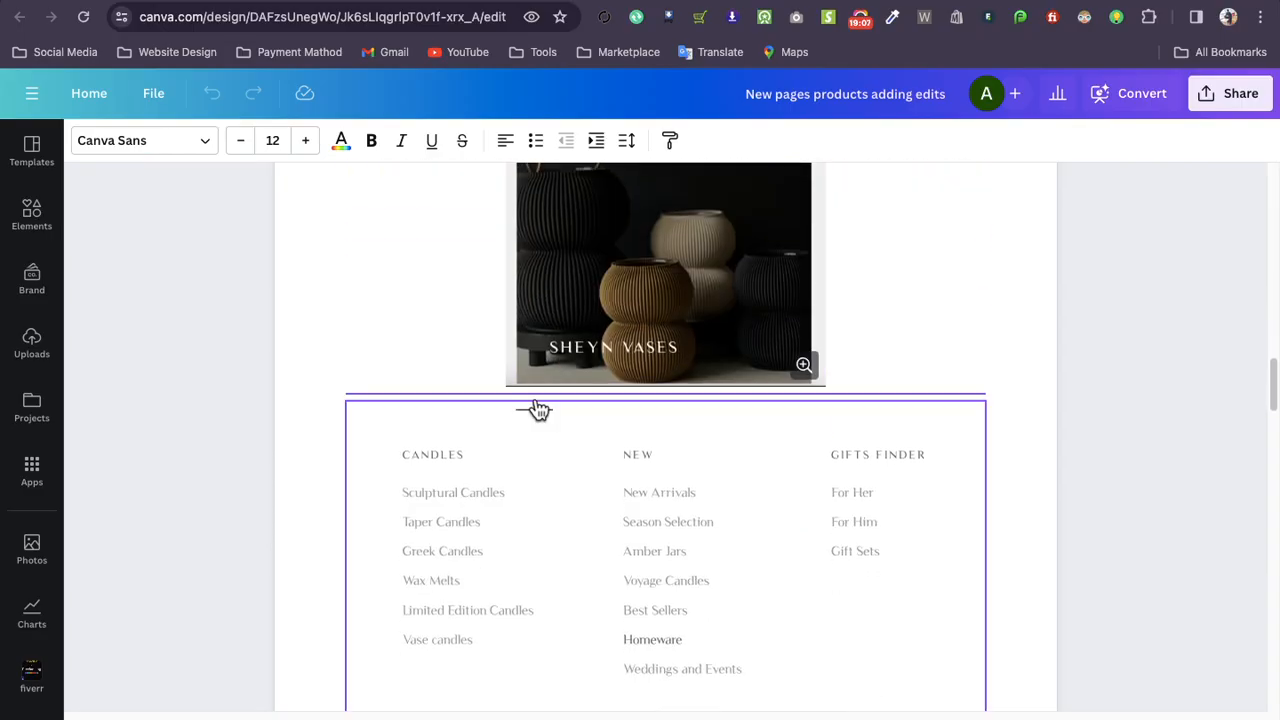
scroll(536, 408, "down", 20)
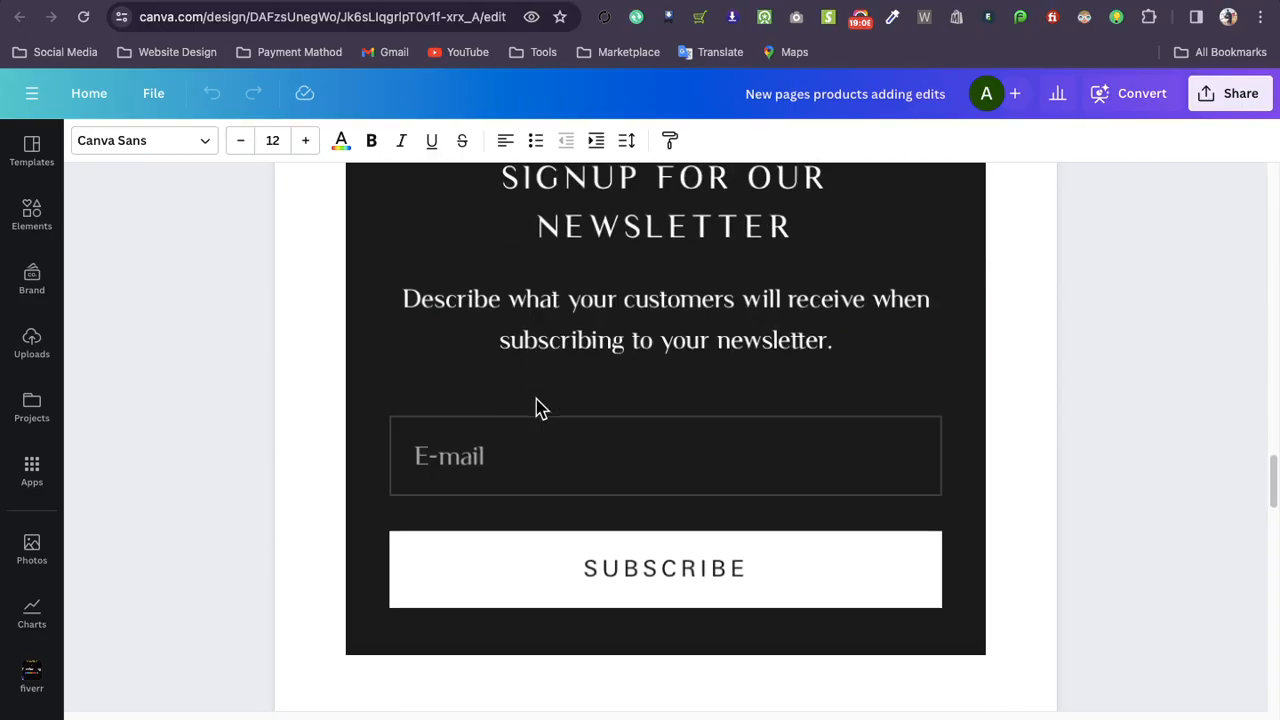
scroll(536, 408, "down", 19)
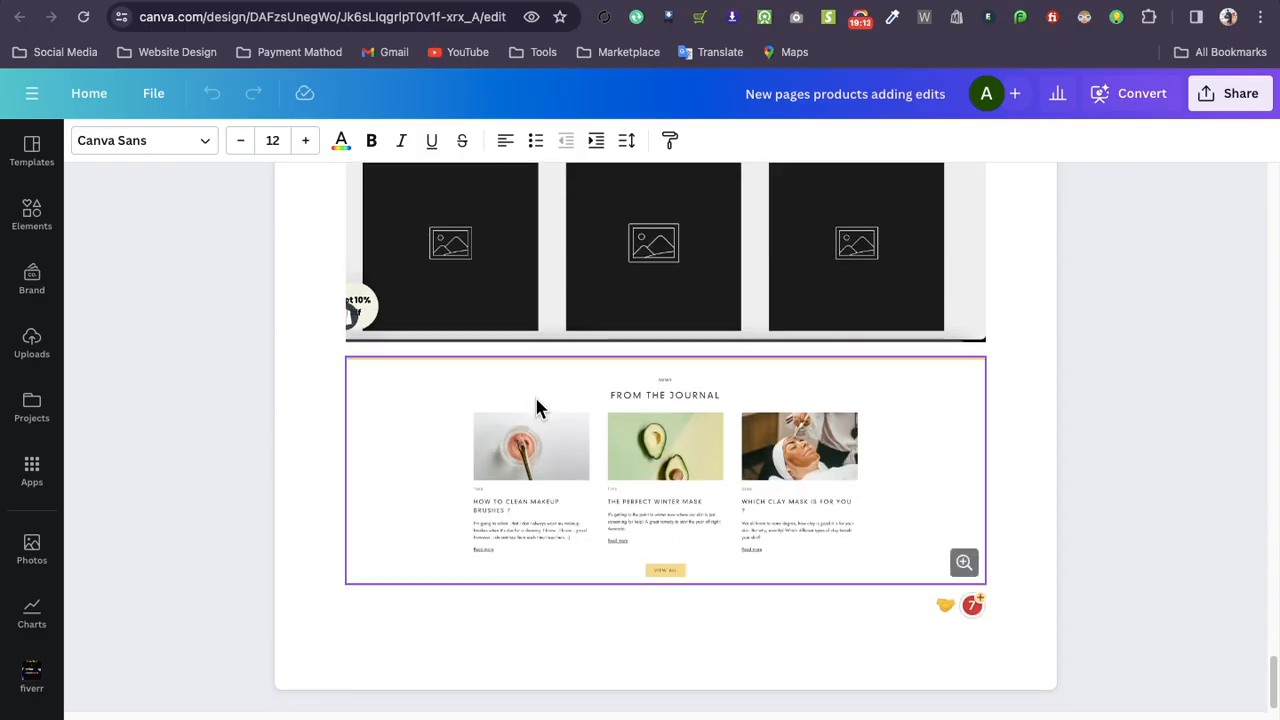
Revisit the requirements at the document's beginning, switch back to the Canva home tab and close the design preview
scroll(400, 472, "up", 15)
scroll(378, 465, "up", 20)
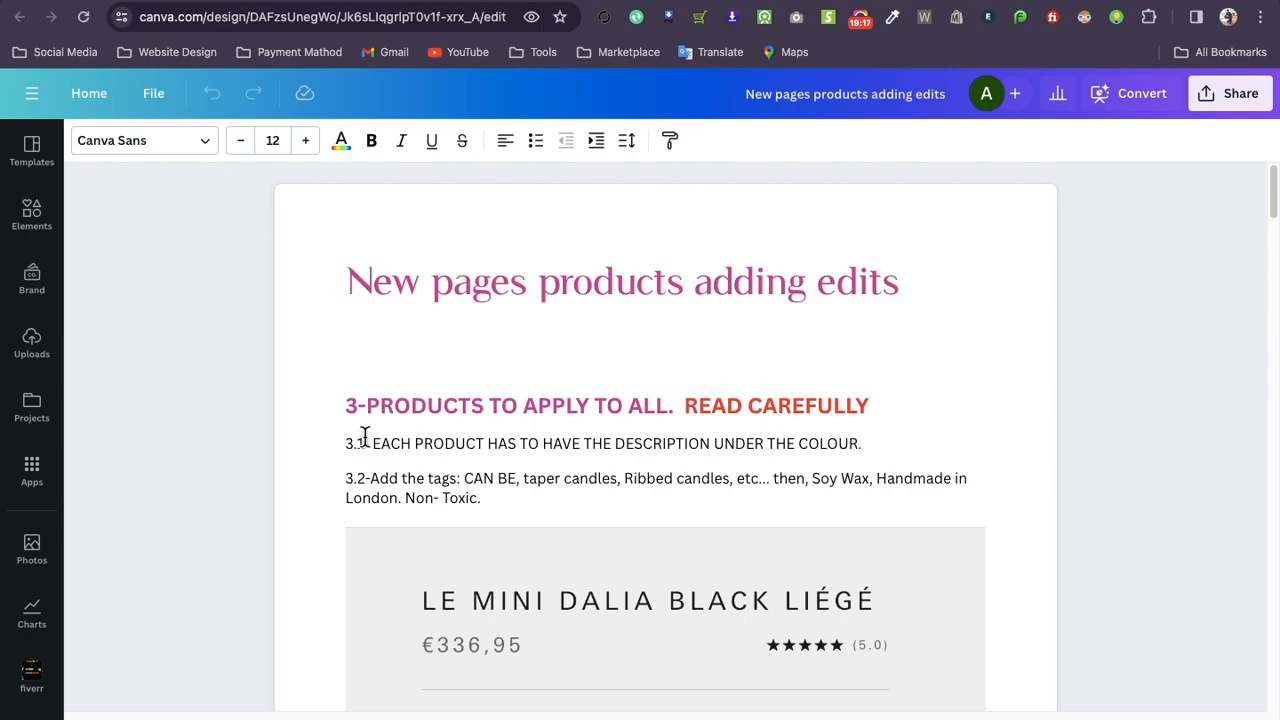
scroll(506, 426, "down", 3)
scroll(367, 365, "up", 3)
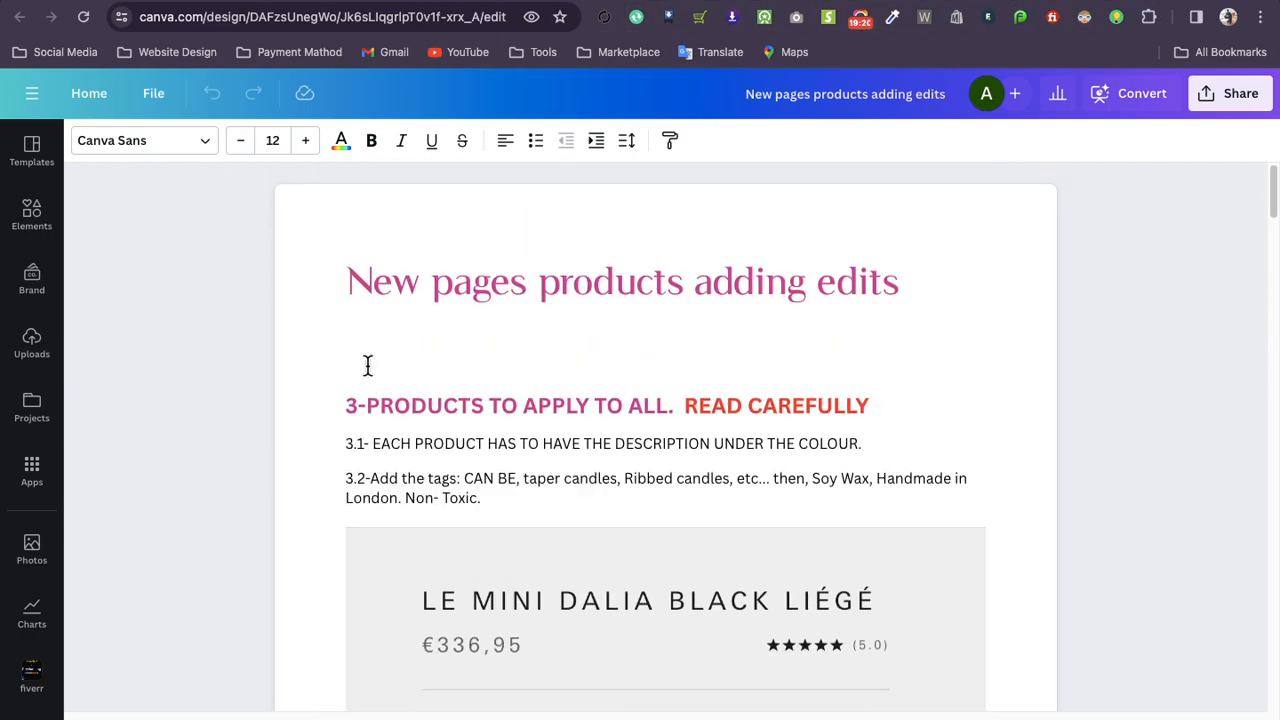
left_click(532, 1)
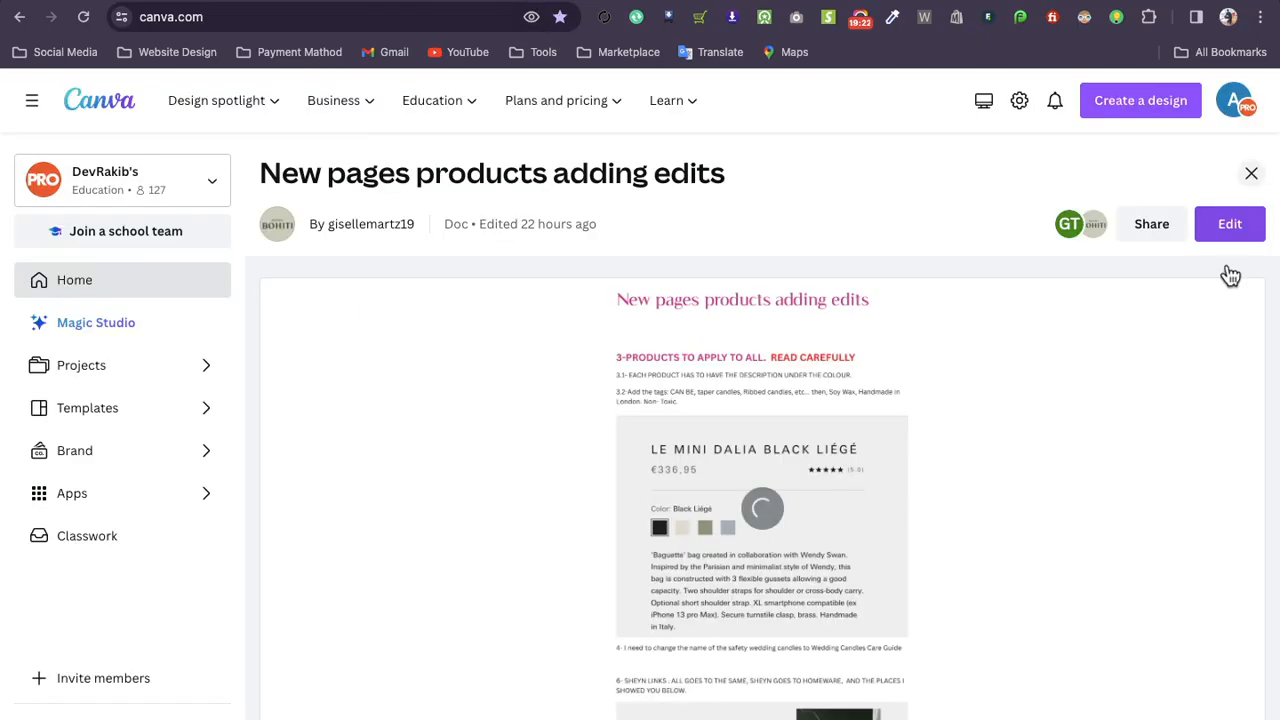
left_click(1250, 175)
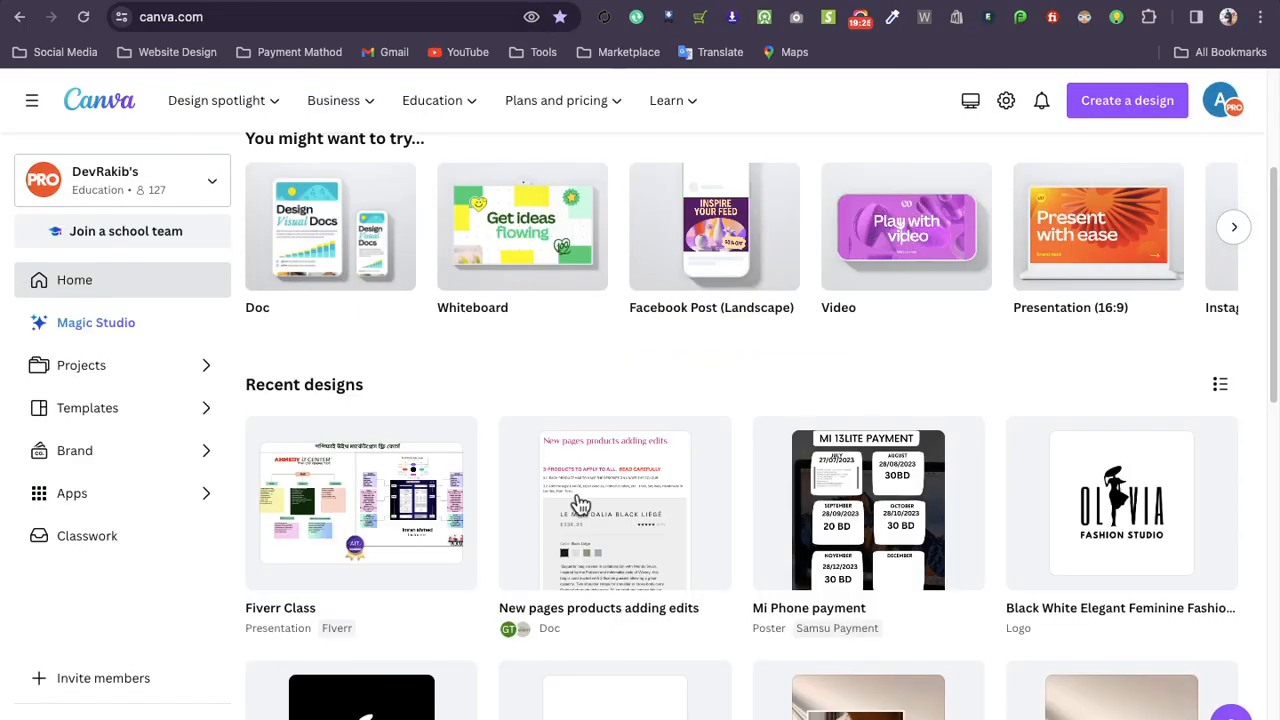
Look through the recent designs on the home page
scroll(575, 500, "down", 2)
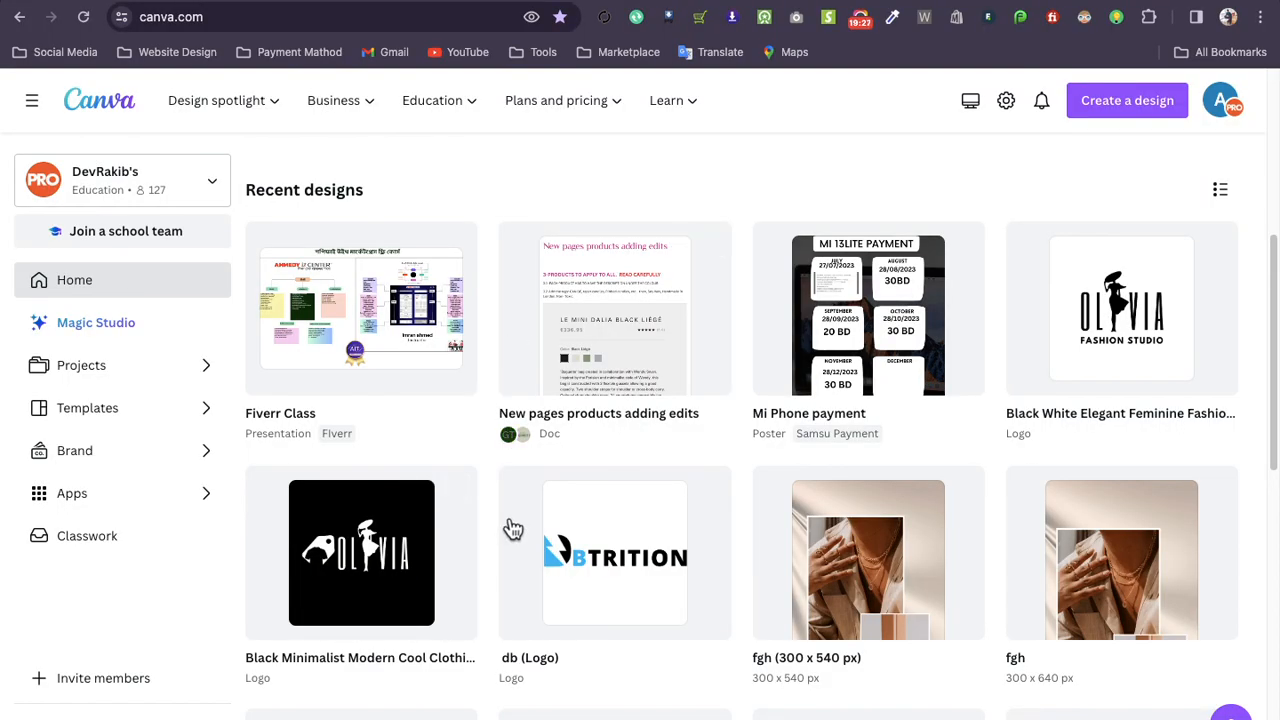
scroll(588, 630, "down", 1)
scroll(820, 580, "down", 1)
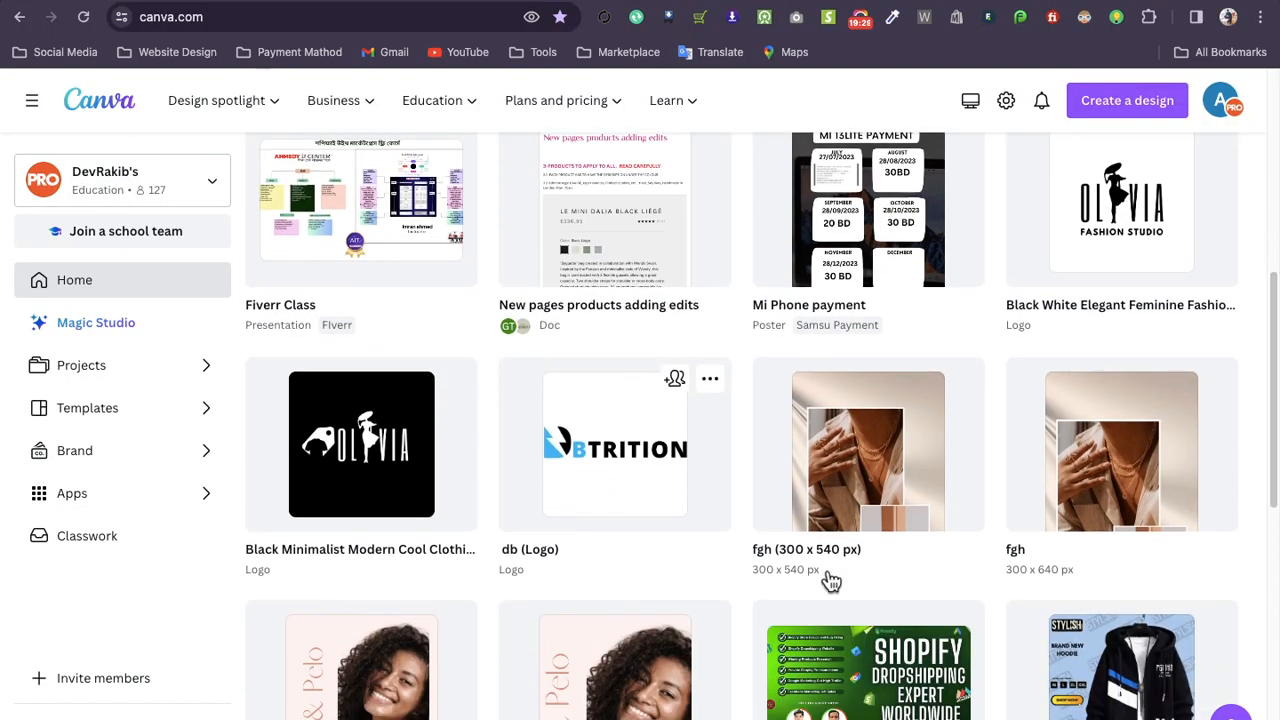
scroll(617, 560, "up", 5)
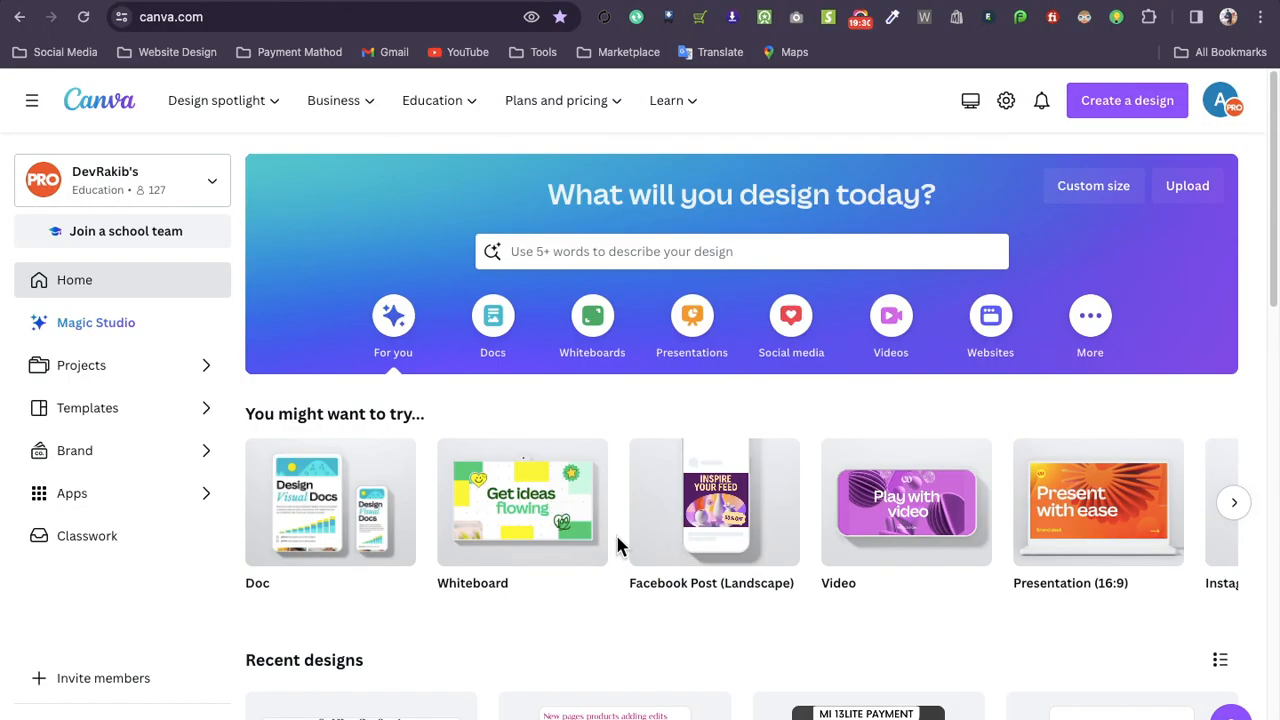
Open all projects and list only the designs
left_click(71, 363)
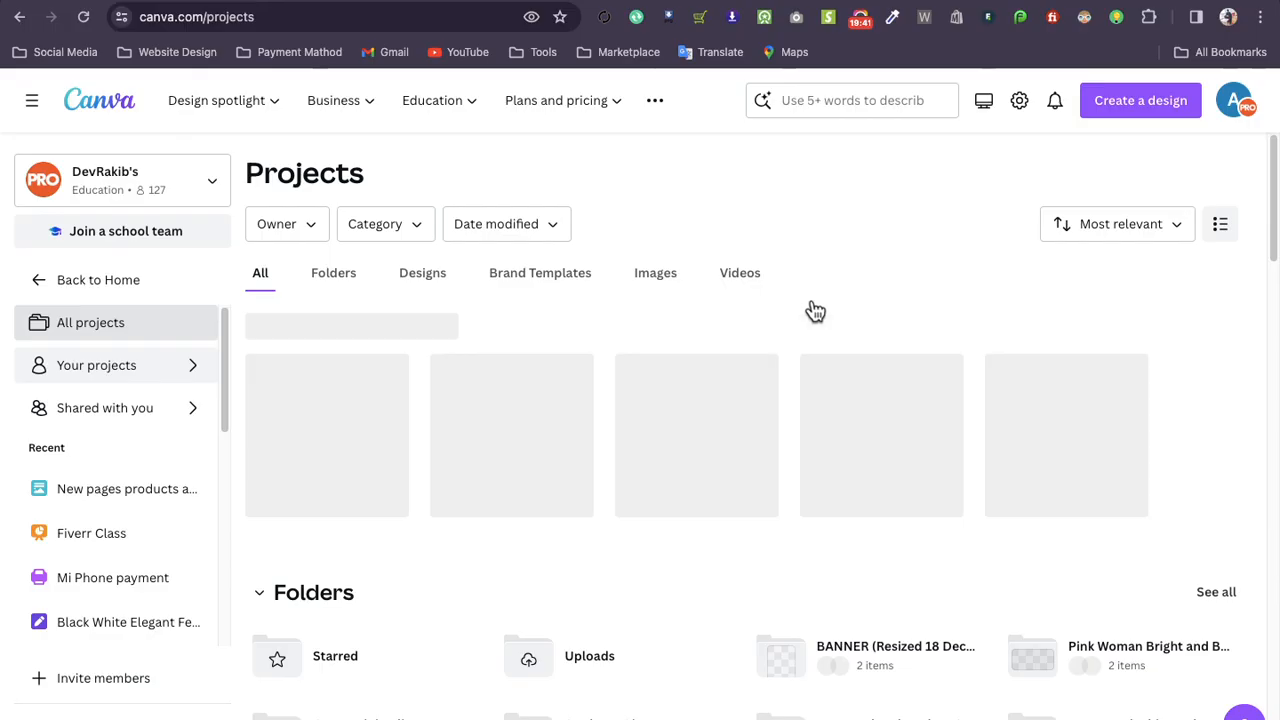
left_click(1135, 110)
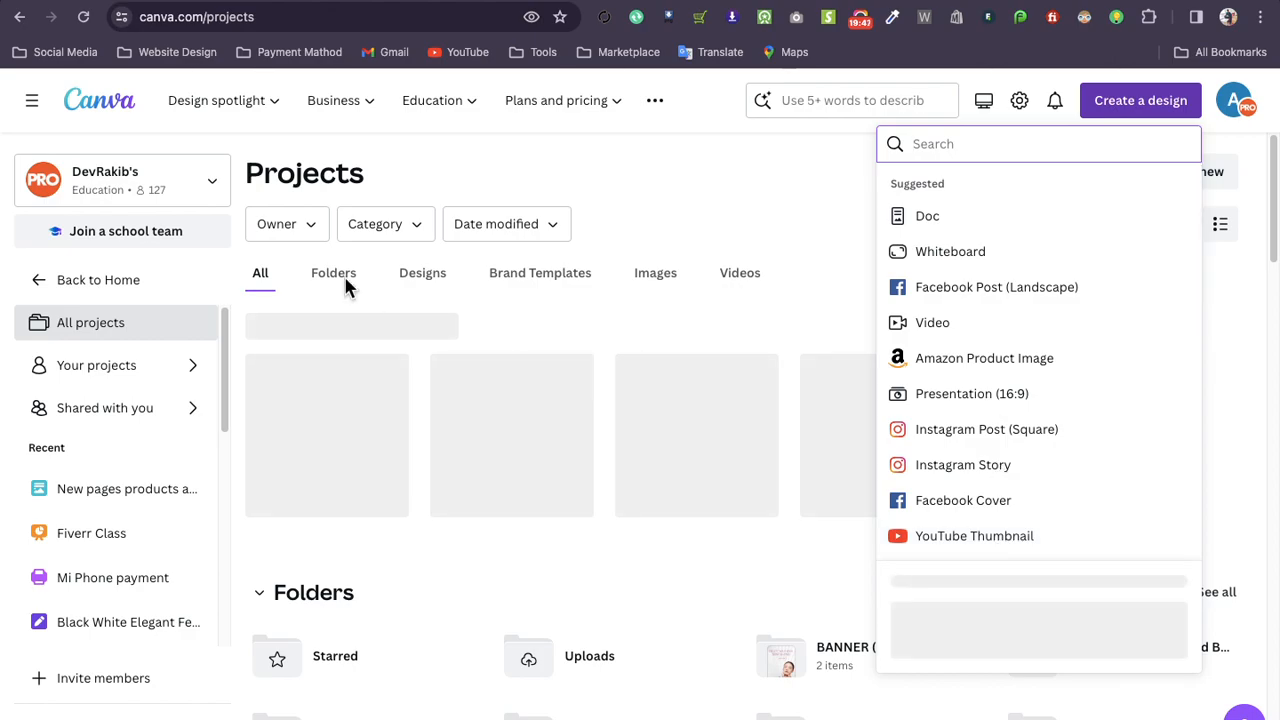
left_click(422, 281)
left_click(425, 279)
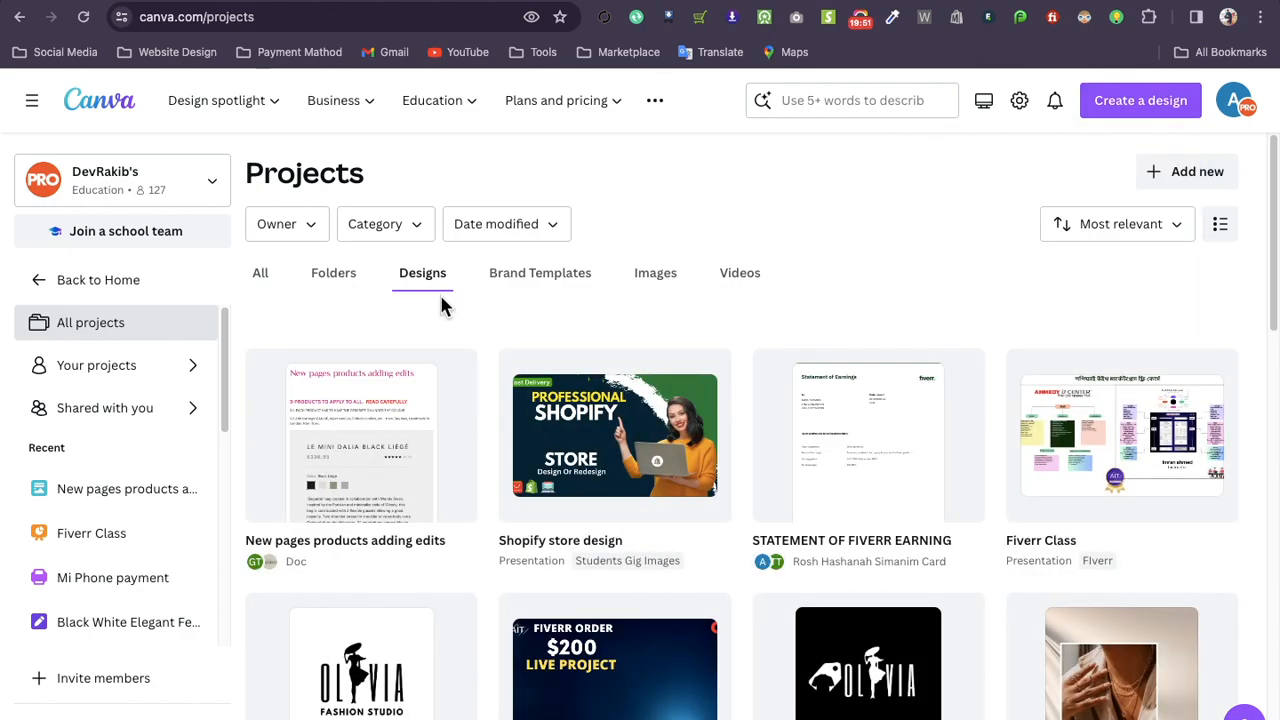
mouse_move(466, 389)
mouse_move(510, 535)
mouse_move(695, 385)
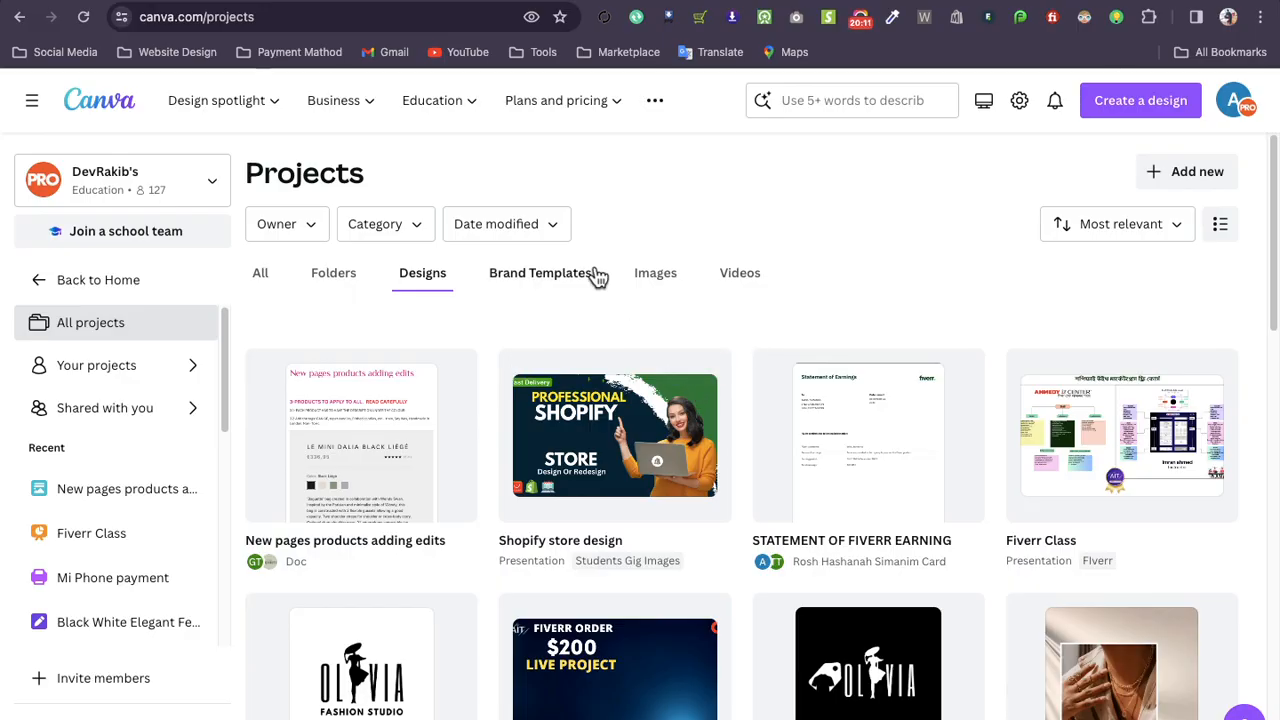
Return to the home page and enter "logo" as a search among templates
left_click(88, 284)
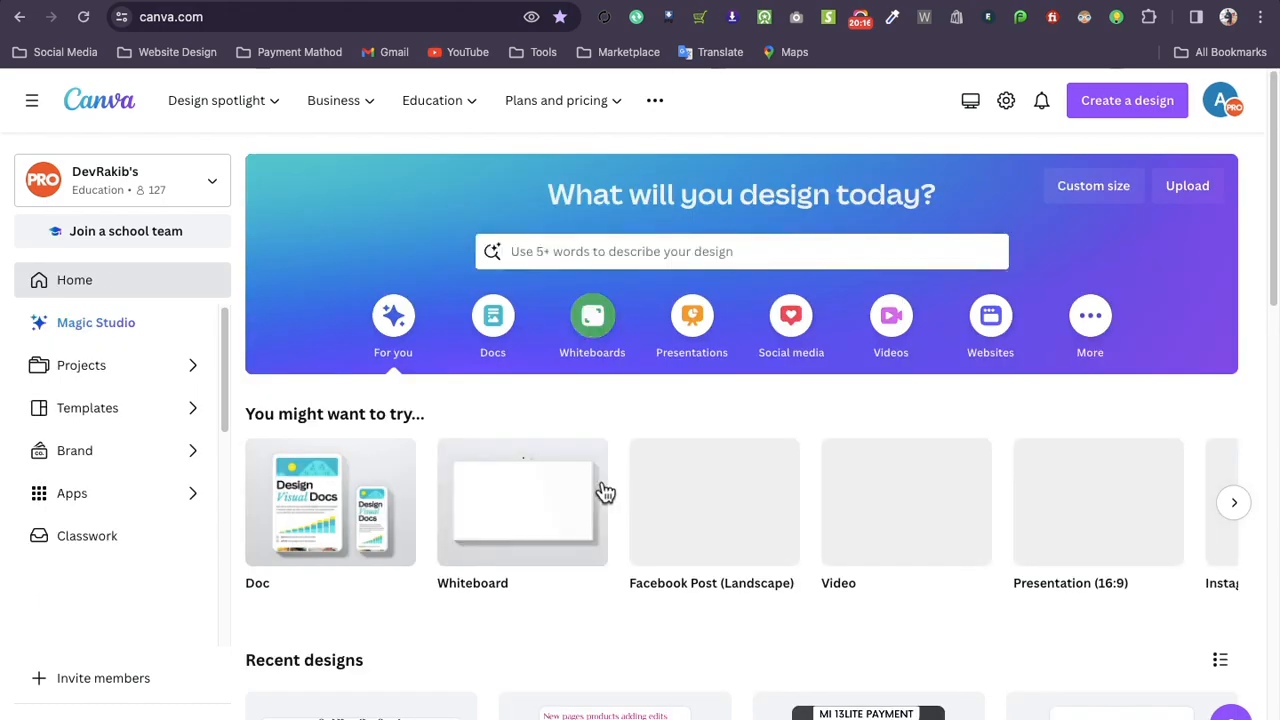
left_click(587, 243)
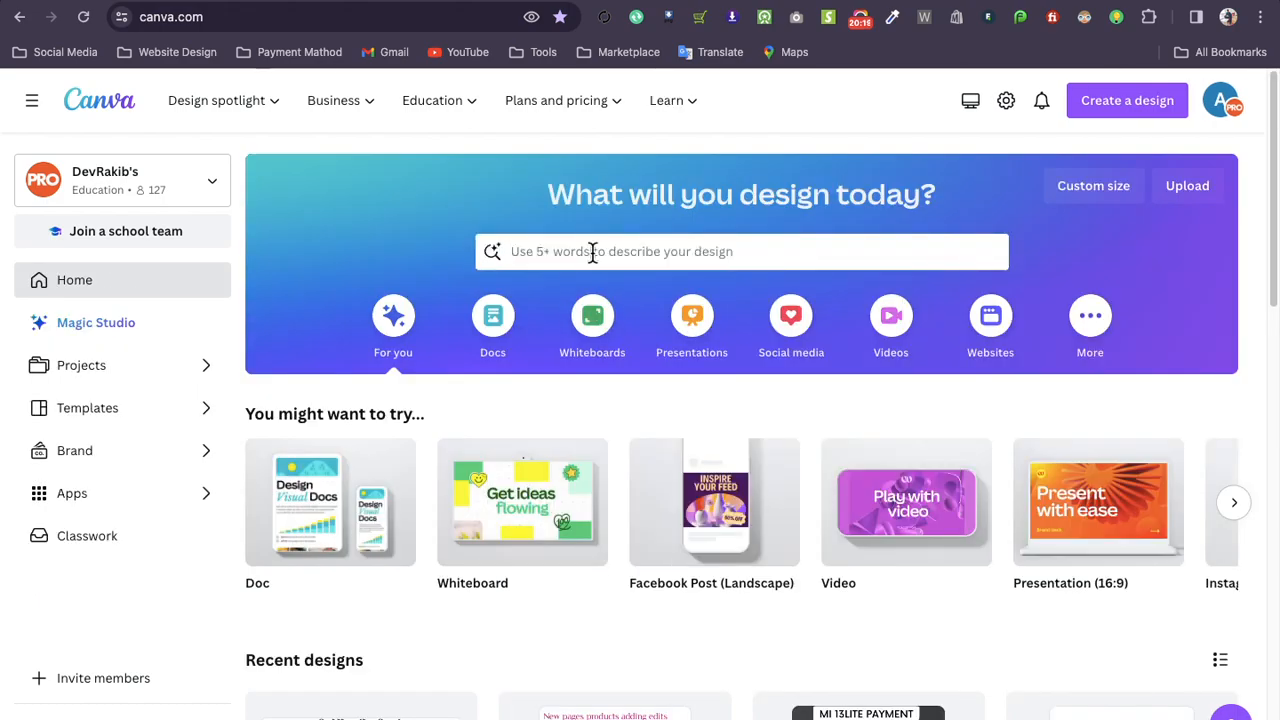
left_click(591, 251)
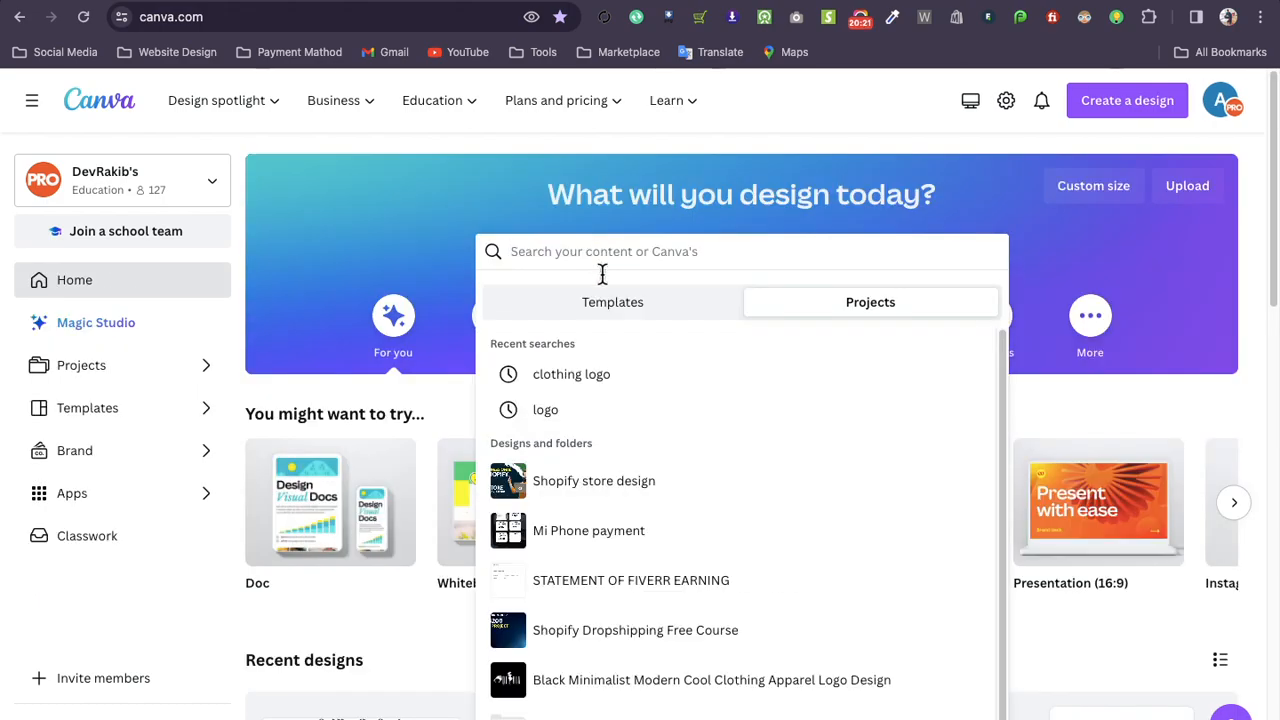
left_click(614, 301)
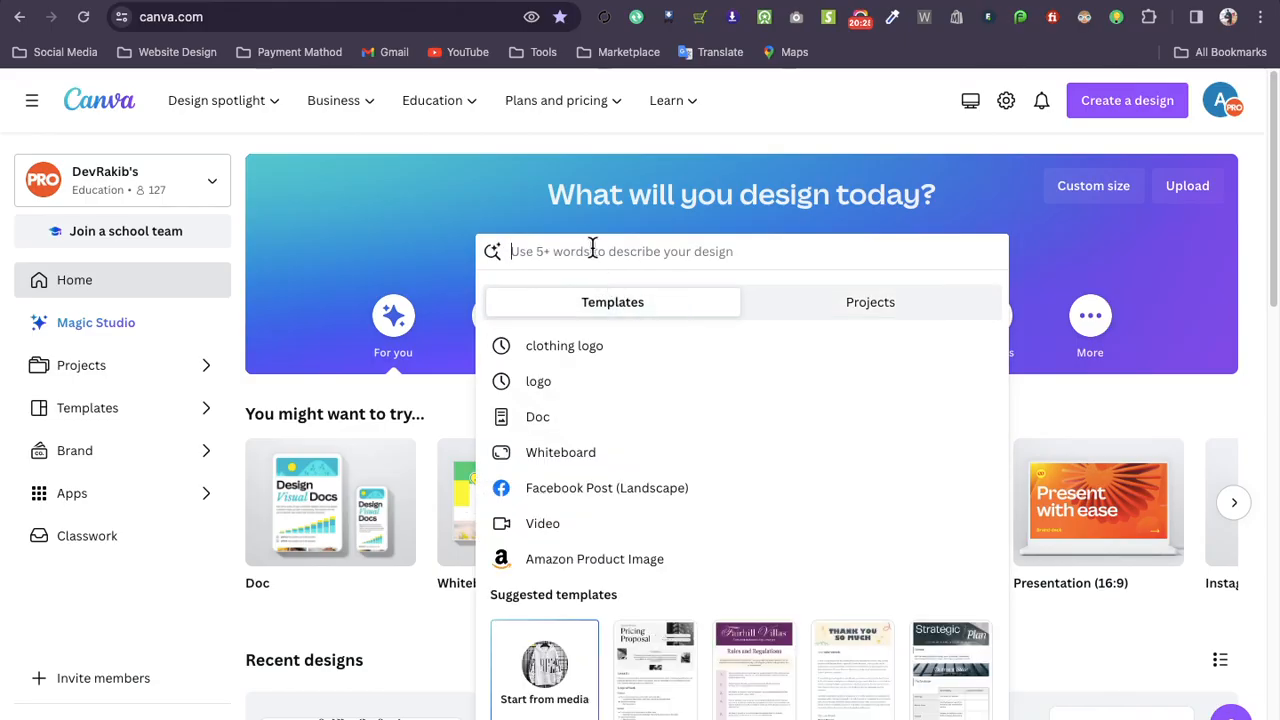
type("logo")
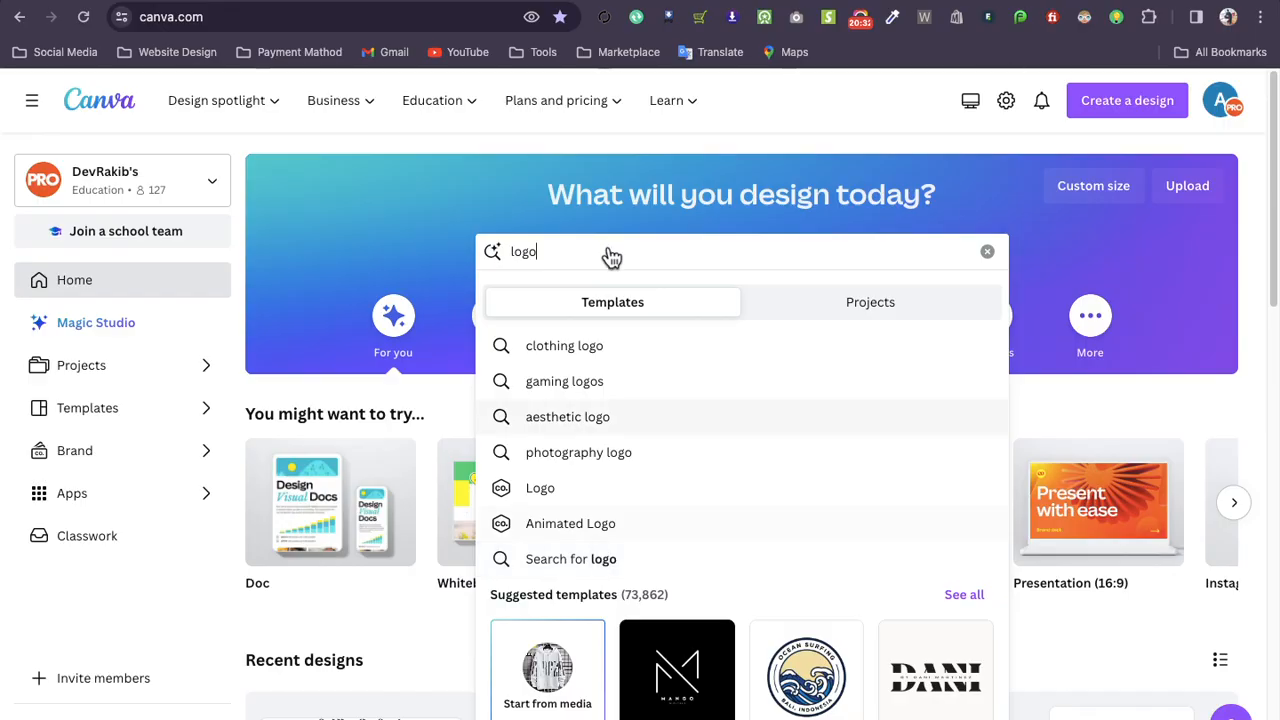
Replace the template query with "clothing banner" and run the suggested "clothing store banner" search
double_click(506, 251)
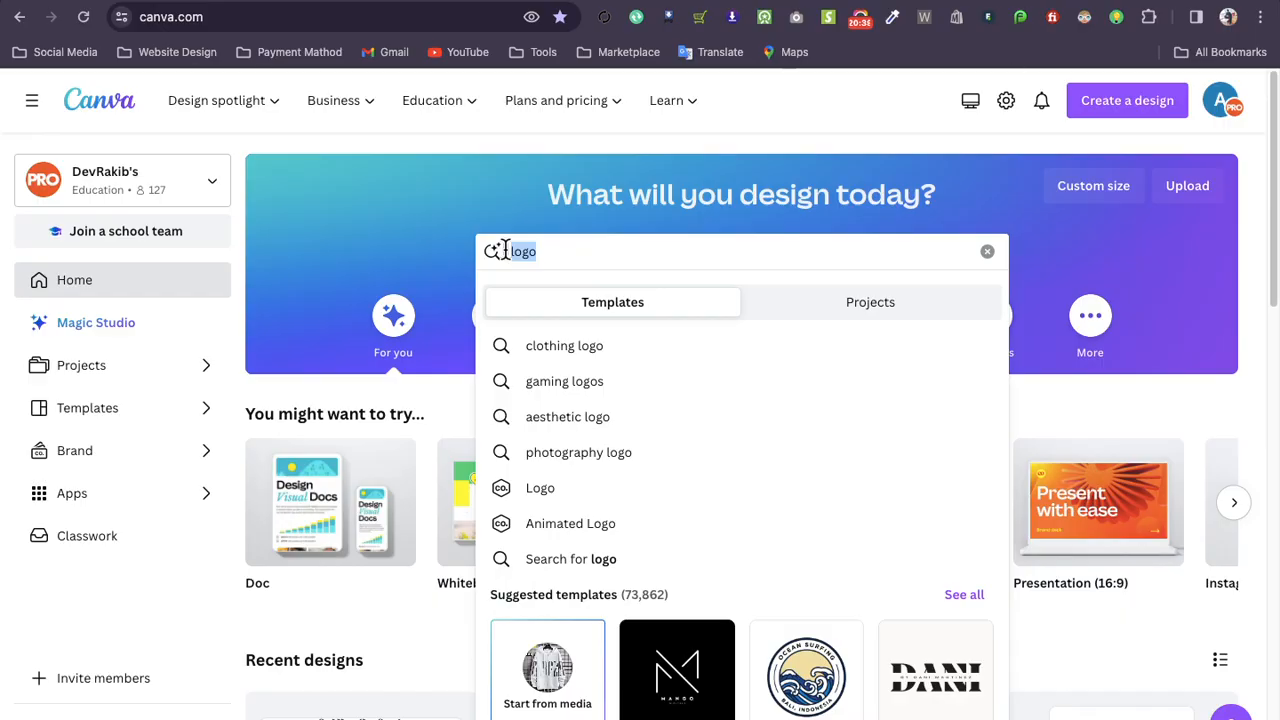
type("clothing banner")
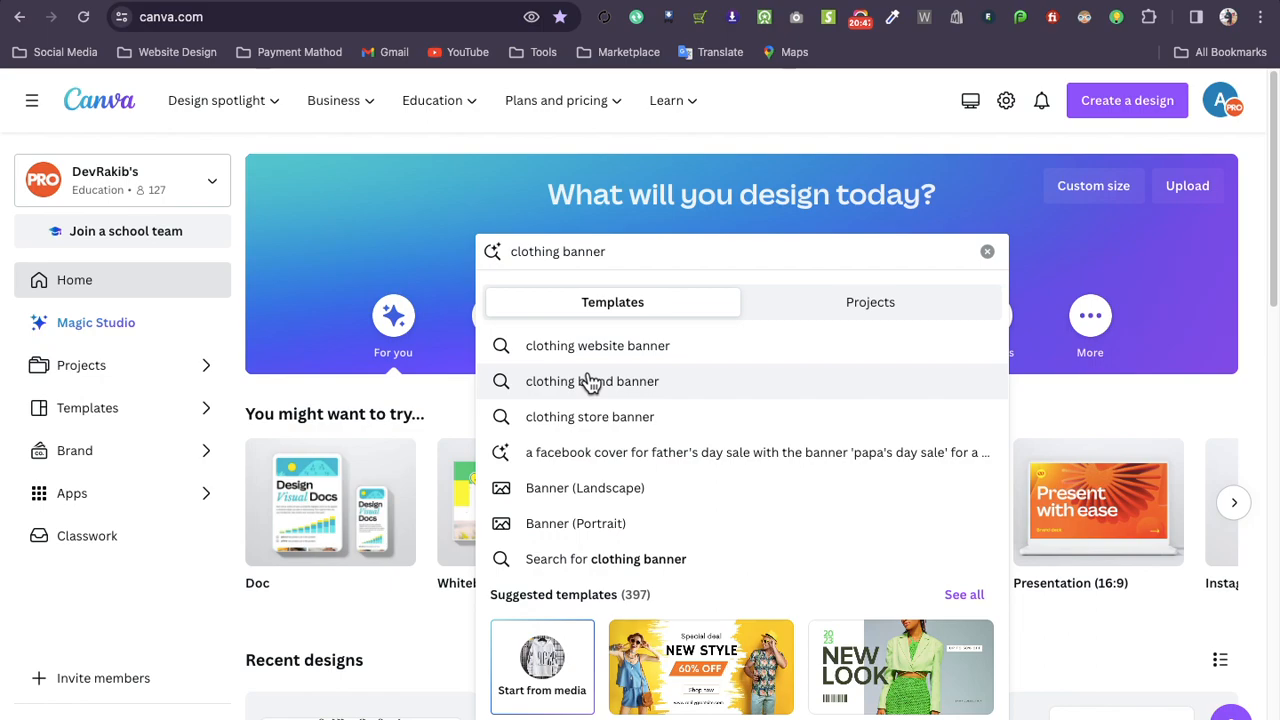
left_click(590, 417)
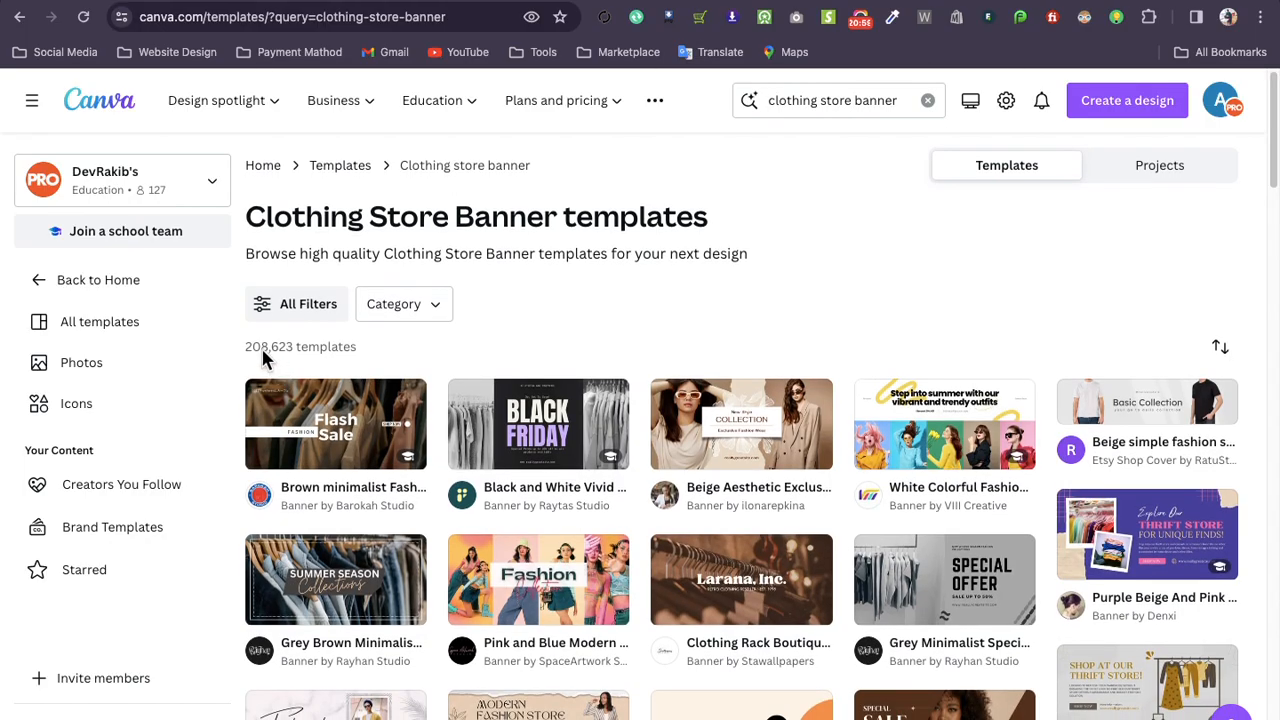
Find the Brown and Beige Minimalist Fashion Store Banner among the results and open it for customising
scroll(263, 360, "down", 1)
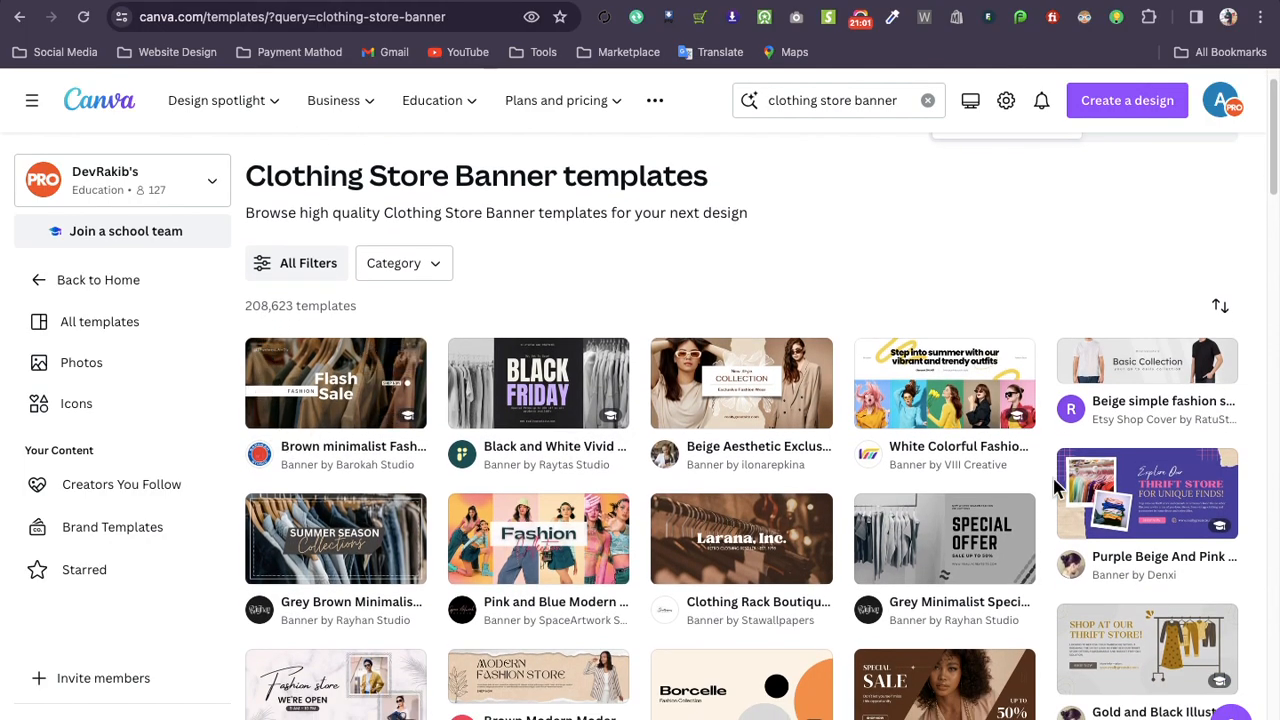
scroll(791, 663, "down", 1)
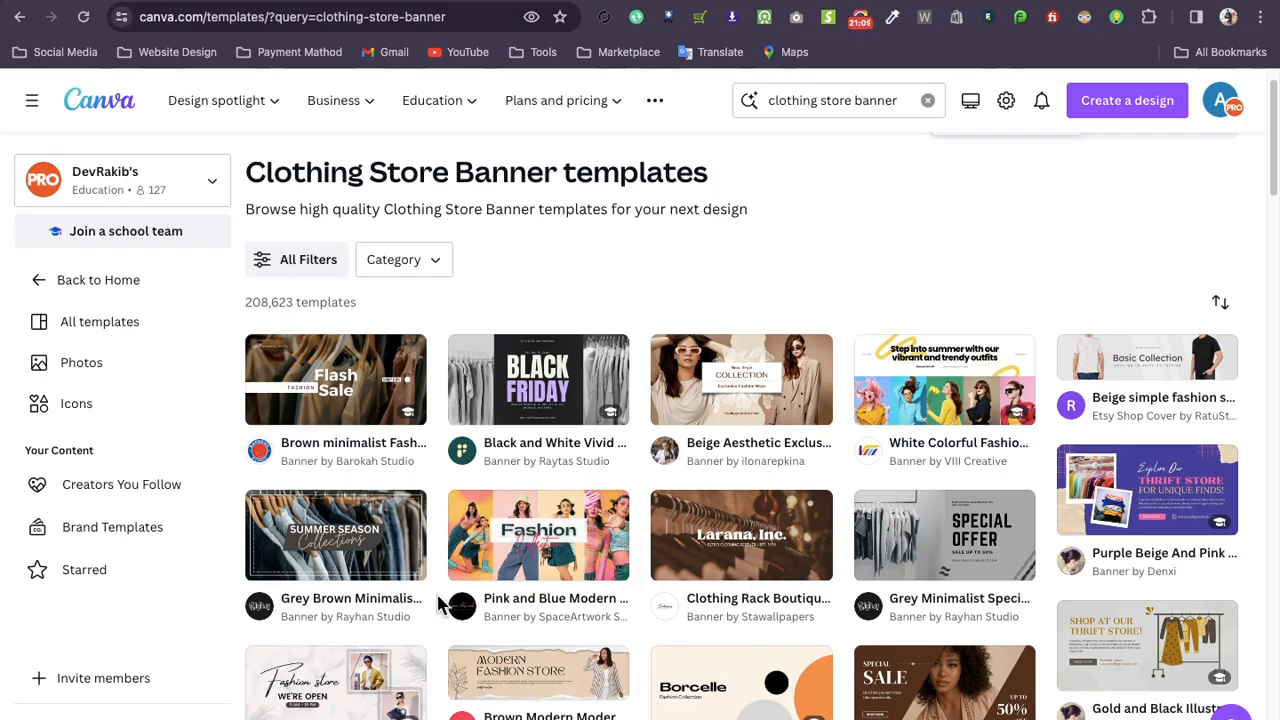
scroll(438, 604, "down", 1)
key("XF86MonBrightnessUp")
key("XF86MonBrightnessUp")
key("XF86MonBrightnessUp")
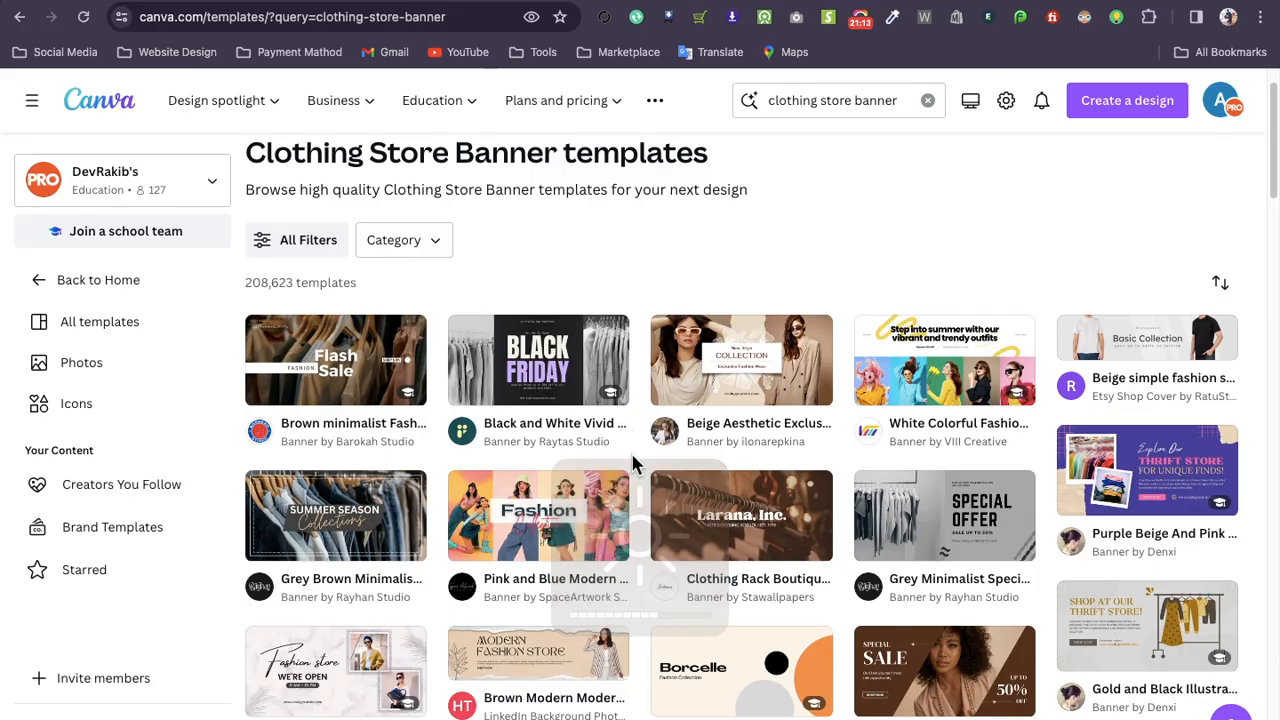
scroll(631, 451, "down", 3)
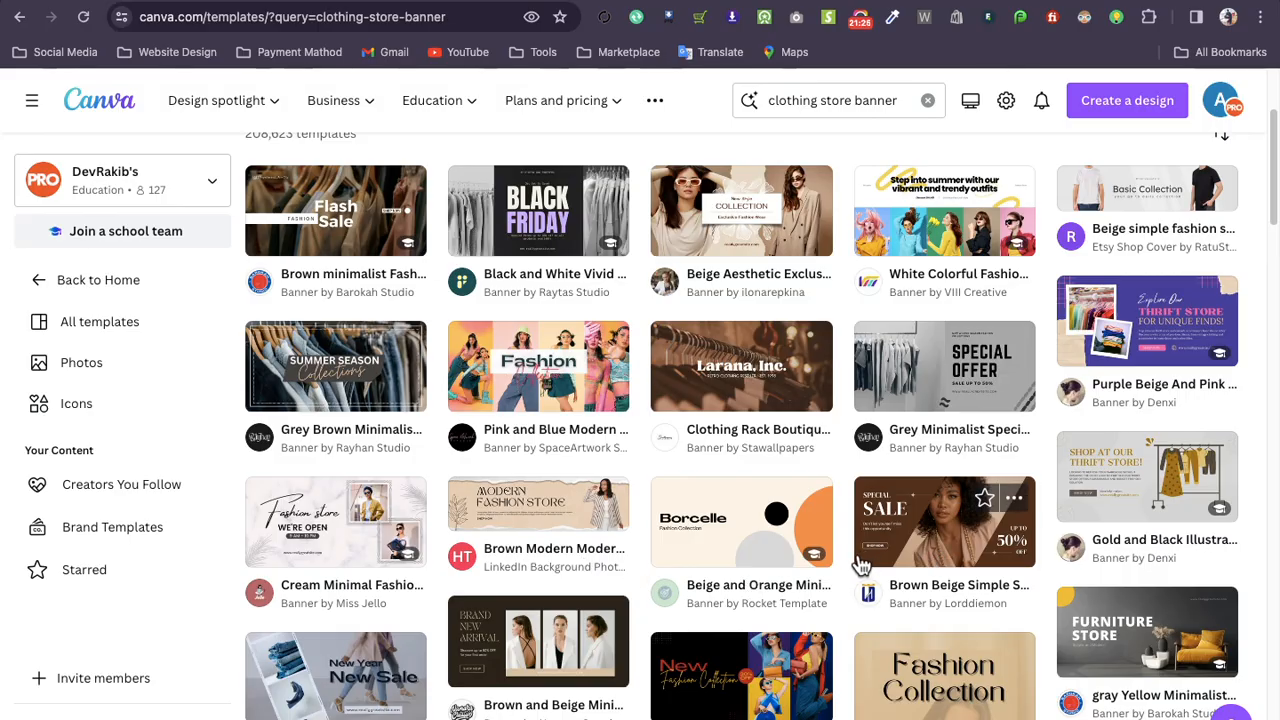
left_click(515, 648)
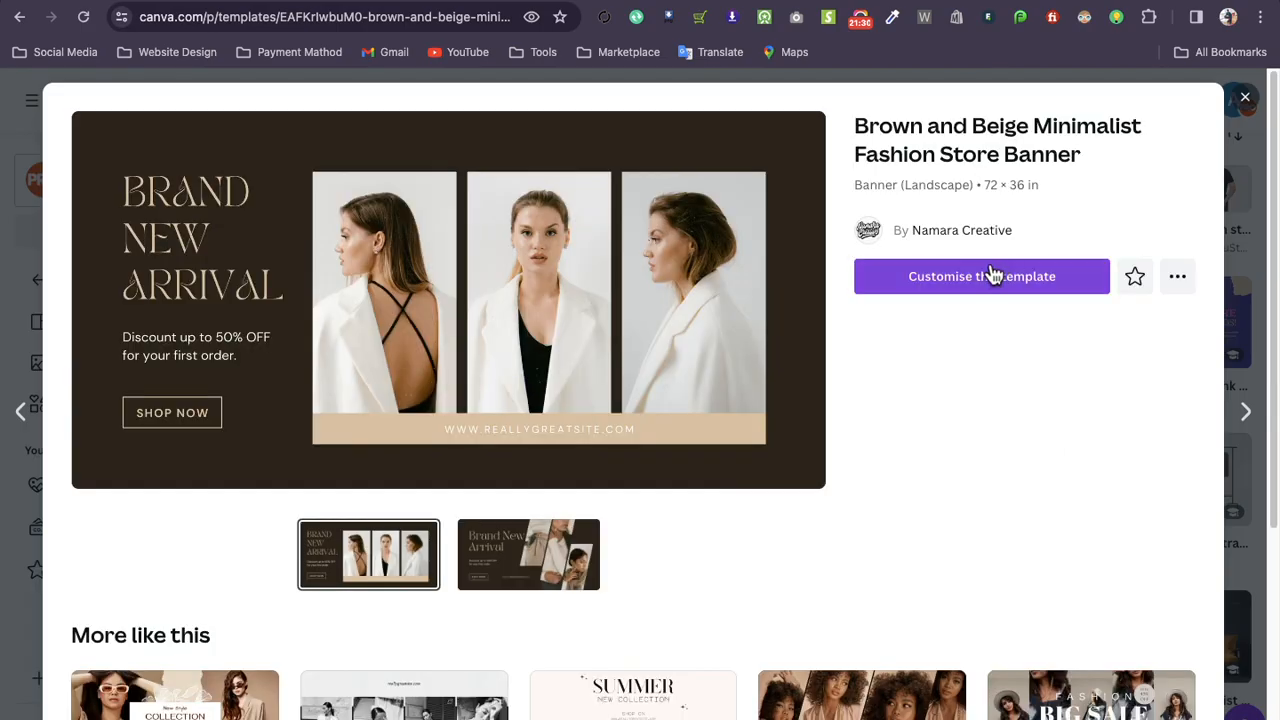
left_click(991, 276)
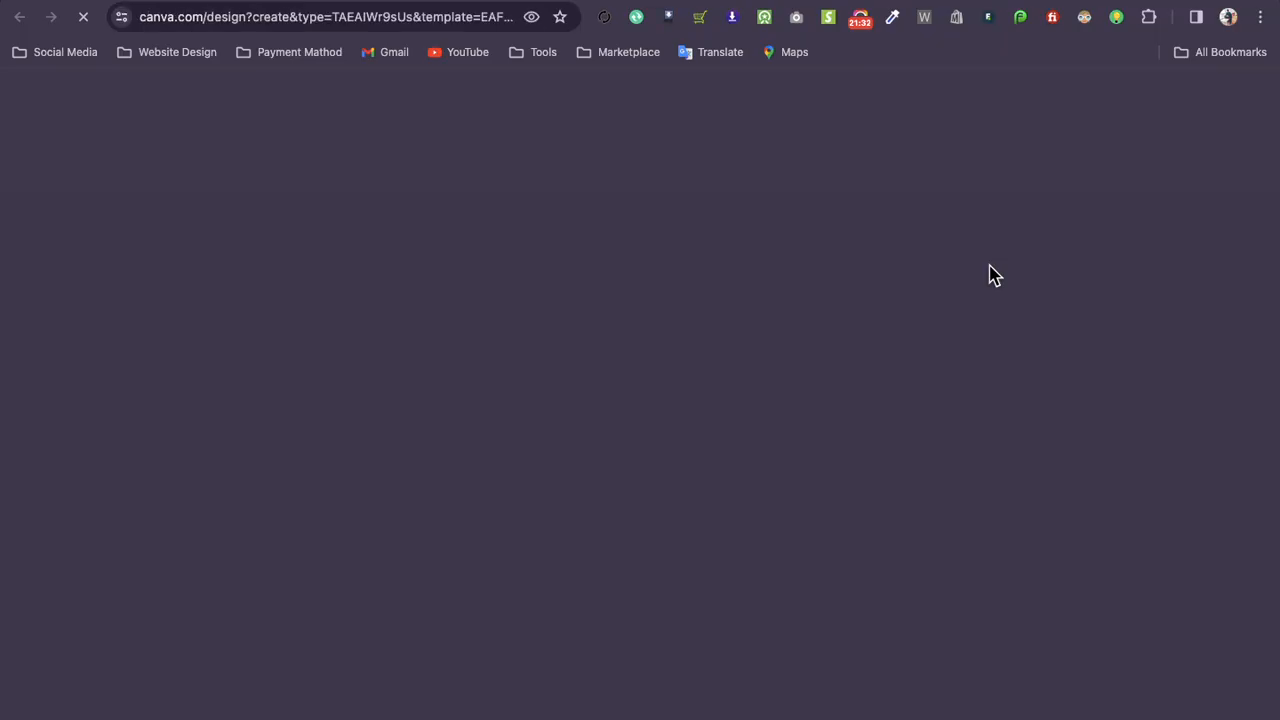
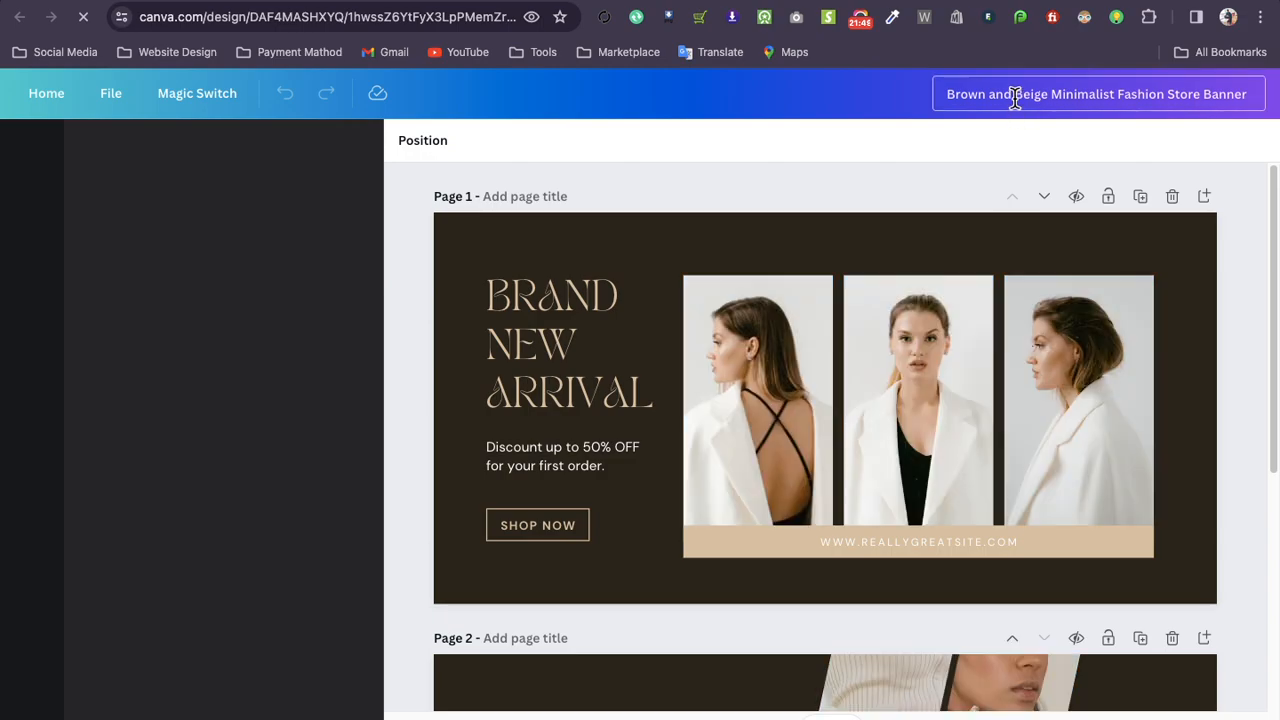
Rename the banner design as "glory"
left_click(1015, 94)
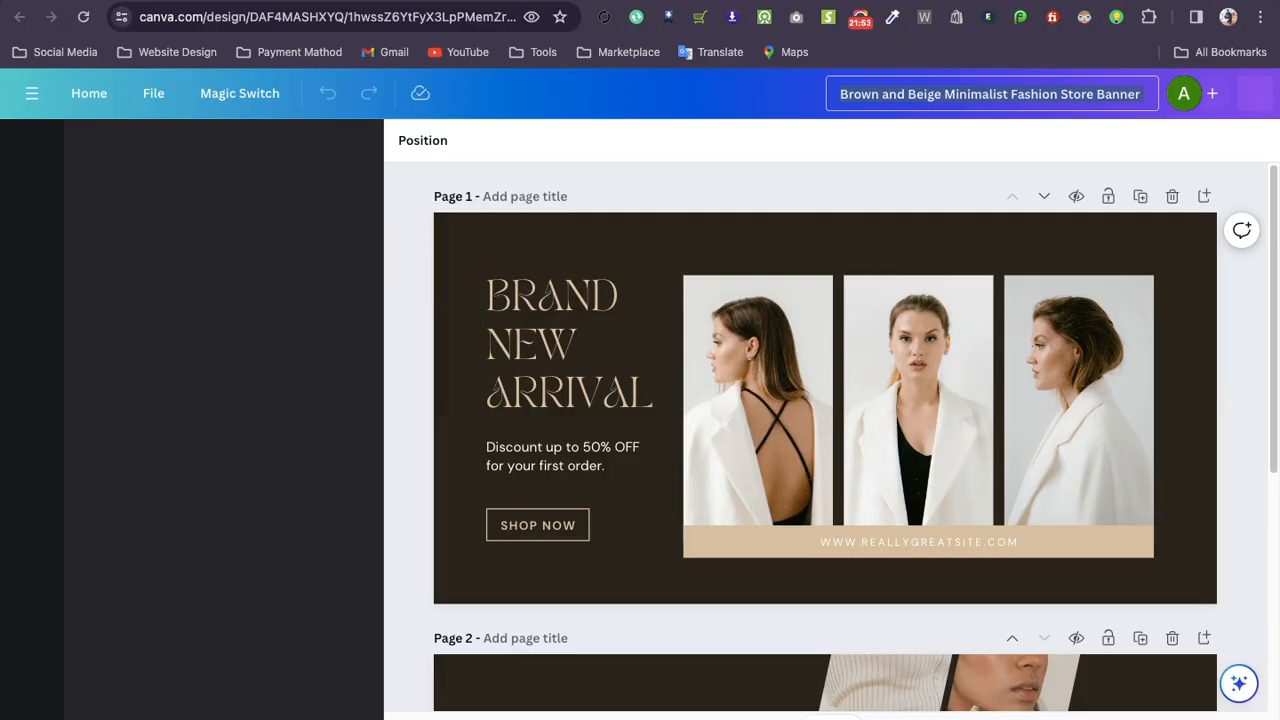
type("glory")
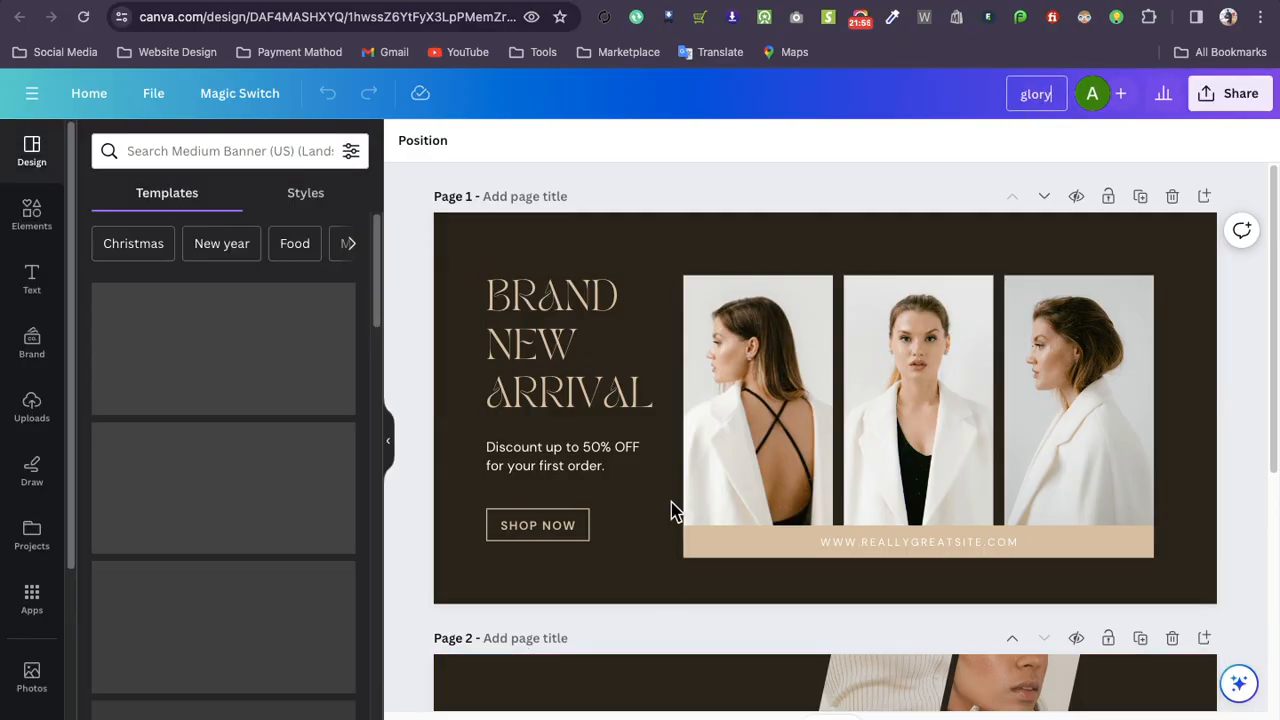
left_click(420, 376)
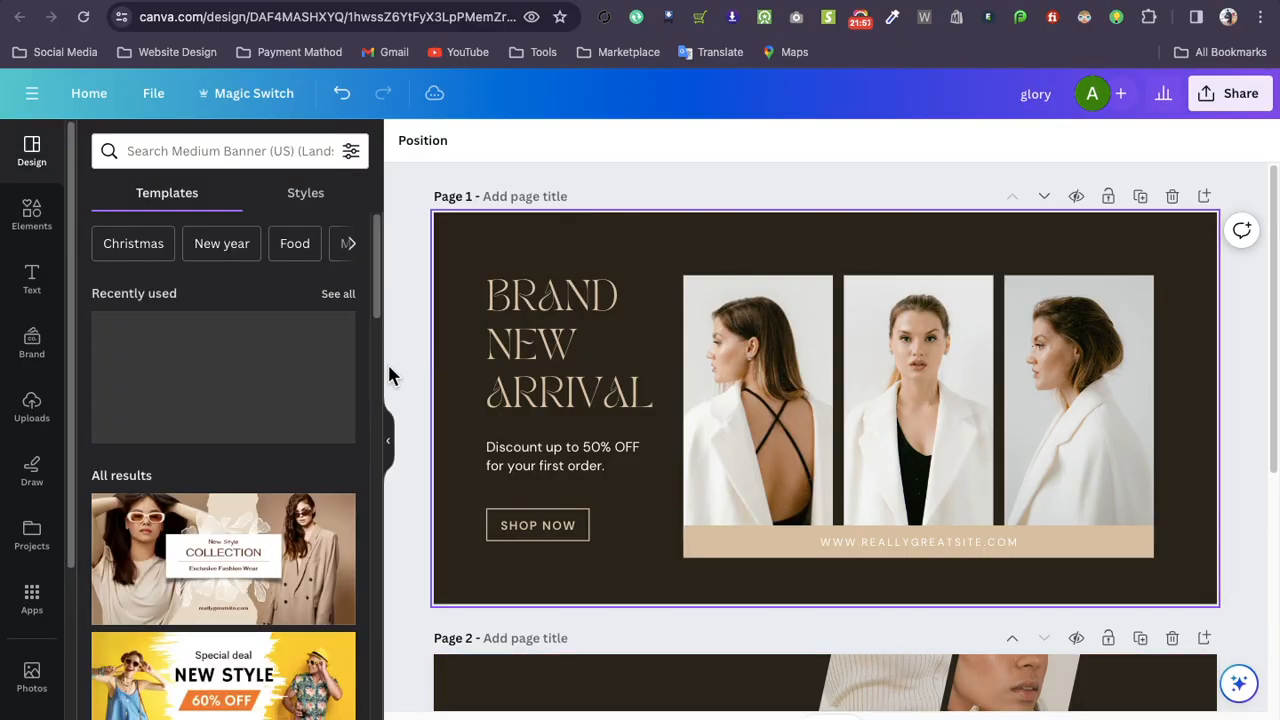
Delete the website address from the beige strip on page 1 and select the banner's photos one by one
left_click(907, 550)
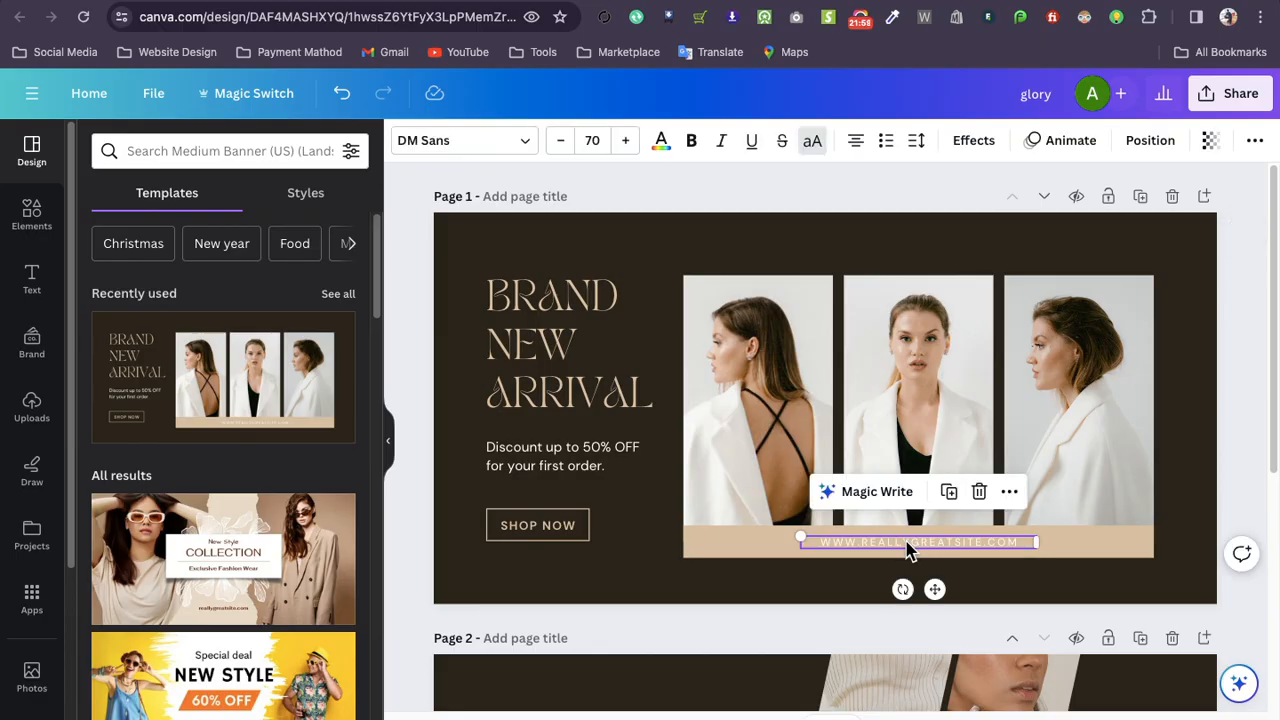
key("Delete")
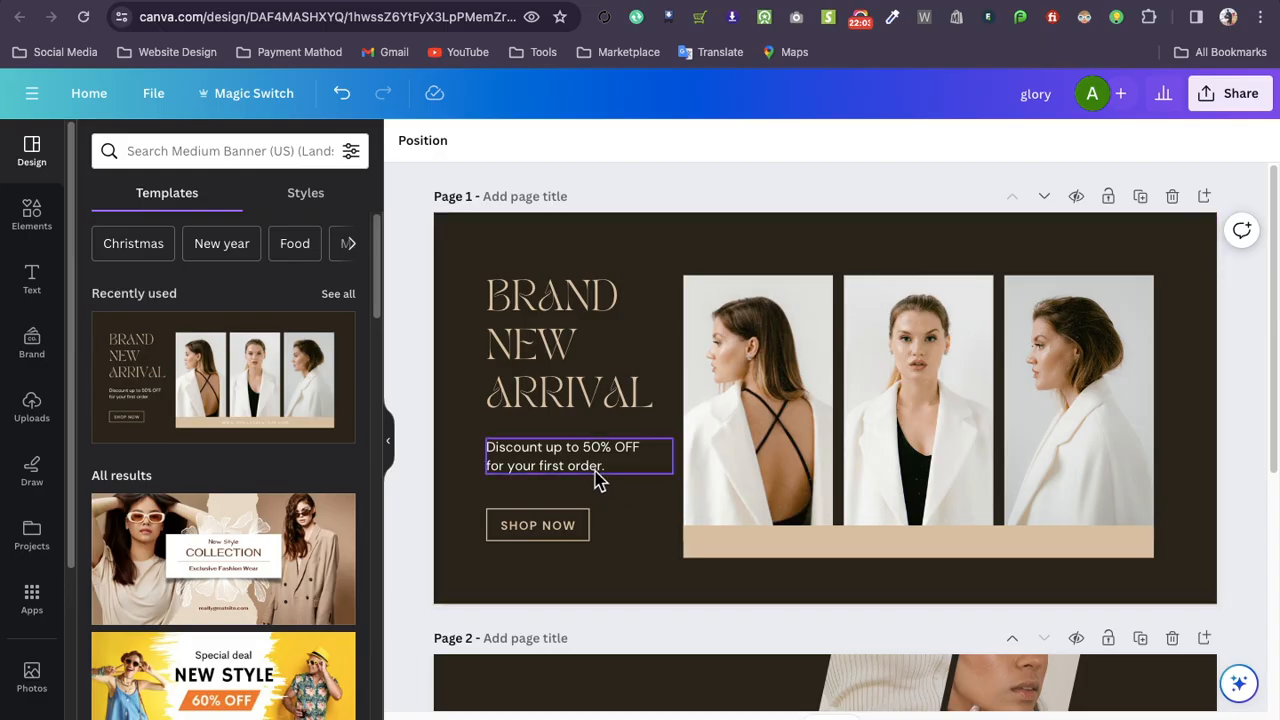
left_click(752, 370)
left_click(872, 368)
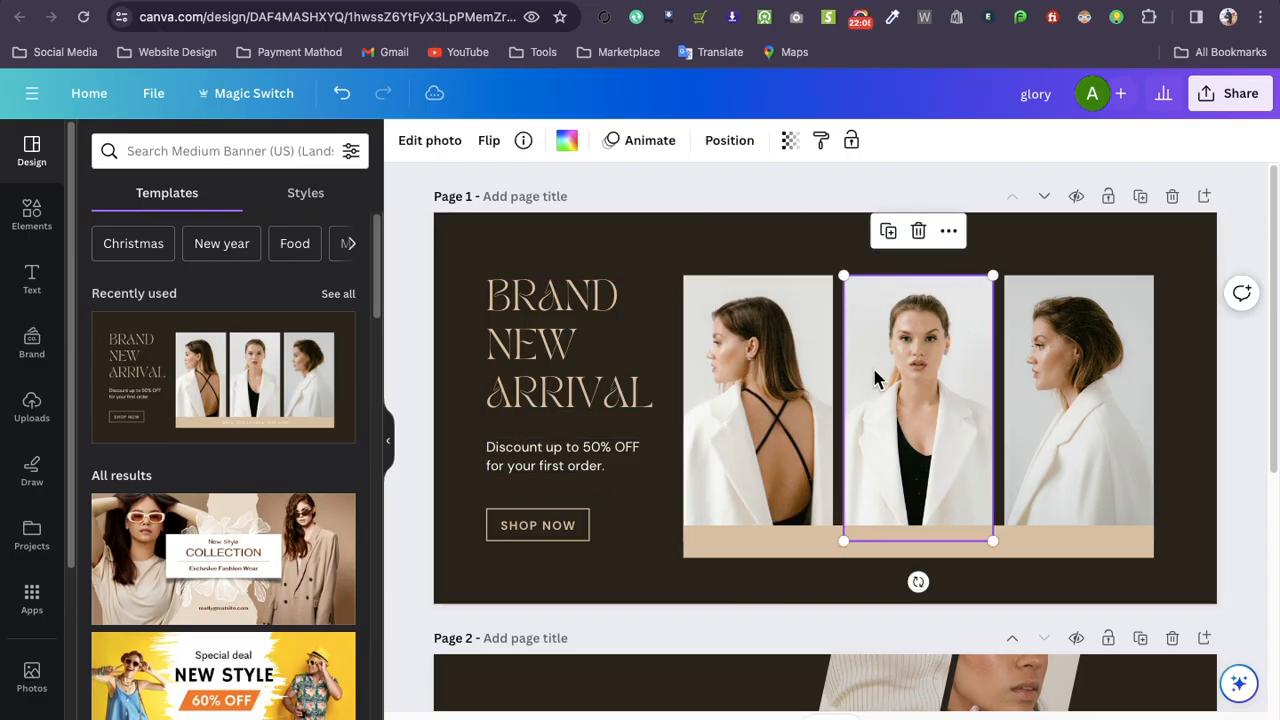
left_click(1014, 405)
left_click(777, 417)
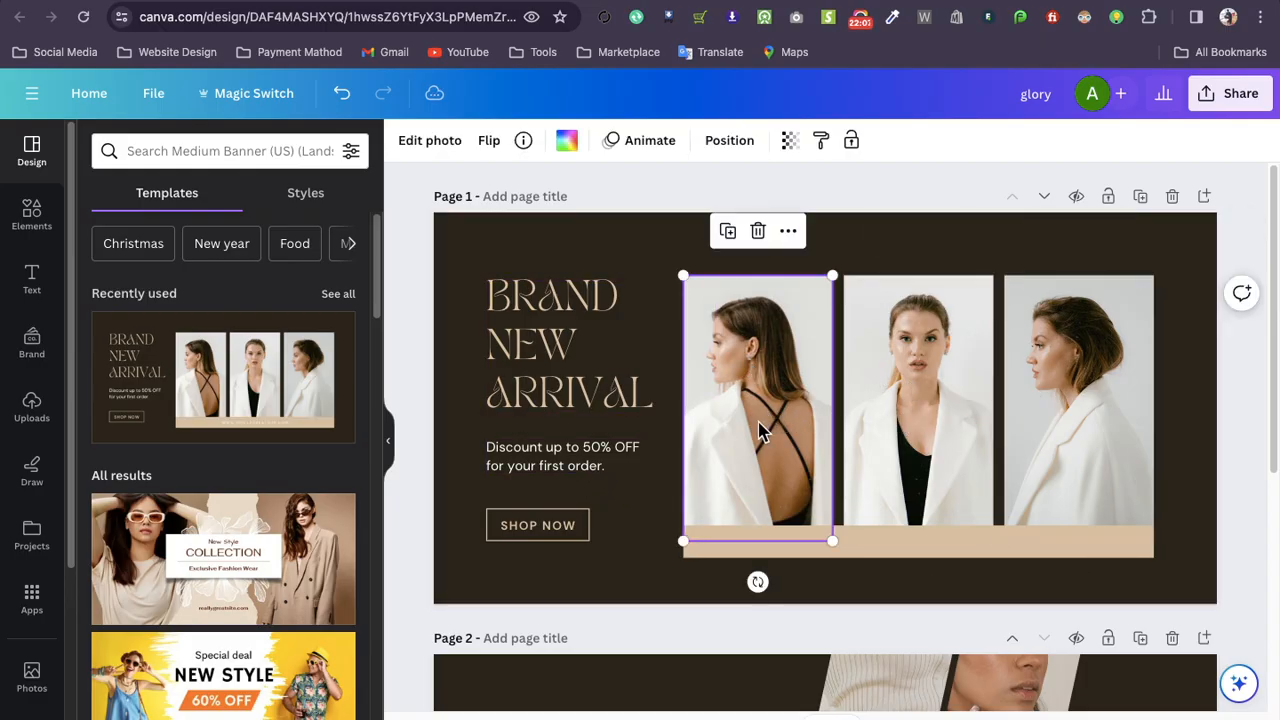
scroll(760, 430, "down", 5)
scroll(640, 543, "up", 5)
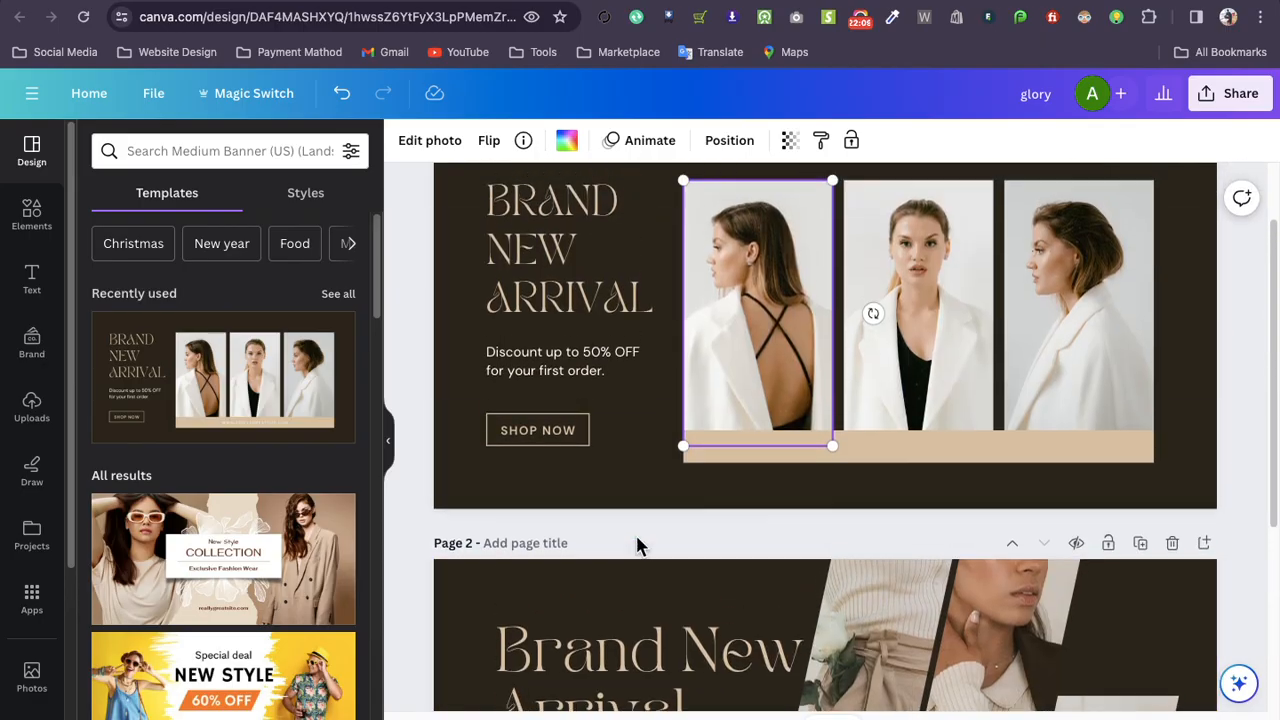
Select the background of page 1 and look through the document, photo and default colours available for it
left_click(670, 252)
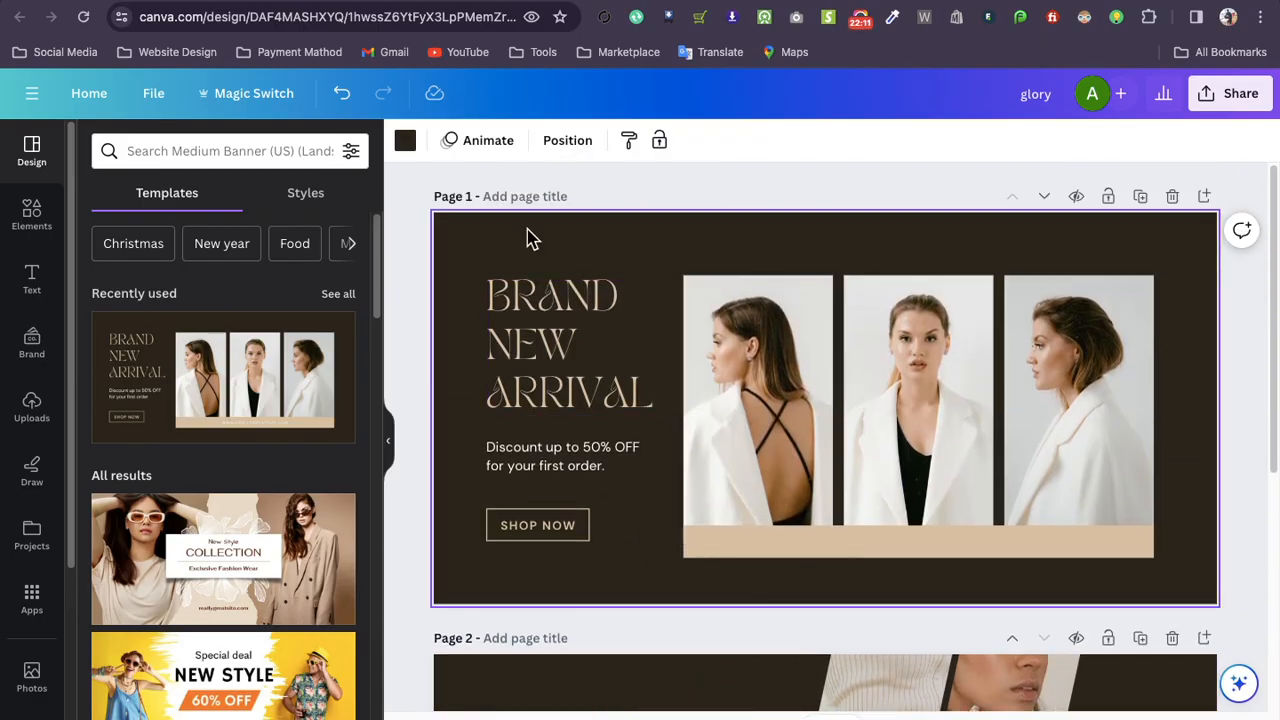
left_click(405, 140)
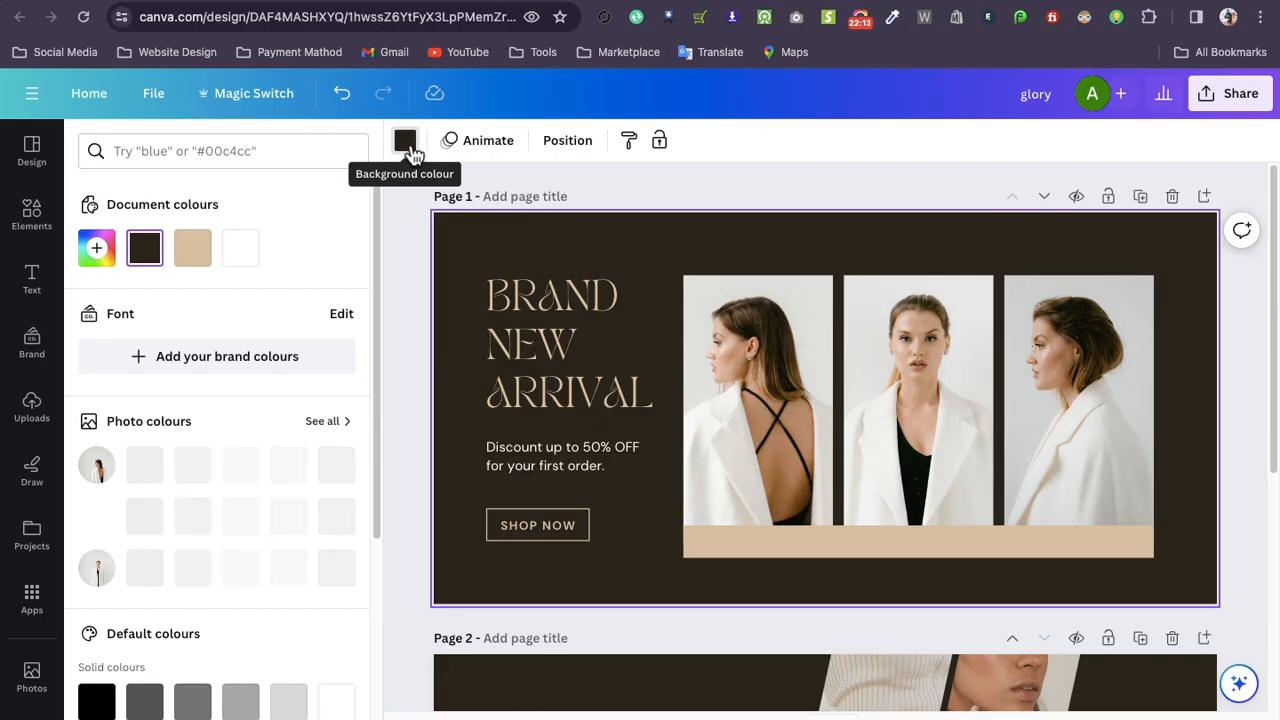
scroll(160, 360, "down", 6)
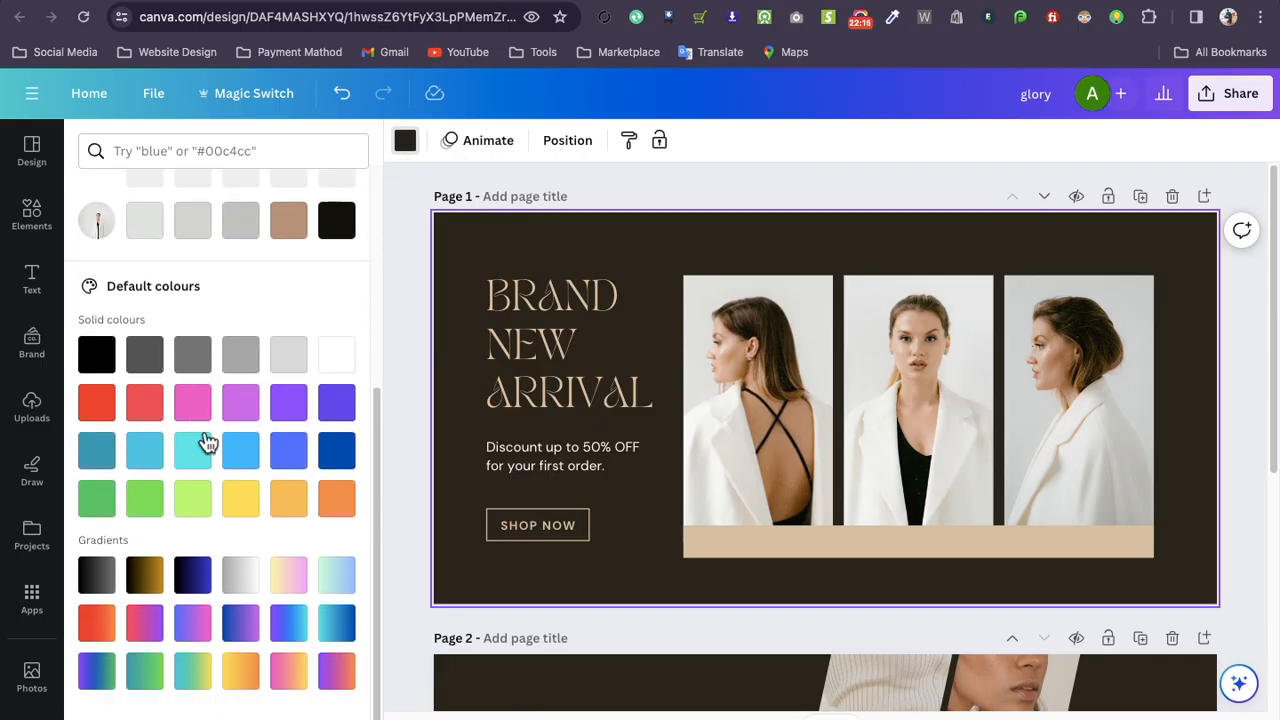
scroll(222, 476, "up", 4)
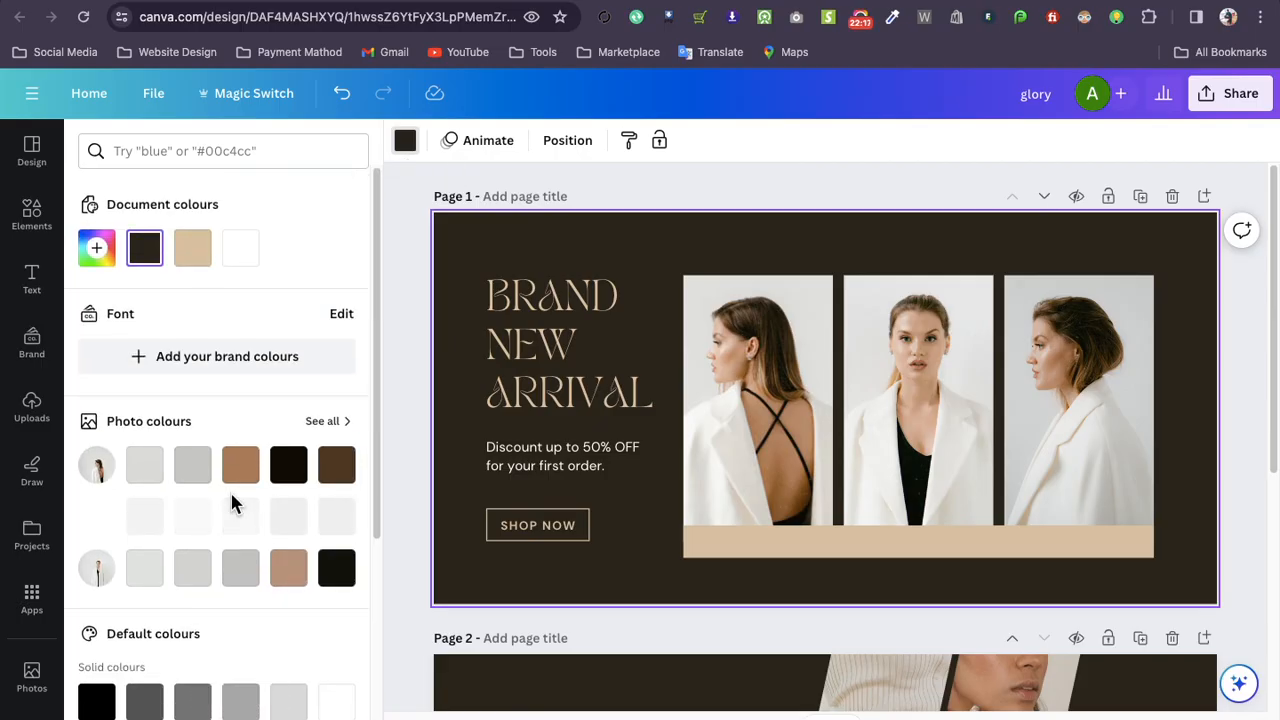
scroll(234, 491, "down", 5)
scroll(232, 487, "up", 4)
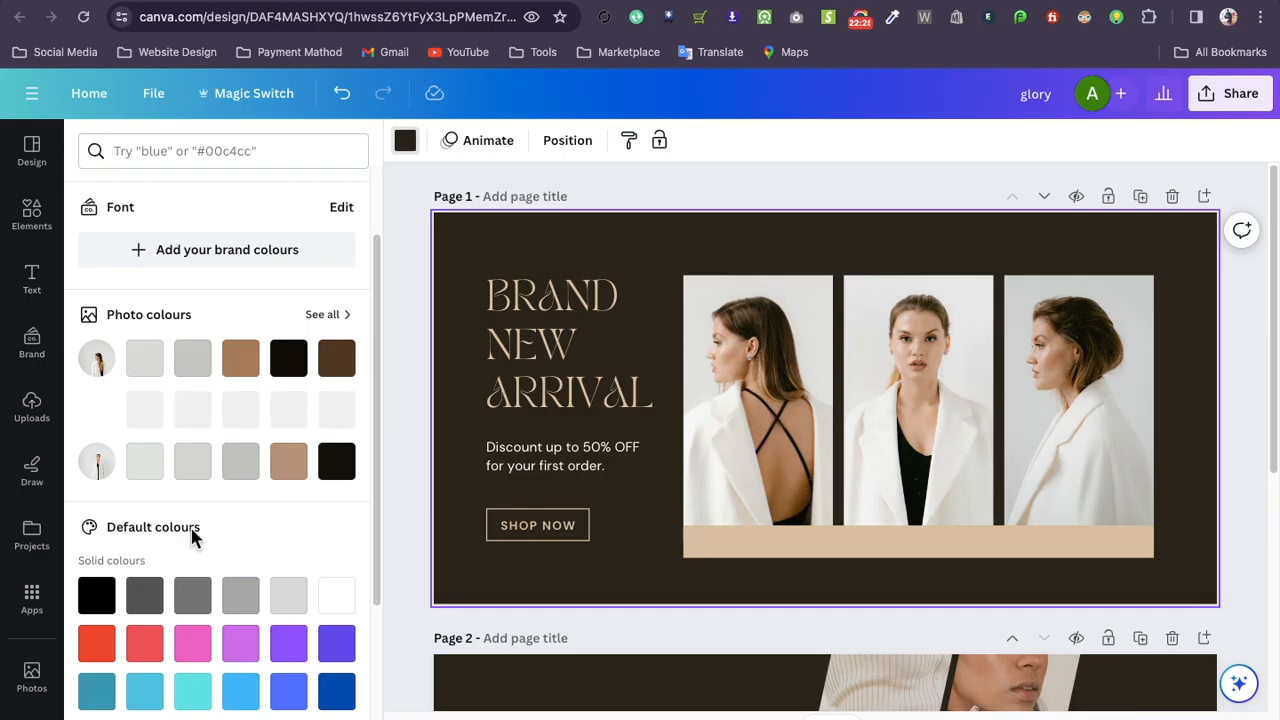
left_click(400, 198)
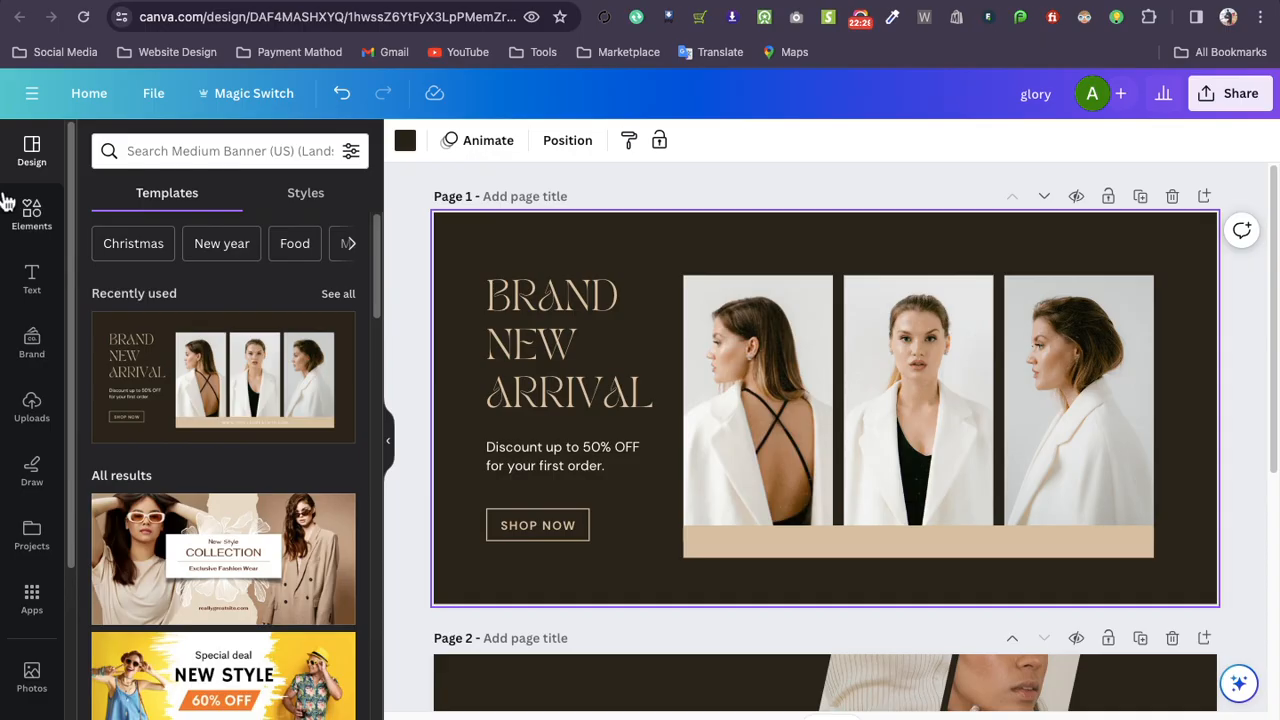
Look over the editor's tool categories and recent template searches, and browse the alternative fashion banner templates for this design
scroll(32, 390, "down", 3)
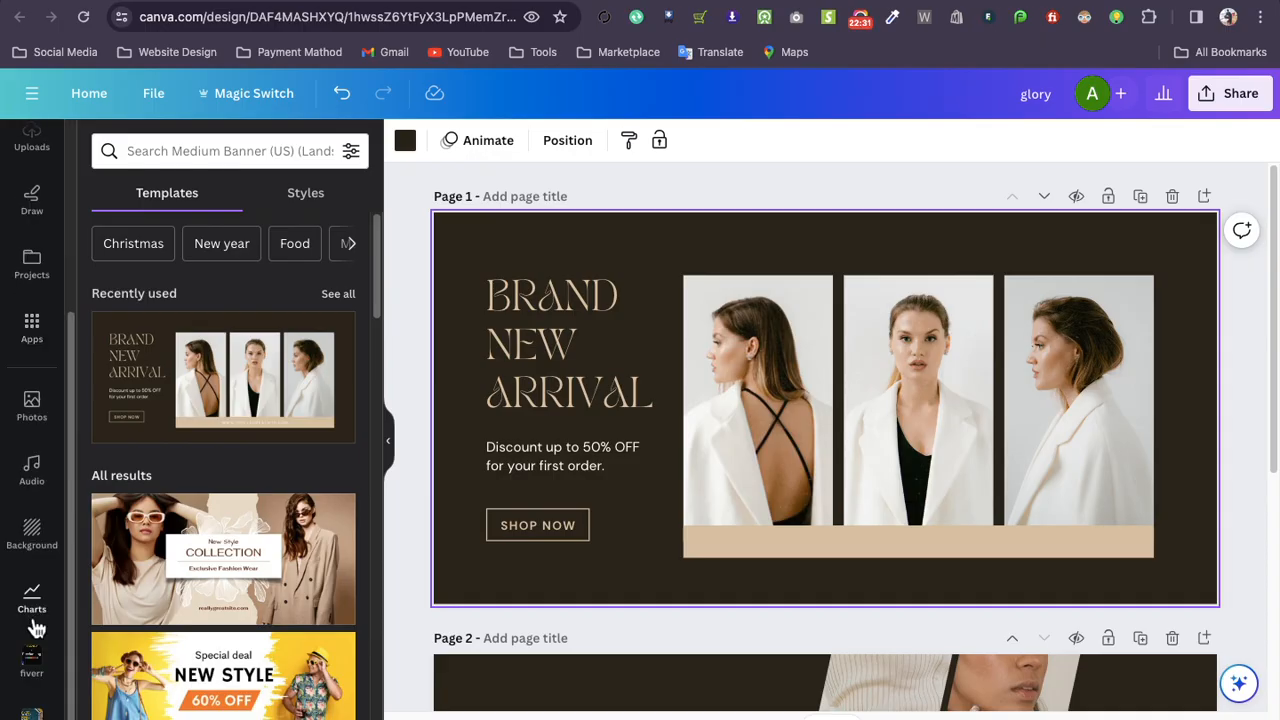
scroll(29, 491, "up", 3)
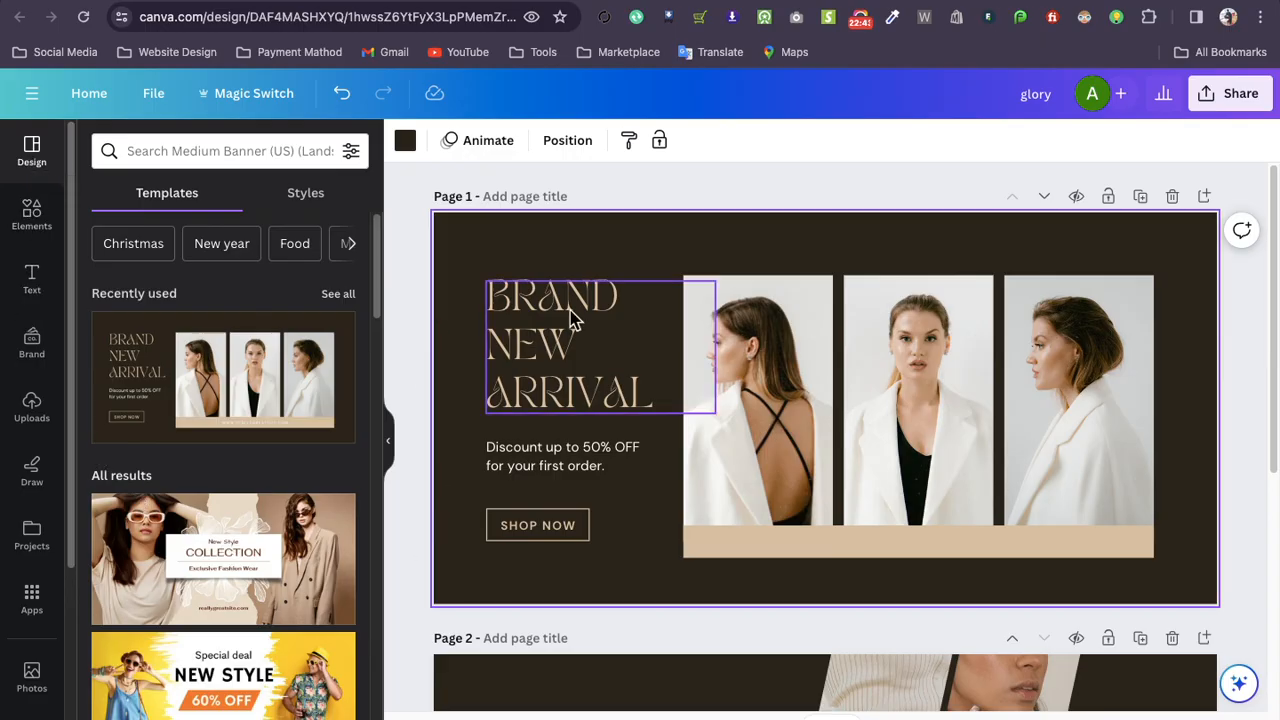
left_click(183, 149)
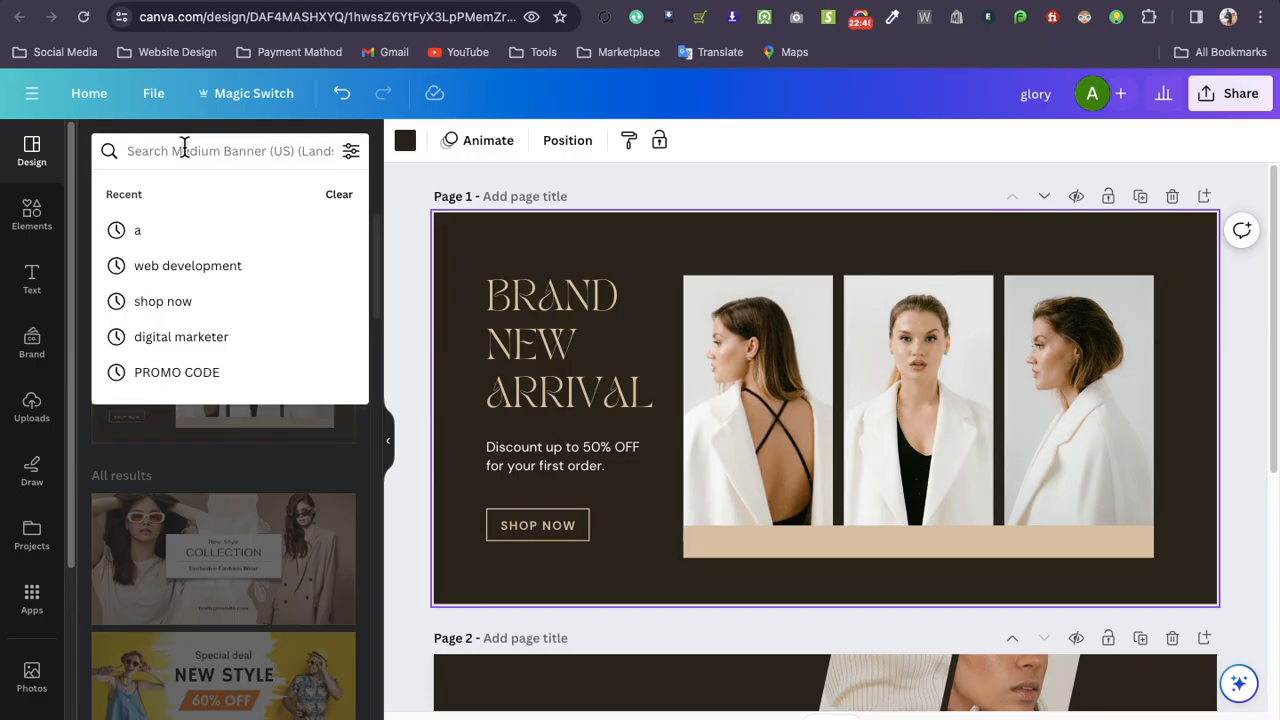
left_click(30, 158)
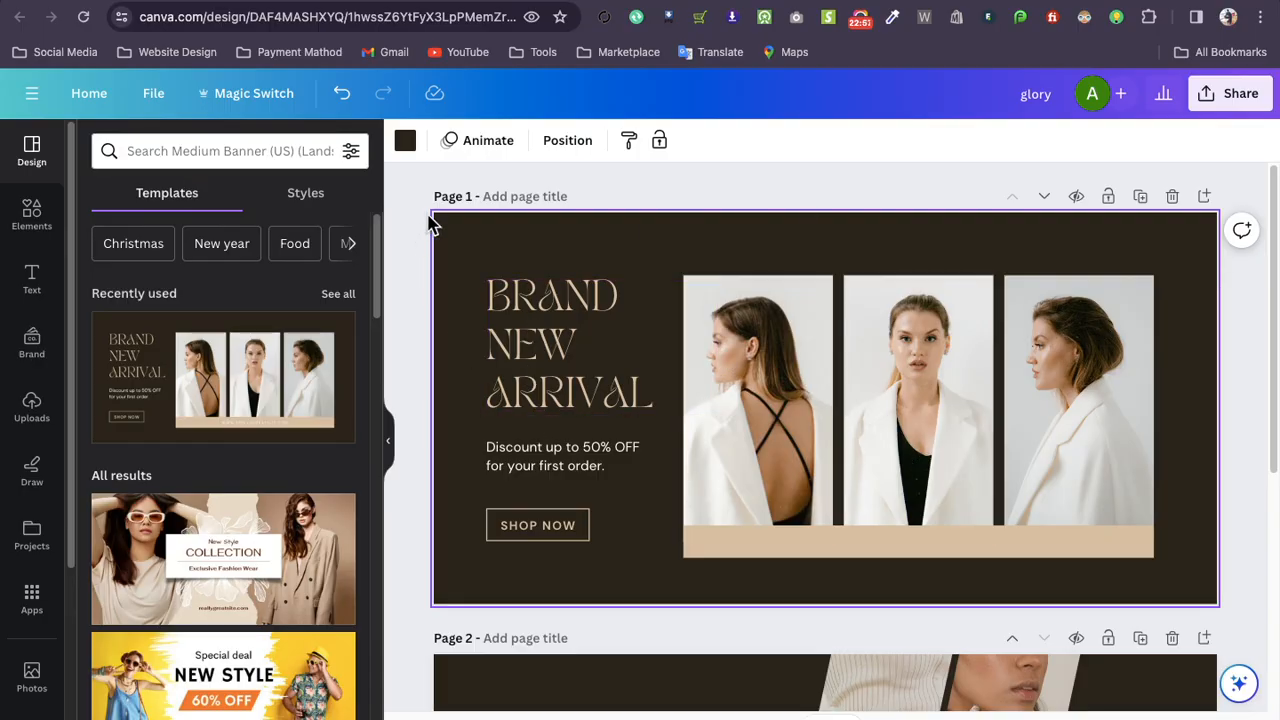
mouse_move(288, 410)
scroll(288, 410, "down", 5)
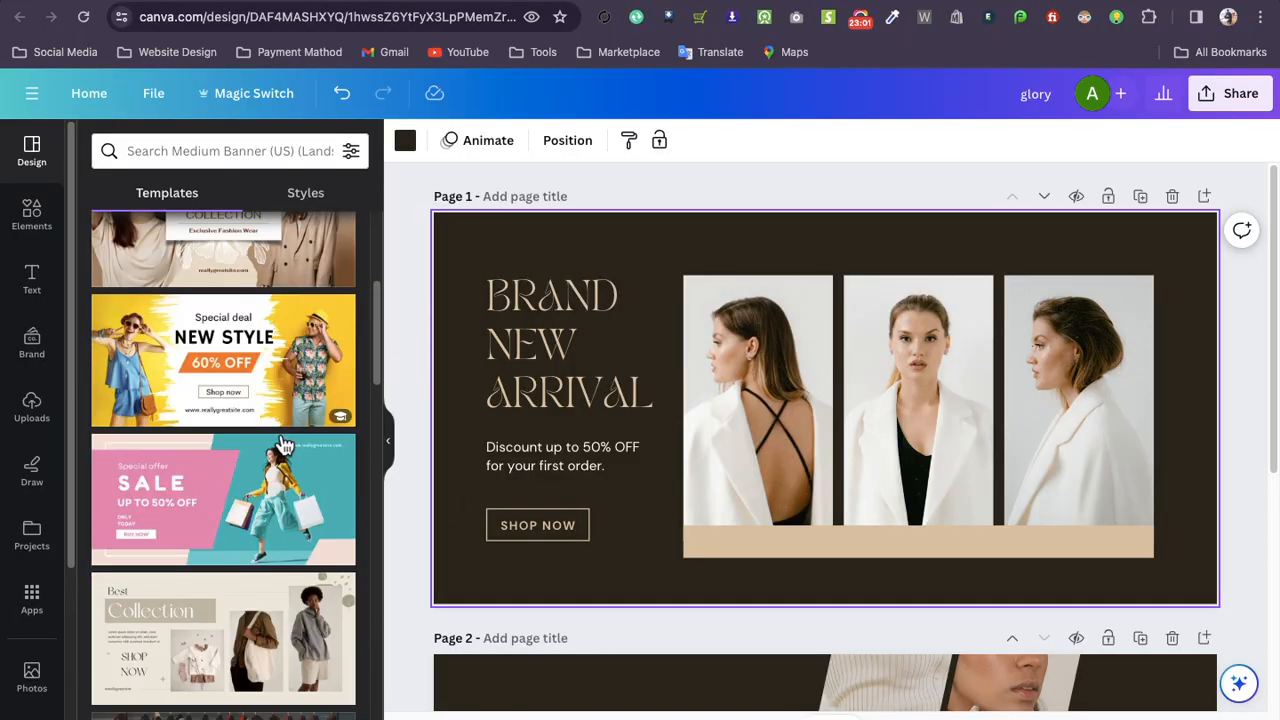
scroll(245, 560, "down", 5)
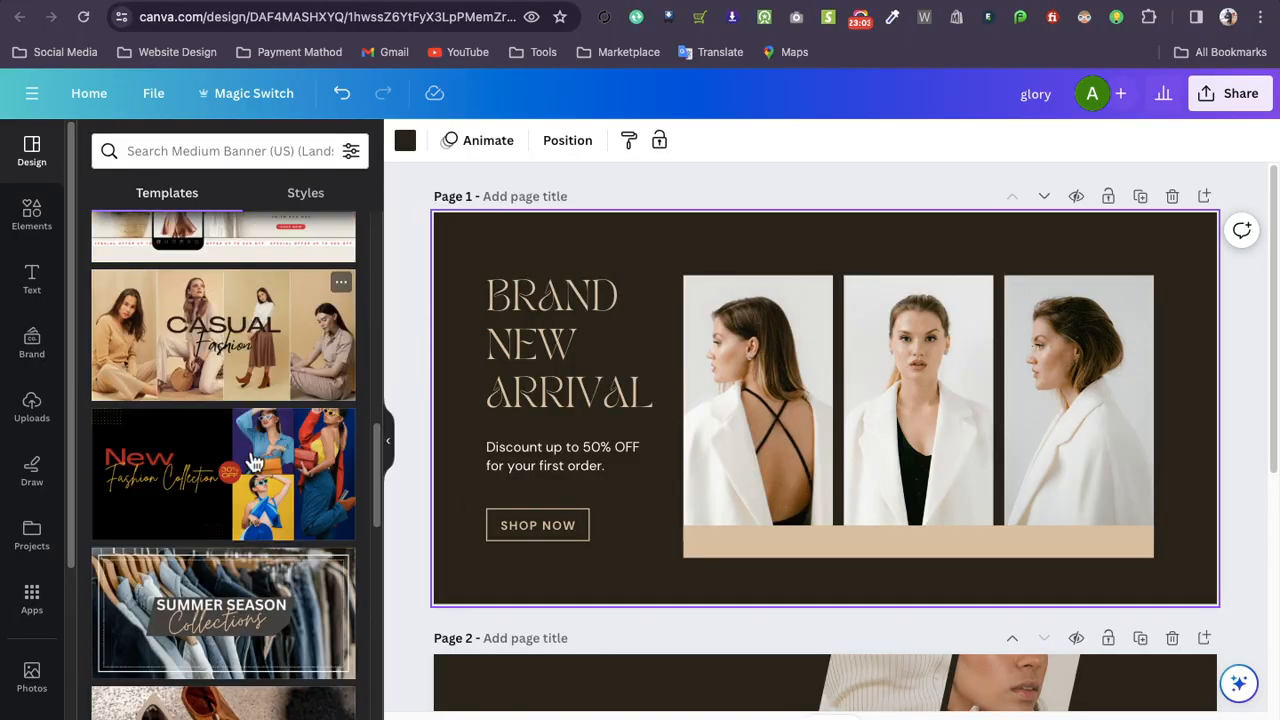
scroll(245, 560, "down", 5)
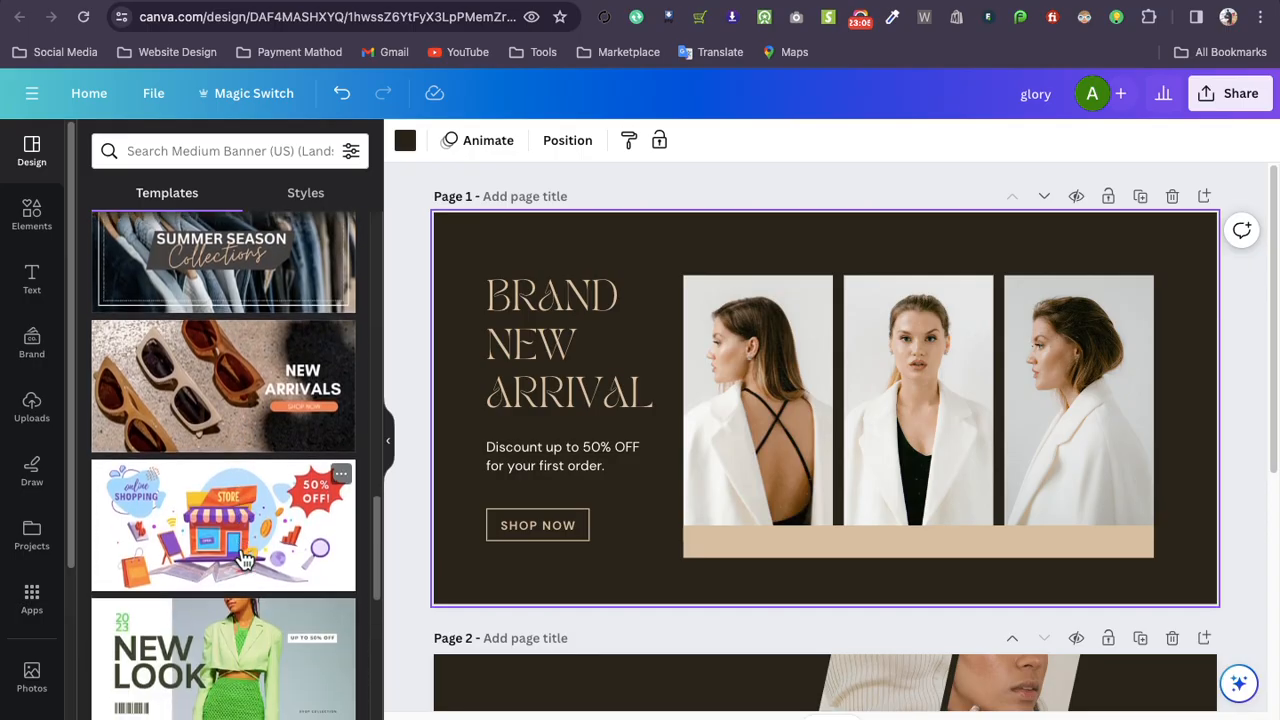
scroll(245, 558, "down", 5)
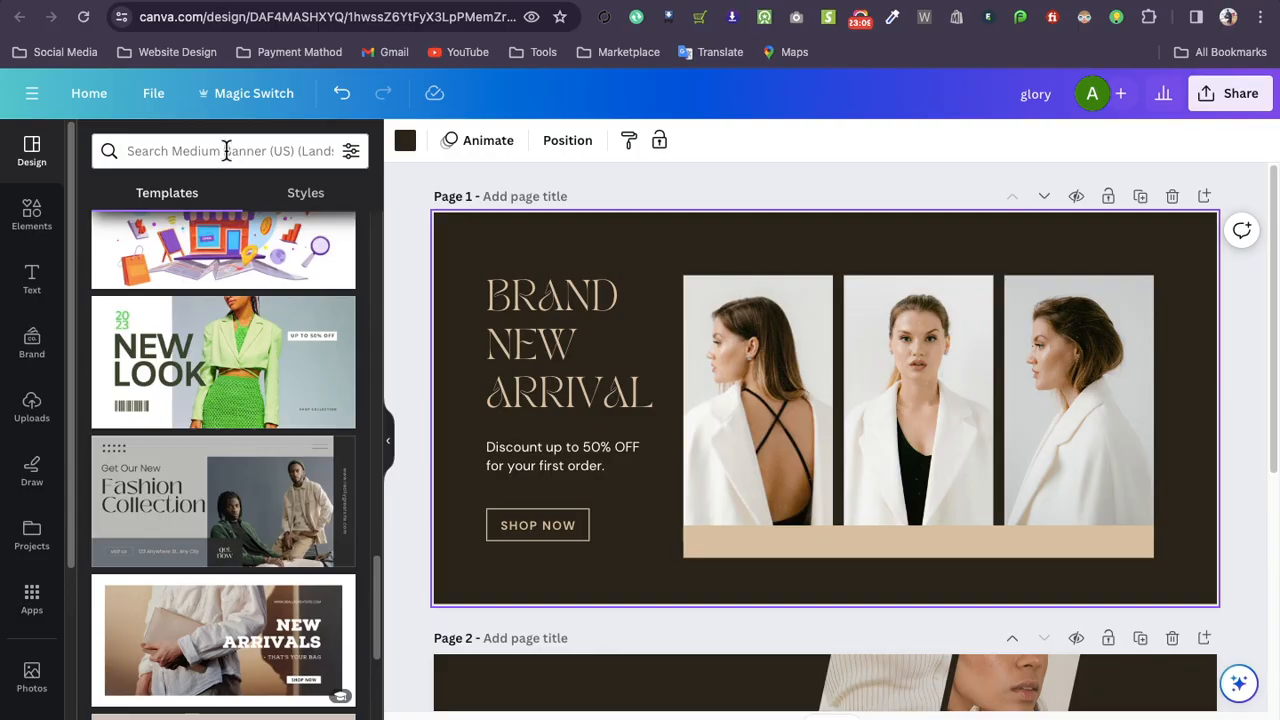
scroll(215, 430, "down", 3)
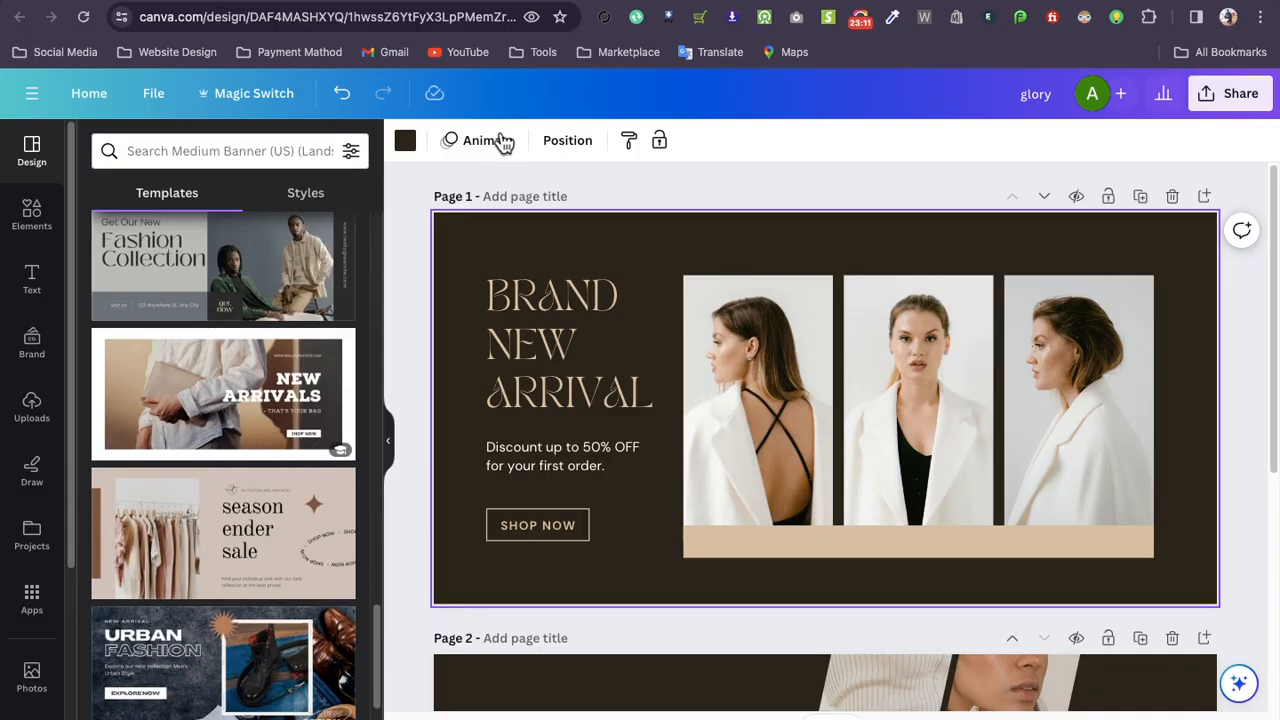
Close the Brown and Beige Minimalist Fashion Store Banner preview, view the clothing store banner results and return to the "glory" design
left_click(514, 2)
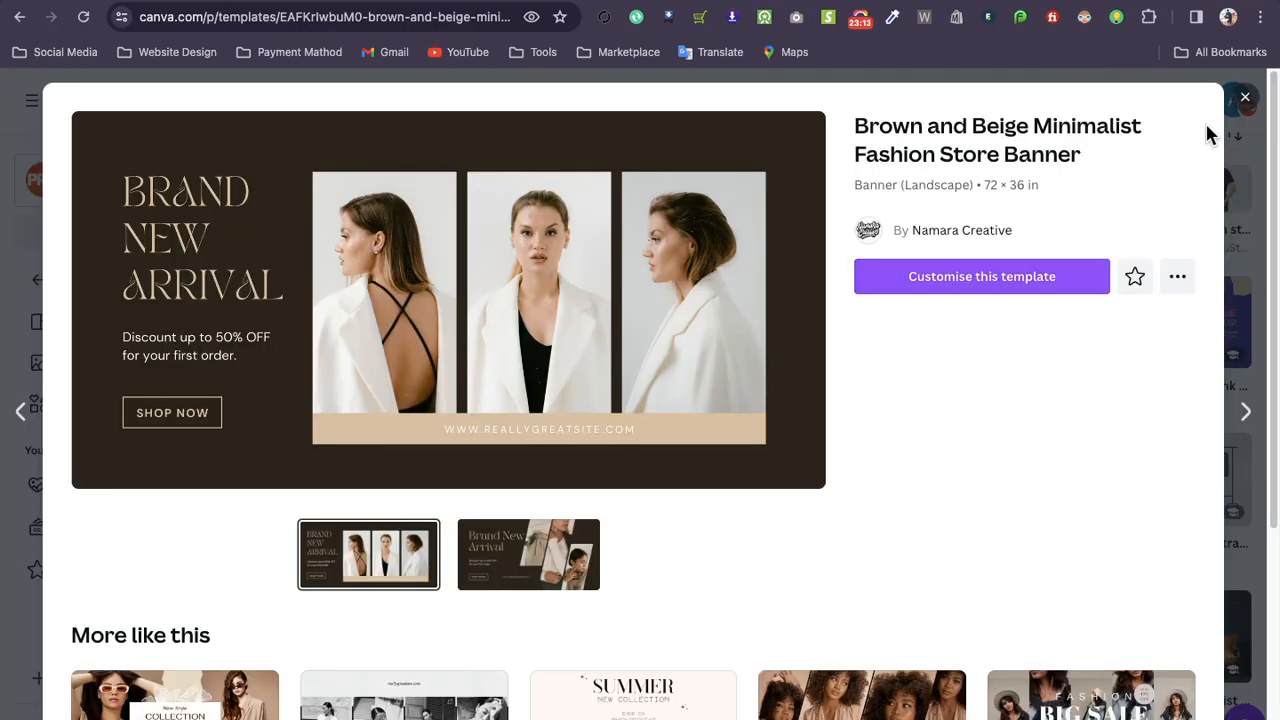
left_click(1245, 98)
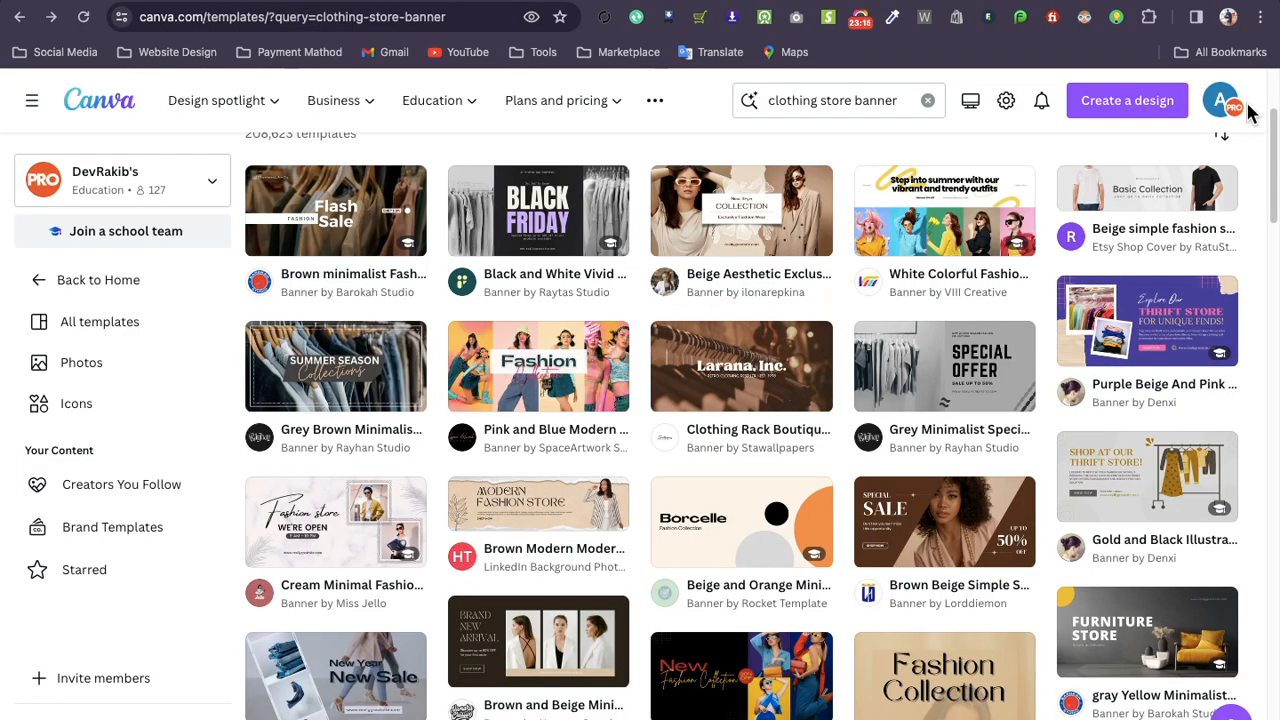
scroll(537, 318, "up", 2)
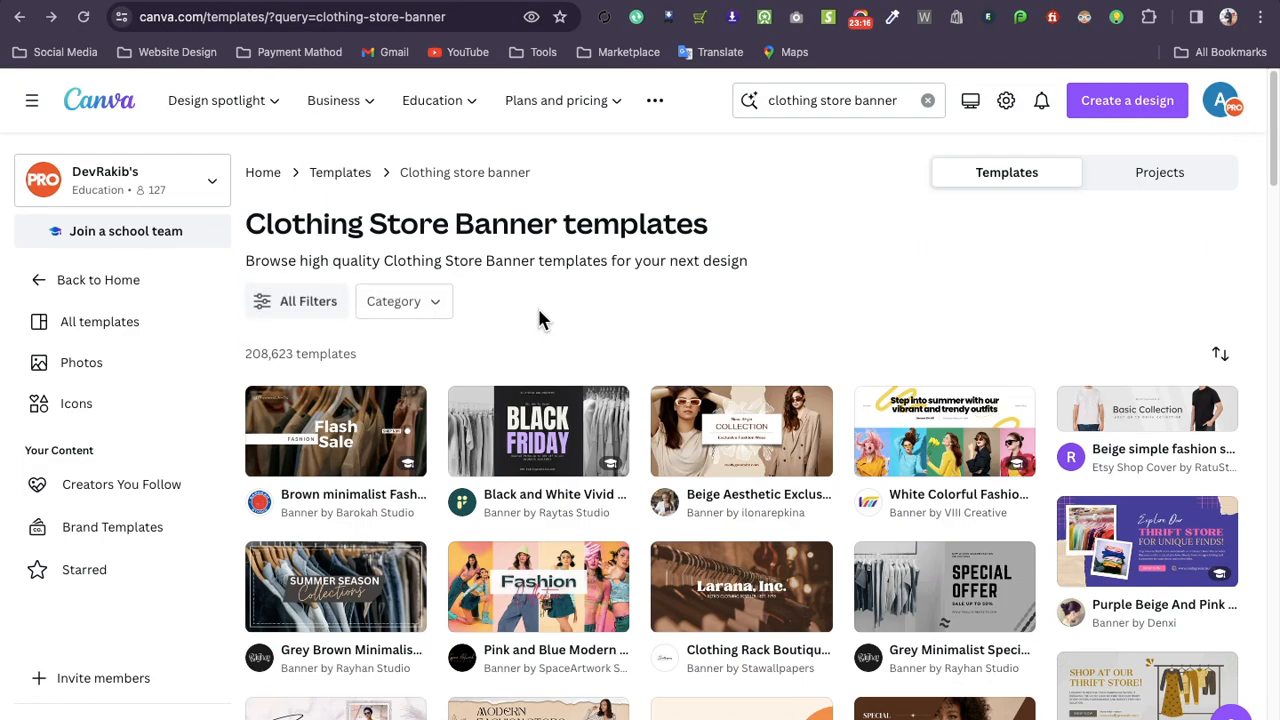
left_click(88, 290)
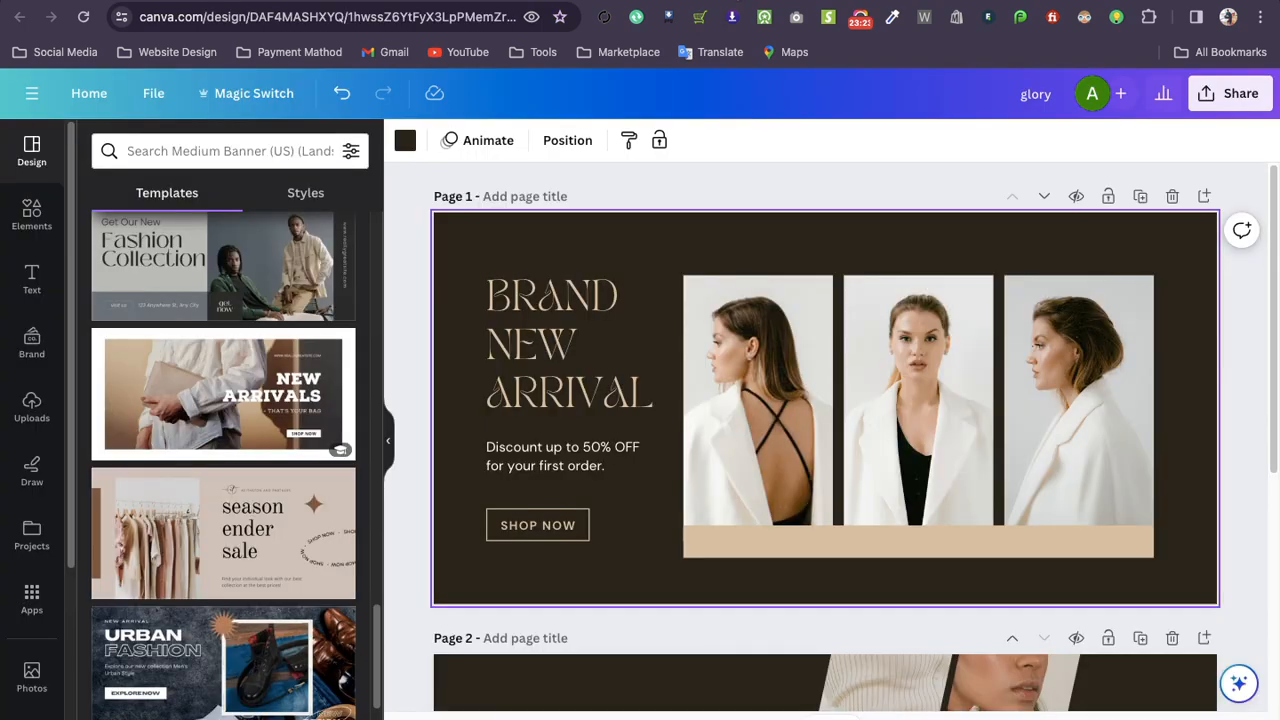
Examine the available element categories, from shapes, graphics and the AI image generator through charts, tables, frames, grids and collections
left_click(46, 230)
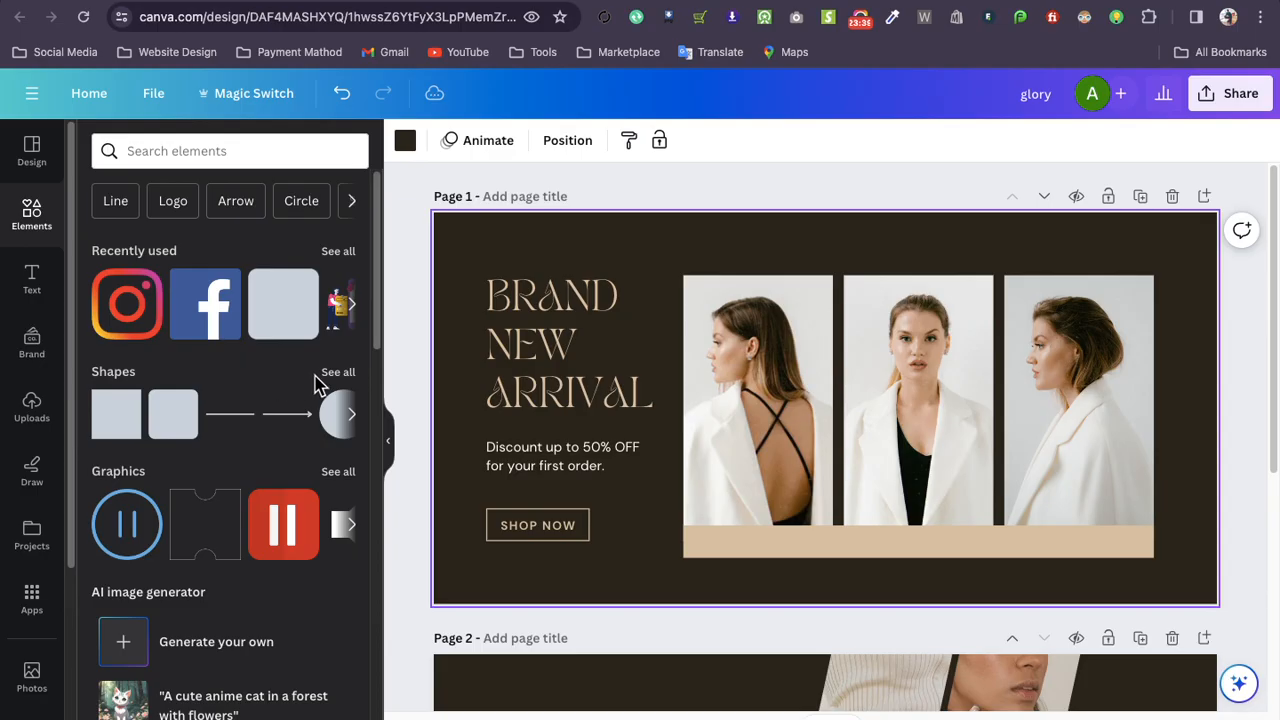
scroll(318, 385, "down", 3)
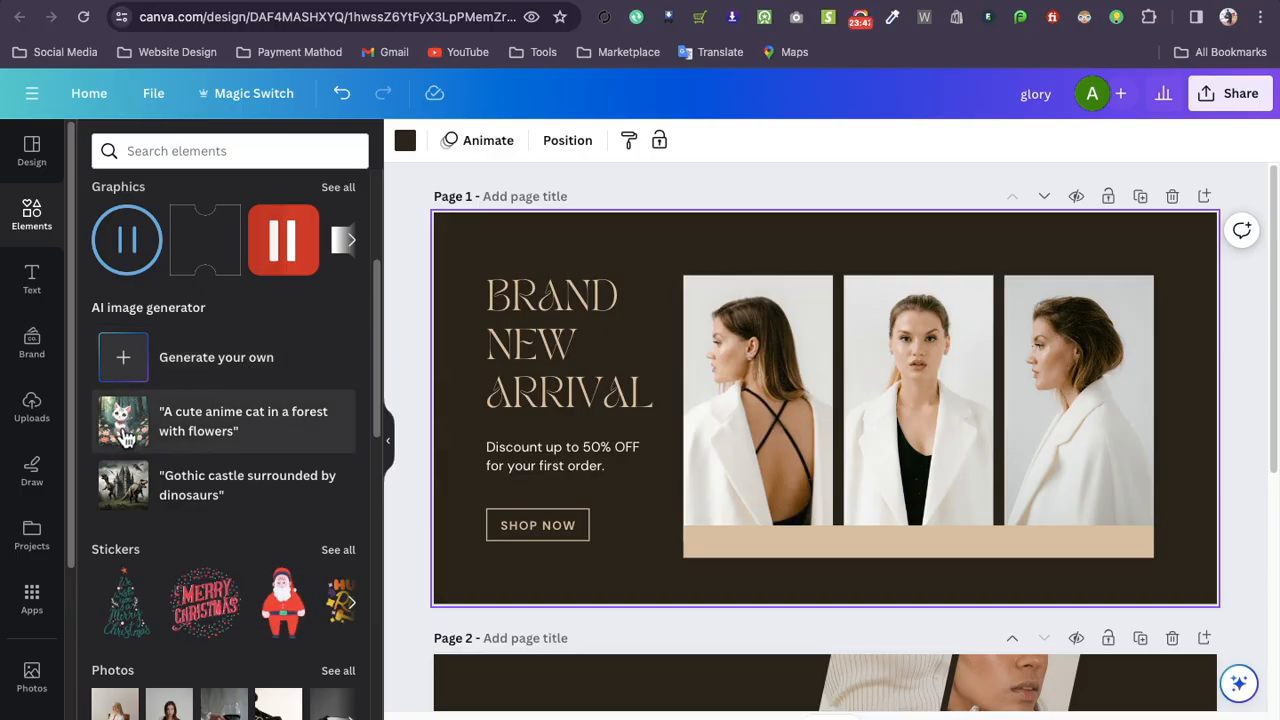
scroll(157, 510, "down", 1)
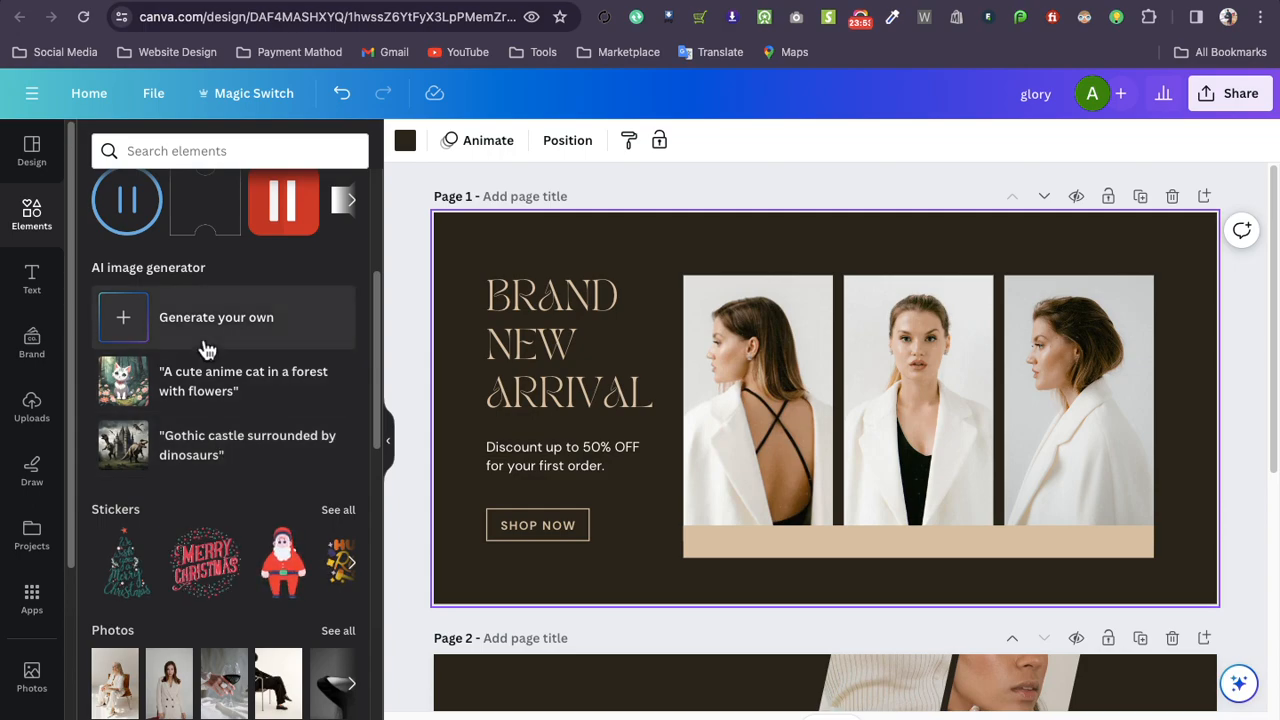
scroll(222, 362, "up", 1)
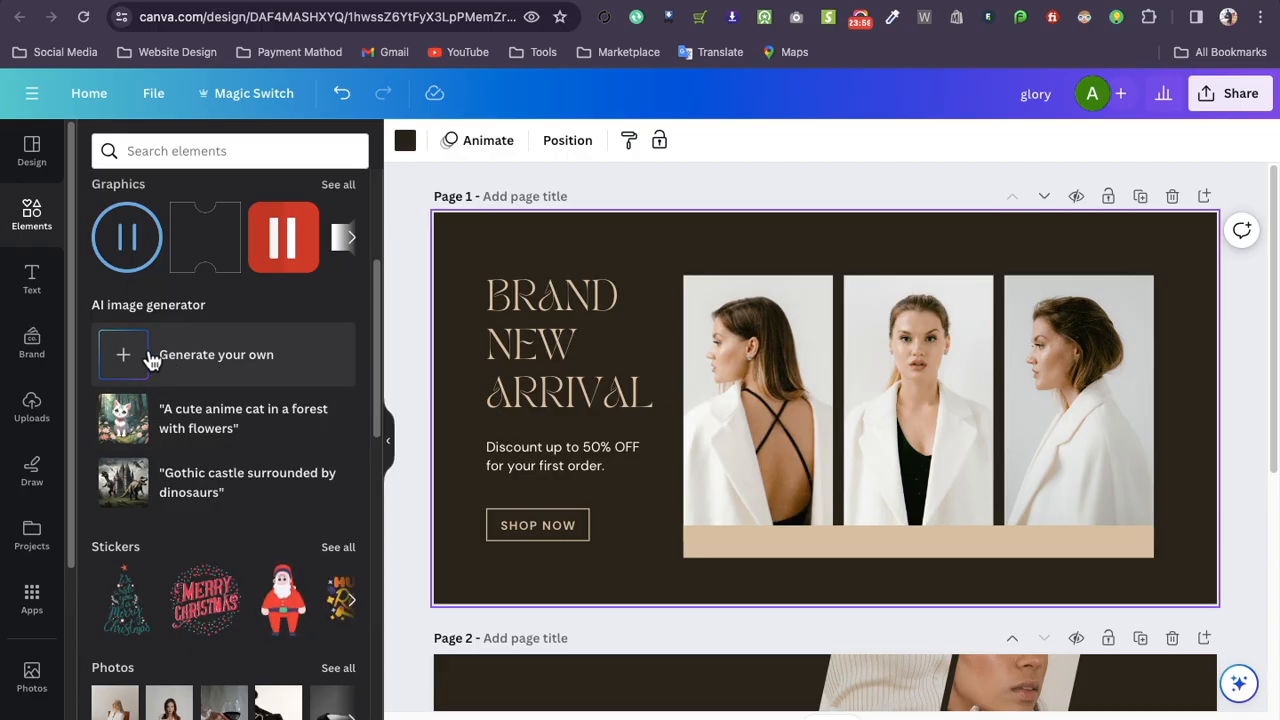
scroll(152, 340, "down", 5)
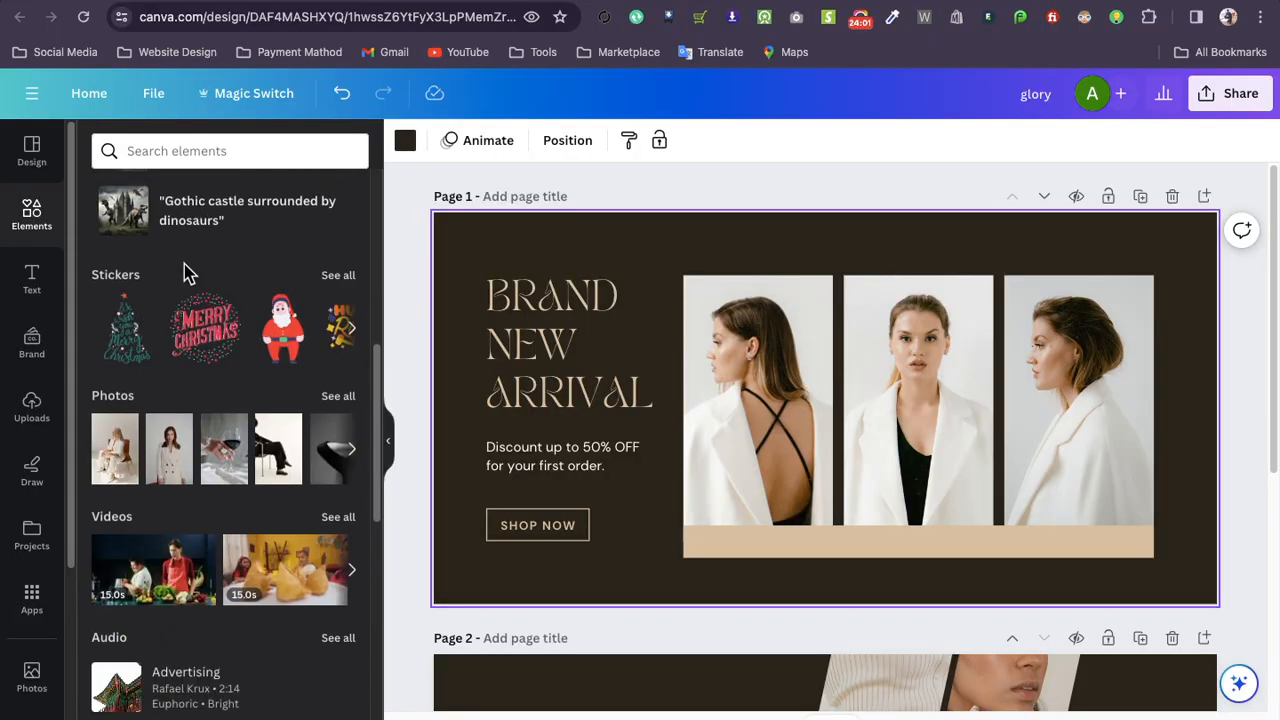
scroll(186, 271, "down", 1)
scroll(232, 372, "down", 2)
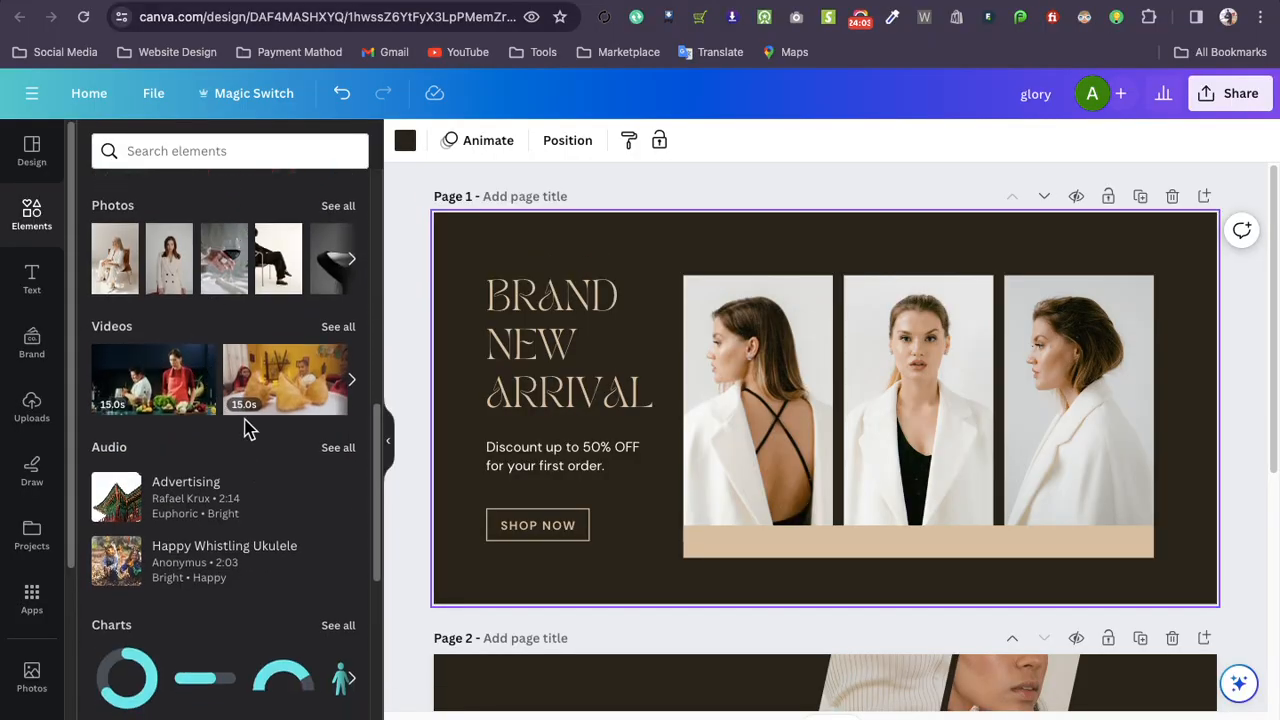
scroll(250, 418, "down", 3)
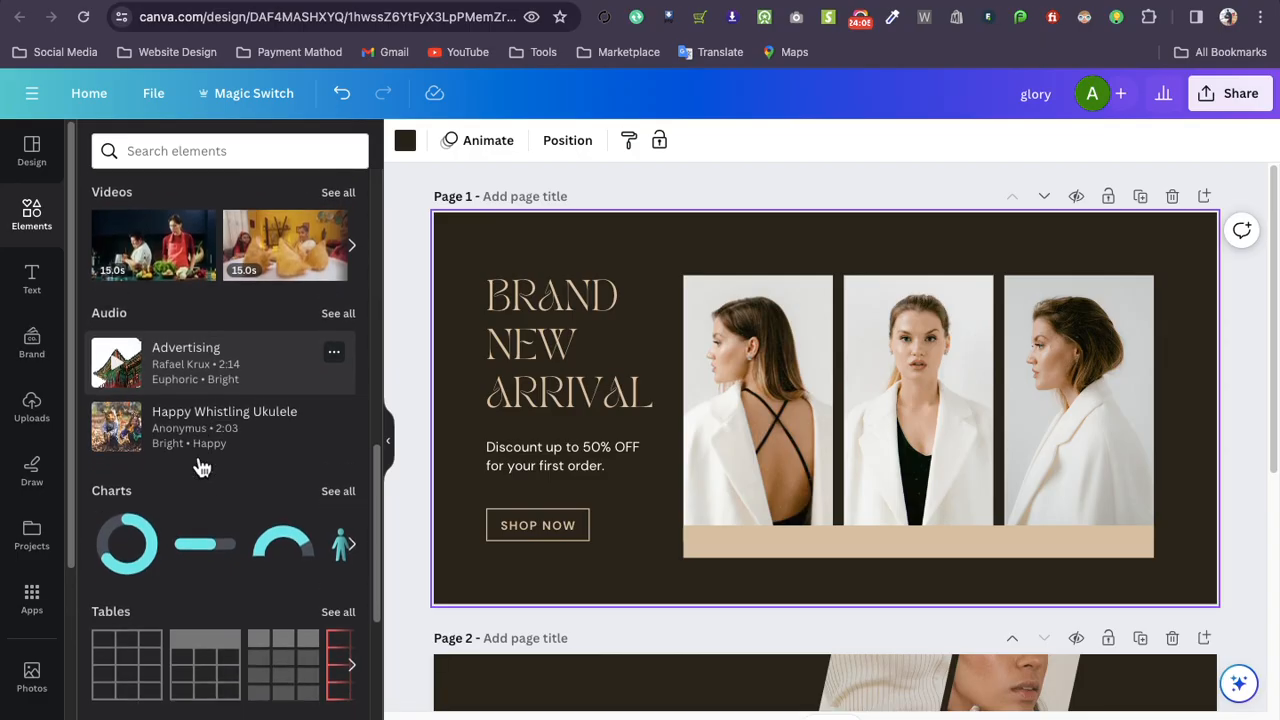
scroll(203, 480, "down", 5)
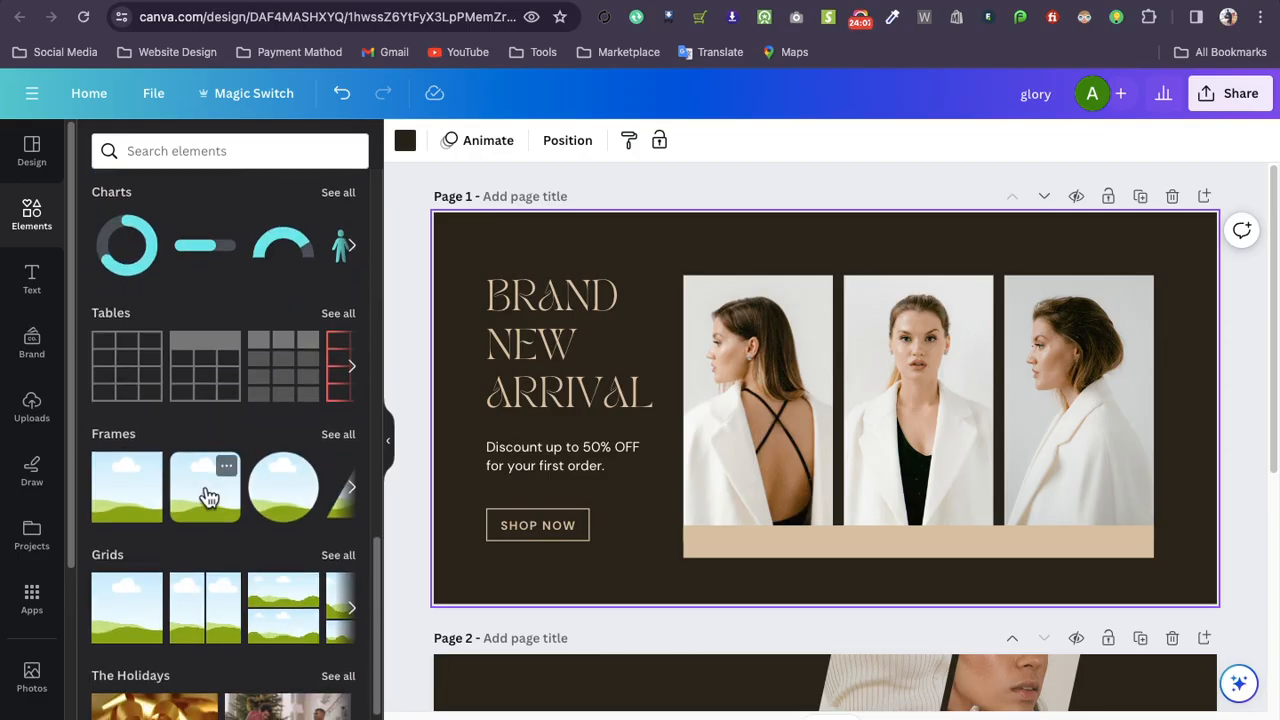
scroll(208, 498, "down", 2)
scroll(207, 492, "down", 4)
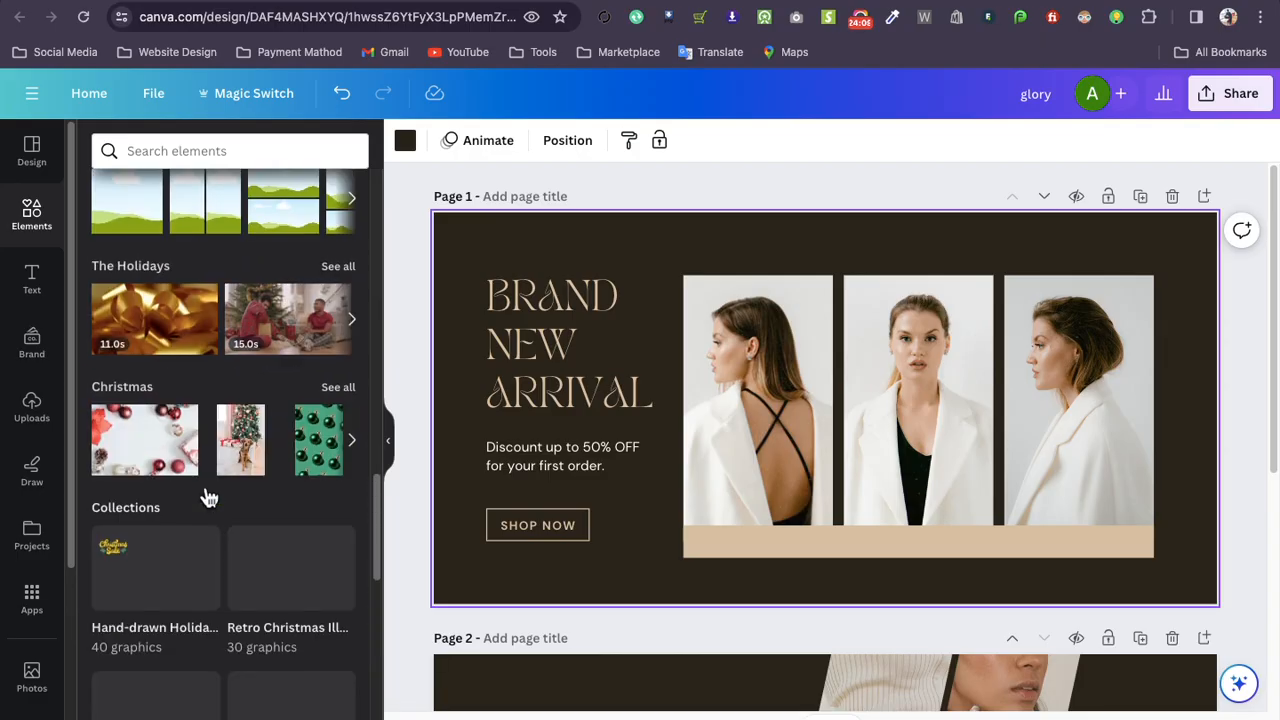
scroll(207, 492, "up", 14)
scroll(207, 492, "up", 4)
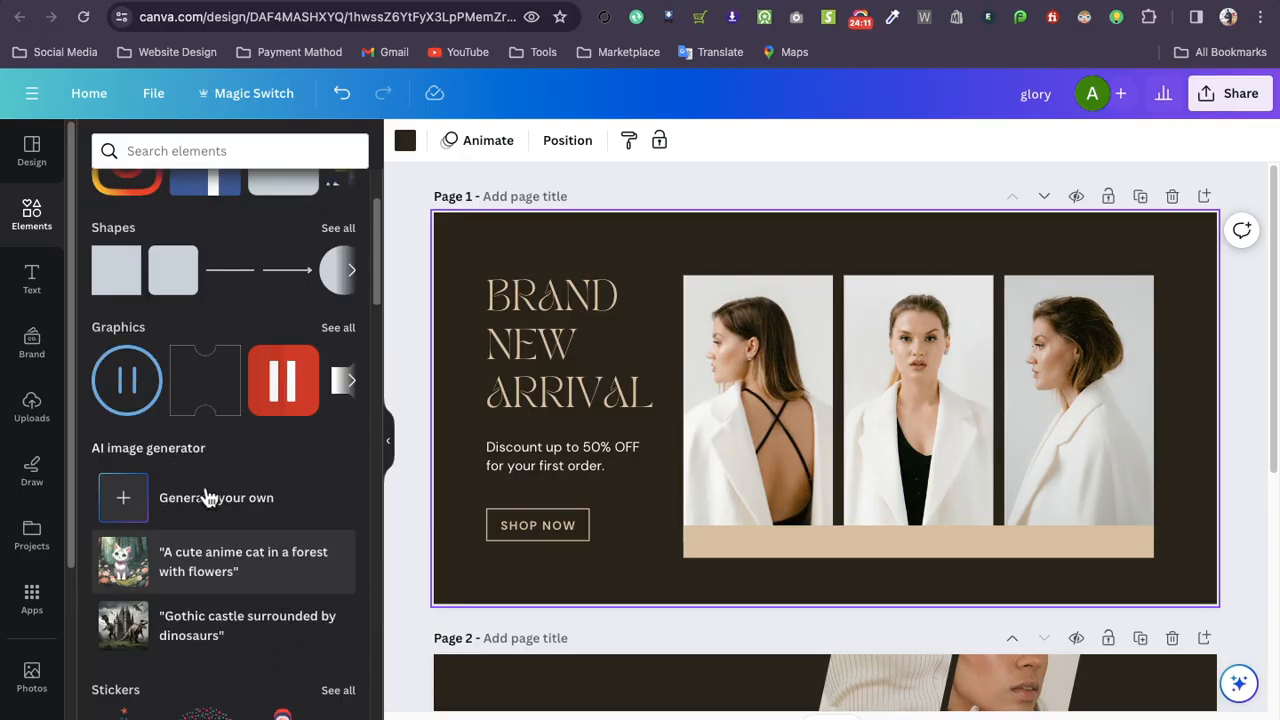
Search the elements for "Name box" and browse the full set of matching graphics
left_click(206, 150)
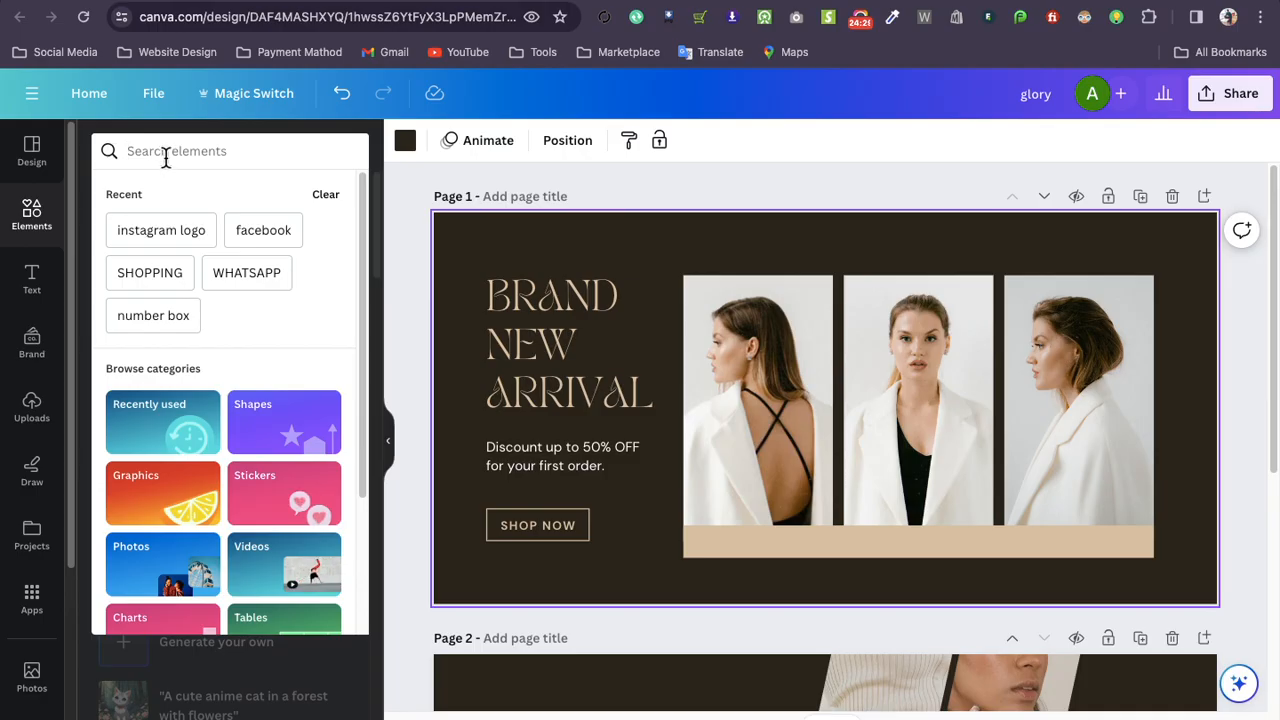
type("name")
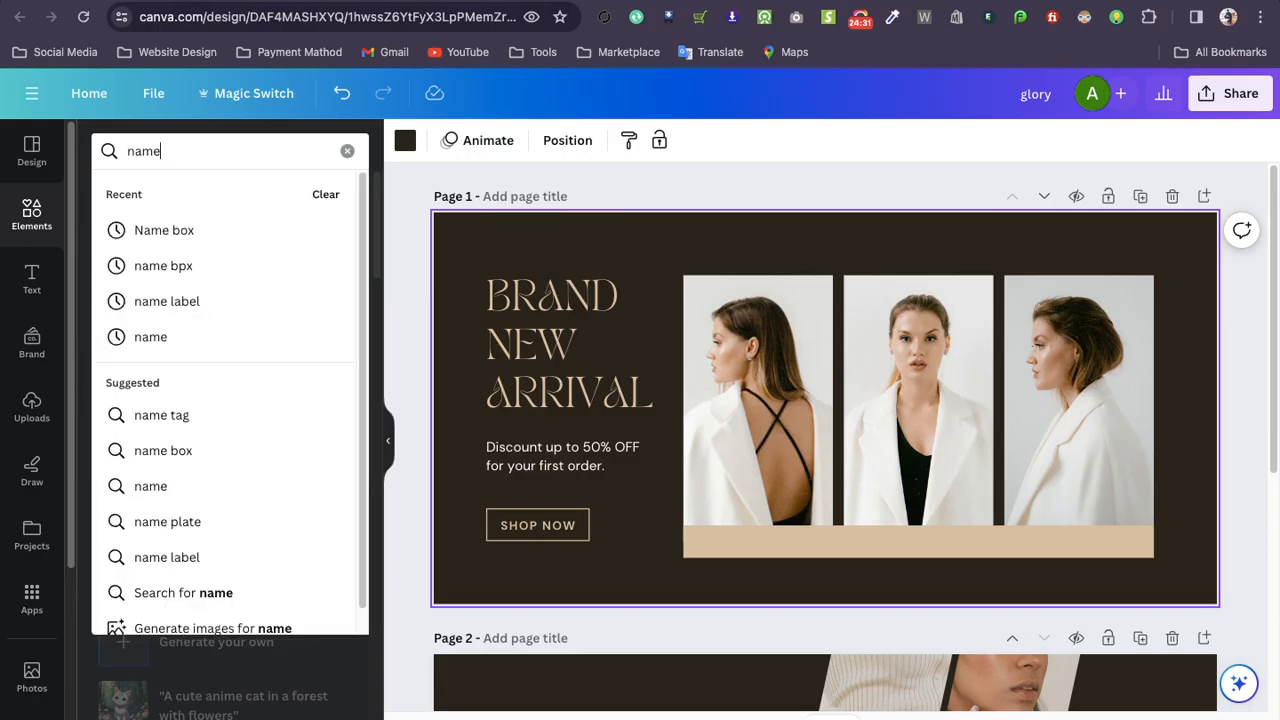
left_click(182, 231)
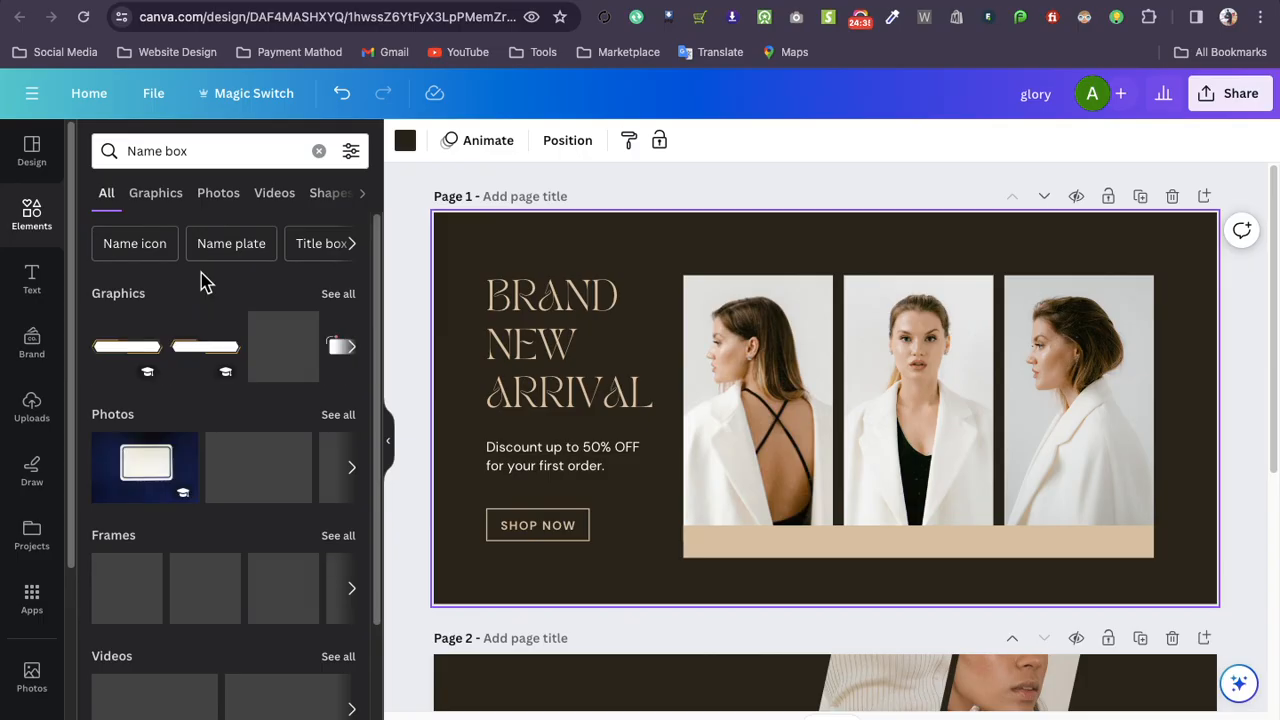
left_click(338, 295)
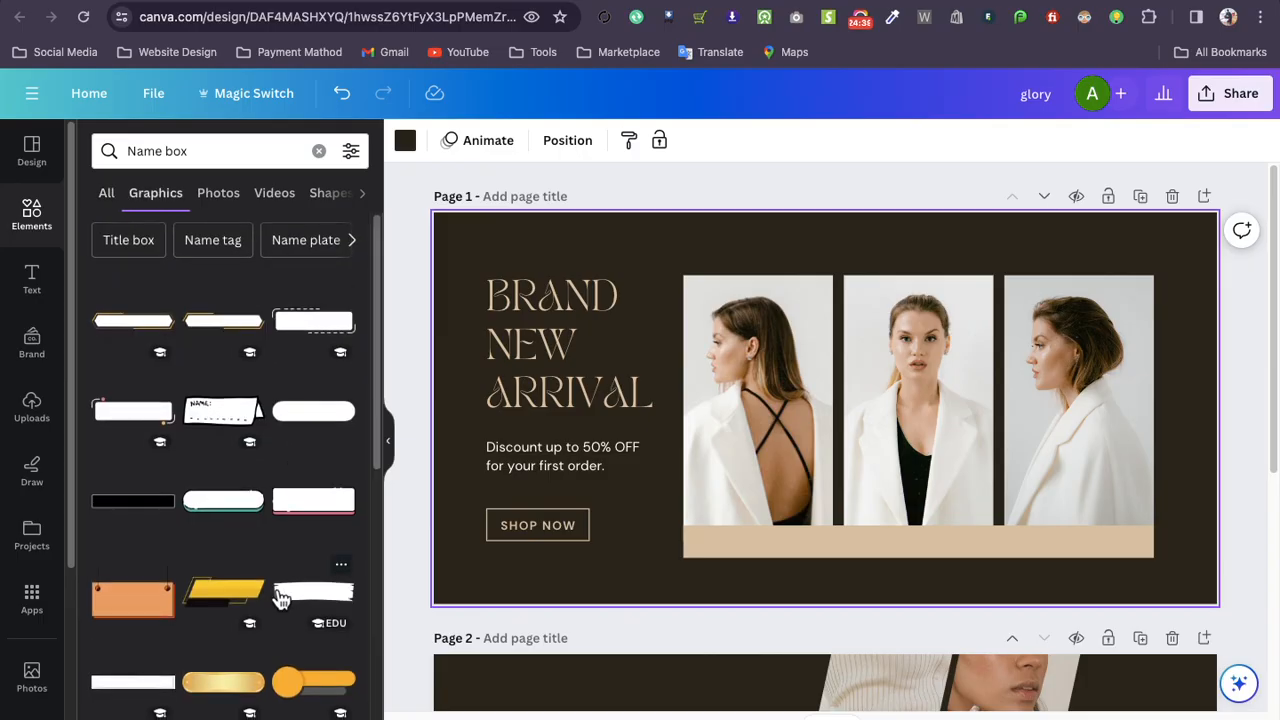
scroll(294, 600, "down", 5)
scroll(205, 450, "down", 5)
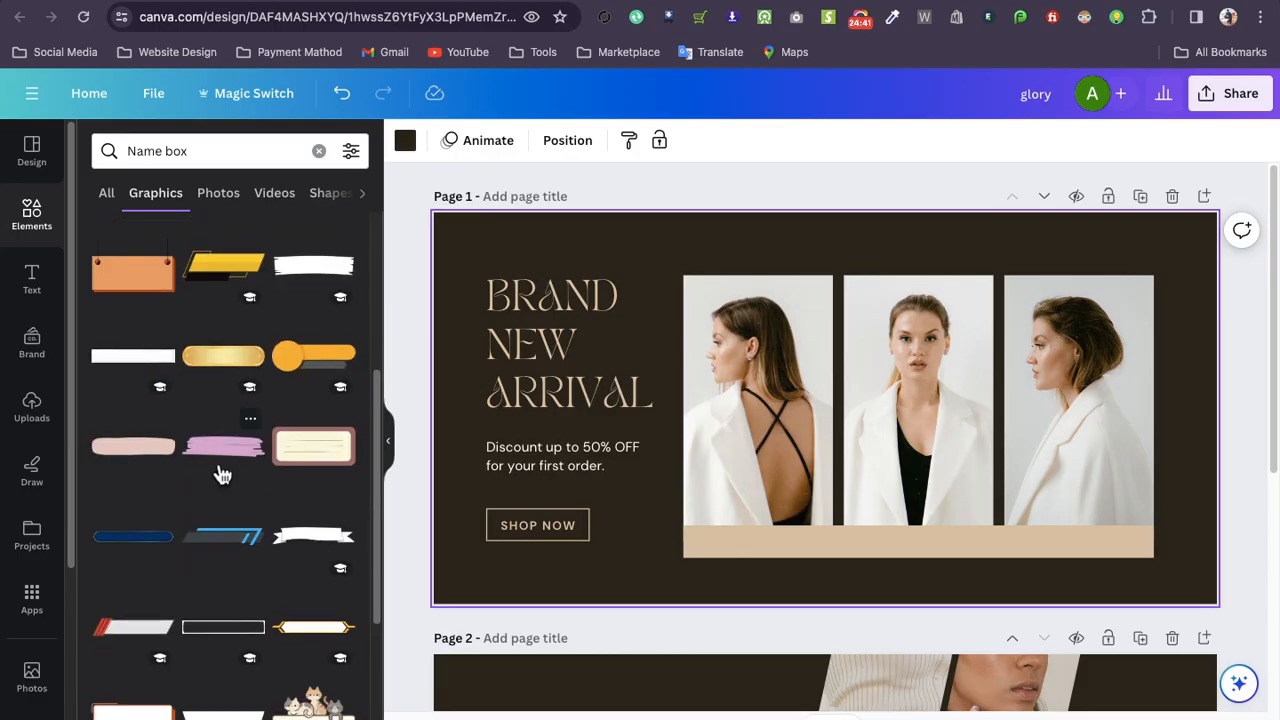
scroll(228, 482, "down", 5)
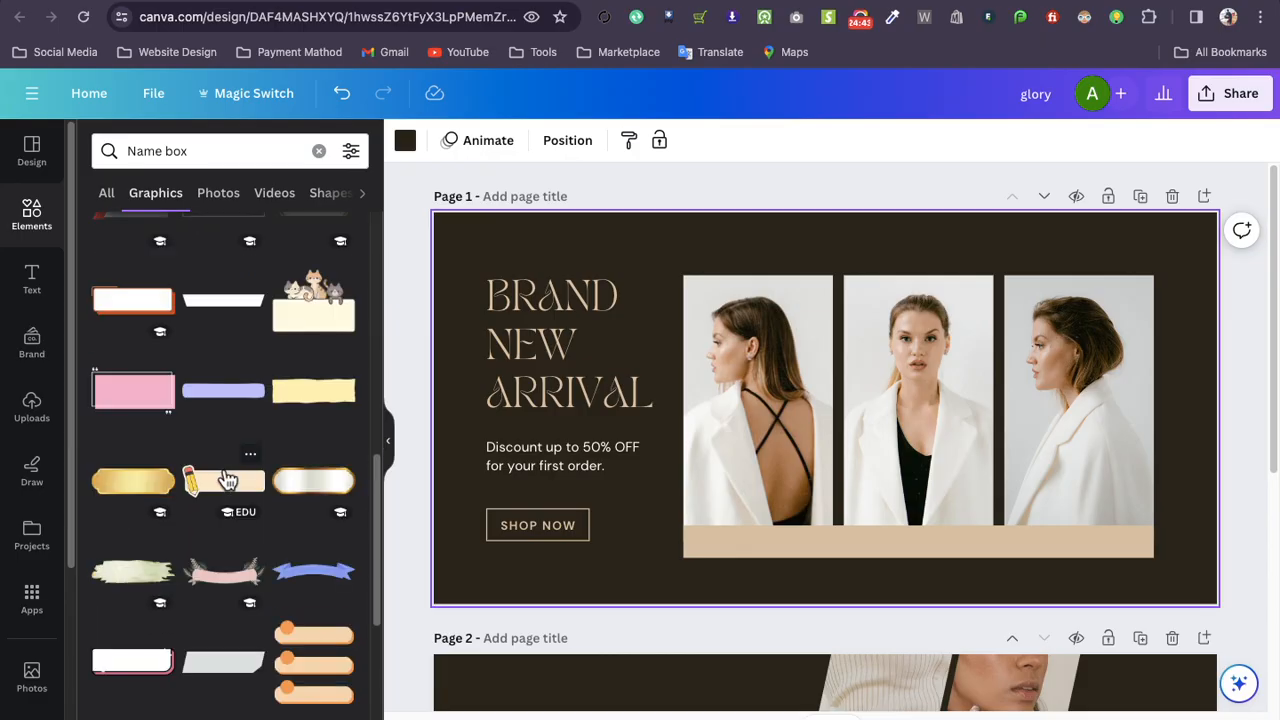
Browse the "Name box" graphics and frames, and return to the combined results
left_click(149, 194)
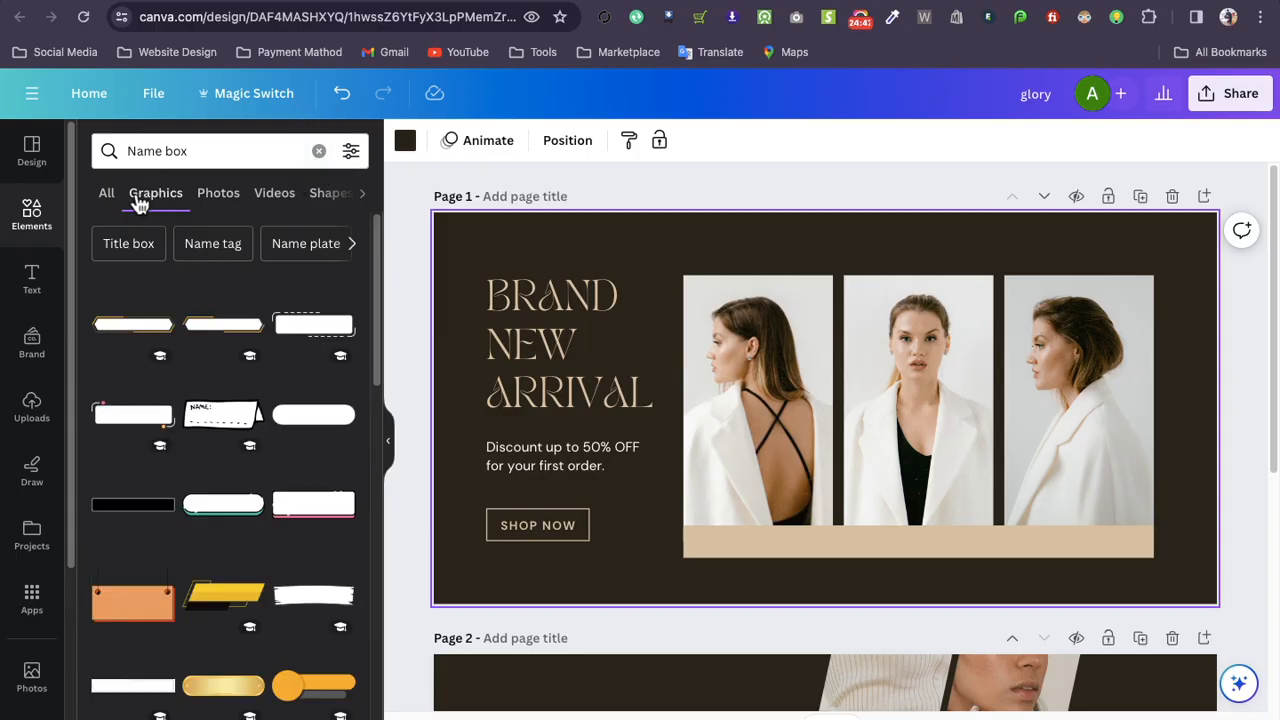
left_click(106, 195)
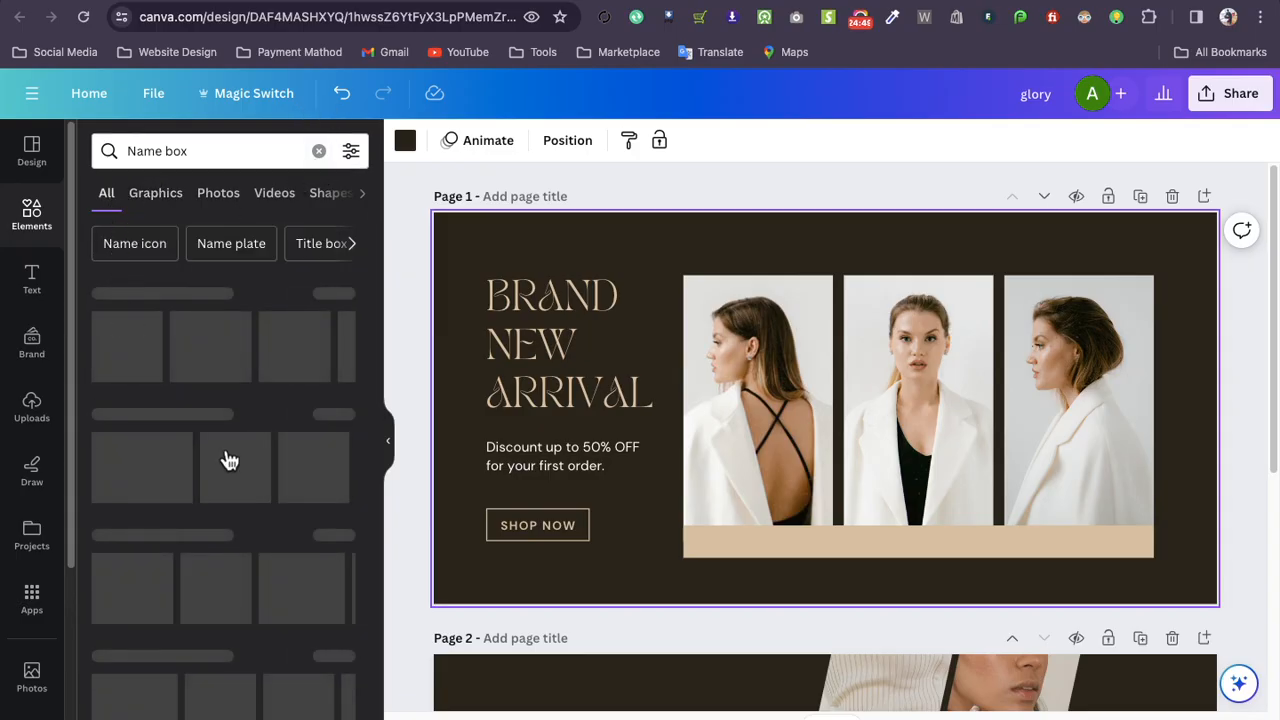
scroll(278, 480, "down", 1)
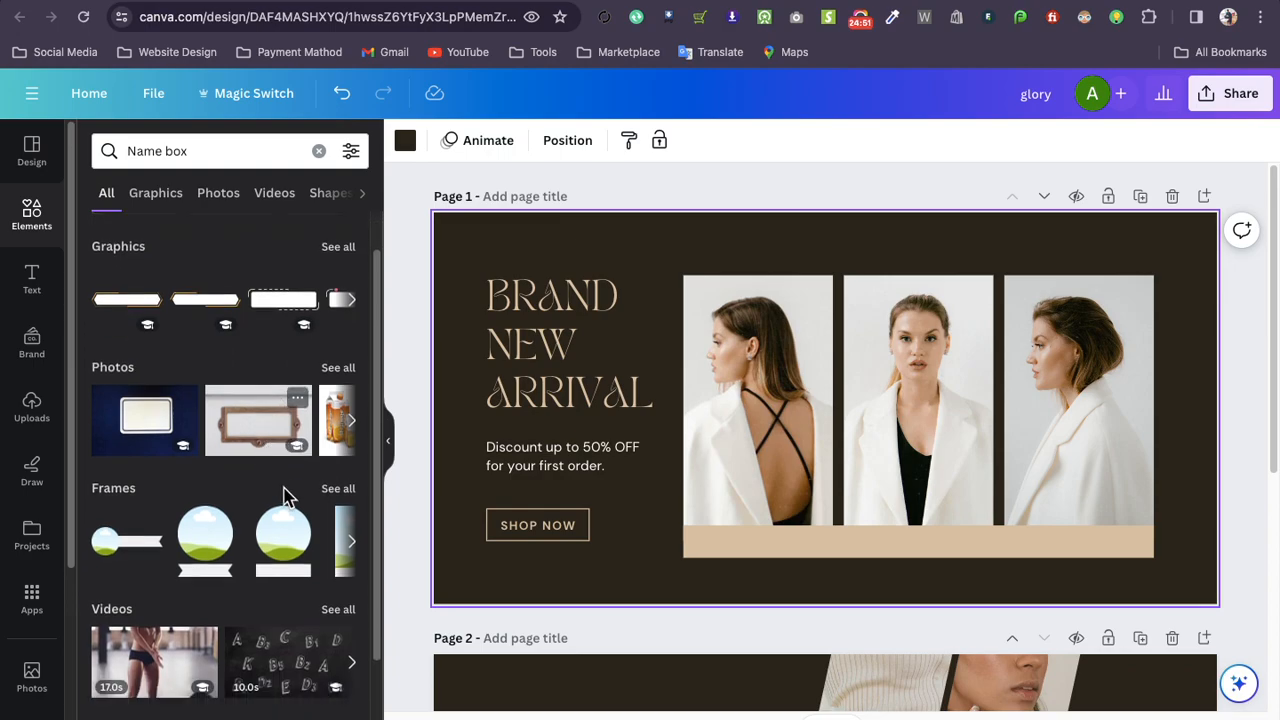
left_click(338, 488)
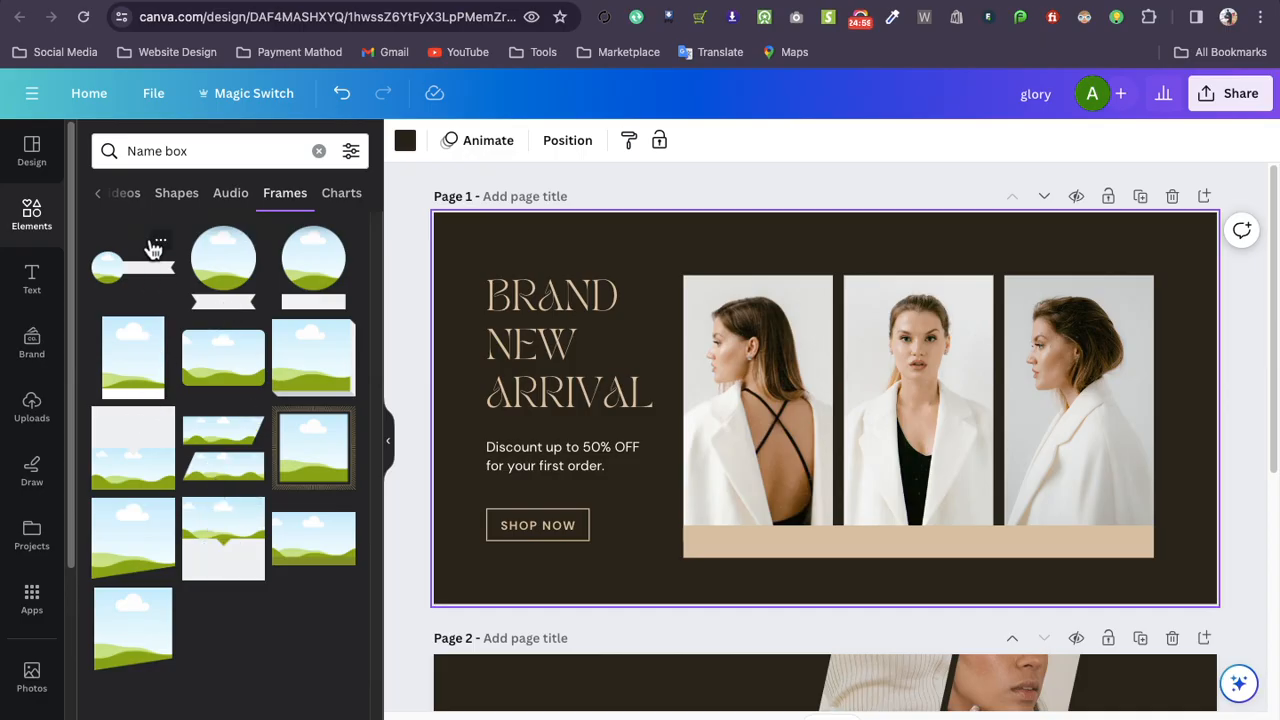
left_click(99, 196)
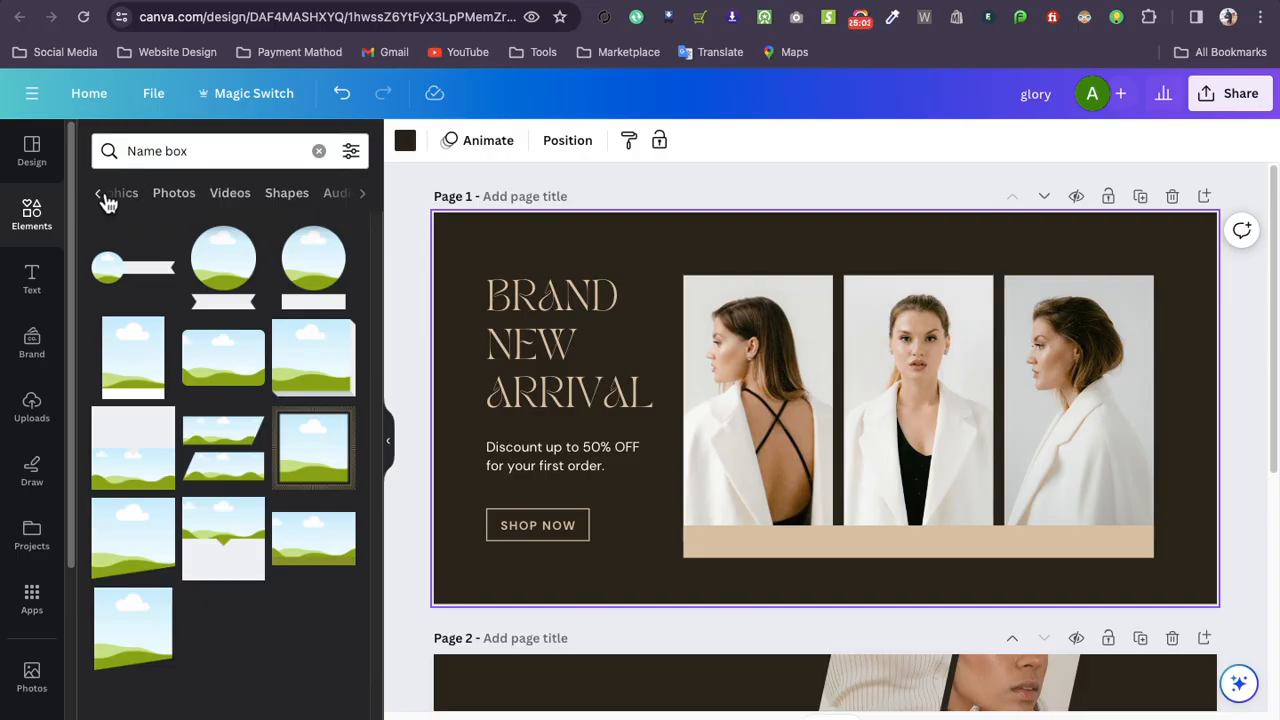
left_click(104, 200)
left_click(107, 195)
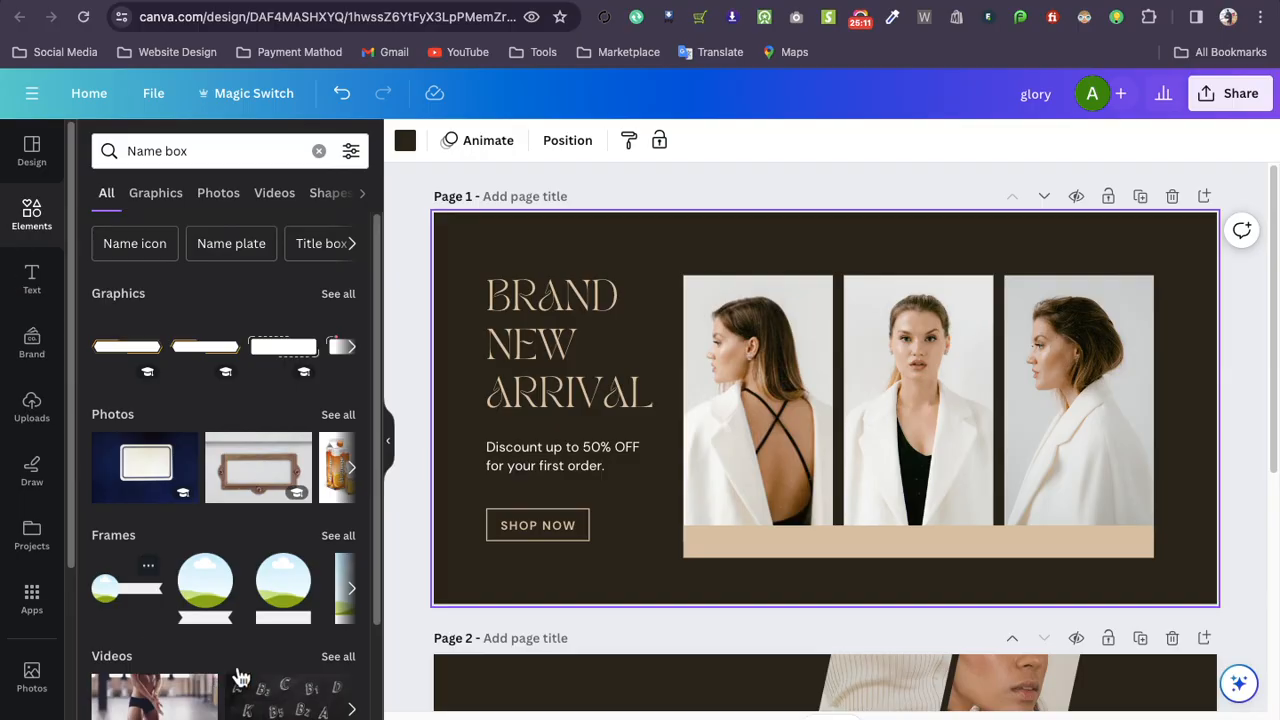
Add the circular frame with a straight nameplate over page 1's first model photo and fill it with the uploaded white hoodie image
left_click(283, 590)
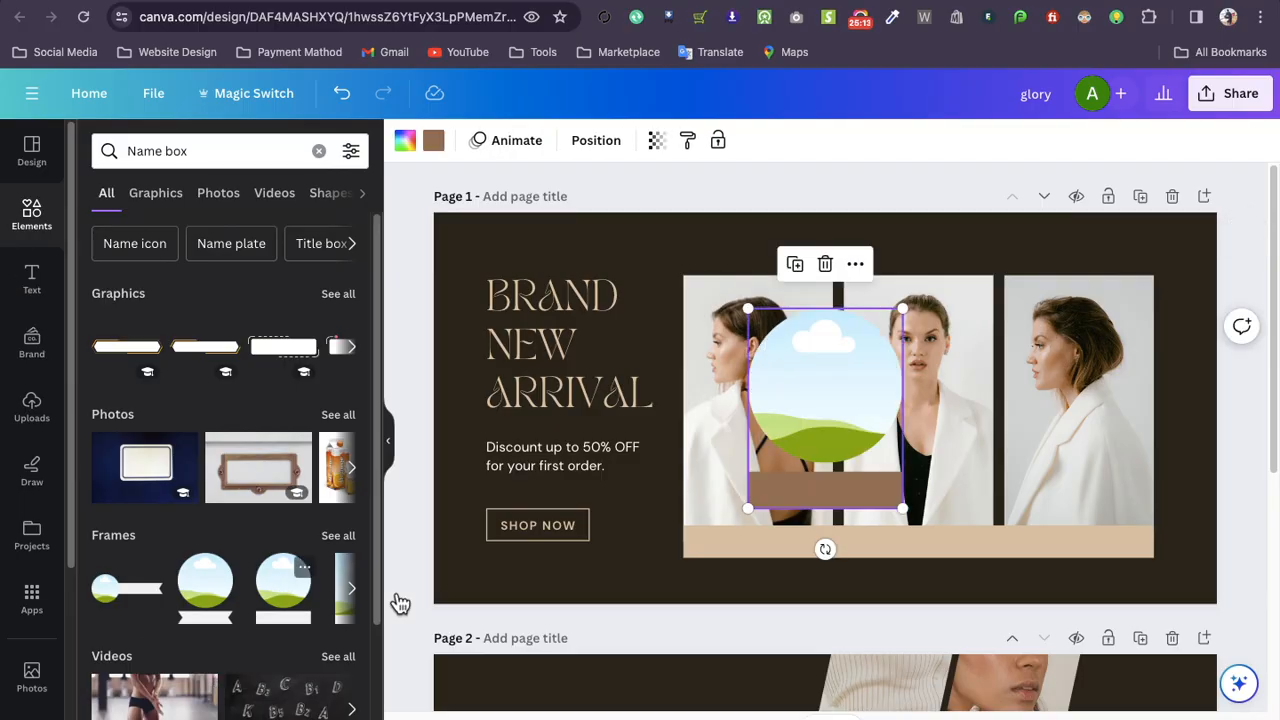
left_click_drag(817, 398, 655, 466)
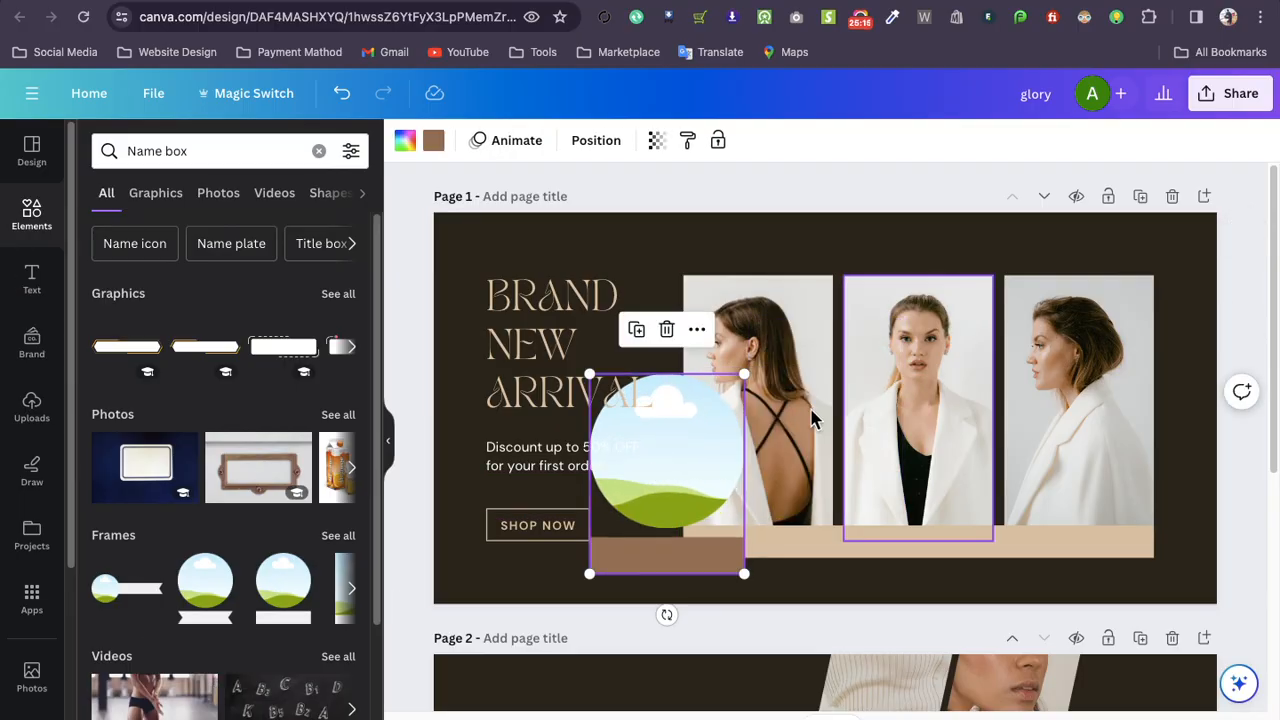
left_click_drag(663, 503, 742, 450)
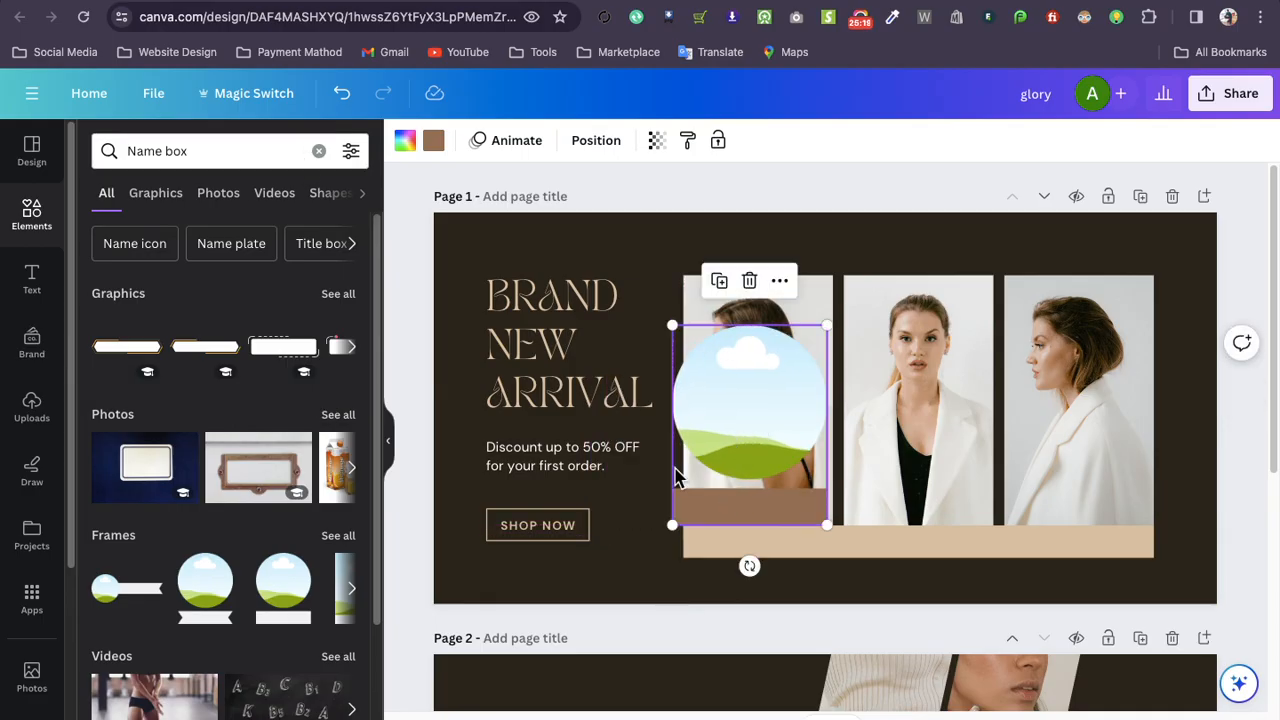
left_click(33, 406)
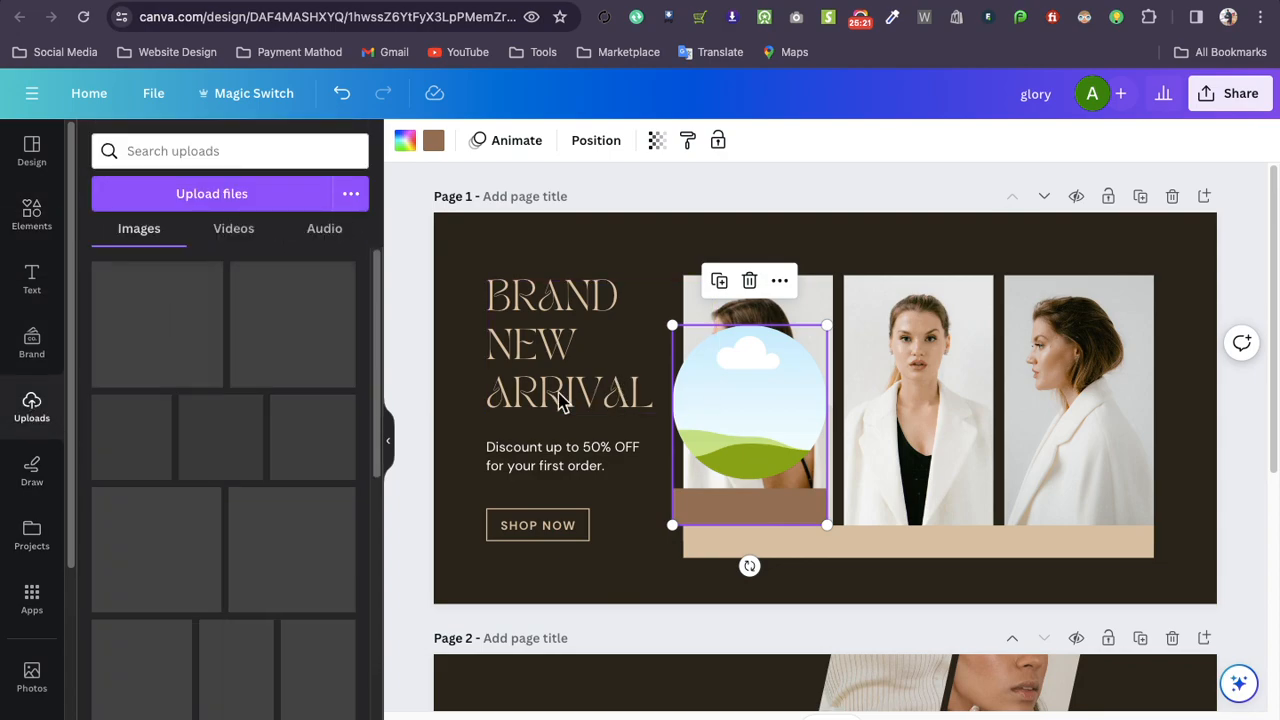
left_click_drag(742, 412, 760, 420)
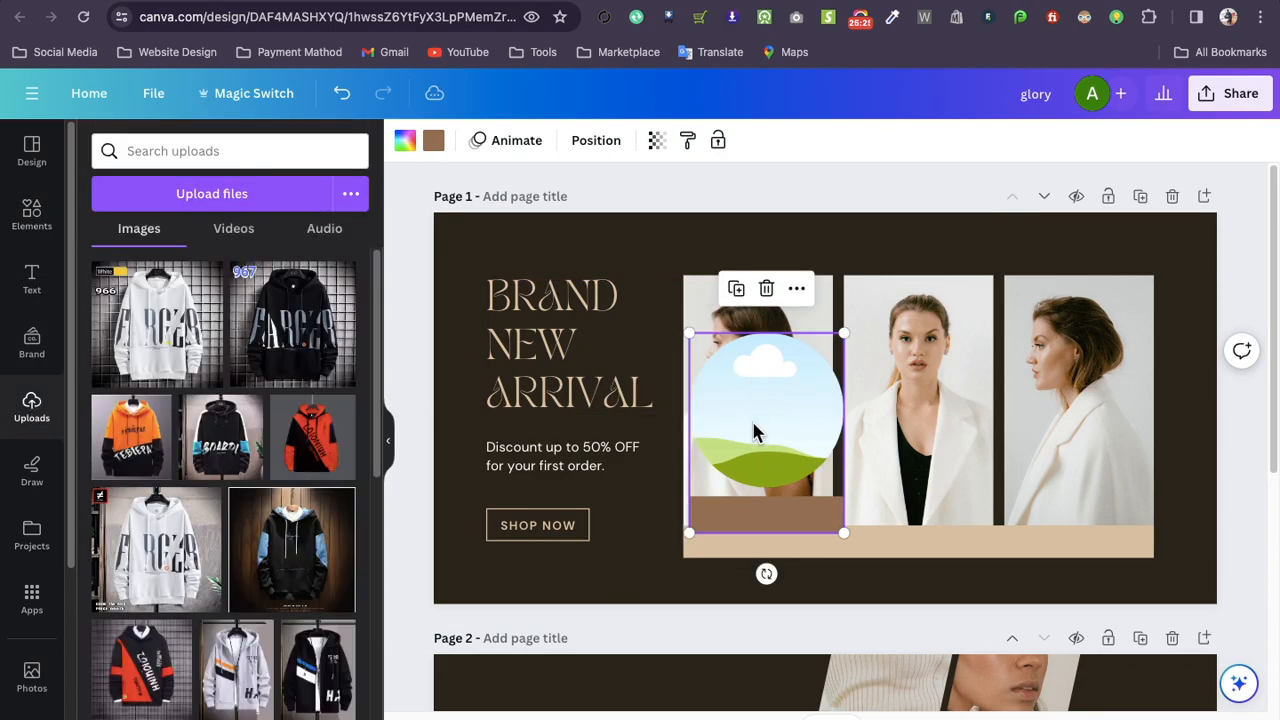
left_click_drag(157, 340, 735, 420)
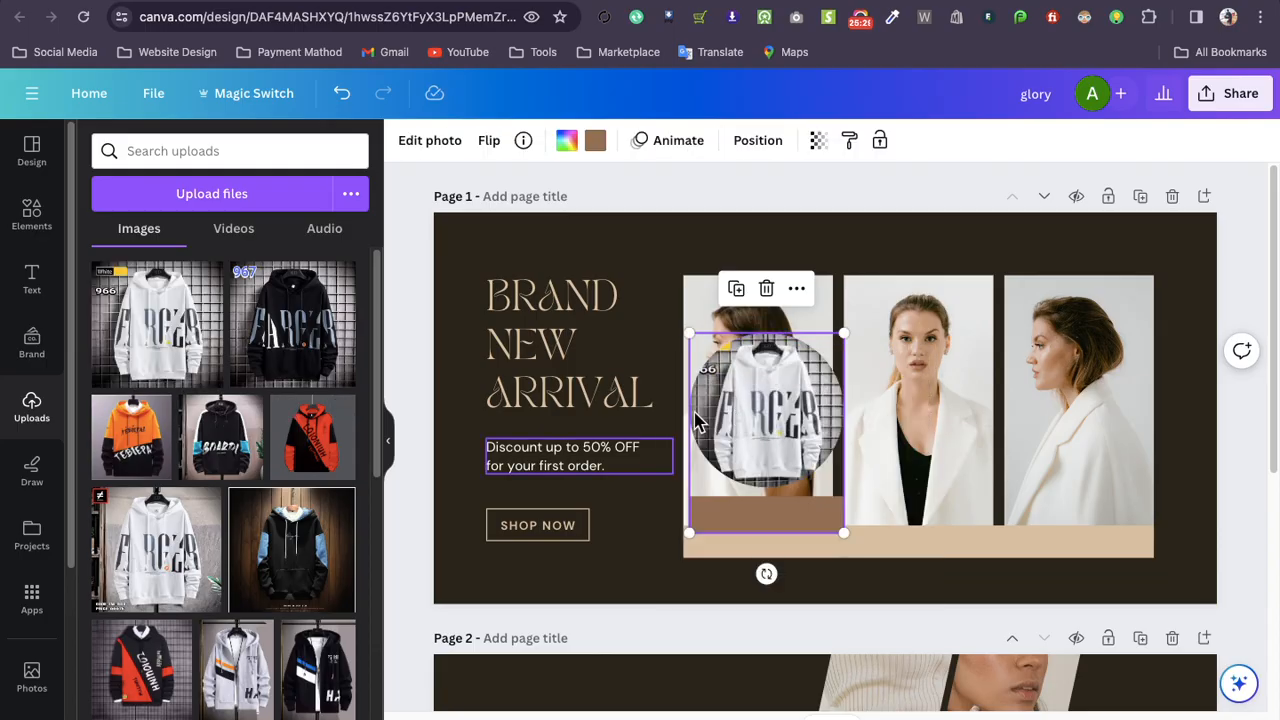
Return to the elements, clear the search text and rerun the recent "Name box" search
left_click(30, 222)
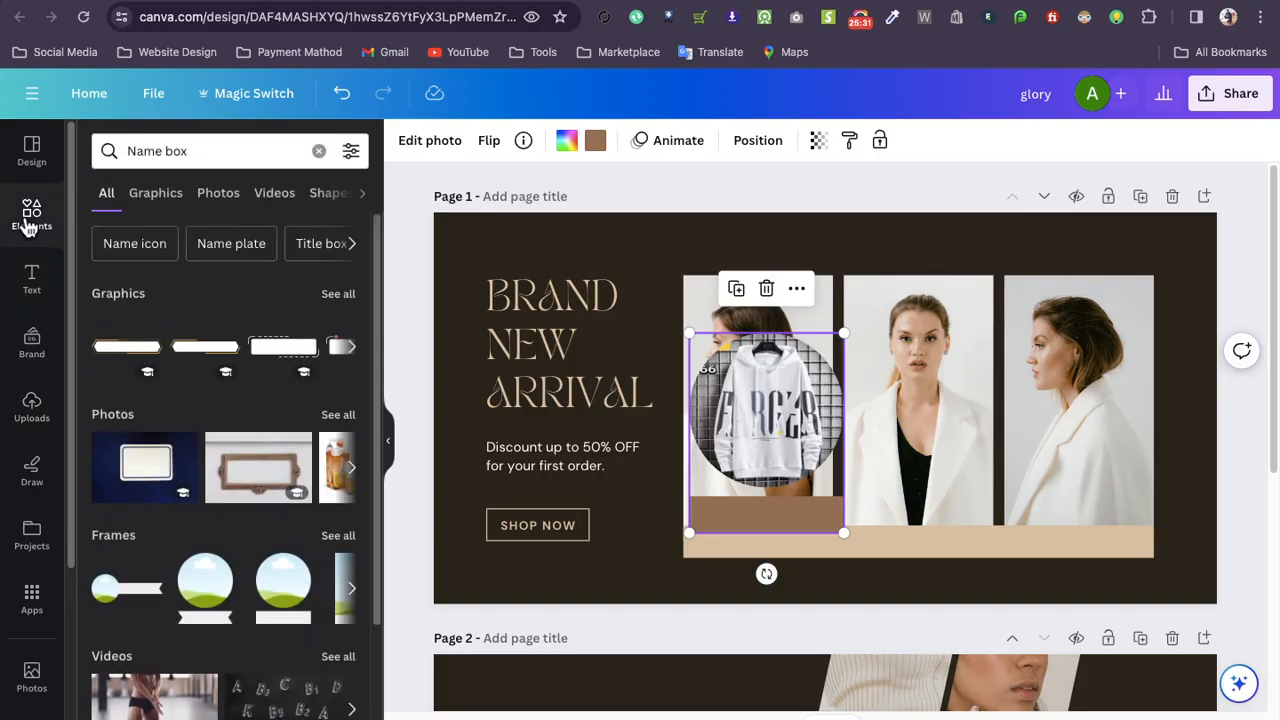
left_click(249, 151)
key("BackSpace")
key("BackSpace")
key("BackSpace")
key("BackSpace")
key("BackSpace")
key("BackSpace")
key("BackSpace")
key("BackSpace")
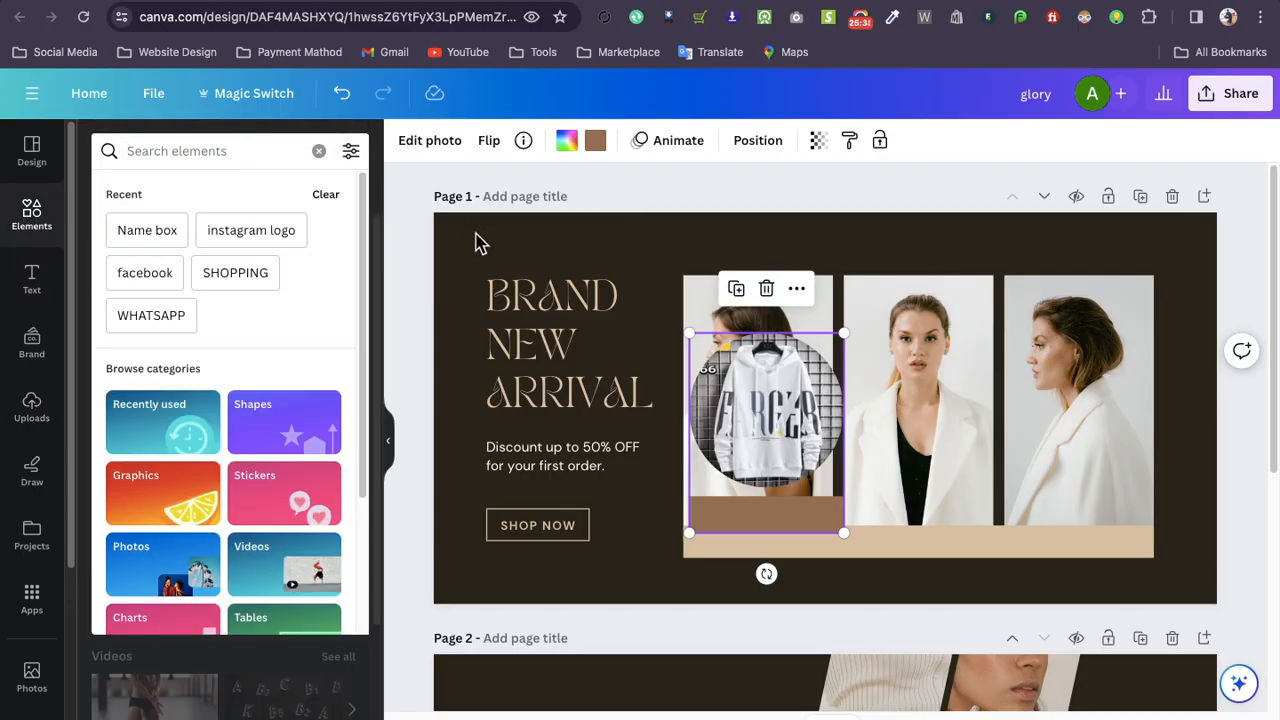
left_click(800, 430)
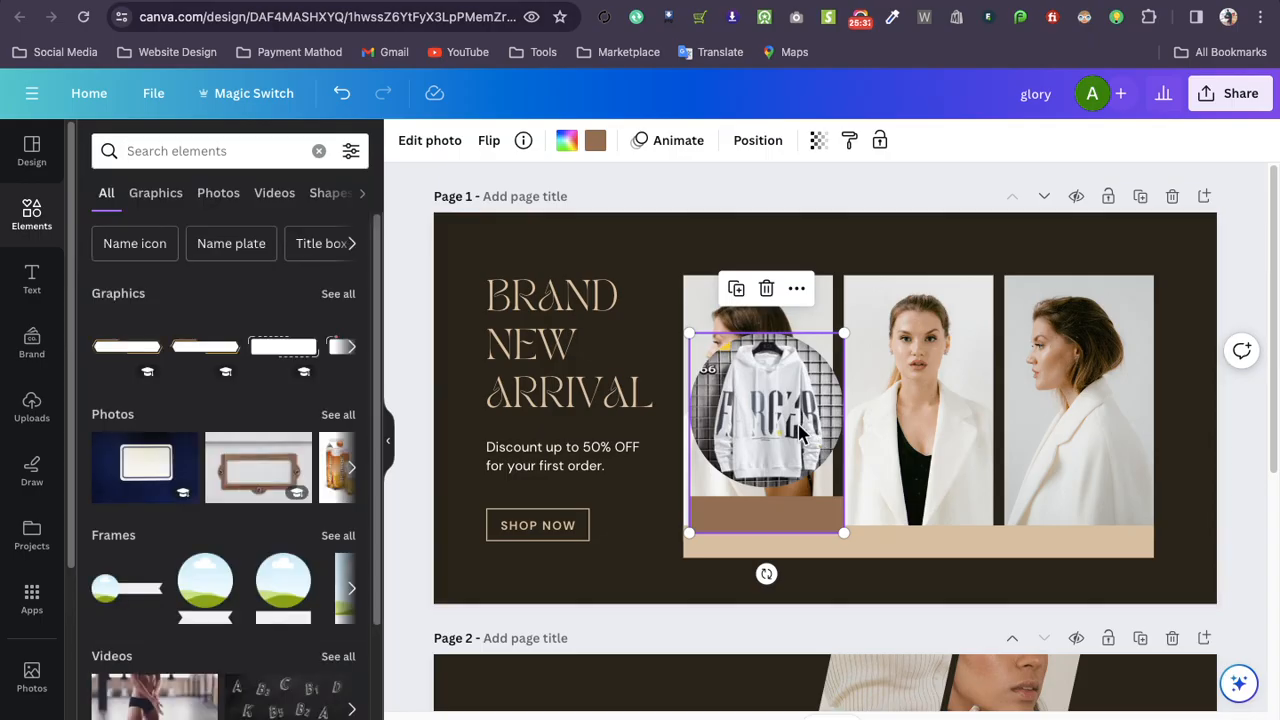
left_click(220, 148)
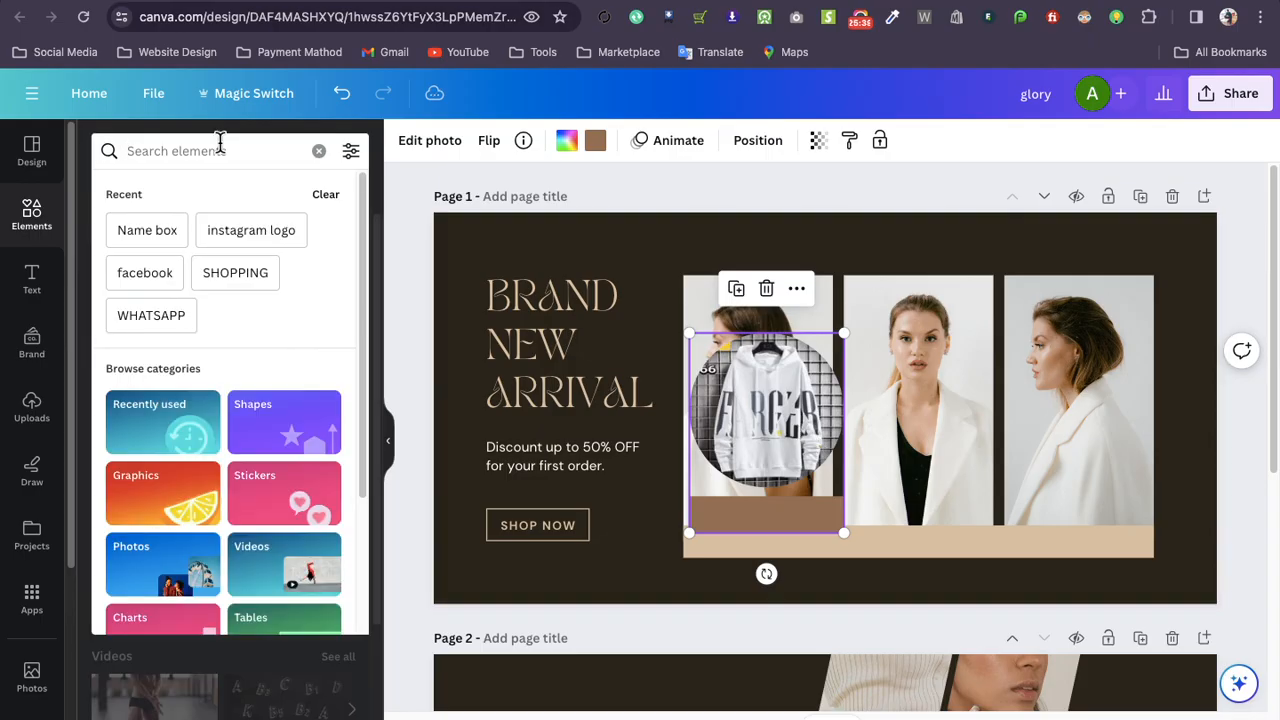
left_click(136, 231)
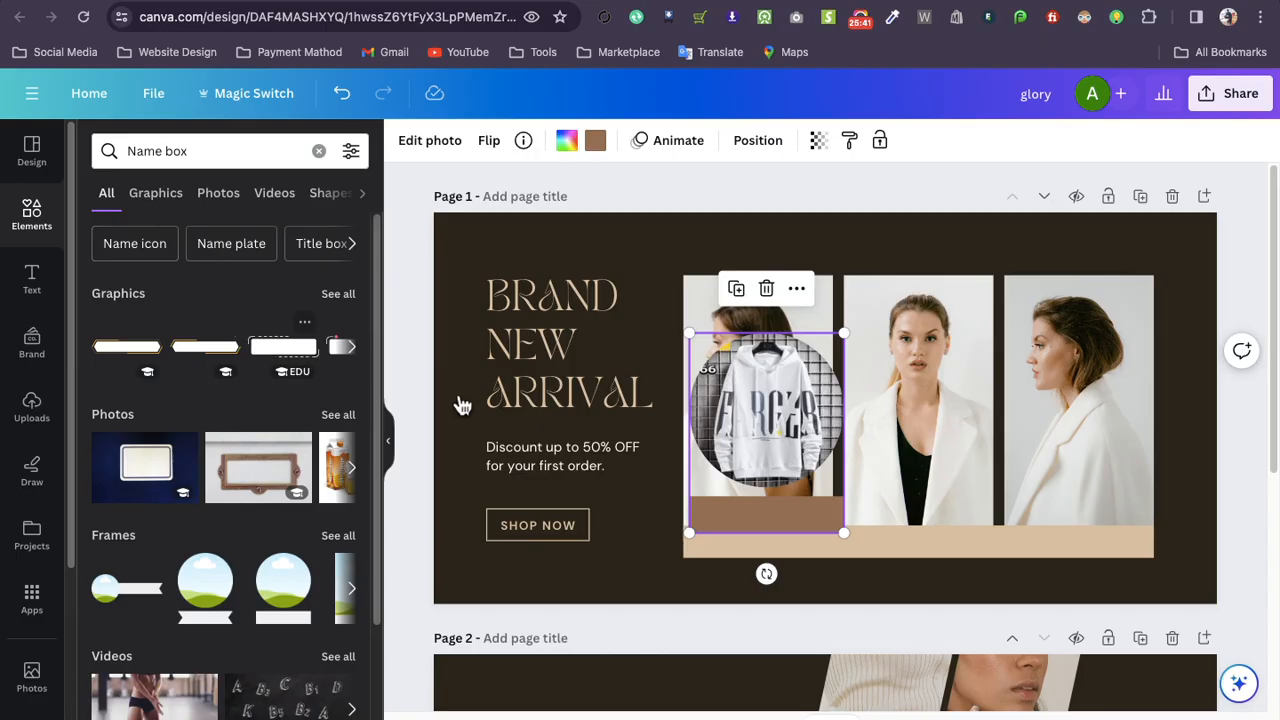
Shift the hoodie frame towards the heading and add a white name box graphic and two circular ribbon frames to page 1
left_click_drag(755, 410, 694, 410)
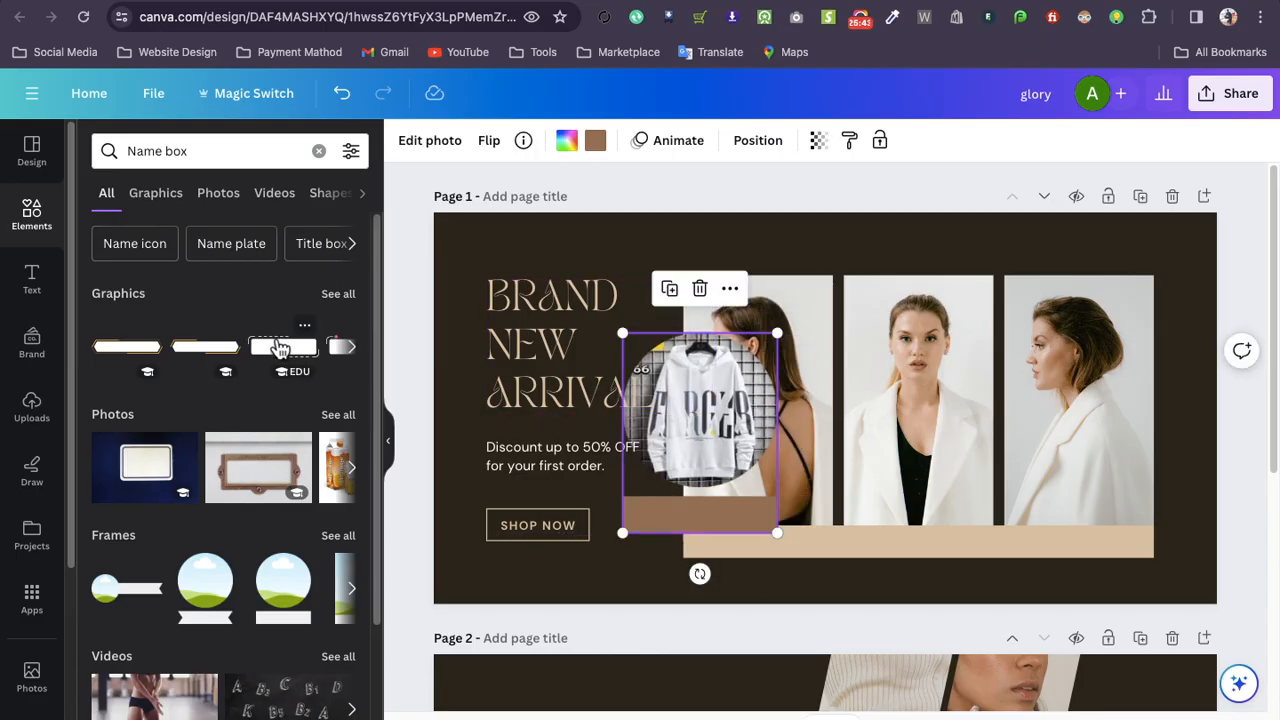
left_click(283, 347)
scroll(200, 450, "down", 3)
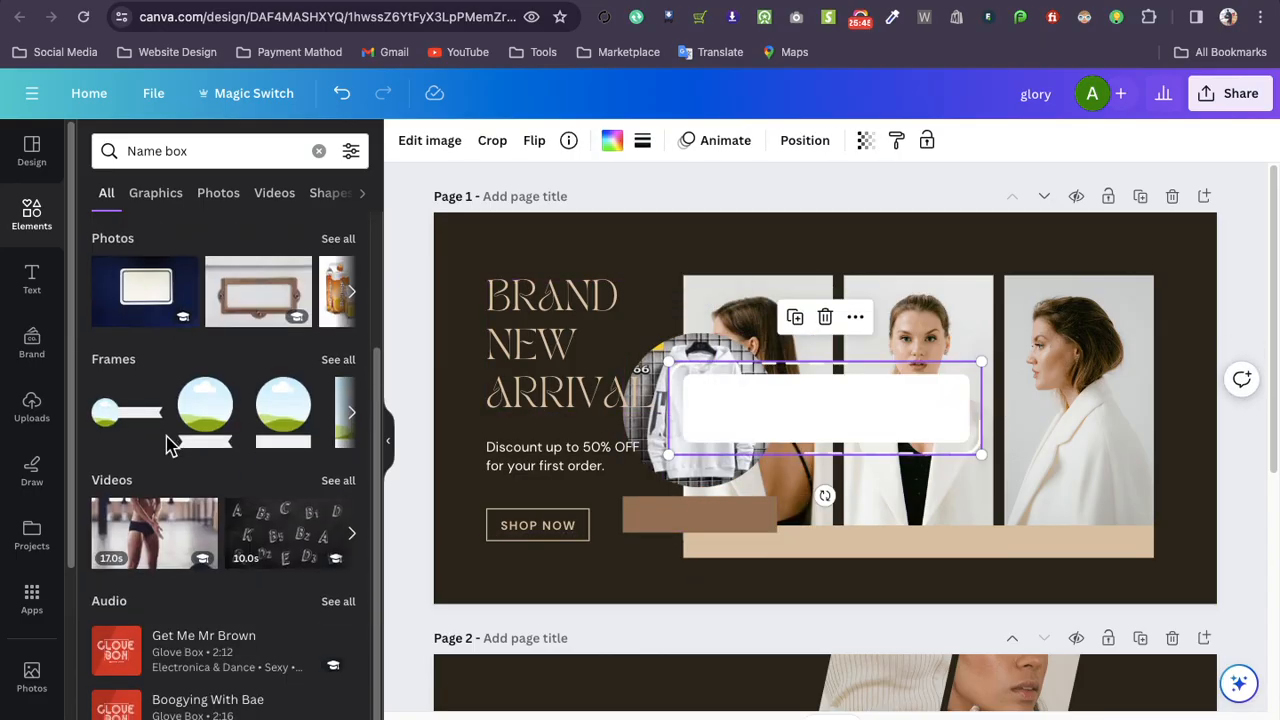
left_click(130, 415)
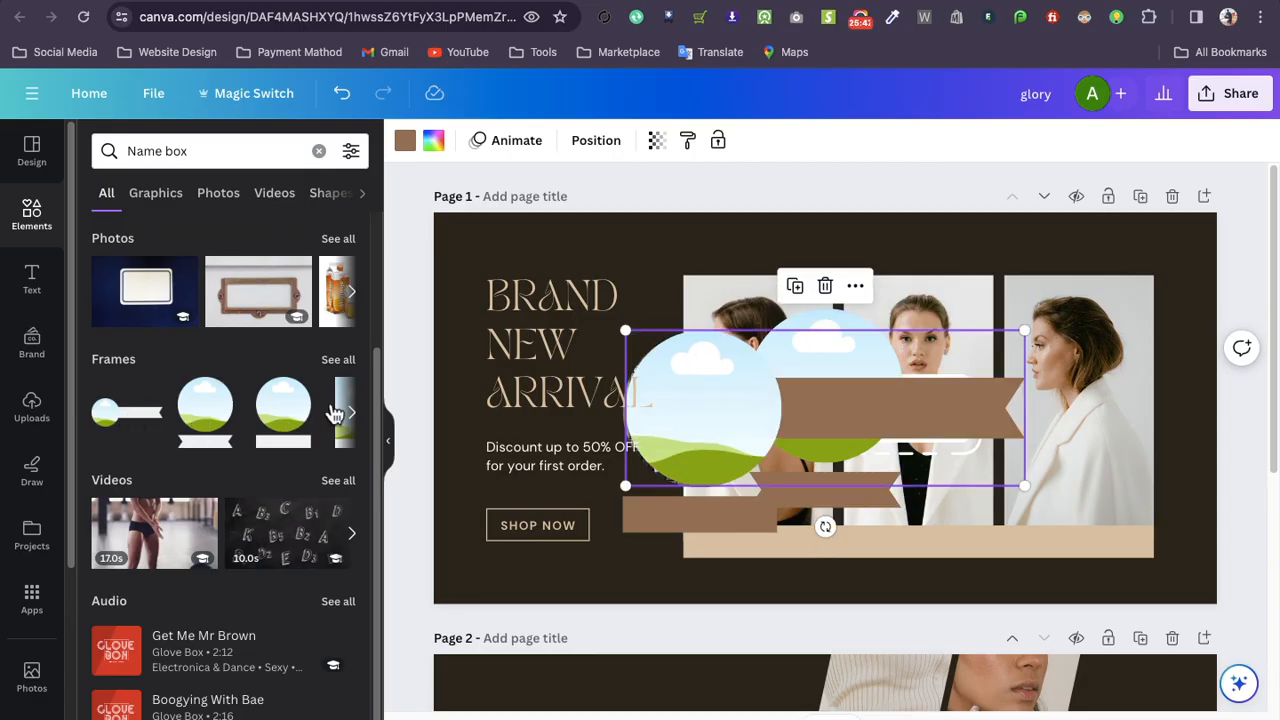
Add the metal label holder photo, the blue label photo and the chalk letters video to page 2
scroll(600, 465, "down", 4)
left_click(707, 497)
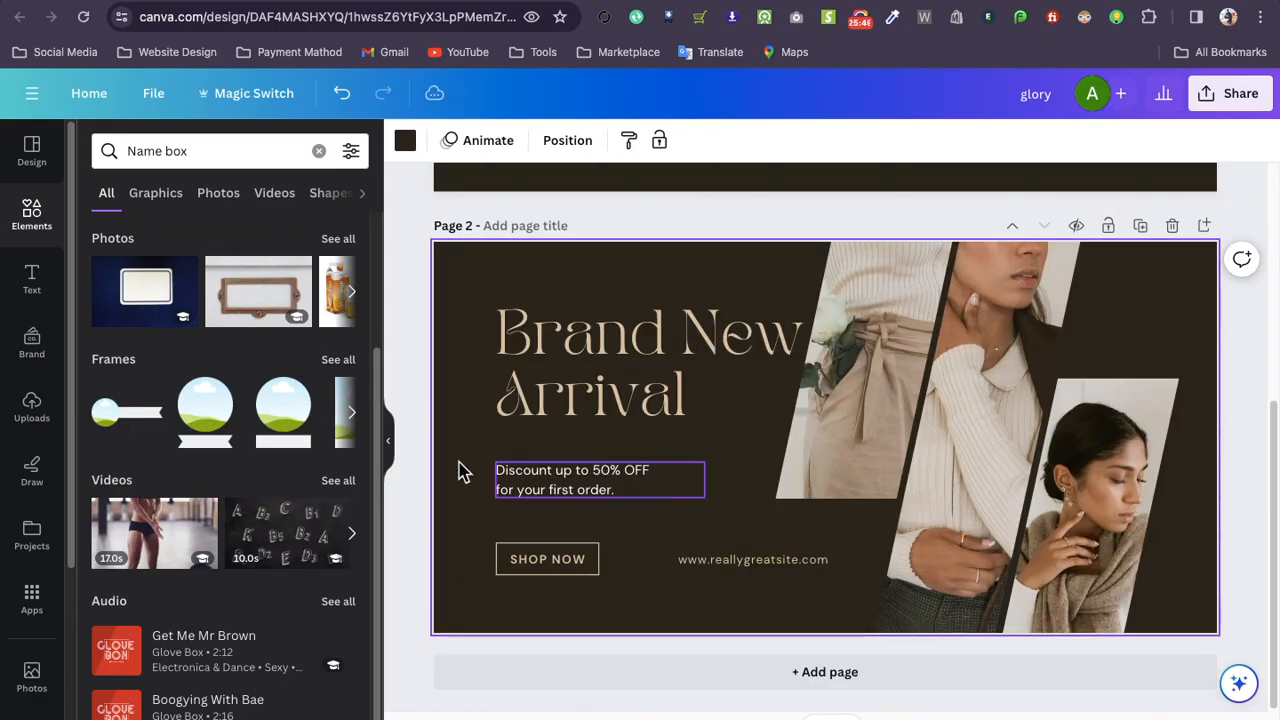
left_click(265, 300)
left_click(143, 310)
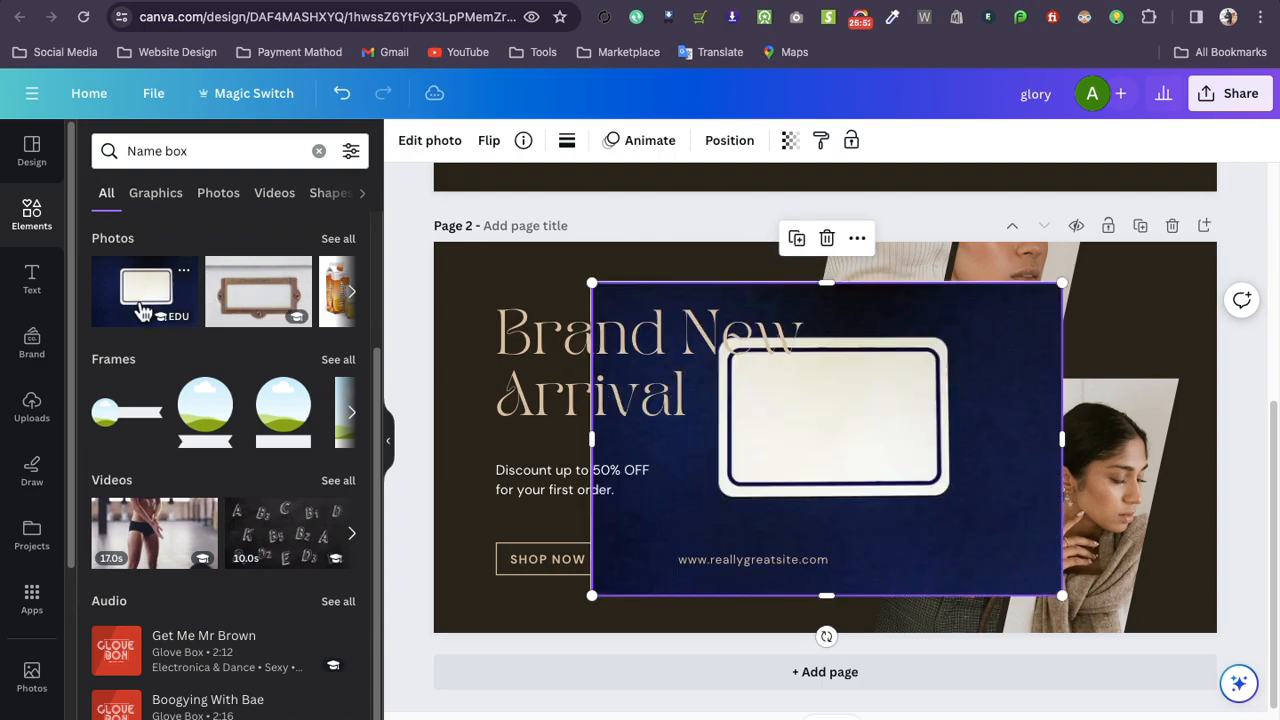
left_click(283, 520)
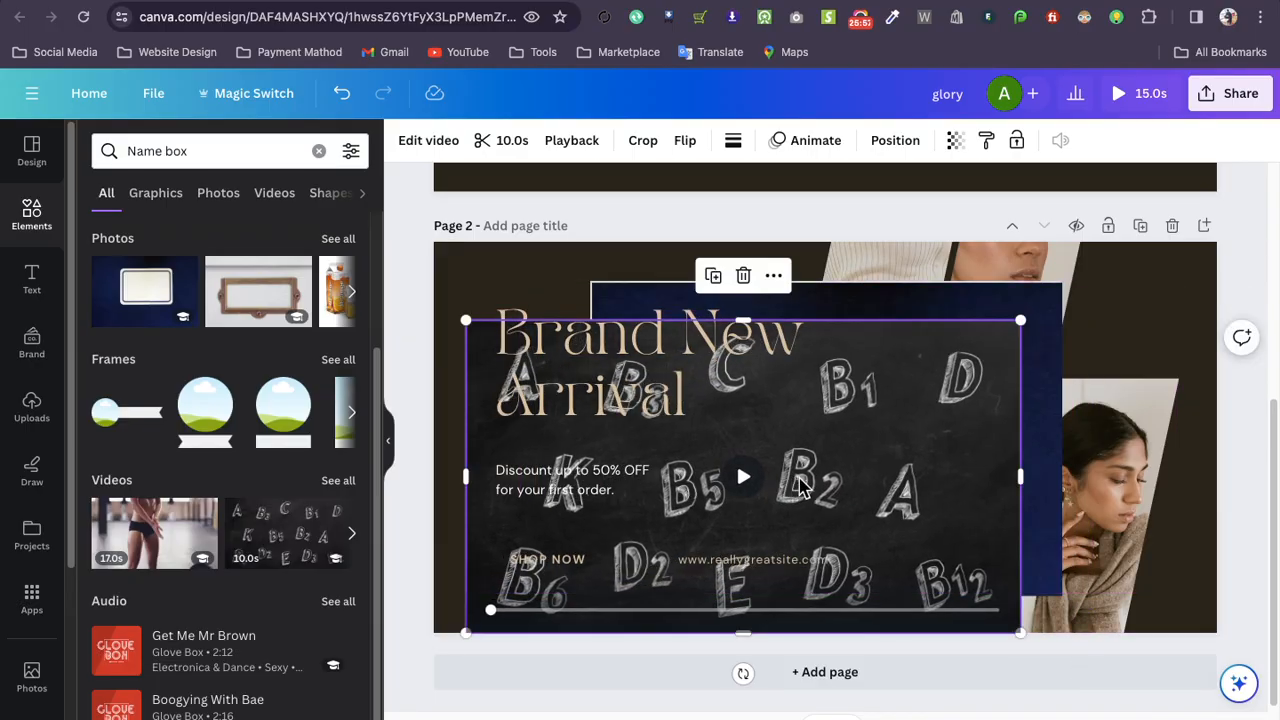
Delete the chalk letters video and both label photos from page 2
key("Delete")
key("Delete")
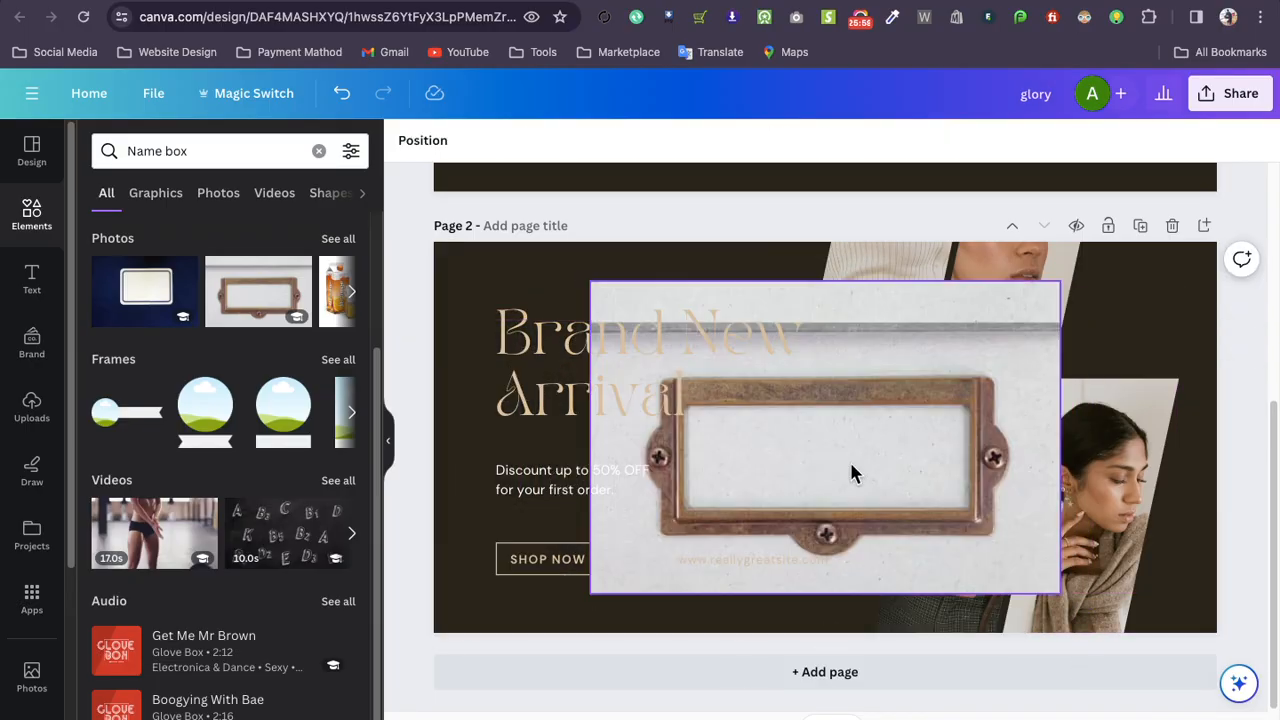
key("Delete")
Search the elements for "facebook logo" and browse the full set of matching graphics
scroll(440, 443, "up", 5)
scroll(193, 330, "up", 2)
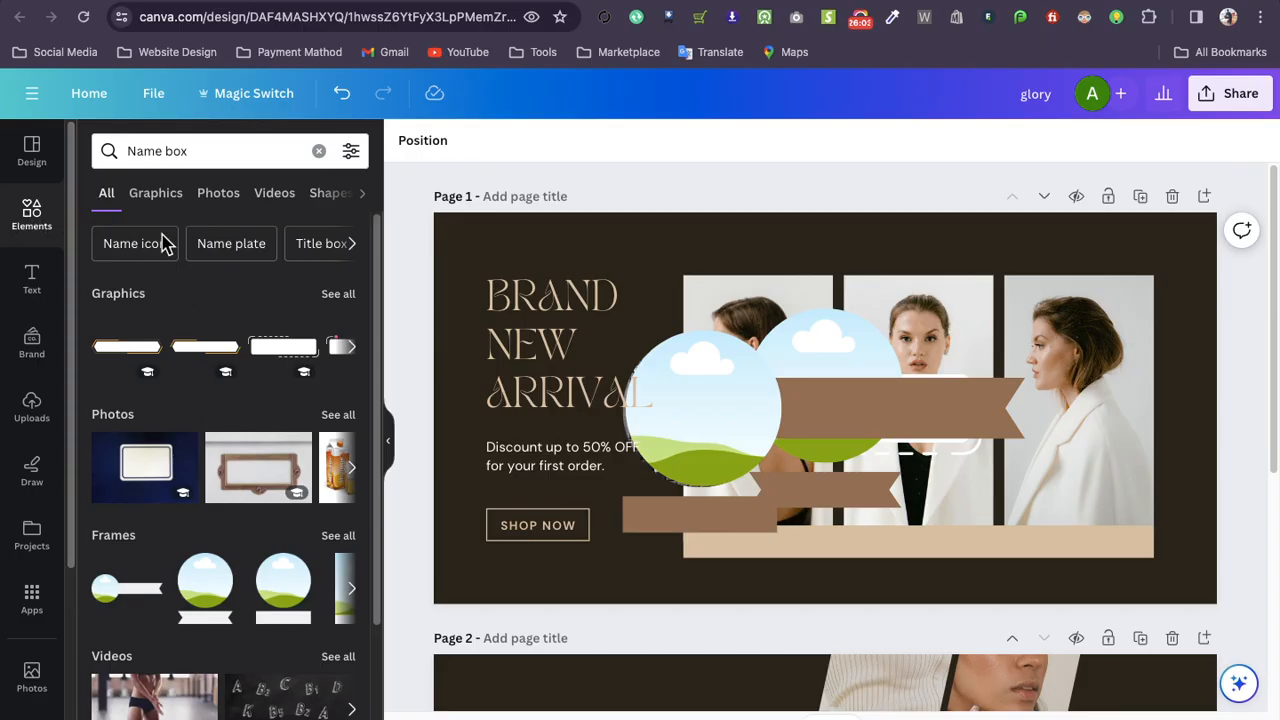
left_click(318, 151)
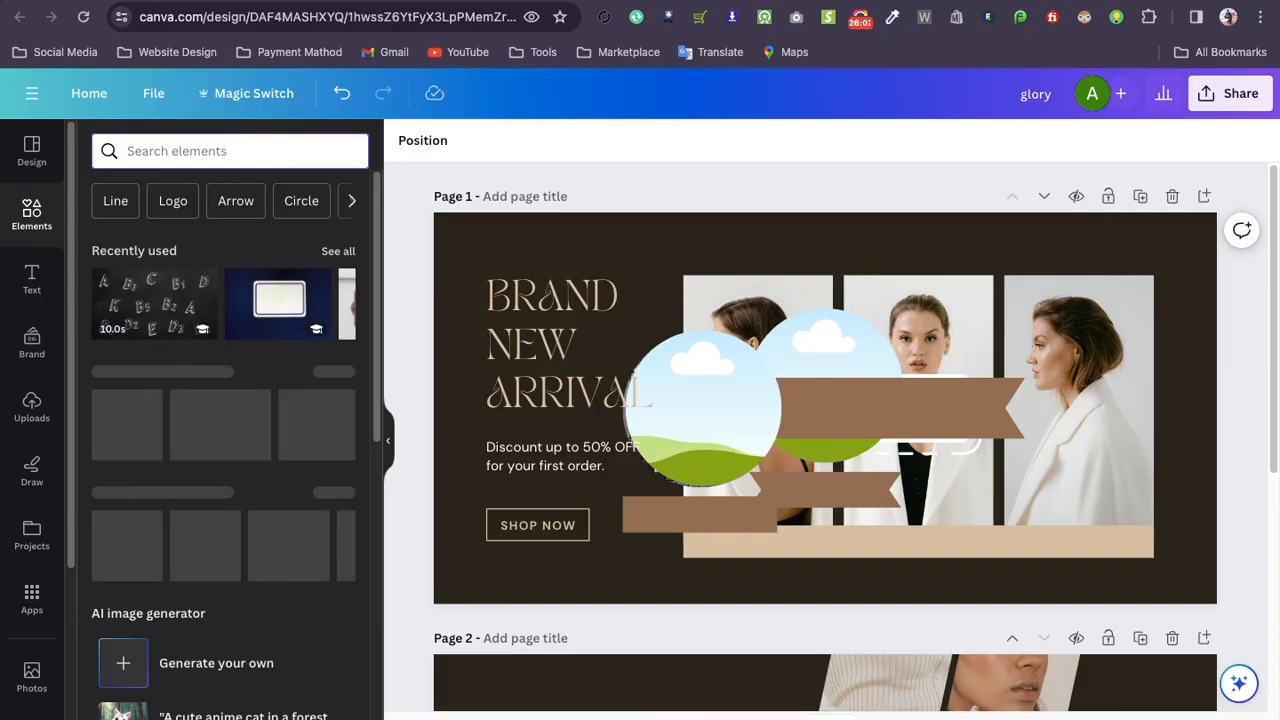
type("facebook logo")
key("Return")
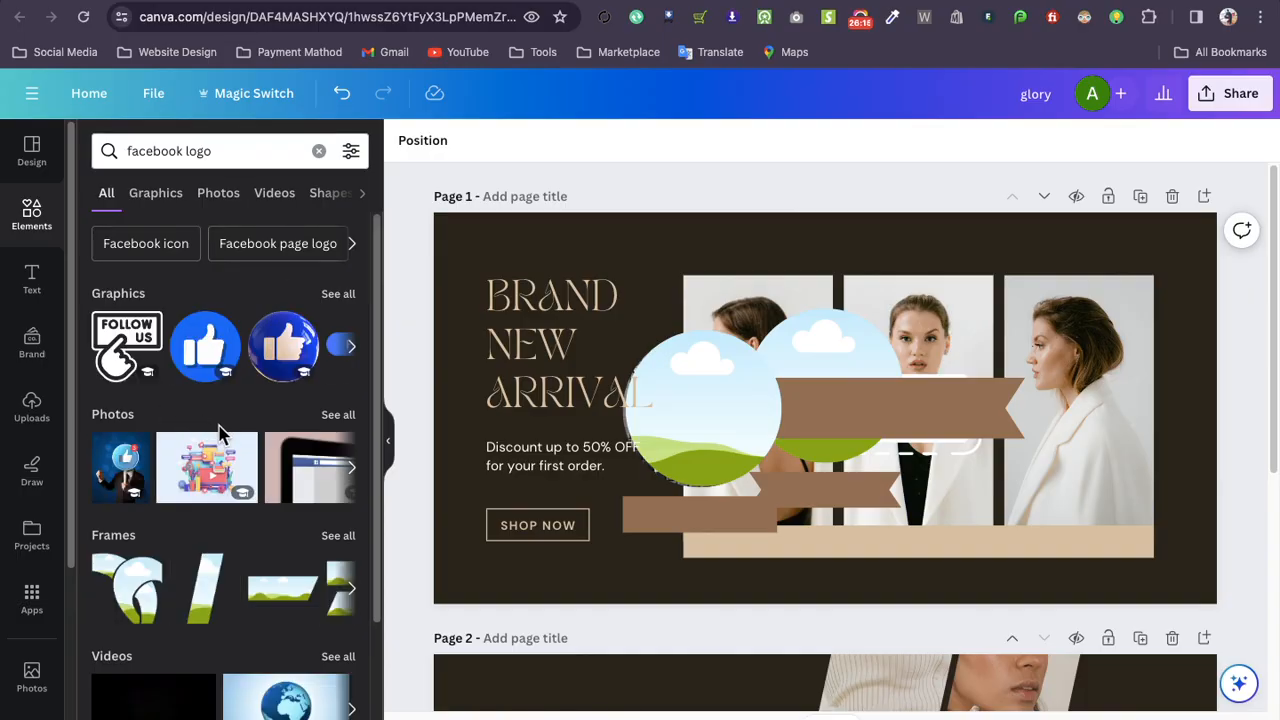
left_click(339, 296)
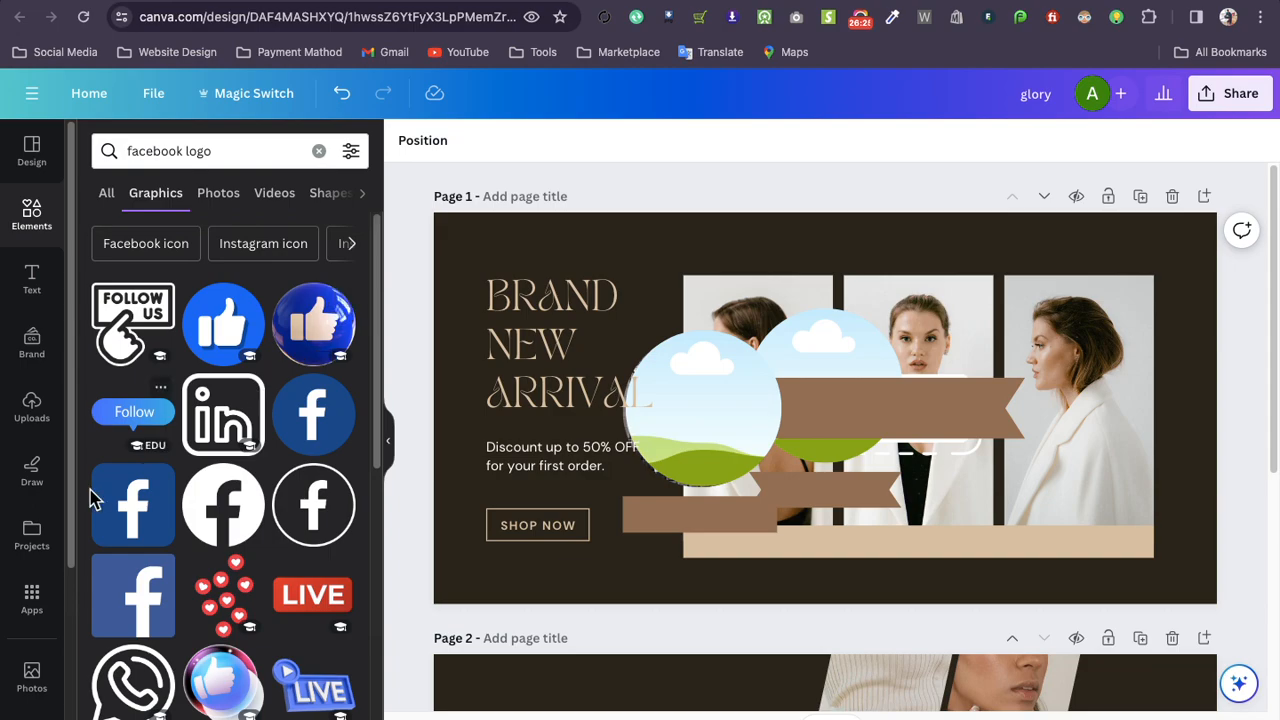
scroll(150, 455, "down", 1)
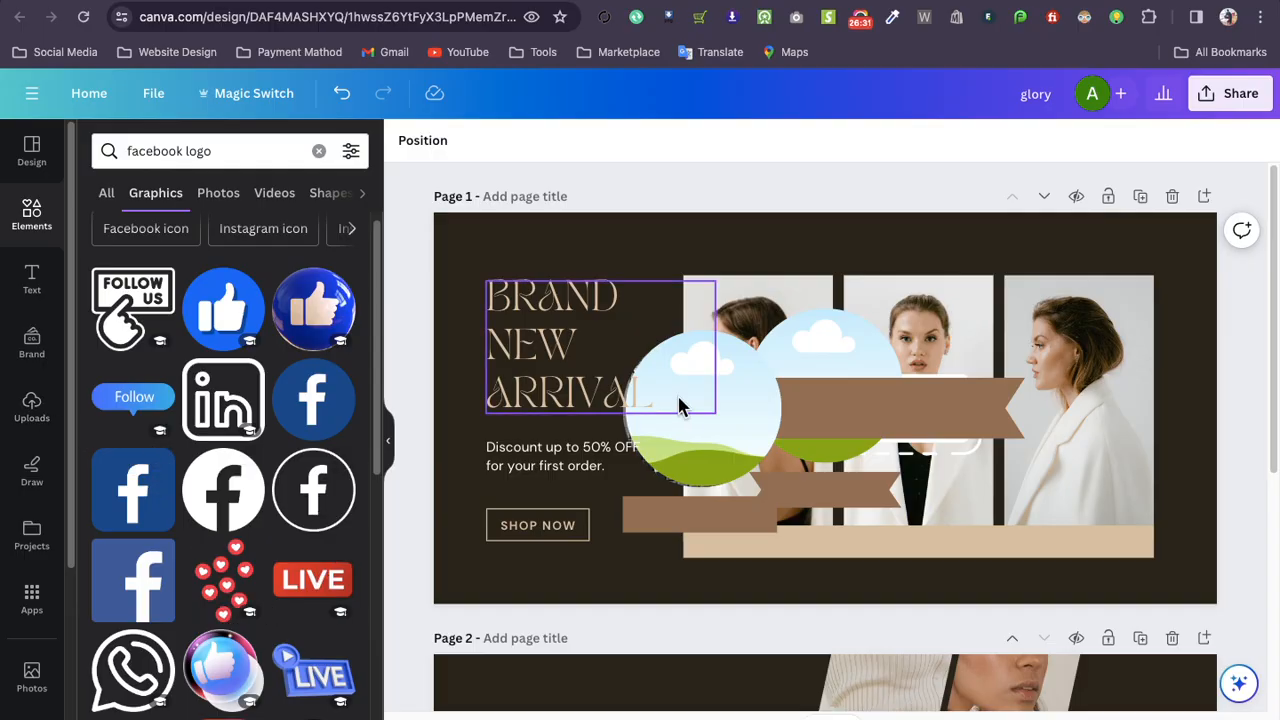
Delete the added circular frames and the white name box graphic from page 1
left_click(788, 421)
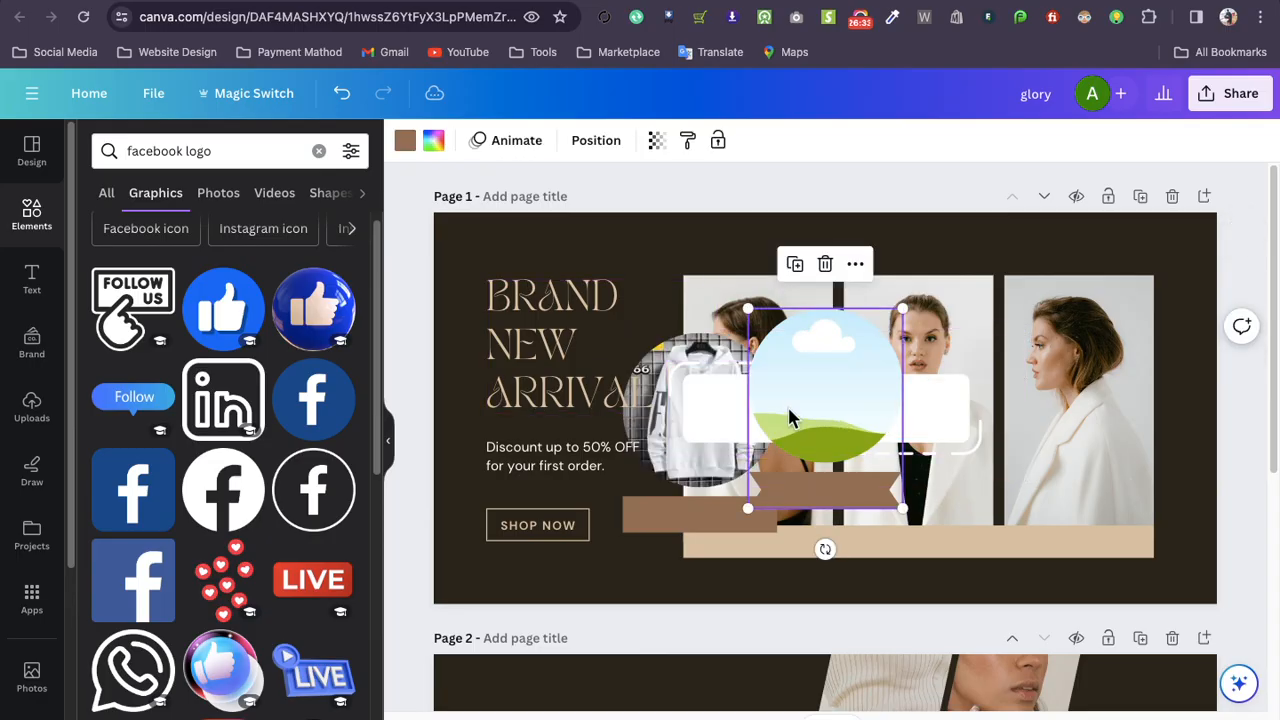
key("Delete")
left_click(741, 504)
key("Delete")
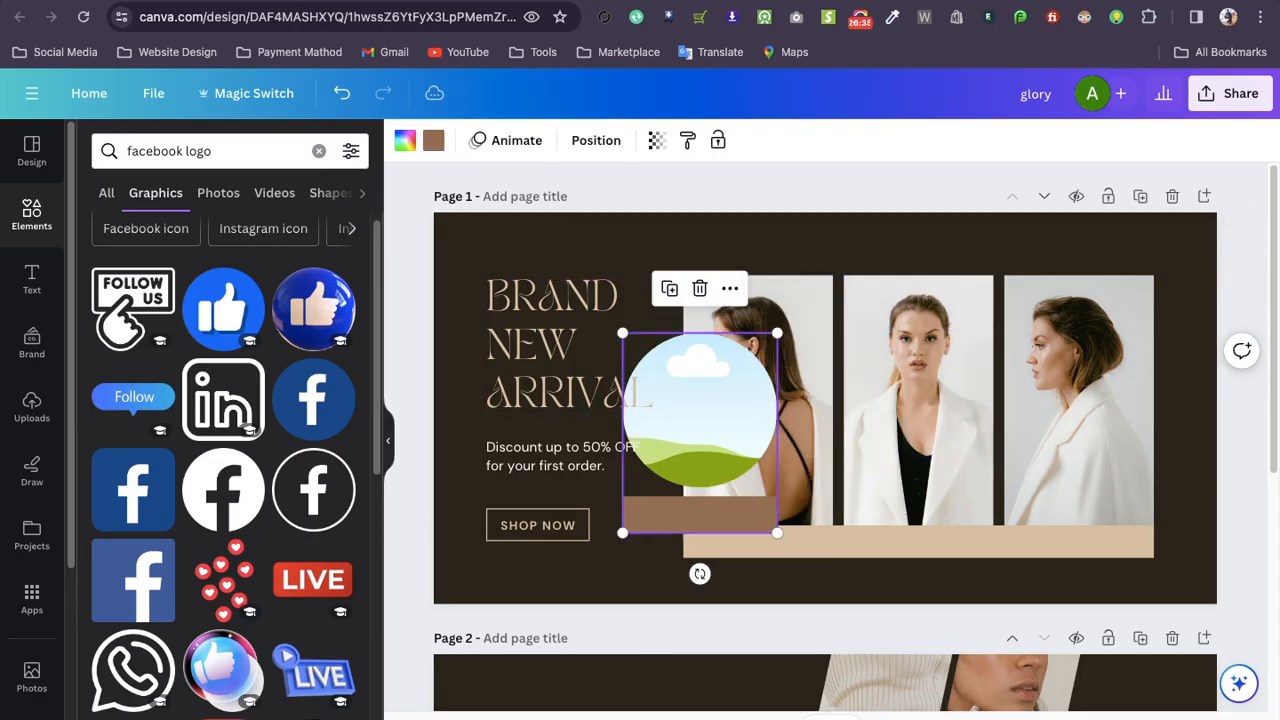
key("Delete")
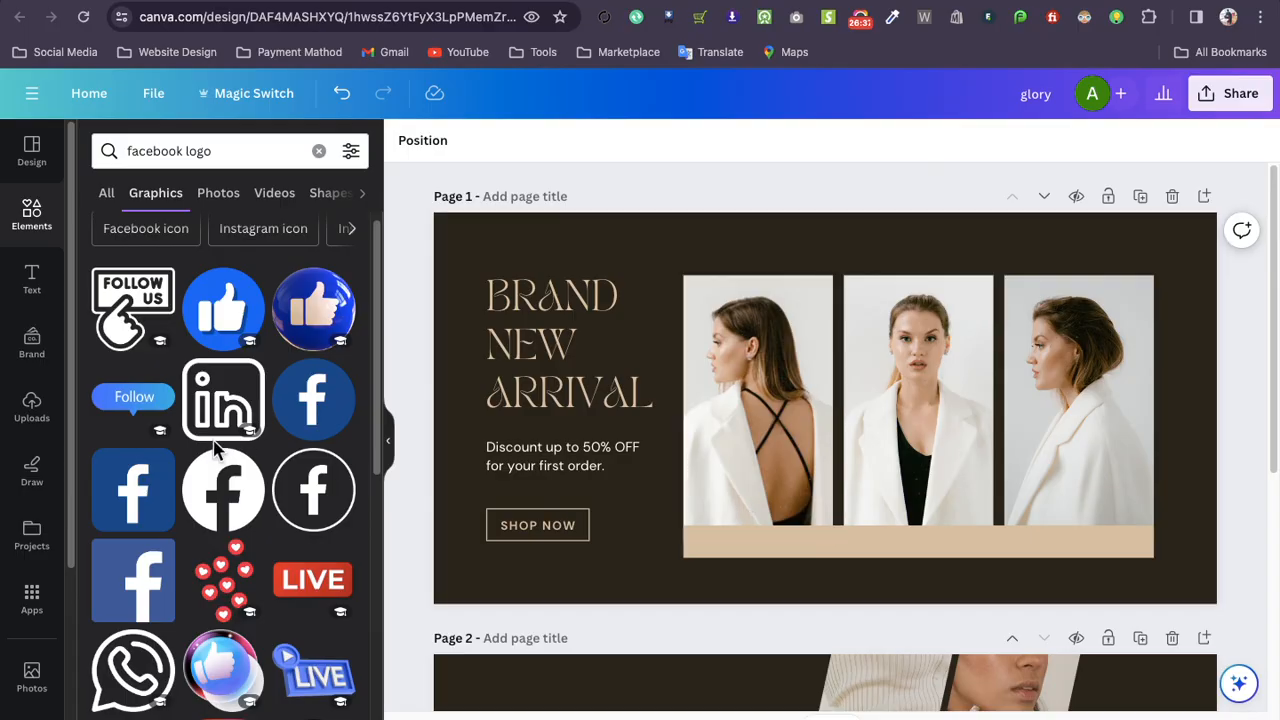
Clear the "facebook logo" search and look over the default element categories
left_click(318, 153)
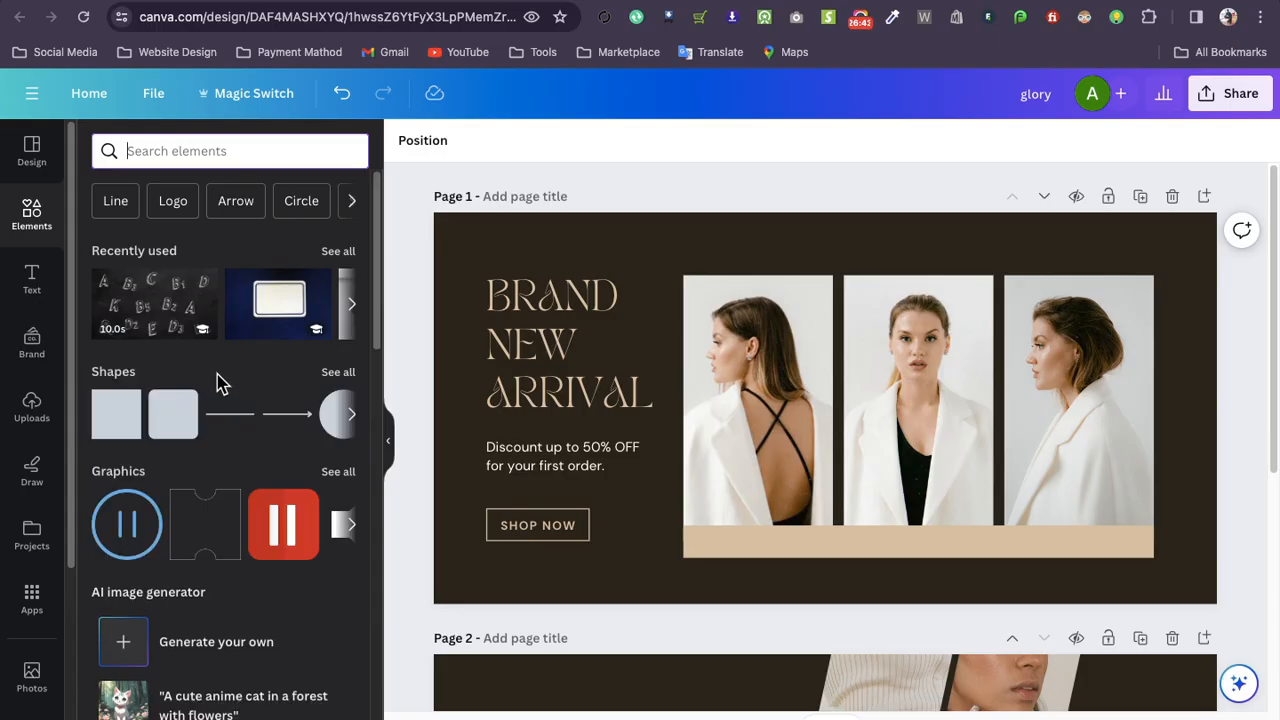
scroll(217, 375, "down", 1)
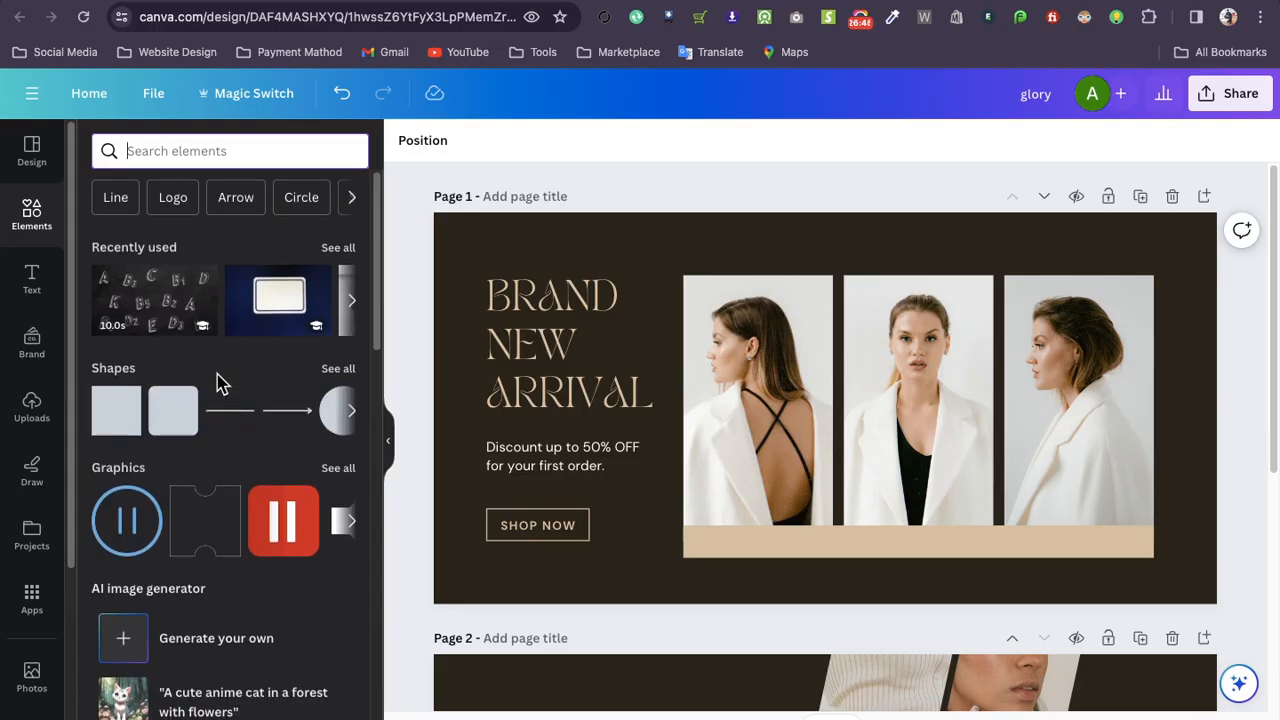
scroll(217, 375, "up", 1)
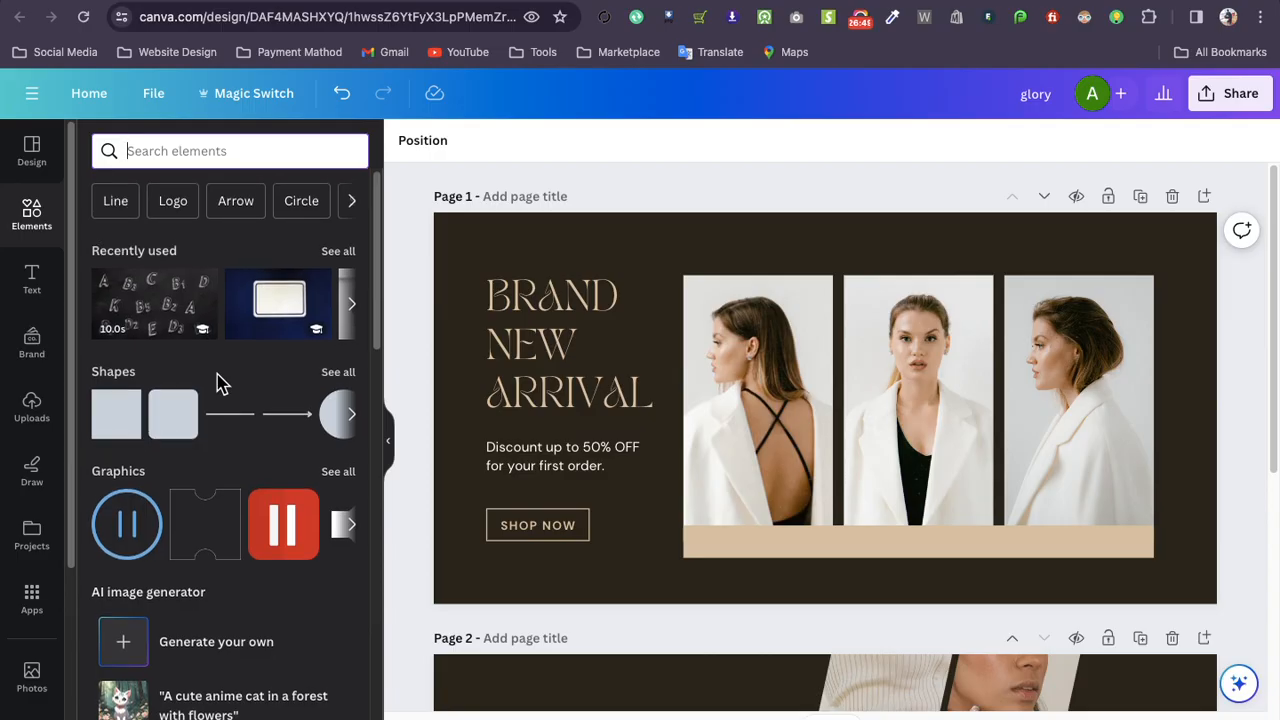
Replace the first of the three model photos on page 1 with the library photo of the woman in a beige blazer
scroll(220, 384, "down", 3)
scroll(220, 385, "down", 1)
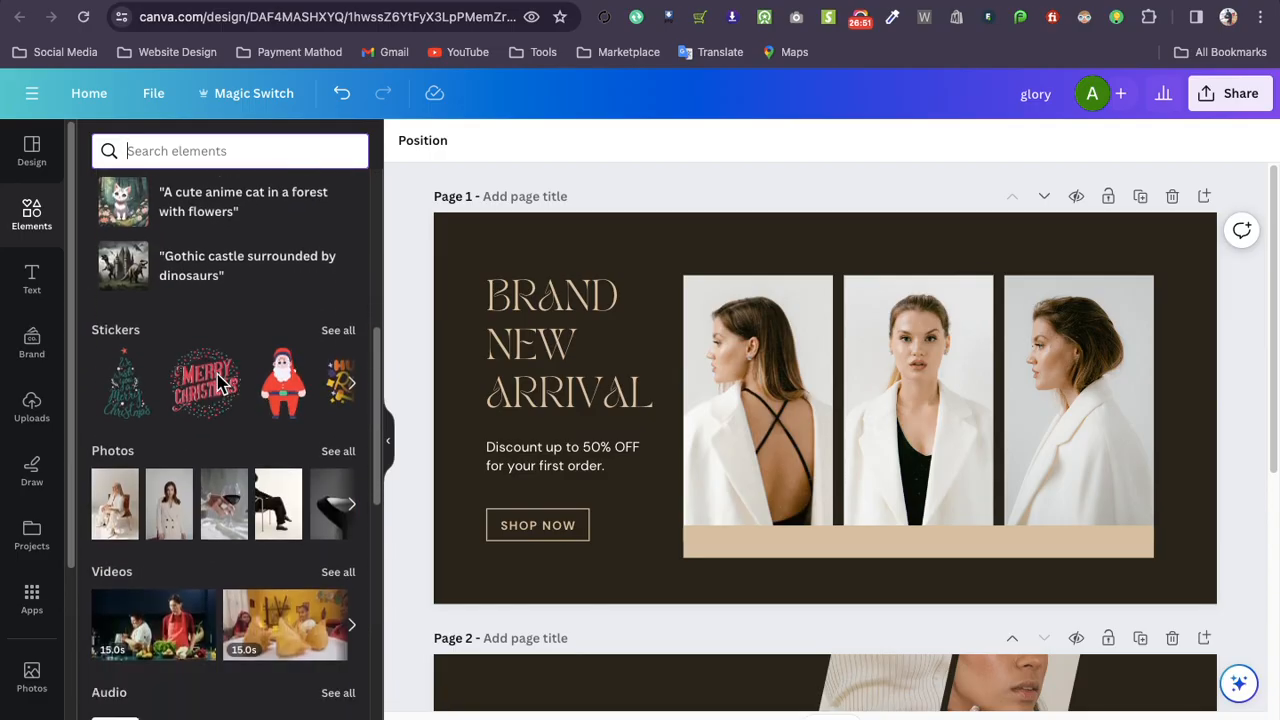
left_click(172, 515)
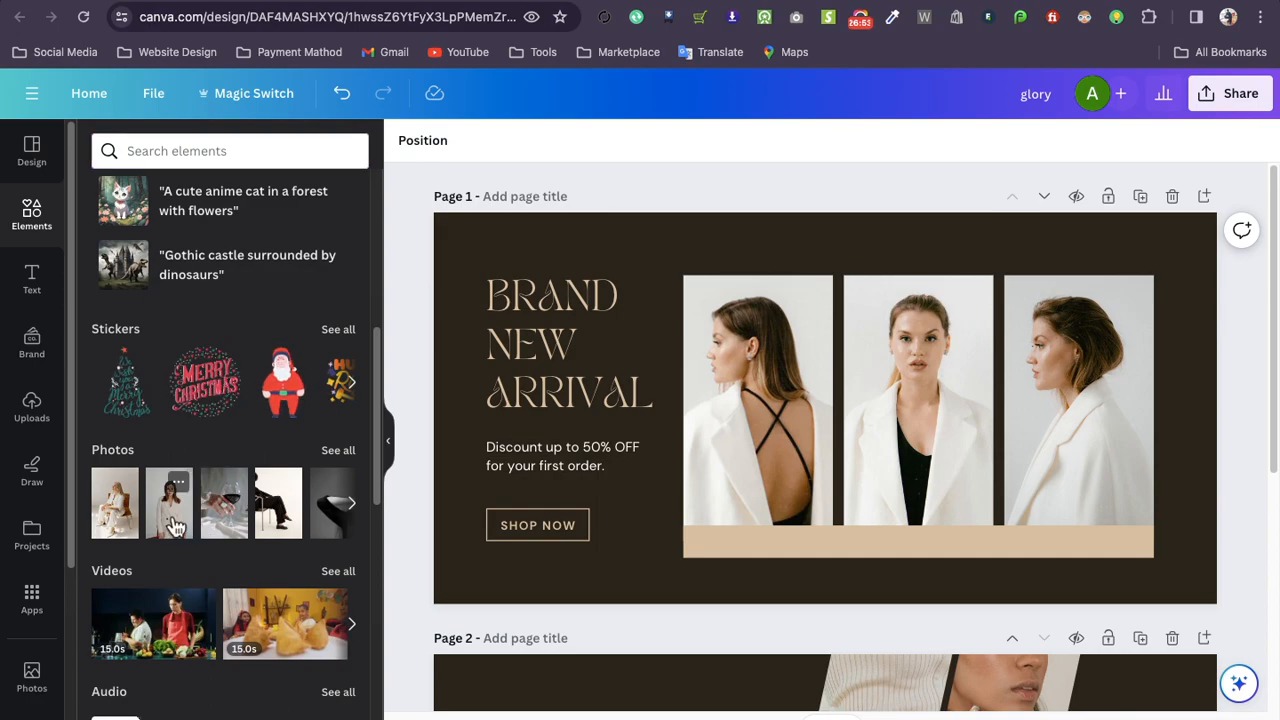
left_click_drag(808, 413, 686, 421)
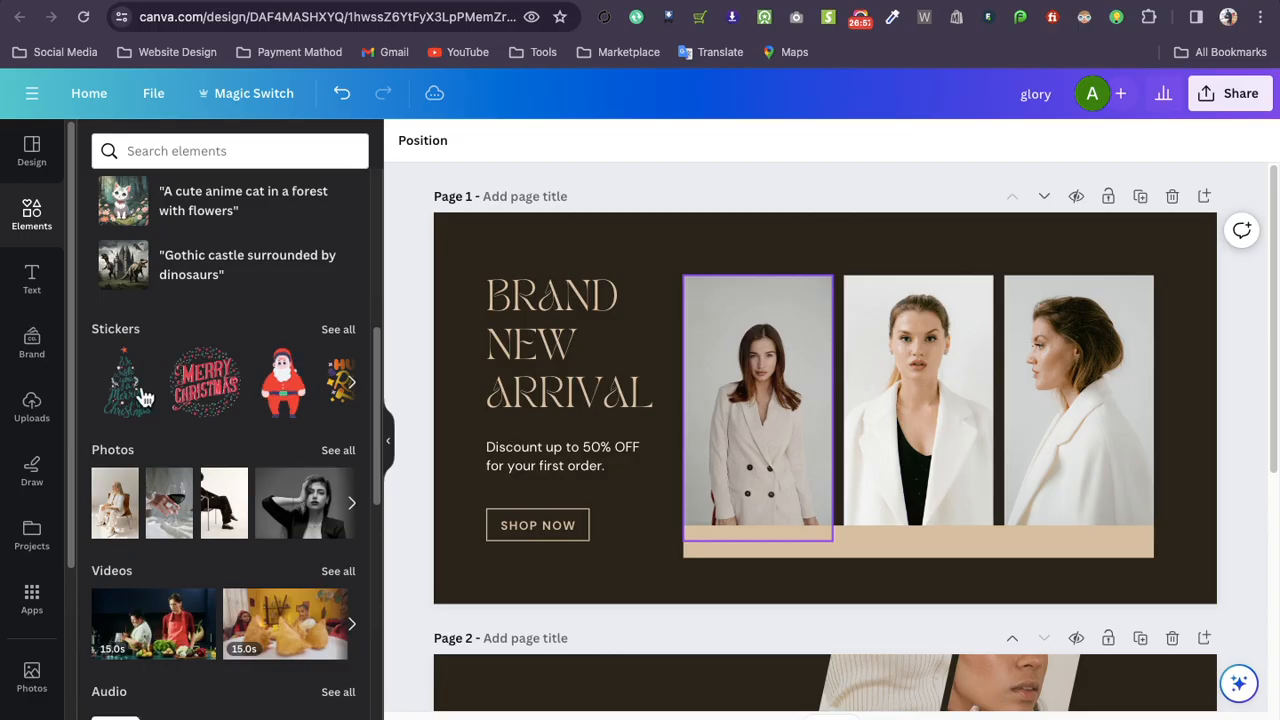
Look through the default text styles and the ready-made font combinations available for the design
scroll(150, 400, "up", 10)
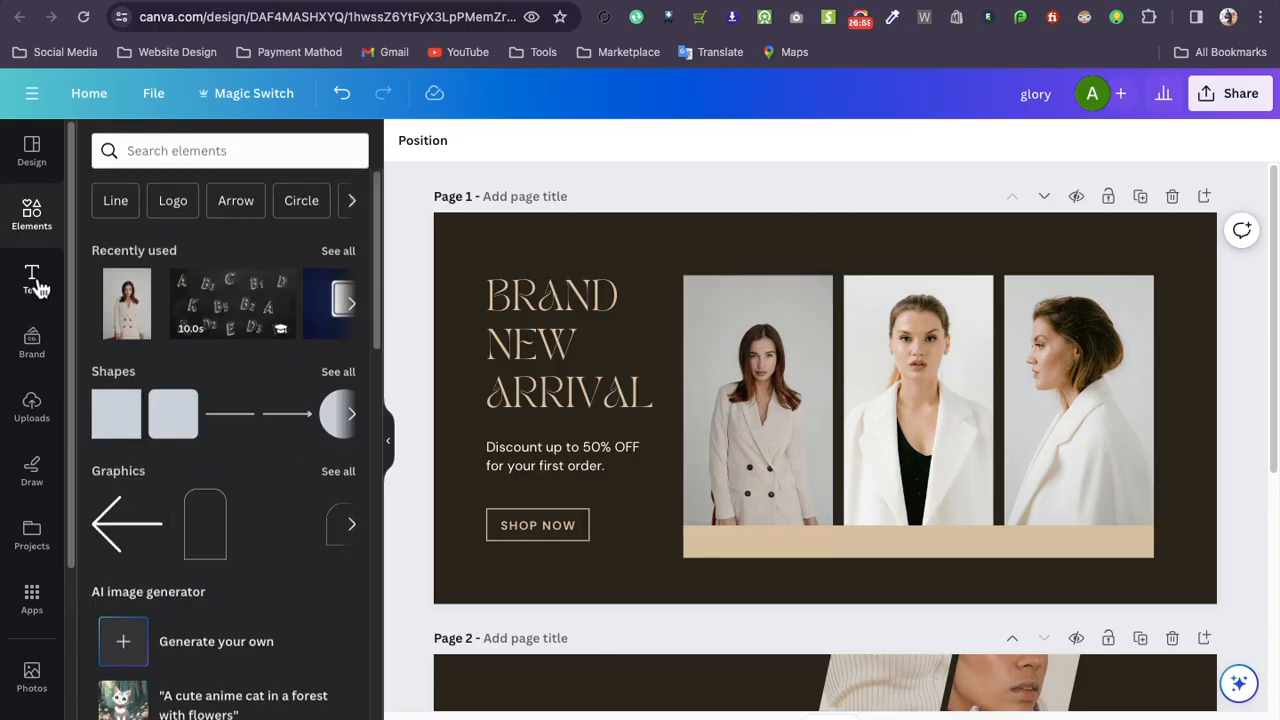
left_click(37, 283)
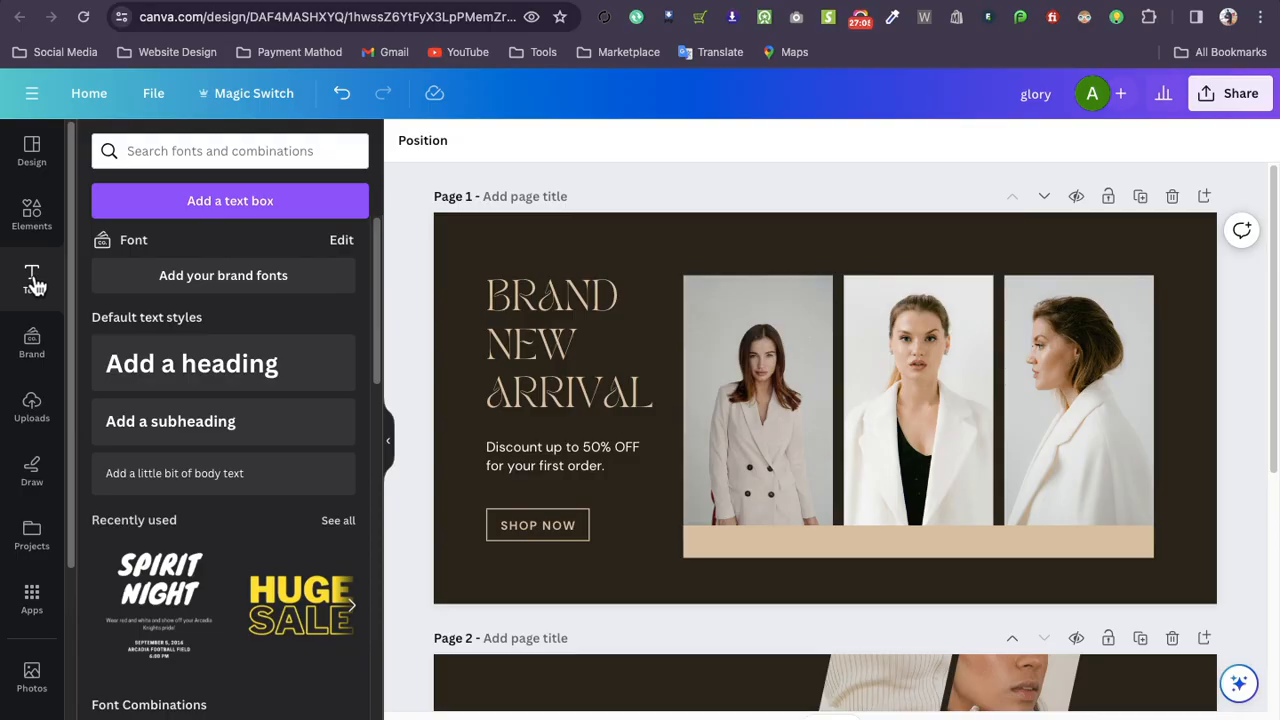
scroll(264, 350, "down", 5)
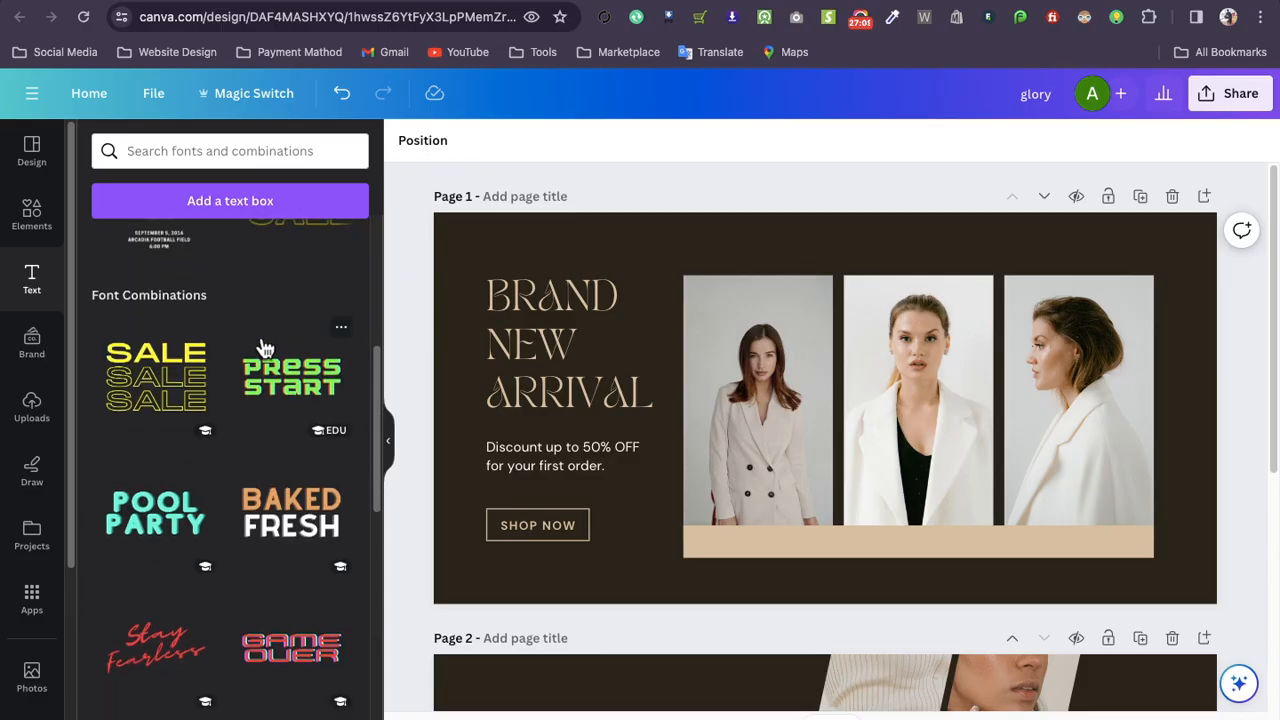
scroll(264, 347, "up", 5)
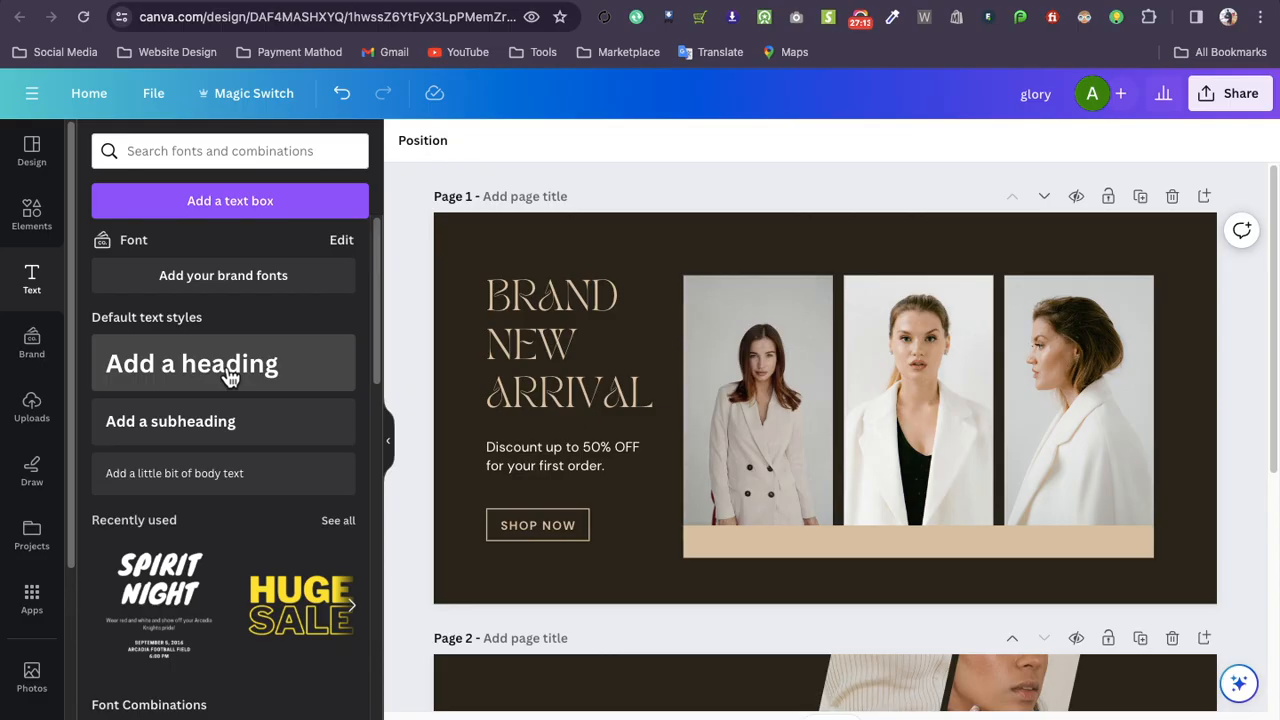
scroll(200, 520, "down", 5)
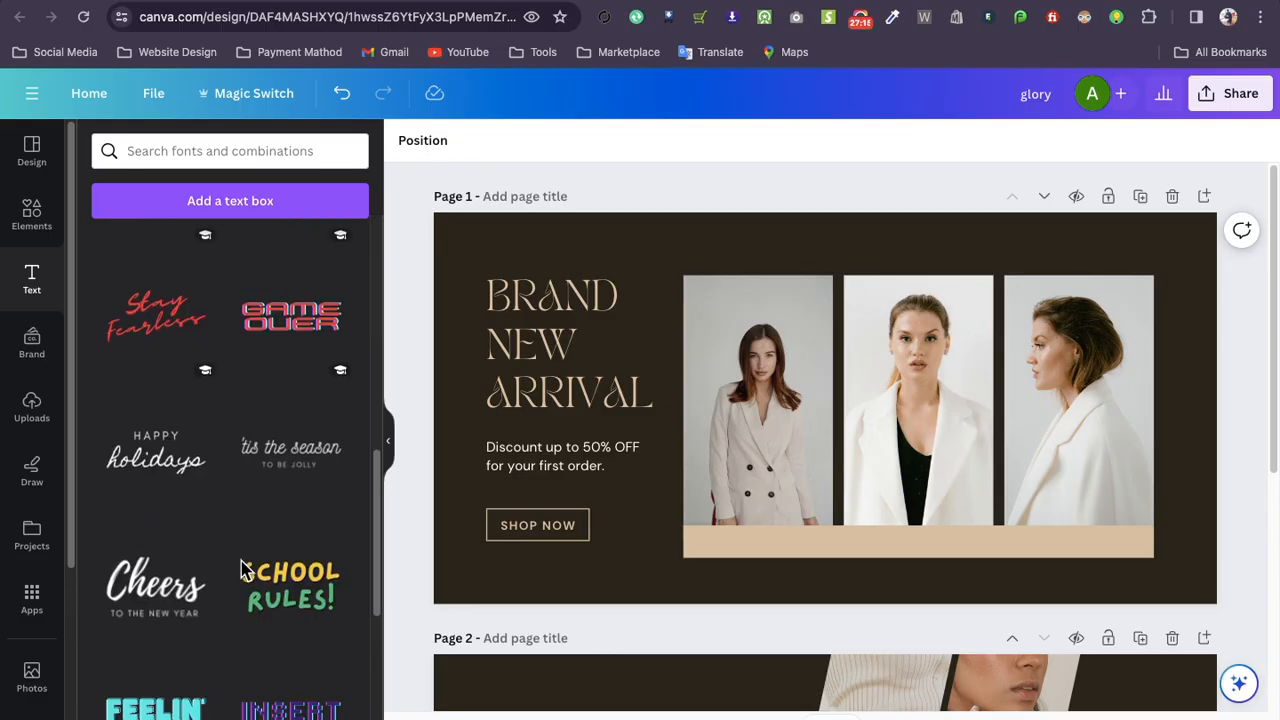
scroll(224, 556, "down", 10)
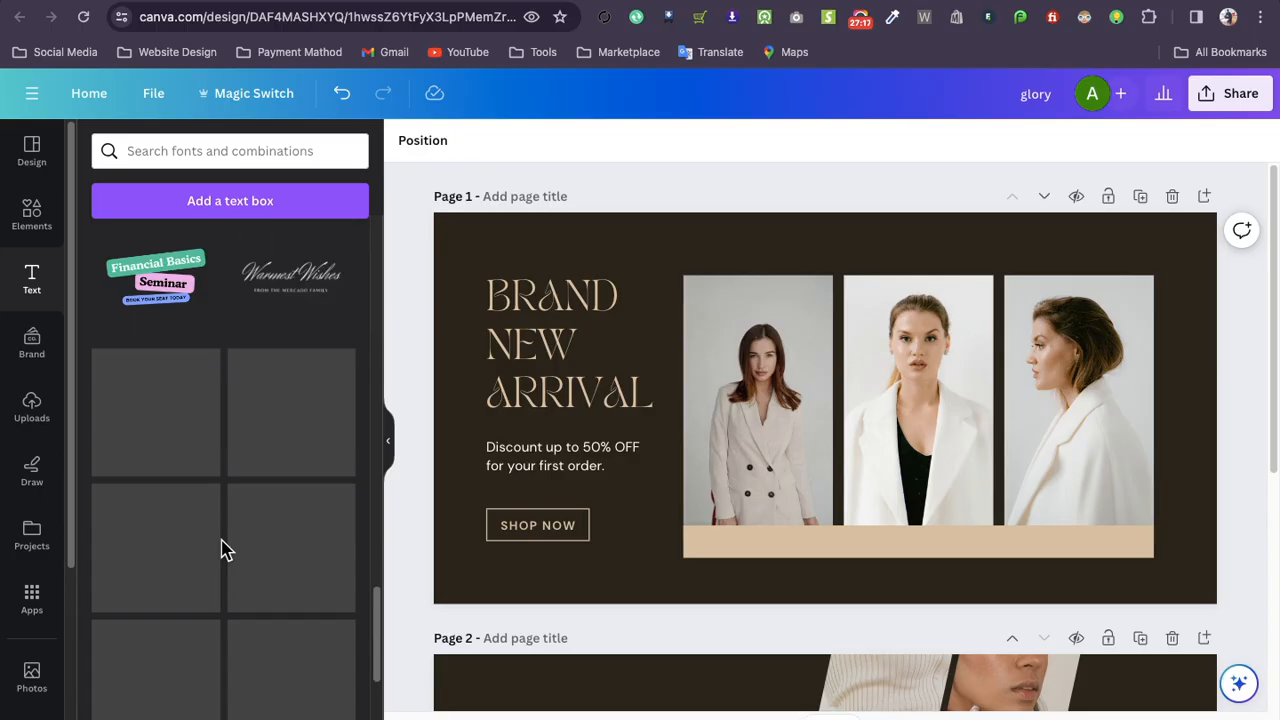
scroll(224, 549, "up", 15)
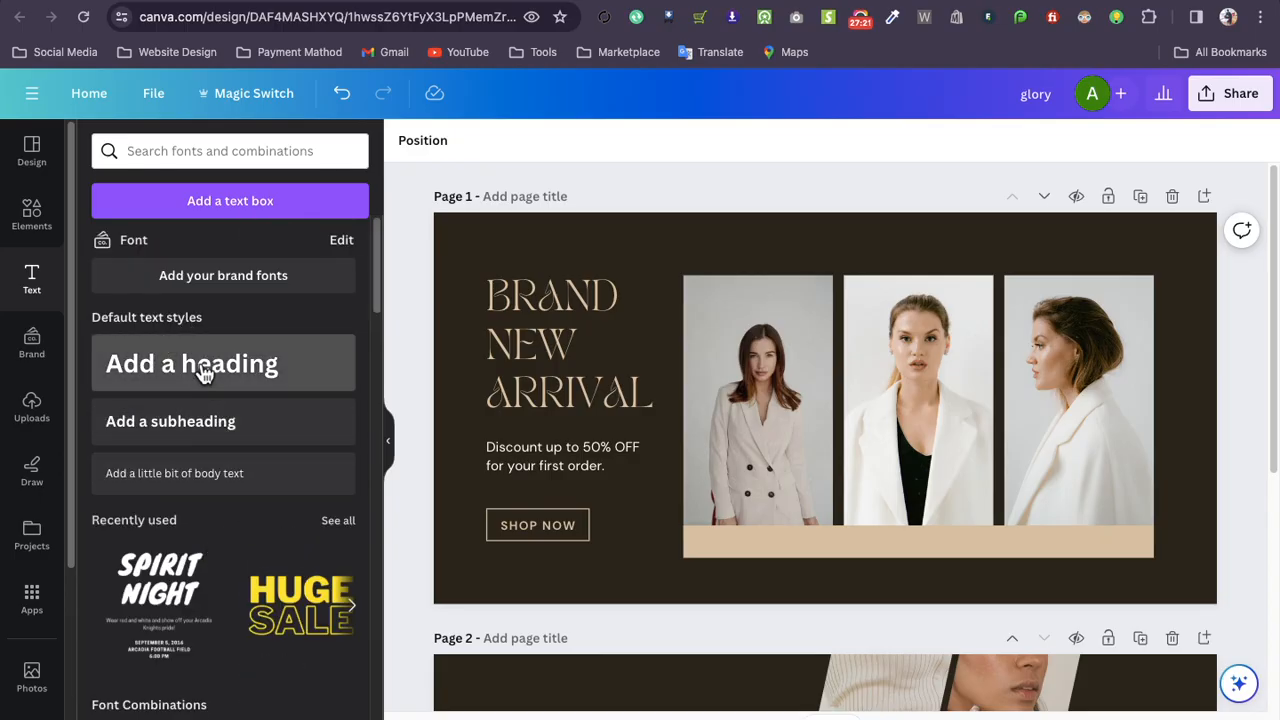
Add a heading reading "Shop now" to page 1 and place it just above the BRAND NEW ARRIVAL title
left_click_drag(770, 397, 772, 398)
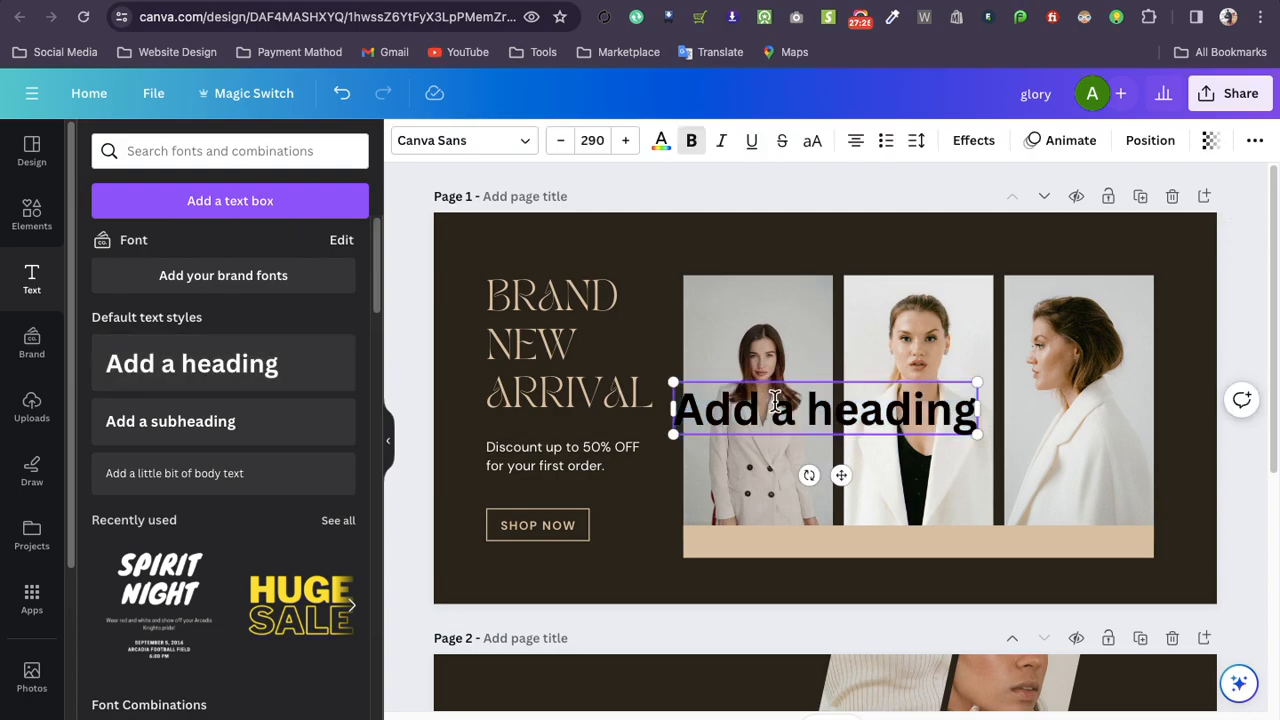
double_click(774, 403)
type("Shop b")
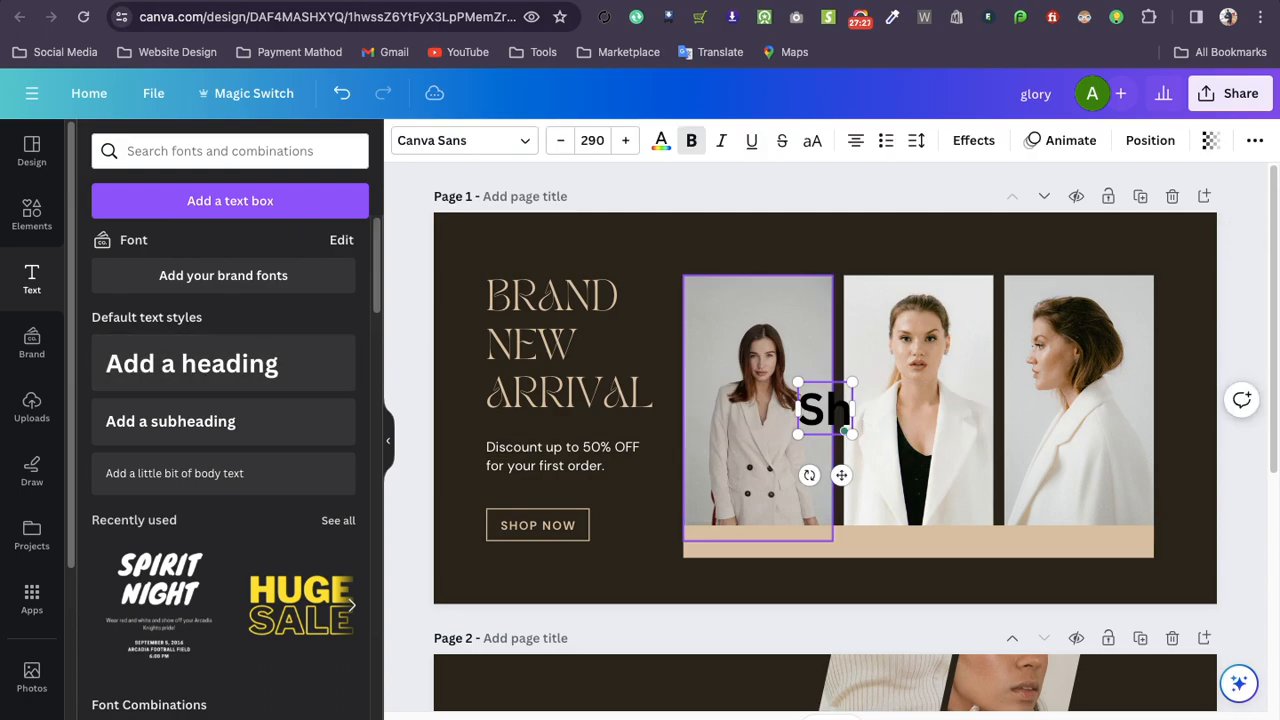
key("BackSpace")
key("BackSpace")
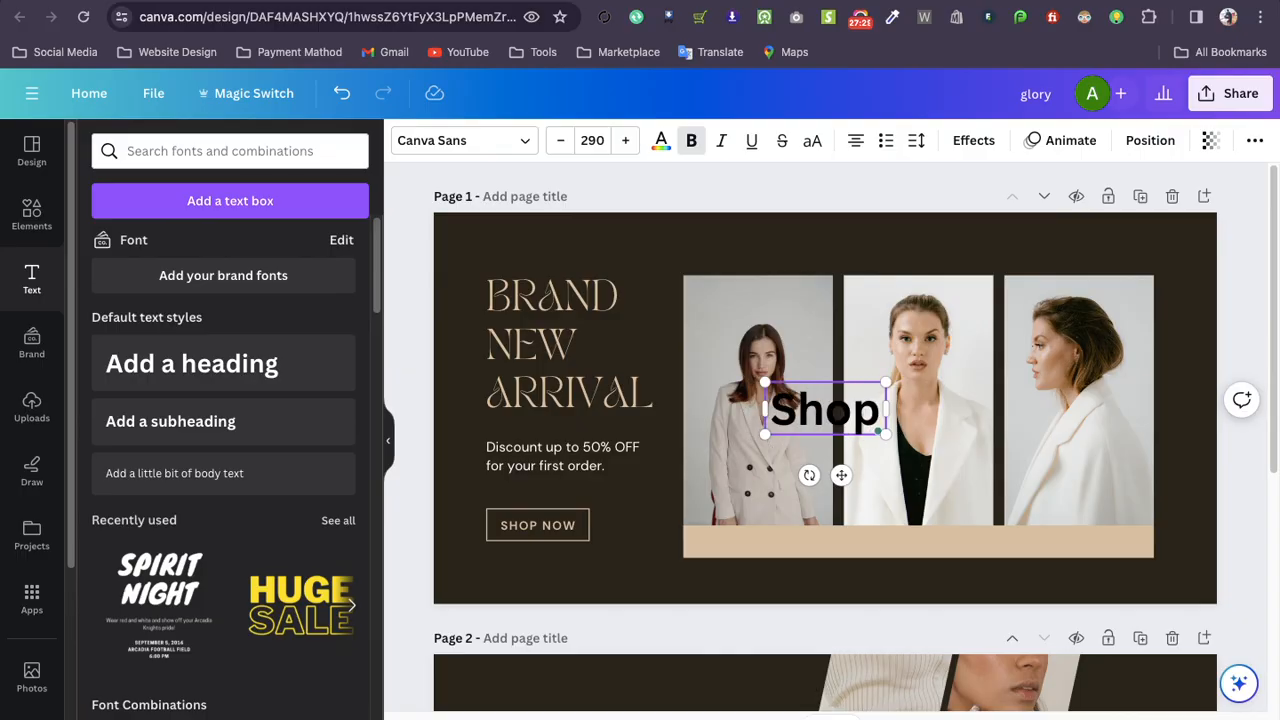
type("niw")
key("BackSpace")
key("BackSpace")
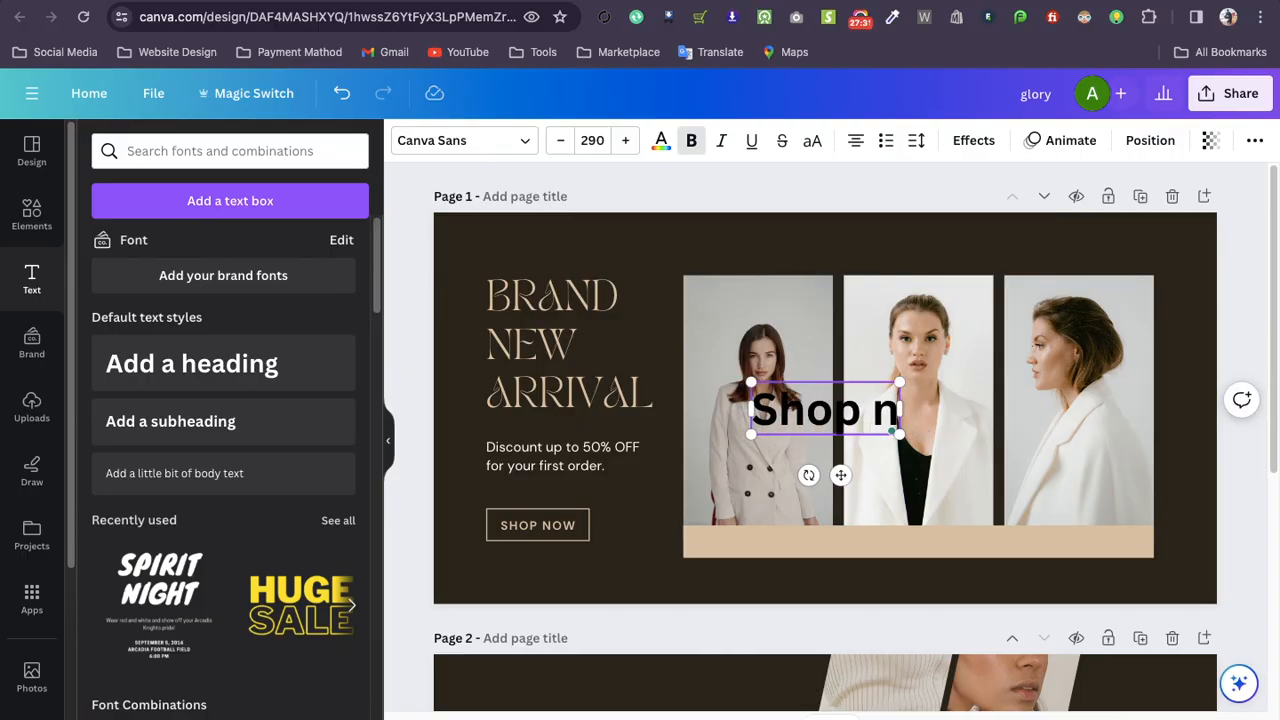
type("ow")
left_click_drag(840, 475, 583, 313)
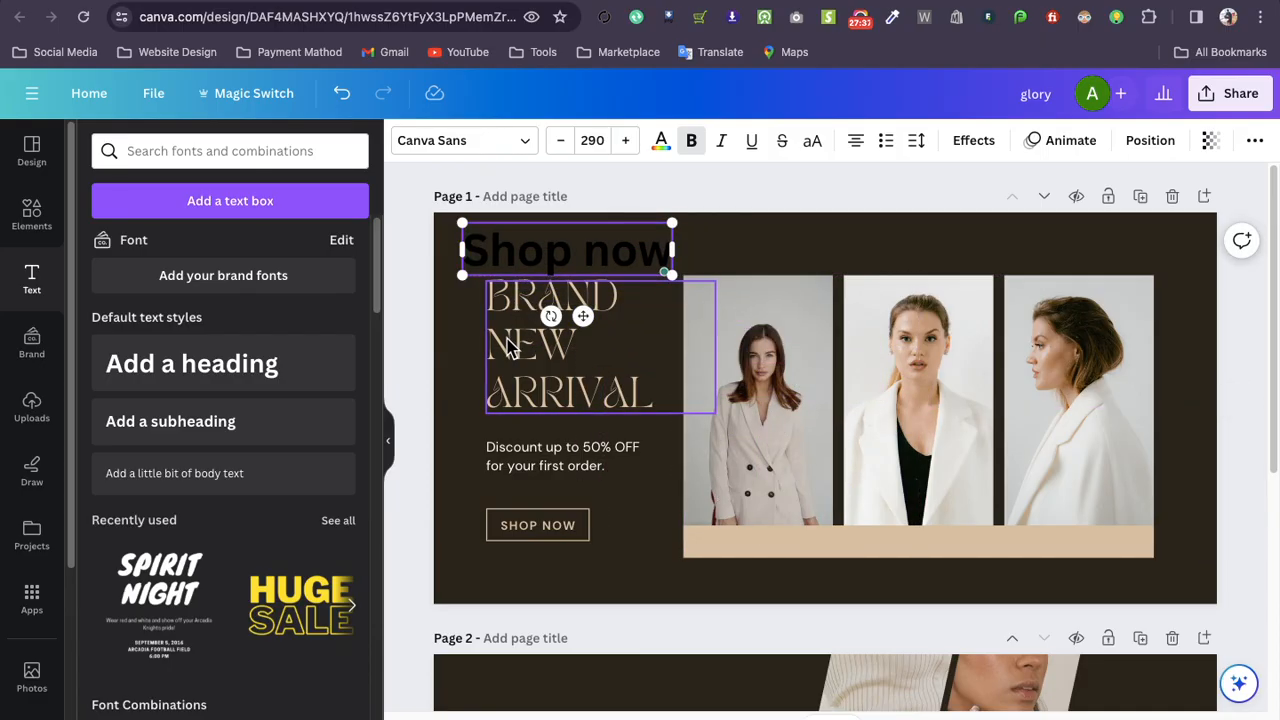
Select the "Shop now" heading and open the font search for it
left_click(510, 345)
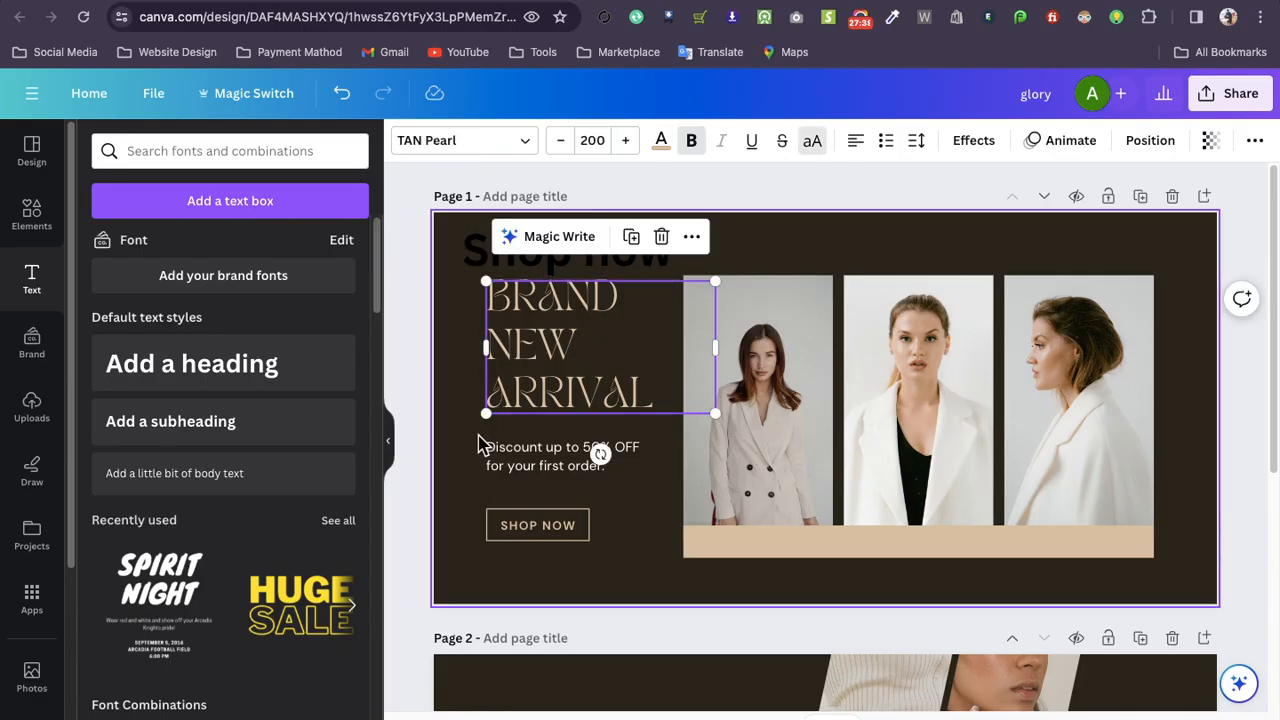
left_click(462, 352)
left_click(503, 268)
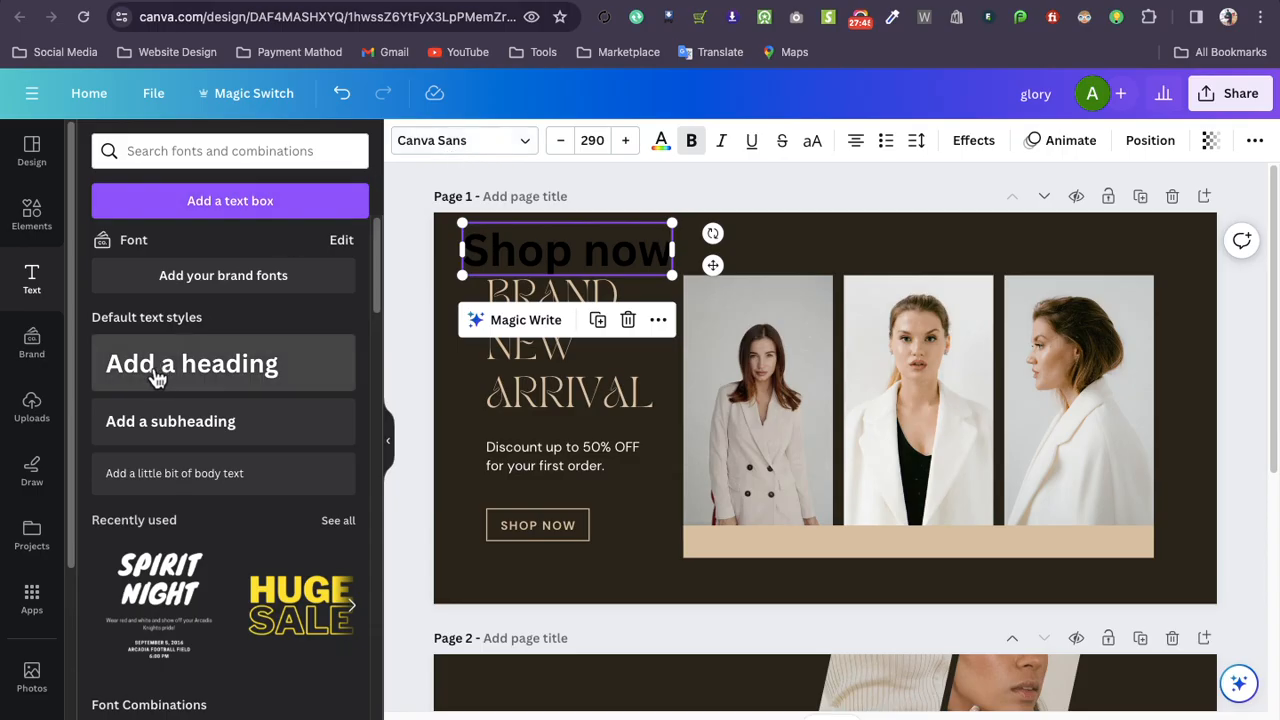
left_click(497, 144)
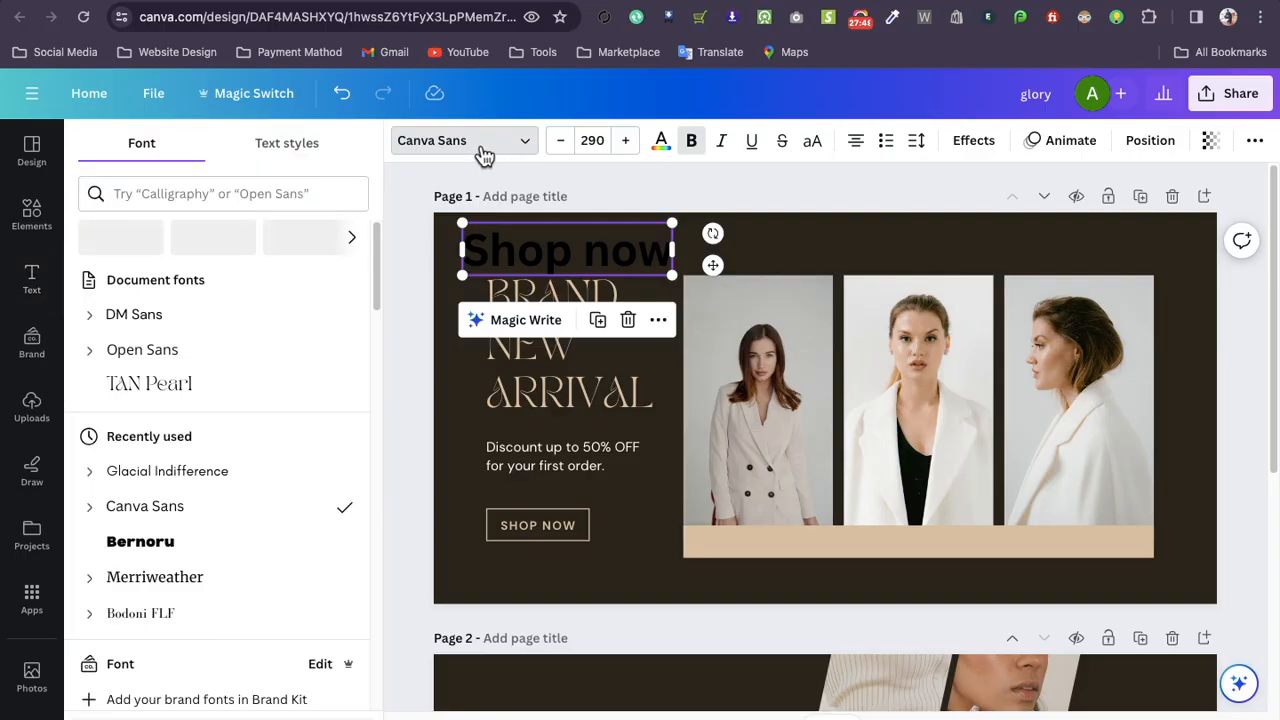
left_click(140, 198)
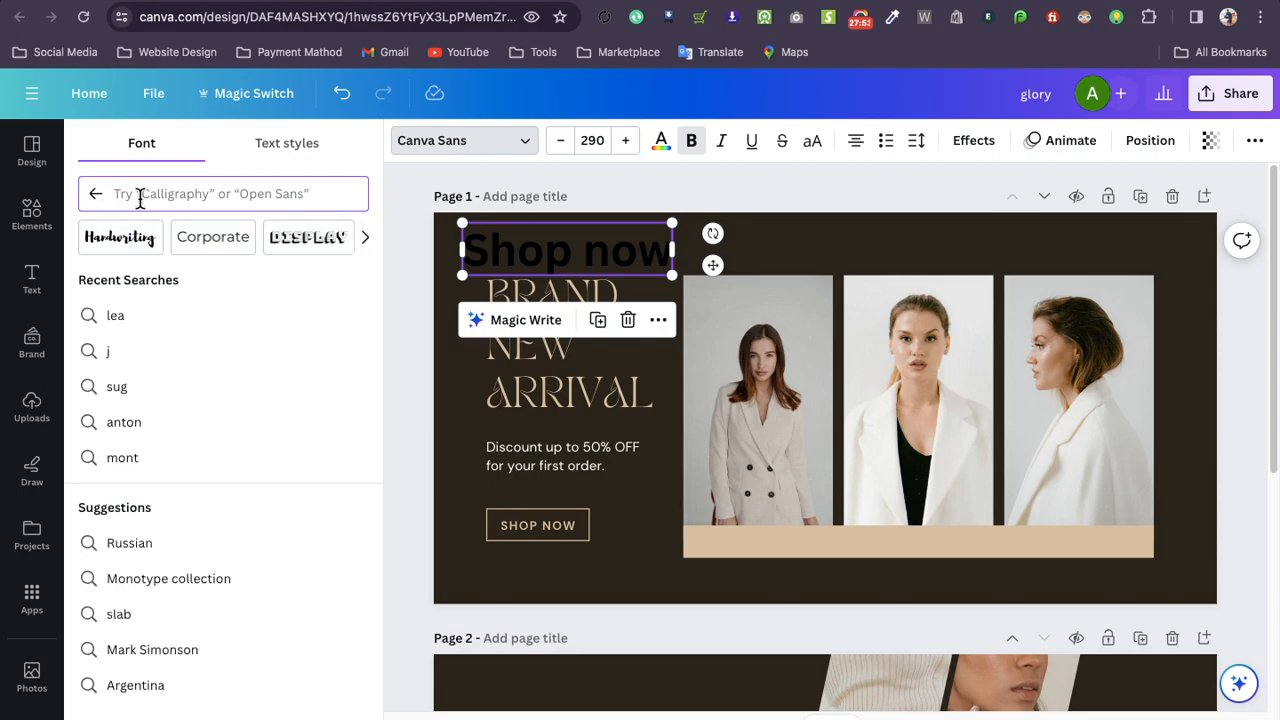
Open the font list for the "Shop now" text on page 1 and look through the uploaded fonts
key("Escape")
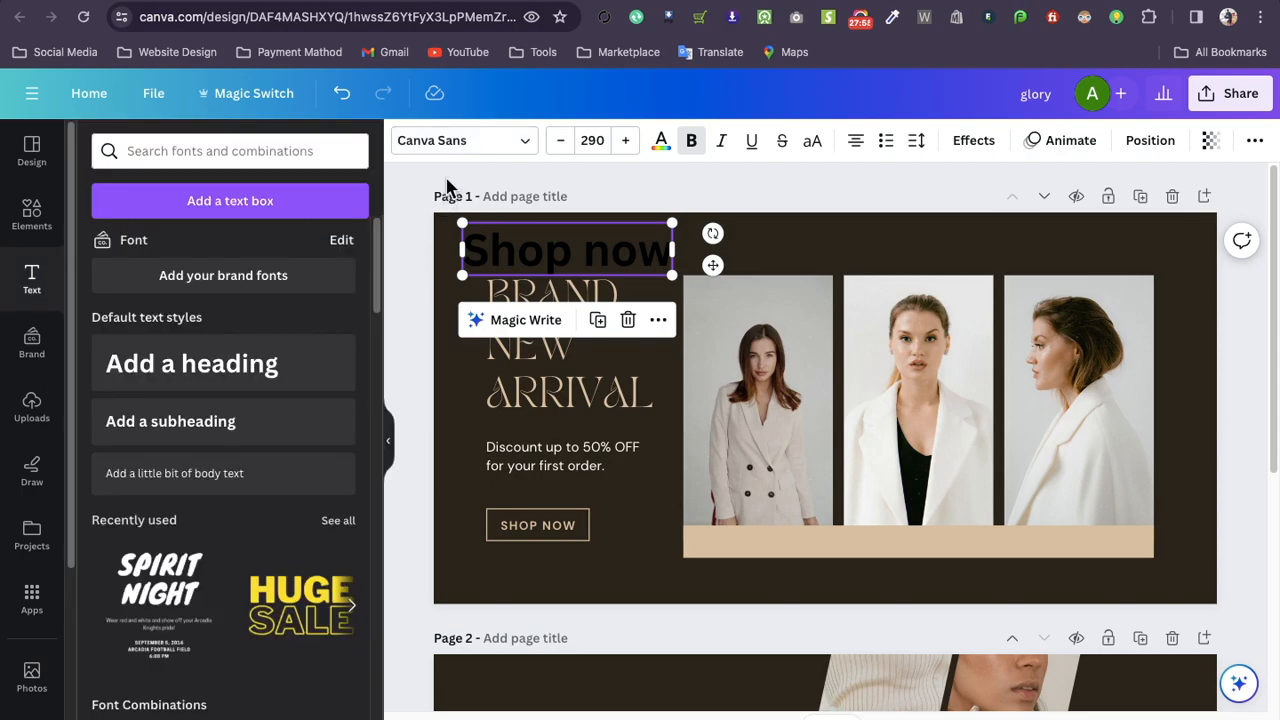
left_click(449, 143)
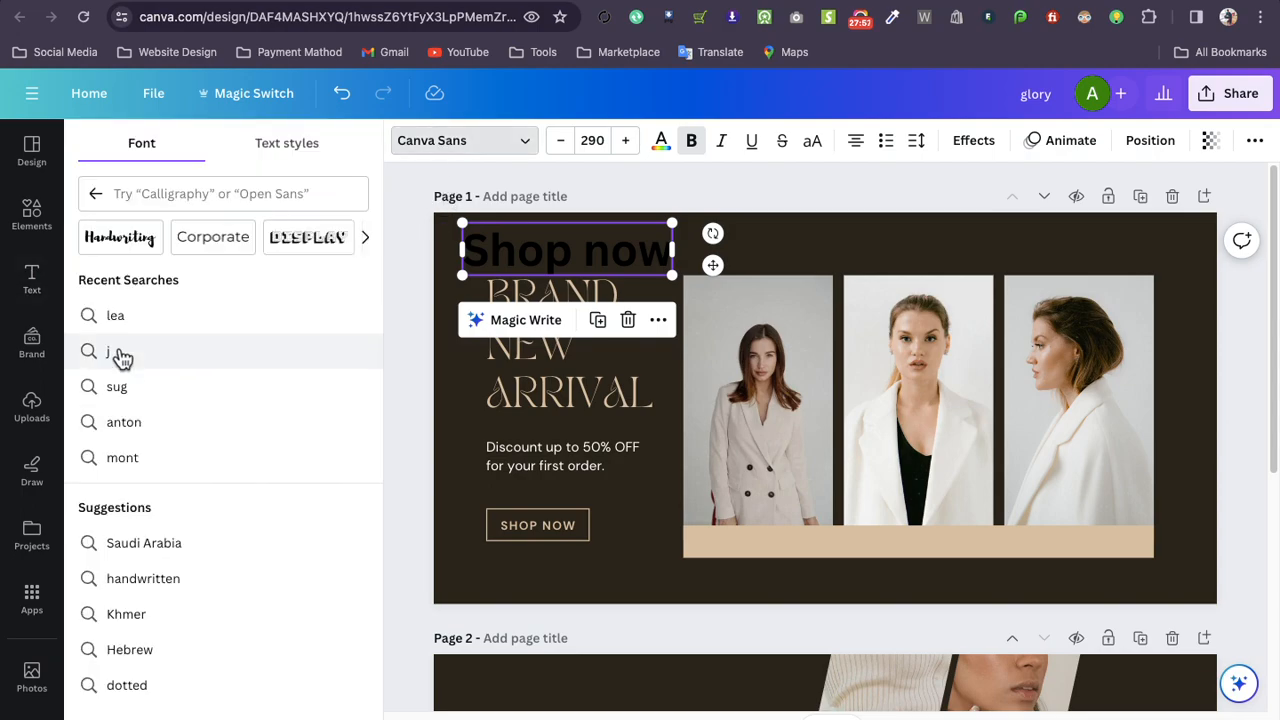
left_click(95, 200)
scroll(208, 409, "down", 3)
scroll(212, 410, "down", 15)
scroll(209, 410, "up", 15)
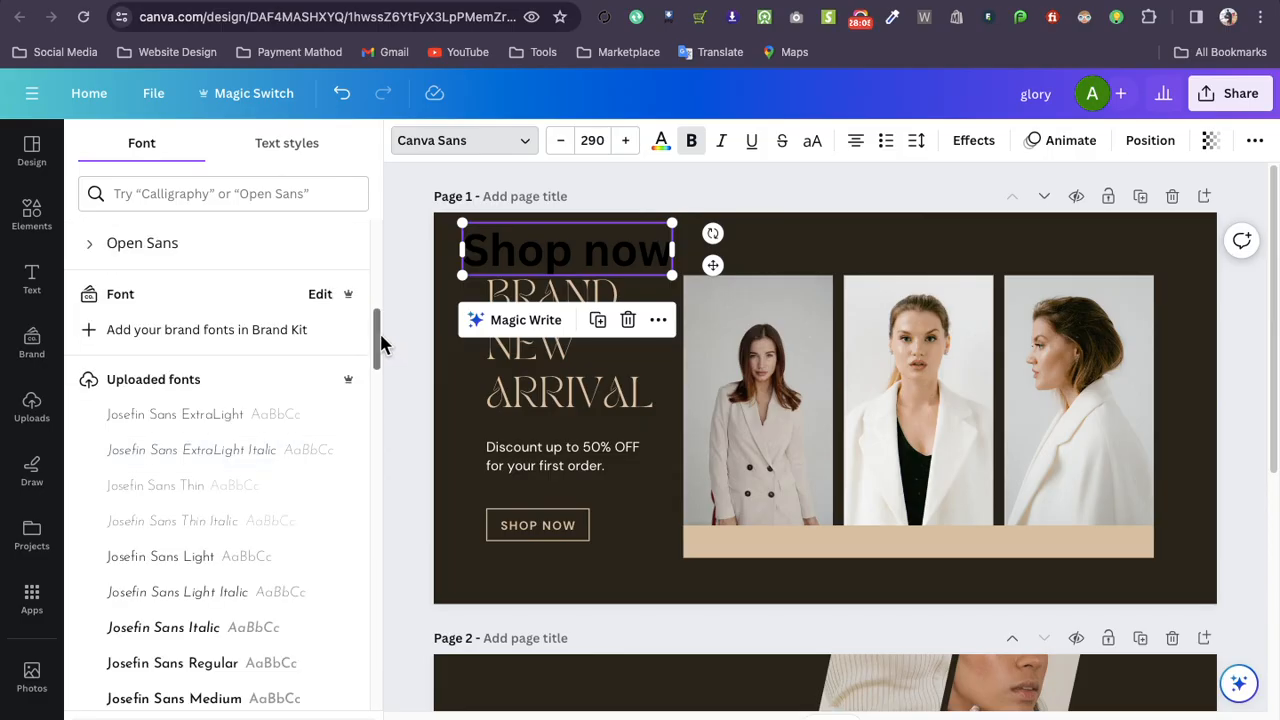
scroll(379, 352, "down", 3)
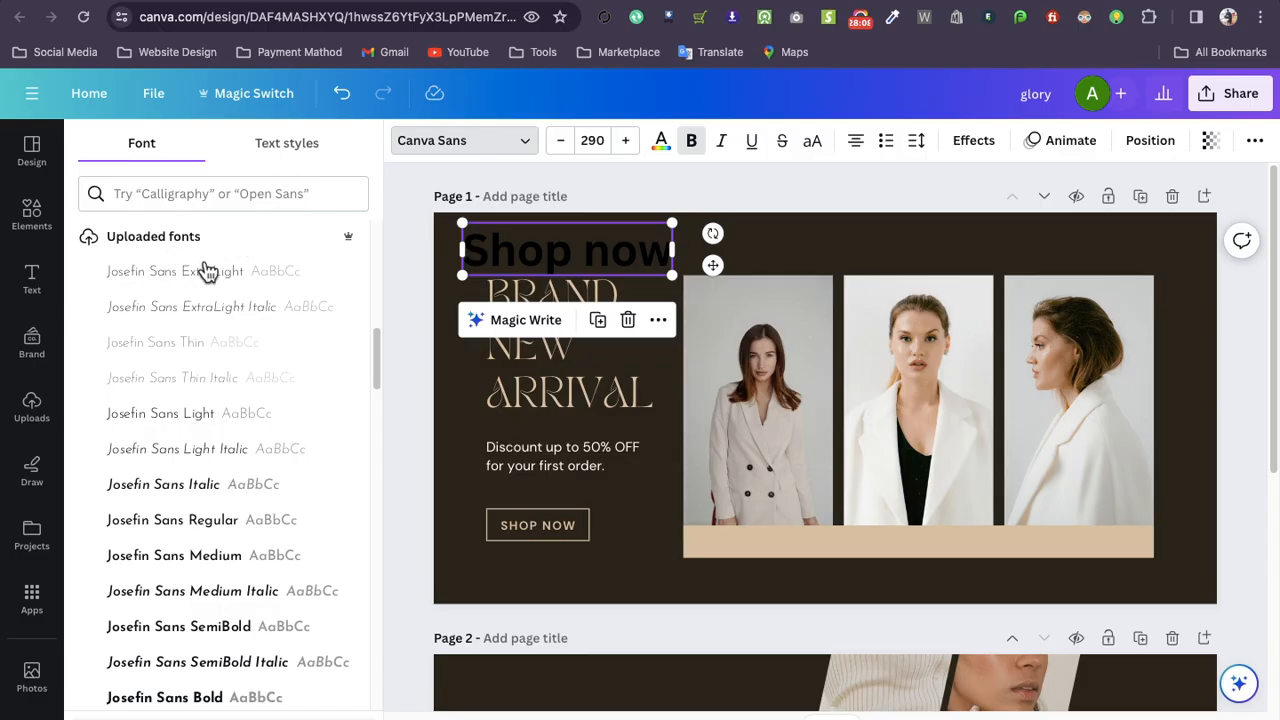
scroll(226, 377, "down", 10)
scroll(228, 377, "down", 15)
scroll(226, 377, "down", 3)
scroll(210, 508, "up", 20)
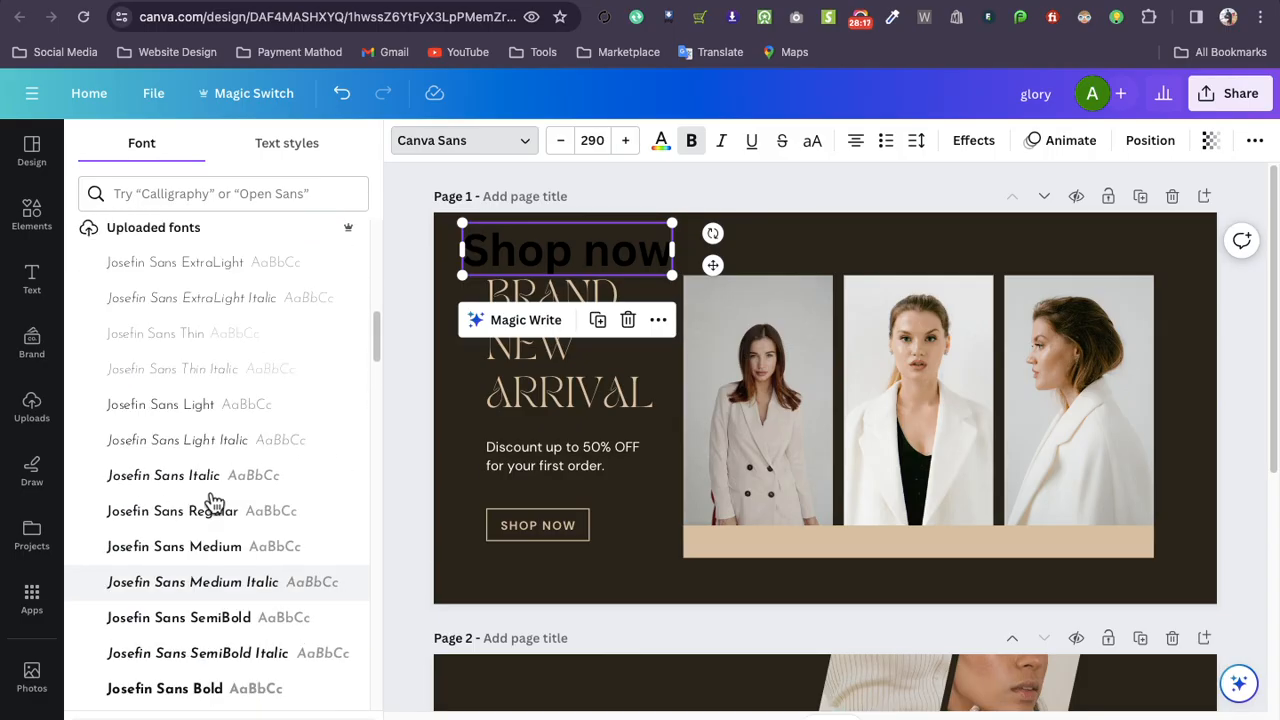
Look through the popular fonts and expand the Futura family to view its weights
scroll(213, 500, "down", 20)
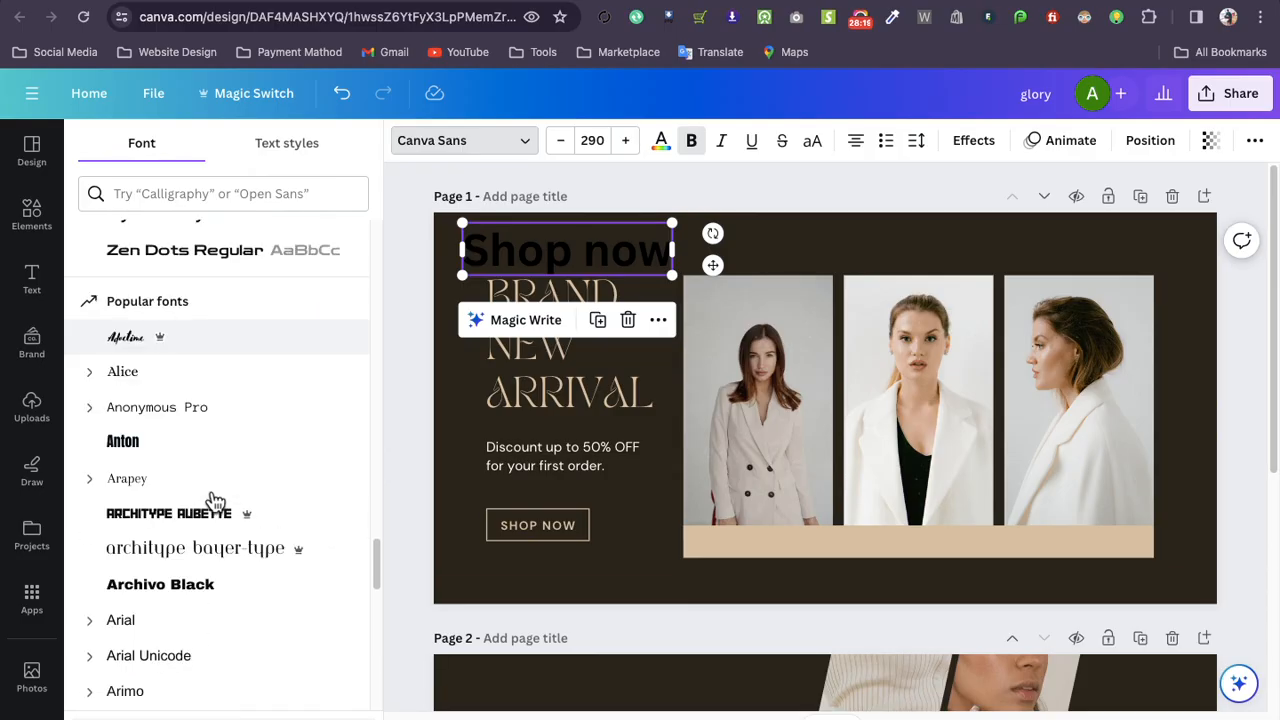
scroll(213, 480, "down", 8)
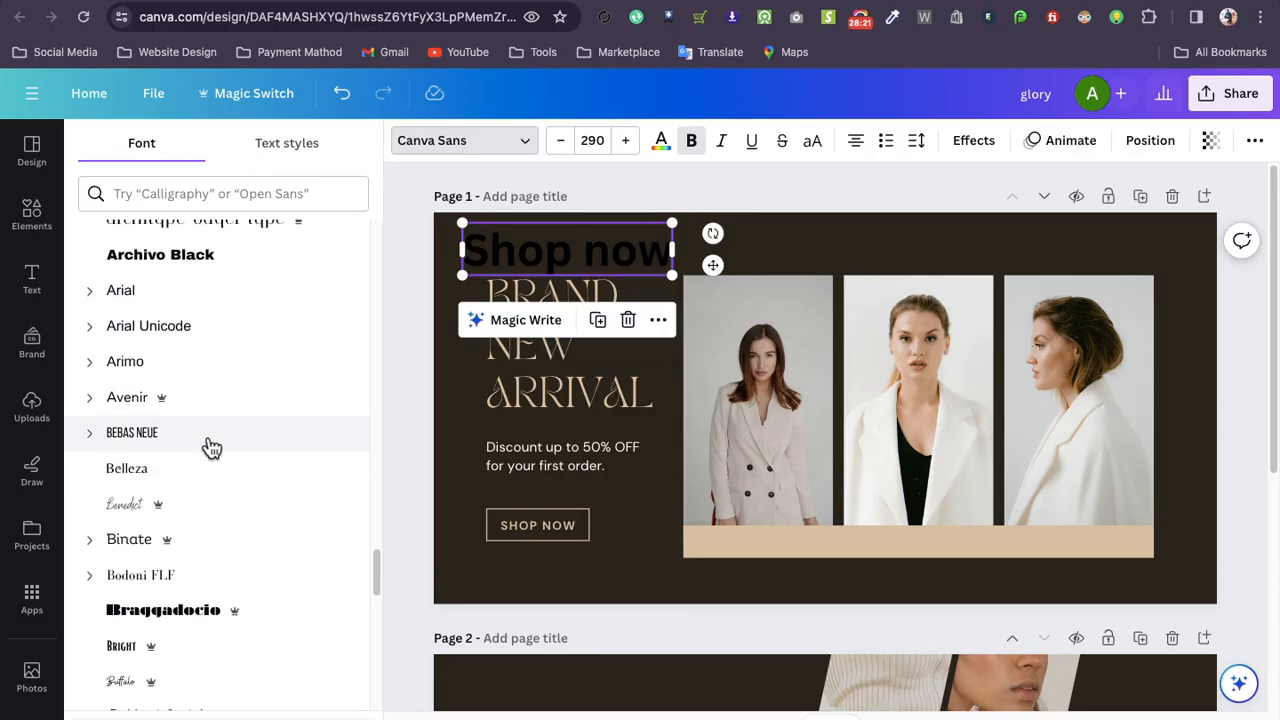
scroll(212, 447, "down", 7)
scroll(212, 447, "down", 17)
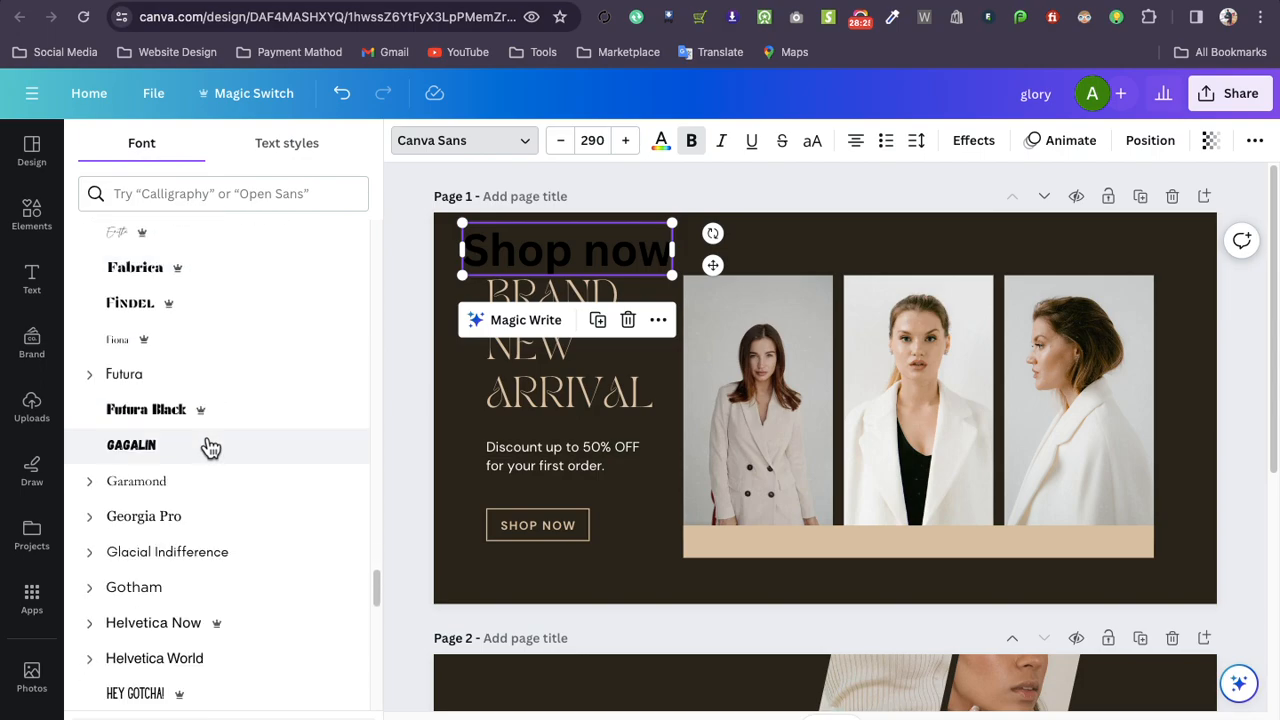
left_click(90, 377)
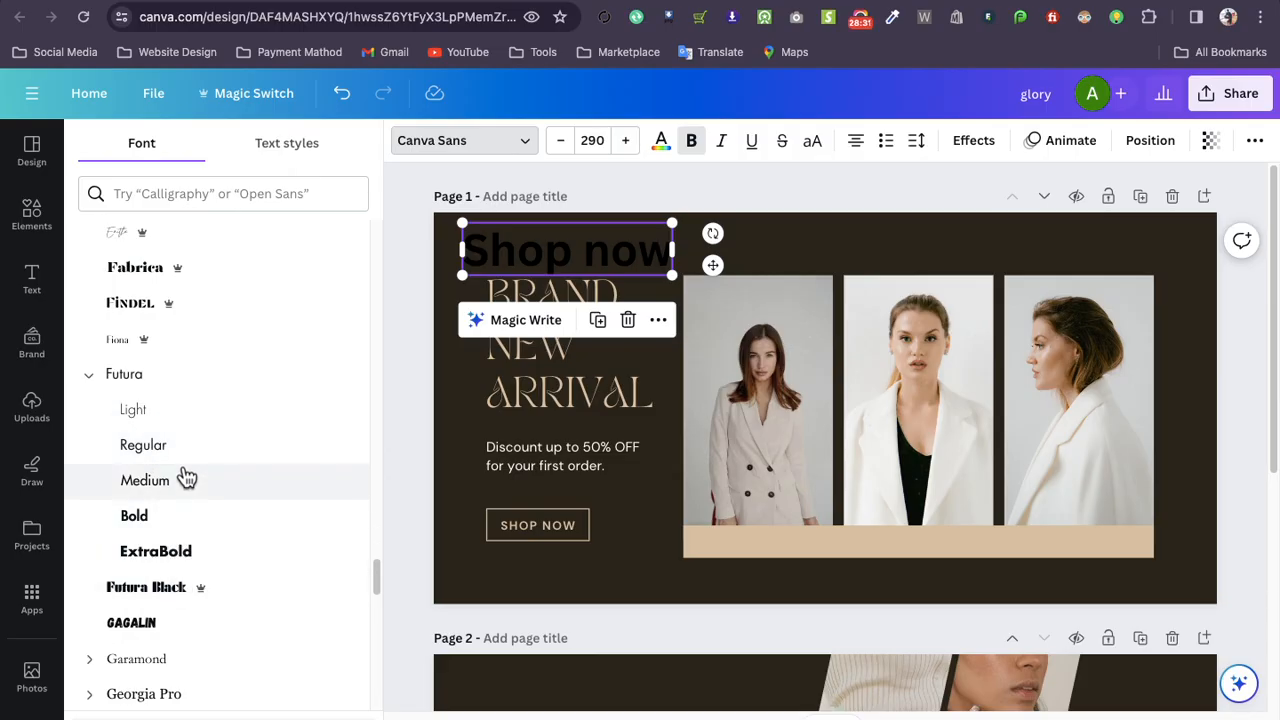
scroll(187, 478, "down", 1)
scroll(187, 468, "down", 3)
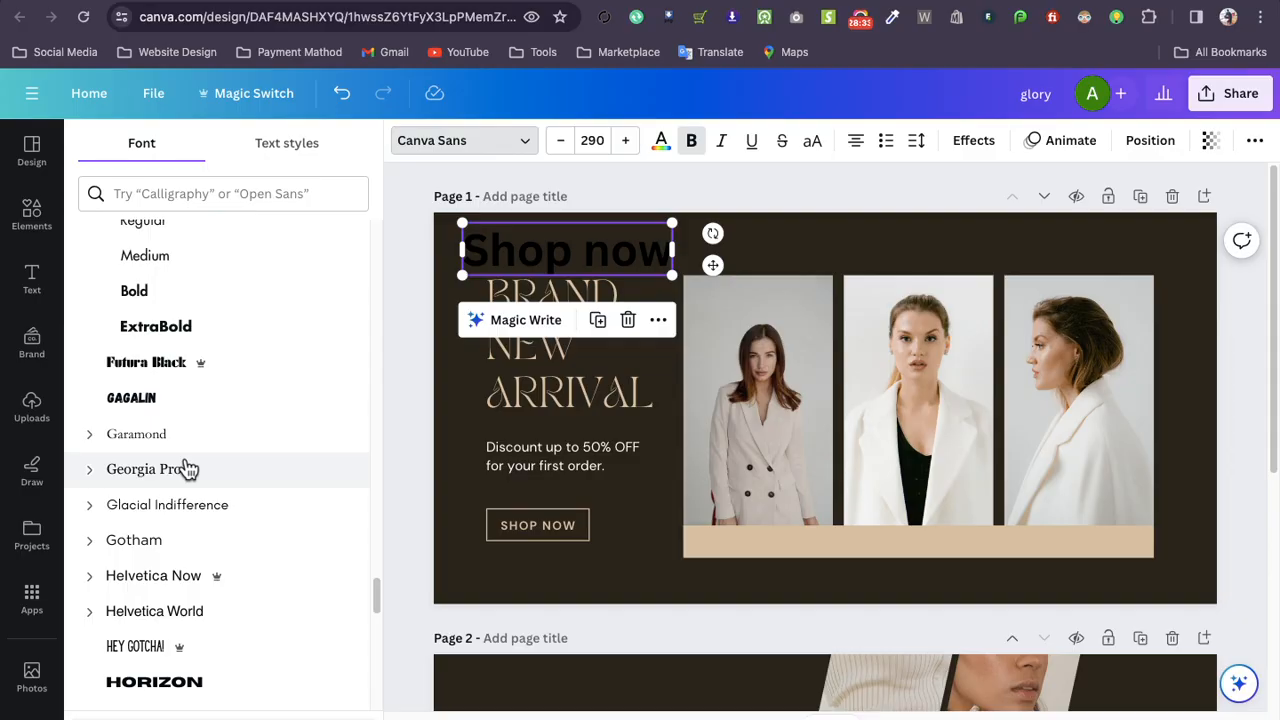
scroll(187, 468, "down", 3)
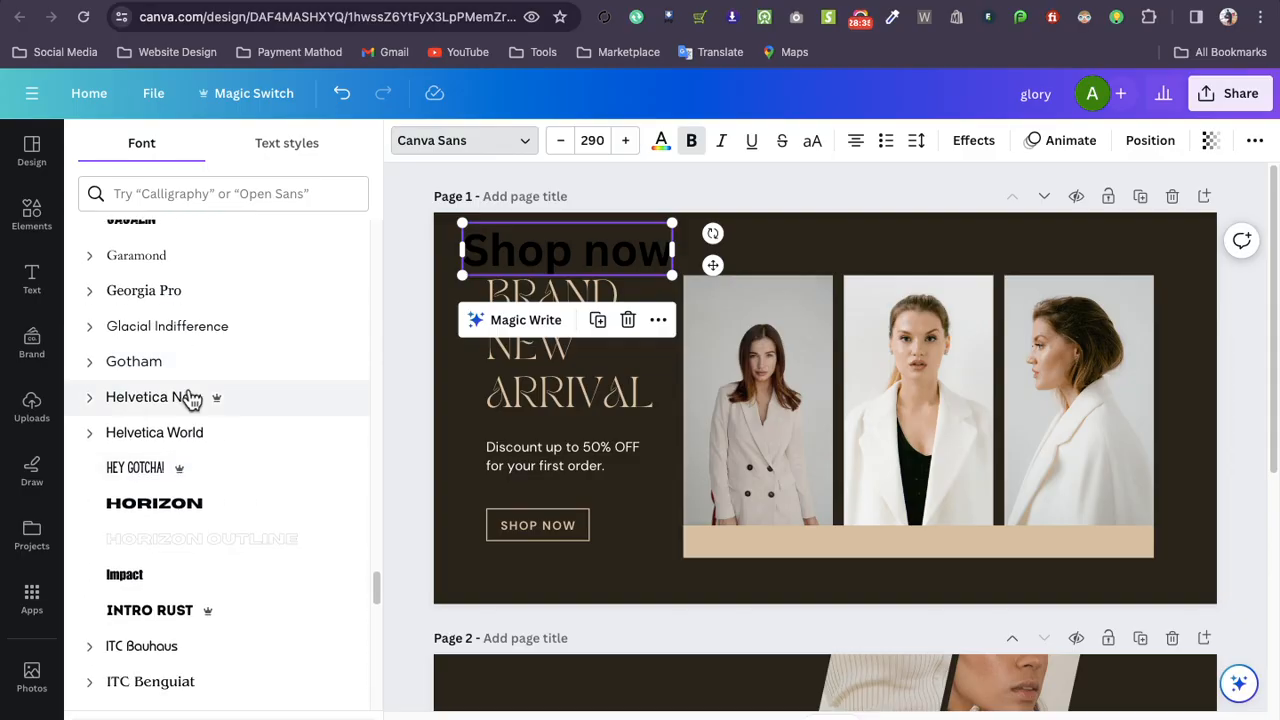
Delete the first "o" from the "Shop now" text on page 1 and reselect the text box
left_click(411, 278)
left_click(533, 262)
key("BackSpace")
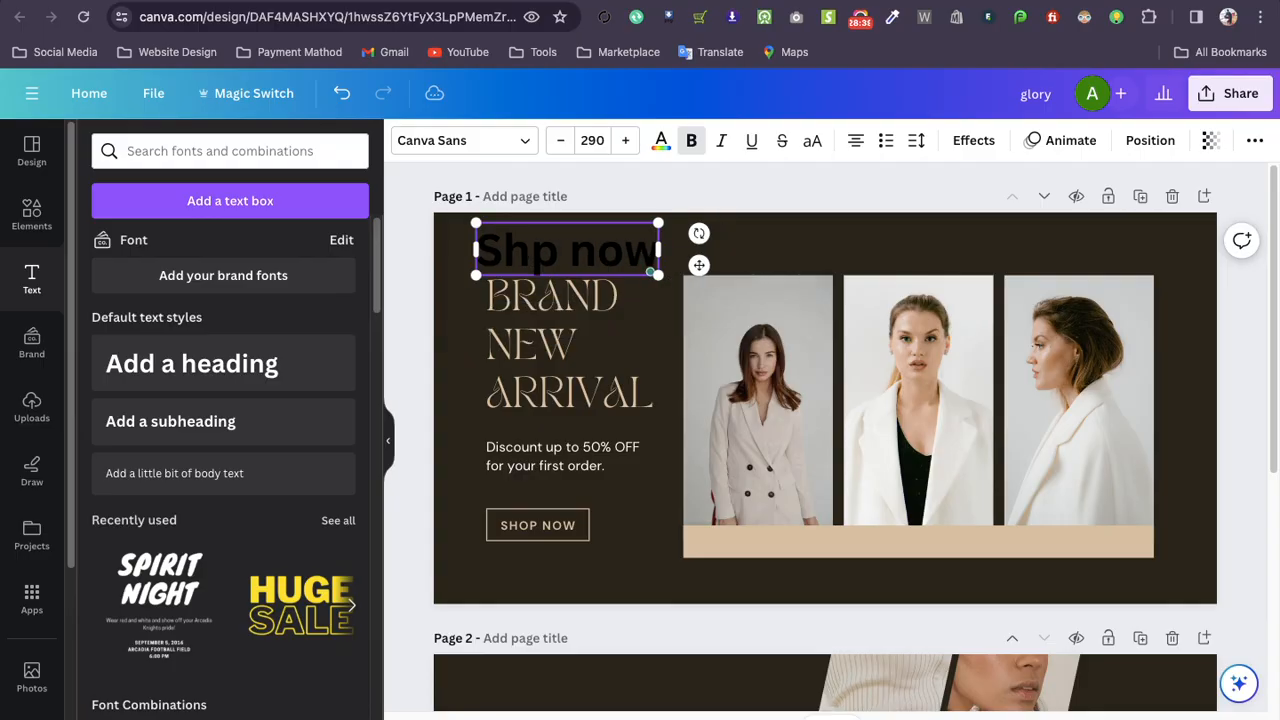
left_click(447, 287)
left_click(562, 258)
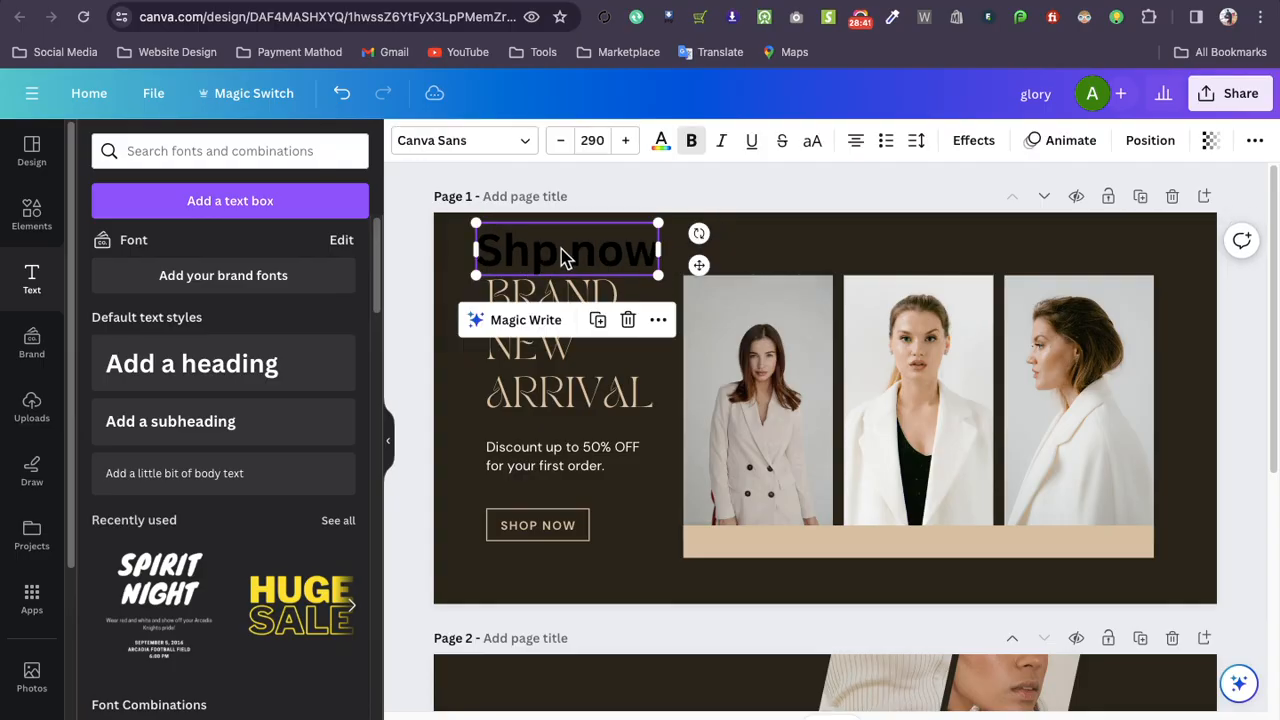
Try out resizing, rotating and moving the "Shp now" text box
left_click(561, 141)
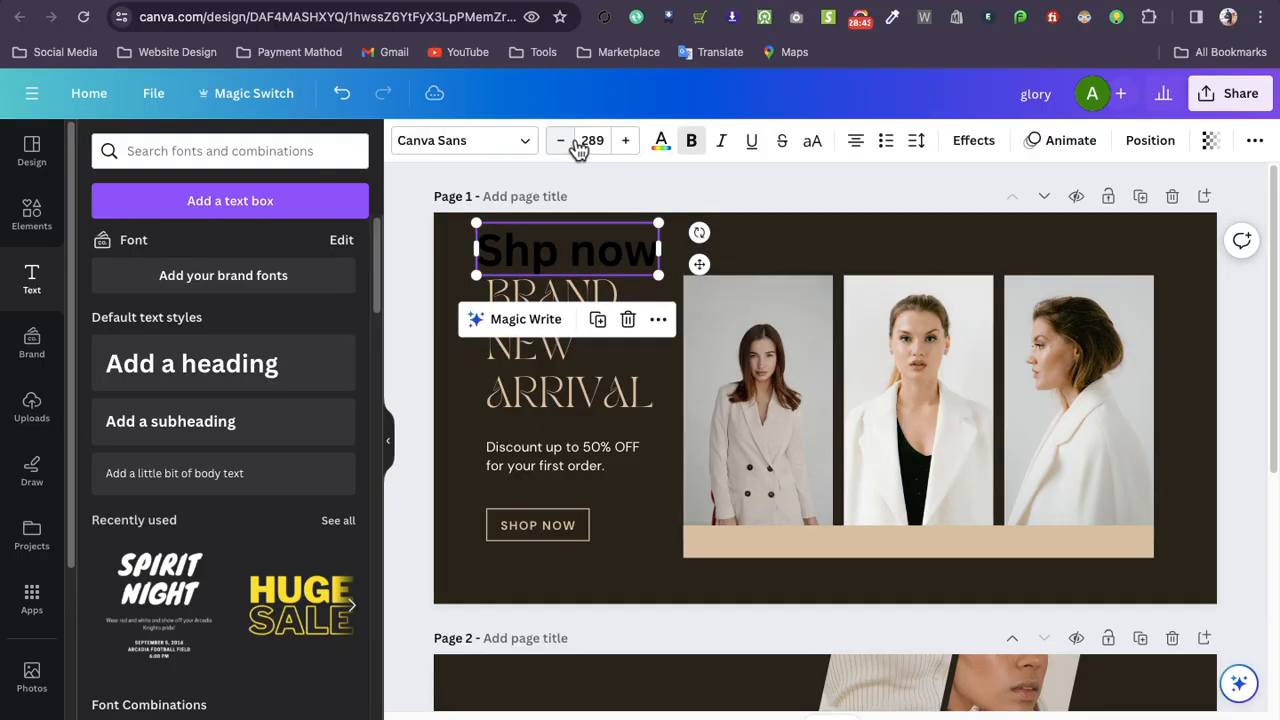
mouse_move(662, 276)
left_mouse_down()
mouse_move(743, 294)
mouse_move(646, 283)
mouse_move(660, 291)
left_mouse_up()
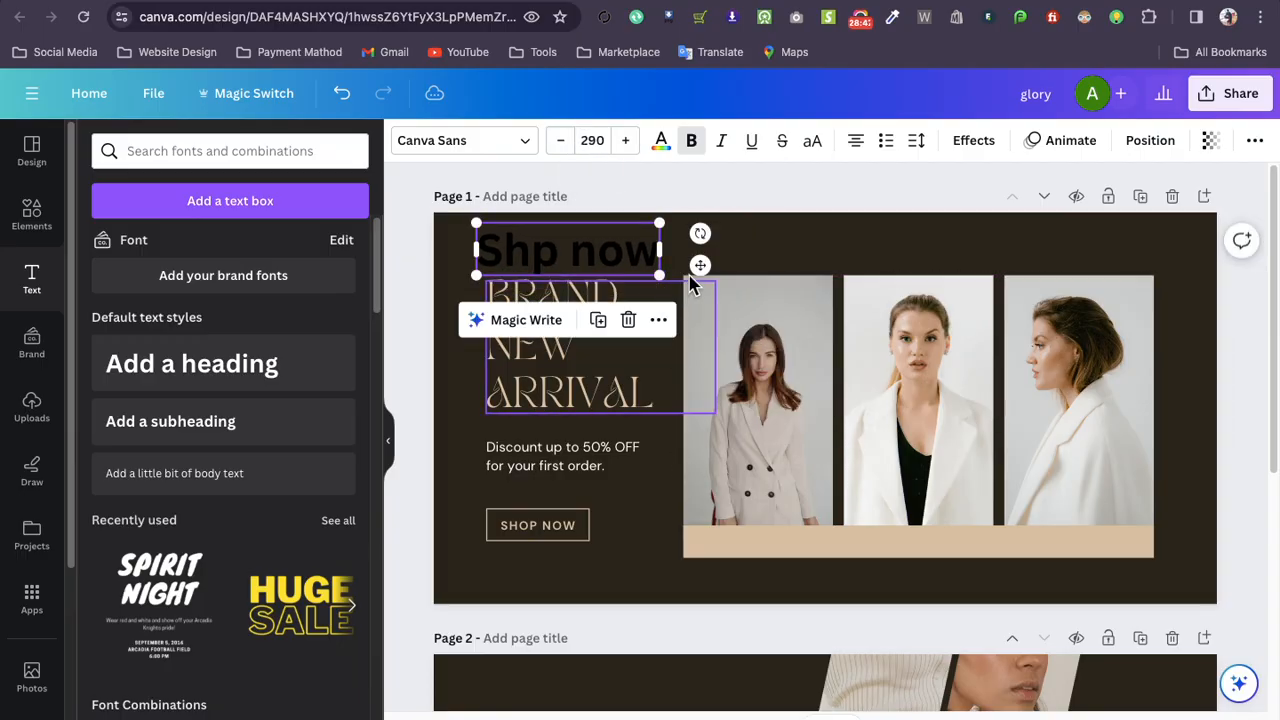
left_click_drag(700, 234, 631, 240)
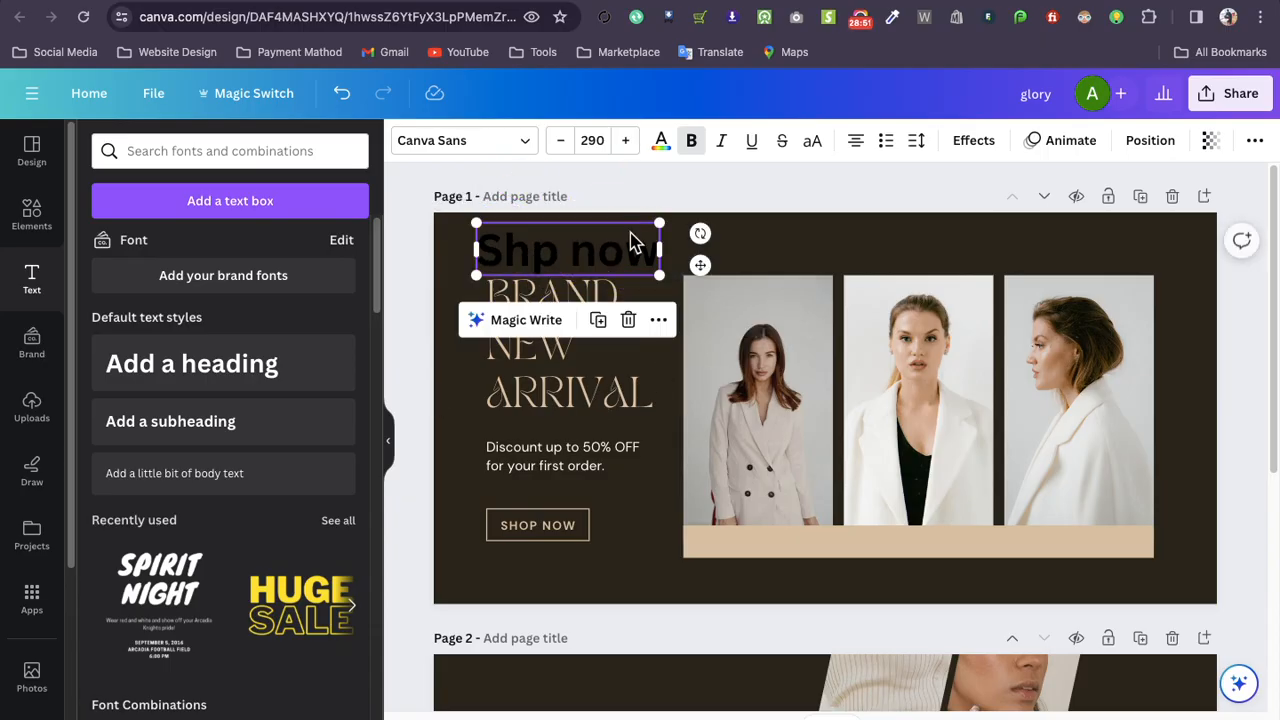
left_click_drag(701, 265, 537, 235)
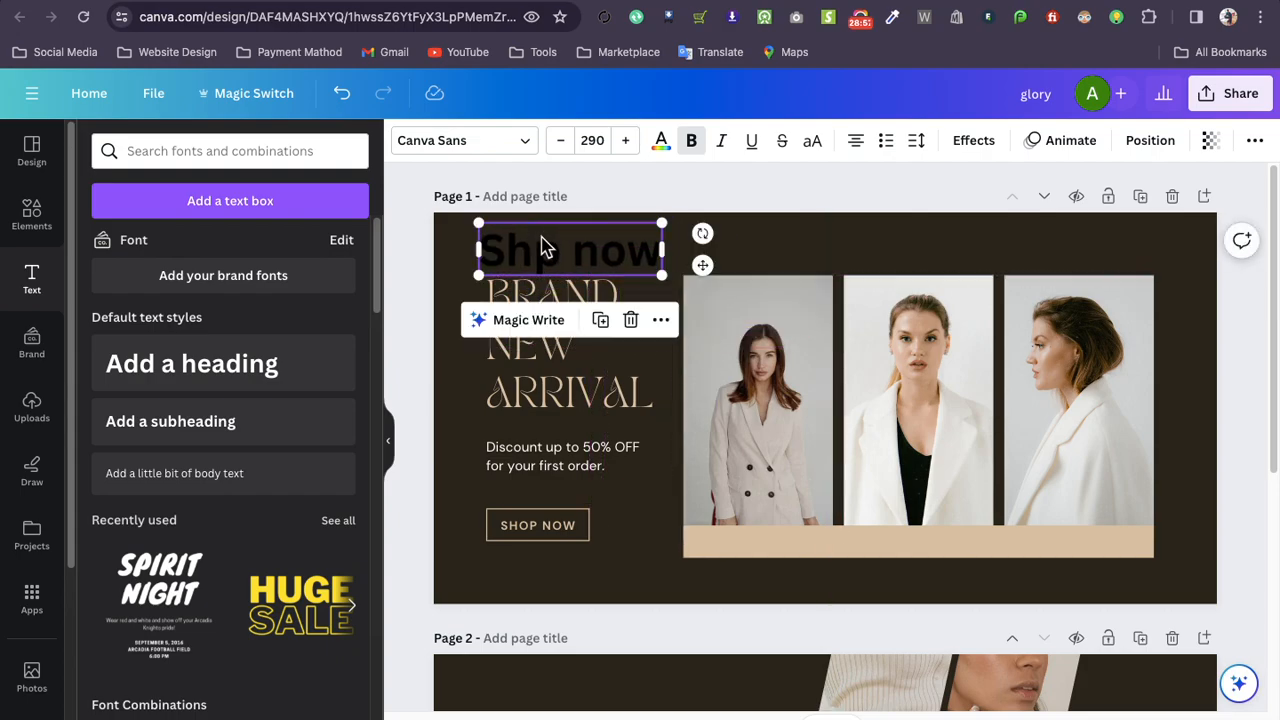
left_click(430, 276)
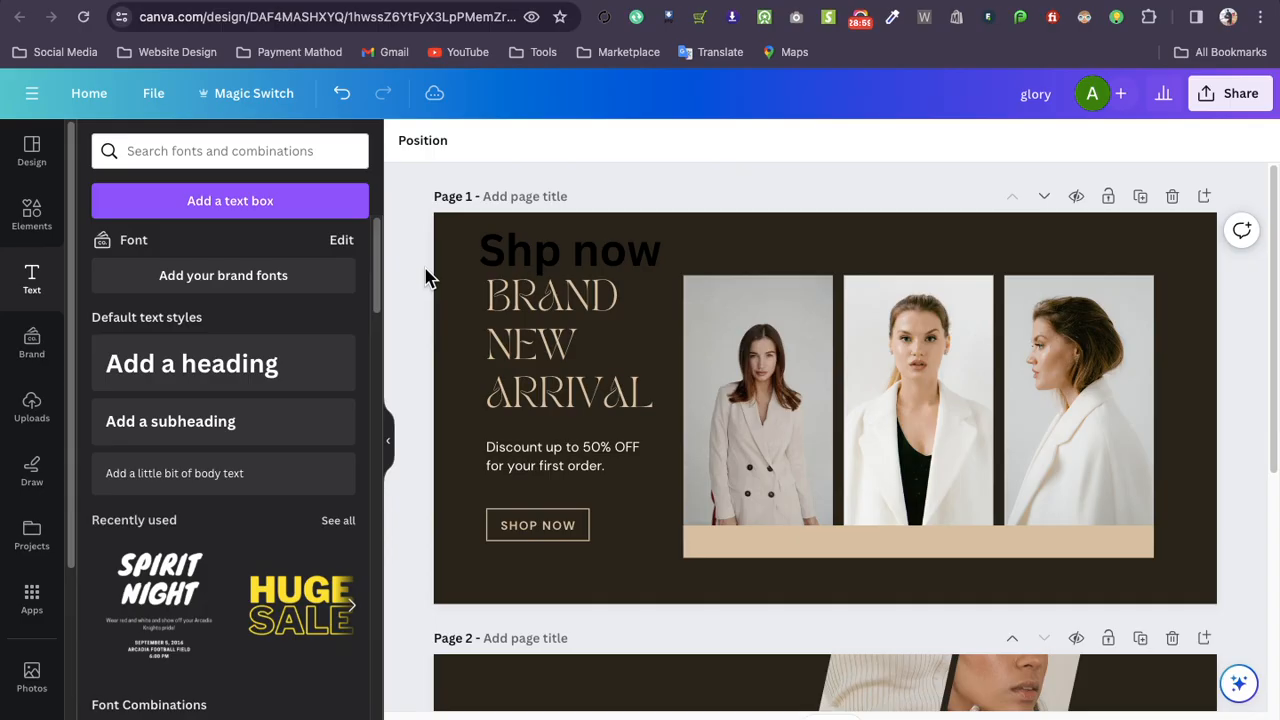
Colour the "Shp now" text with the brown tone #8F6C5A from the photo colours
left_click(508, 253)
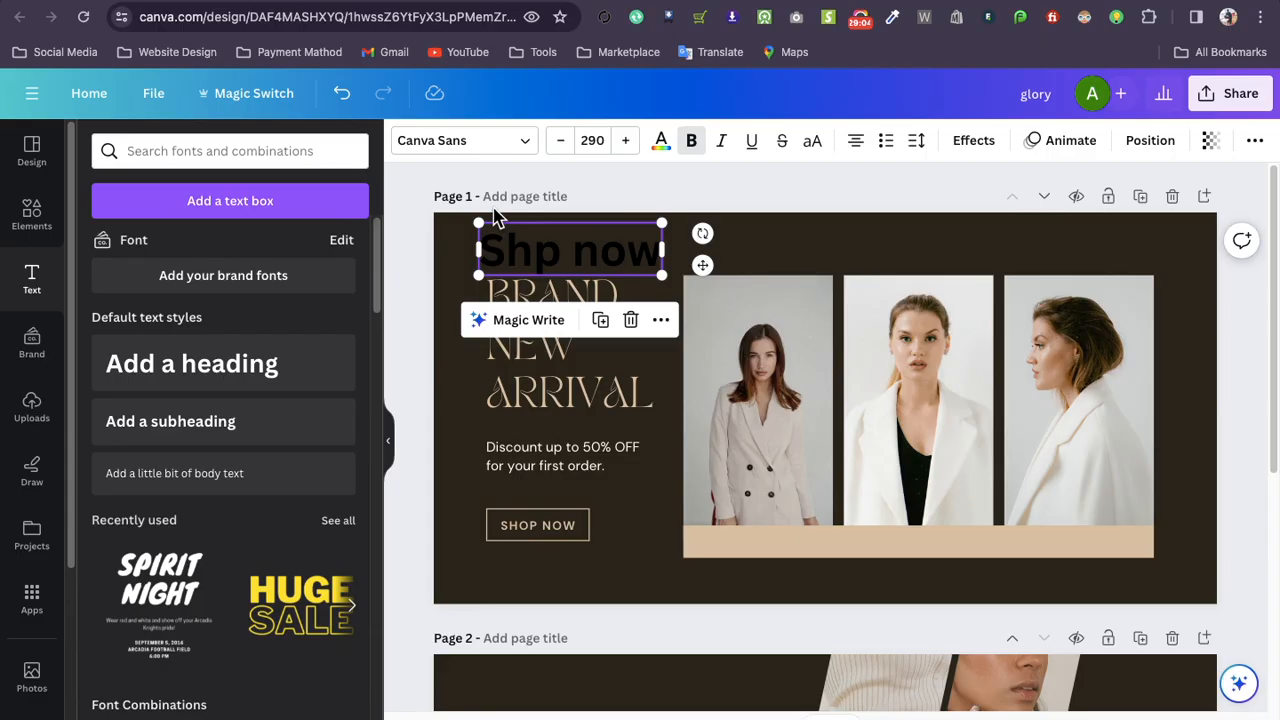
left_click(661, 145)
scroll(257, 400, "down", 2)
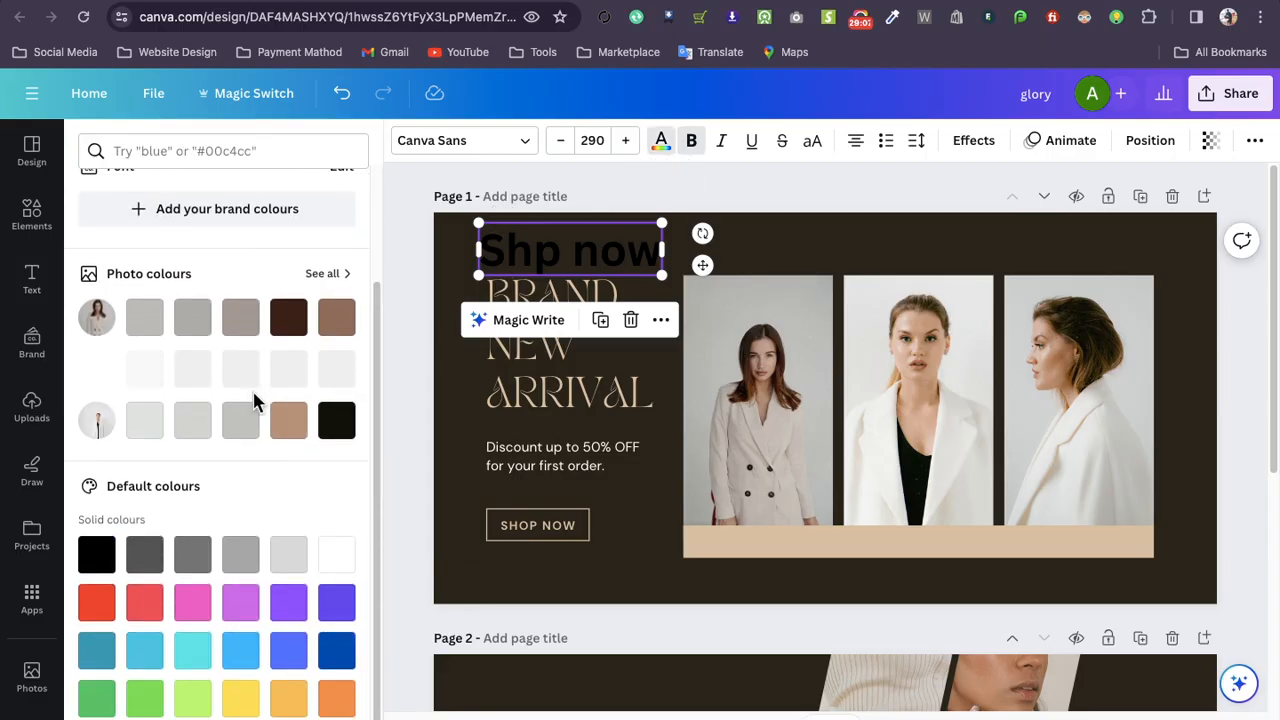
scroll(277, 368, "up", 2)
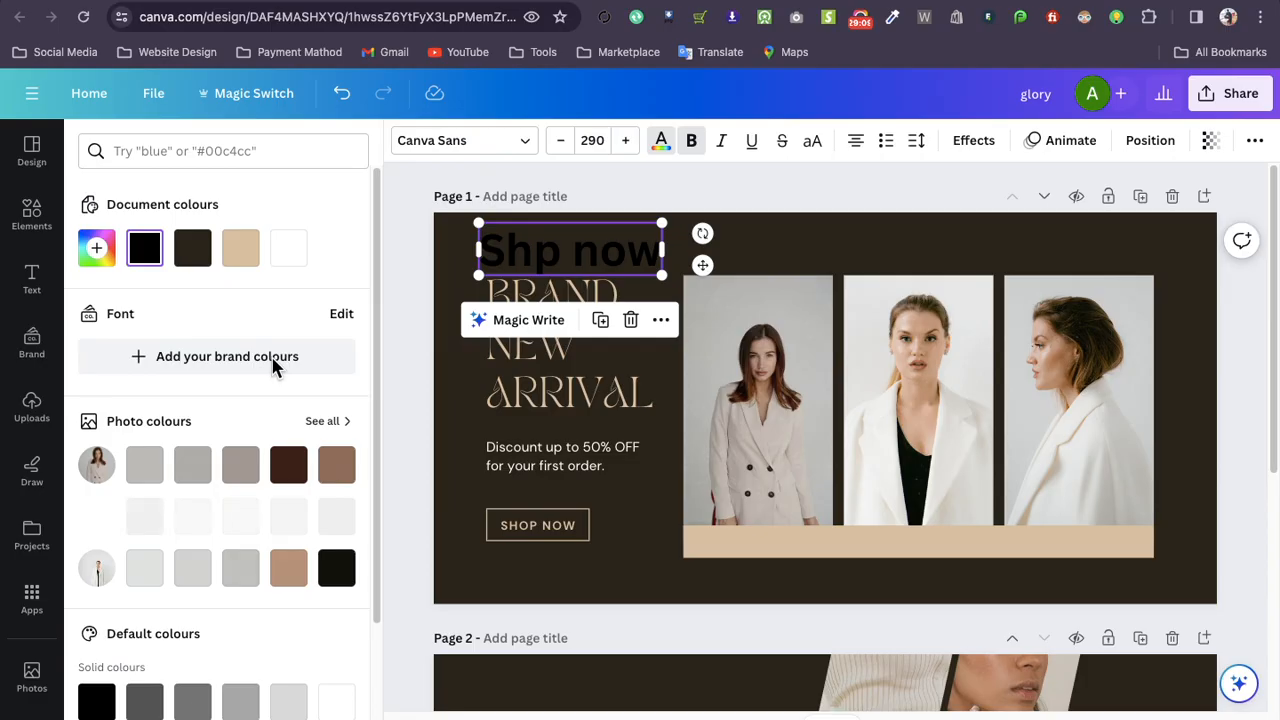
scroll(205, 405, "down", 1)
scroll(236, 465, "down", 3)
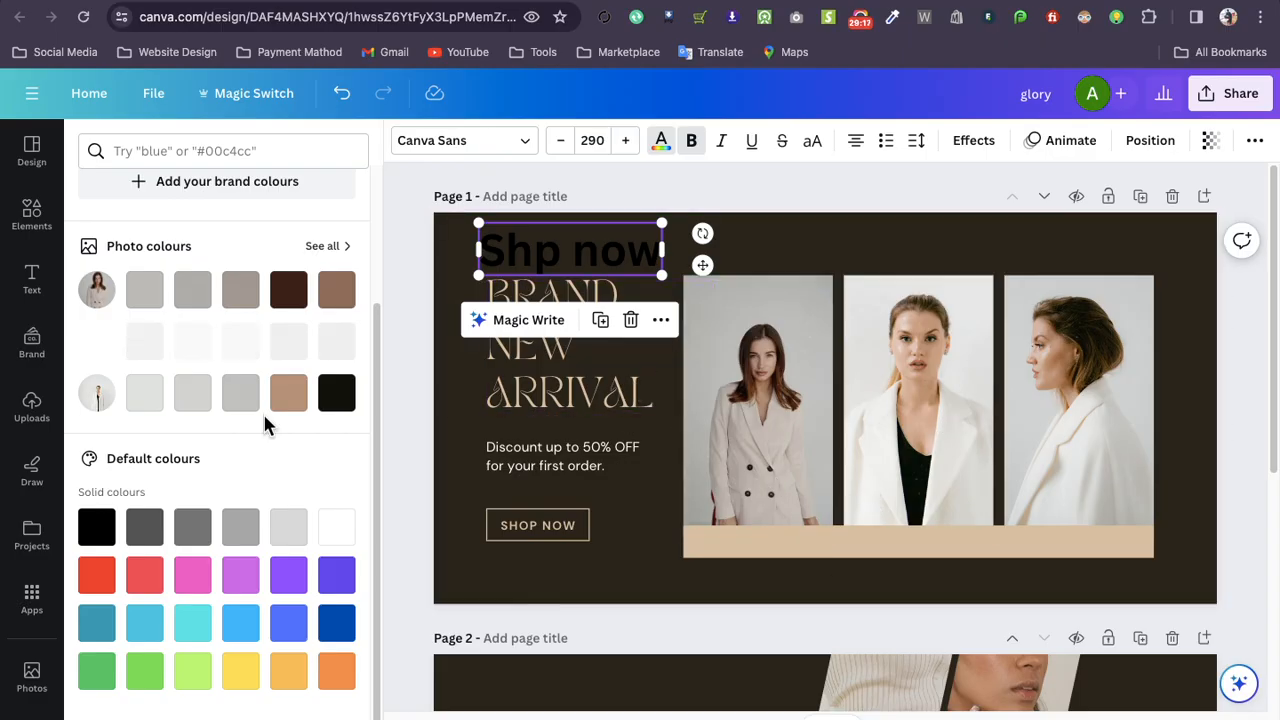
scroll(266, 420, "up", 1)
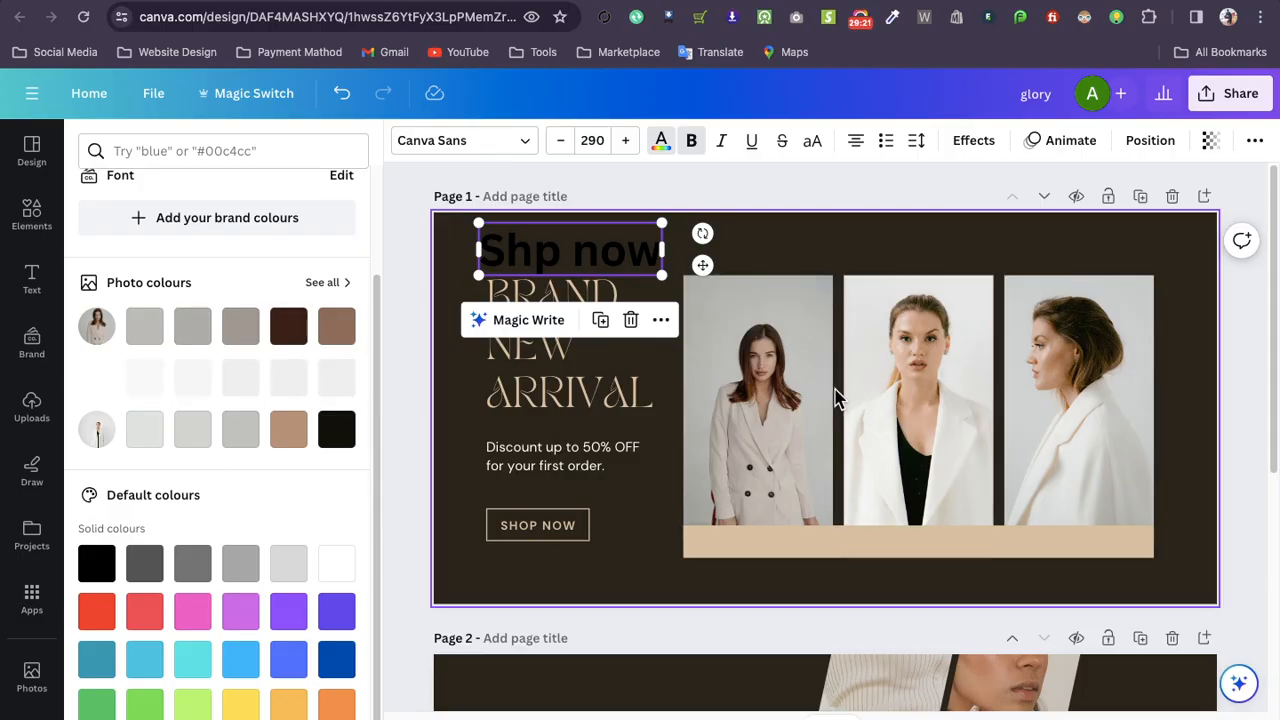
left_click(288, 433)
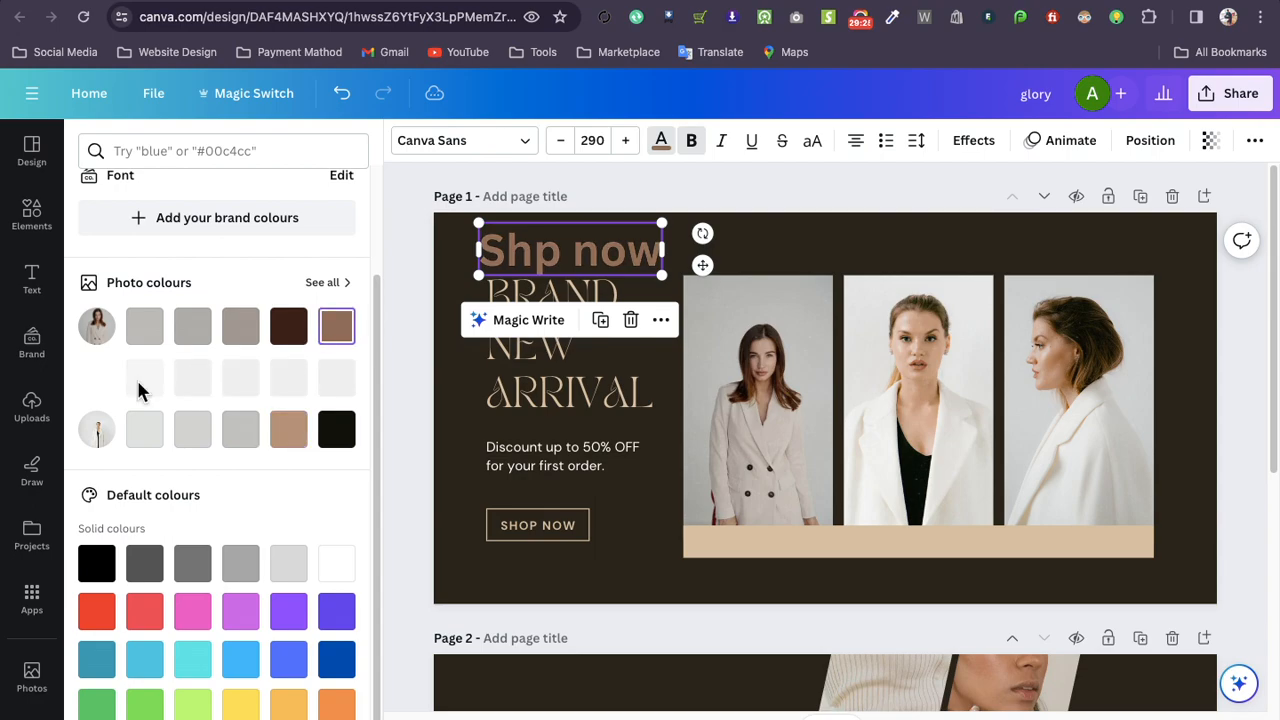
Give the "Shp now" text a custom golden tan colour, #BDA06F
scroll(135, 390, "down", 1)
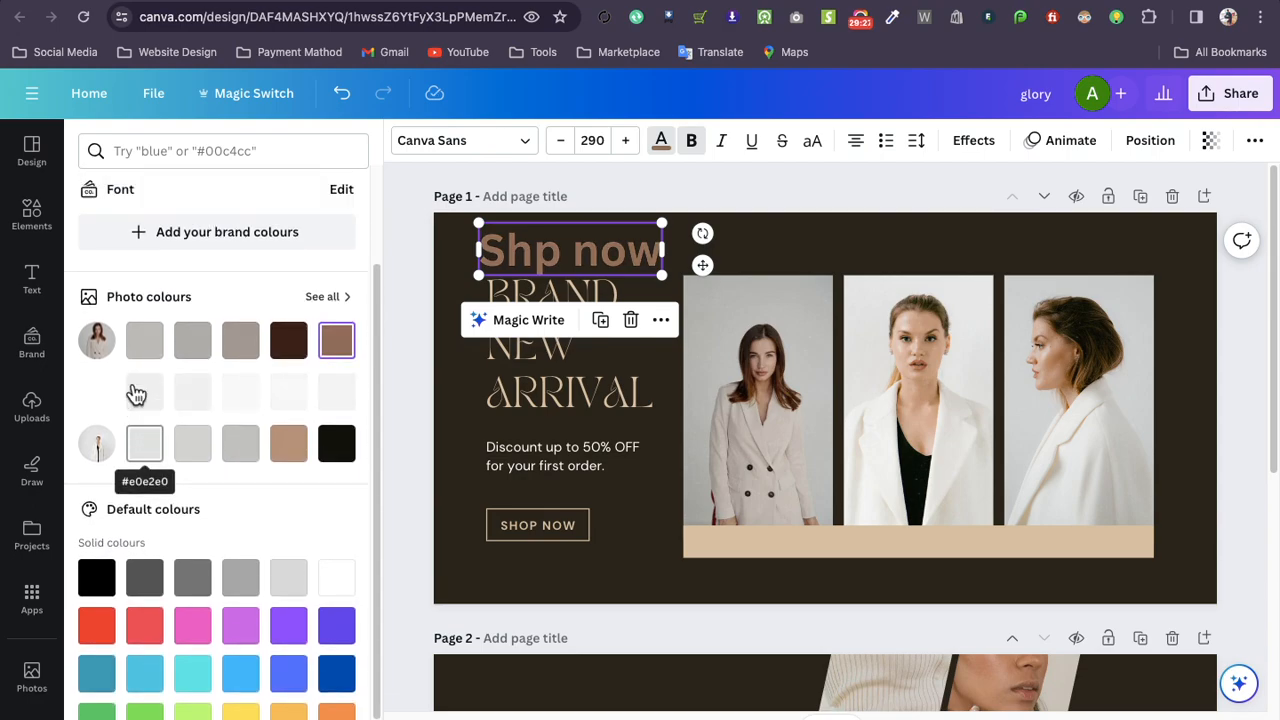
scroll(137, 393, "up", 3)
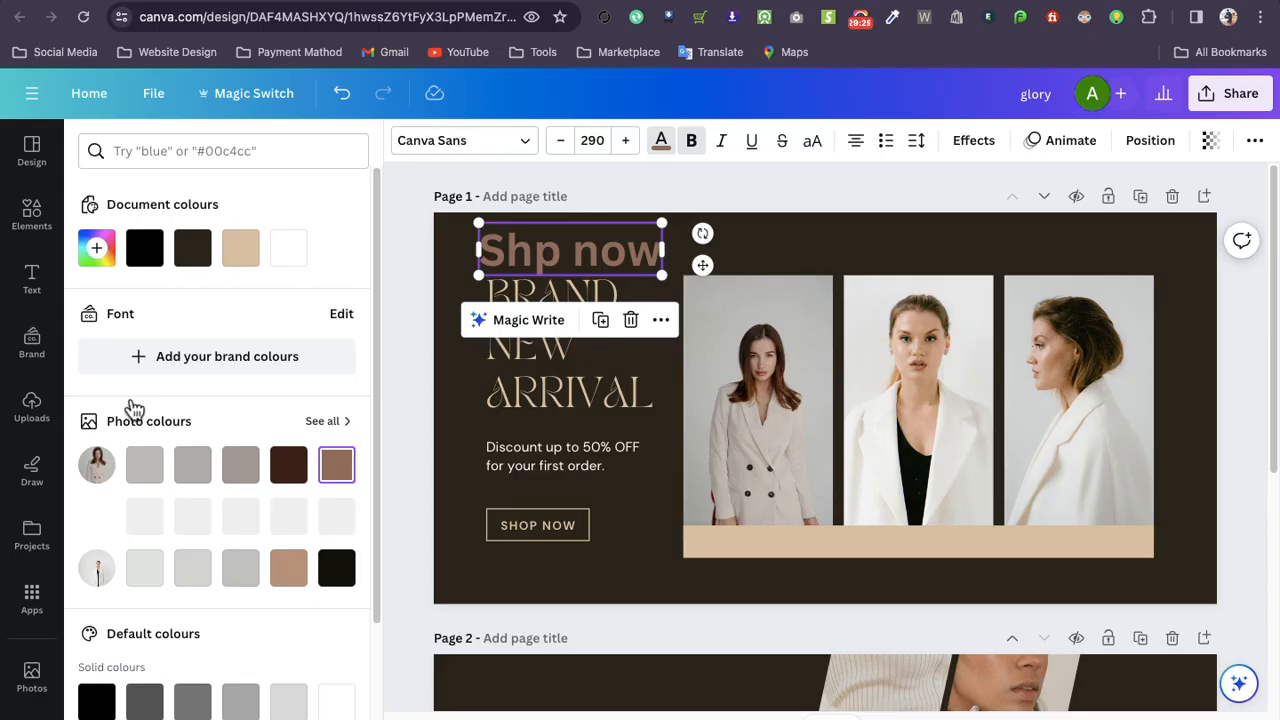
left_click(97, 245)
left_click(233, 430)
left_click_drag(166, 430, 153, 430)
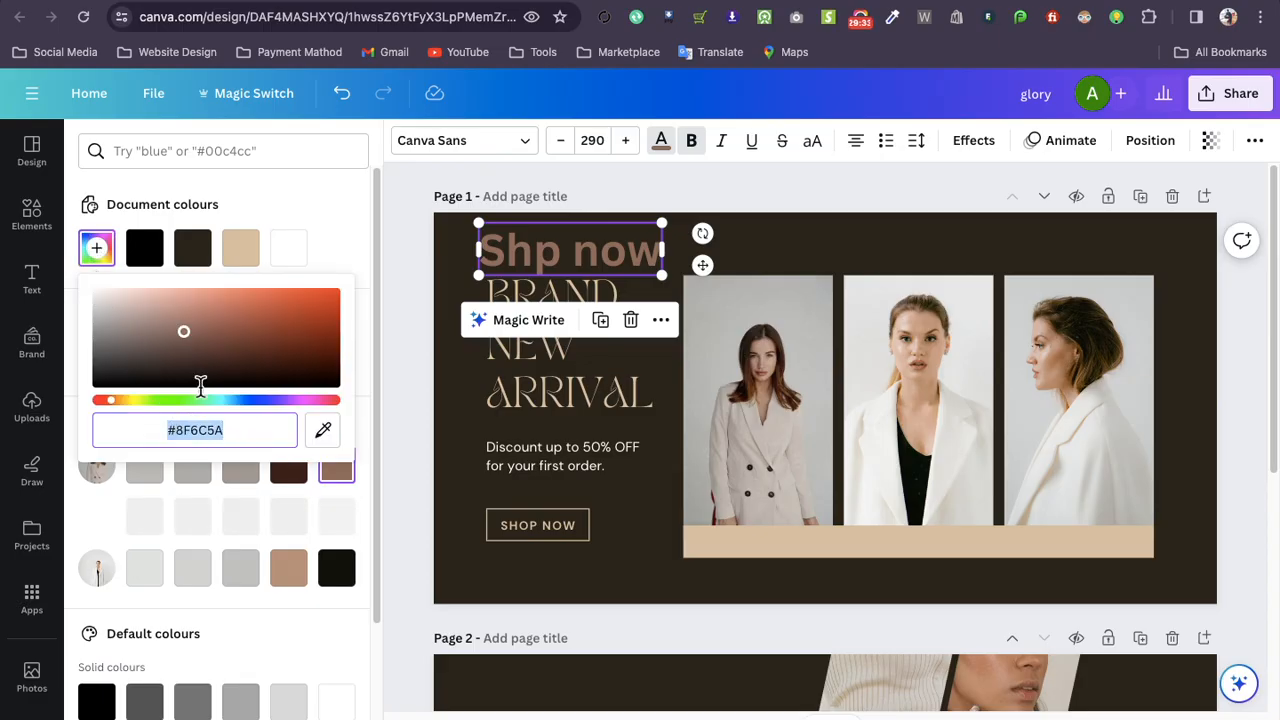
left_click_drag(195, 340, 194, 314)
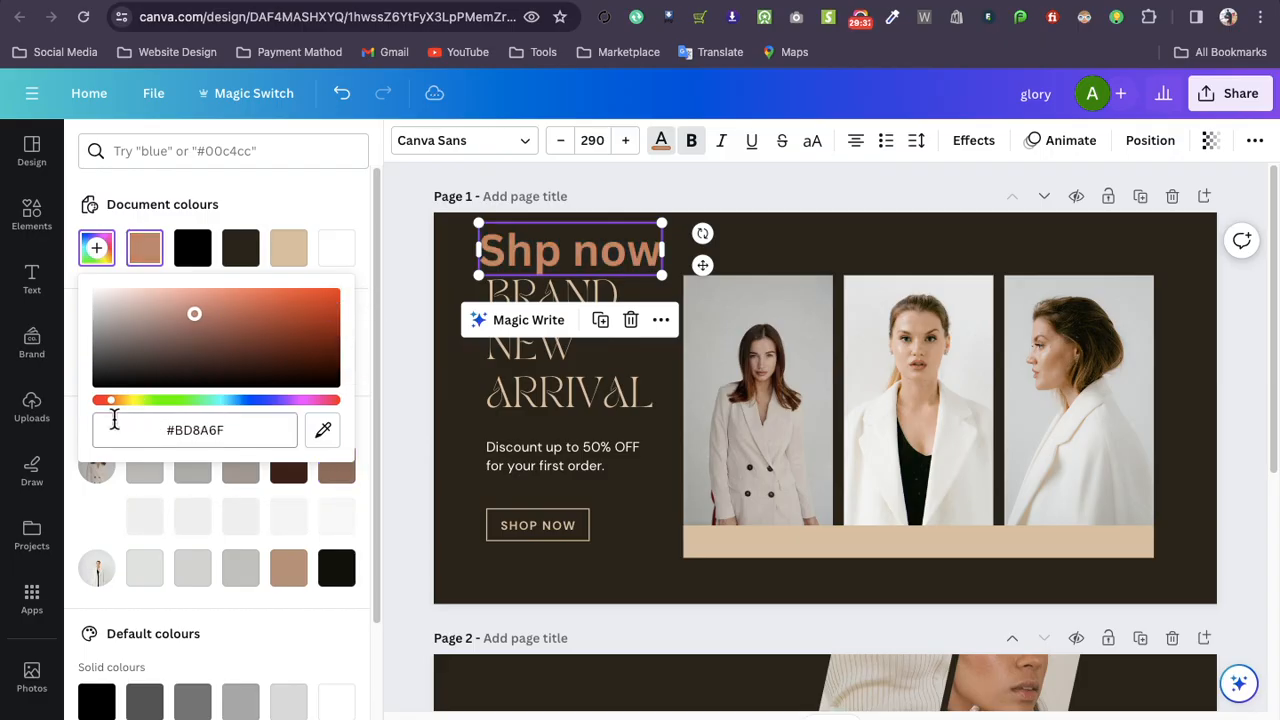
mouse_move(113, 407)
left_mouse_down()
mouse_move(329, 423)
mouse_move(340, 410)
mouse_move(206, 423)
mouse_move(125, 413)
left_mouse_up()
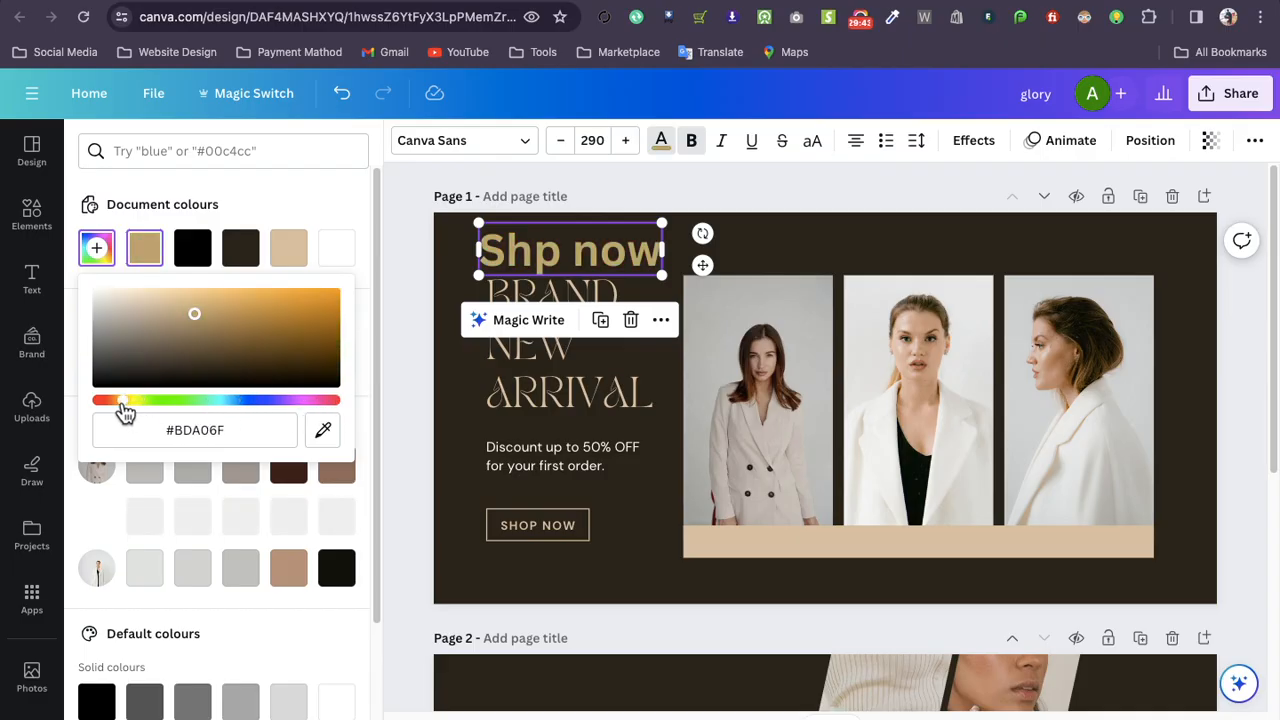
left_click(71, 383)
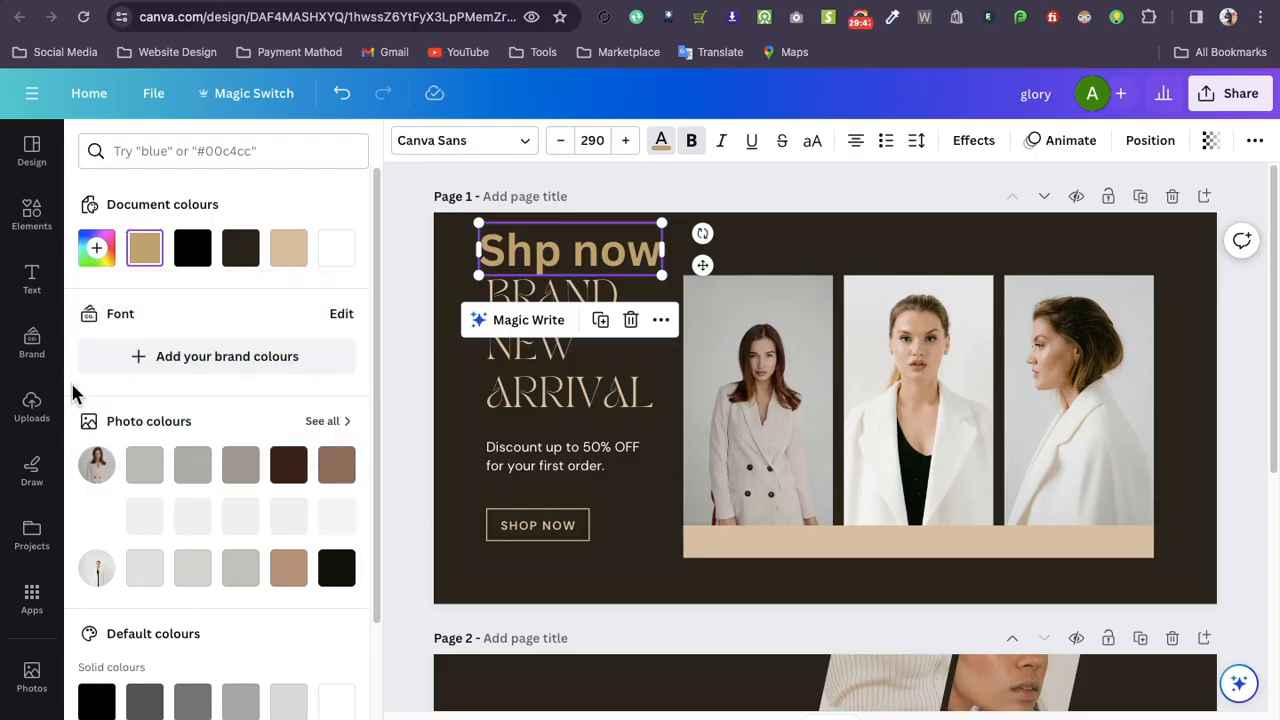
Try out the bold and italic formatting on the "Shp now" text
scroll(71, 385, "down", 1)
scroll(72, 388, "down", 3)
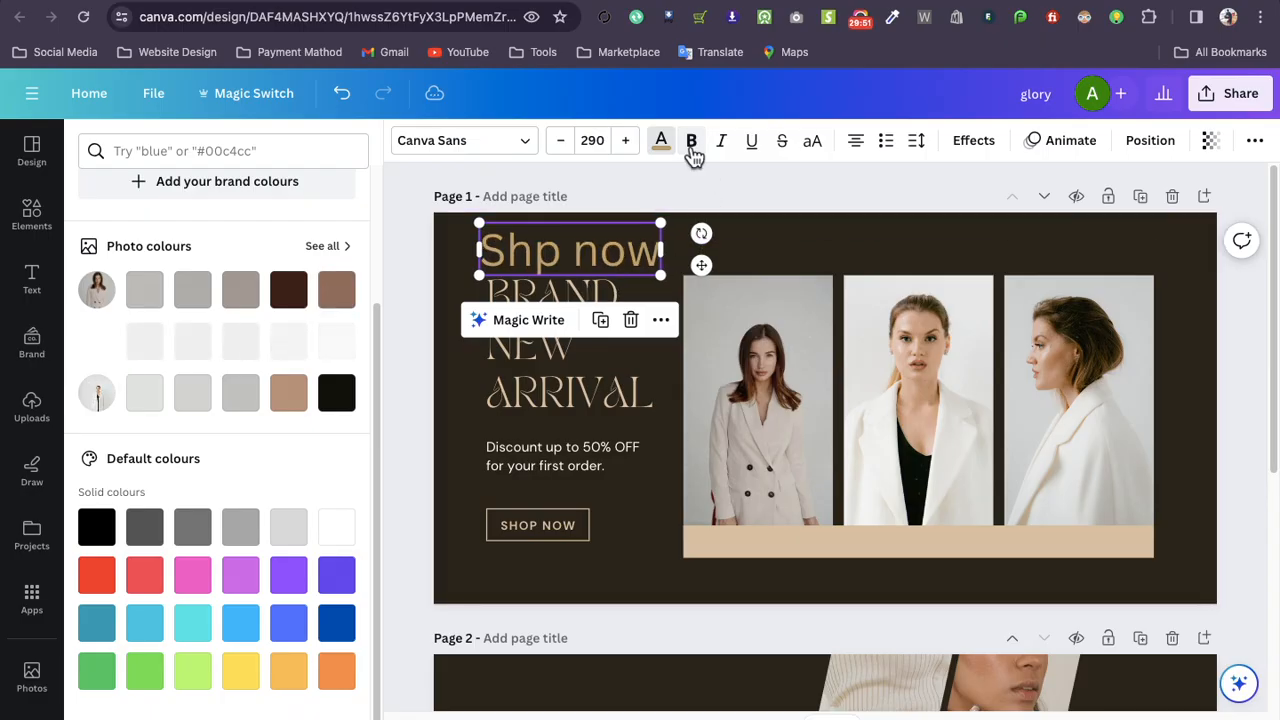
left_click(727, 147)
left_click(727, 147)
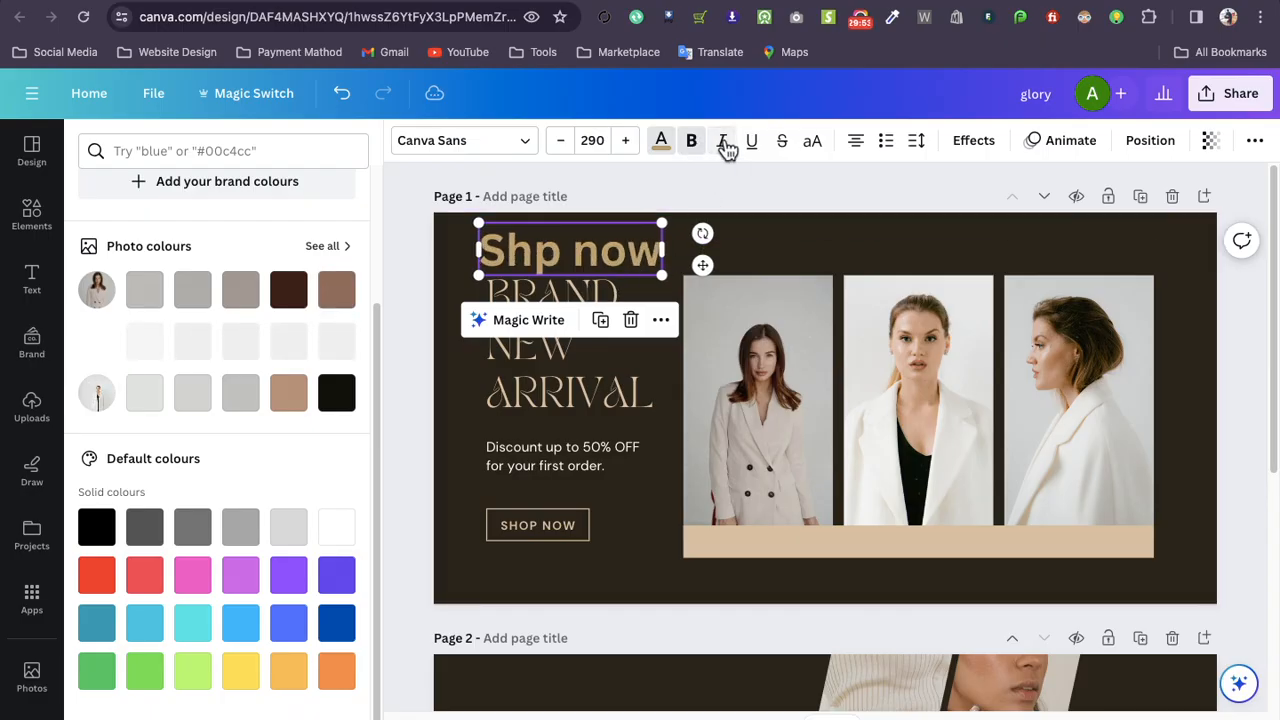
Enlarge the "Shp now" text to size 425 in a box 44.7 wide and cycle its alignment to centred
left_click(858, 145)
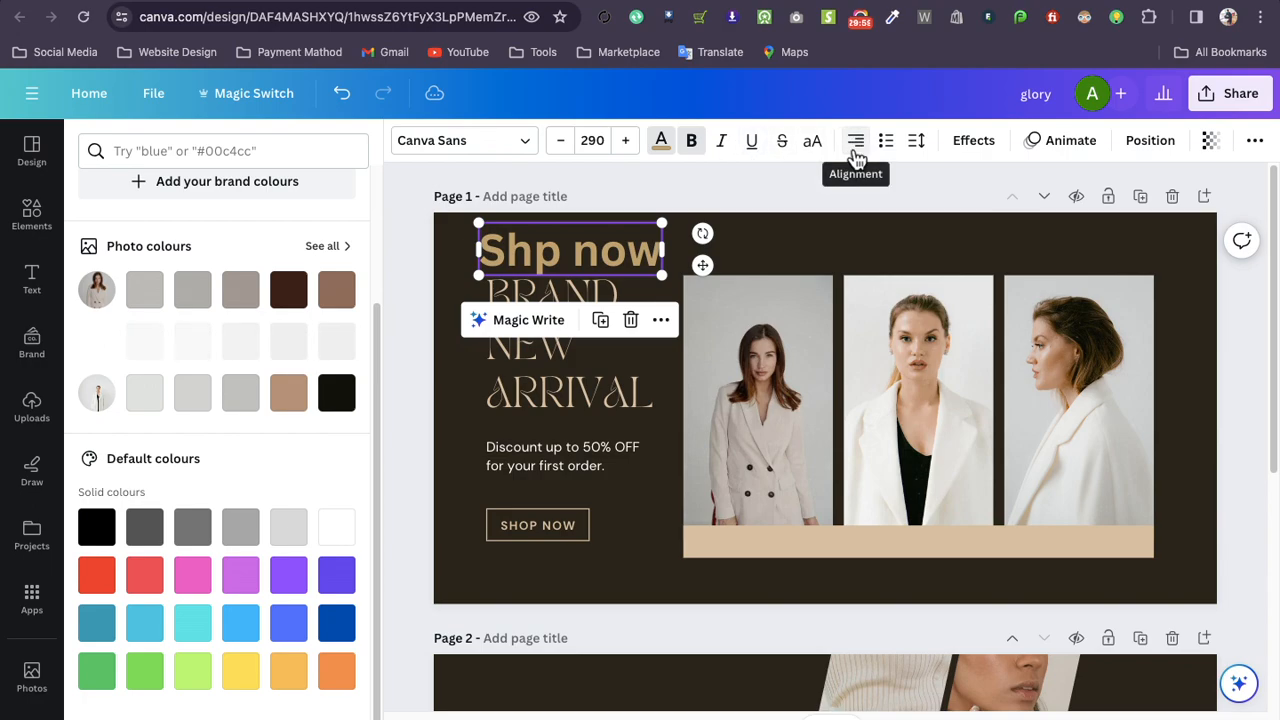
left_click_drag(662, 273, 968, 270)
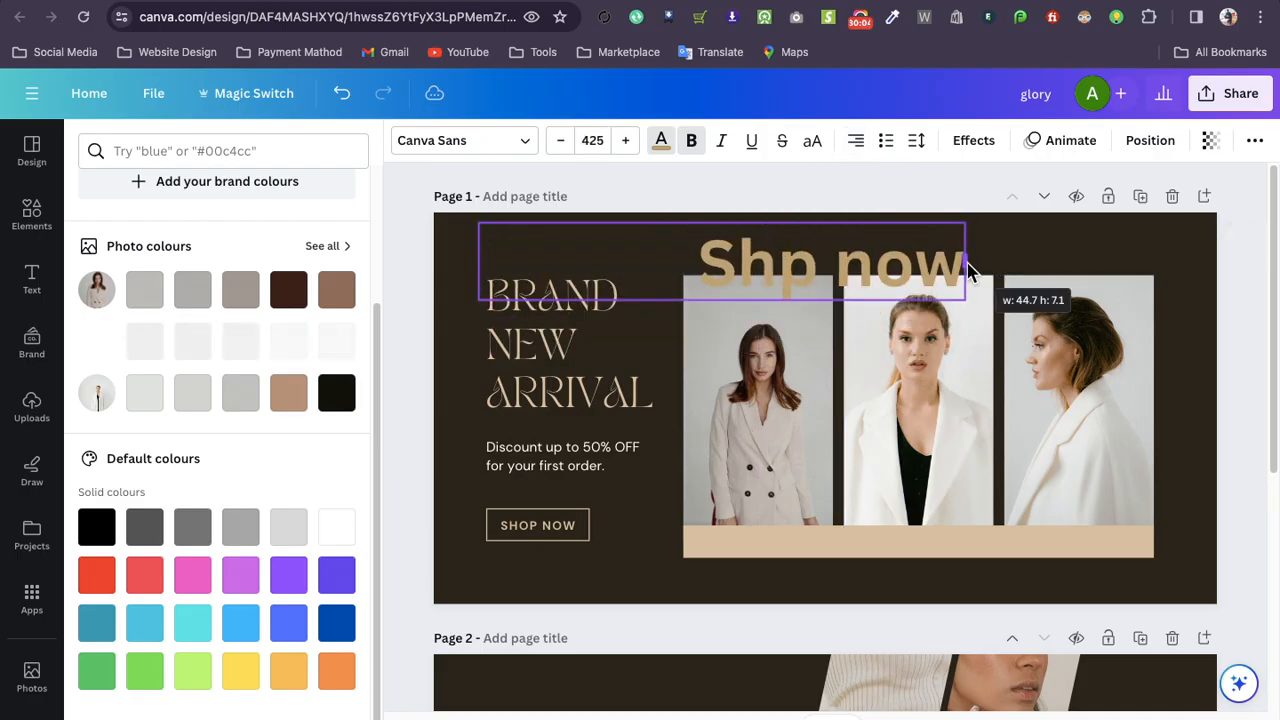
left_click(858, 143)
left_click(858, 143)
left_click(858, 143)
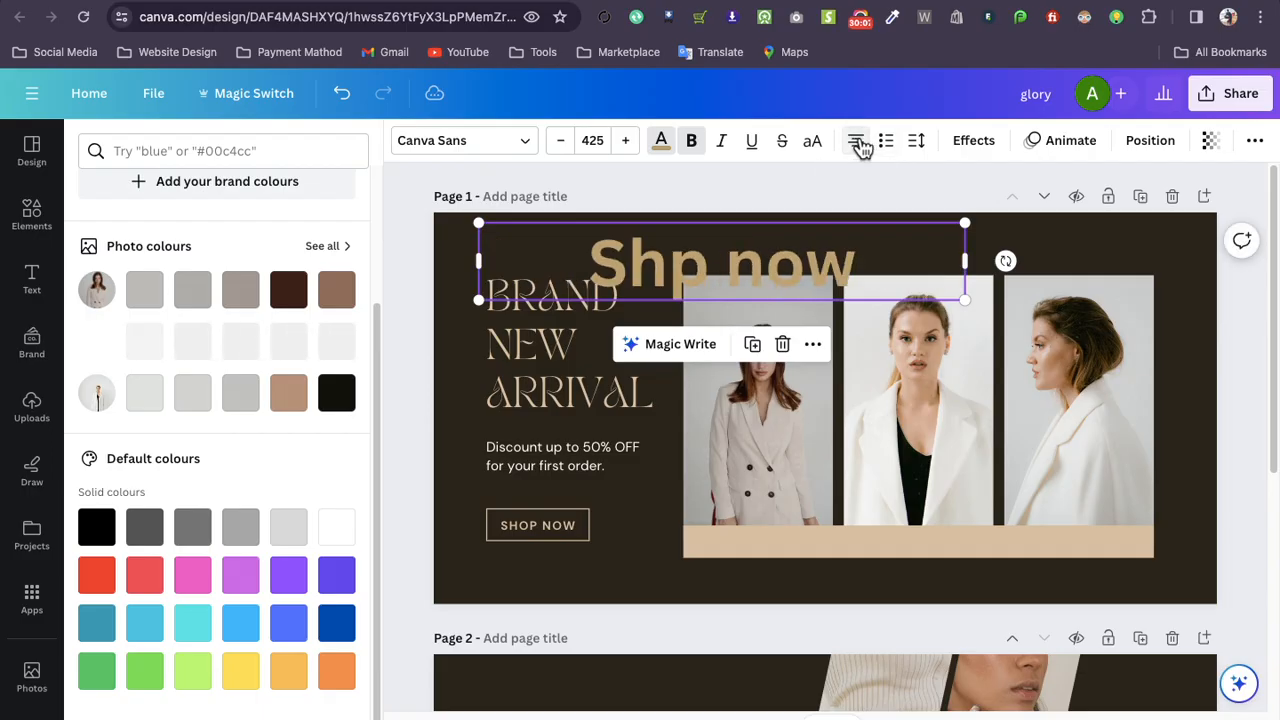
Try the bulleted list on the "Shp now" text, turn it off again, and view the letter and line spacing settings
left_click(885, 143)
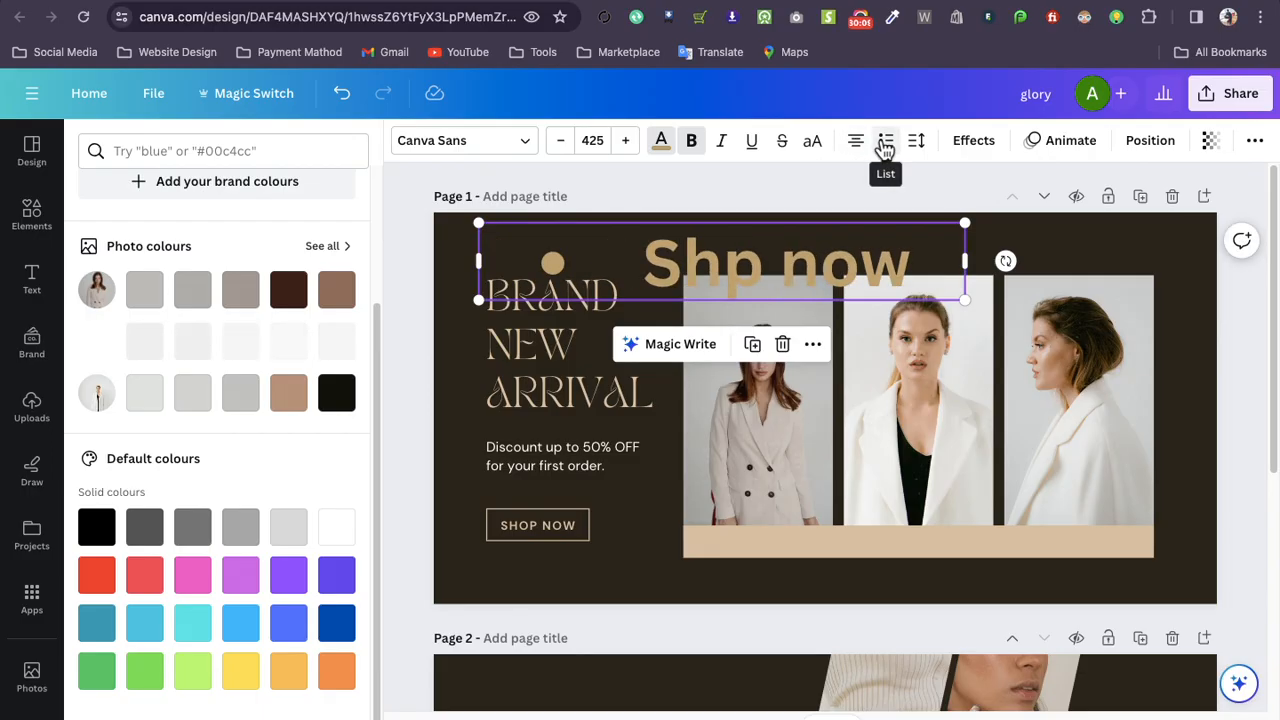
left_click(885, 143)
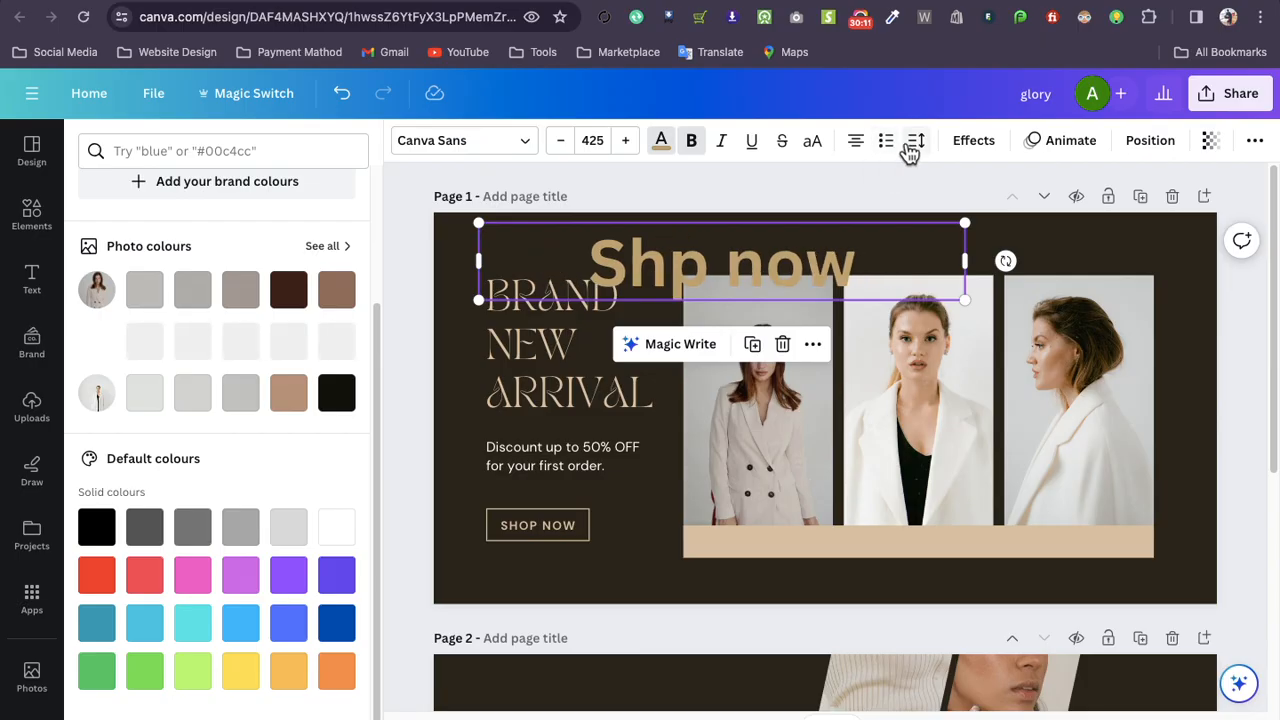
left_click(912, 146)
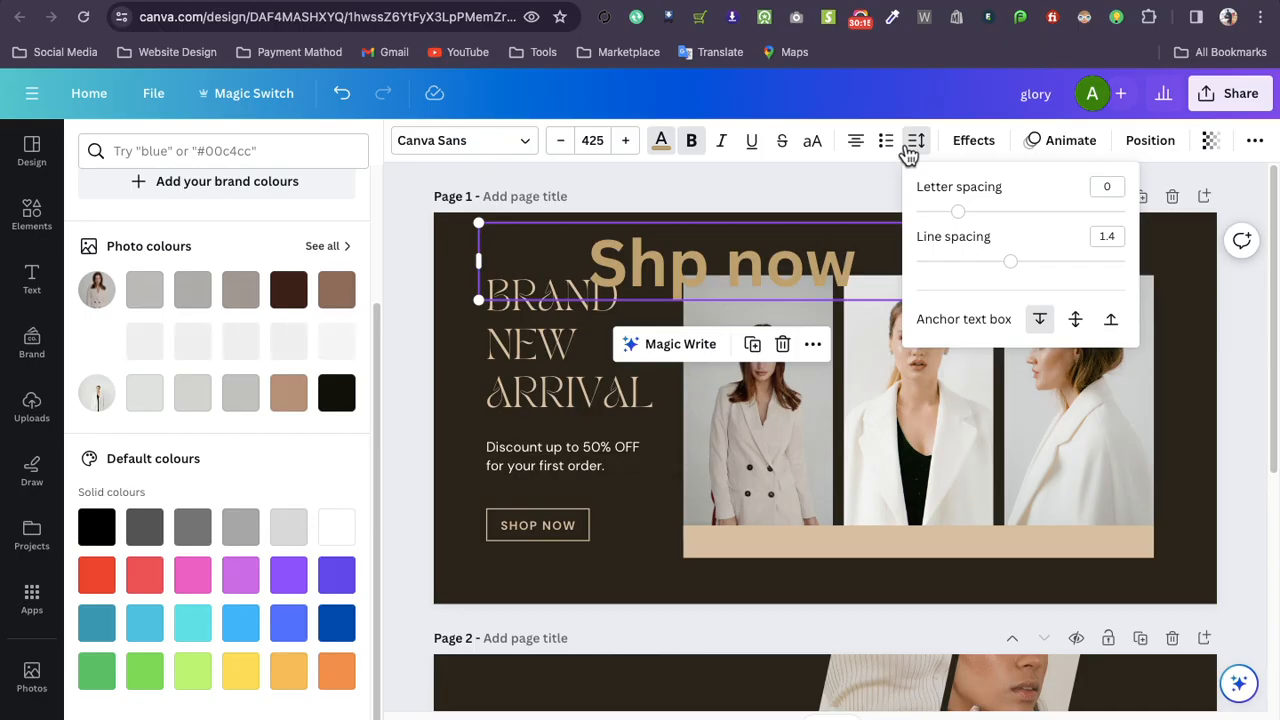
left_click(420, 264)
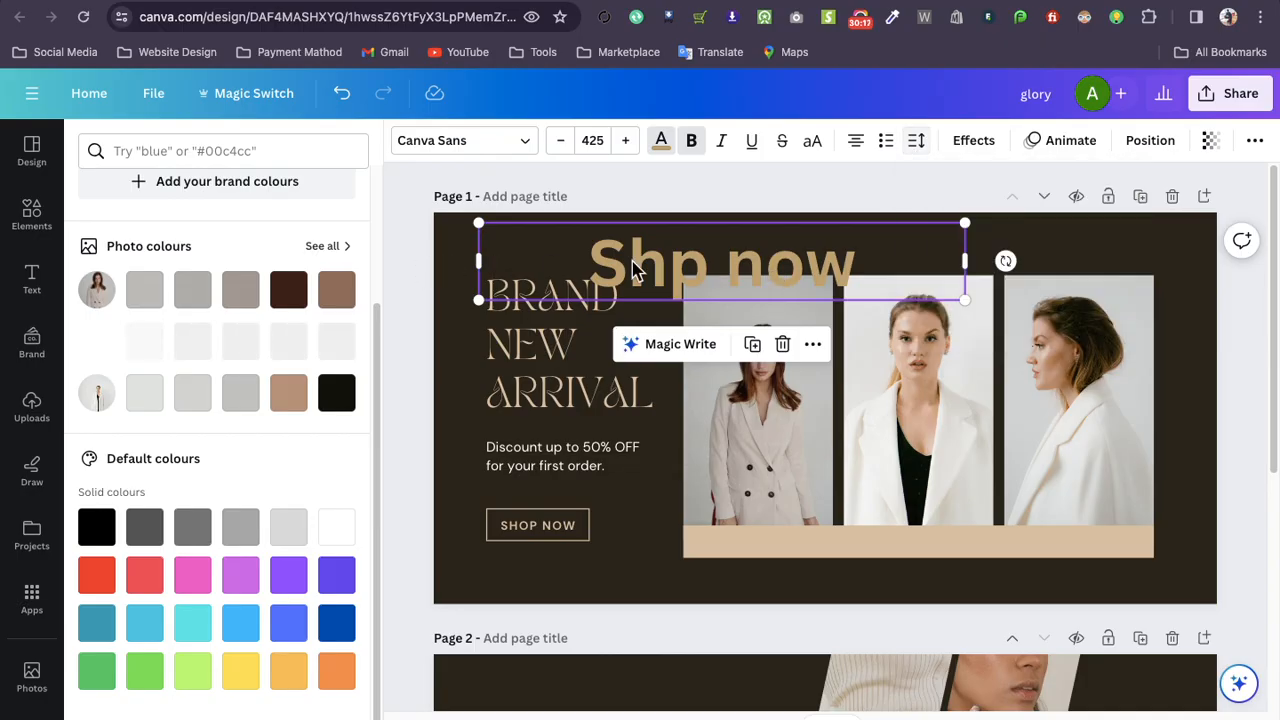
Move the "Shp now" text over to the banner's upper-left area and apply the Splice effect to it
left_click_drag(617, 262, 523, 254)
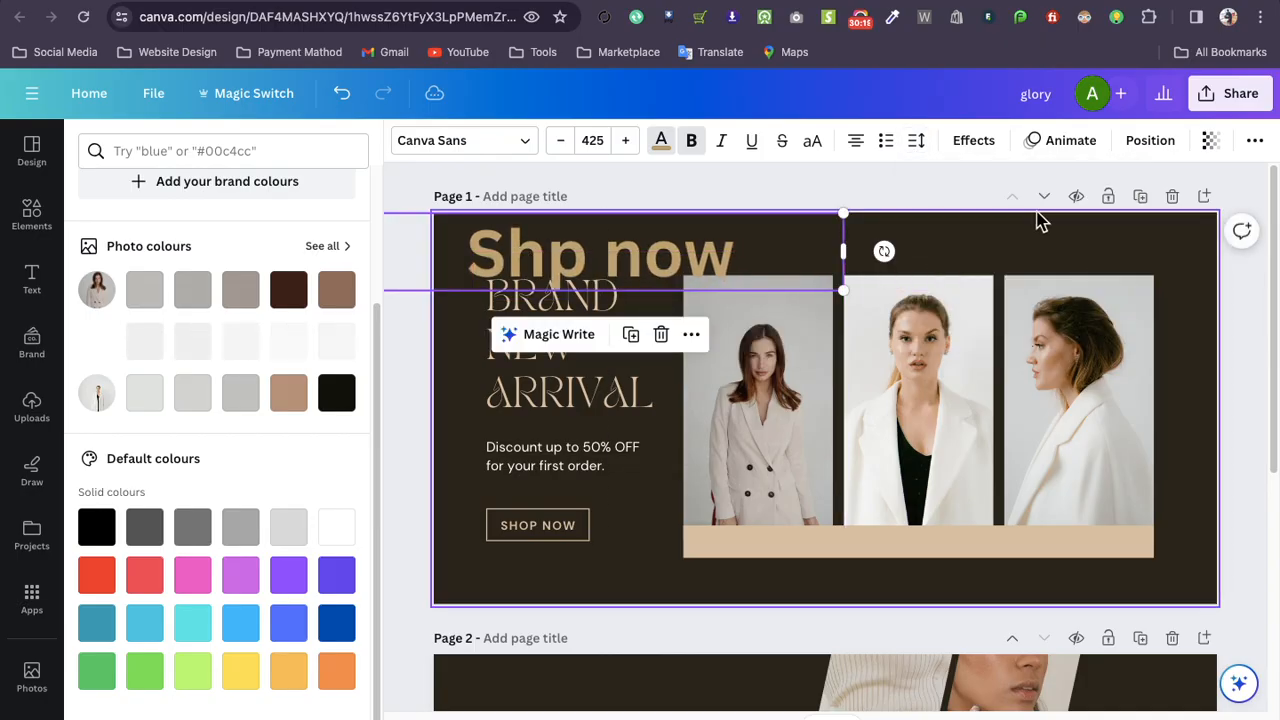
left_click(973, 142)
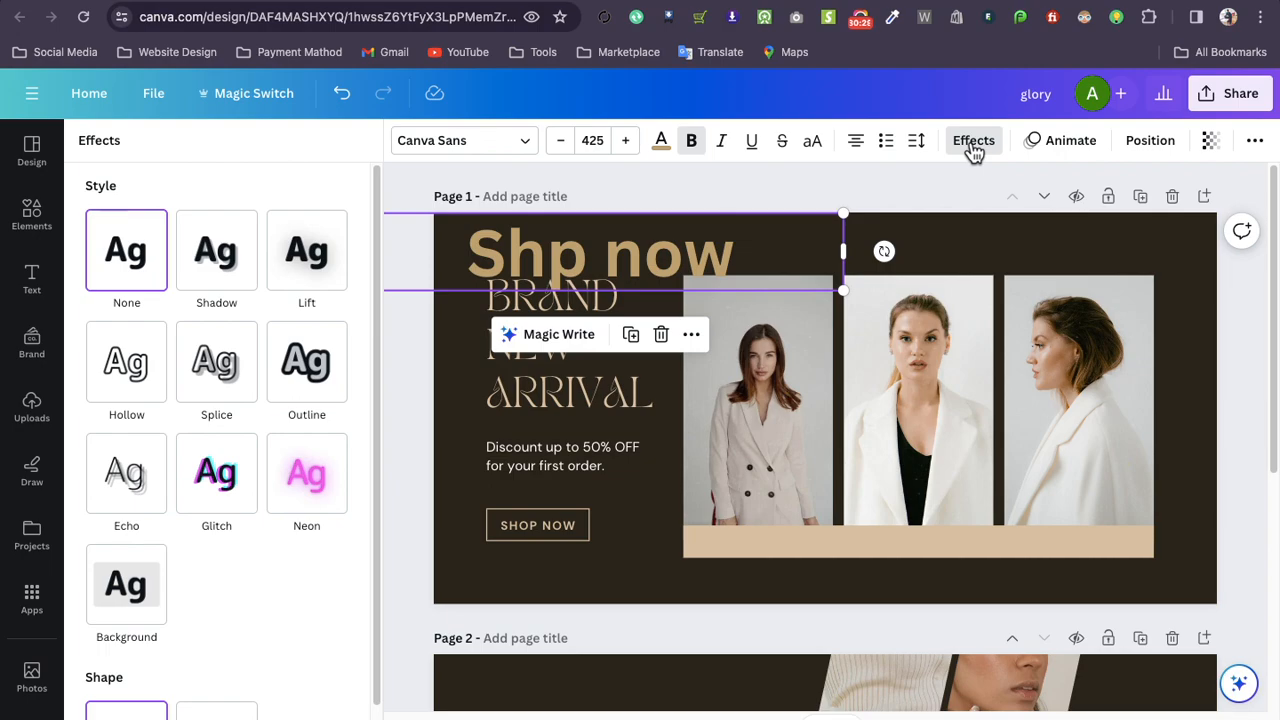
left_click(971, 144)
left_click(971, 144)
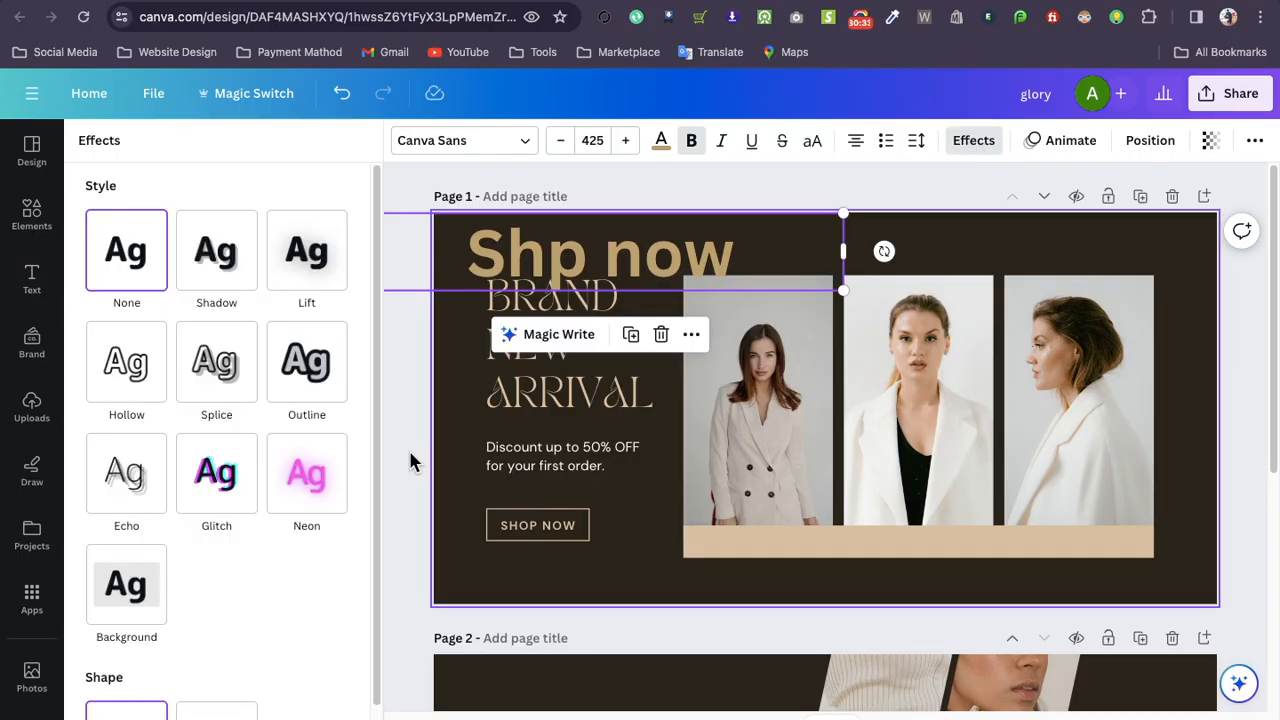
scroll(260, 531, "down", 2)
scroll(260, 531, "up", 2)
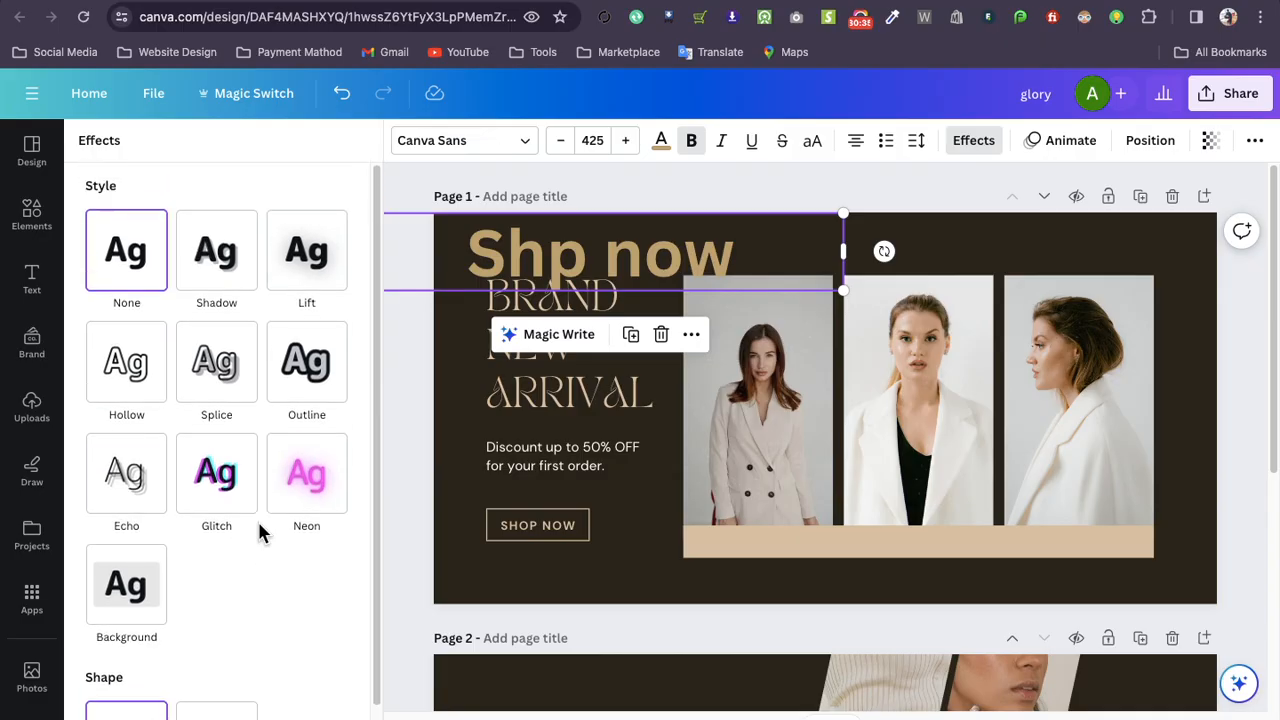
left_click(229, 376)
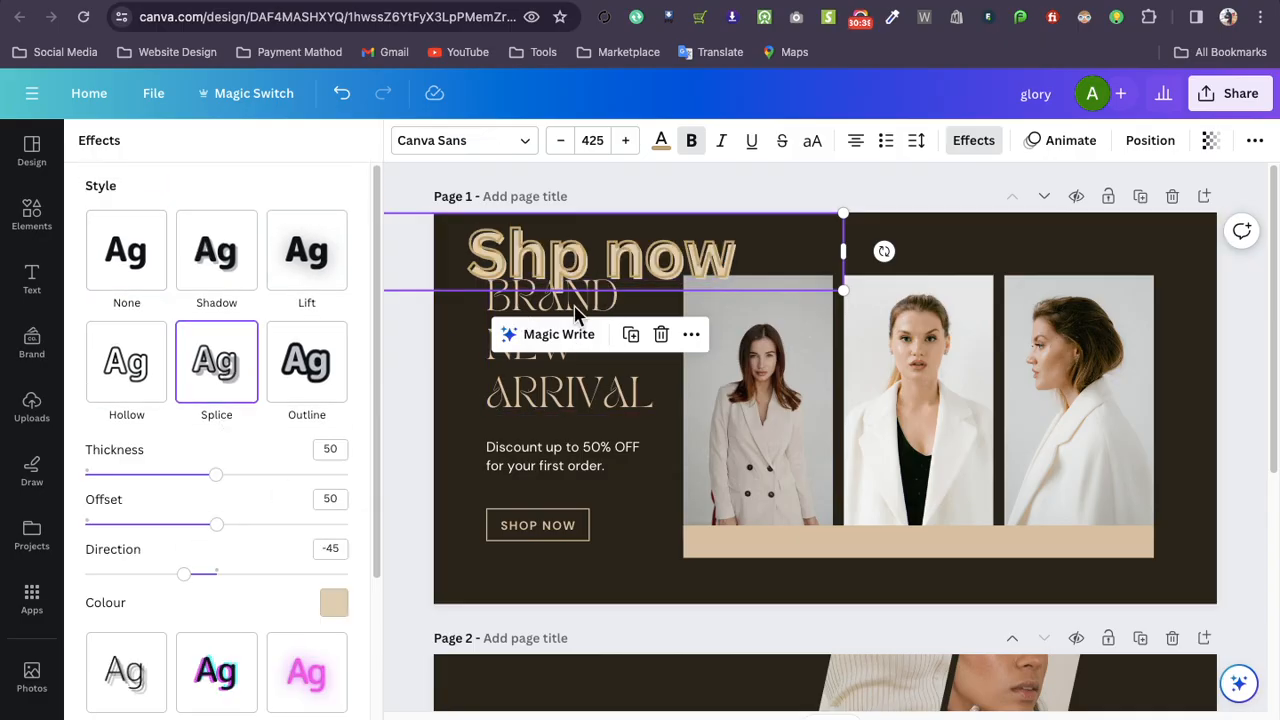
Shrink the spliced "Shp now" text to size 257 and place it just below the SHOP NOW button
left_click_drag(595, 248, 620, 492)
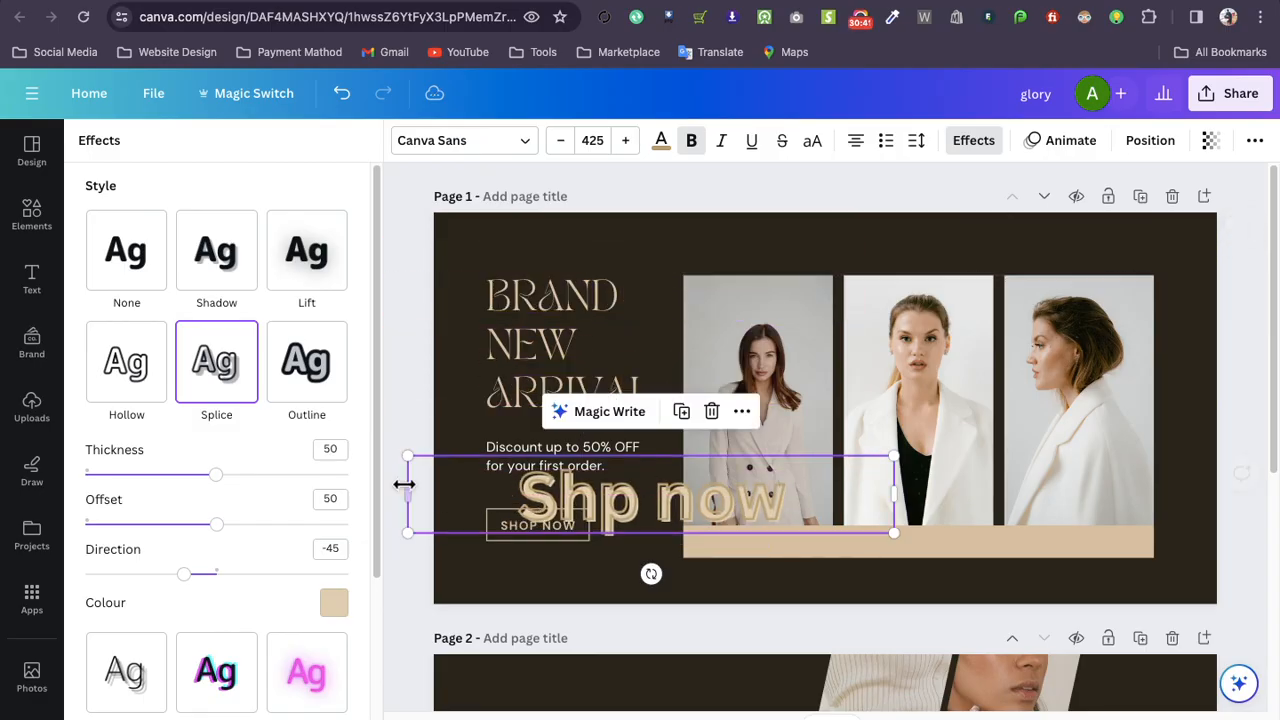
left_click_drag(407, 455, 600, 487)
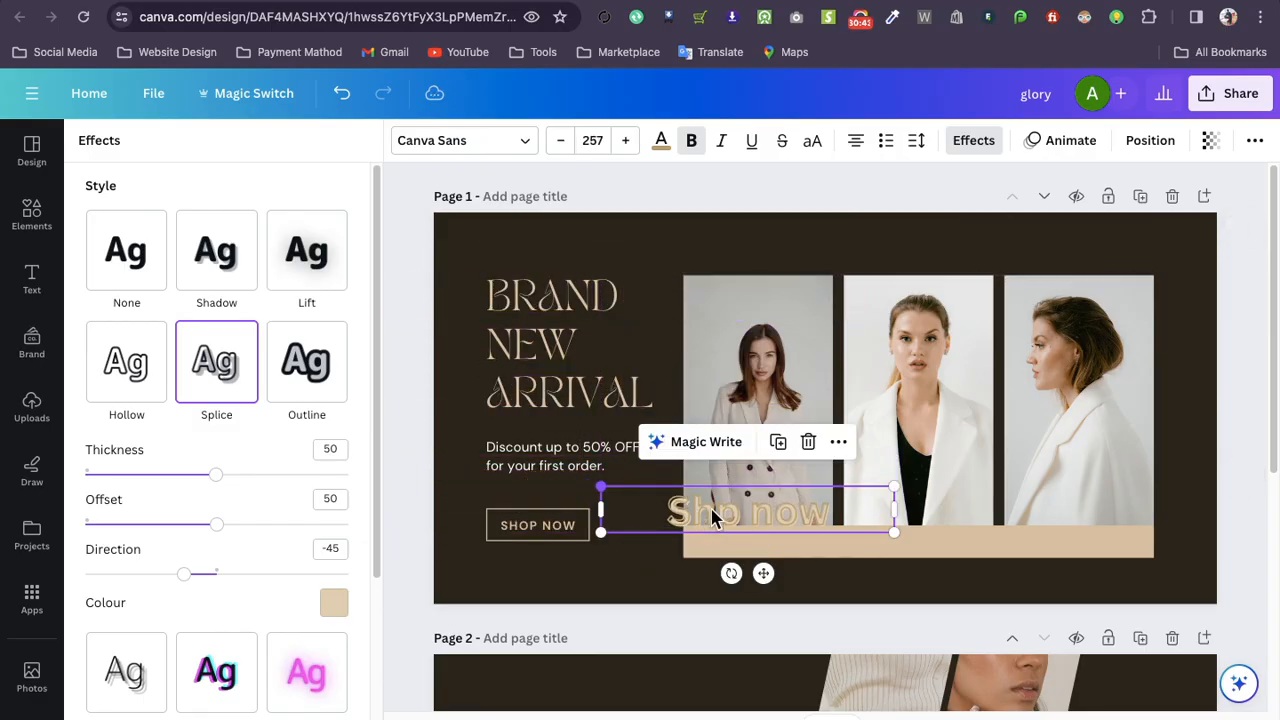
left_click_drag(710, 509, 520, 566)
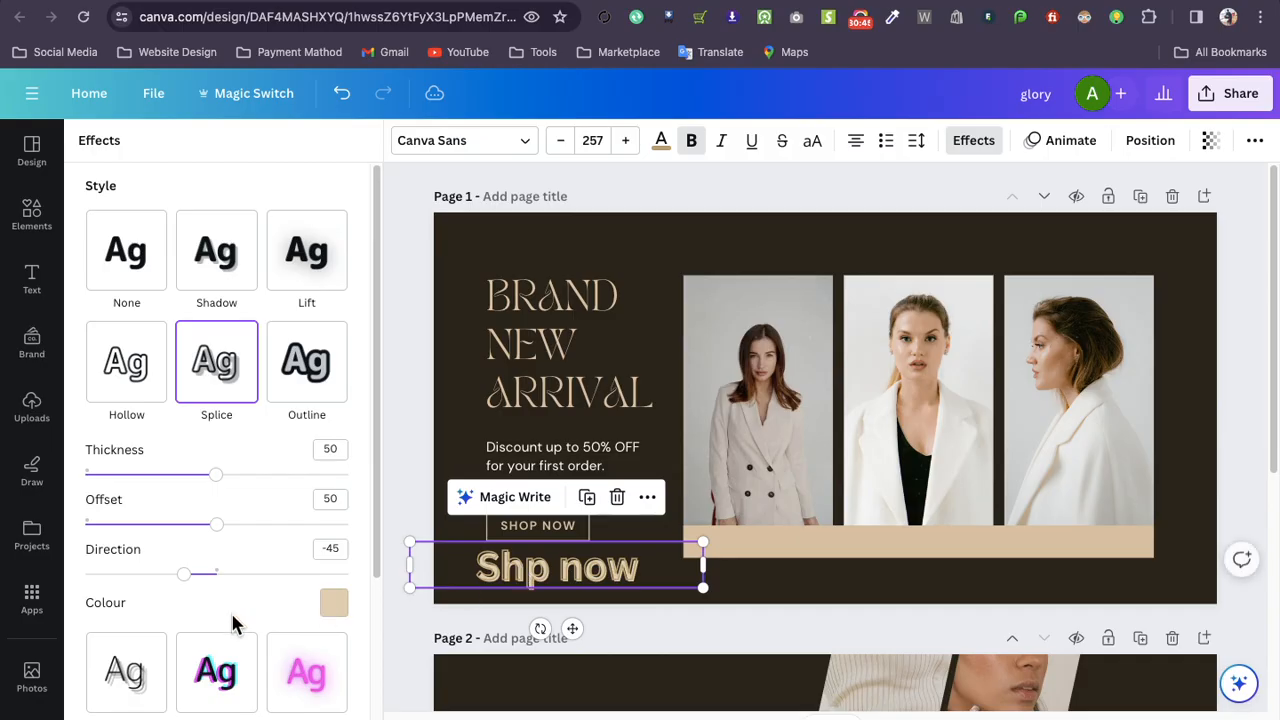
Try the Hollow, Splice, Lift, Shadow and Glitch effects on the "Shp now" text and return its style to None
mouse_move(195, 577)
left_mouse_down()
mouse_move(326, 574)
mouse_move(191, 574)
left_mouse_up()
left_click(140, 378)
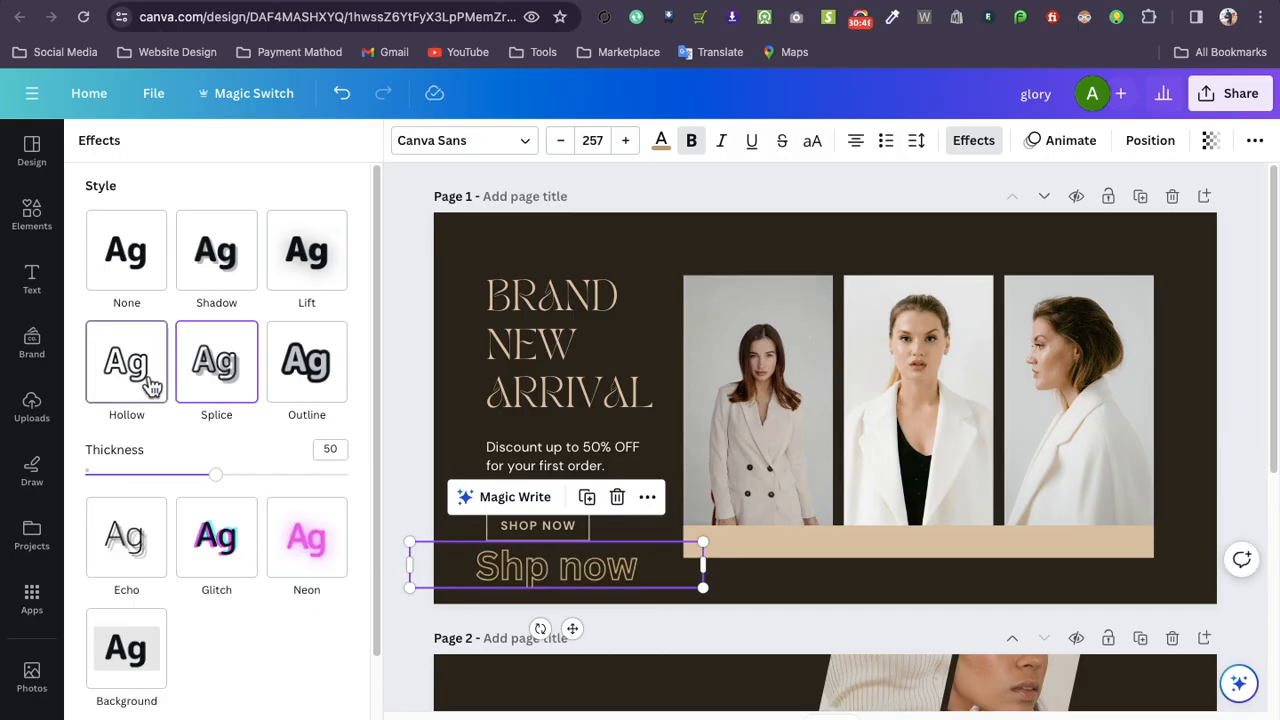
left_click(240, 380)
left_click(306, 250)
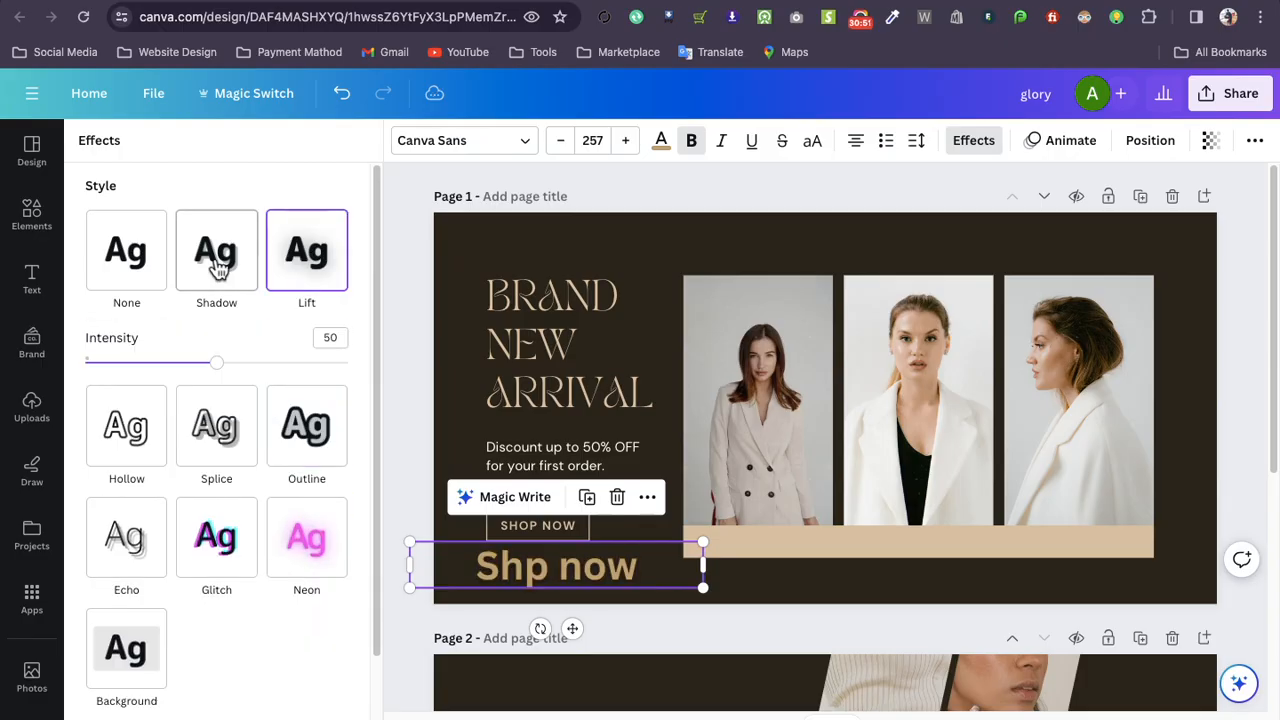
left_click(215, 262)
left_click(130, 276)
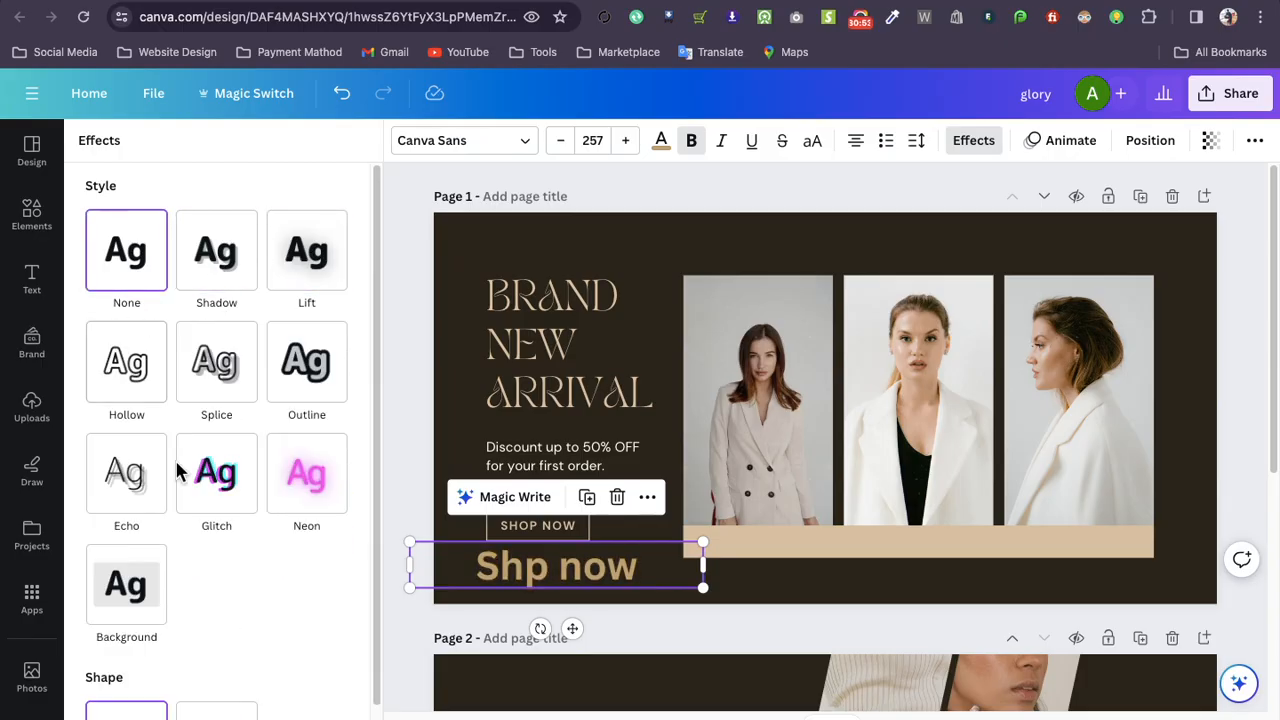
left_click(215, 497)
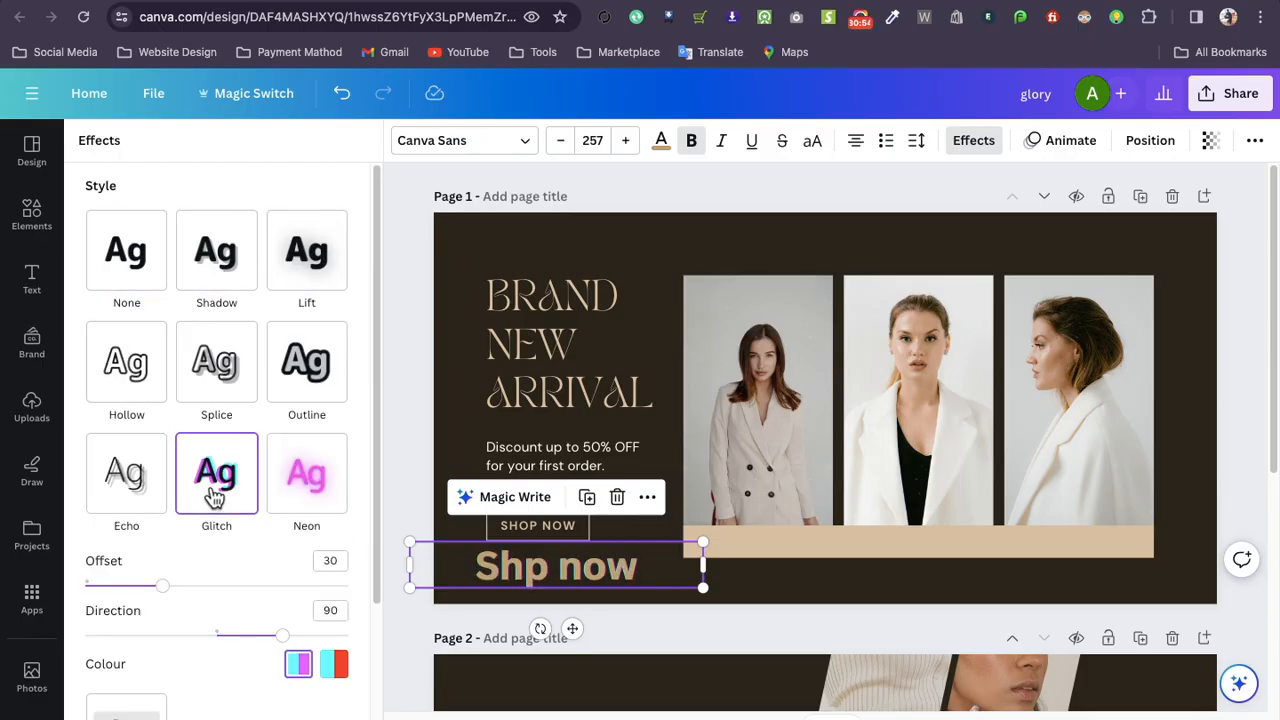
left_click(128, 252)
Curve the "Shp now" text, enlarge it to size 428 and move it into the banner's upper-left corner
scroll(183, 566, "down", 1)
left_click(213, 708)
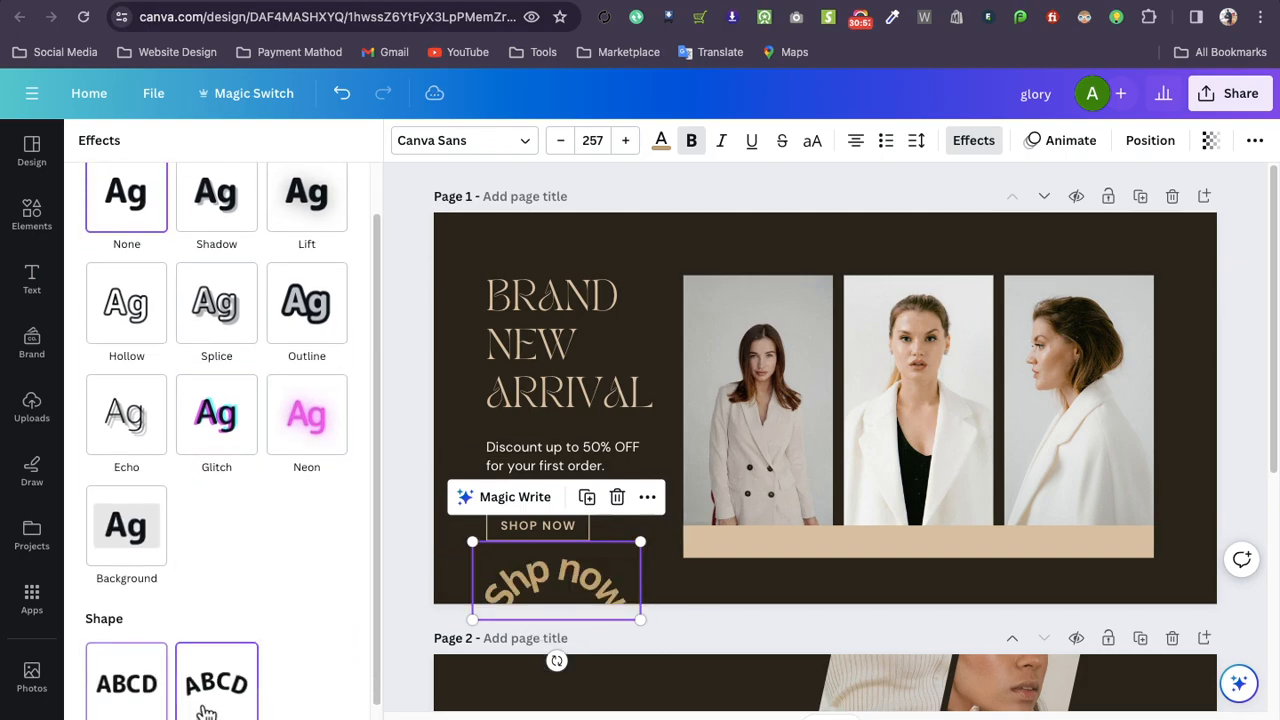
left_click_drag(548, 600, 562, 532)
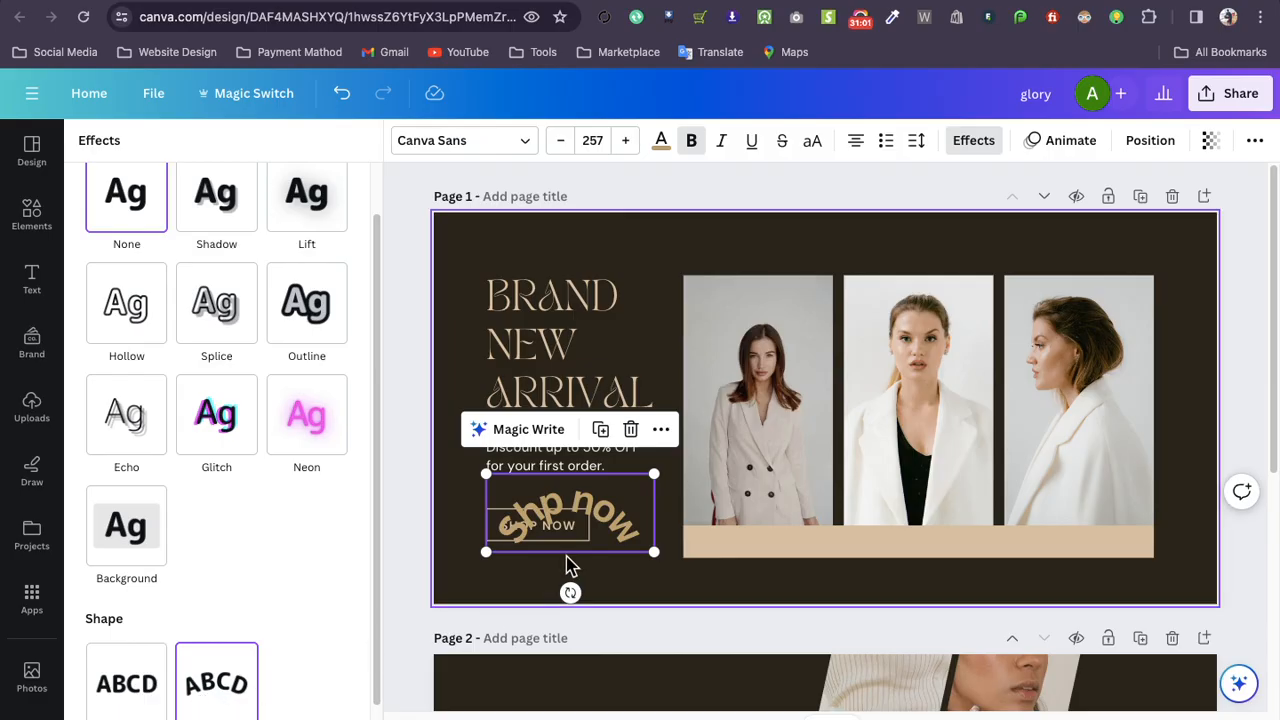
left_click_drag(603, 543, 760, 400)
left_click(670, 345)
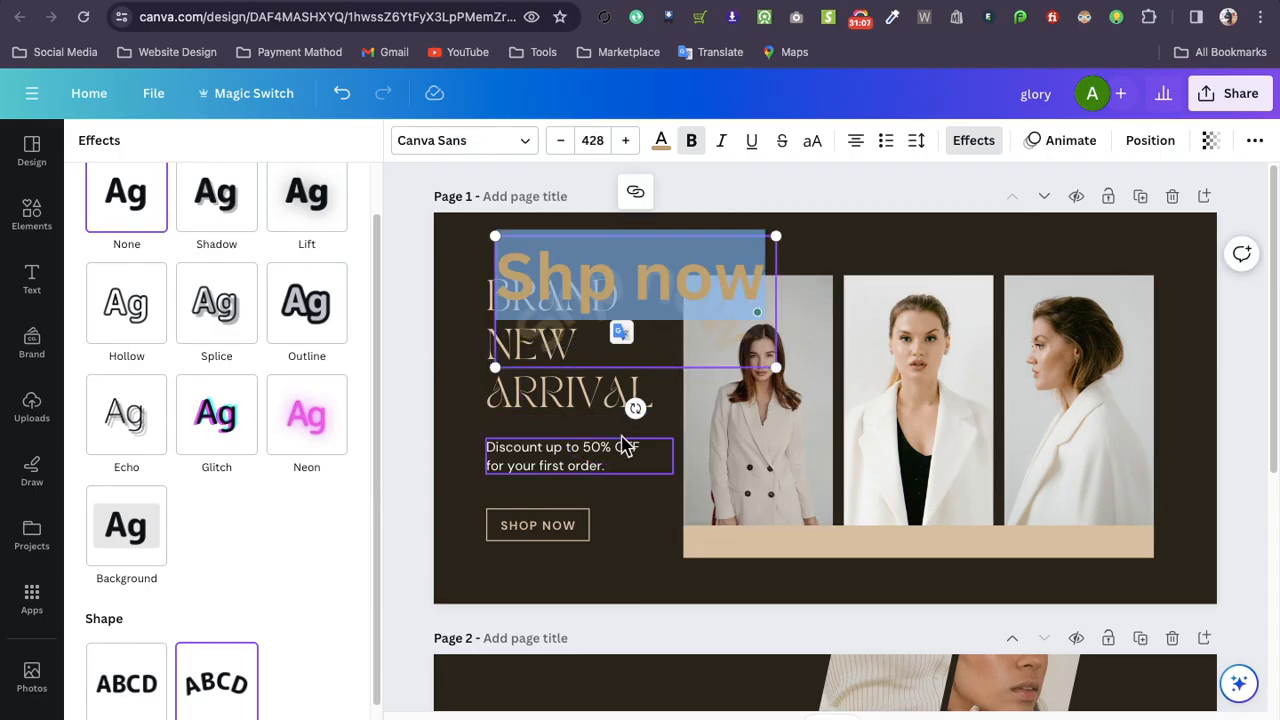
left_click(450, 350)
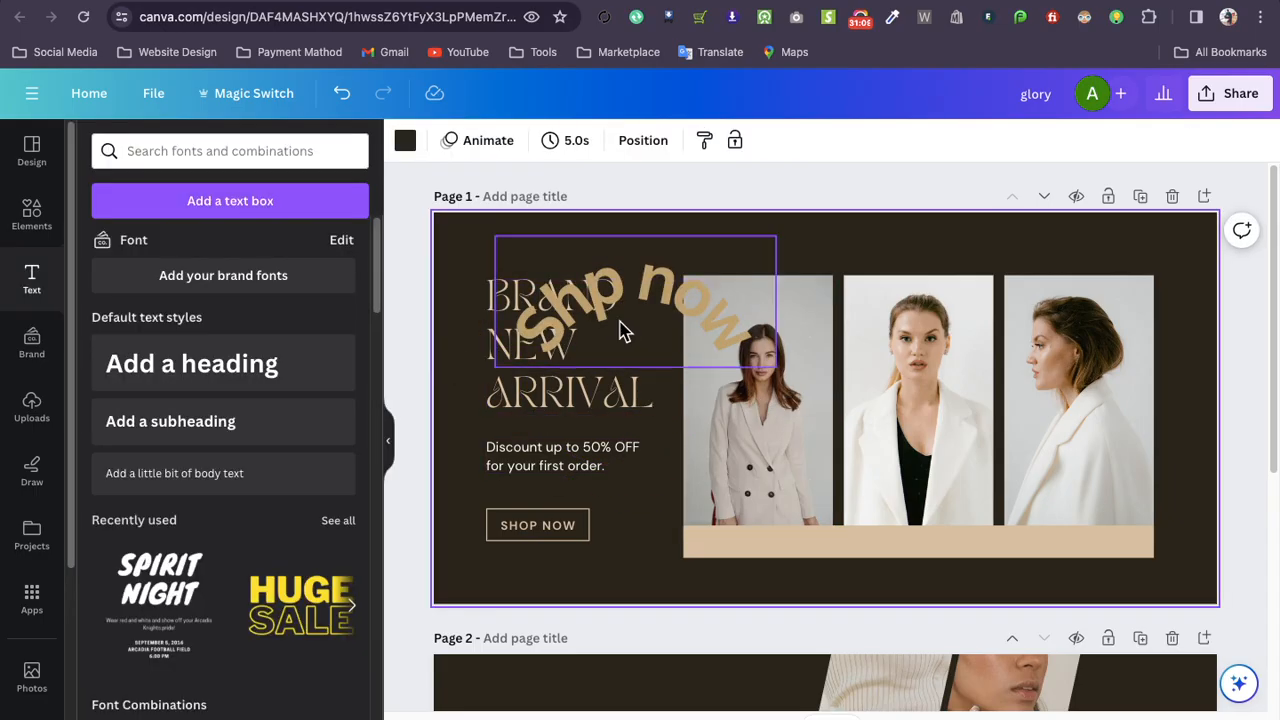
left_click(693, 311)
left_click_drag(660, 325, 617, 281)
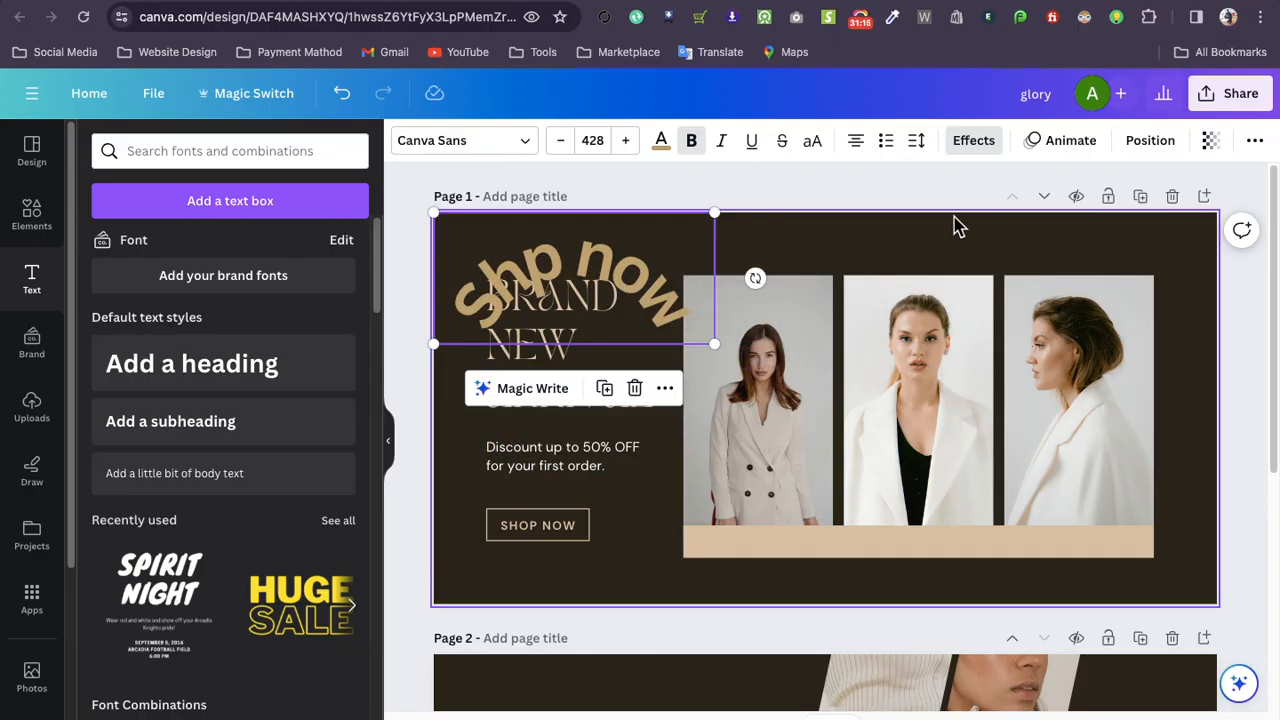
View the effect styles and text animations available for the curved "Shp now" text
left_click(970, 146)
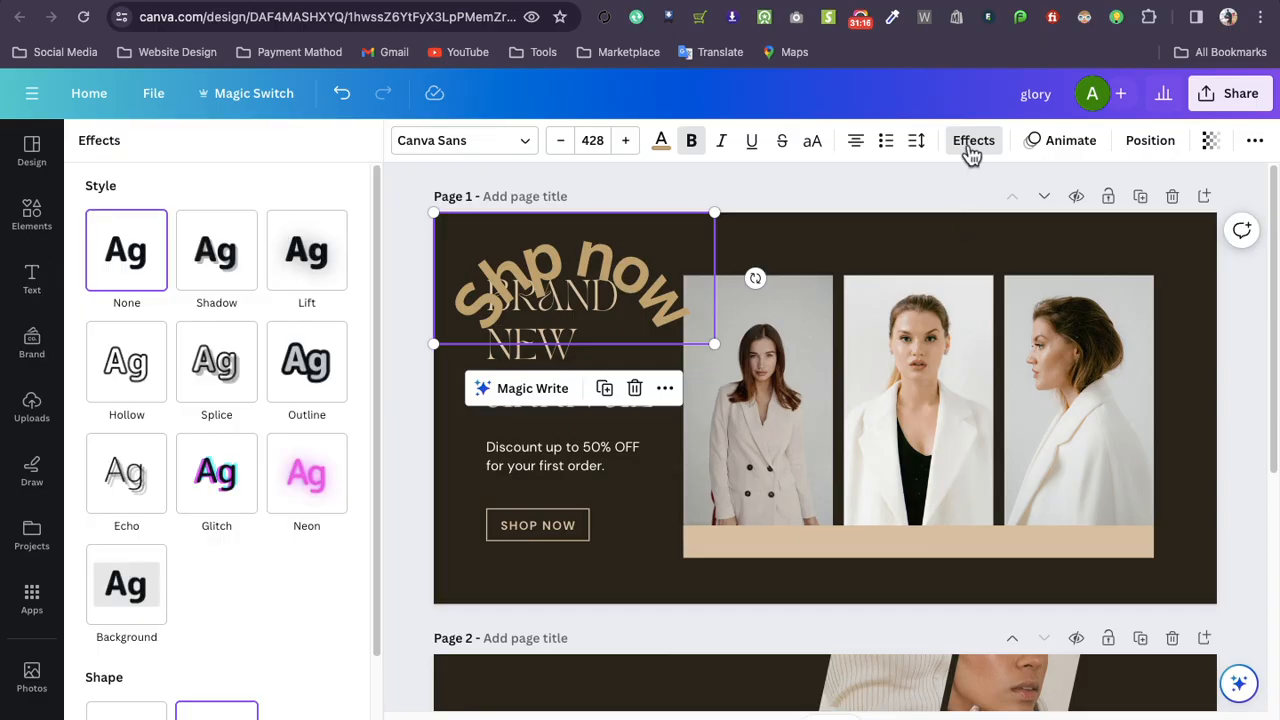
left_click(1068, 143)
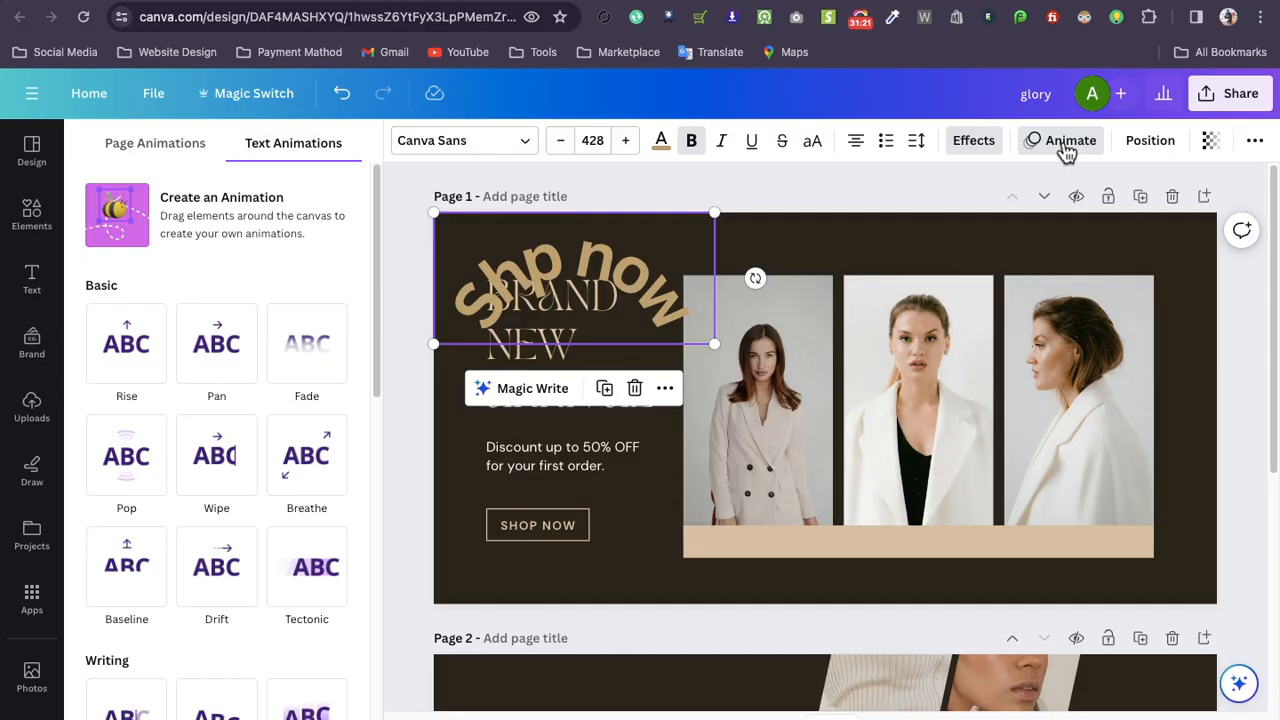
left_click(612, 598)
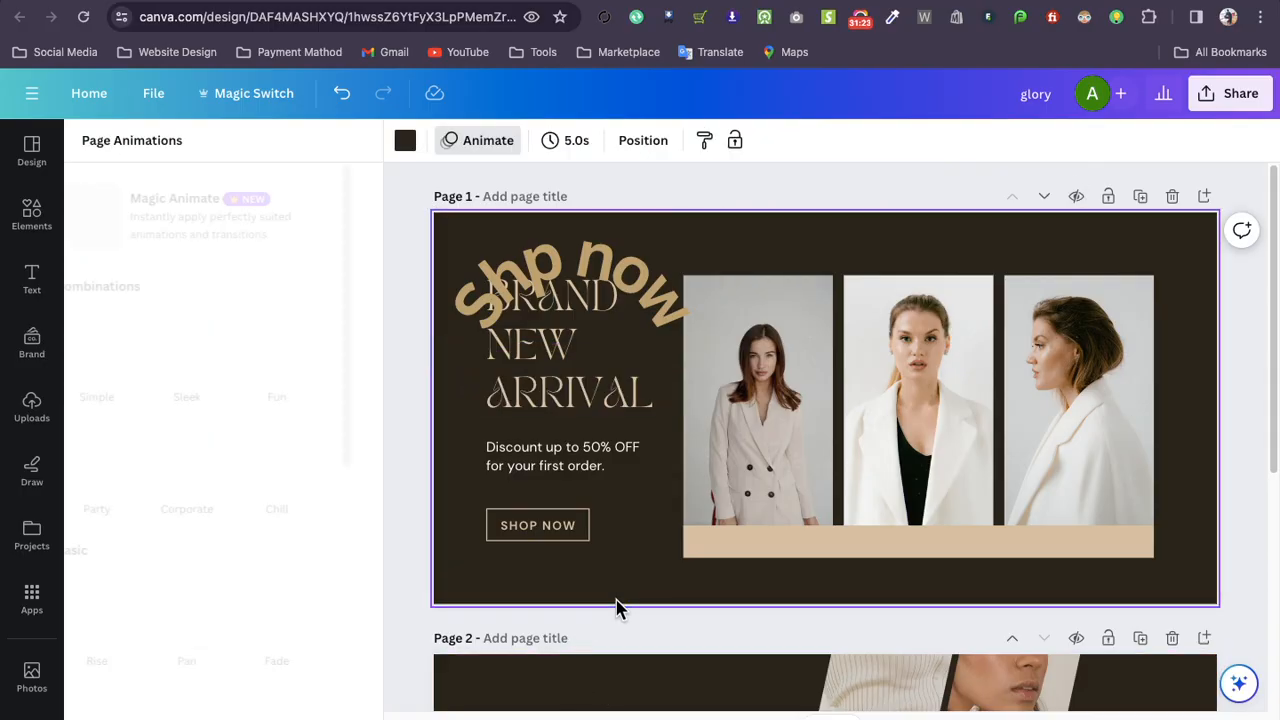
Delete the curved "Shp now" text from page 1
left_click(650, 288)
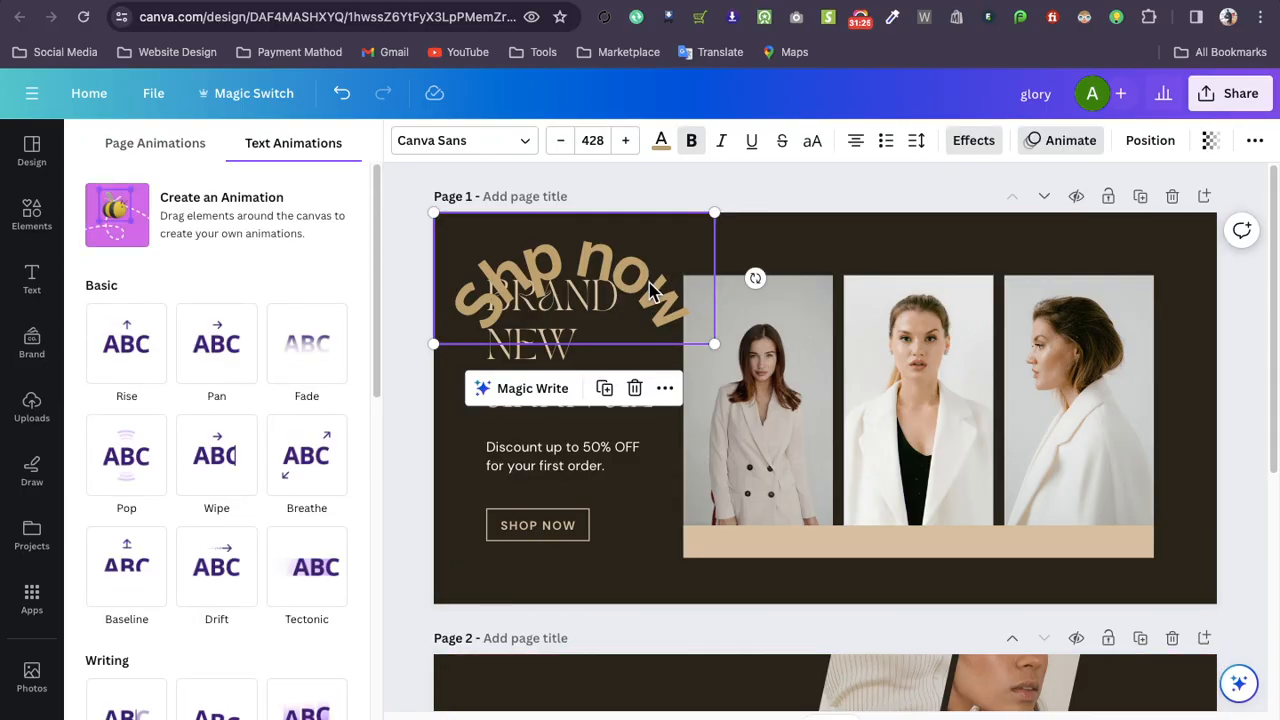
key("Delete")
left_click(847, 268)
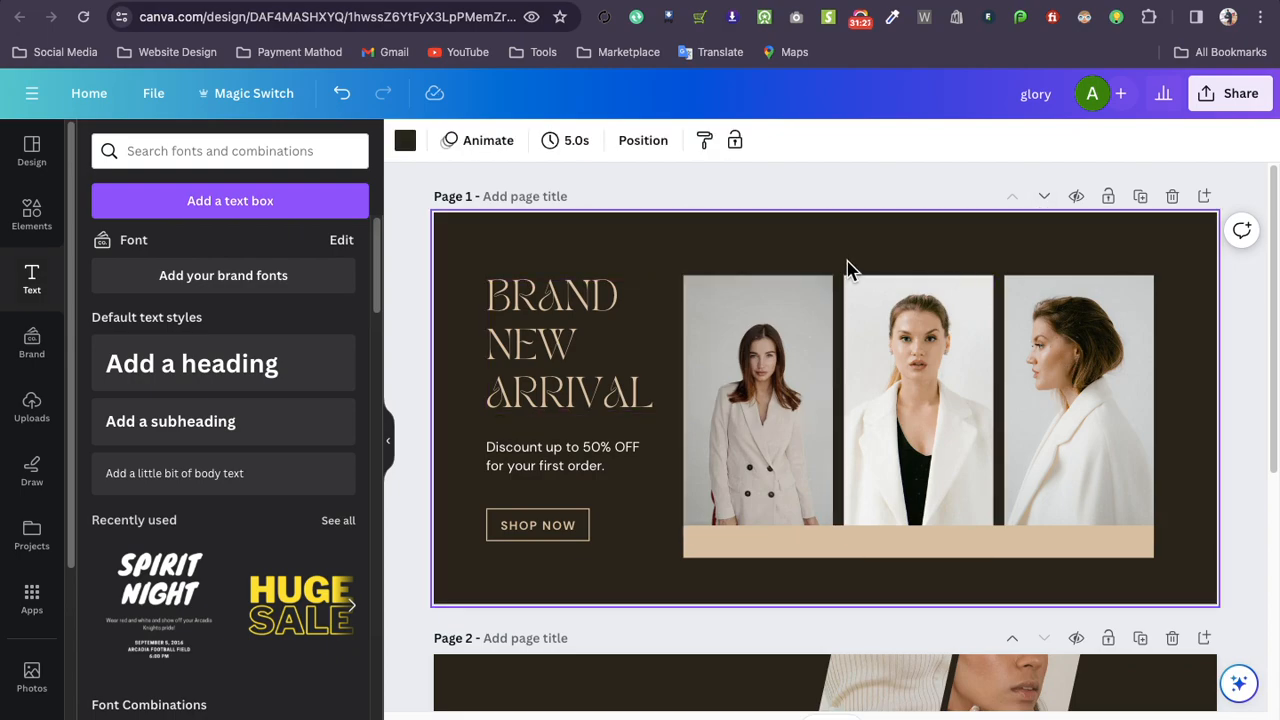
Apply the Sleek combination animation to the whole of page 1
left_click(498, 150)
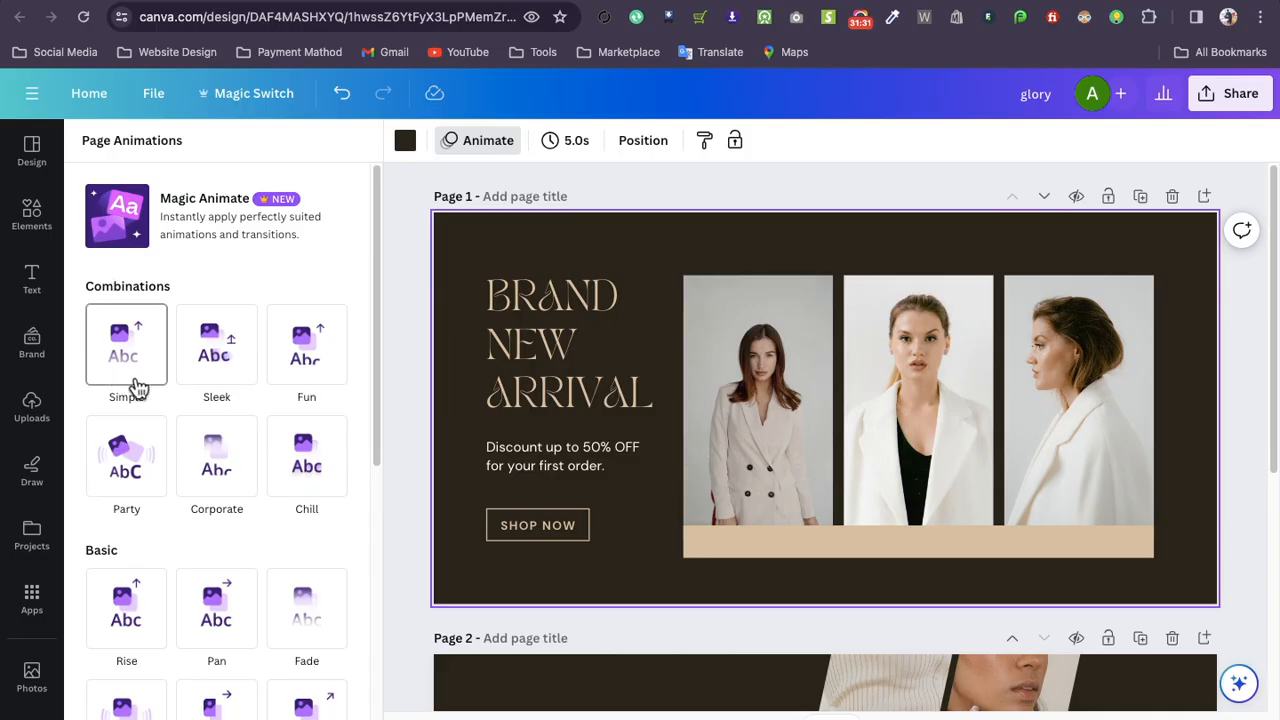
left_click(201, 360)
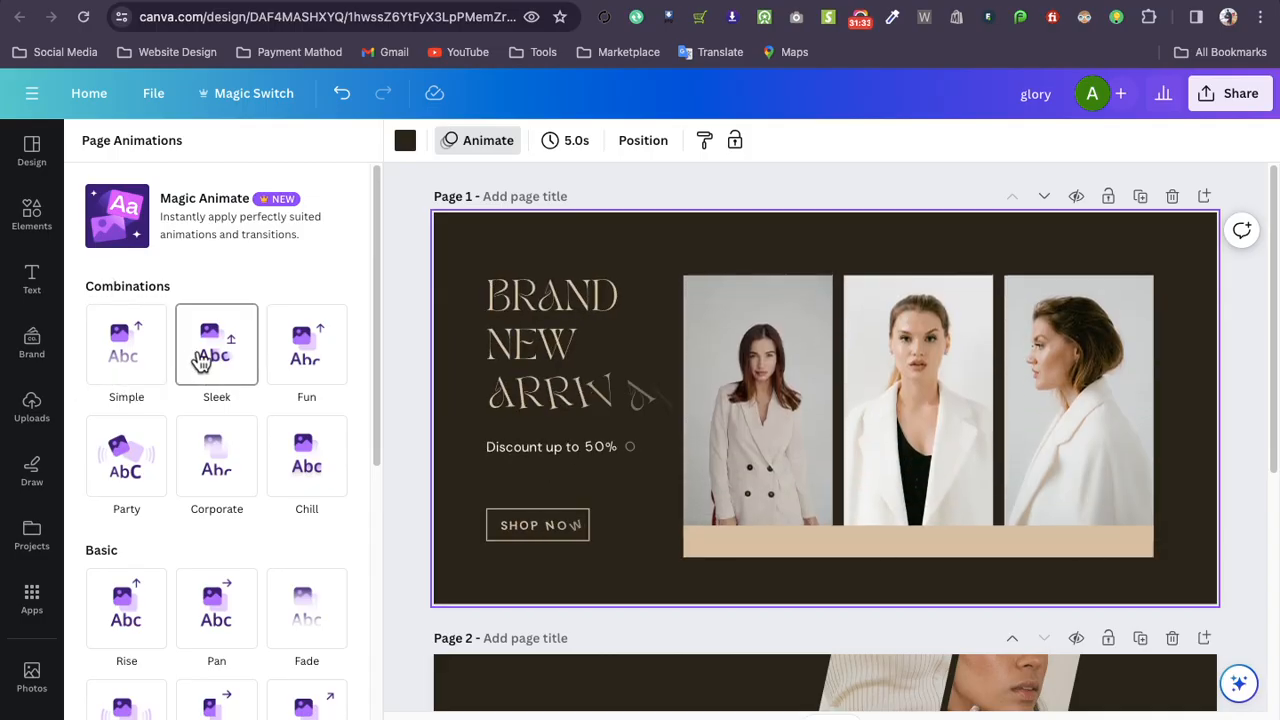
left_click(201, 358)
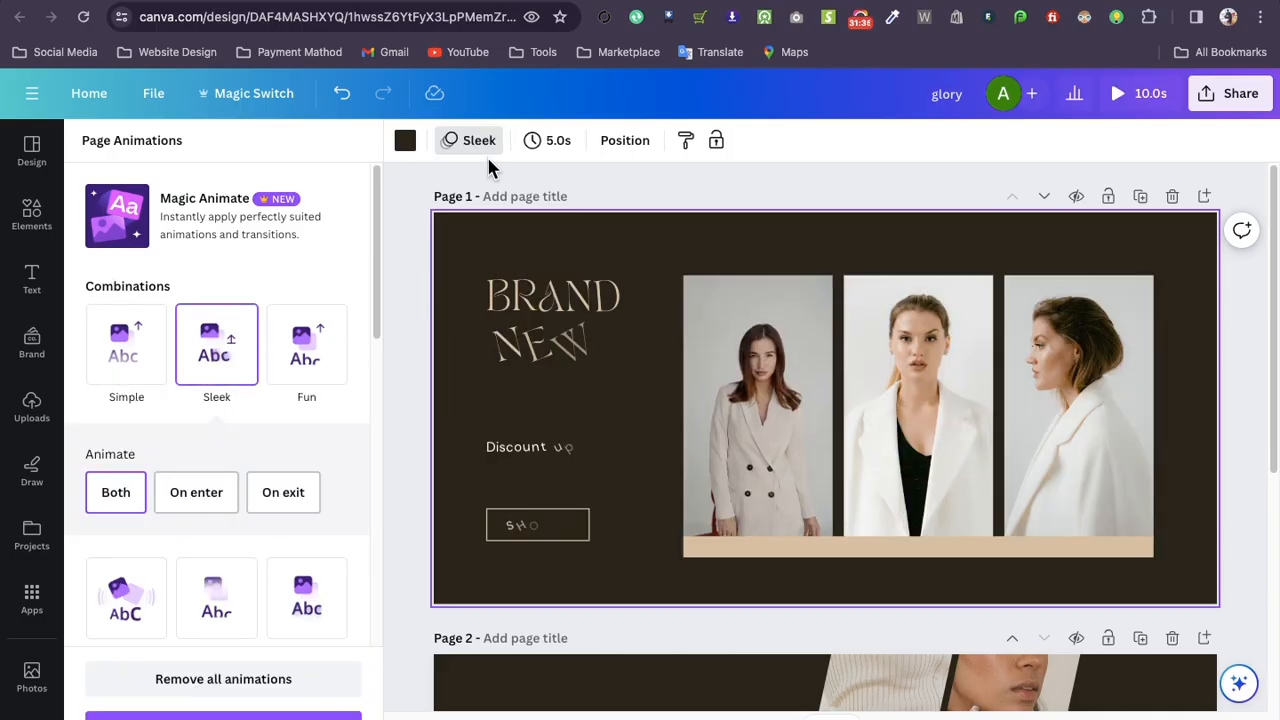
Give the left photo the Pan animation and try the Drift animation on the middle photo
left_click(755, 383)
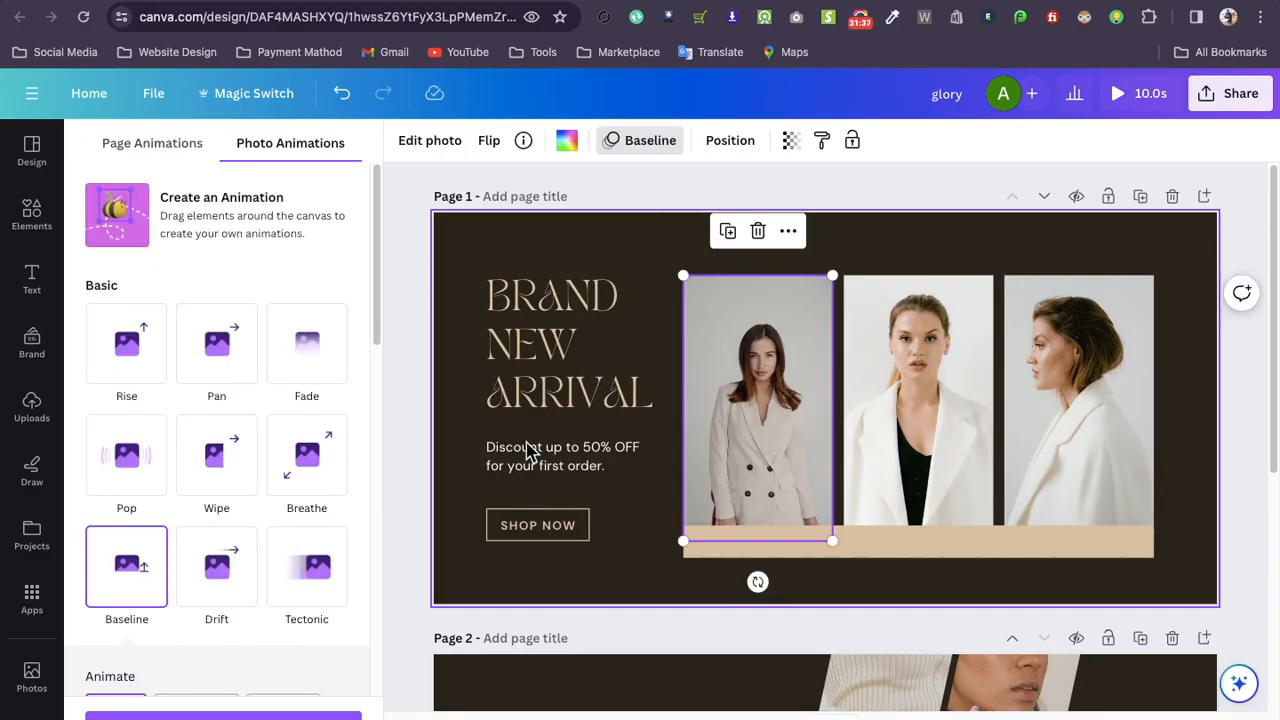
left_click(231, 369)
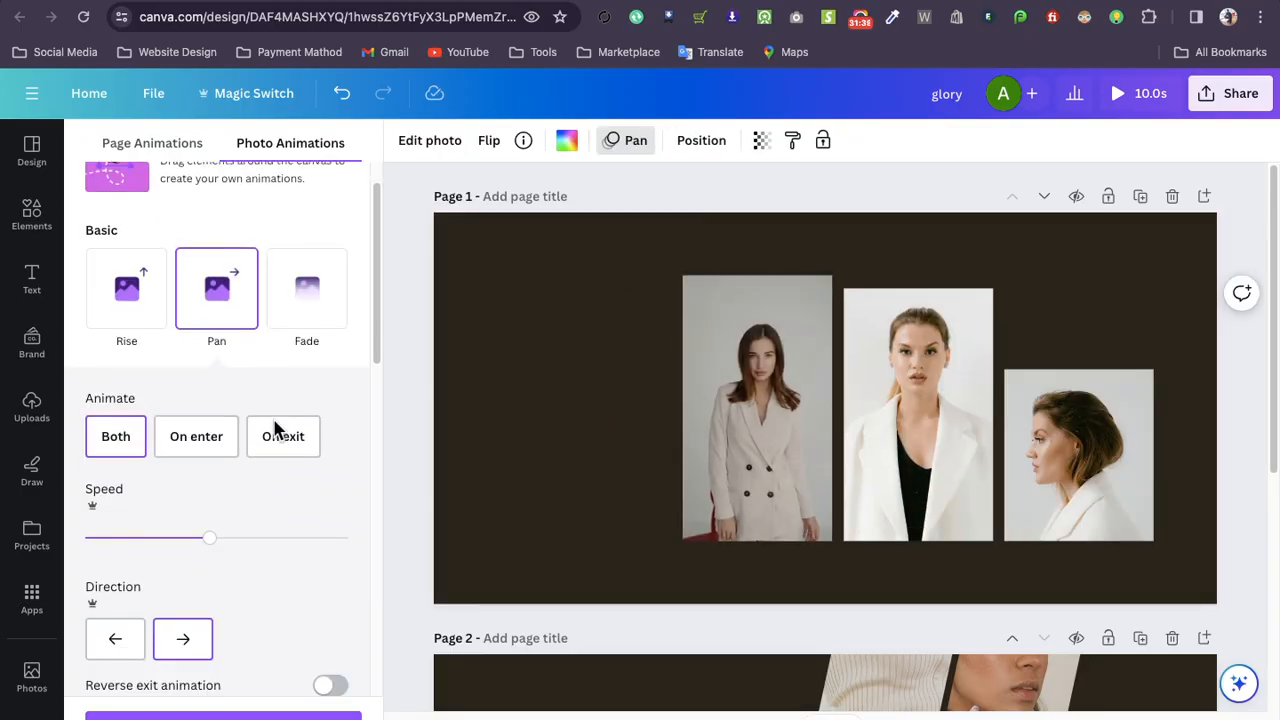
left_click(936, 424)
left_click(200, 297)
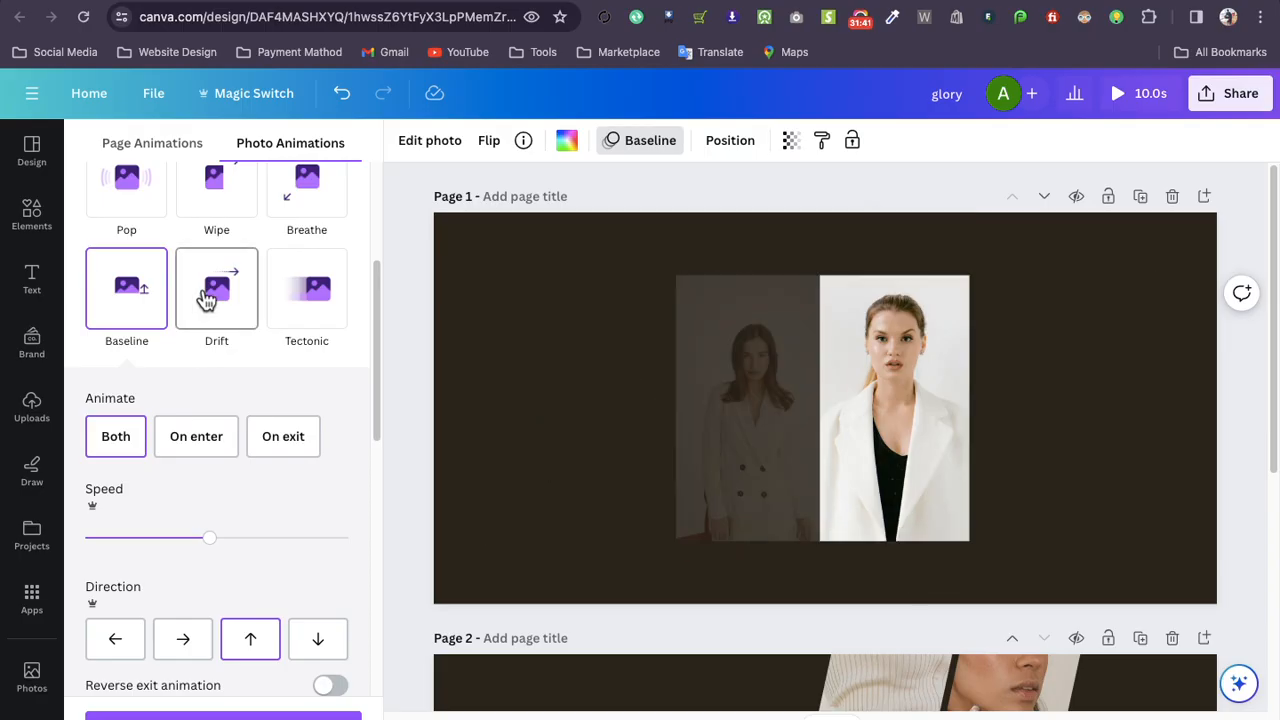
Give the right photo on page 1 the Rise animation
left_click(1046, 445)
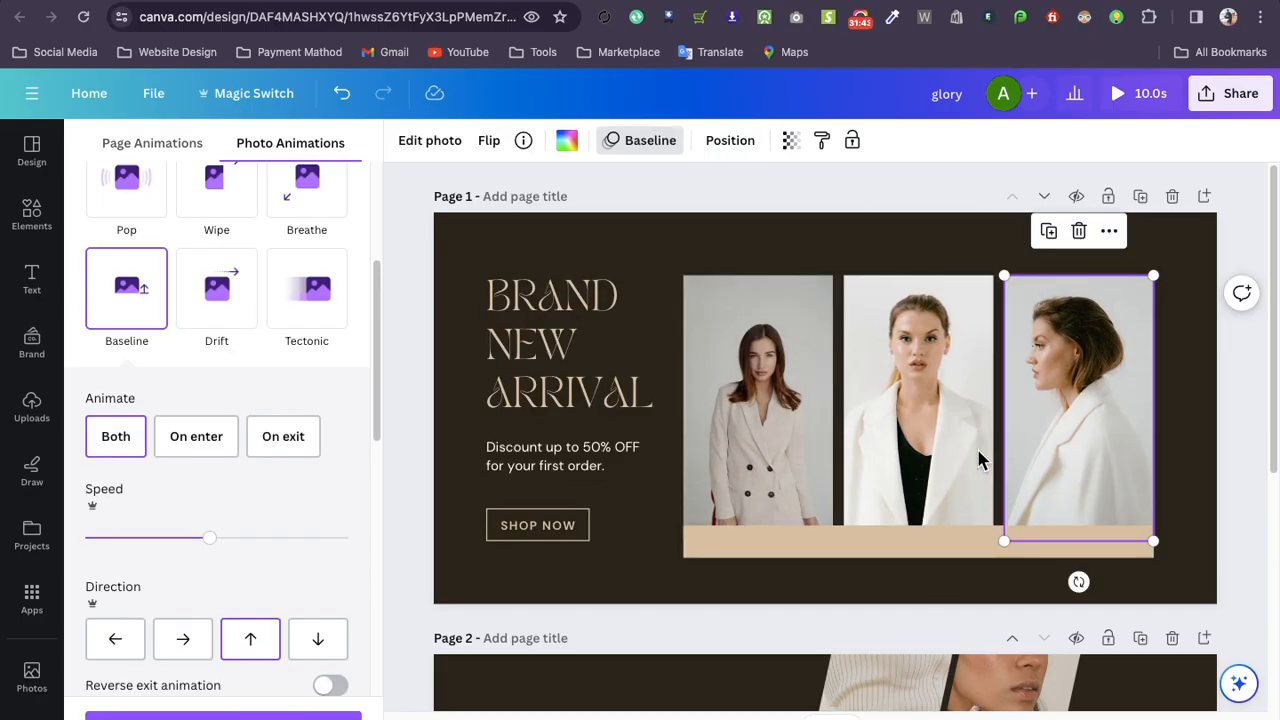
scroll(175, 330, "up", 2)
scroll(175, 328, "up", 2)
left_click(137, 365)
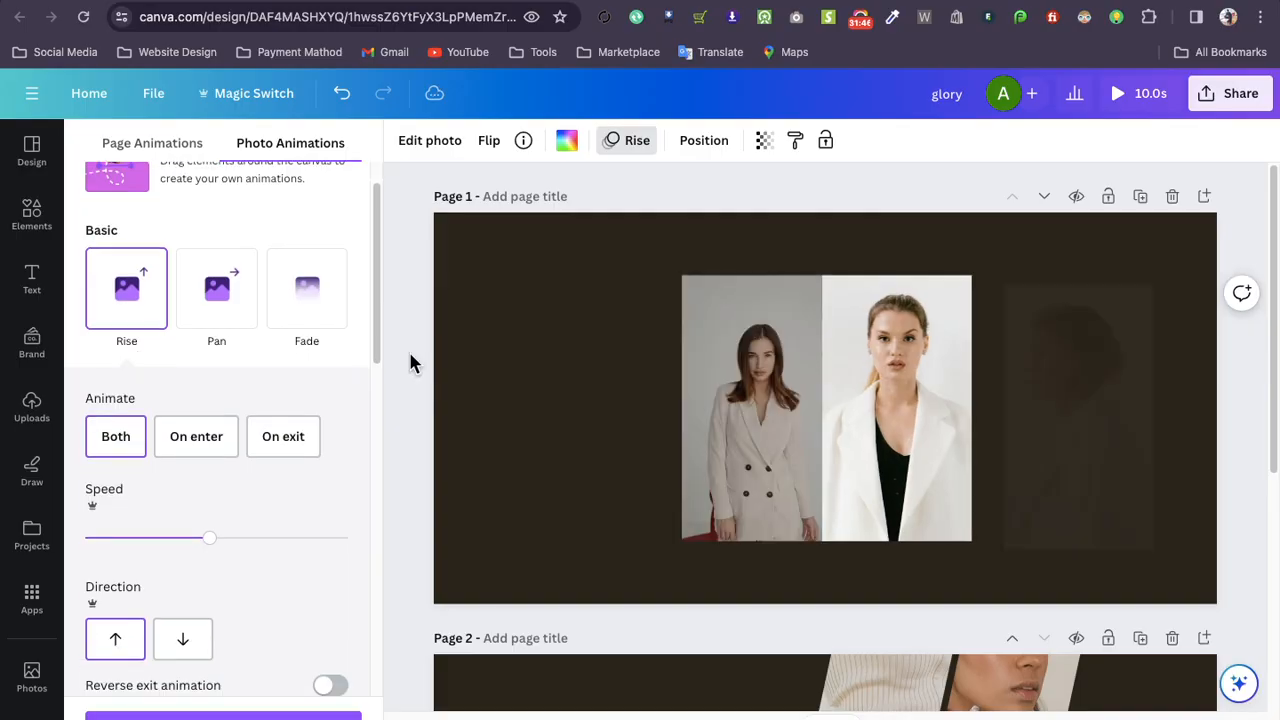
left_click(408, 376)
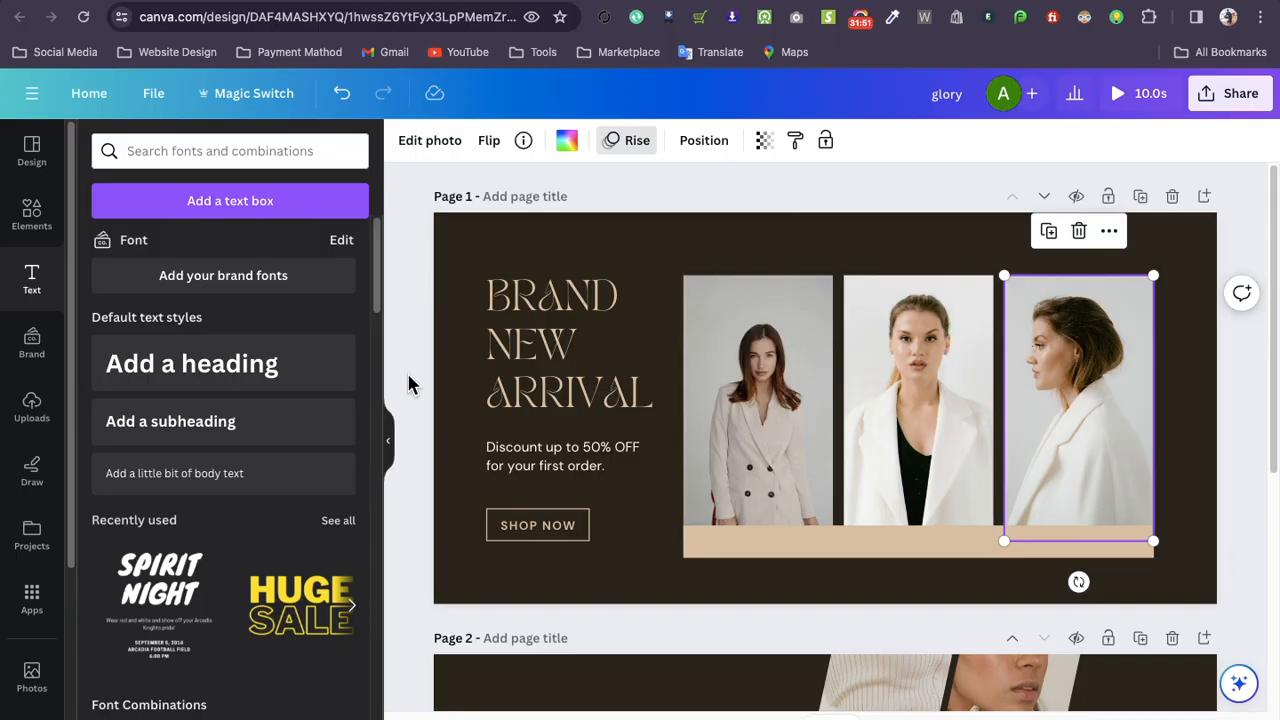
Review the right photo's Rise options, then try the Corporate combination on page 1 and apply the Pan animation to the whole page
left_click(627, 145)
scroll(189, 385, "down", 3)
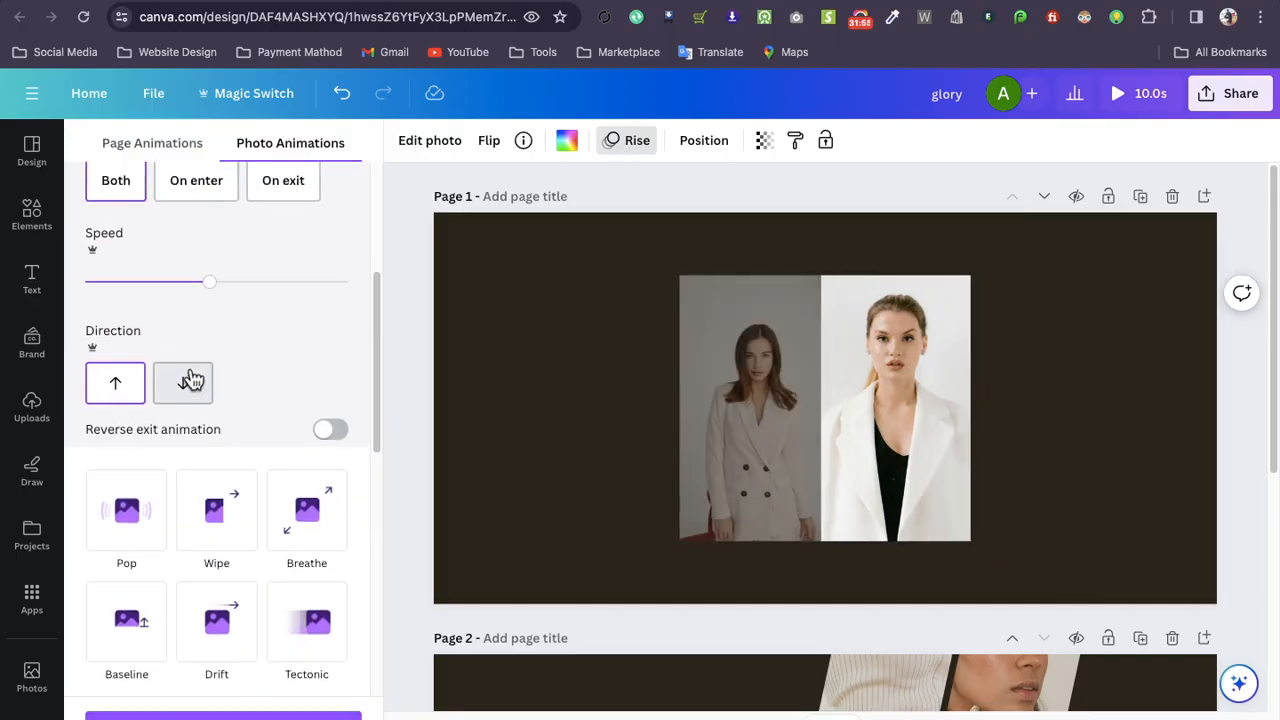
scroll(195, 212, "up", 1)
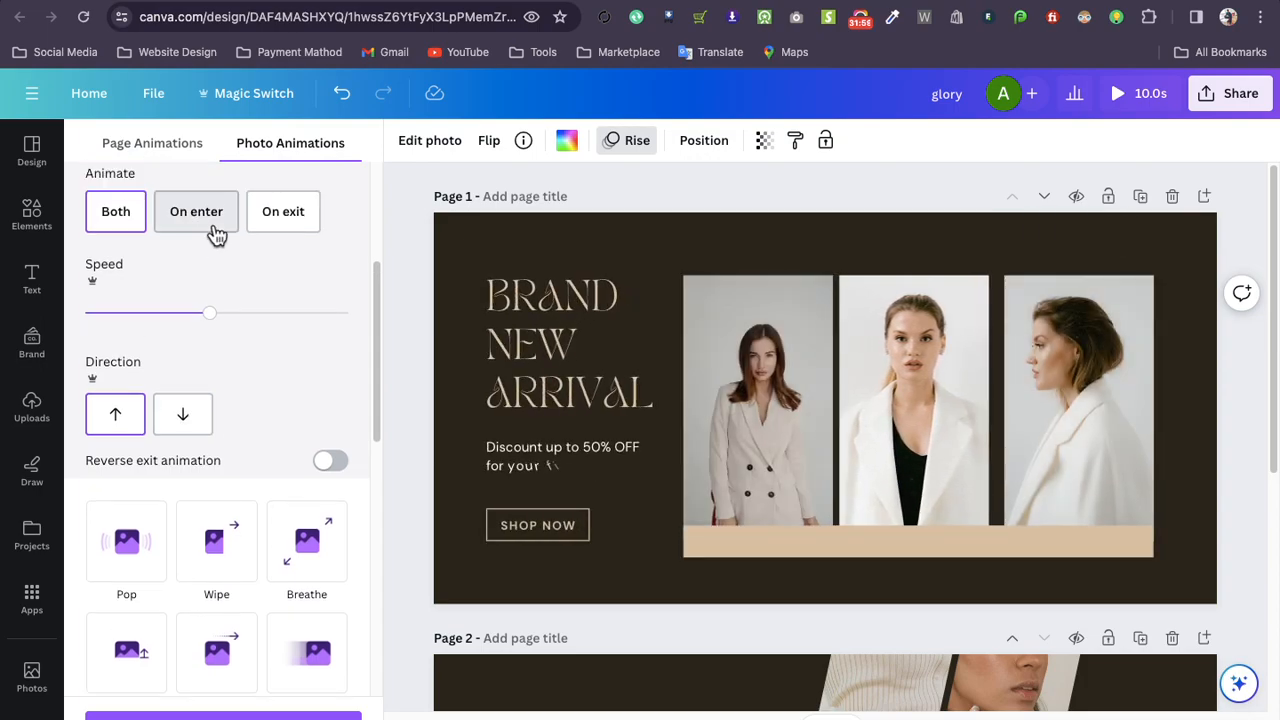
scroll(217, 233, "down", 1)
scroll(217, 233, "up", 5)
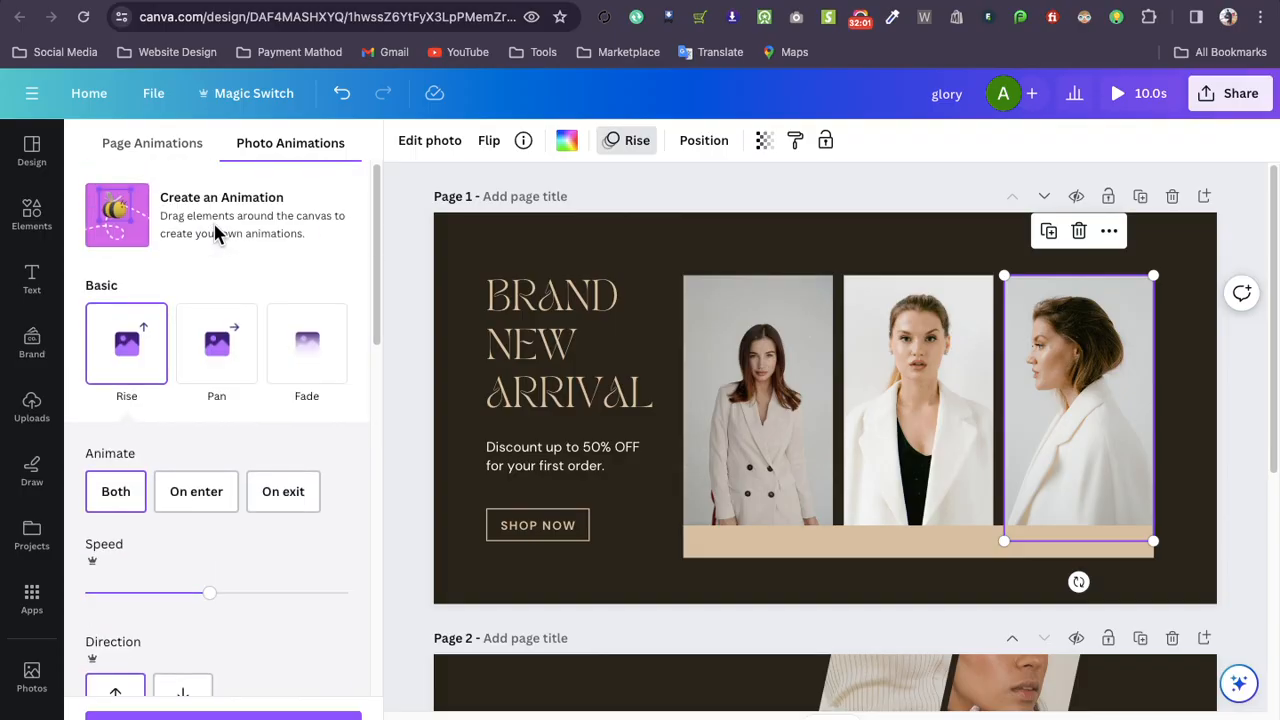
left_click(158, 146)
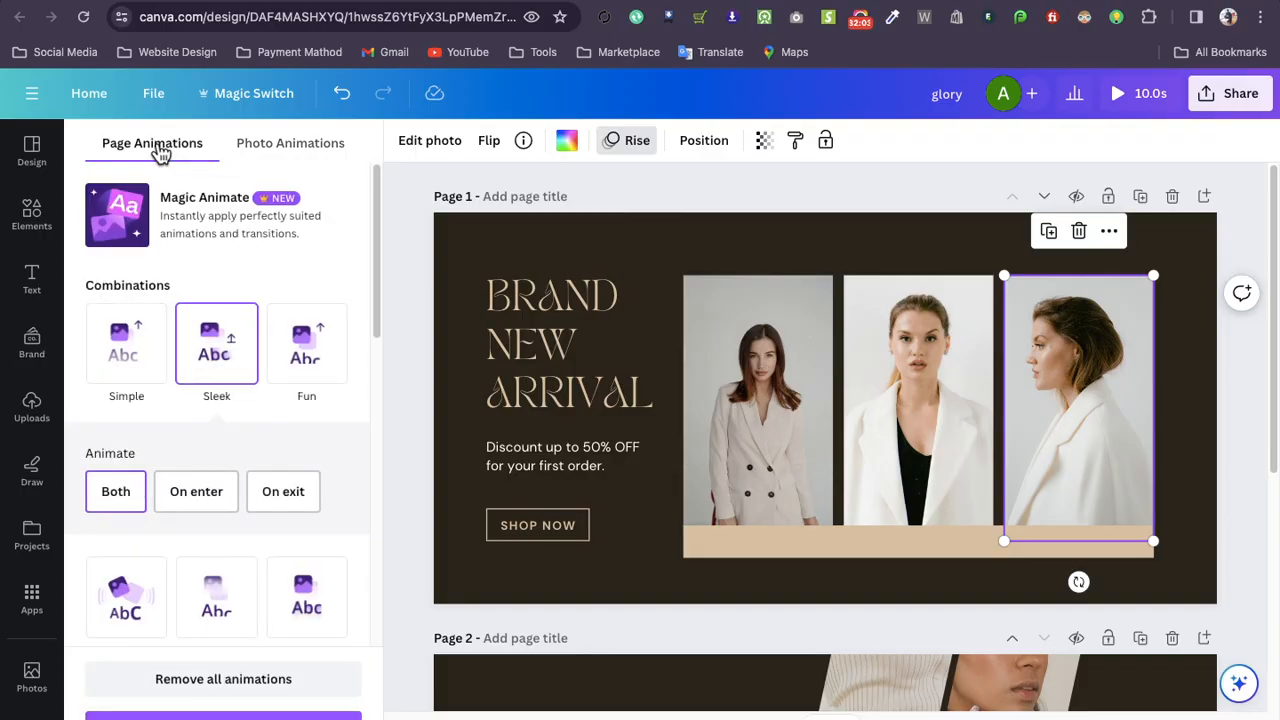
scroll(228, 375, "down", 5)
left_click(207, 325)
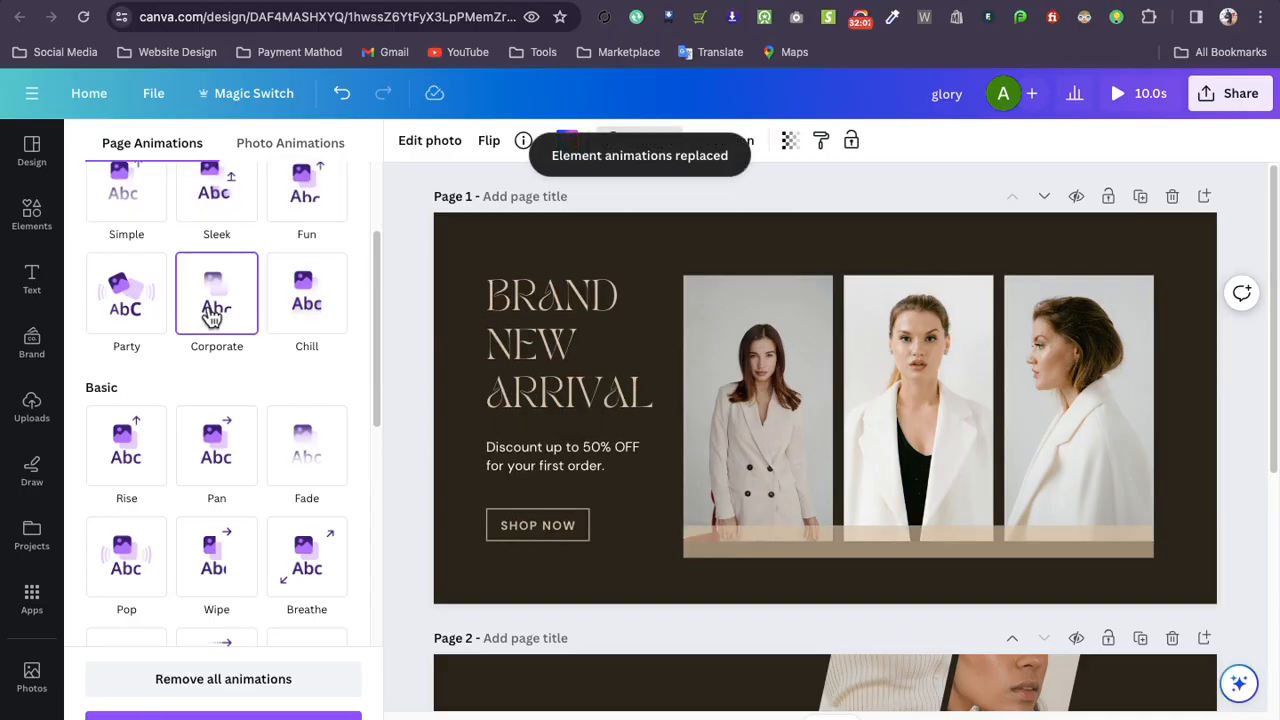
left_click(219, 440)
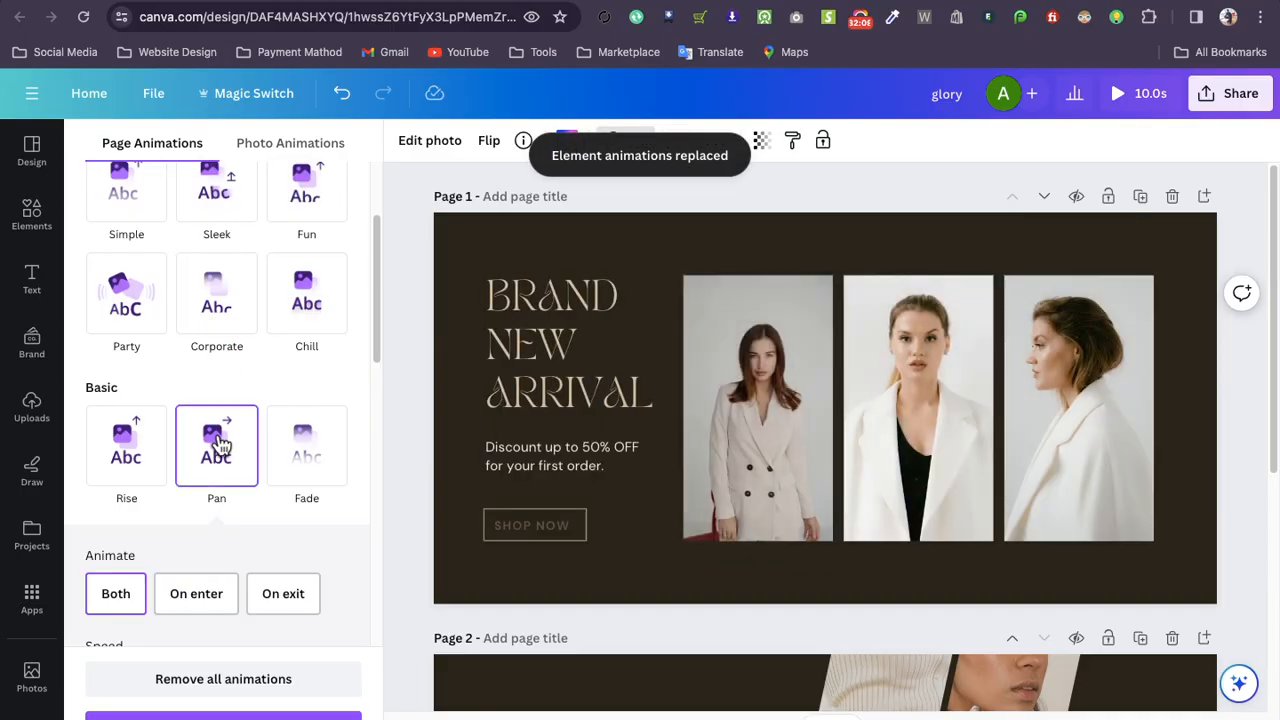
left_click(283, 142)
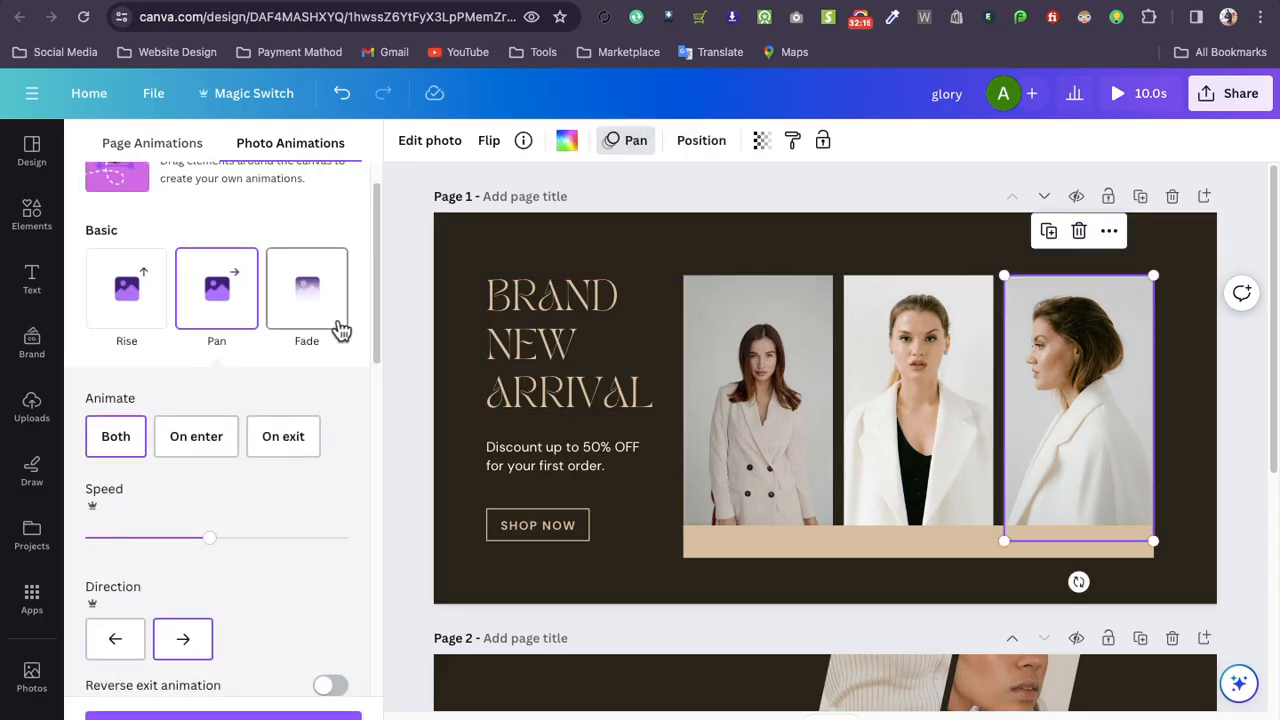
Try aligning the "BRAND NEW ARRIVAL" heading to the page's centre, middle, top, left, right and bottom
left_click(530, 329)
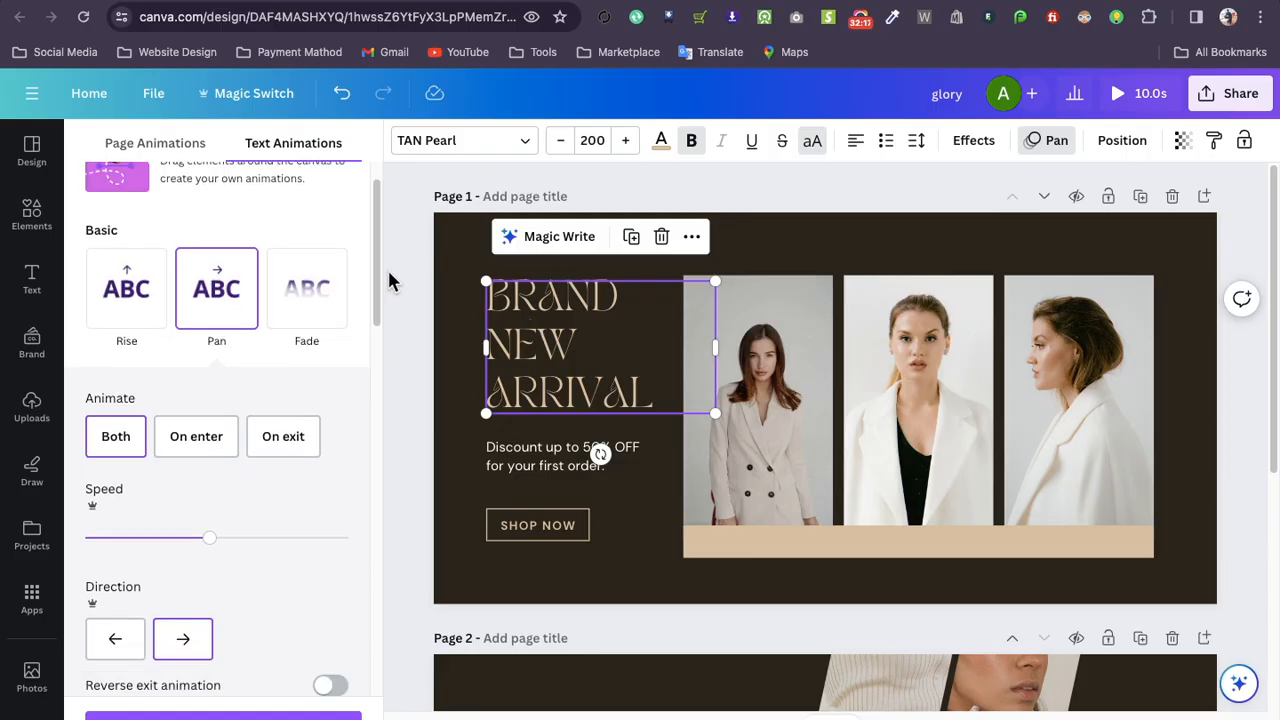
left_click(1124, 141)
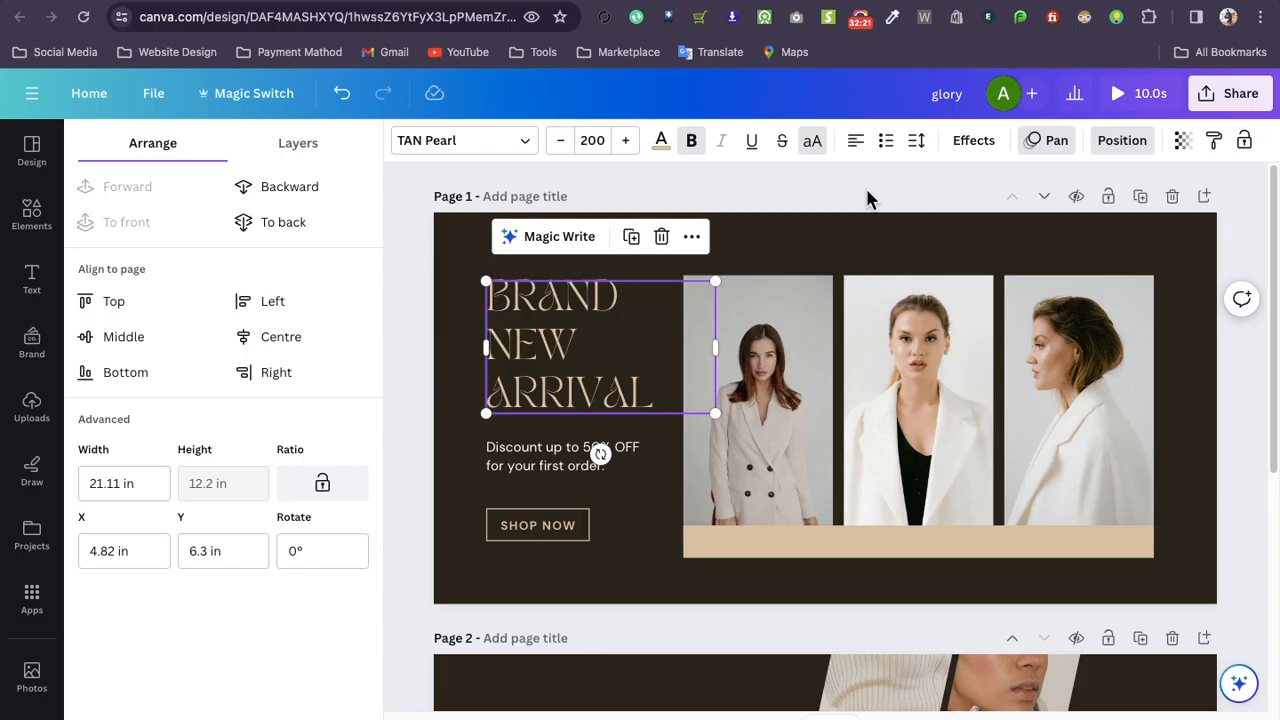
key("Escape")
left_click(1116, 152)
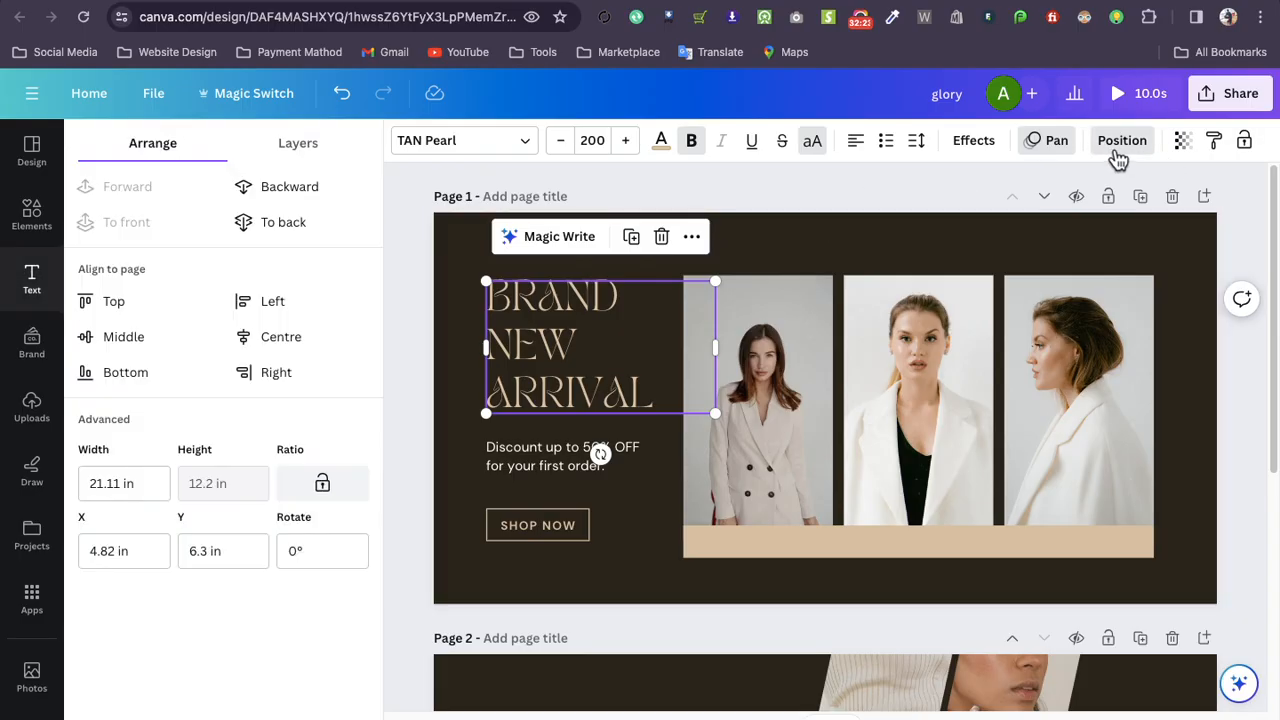
left_click(283, 340)
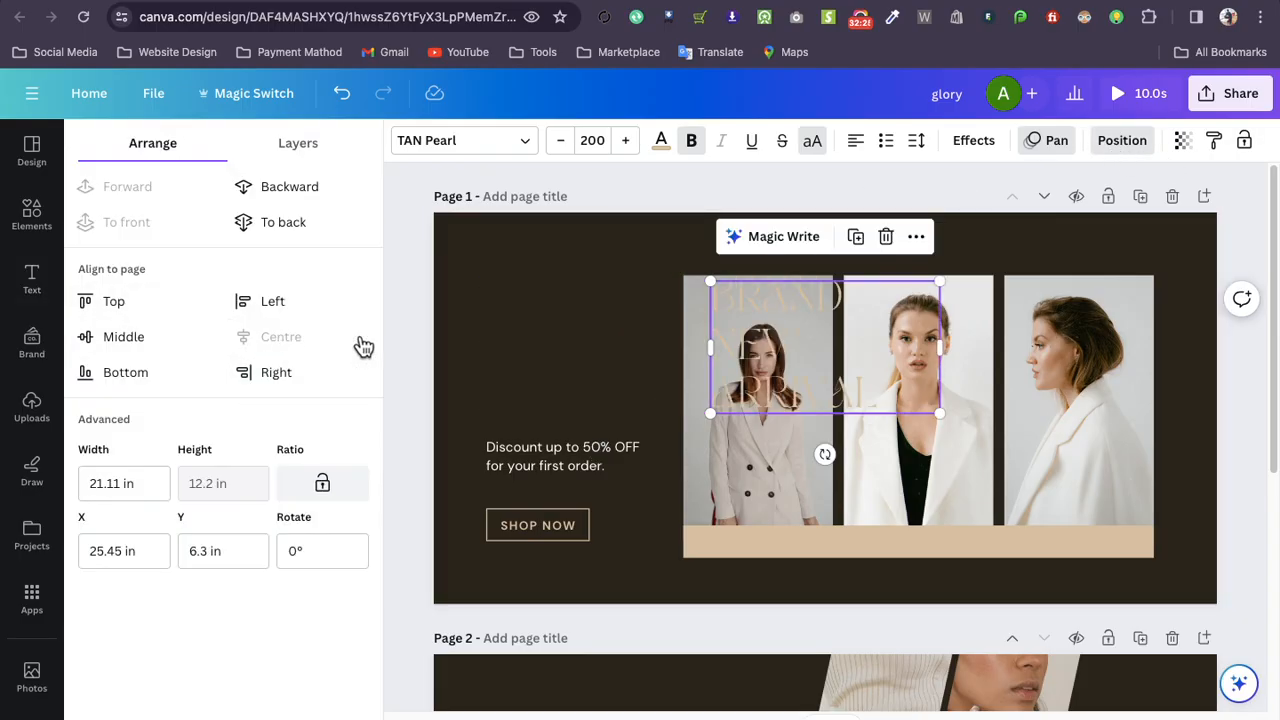
left_click(141, 338)
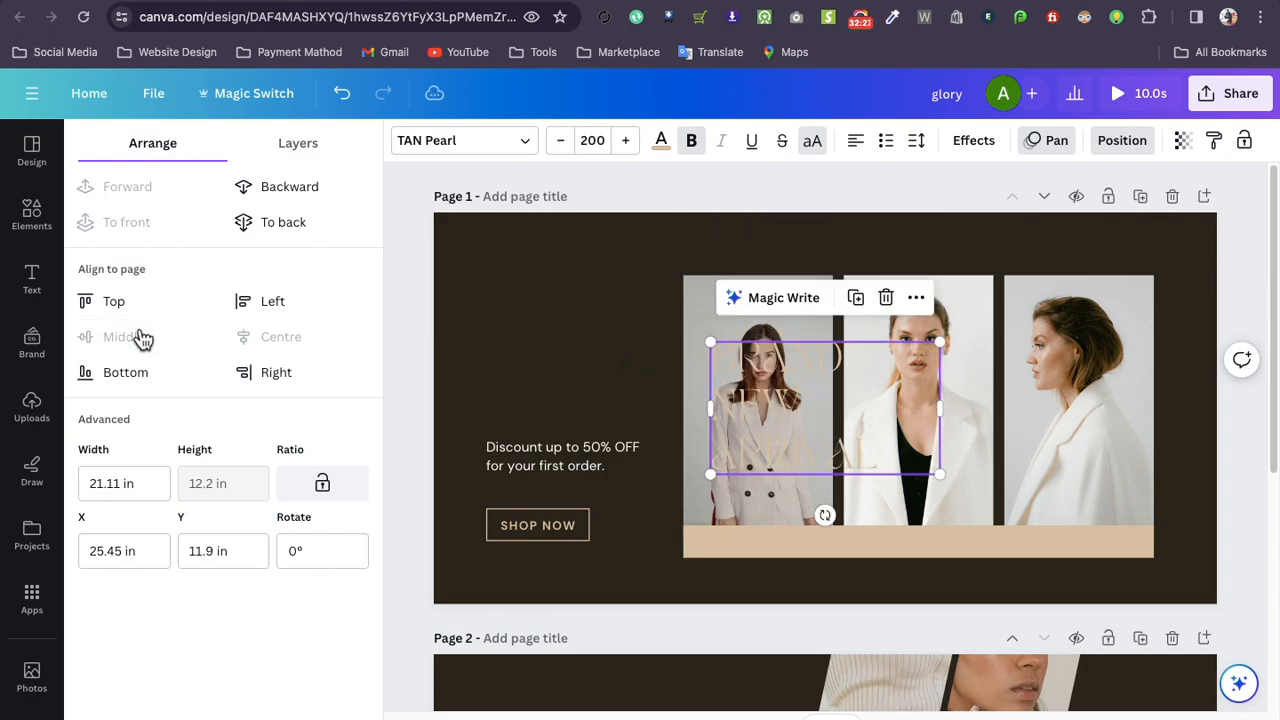
left_click(106, 302)
left_click(270, 303)
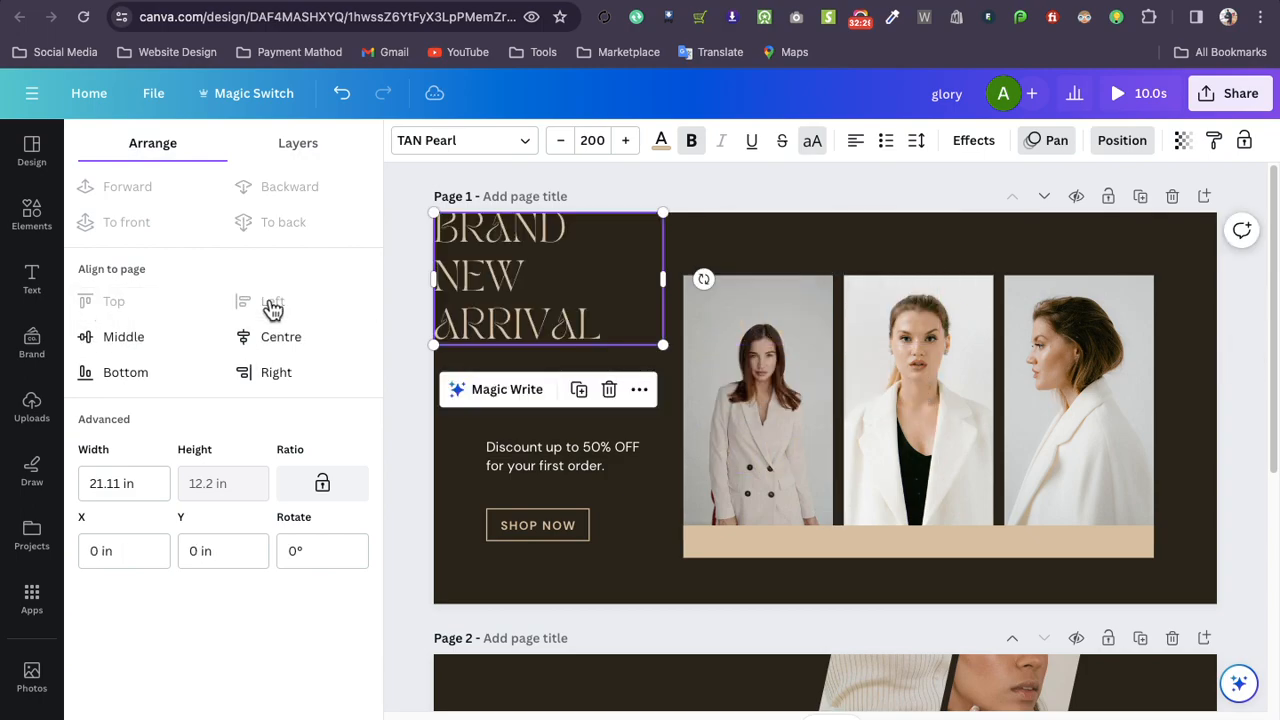
left_click(255, 373)
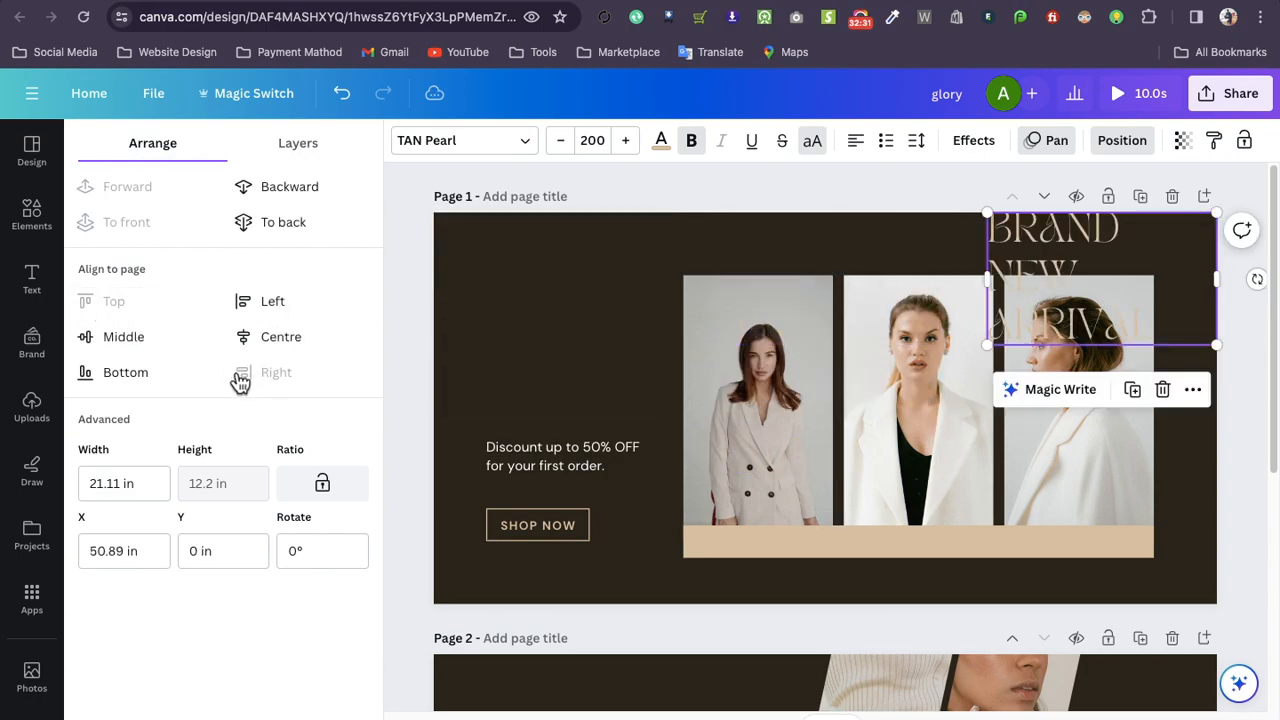
left_click(122, 378)
left_click(117, 344)
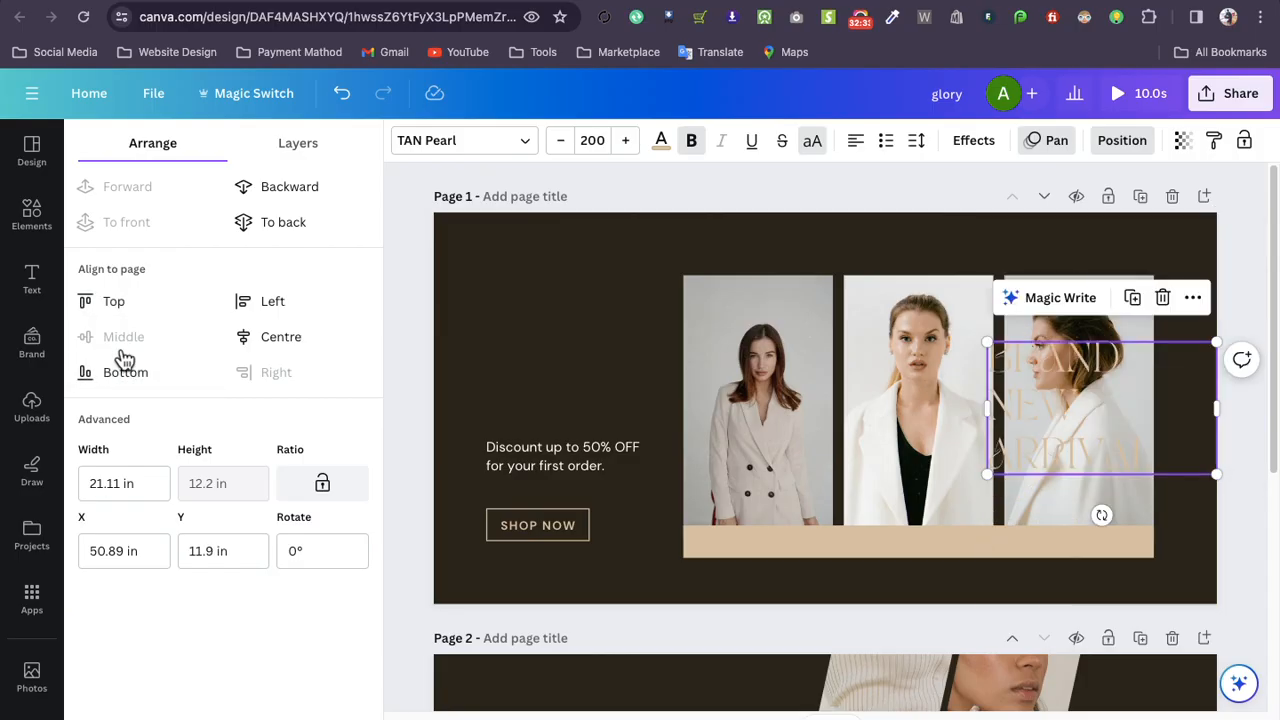
left_click(262, 340)
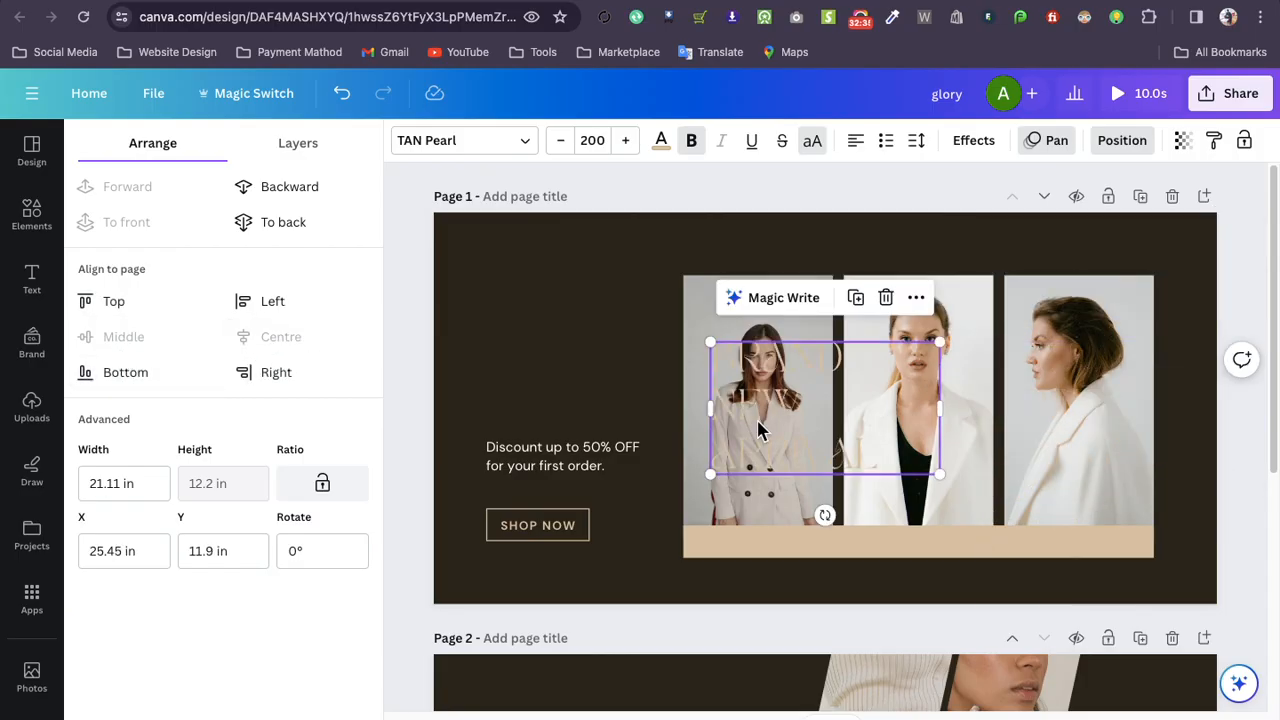
Move the "BRAND NEW ARRIVAL" heading back above the discount text and narrow its text box to about 15.96 in wide
left_click_drag(509, 367, 533, 373)
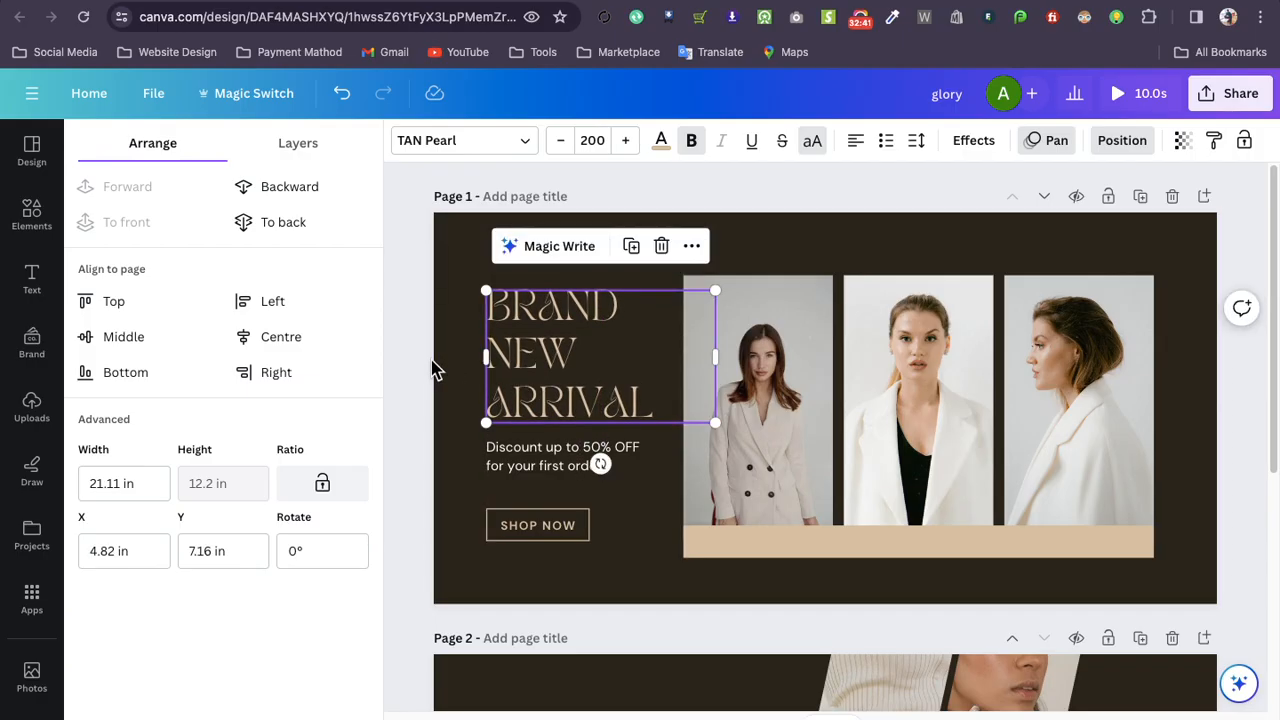
left_click_drag(730, 364, 660, 357)
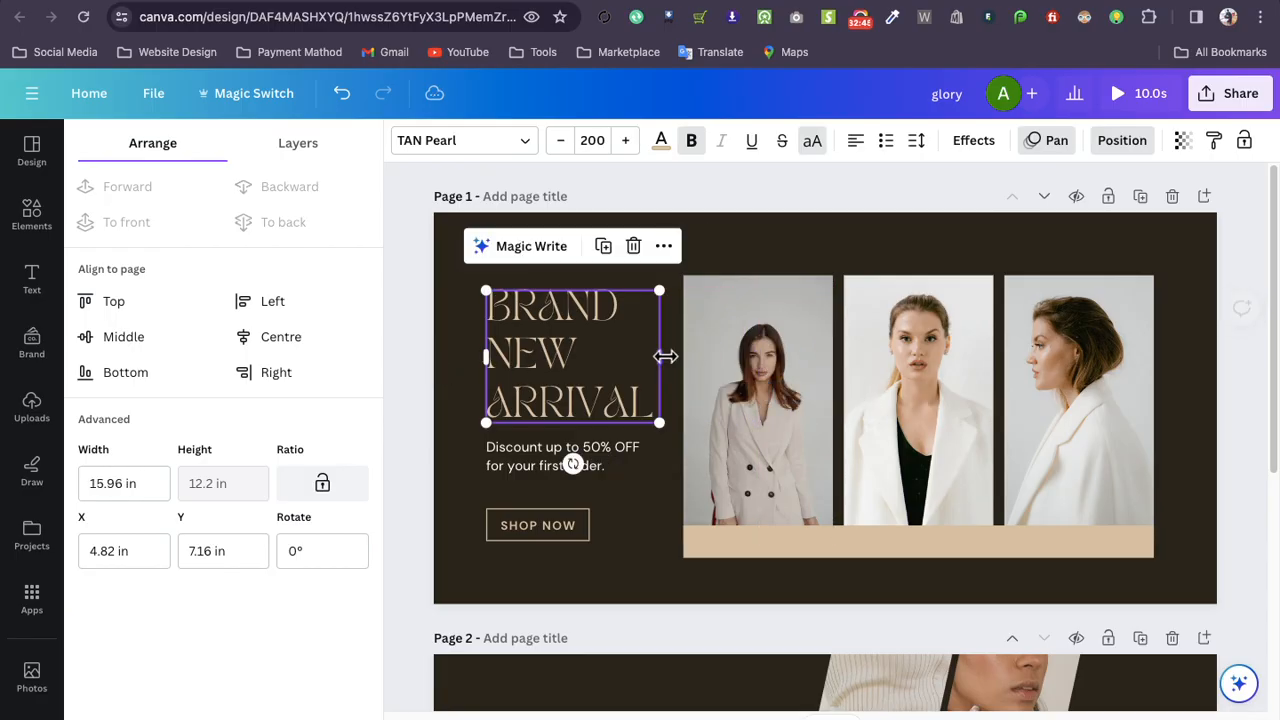
Try out the transparency setting on the "BRAND NEW ARRIVAL" heading and deselect the text
left_click(1180, 142)
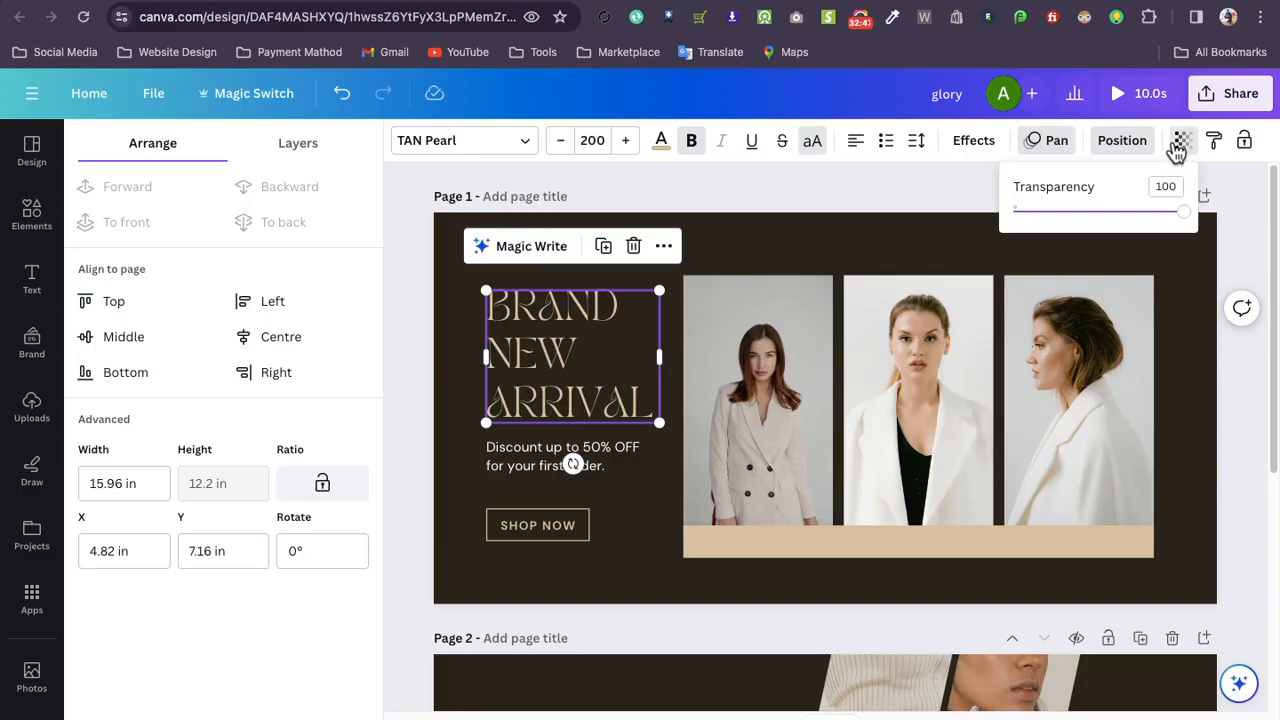
left_click_drag(1185, 212, 1223, 240)
left_click(838, 255)
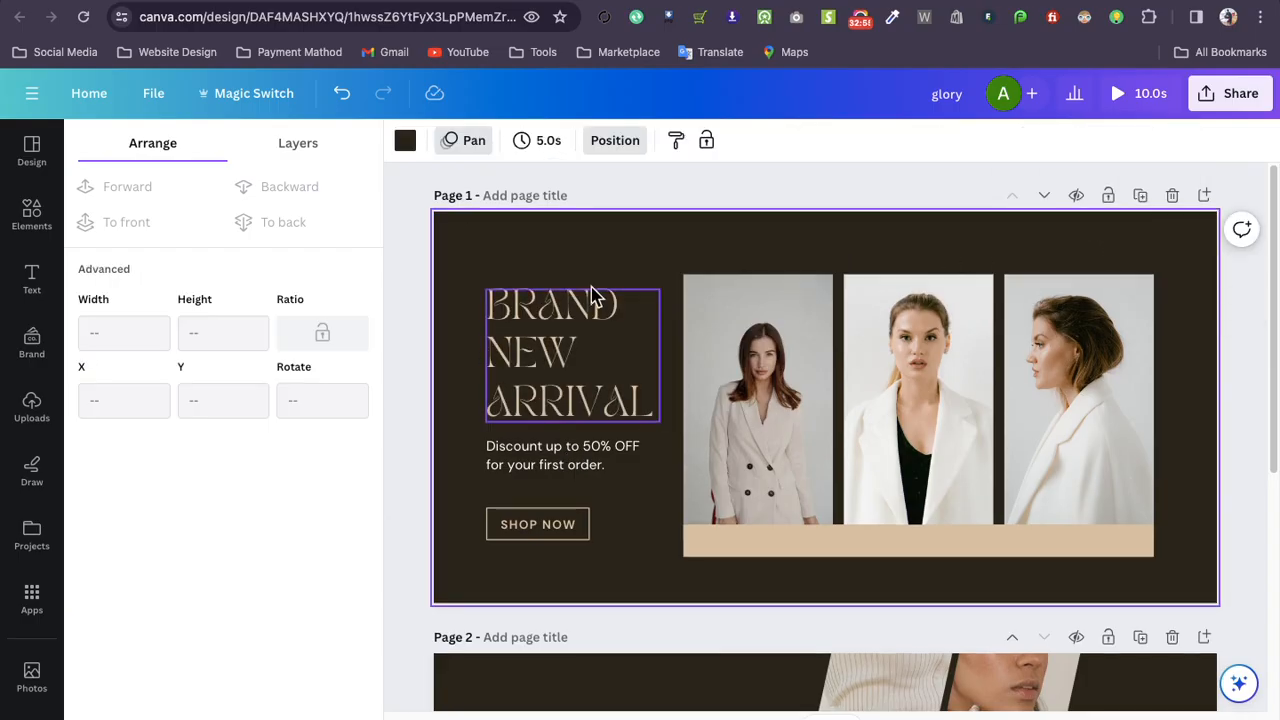
Change the background of page 2 to white from the document colours
scroll(592, 300, "down", 3)
scroll(603, 318, "down", 3)
left_click(494, 300)
left_click(405, 148)
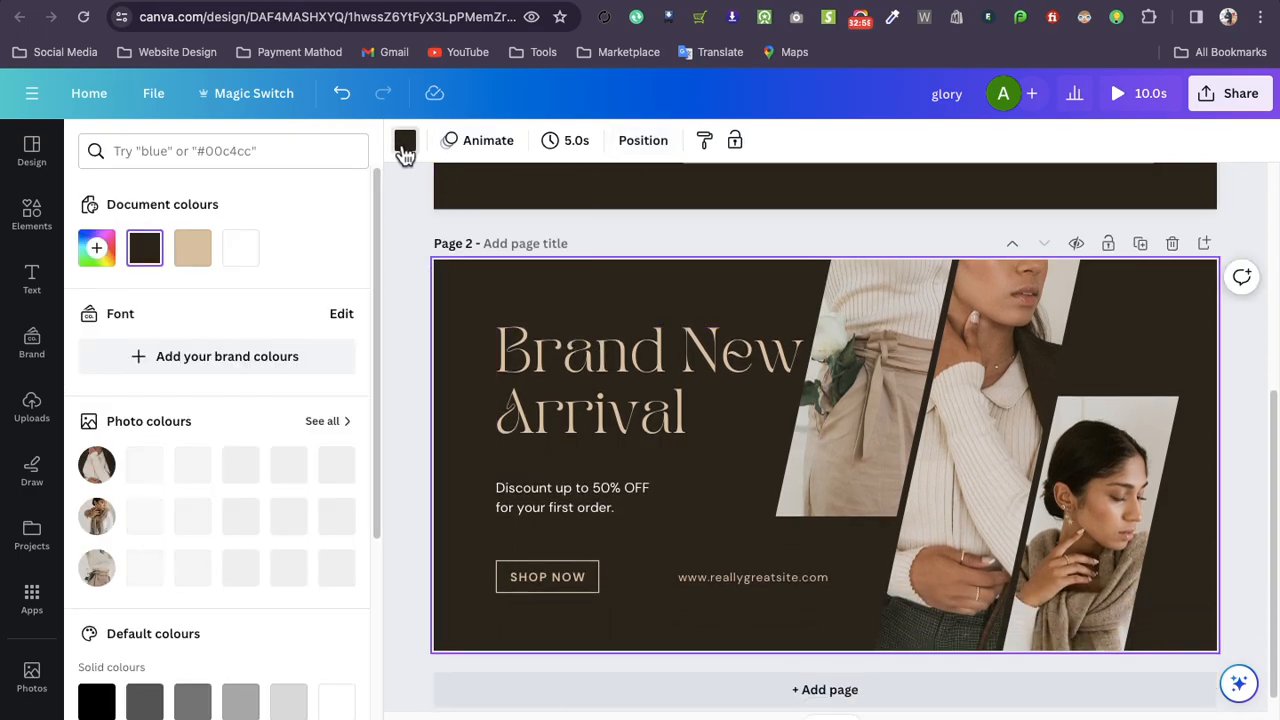
left_click(244, 254)
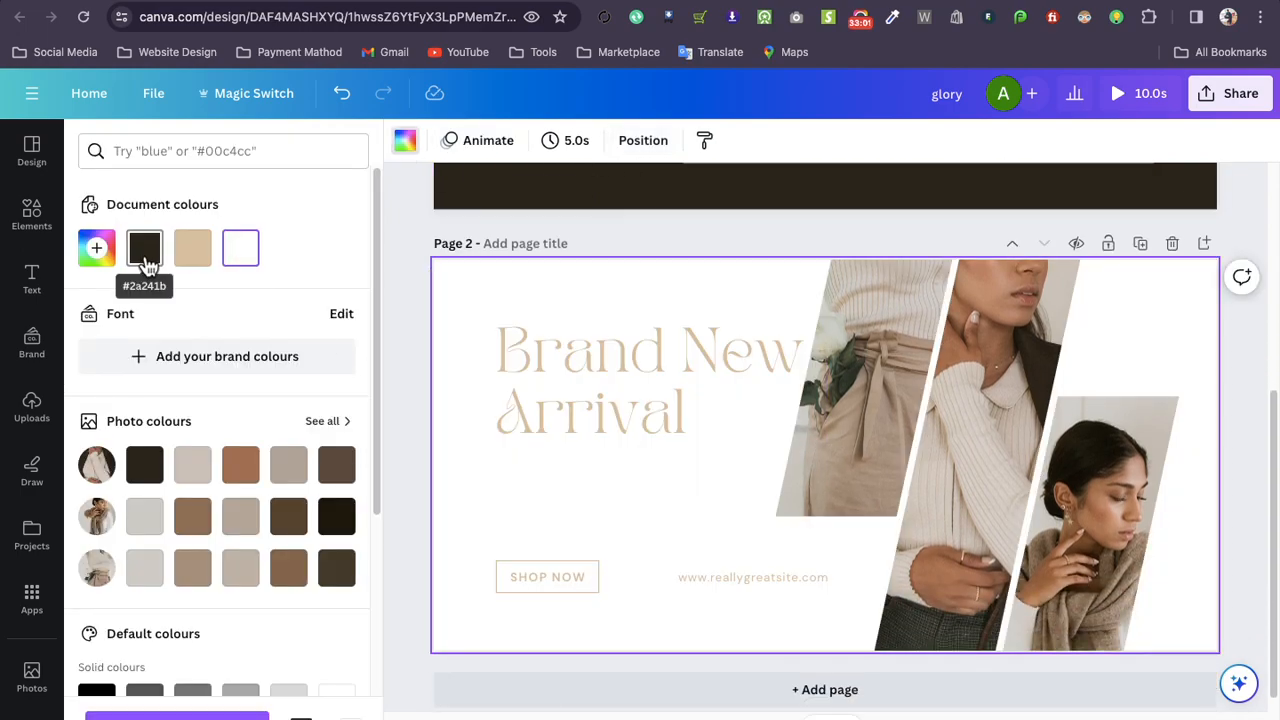
left_click(417, 303)
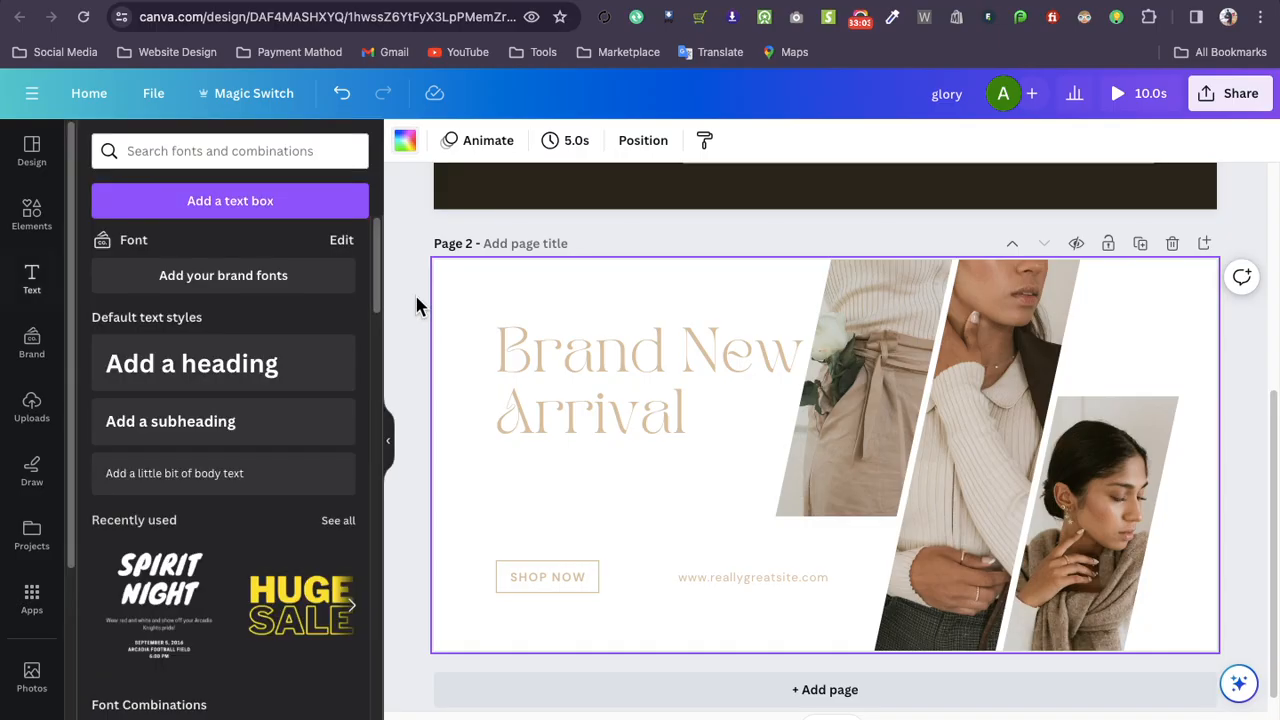
Delete the heading, discount text, website address and SHOP NOW button from page 2, leaving only the photos
left_click_drag(630, 368, 587, 373)
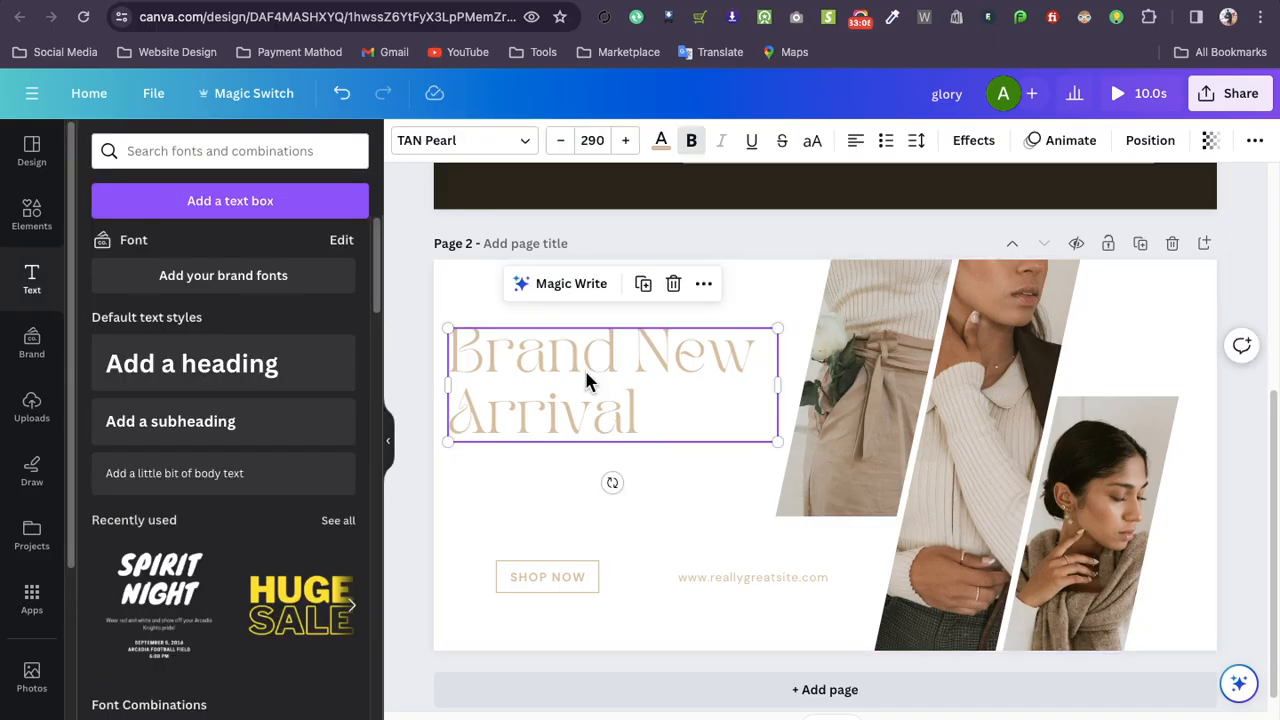
key("Delete")
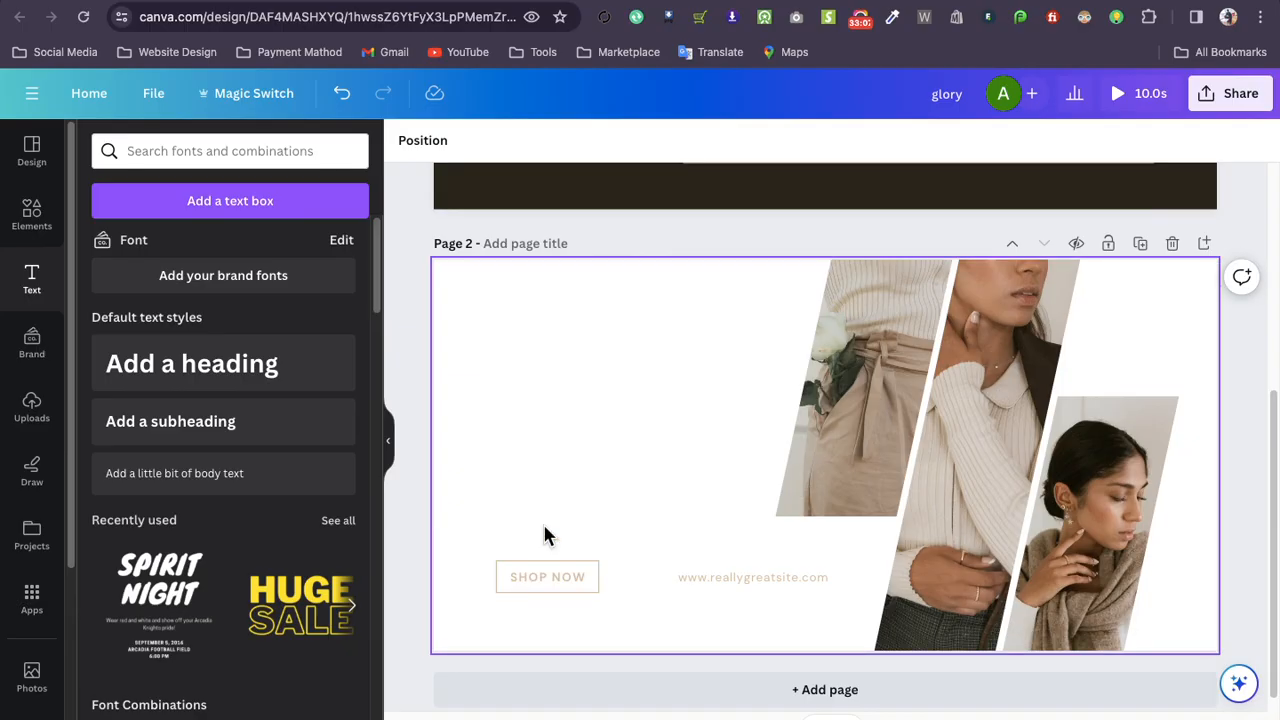
left_click(556, 498)
key("Delete")
left_click(700, 578)
key("Delete")
left_click_drag(483, 542, 581, 604)
key("Delete")
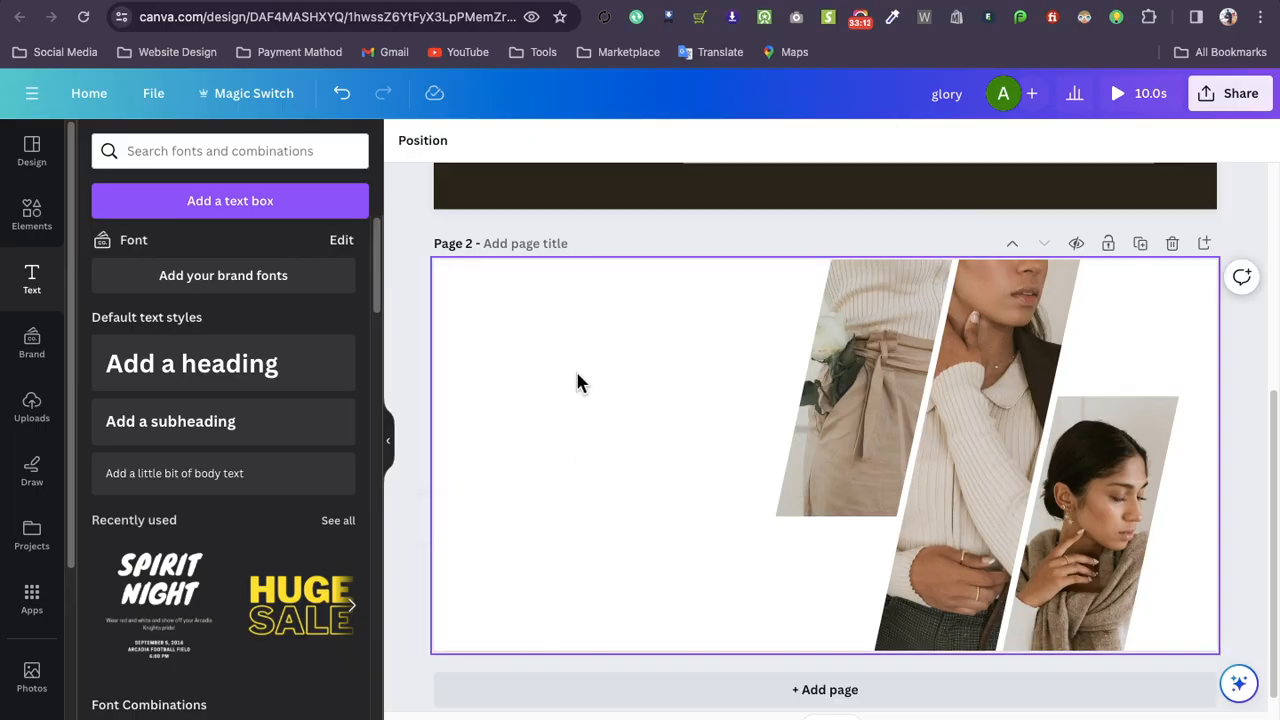
Search the stock photos for "black background" and add the plain black photo to page 2
left_click(477, 377)
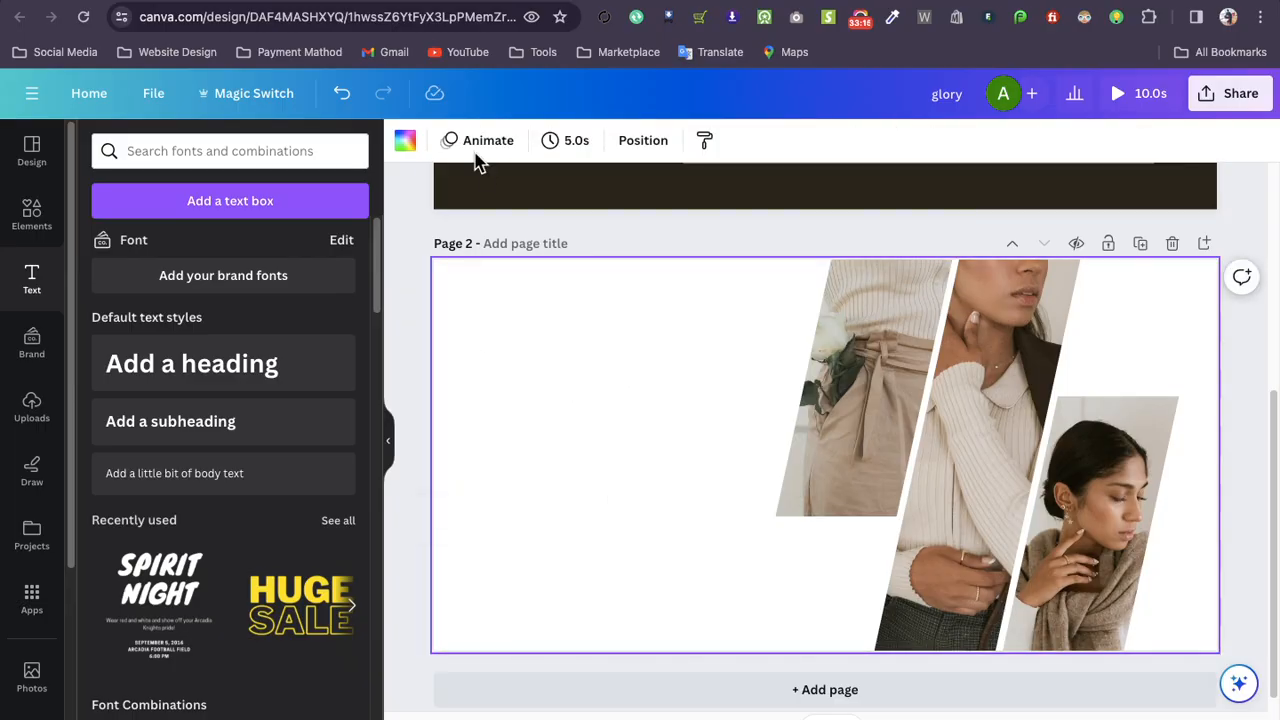
left_click(411, 141)
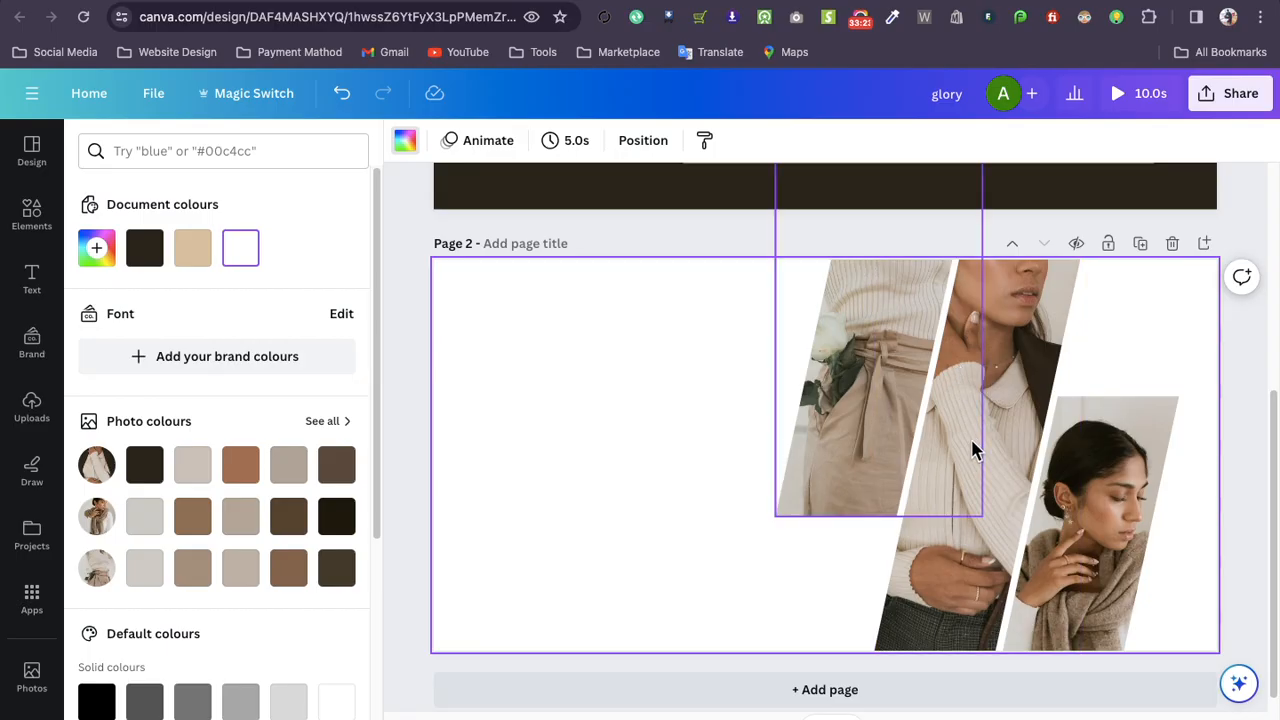
scroll(200, 520, "down", 4)
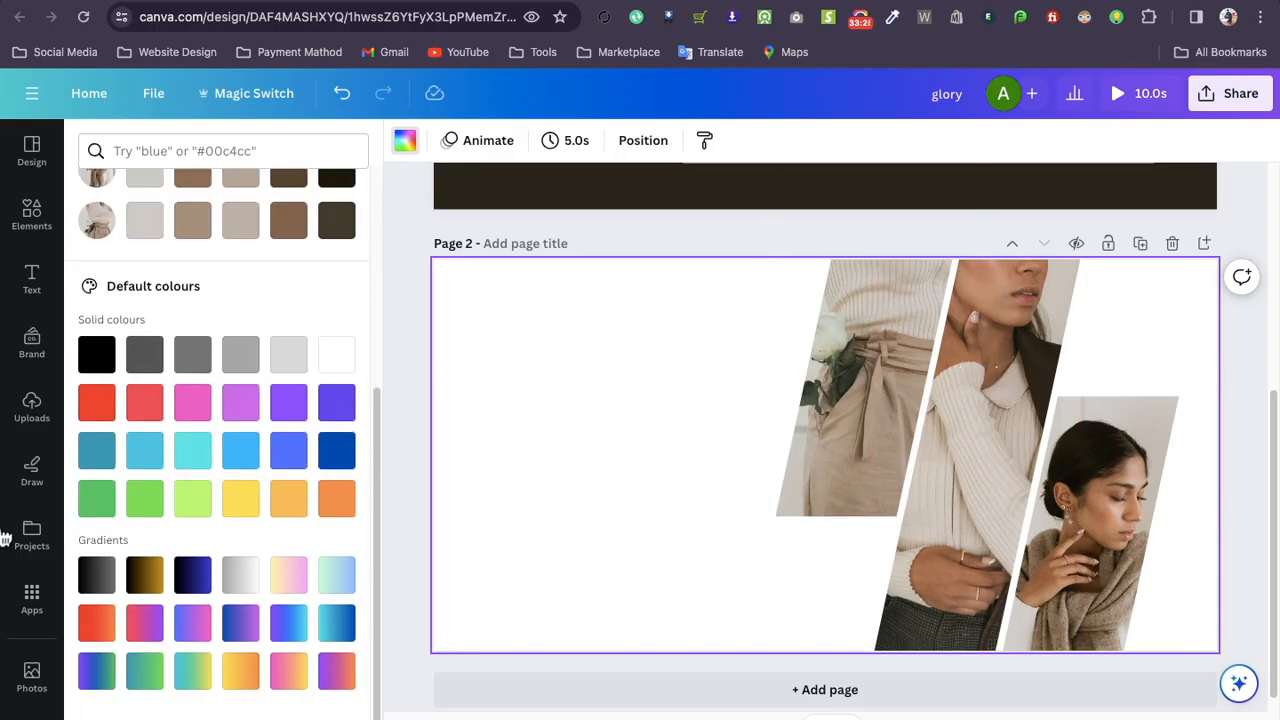
left_click(31, 680)
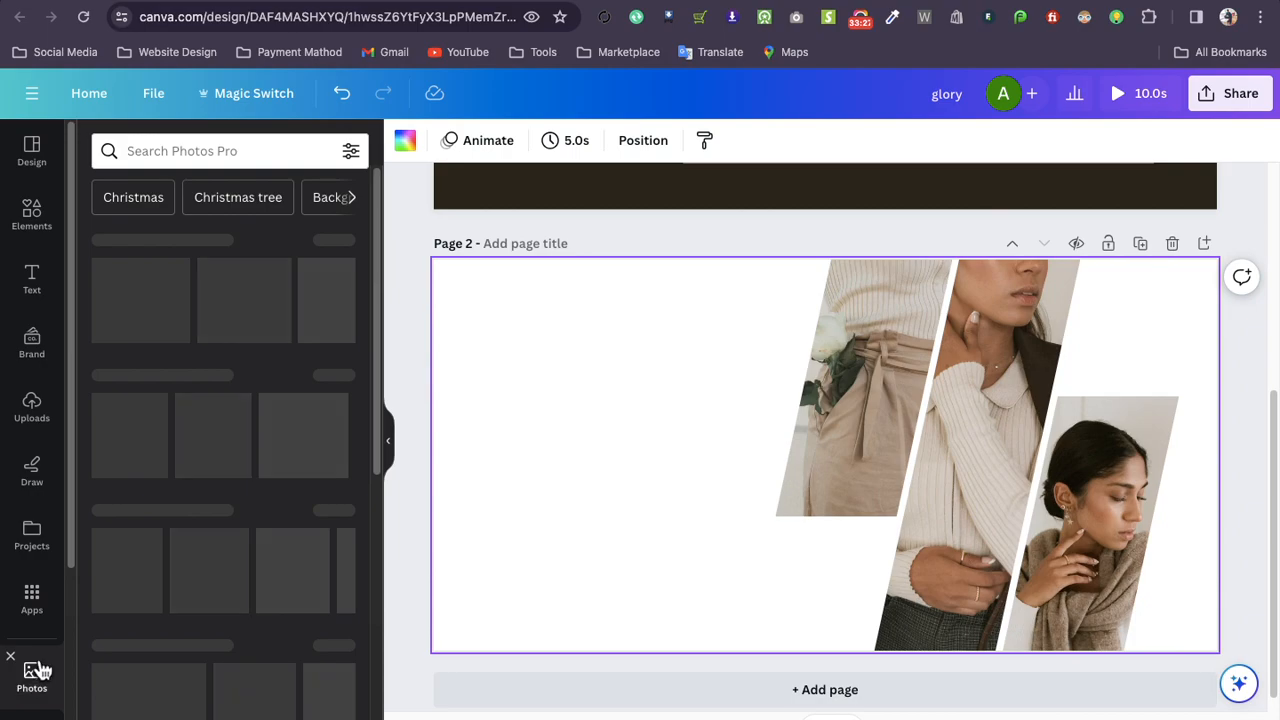
left_click(172, 150)
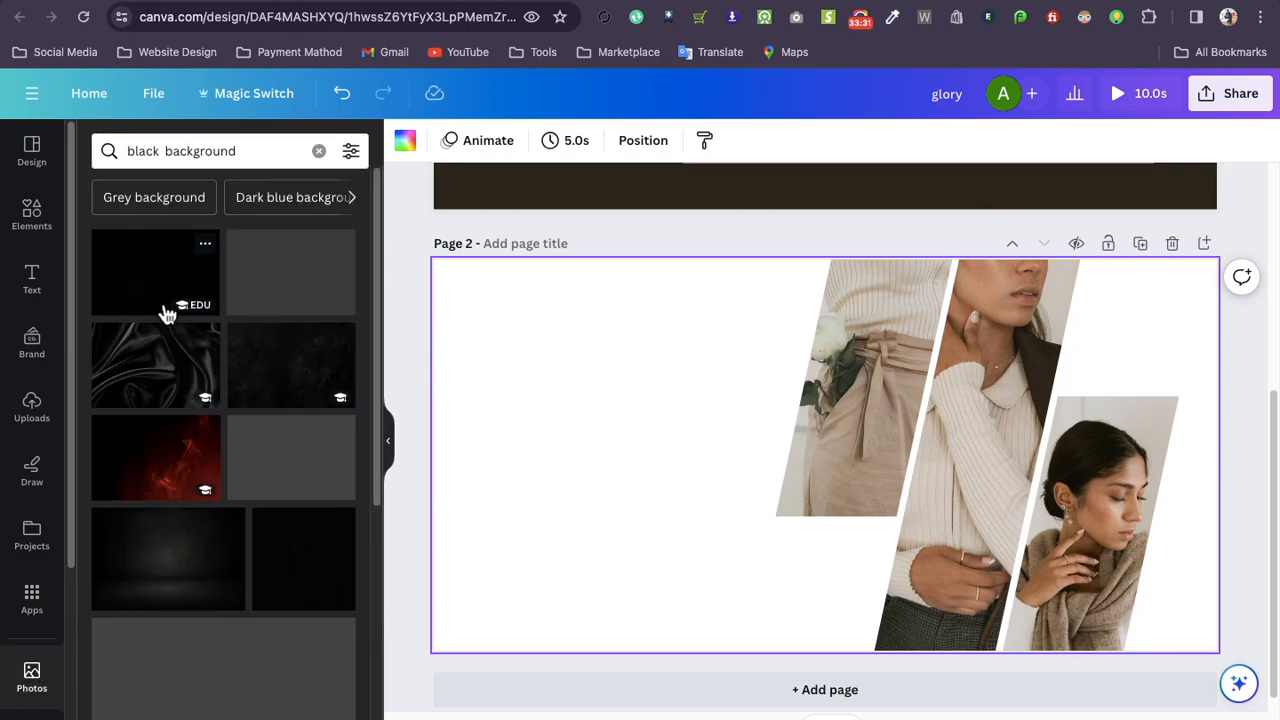
left_click(180, 286)
Enlarge the black photo to cover all of page 2 and make it semi-transparent as an overlay
left_click_drag(668, 390, 574, 354)
left_click_drag(903, 557, 1273, 708)
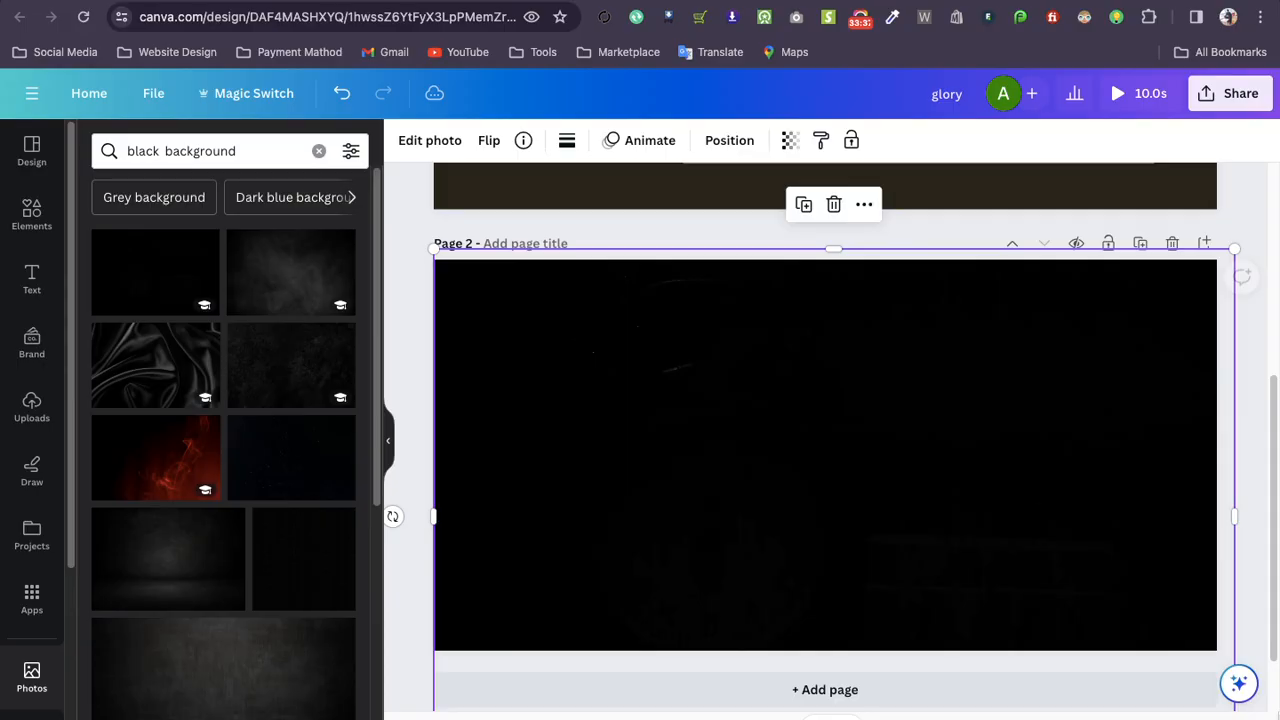
left_click(789, 141)
left_click_drag(782, 218, 674, 214)
left_click(414, 347)
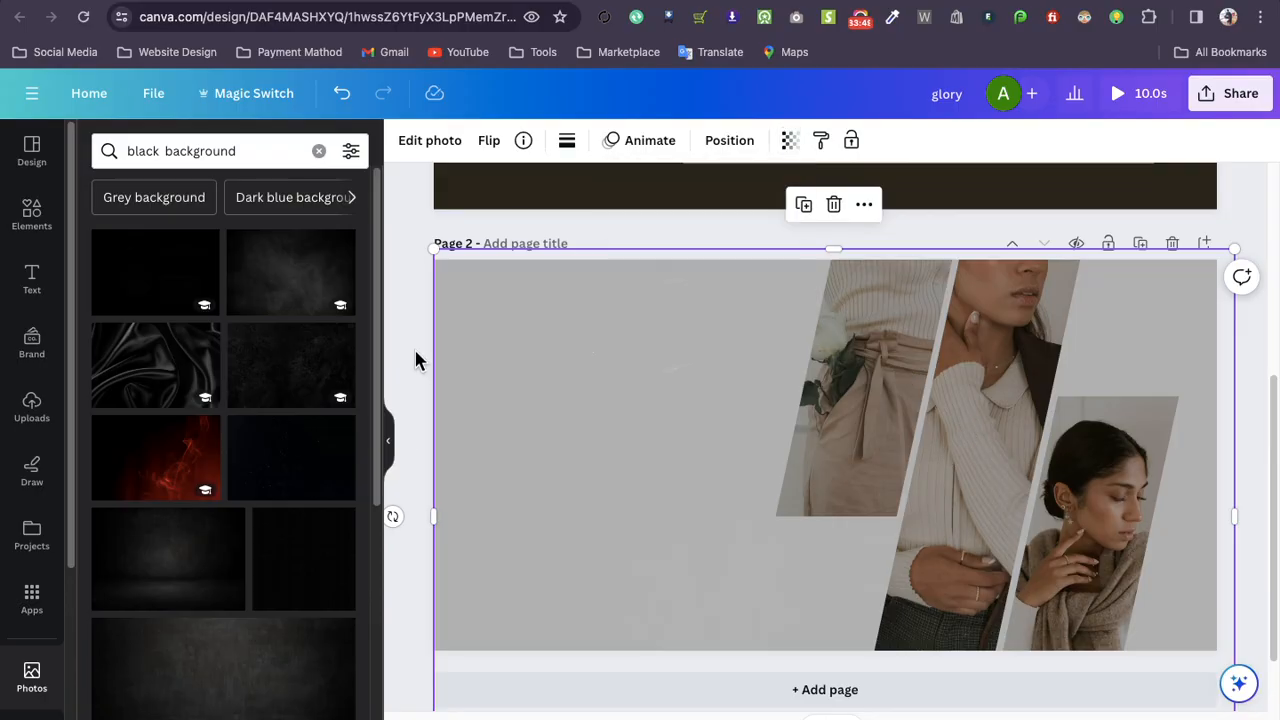
Slide the semi-transparent black overlay down page 2 and delete it
left_click(414, 347)
left_click_drag(658, 370, 658, 716)
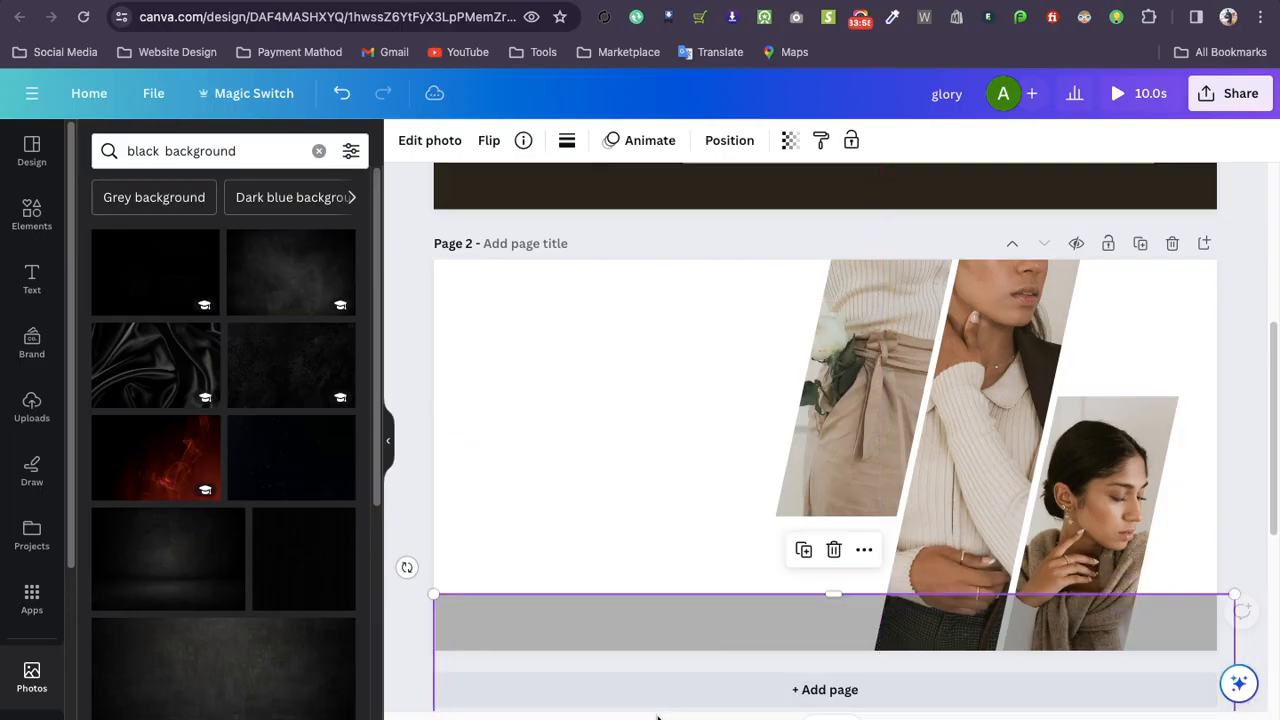
left_click_drag(614, 617, 617, 617)
key("Delete")
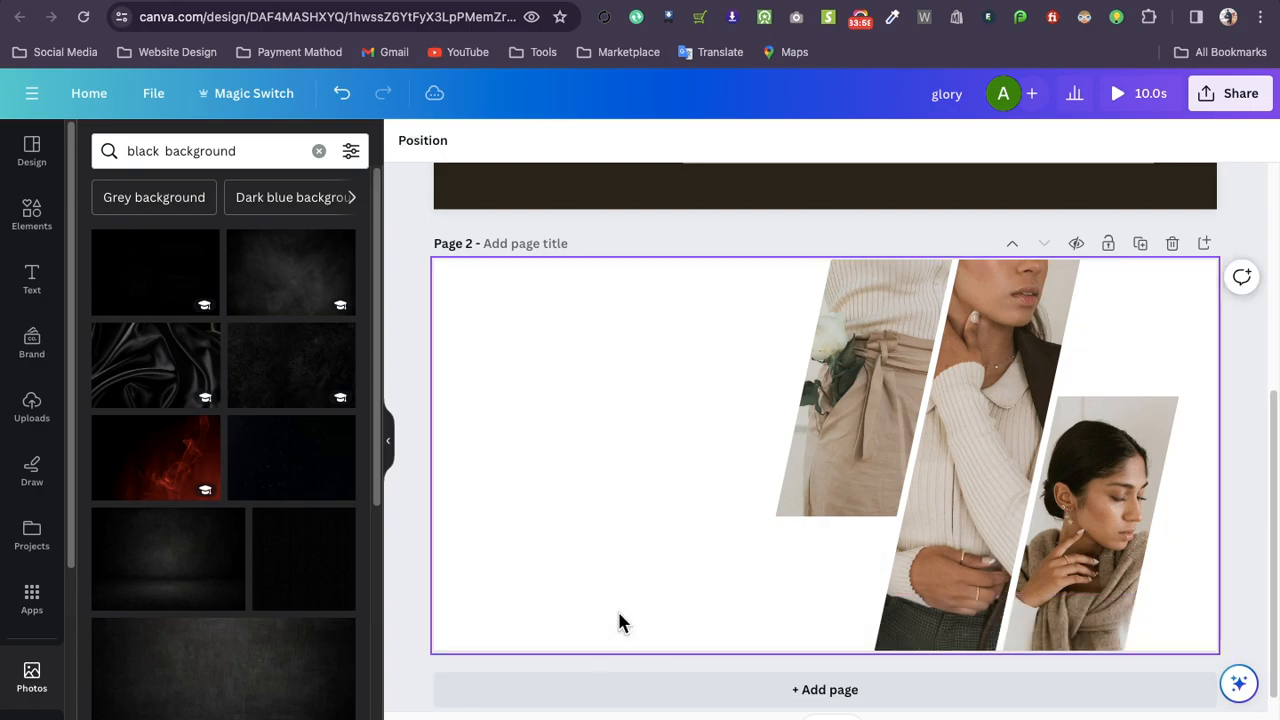
Lock the BRAND NEW ARRIVAL heading on page 1
scroll(619, 595, "up", 5)
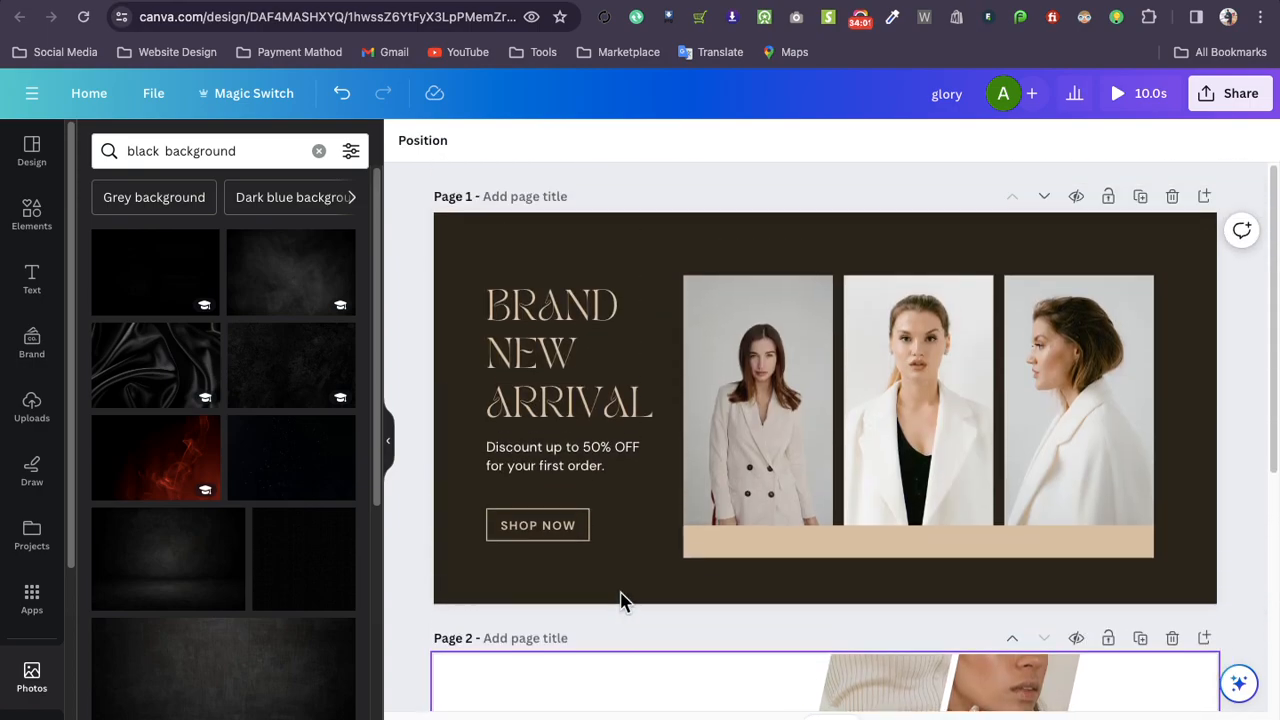
scroll(34, 276, "down", 3)
scroll(33, 275, "up", 3)
left_click(34, 287)
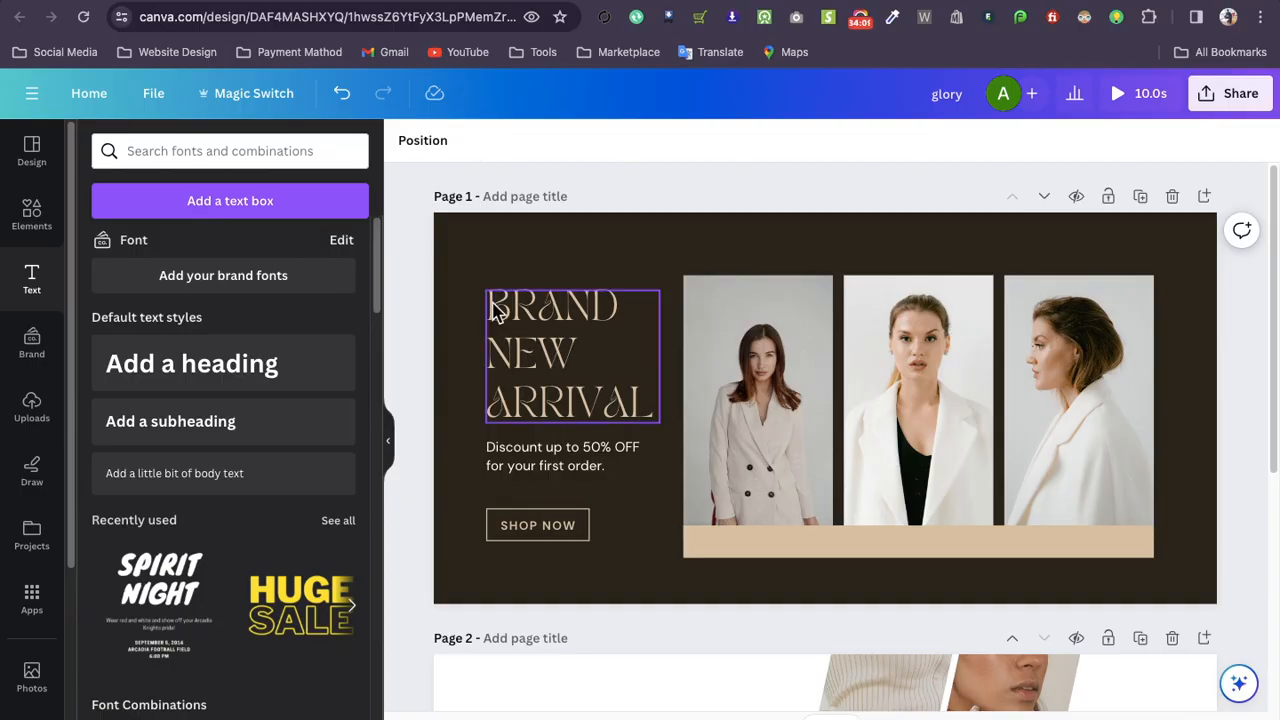
left_click(522, 325)
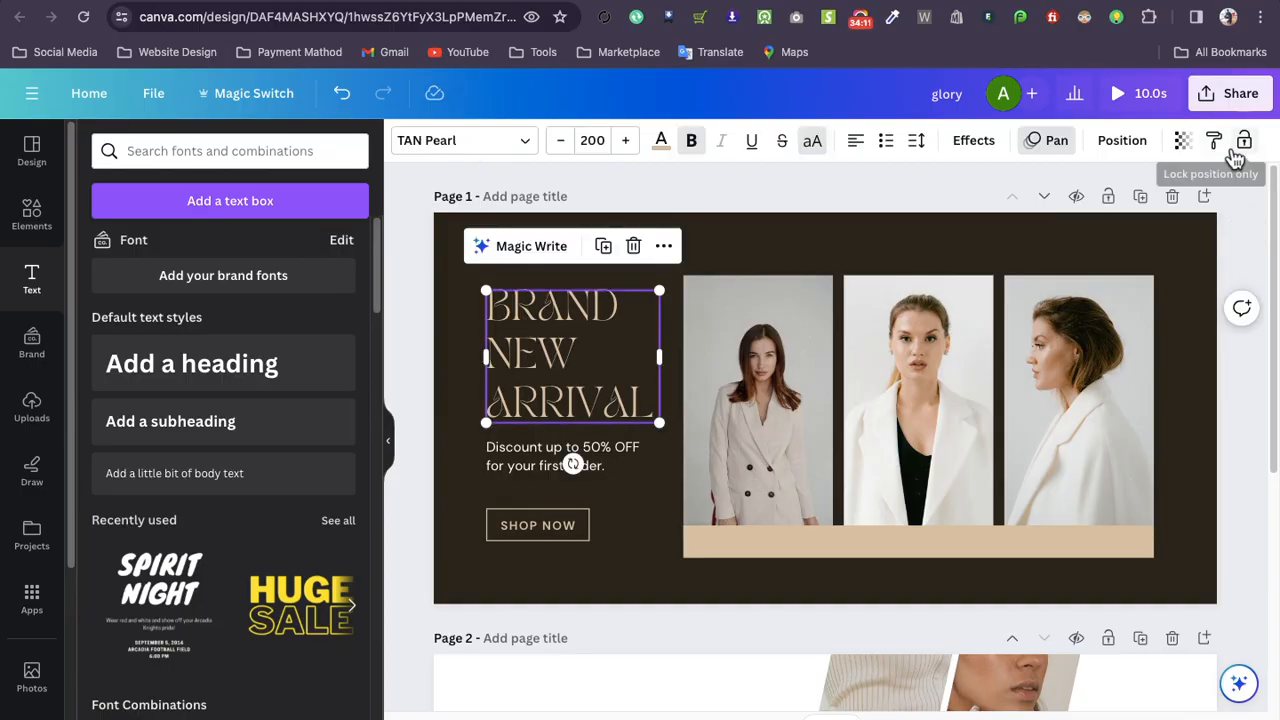
left_click(742, 256)
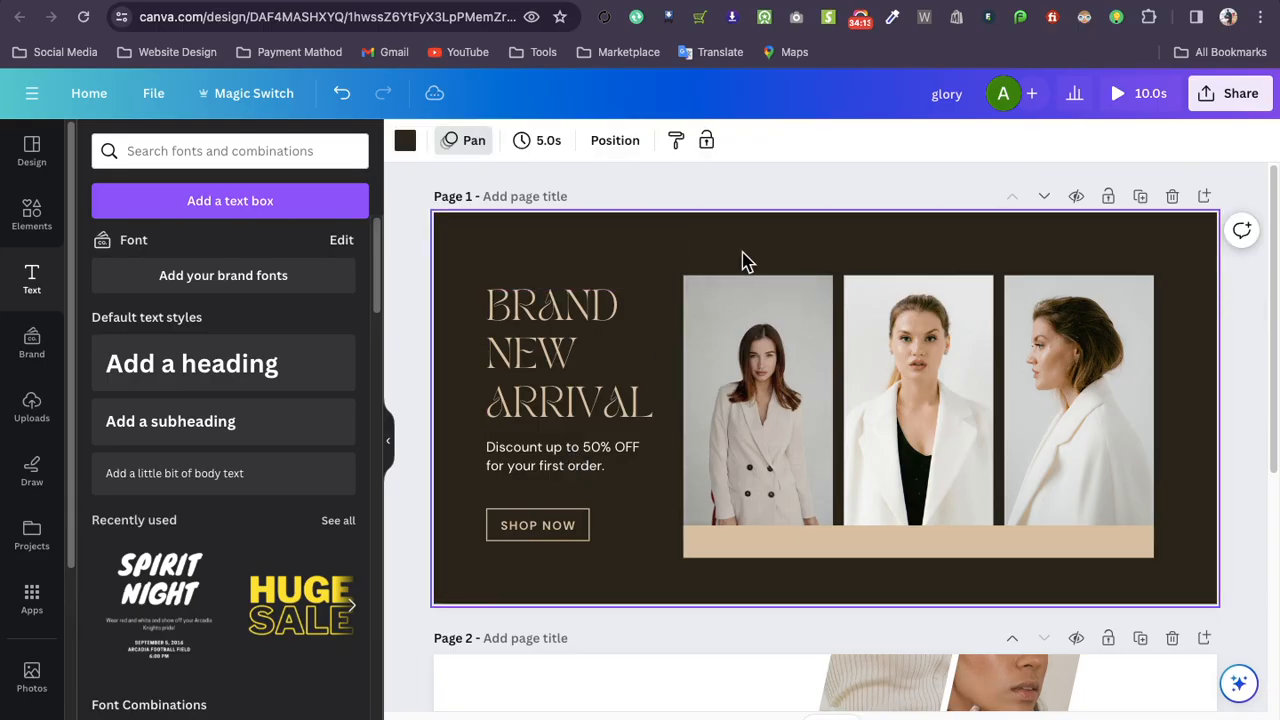
left_click(510, 328)
left_click(1243, 142)
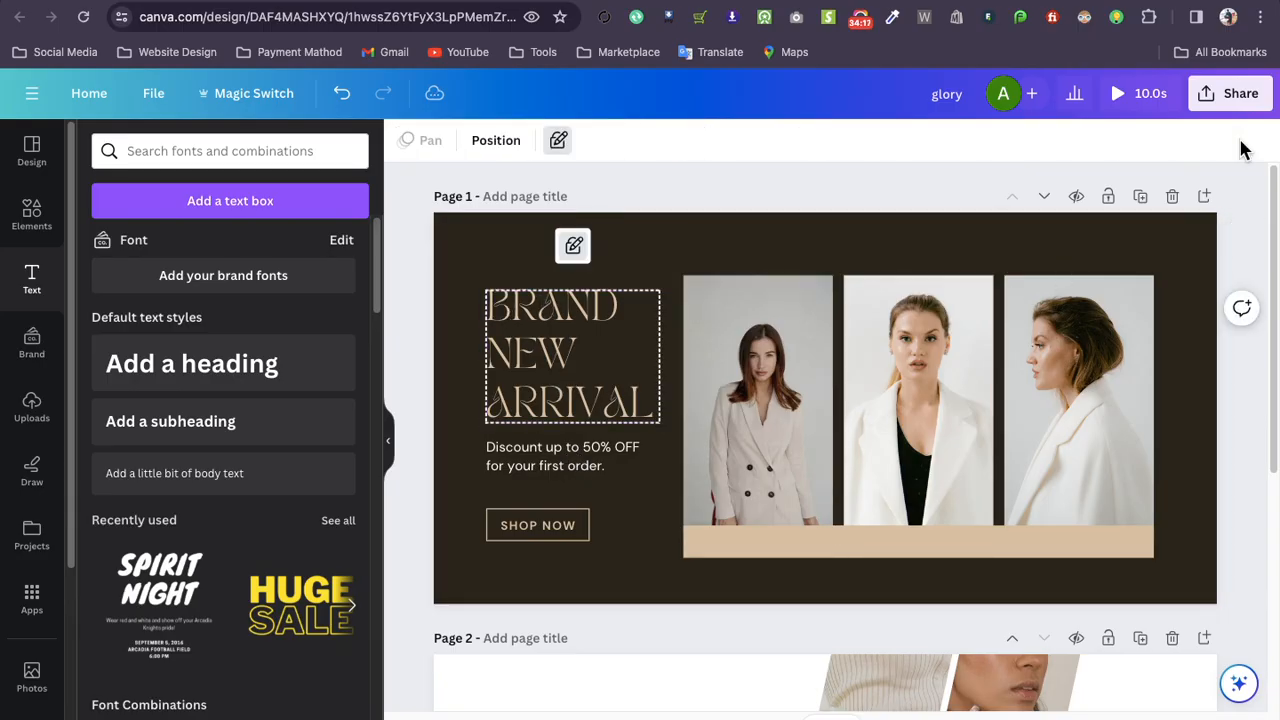
Check the heading's lock by selecting across page 1's heading, discount text and SHOP NOW button together, and then the discount text alone
left_click_drag(466, 338, 590, 542)
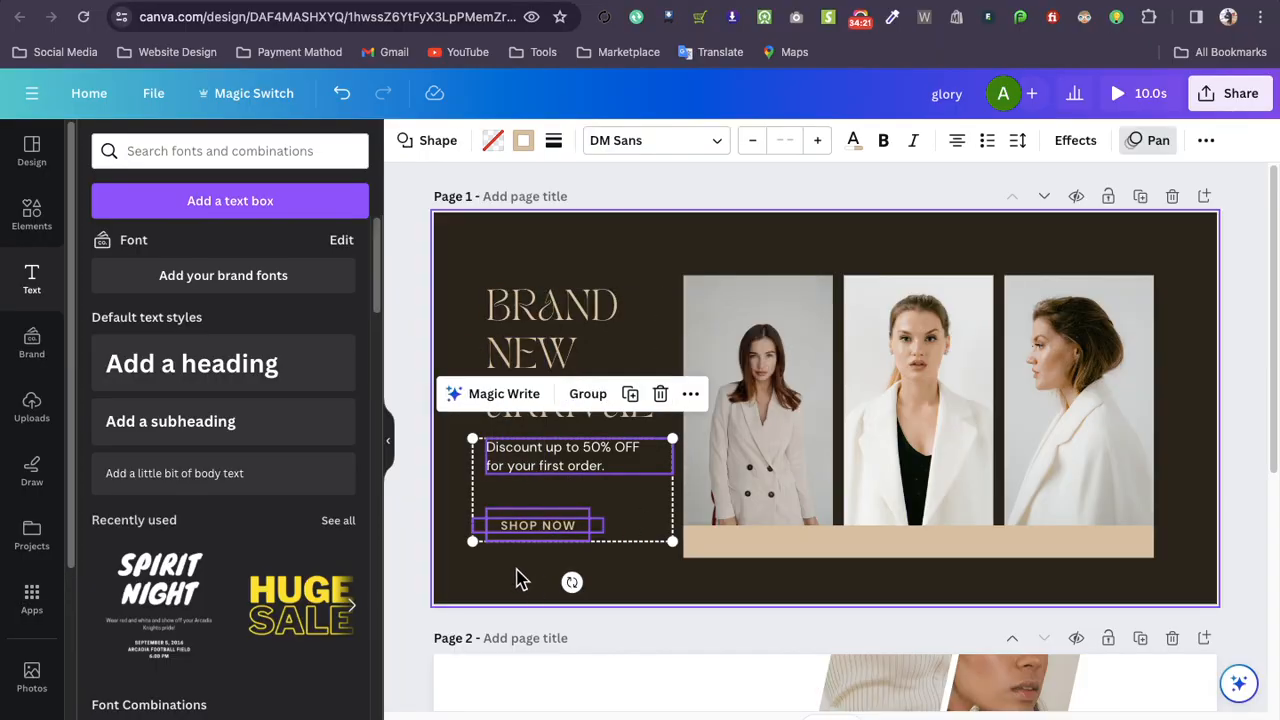
left_click(520, 578)
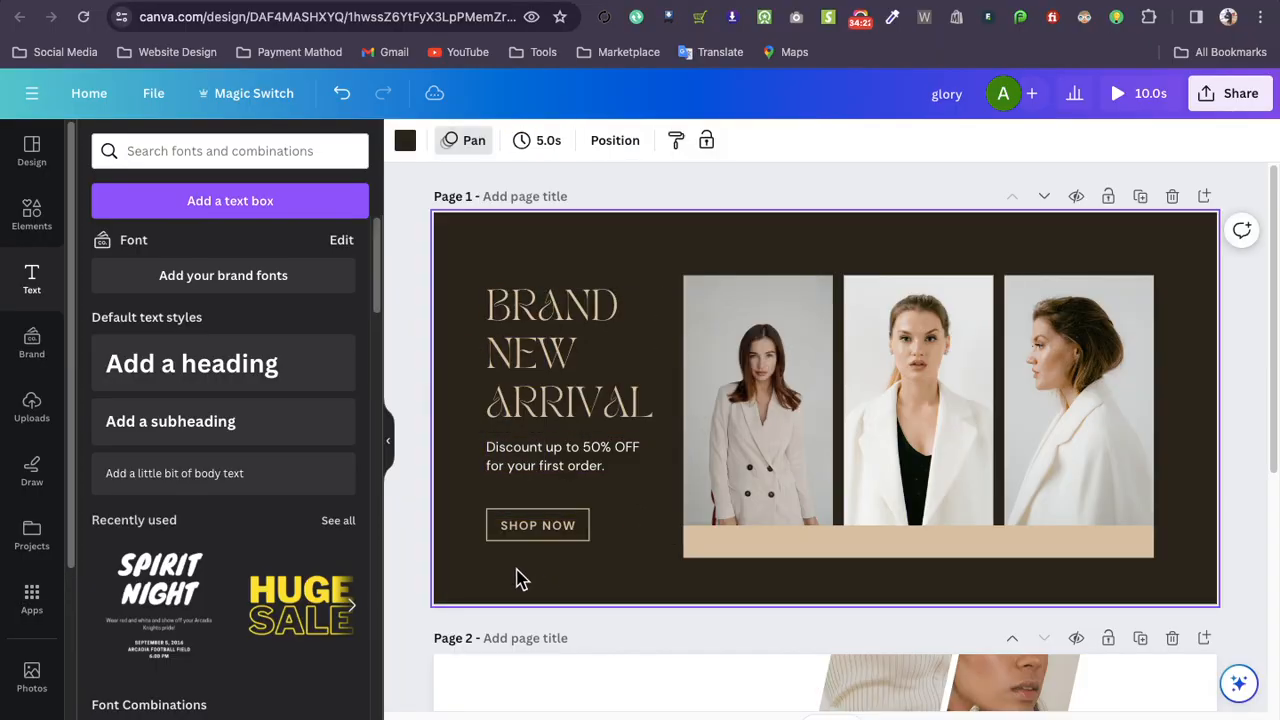
left_click(543, 457)
Fill the beige bar below page 1's photos with the default black-to-gold gradient
left_click(710, 553)
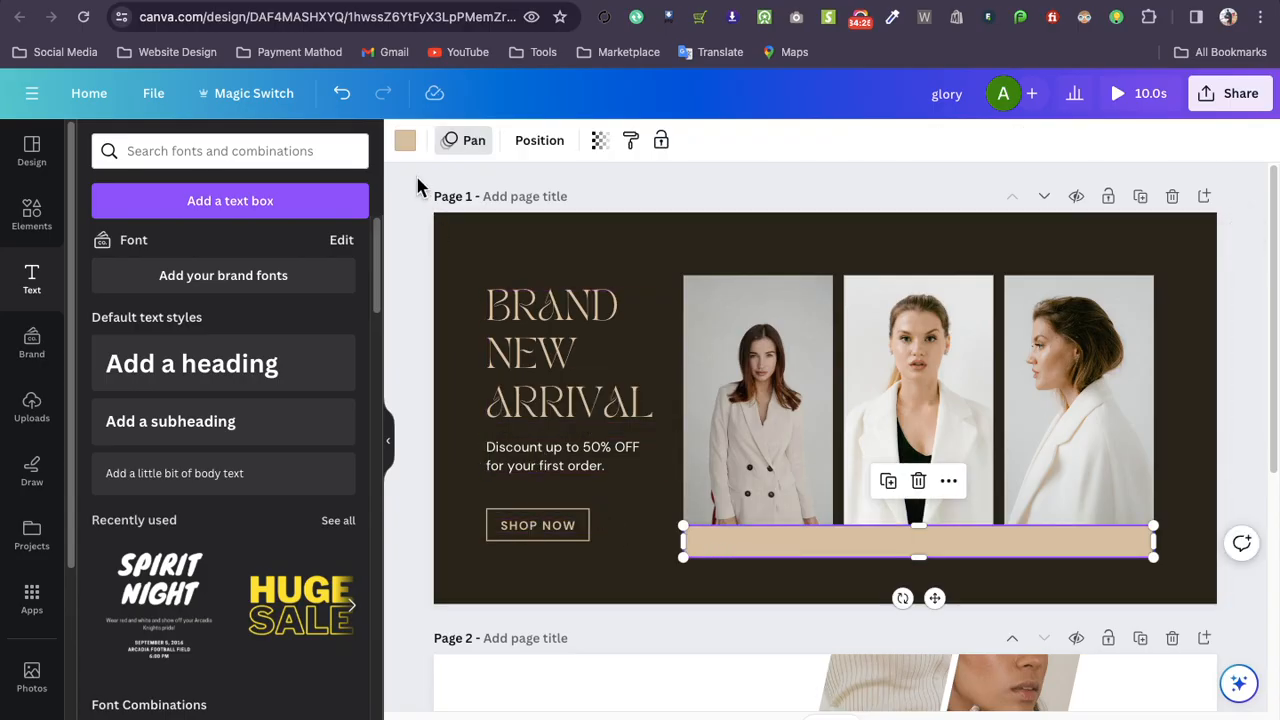
left_click(405, 141)
scroll(114, 534, "down", 5)
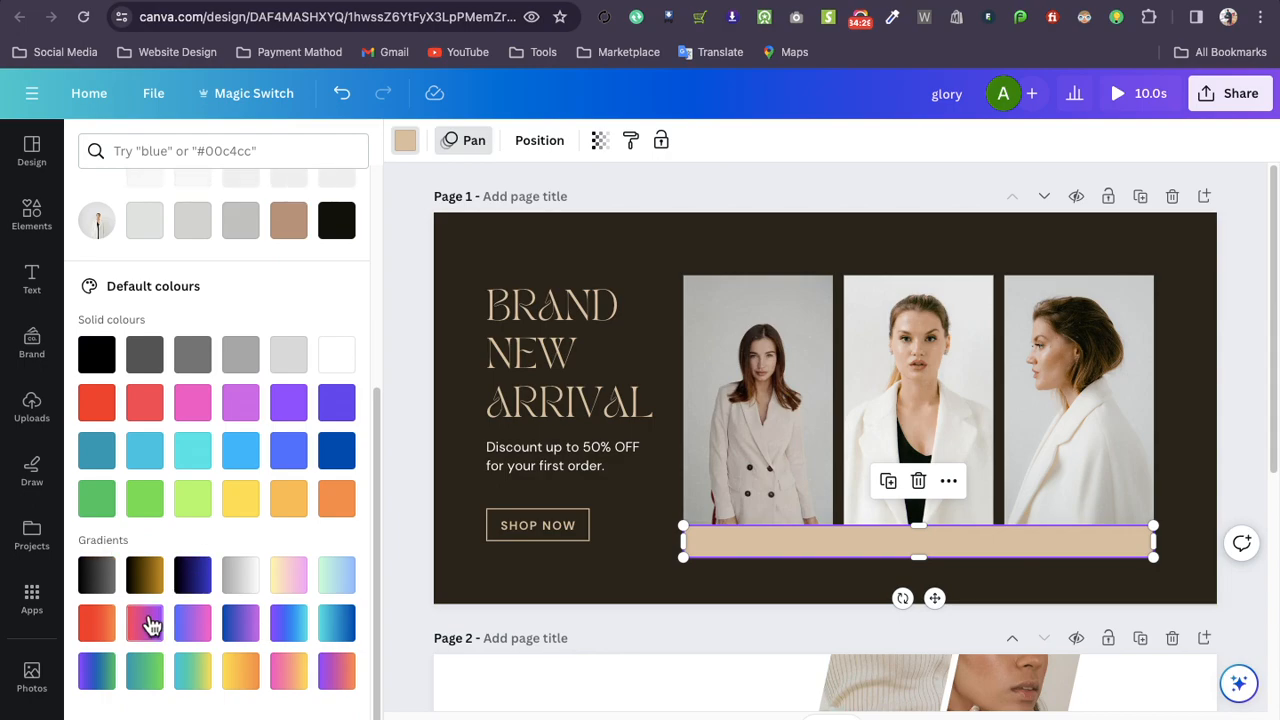
left_click(194, 589)
left_click(145, 580)
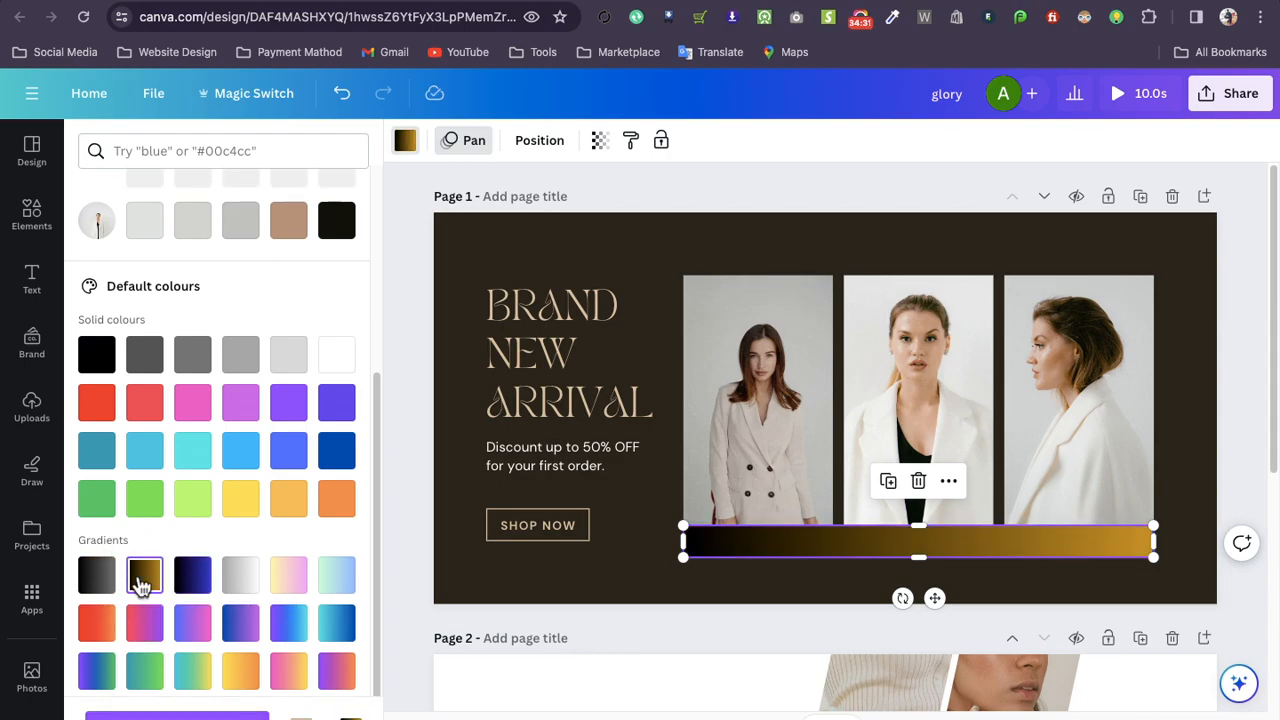
scroll(145, 573, "up", 4)
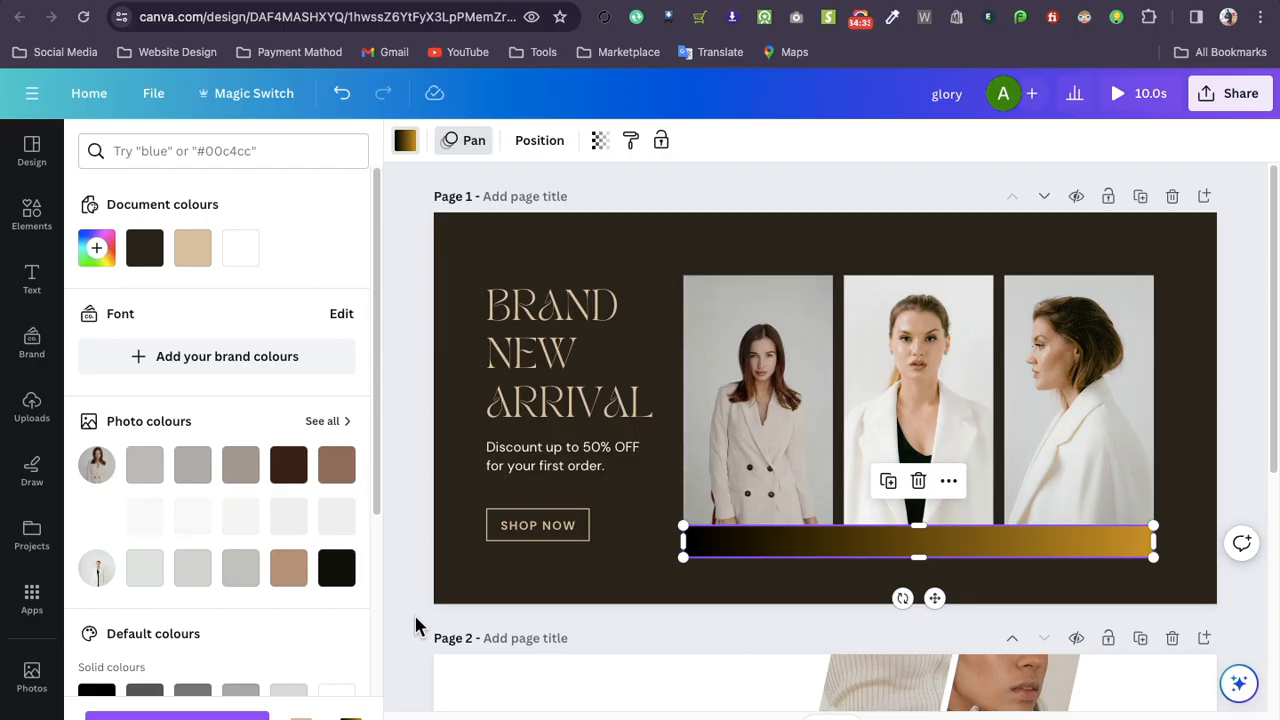
key("Escape")
Add two more gold #C89116 colours to the bar's gradient and move black to second place
left_click(408, 142)
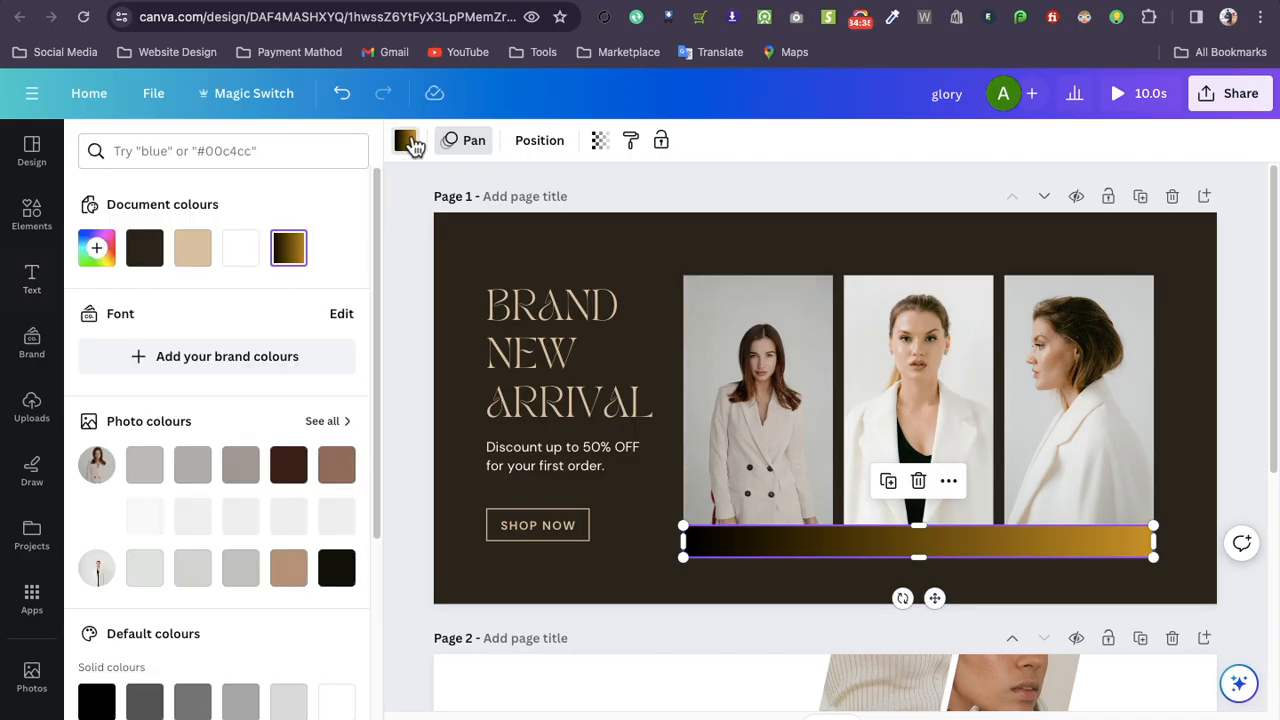
left_click(290, 252)
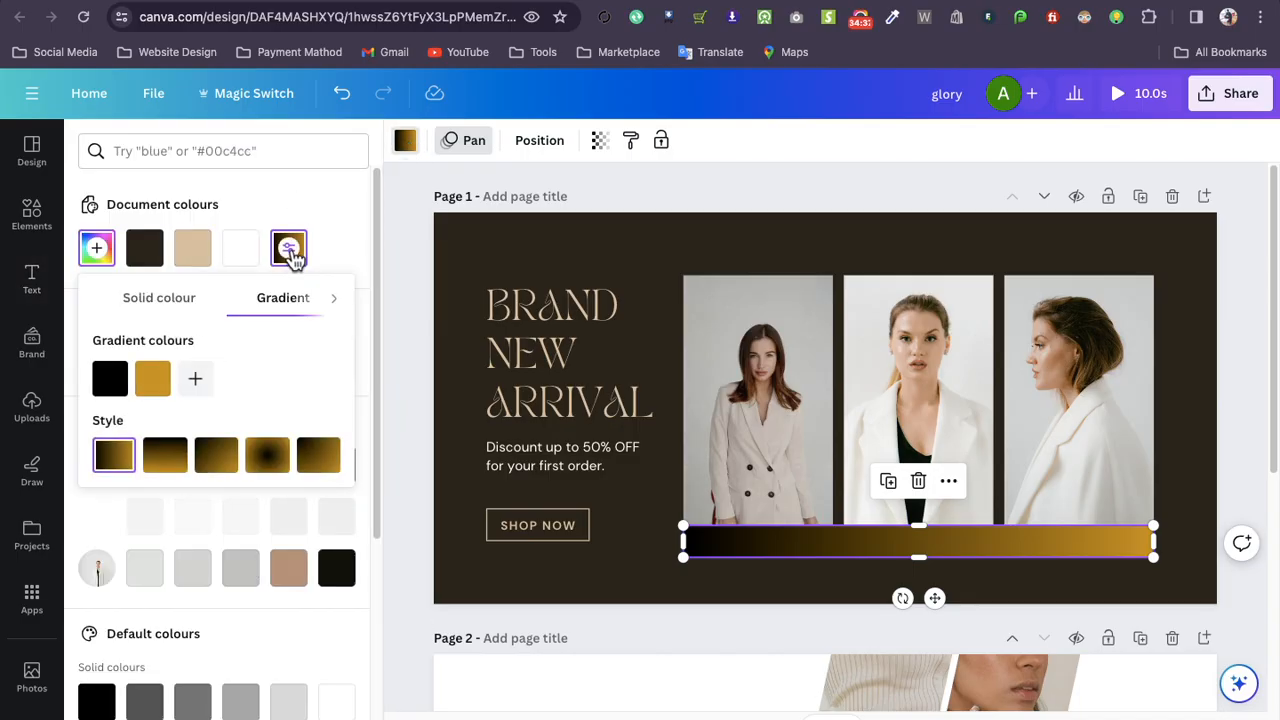
left_click(195, 384)
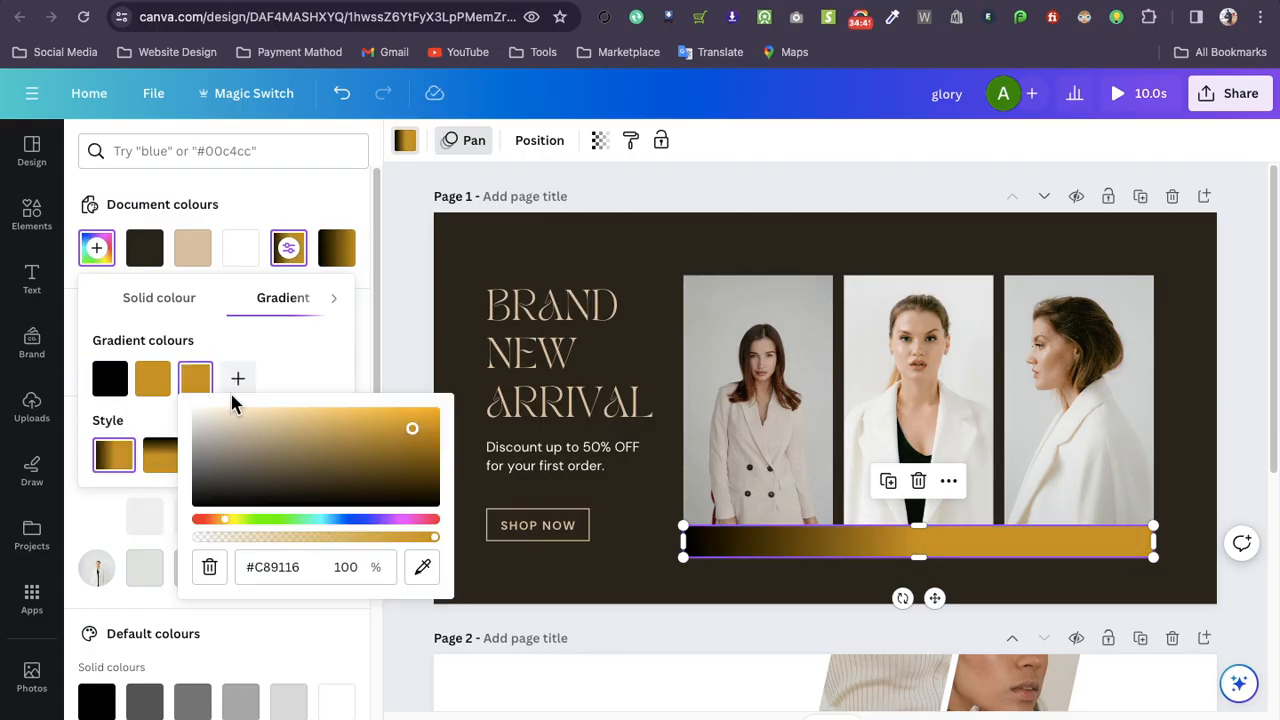
left_click(235, 381)
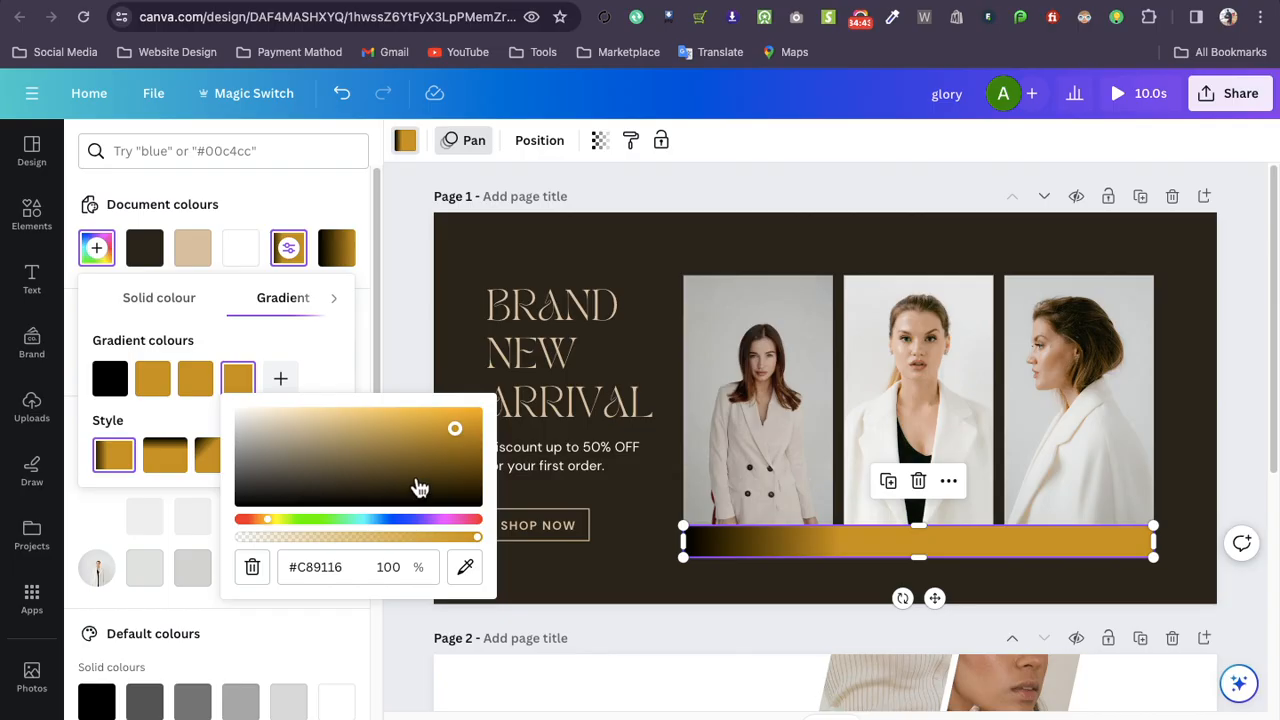
left_click(148, 425)
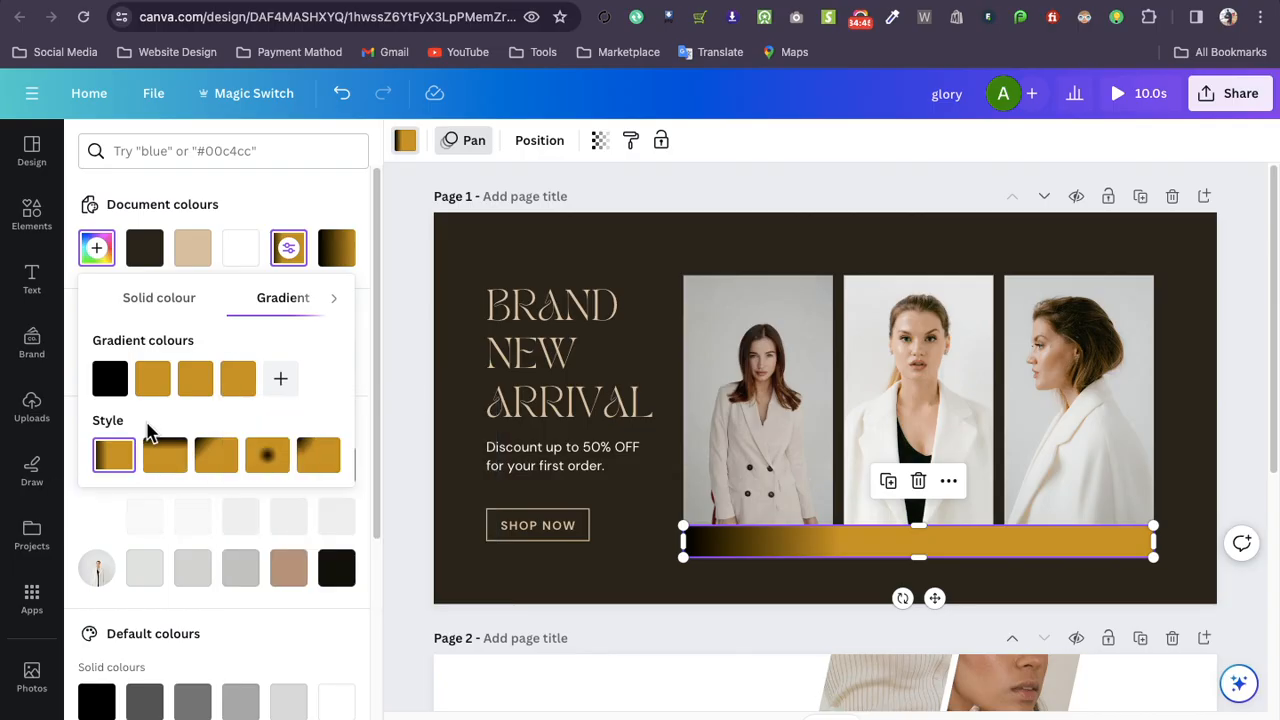
left_click(119, 457)
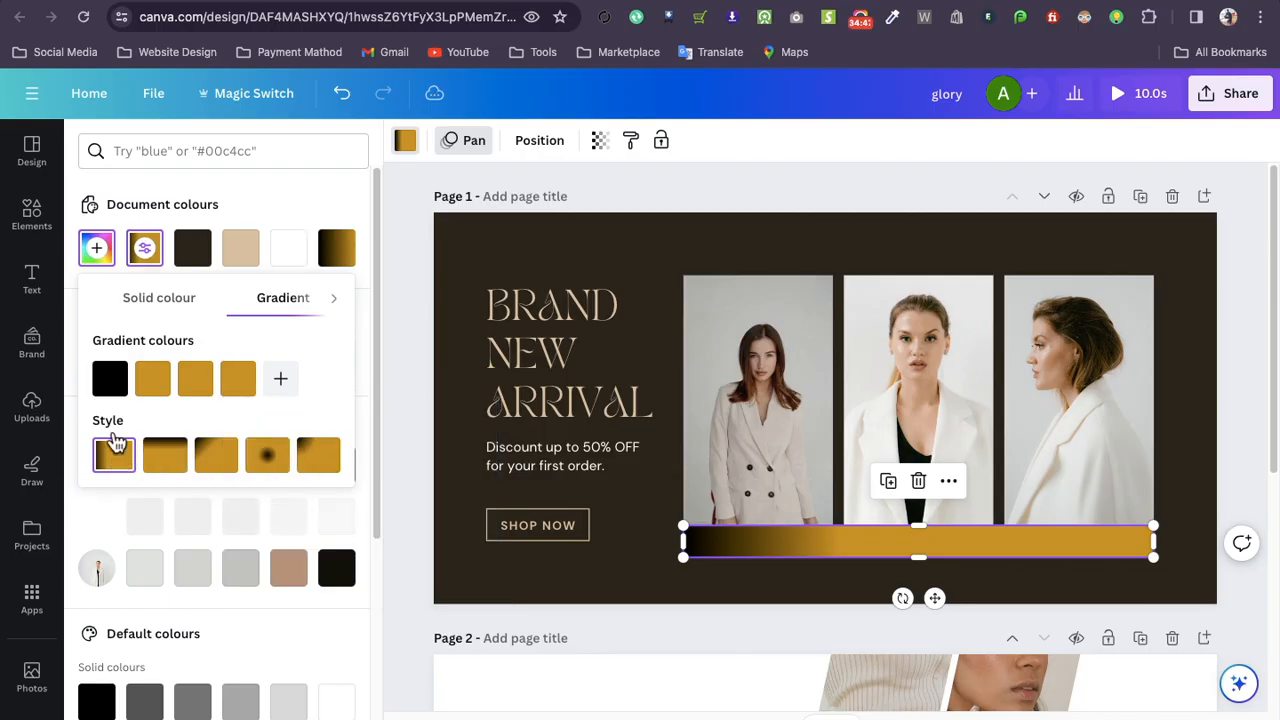
left_click_drag(120, 388, 177, 381)
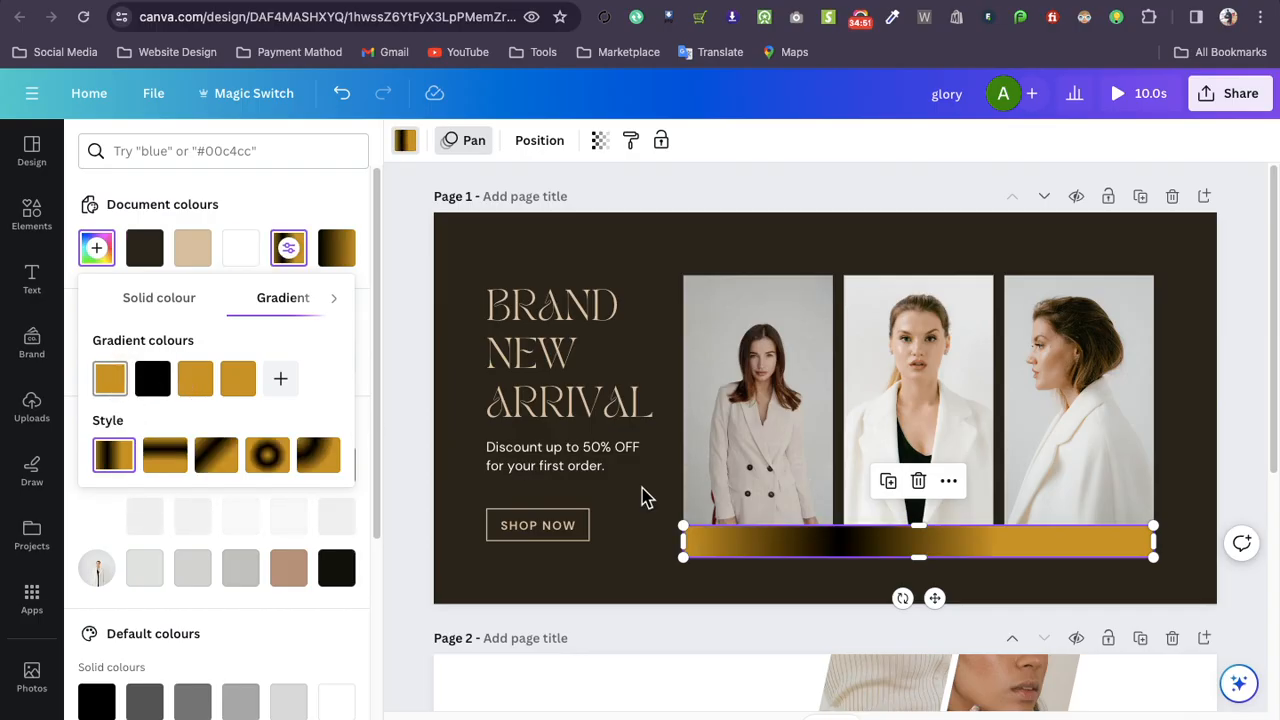
Add a fifth colour to the end of the bar's gradient and make it red #C82616
left_click(278, 382)
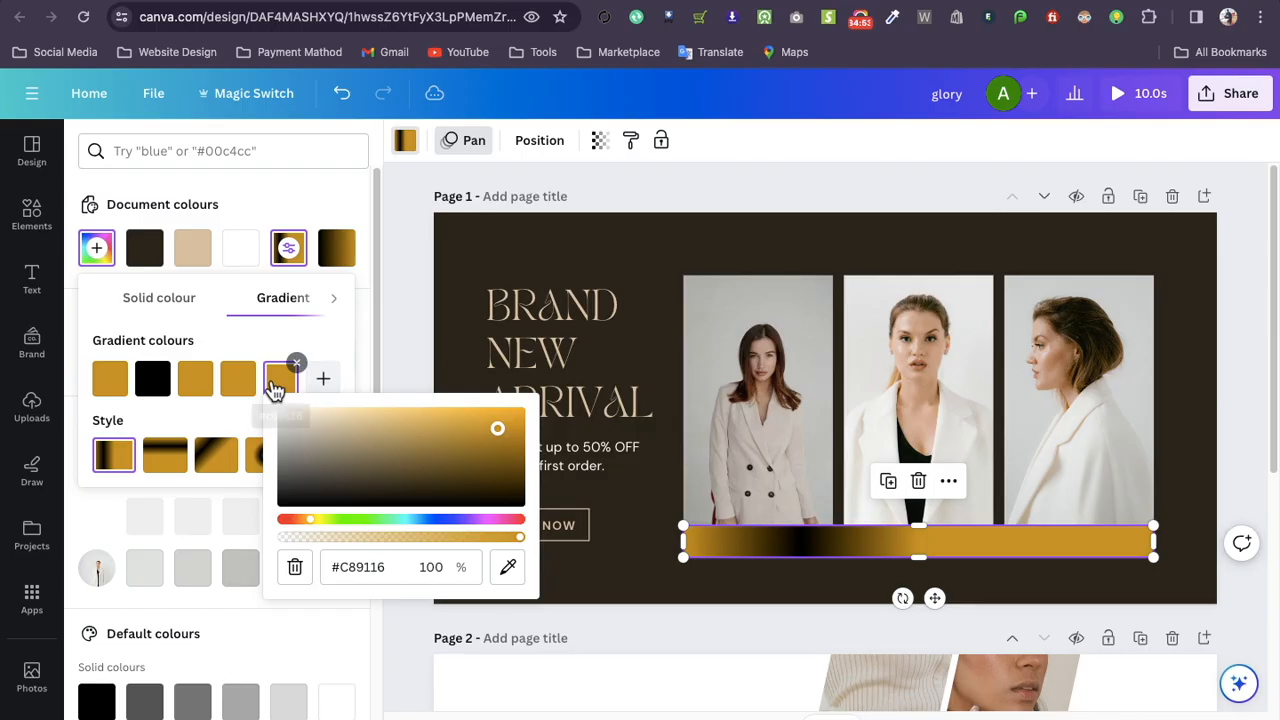
left_click_drag(308, 530, 285, 528)
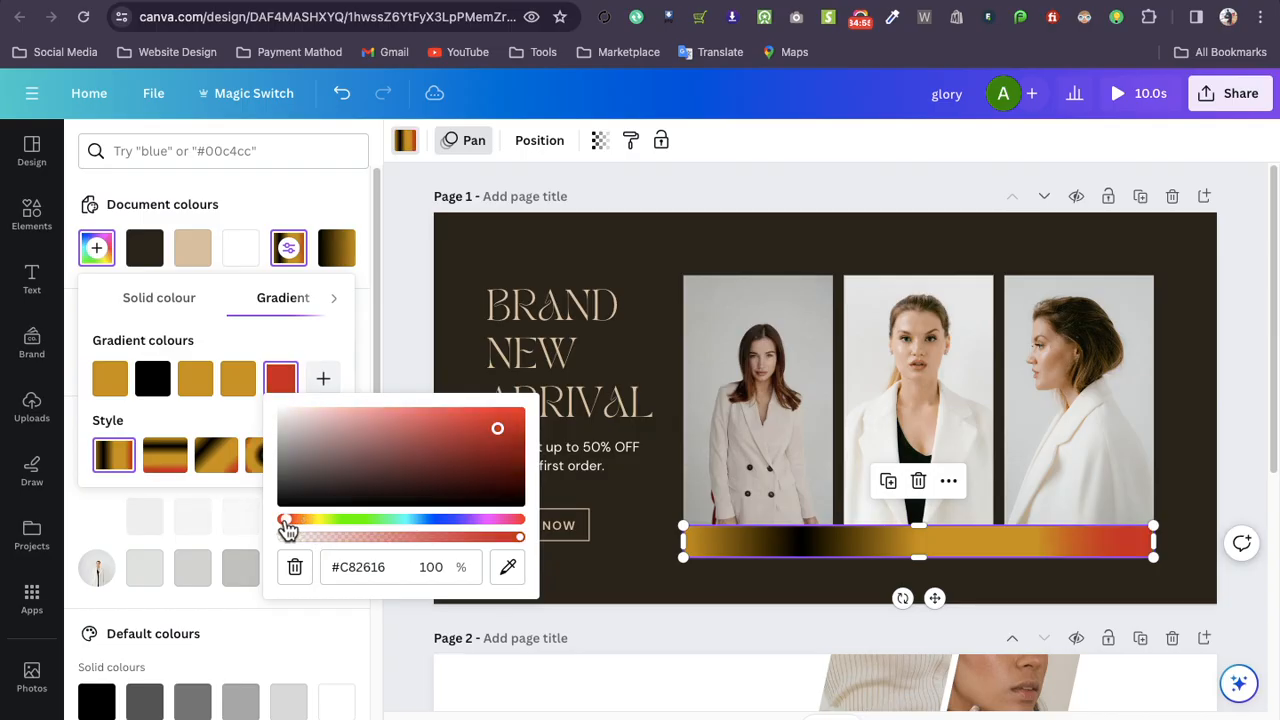
left_click(316, 338)
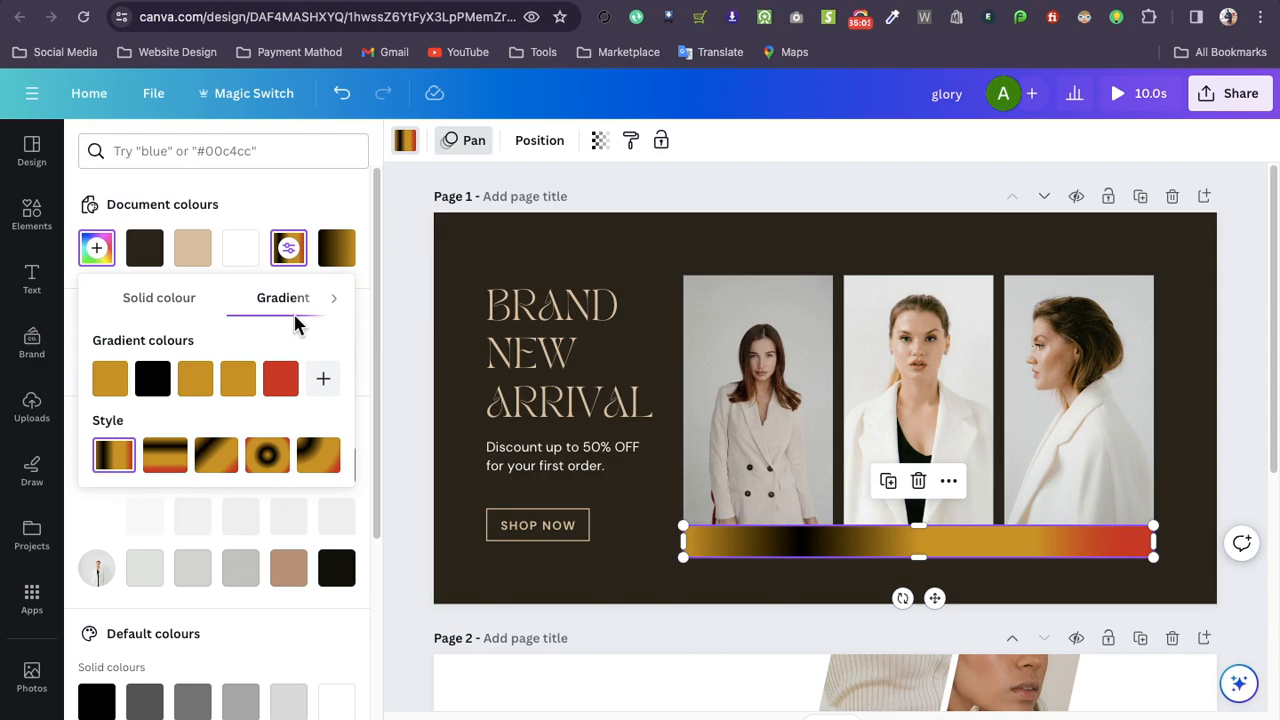
left_click(380, 320)
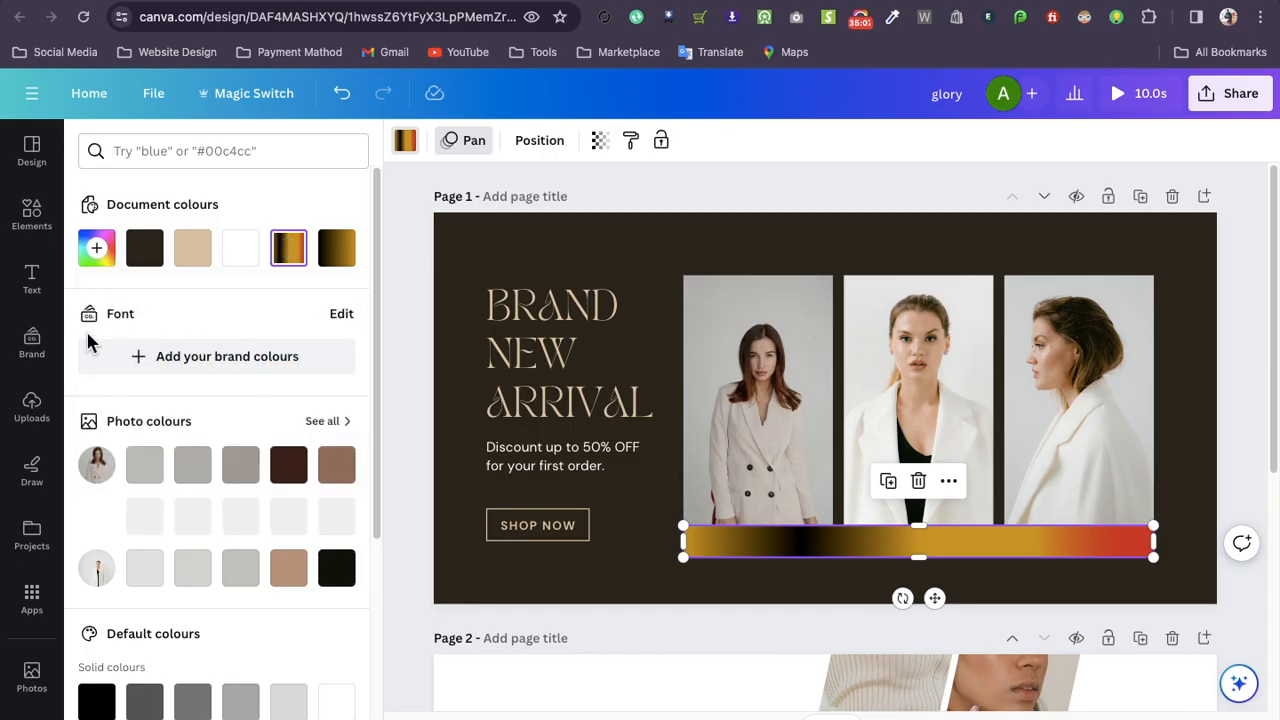
Examine the brand kit's logo, colour, font, voice, photo and graphics sections, dismissing the brand voice and editing notices
scroll(64, 508, "down", 1)
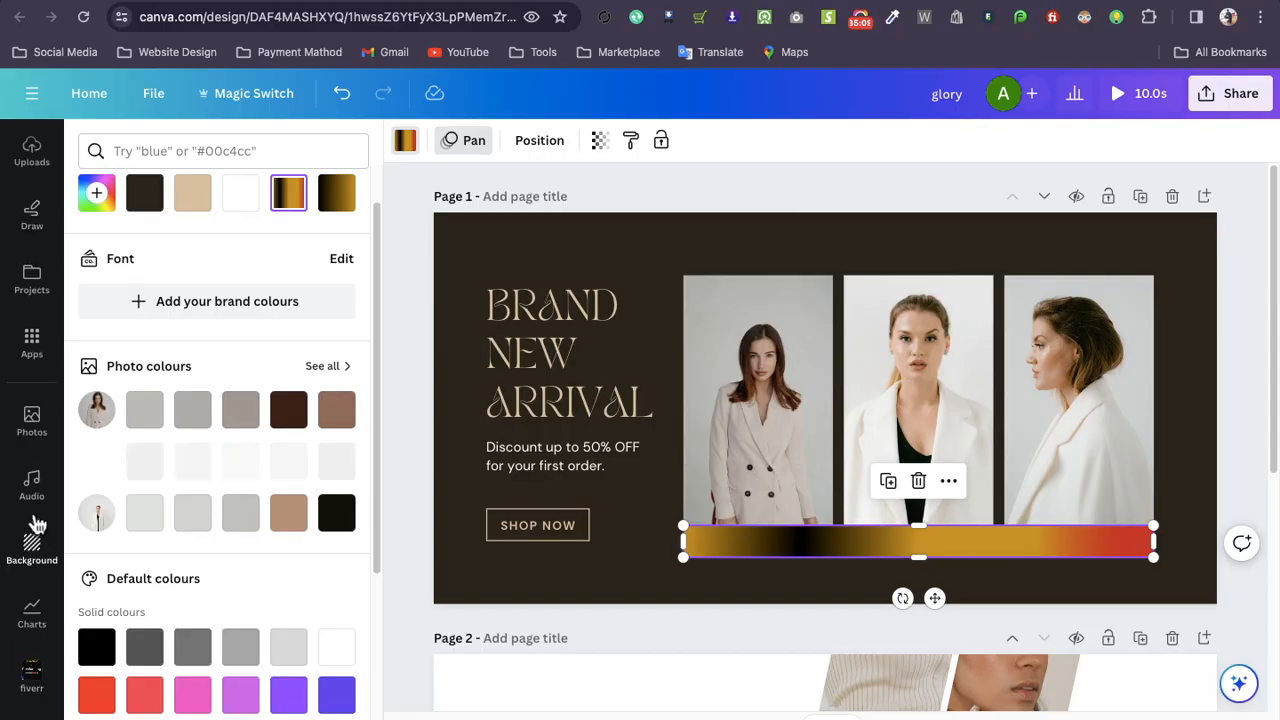
left_click(31, 340)
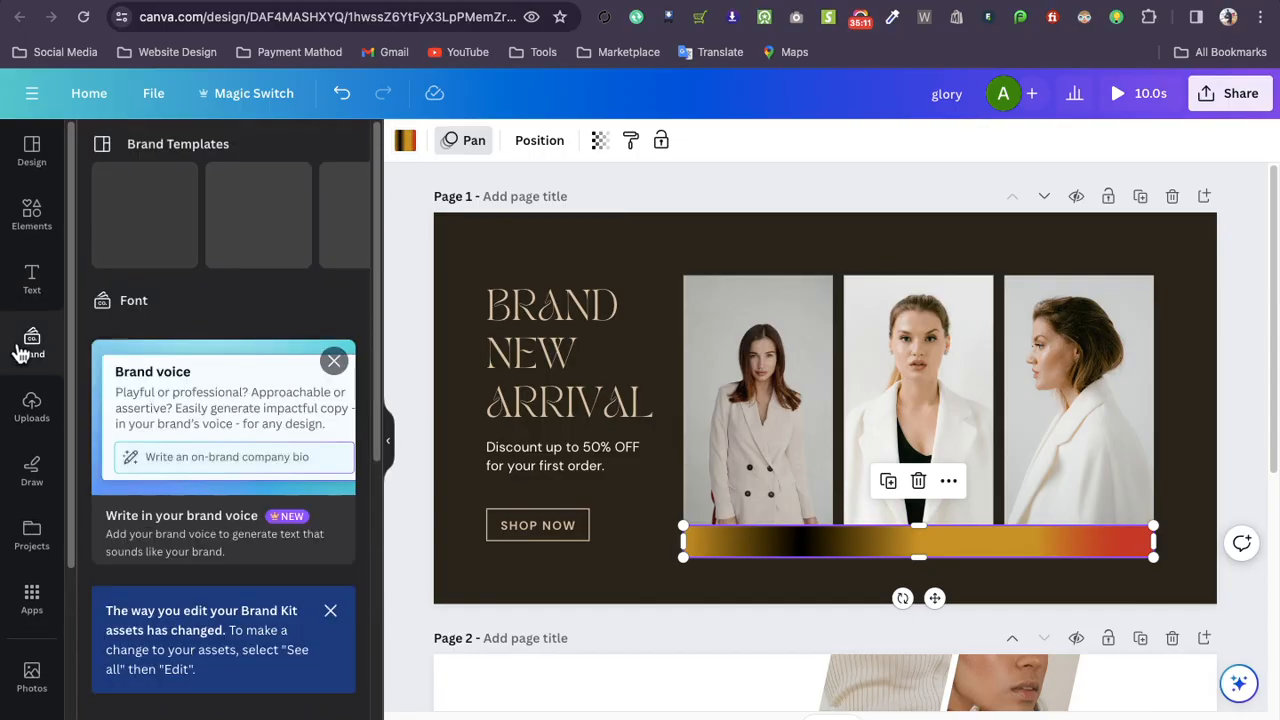
left_click(334, 361)
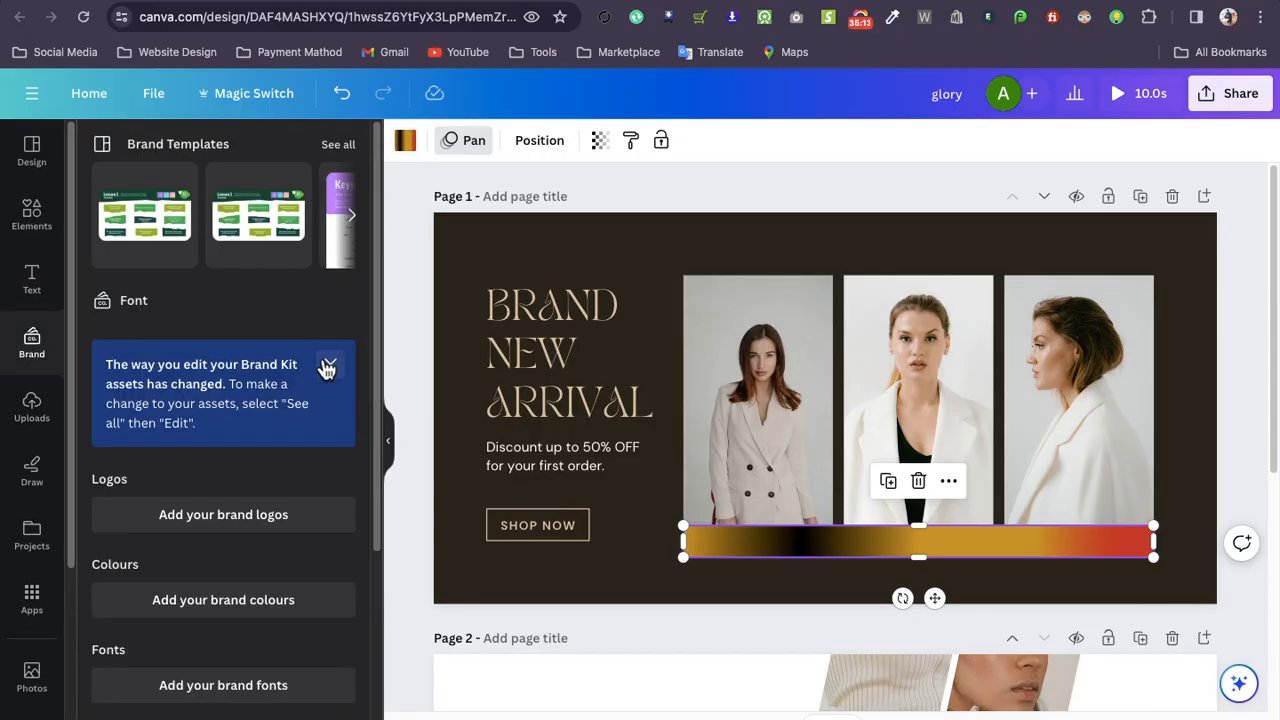
scroll(197, 597, "down", 5)
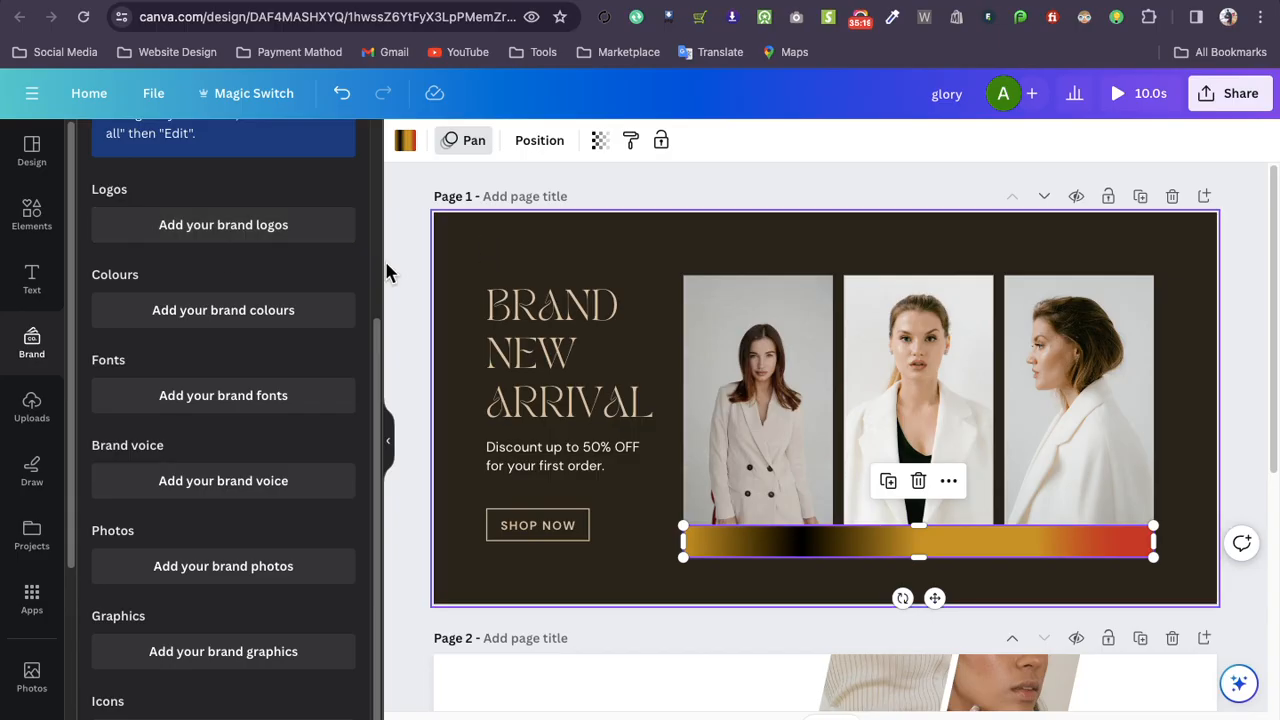
scroll(223, 528, "down", 1)
scroll(228, 520, "up", 4)
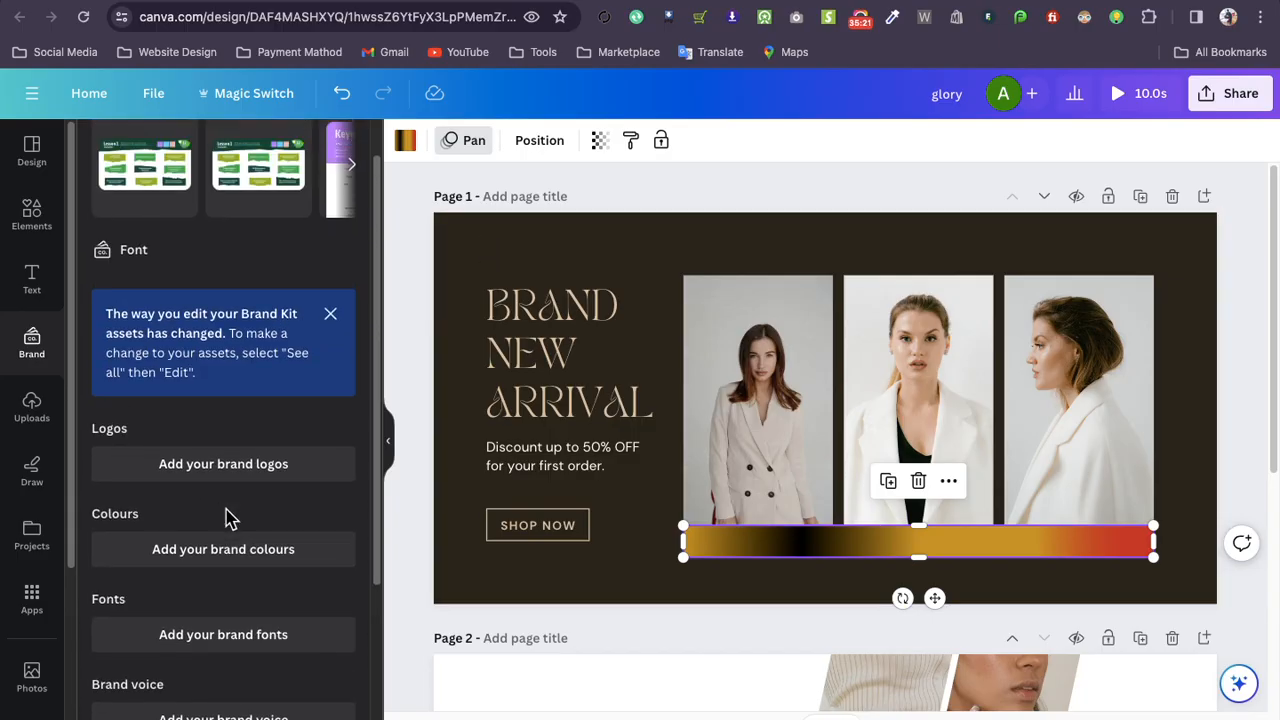
scroll(228, 520, "up", 2)
left_click(331, 365)
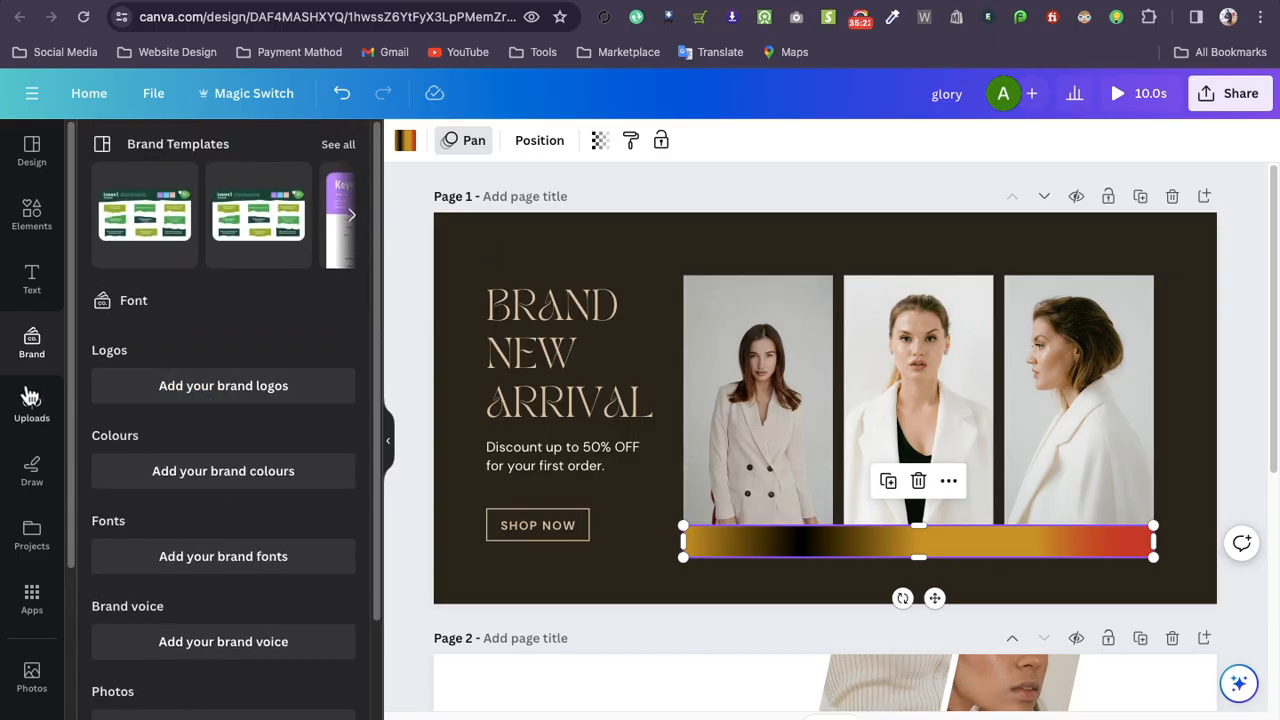
Look through the uploaded images, videos and audio files
left_click(31, 400)
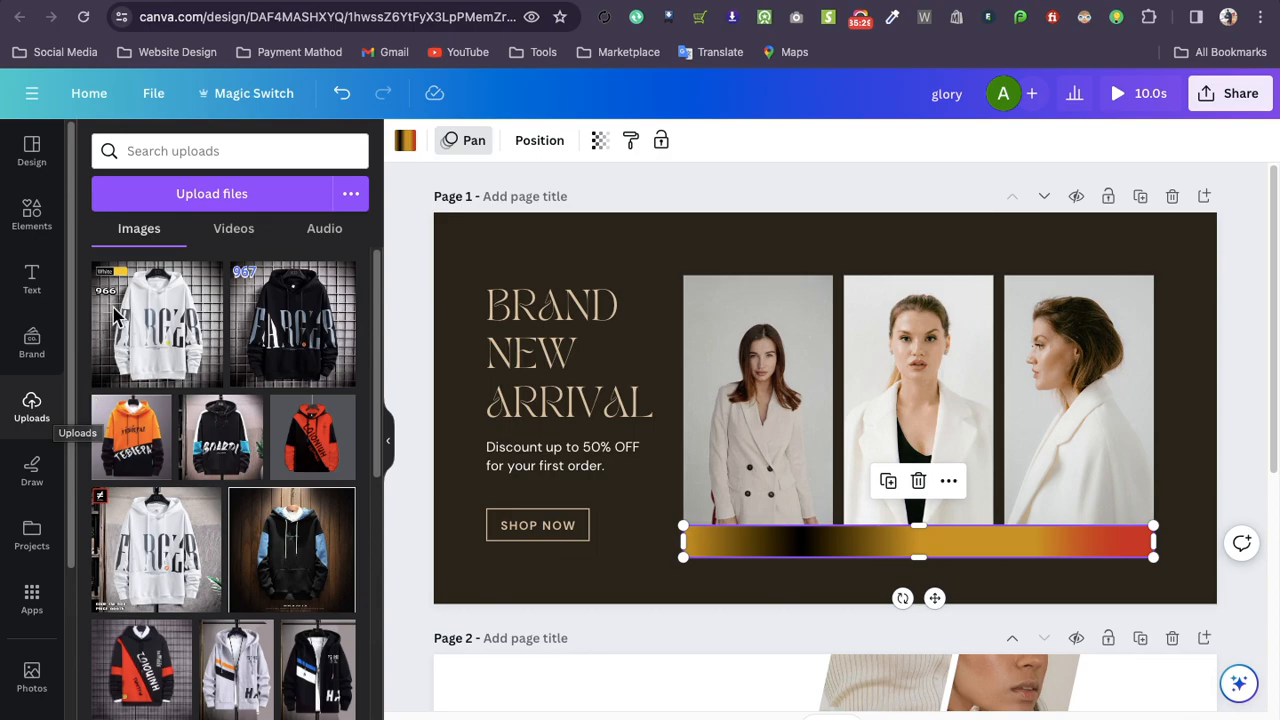
scroll(207, 405, "down", 5)
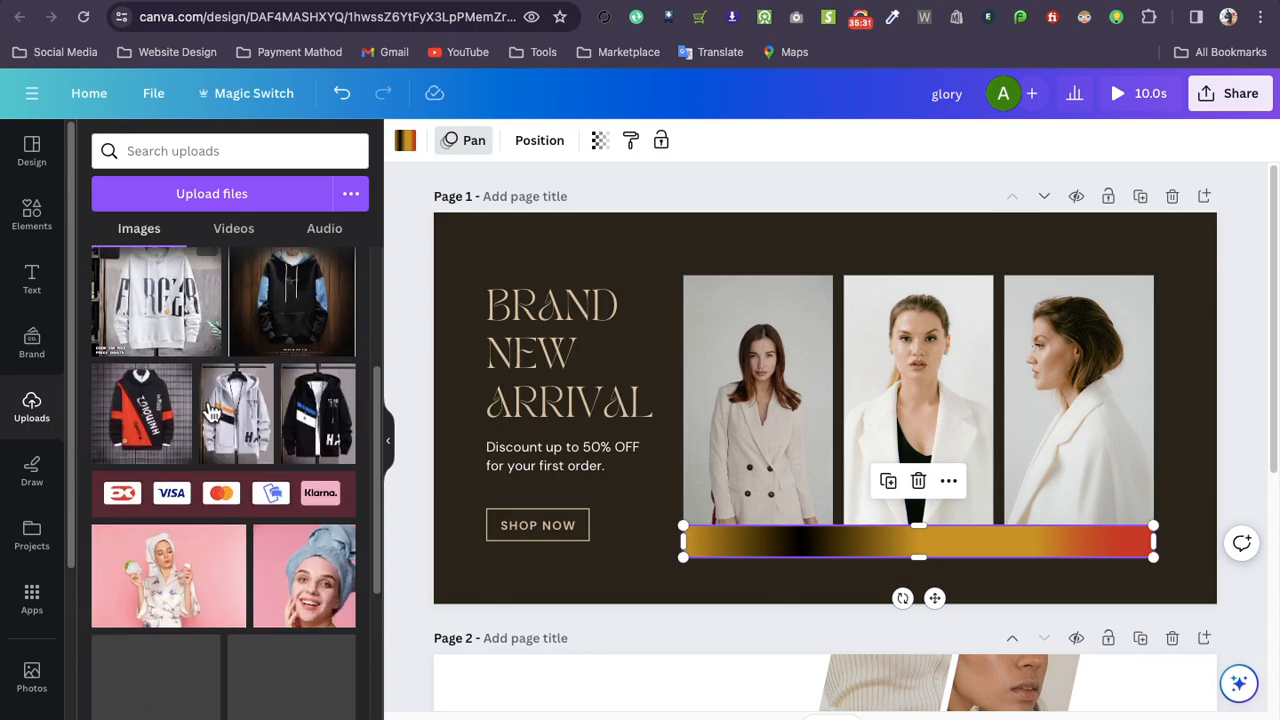
scroll(212, 410, "down", 5)
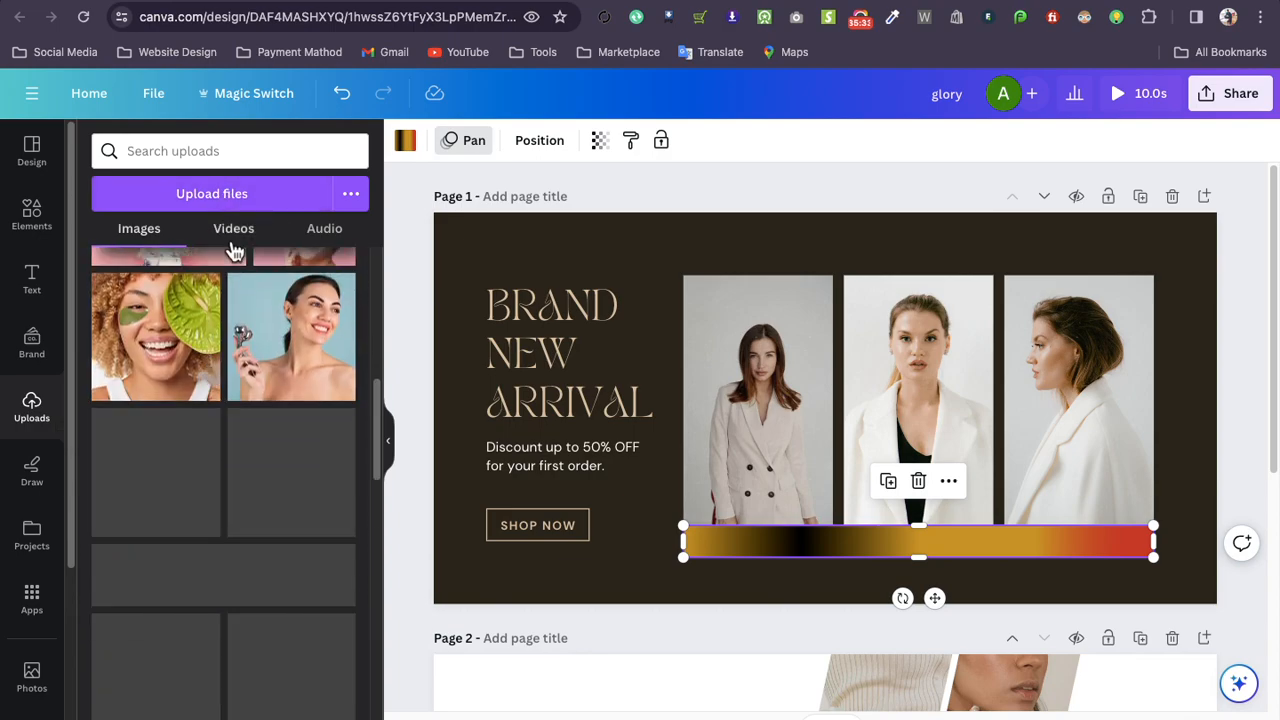
left_click(237, 240)
left_click(328, 240)
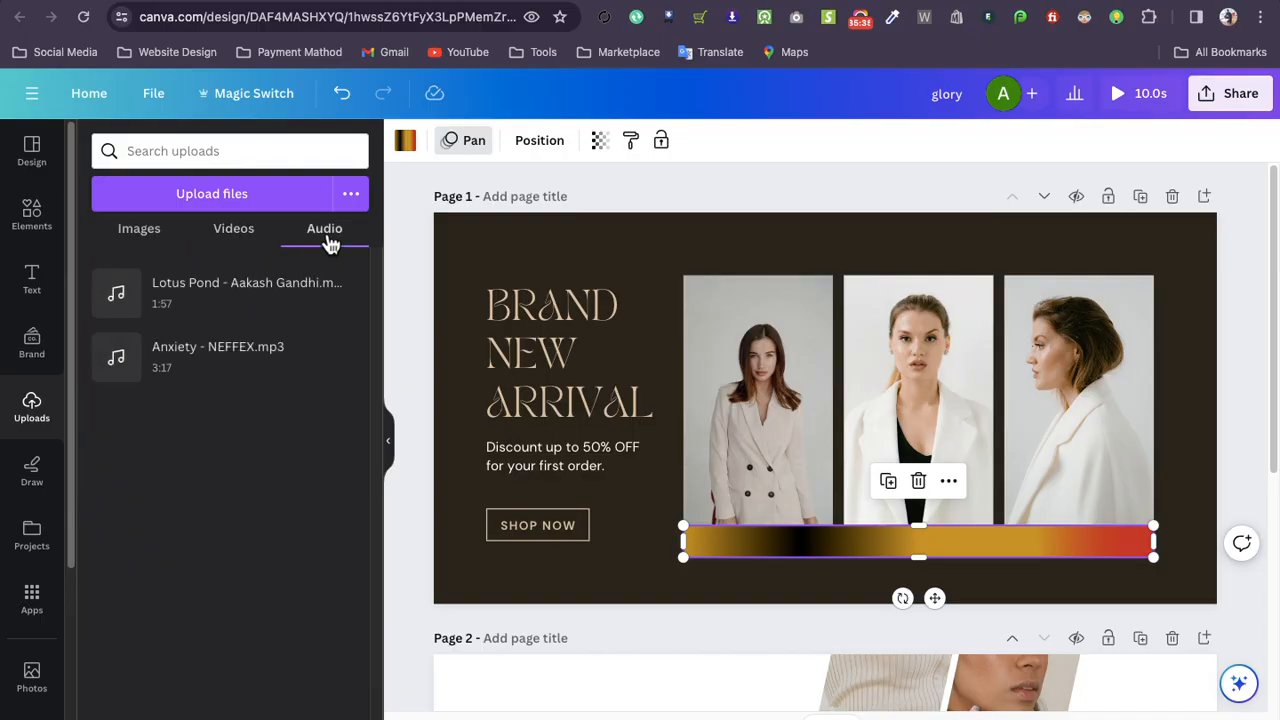
left_click(209, 245)
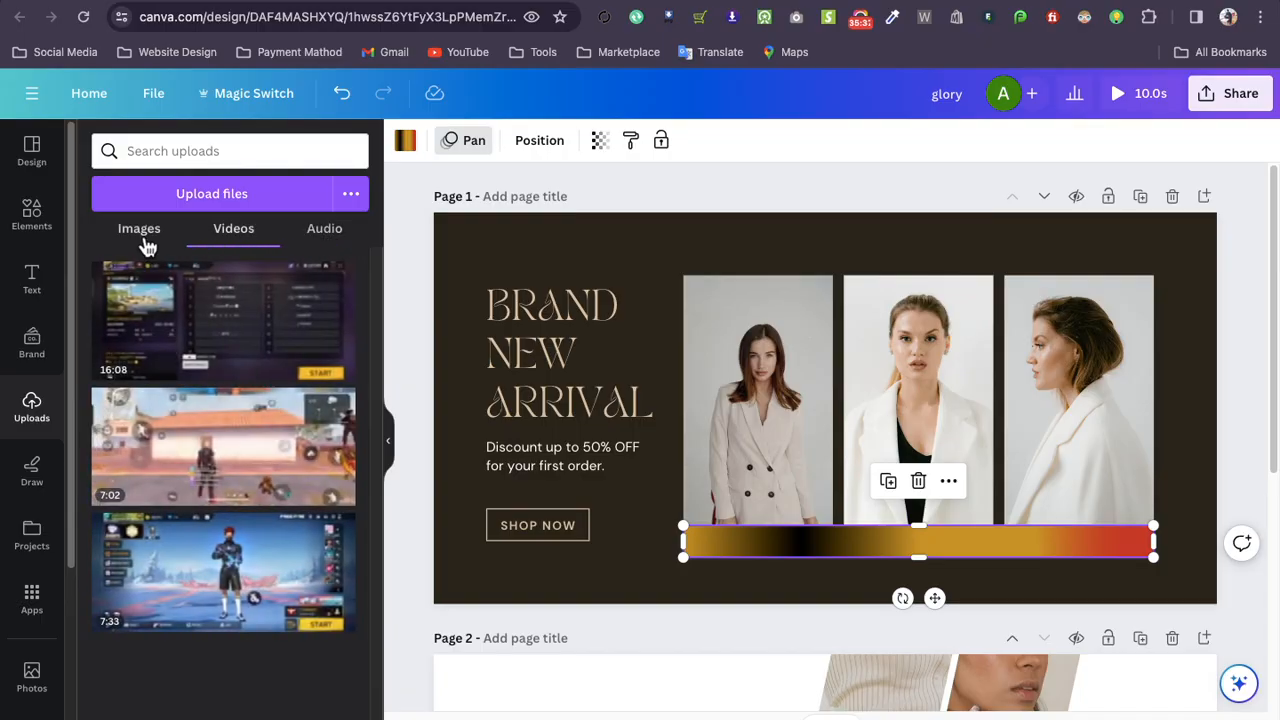
left_click(143, 245)
left_click(239, 246)
left_click(322, 238)
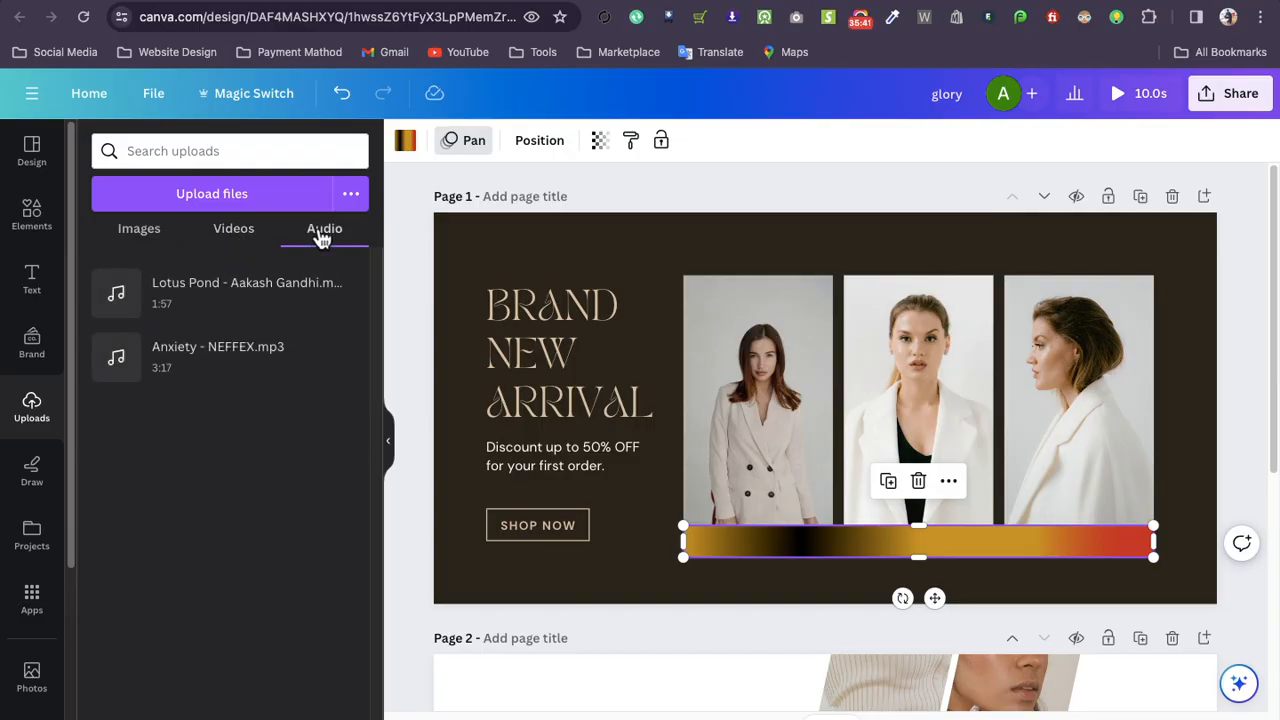
left_click(252, 240)
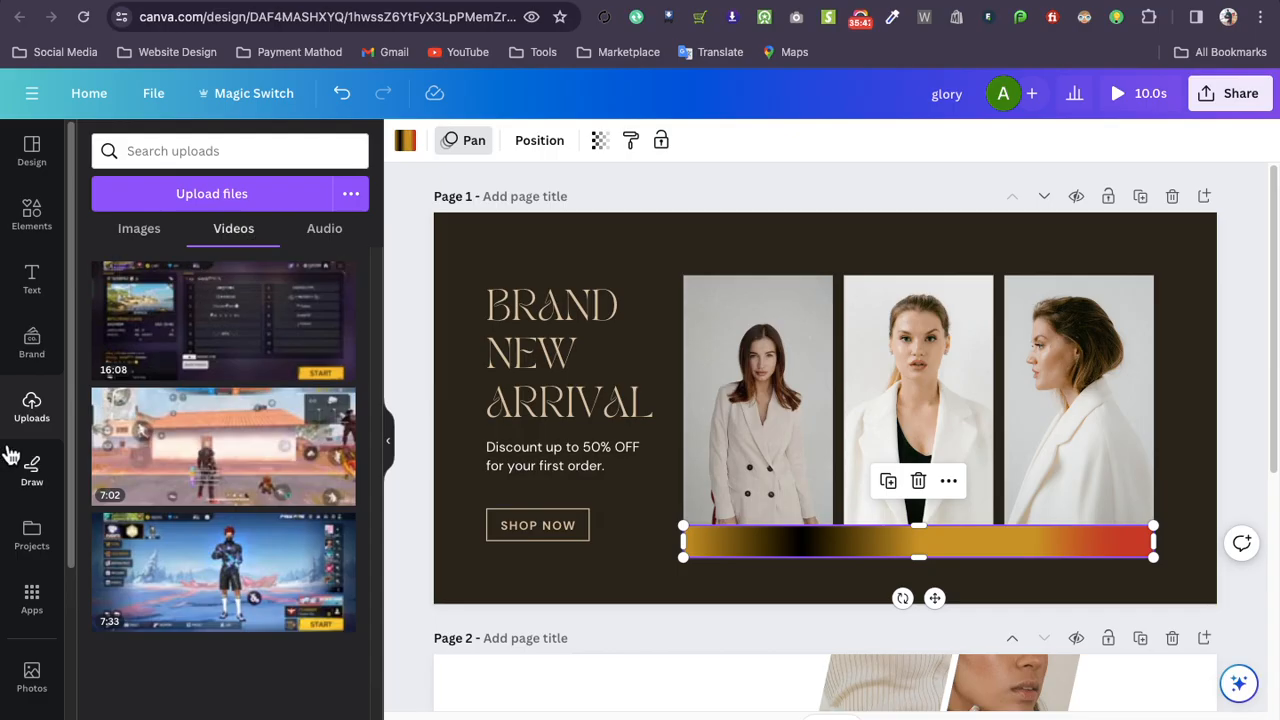
Return to the uploaded images and browse the product pictures, checking the Shopify store's collections list in between
left_click(140, 231)
scroll(240, 437, "down", 10)
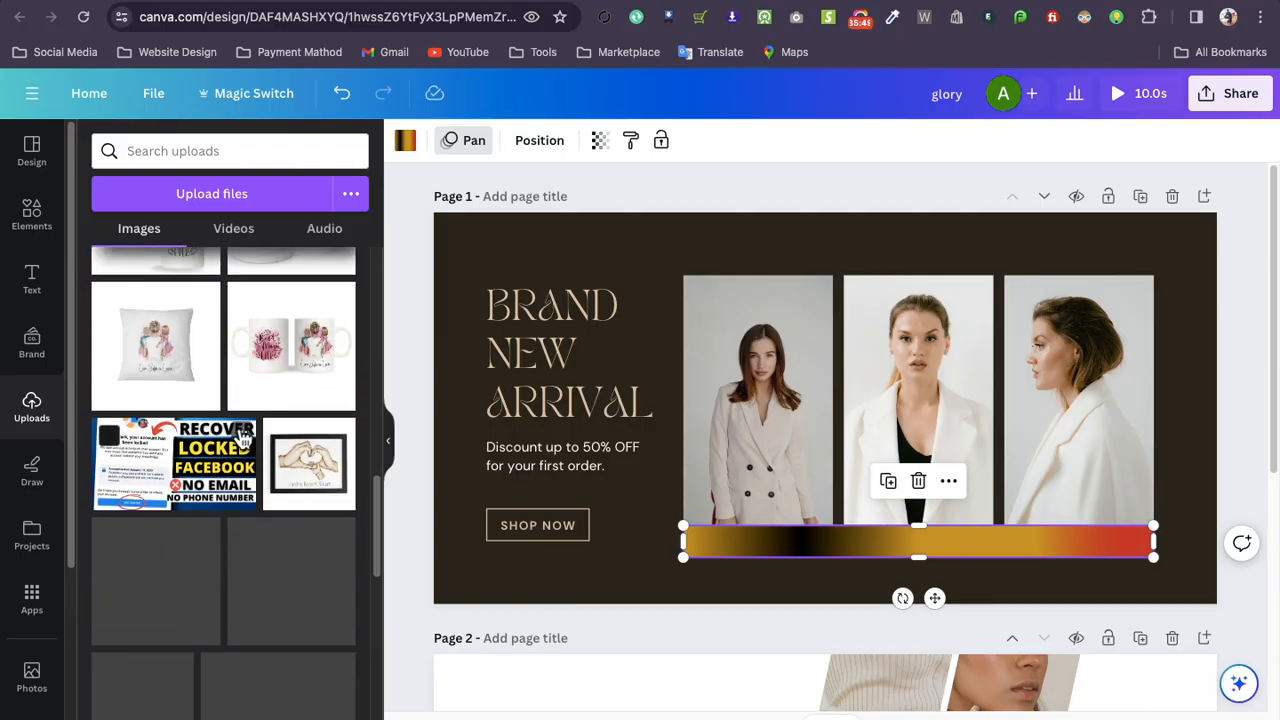
scroll(240, 437, "up", 3)
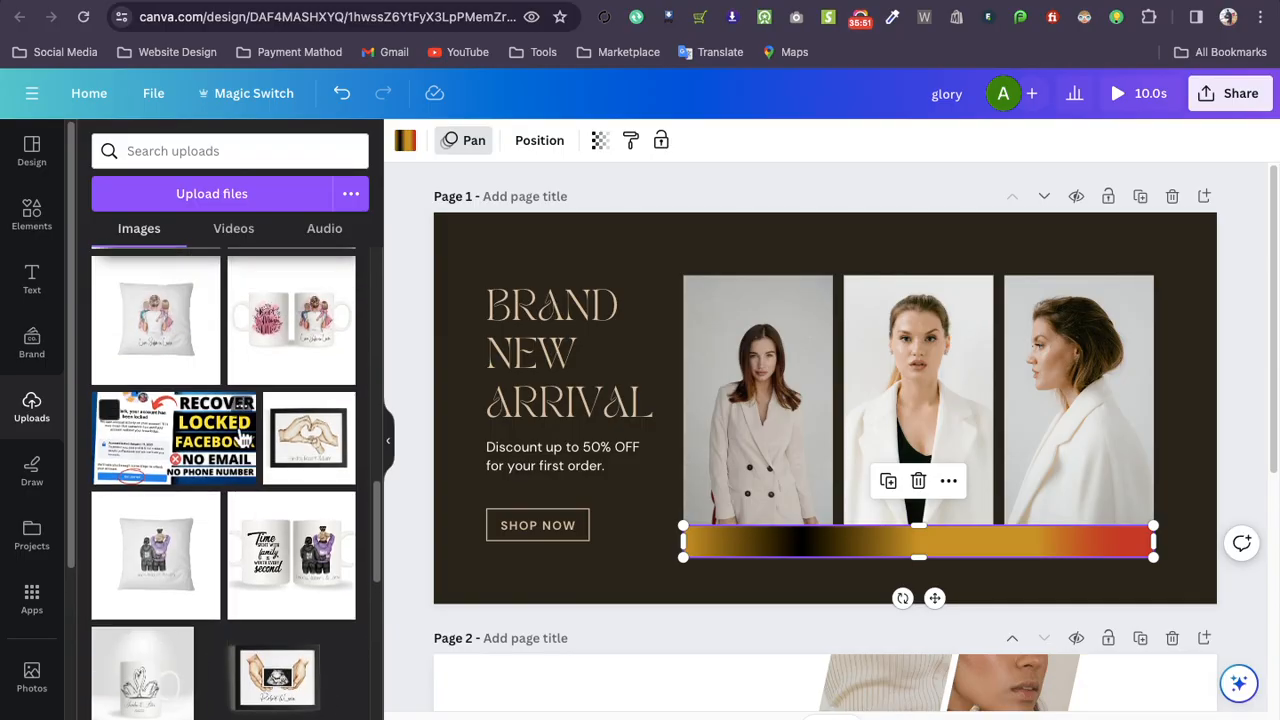
scroll(243, 445, "down", 3)
scroll(250, 450, "up", 4)
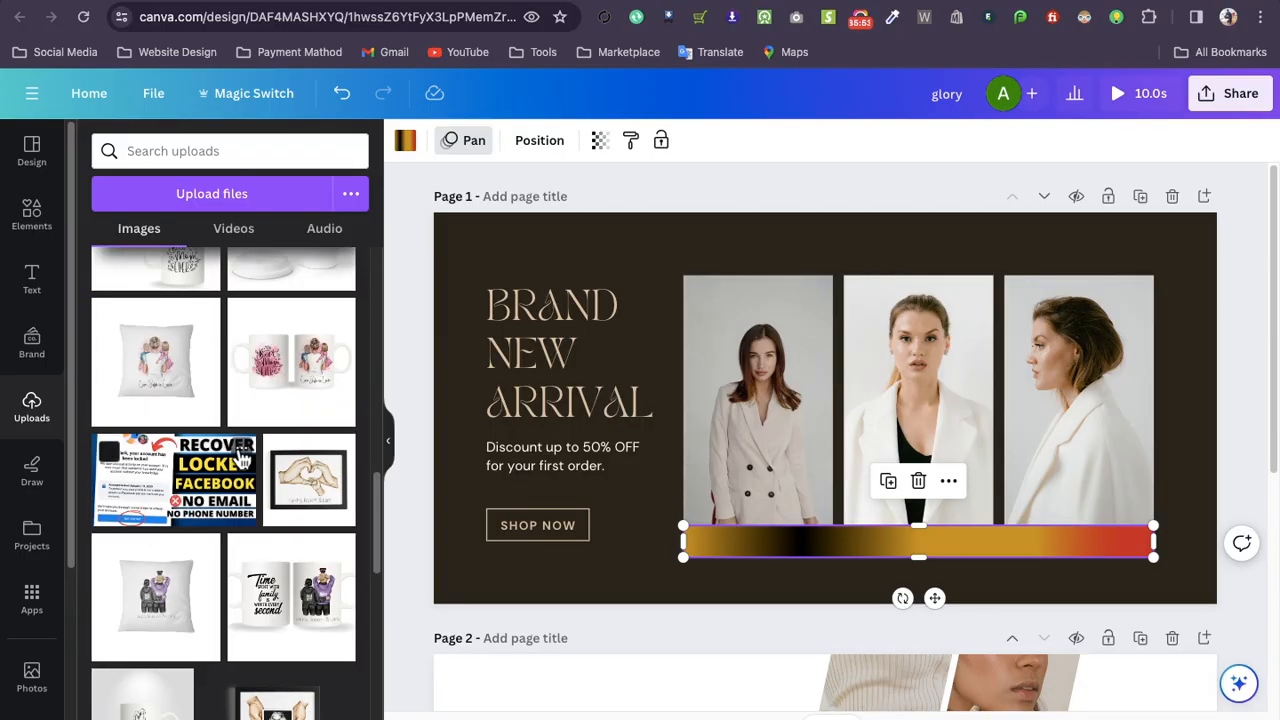
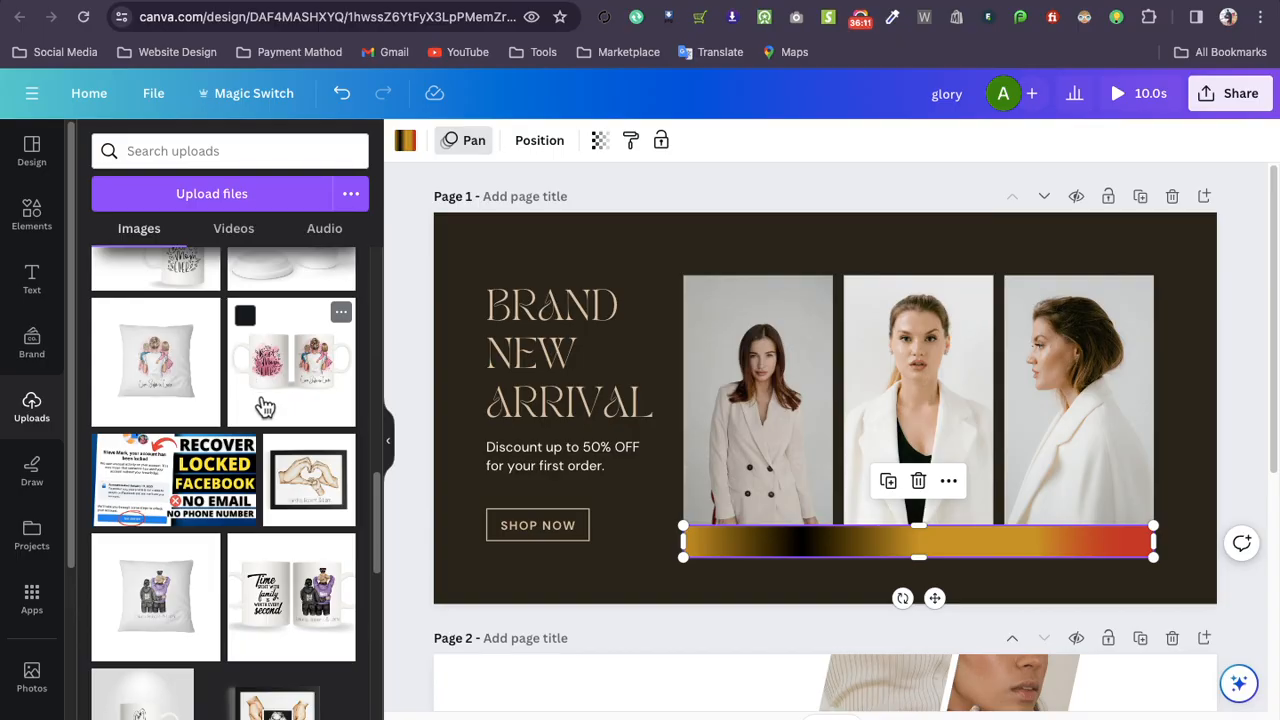
scroll(266, 406, "up", 1)
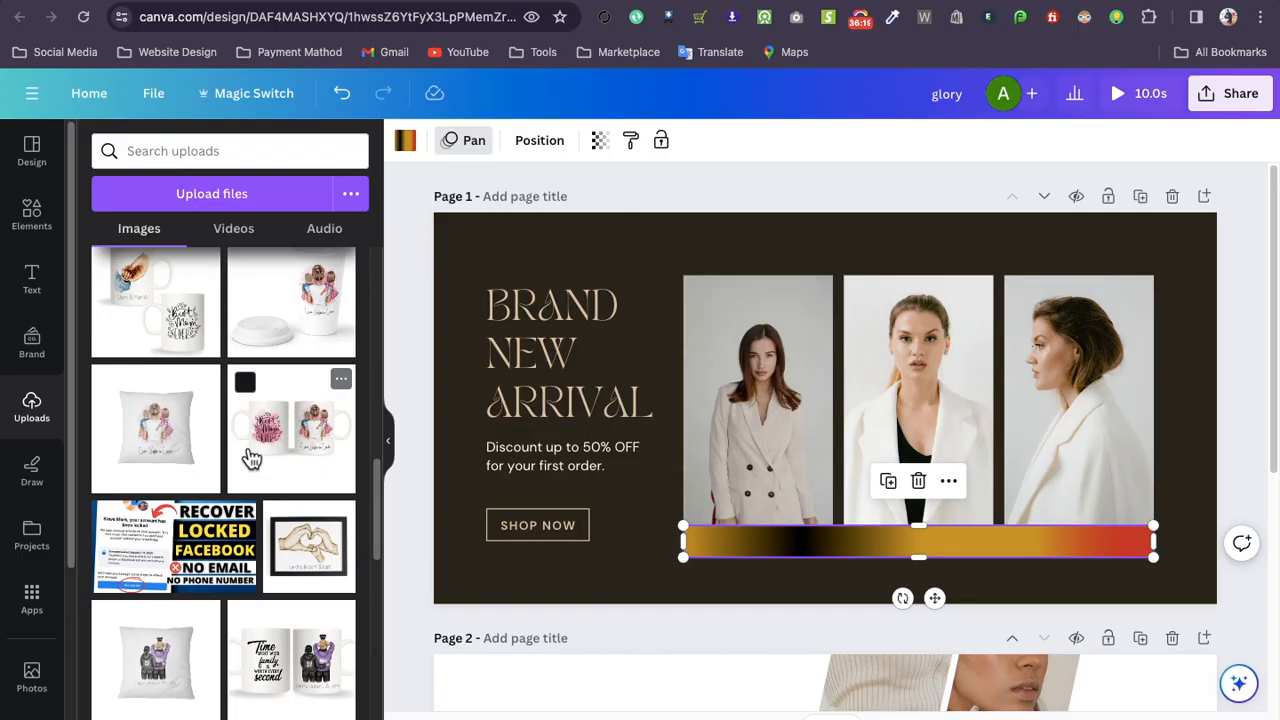
scroll(270, 438, "up", 1)
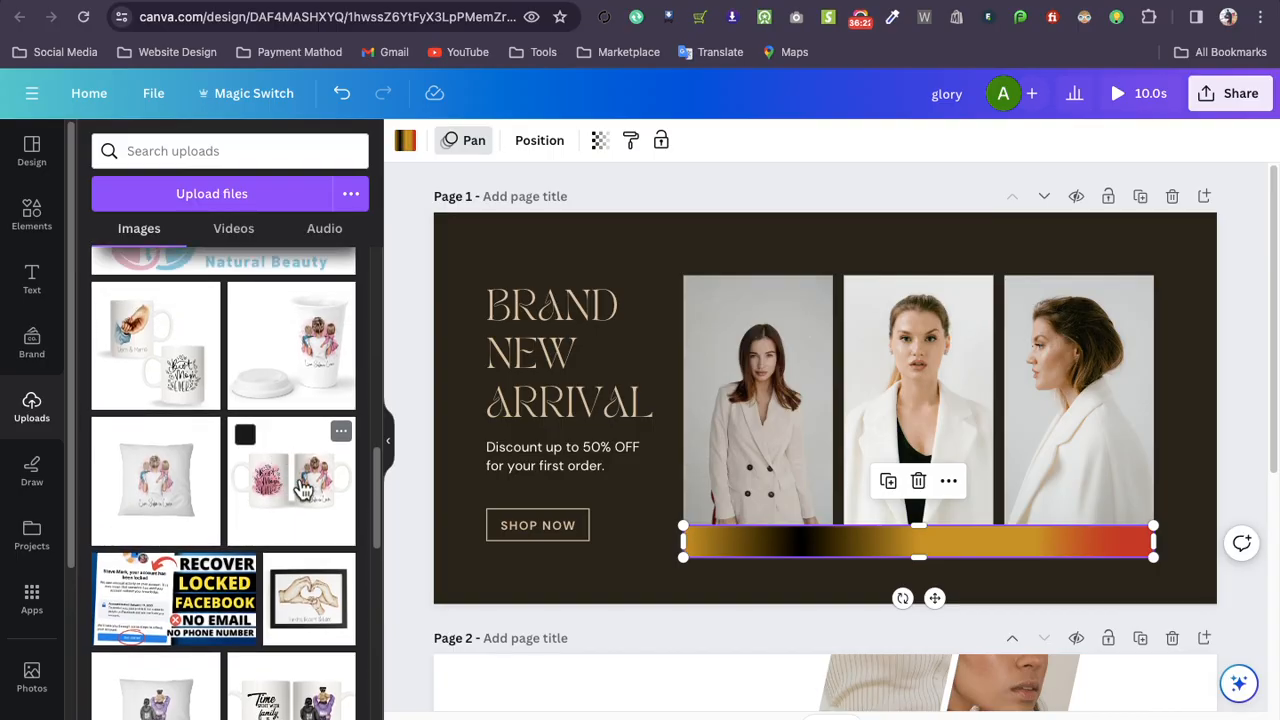
left_click(323, 2)
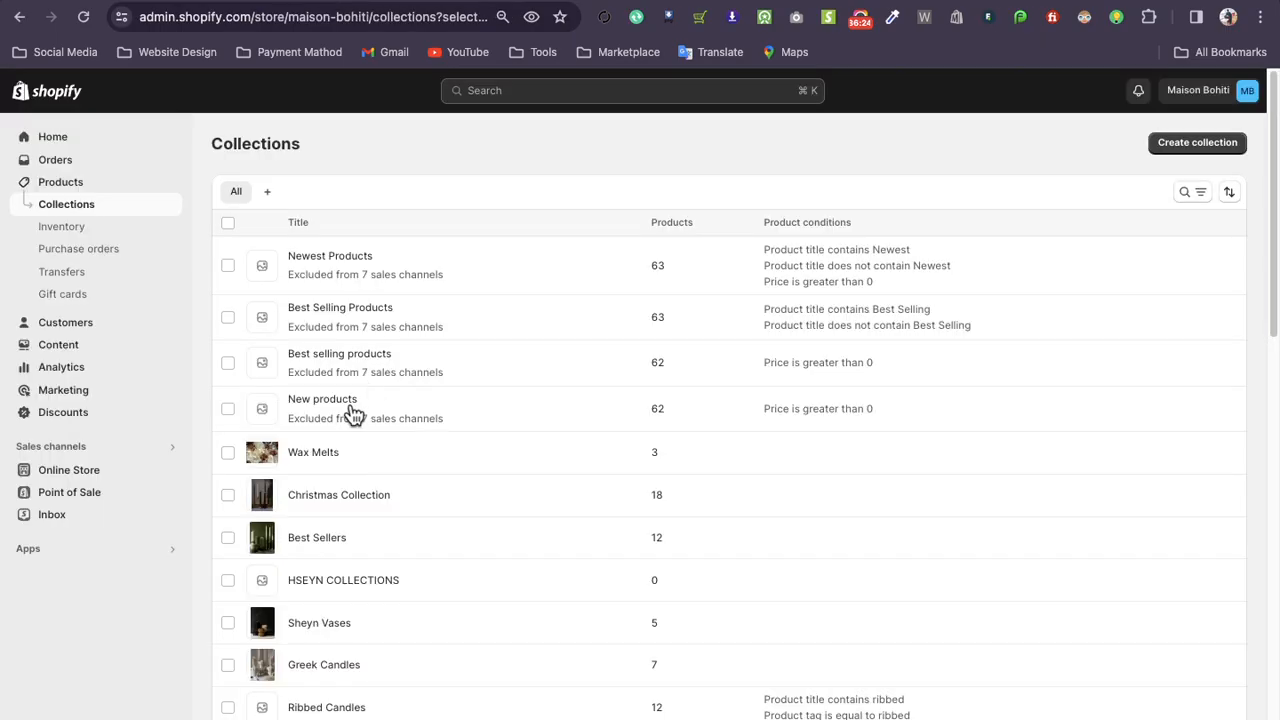
left_click(726, 2)
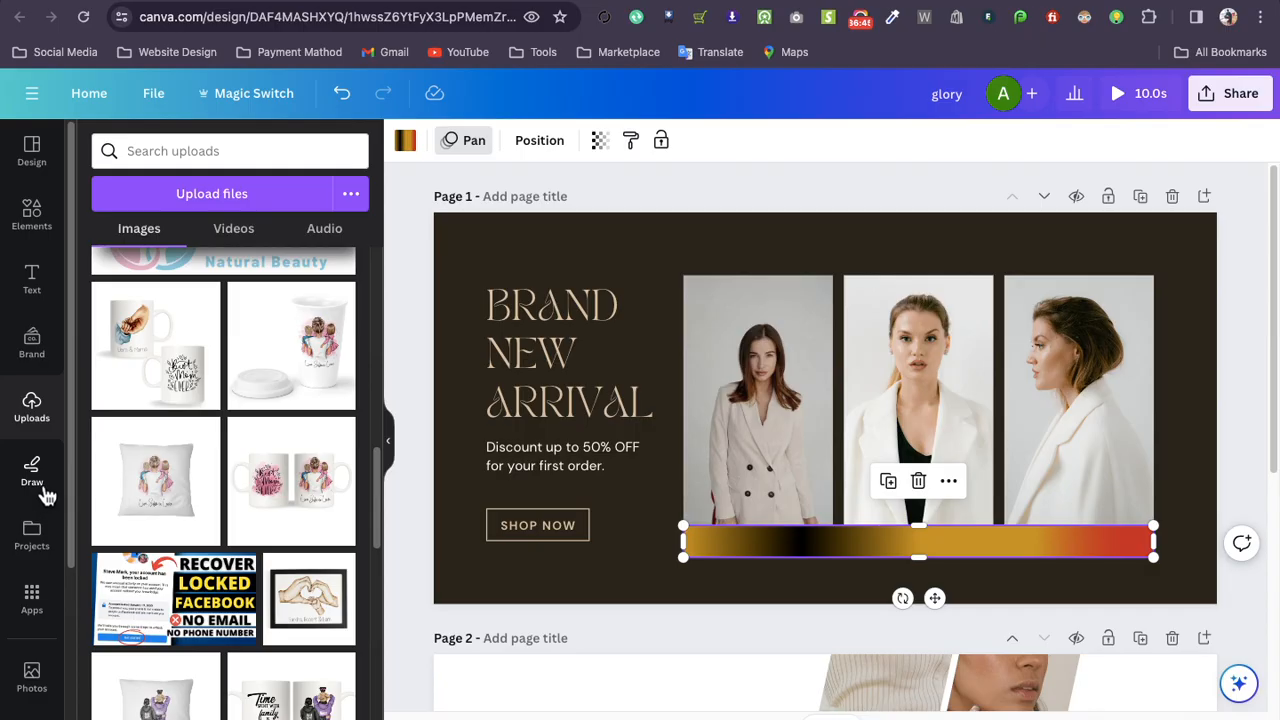
scroll(170, 490, "down", 6)
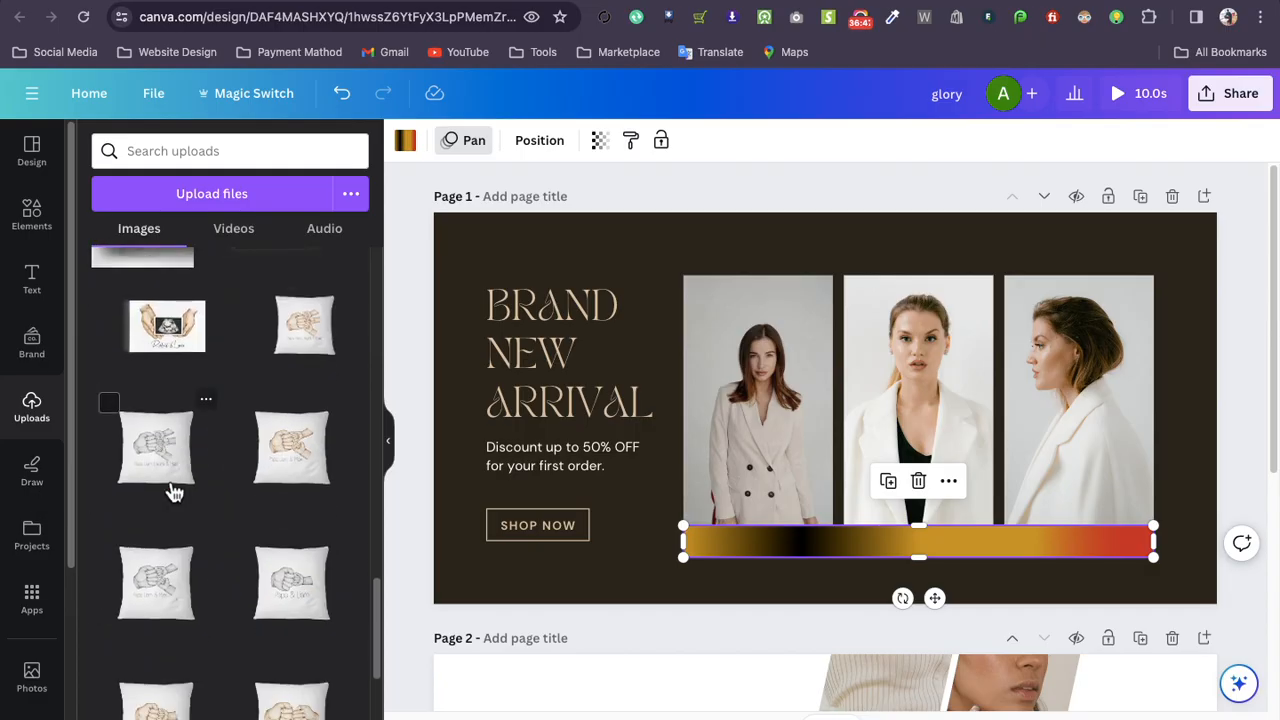
scroll(172, 492, "up", 10)
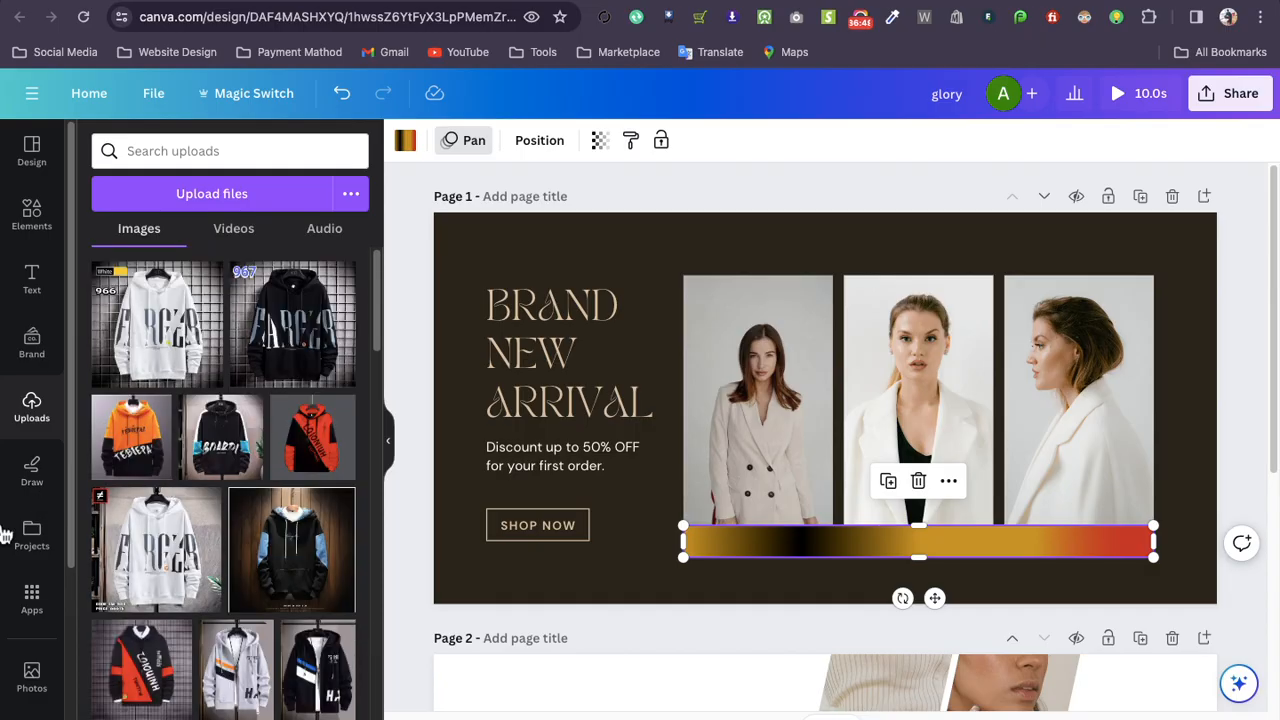
Draw two freehand red marker strokes across the heading and the first two photos, and view the marker's colour choices
left_click(30, 478)
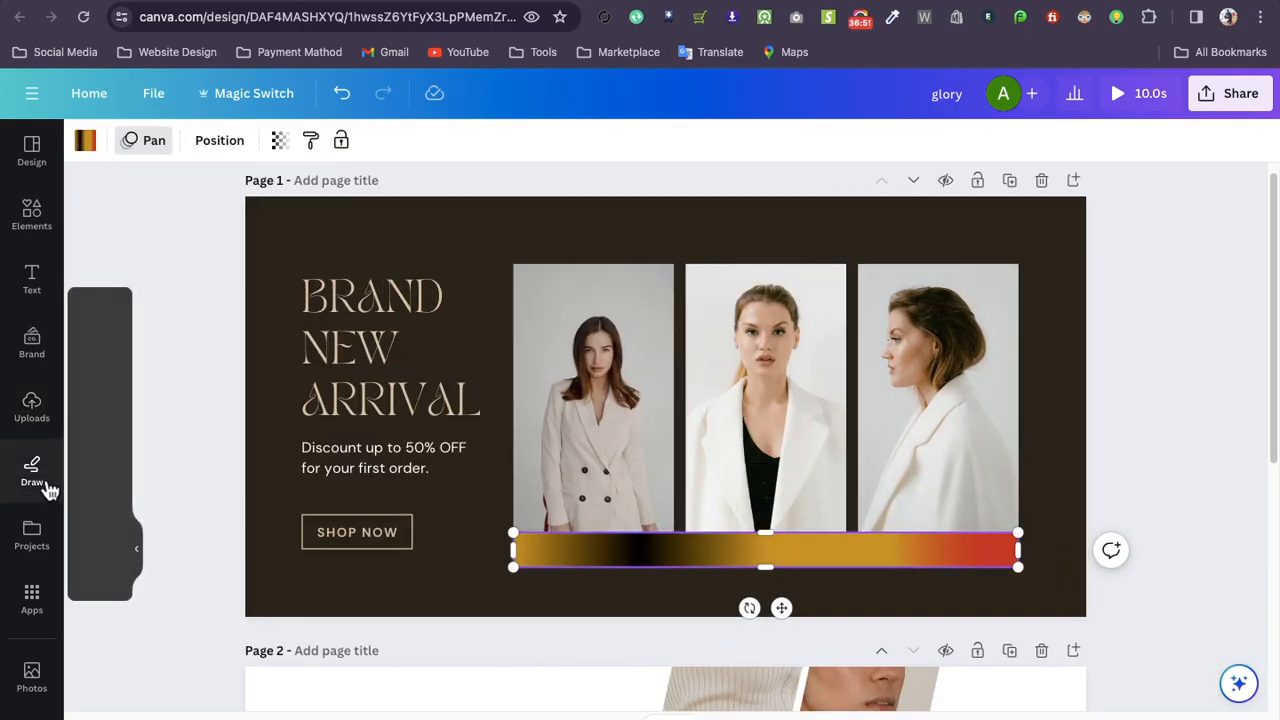
left_click(145, 360)
mouse_move(446, 245)
left_mouse_down()
mouse_move(485, 402)
mouse_move(546, 340)
mouse_move(640, 444)
left_mouse_up()
left_click_drag(585, 305, 810, 360)
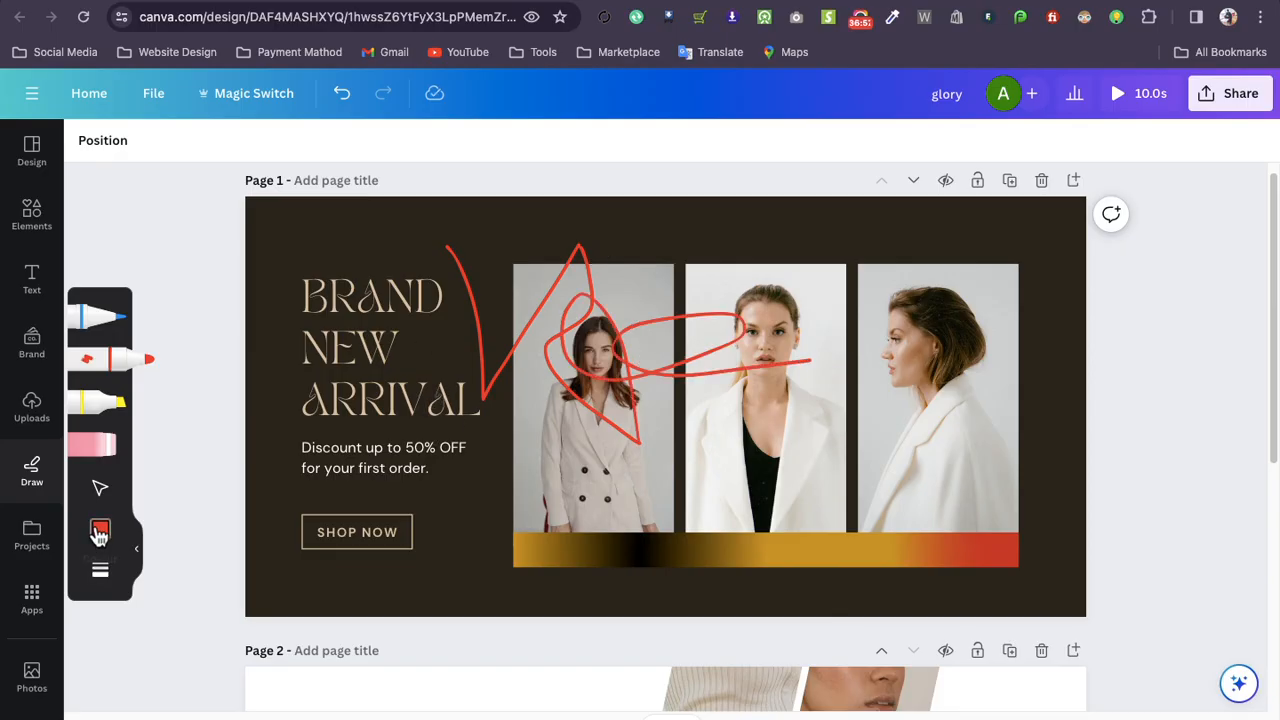
left_click(100, 529)
scroll(246, 648, "down", 3)
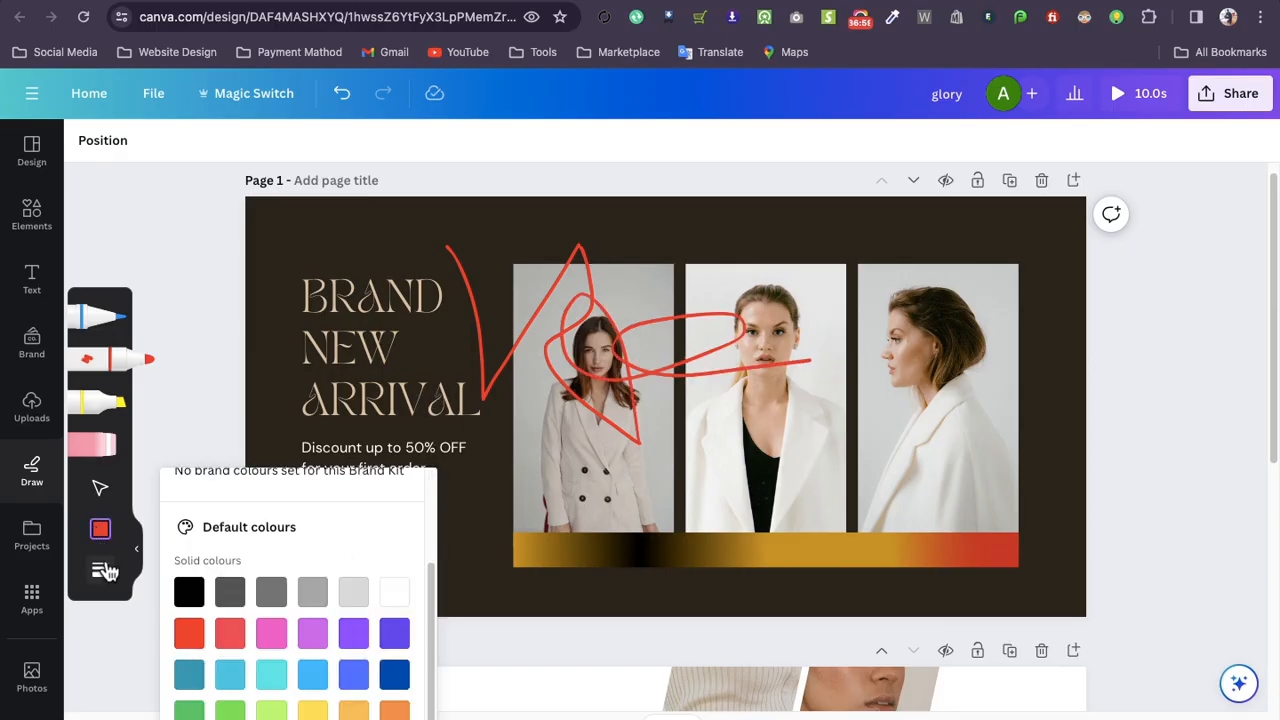
Erase the red marker strokes from the banner, and try selecting the pen, marker and highlighter
left_click(105, 445)
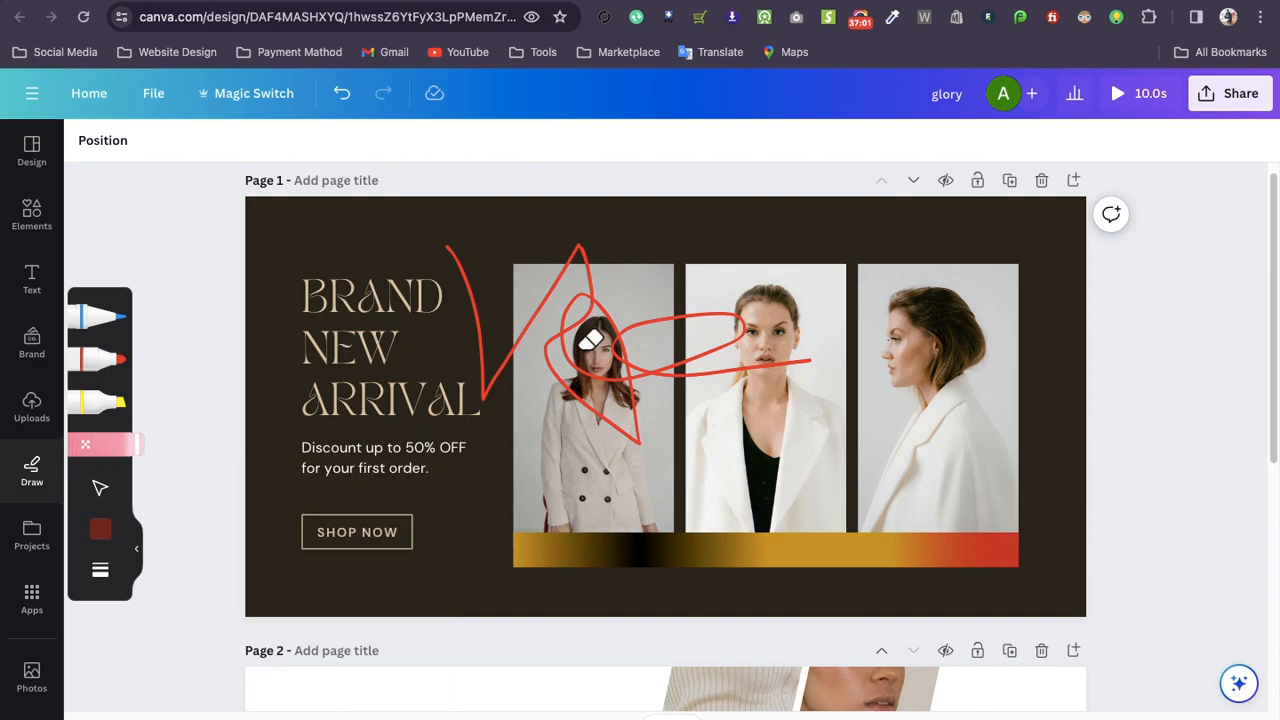
left_click_drag(590, 345, 800, 358)
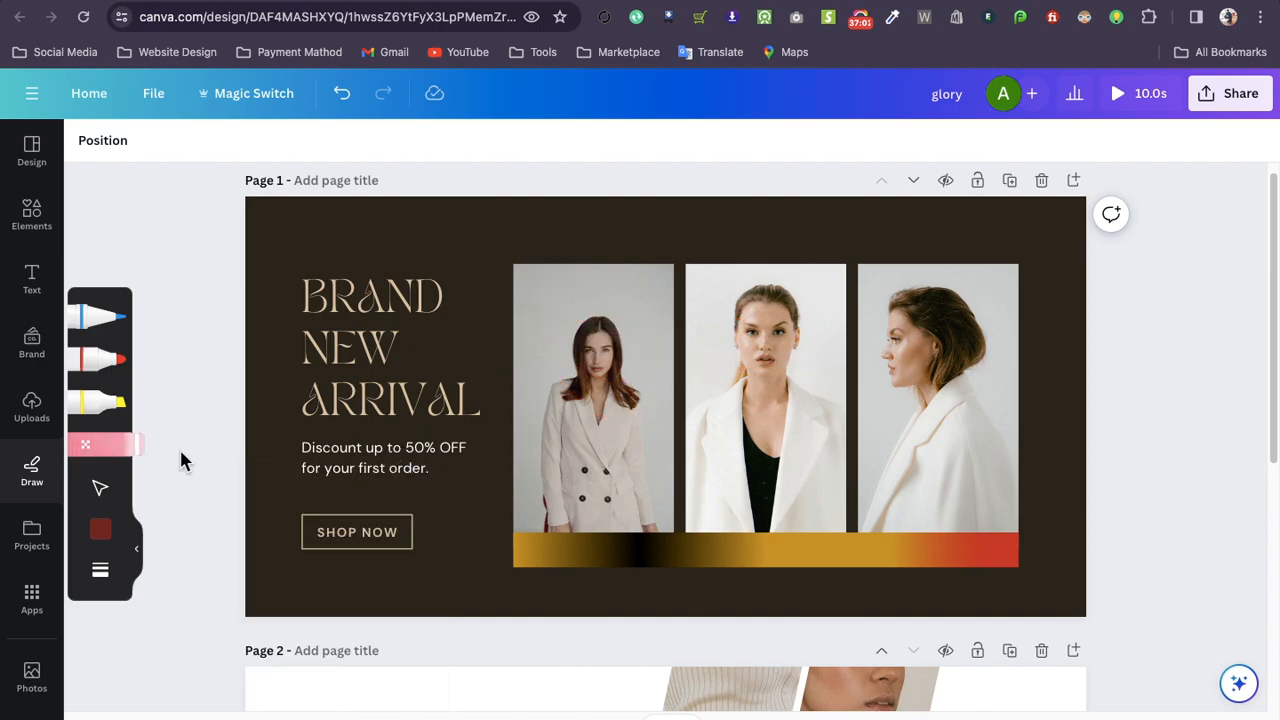
left_click(104, 360)
left_click(106, 318)
left_click(98, 362)
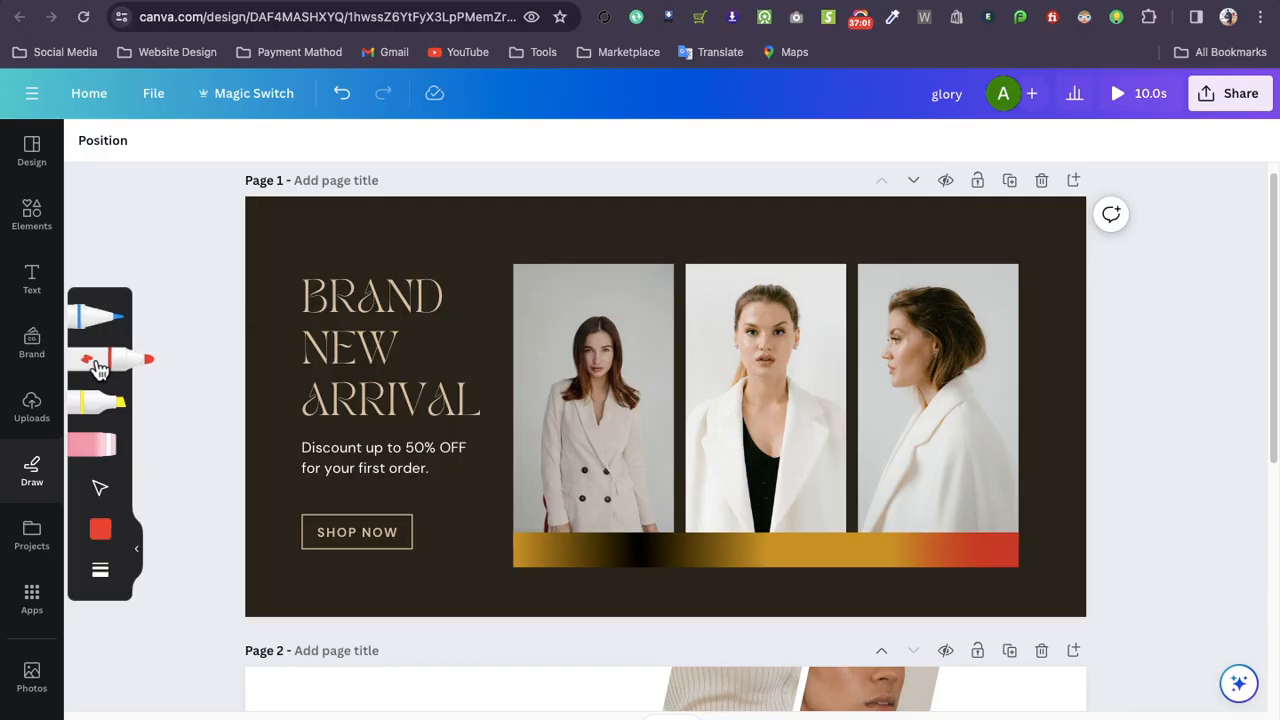
left_click(97, 405)
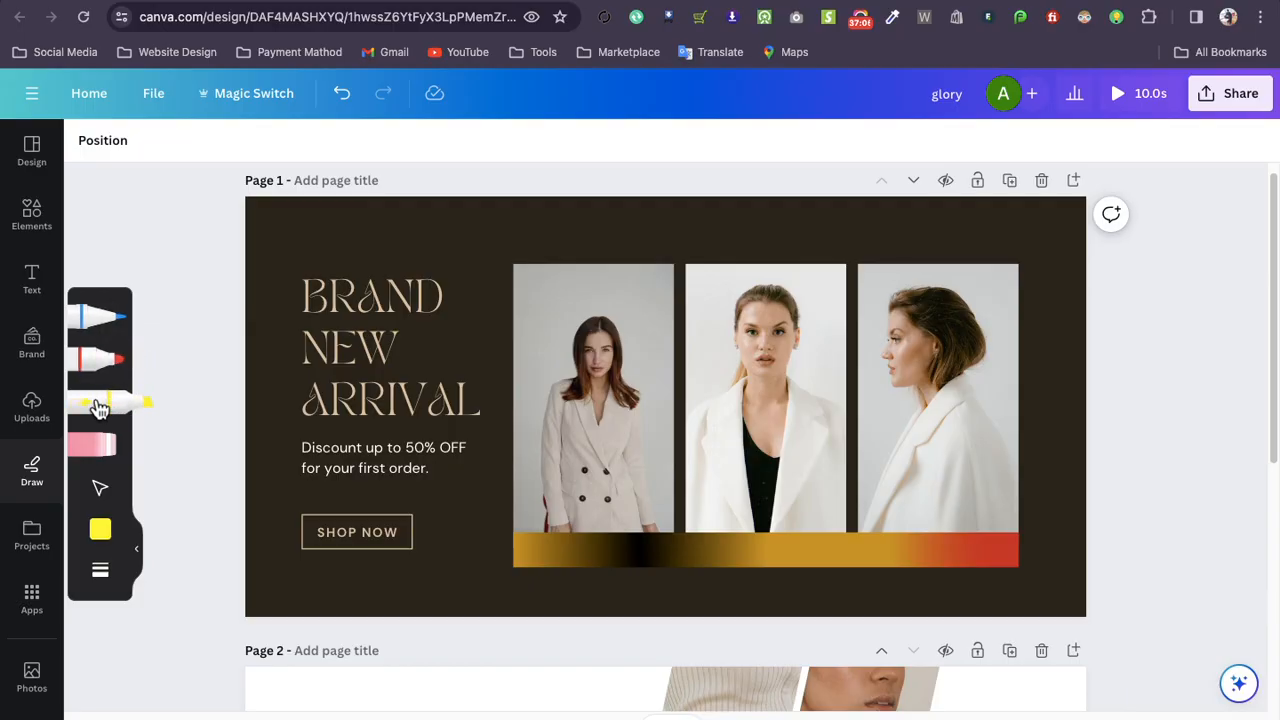
Browse the existing designs among the saved projects
left_click(30, 545)
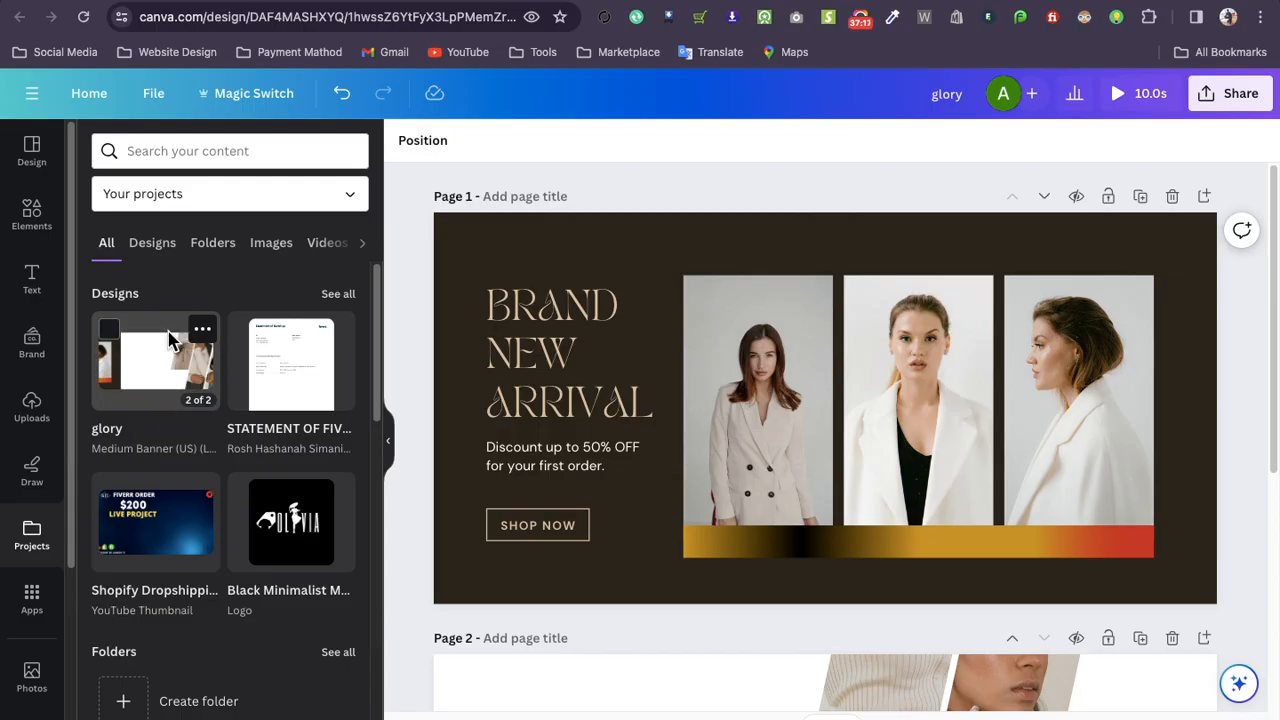
left_click(152, 243)
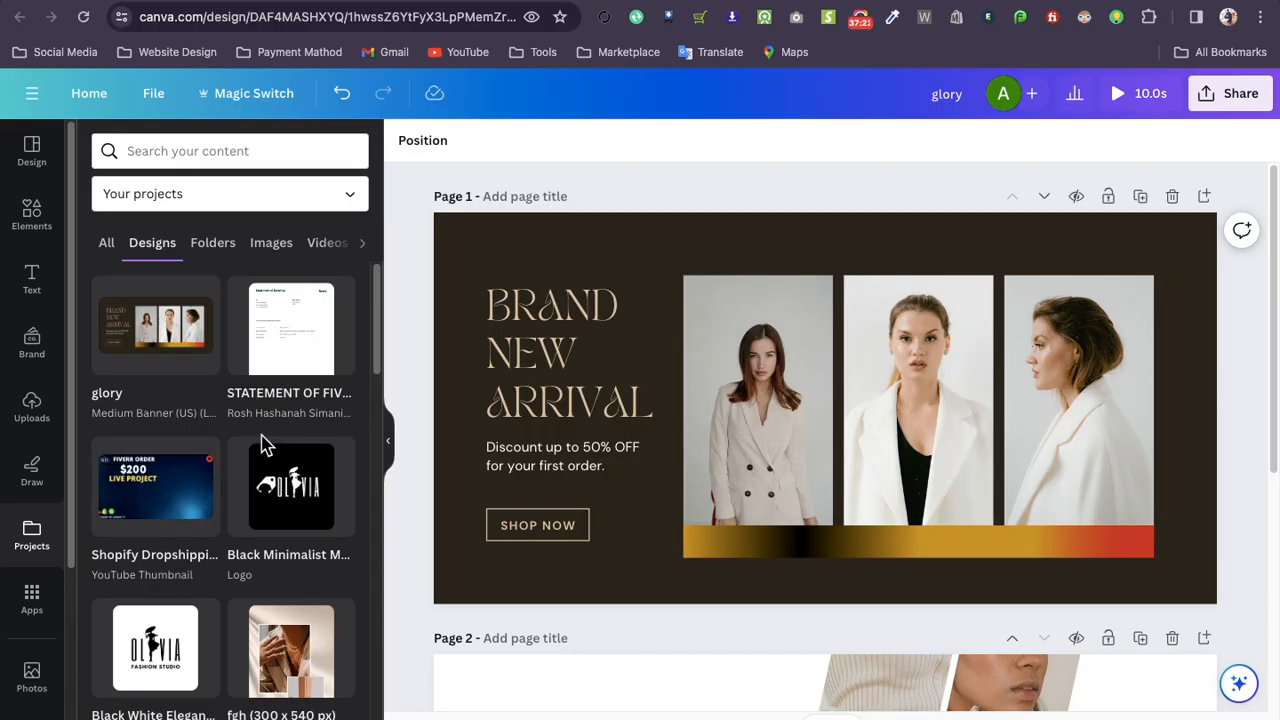
scroll(213, 600, "down", 8)
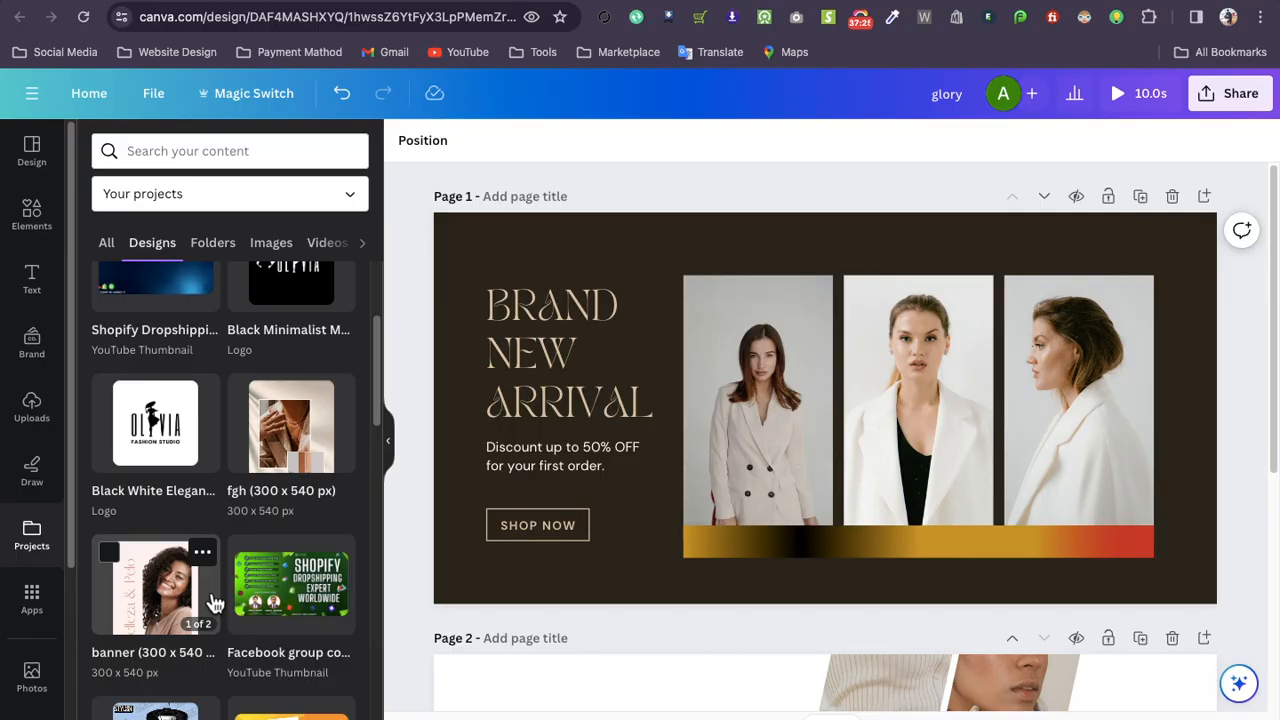
scroll(213, 600, "down", 10)
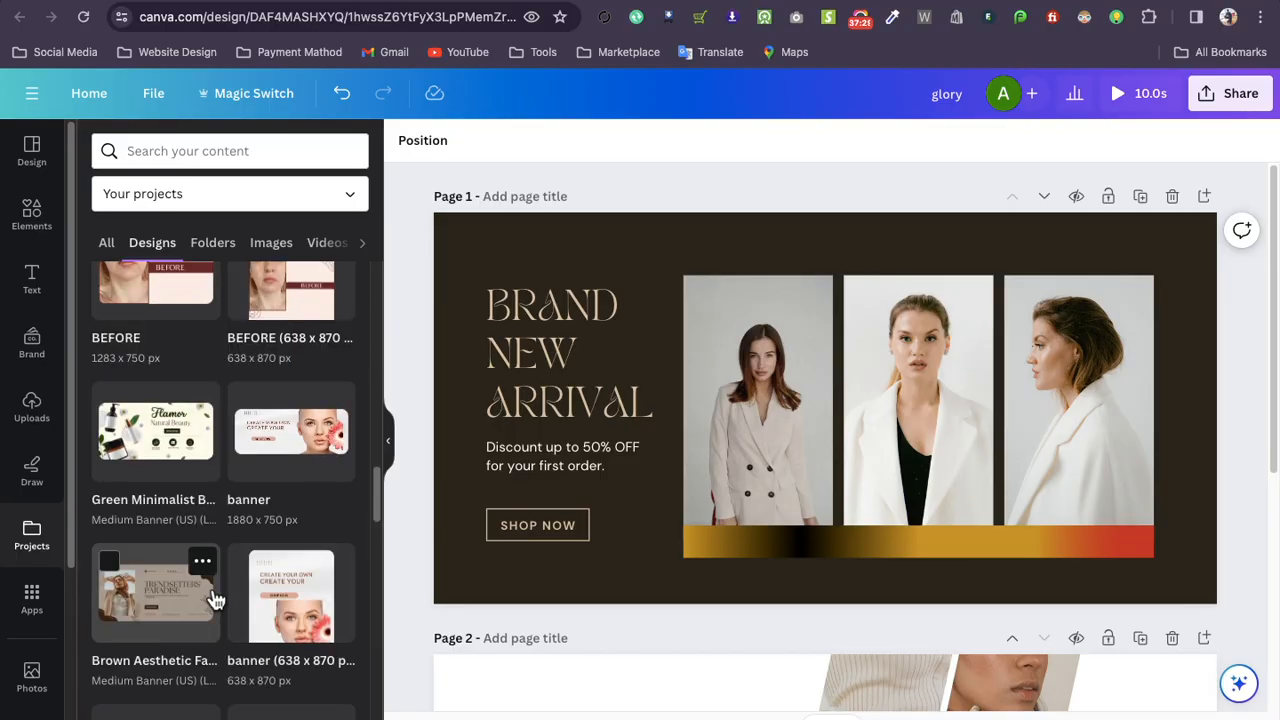
scroll(213, 600, "down", 10)
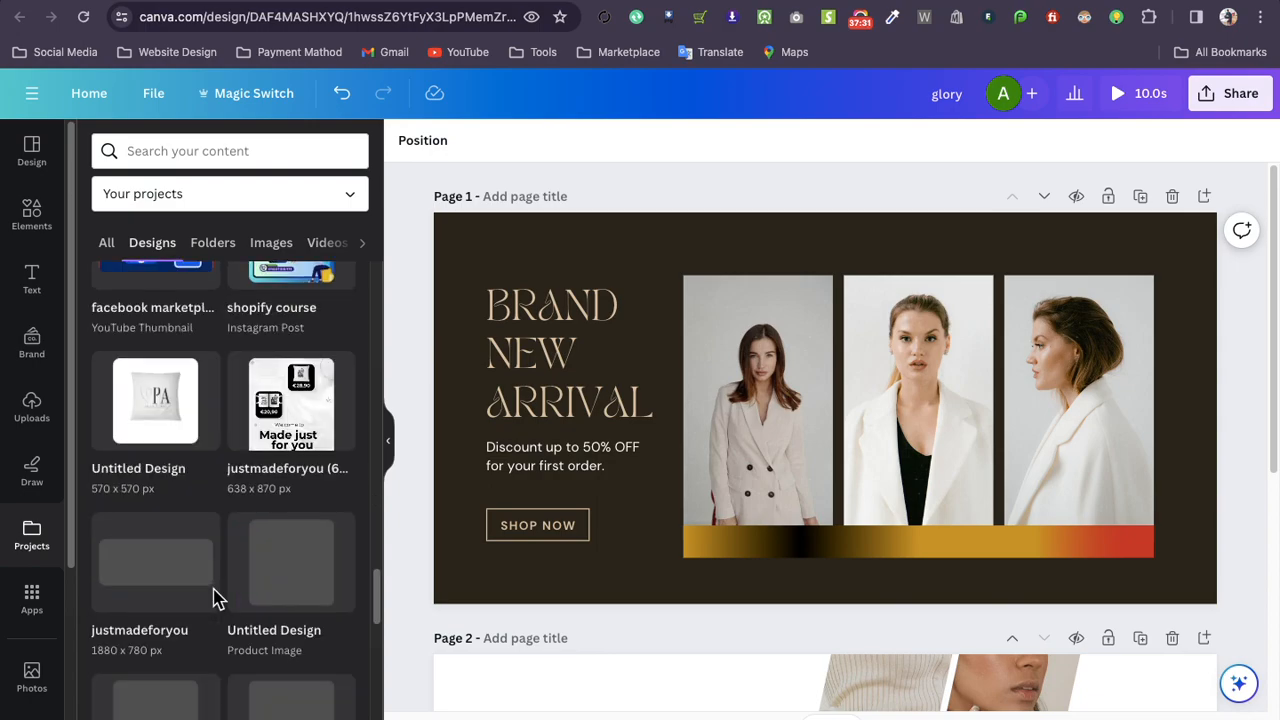
scroll(213, 598, "up", 1)
scroll(213, 598, "up", 3)
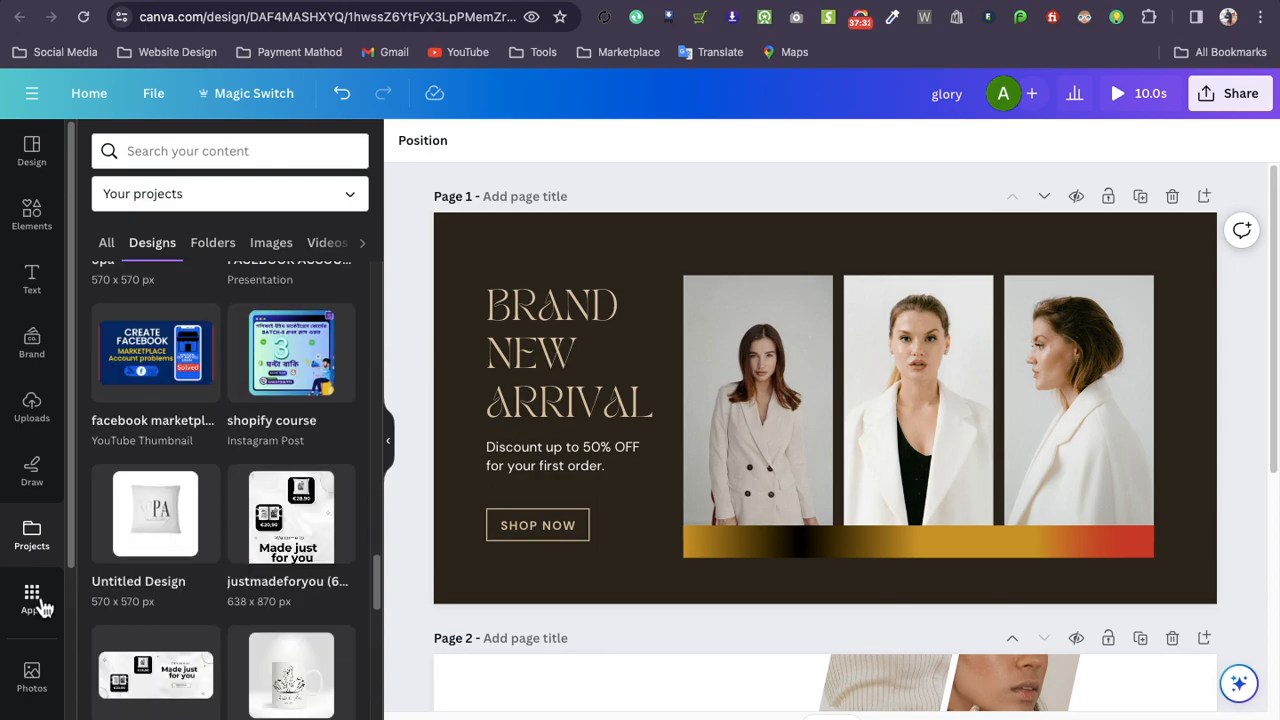
Look through the featured, trending and Canva-made apps, and examine the audio library
left_click(40, 603)
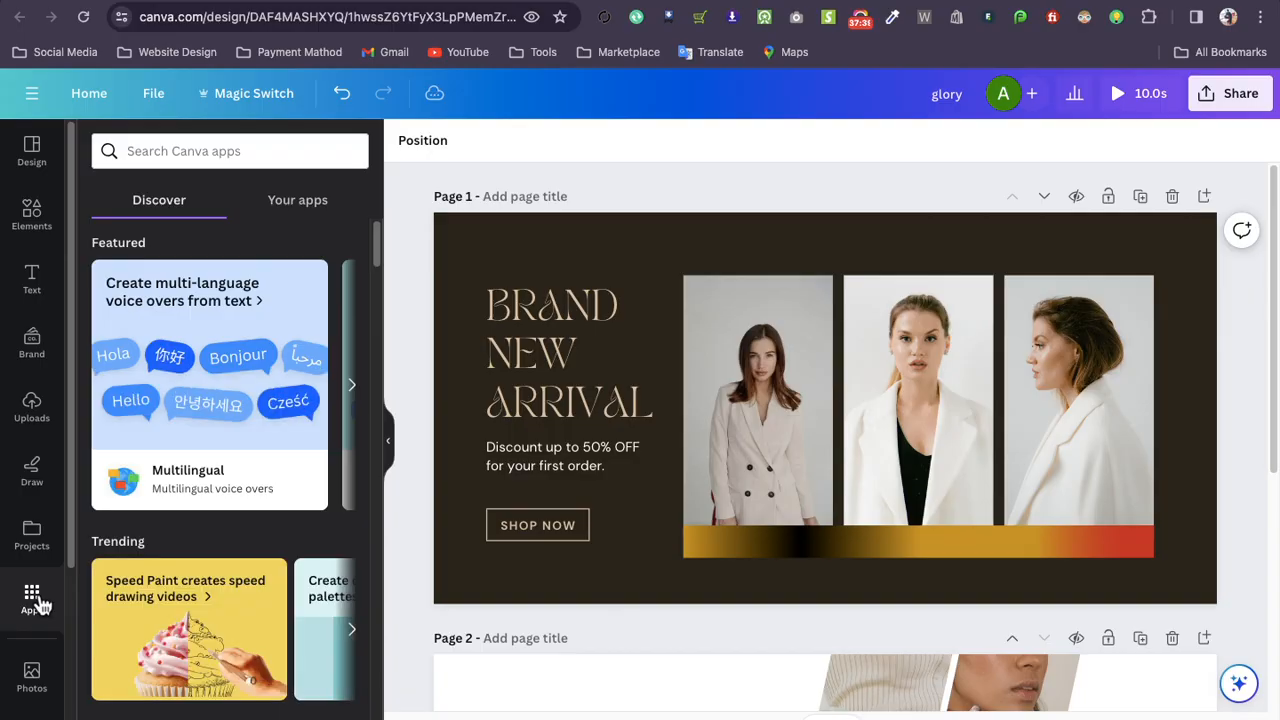
scroll(168, 545, "down", 1)
scroll(168, 545, "down", 5)
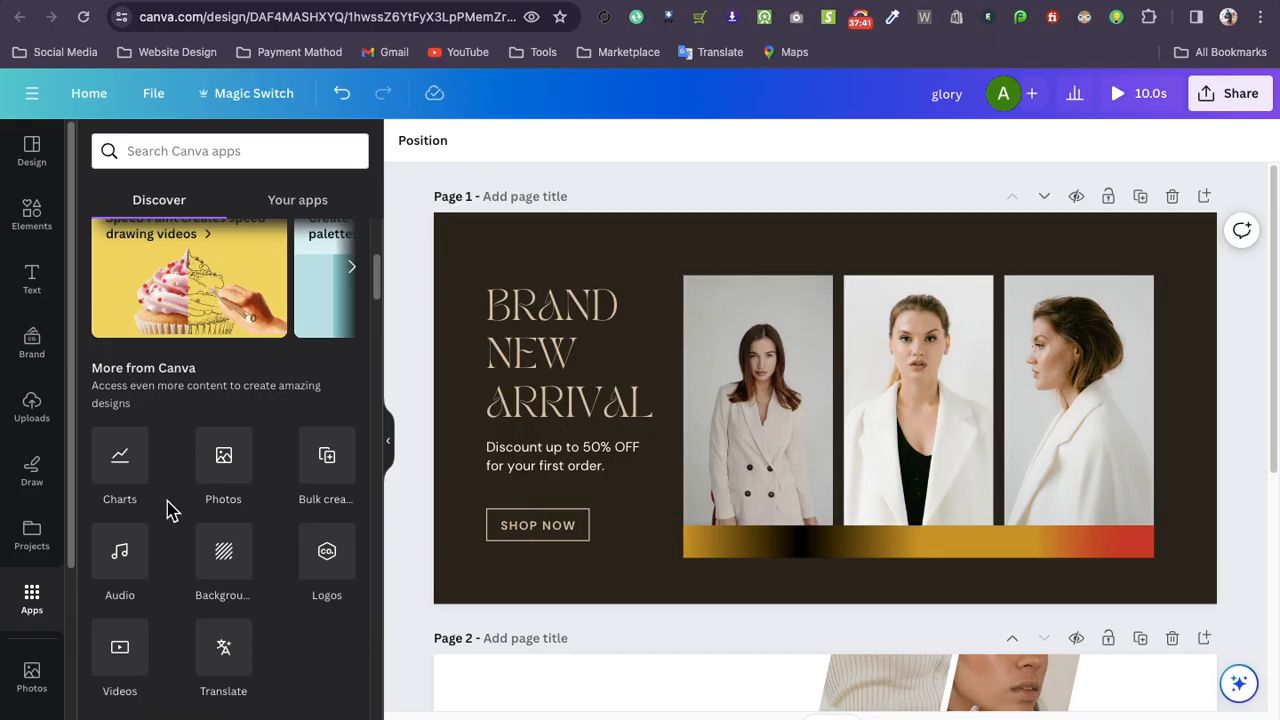
scroll(168, 512, "down", 2)
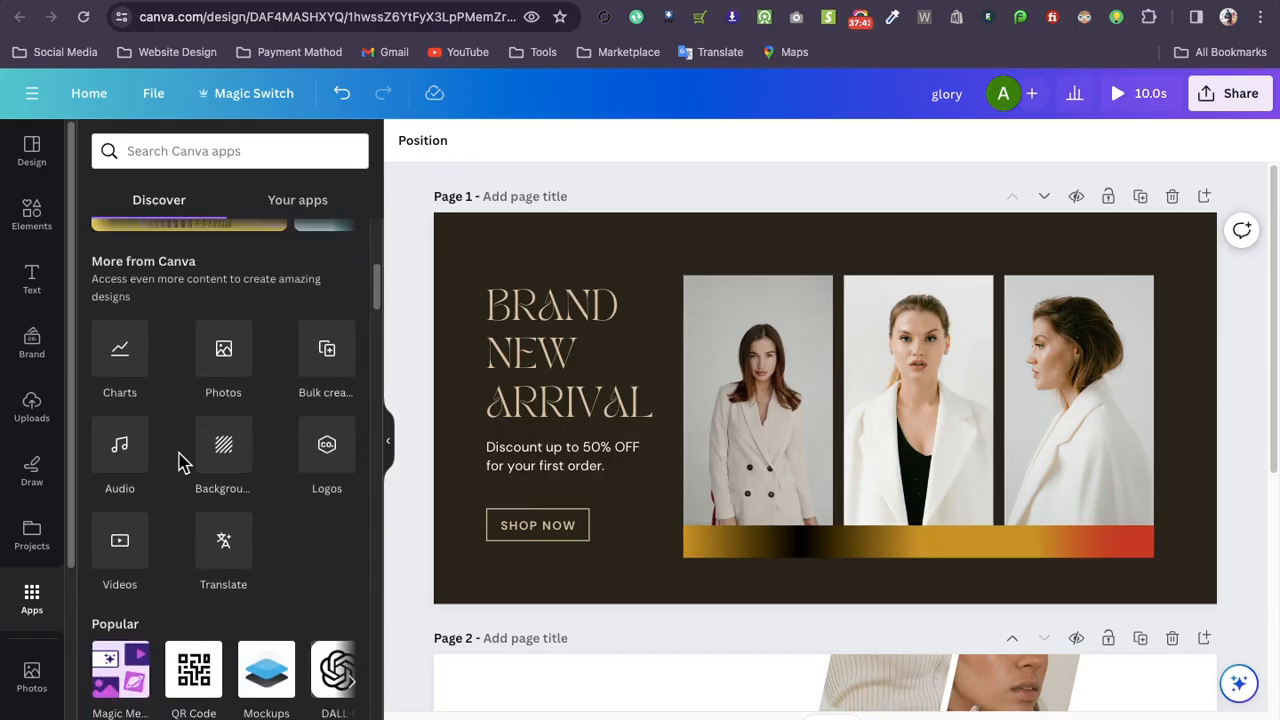
left_click(122, 460)
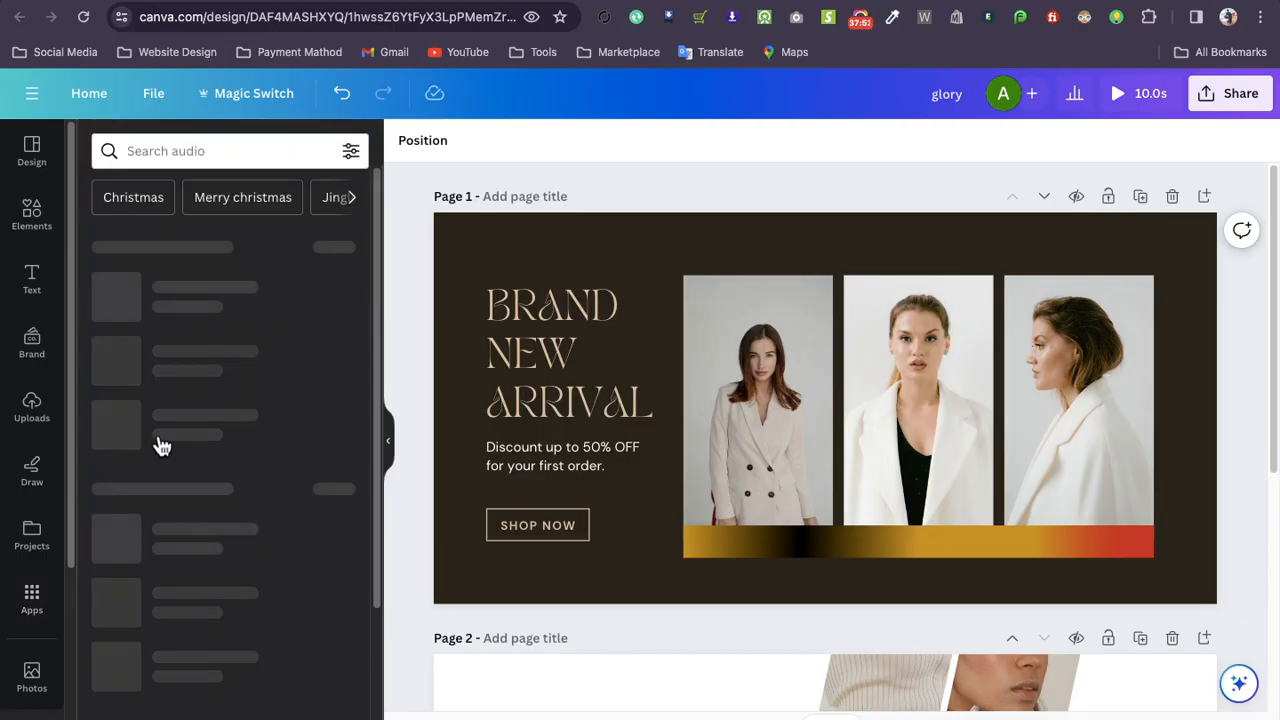
scroll(205, 480, "down", 10)
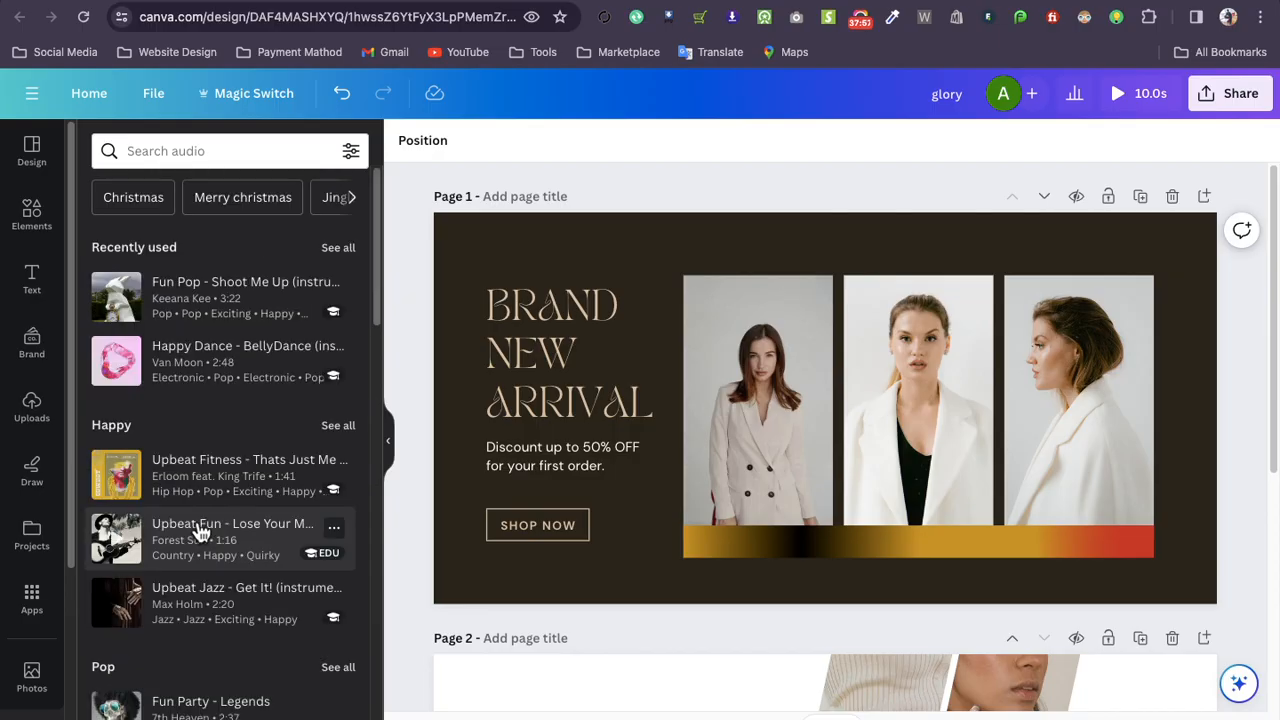
Find the QR Code app among the popular Canva apps and open it for this design
left_click(32, 595)
scroll(240, 603, "down", 2)
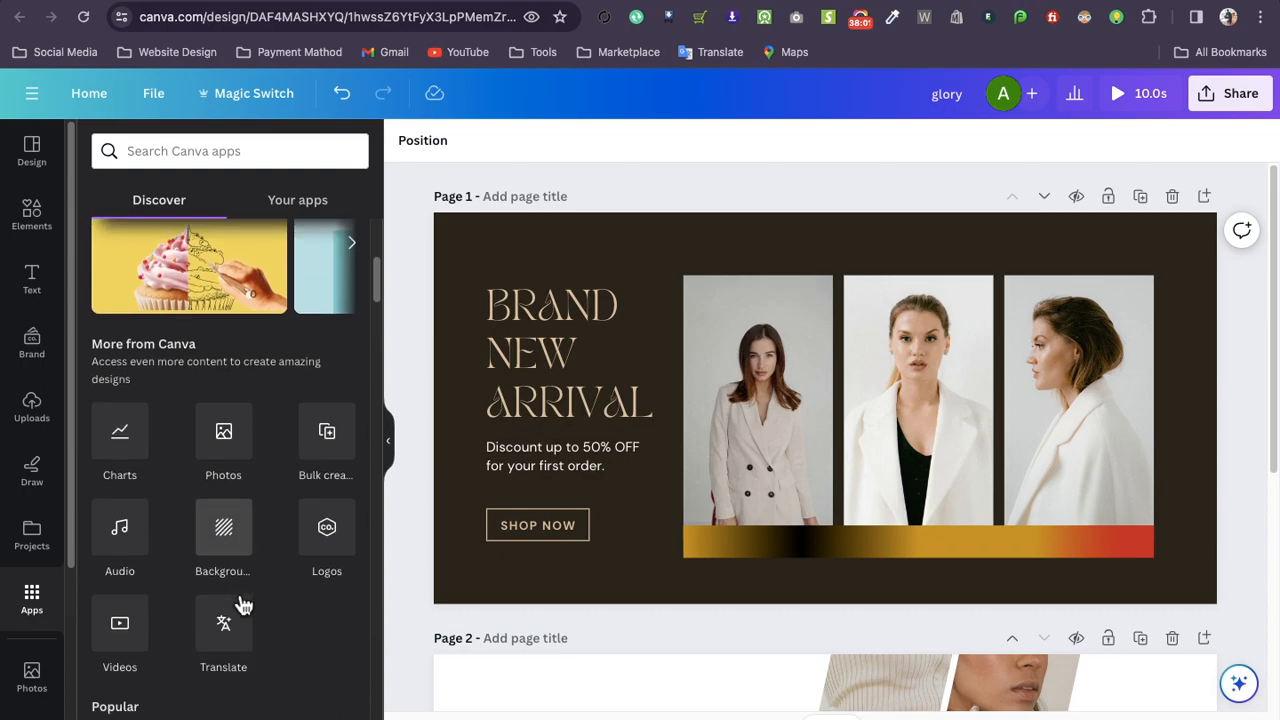
scroll(240, 603, "down", 4)
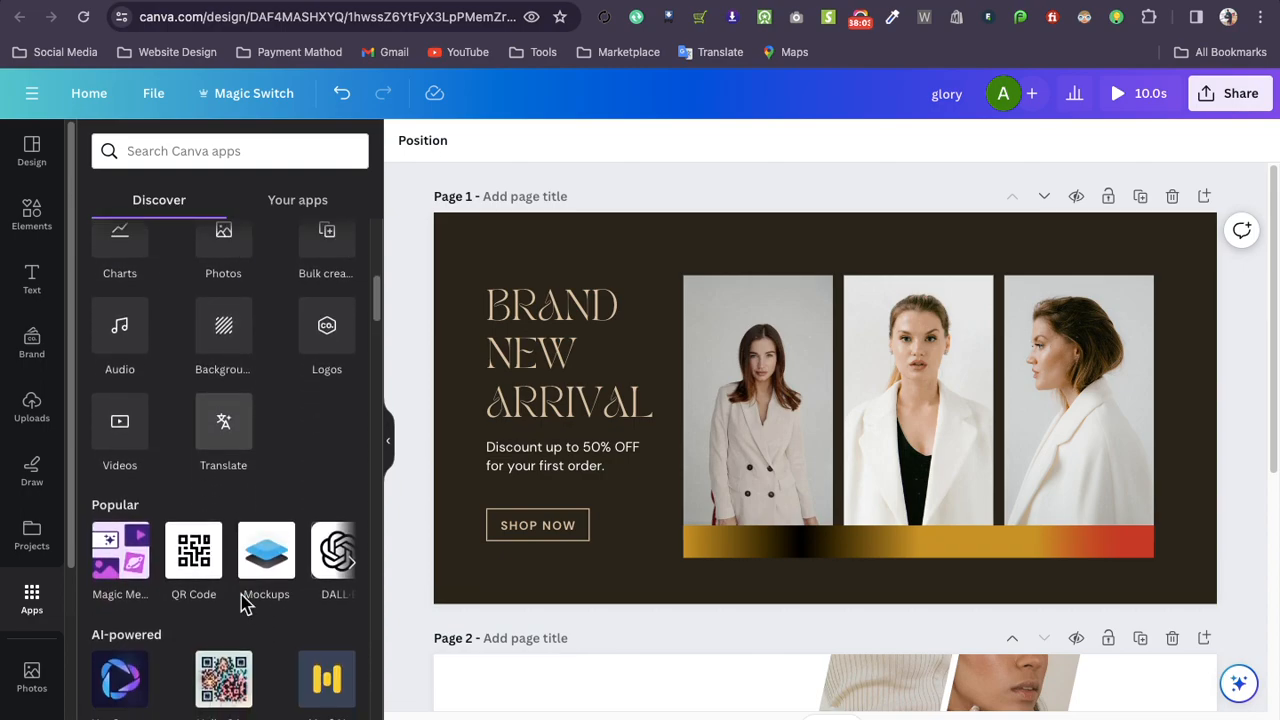
left_click(187, 518)
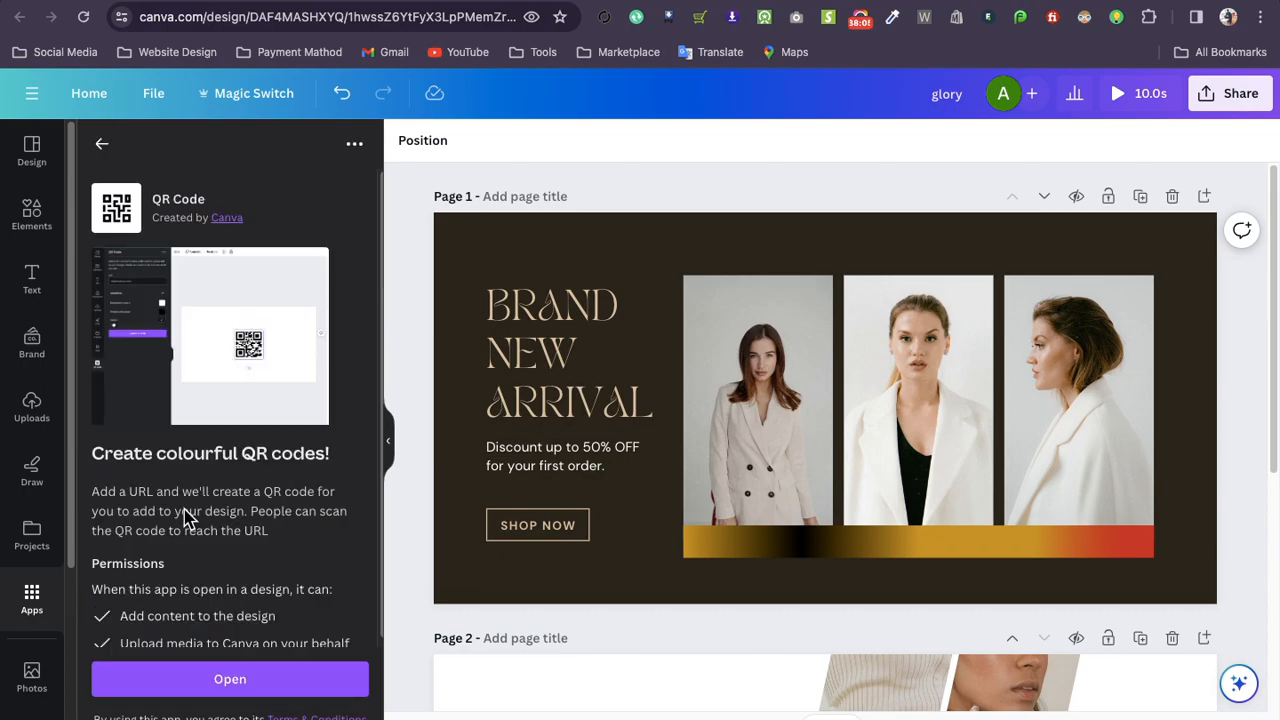
left_click(185, 681)
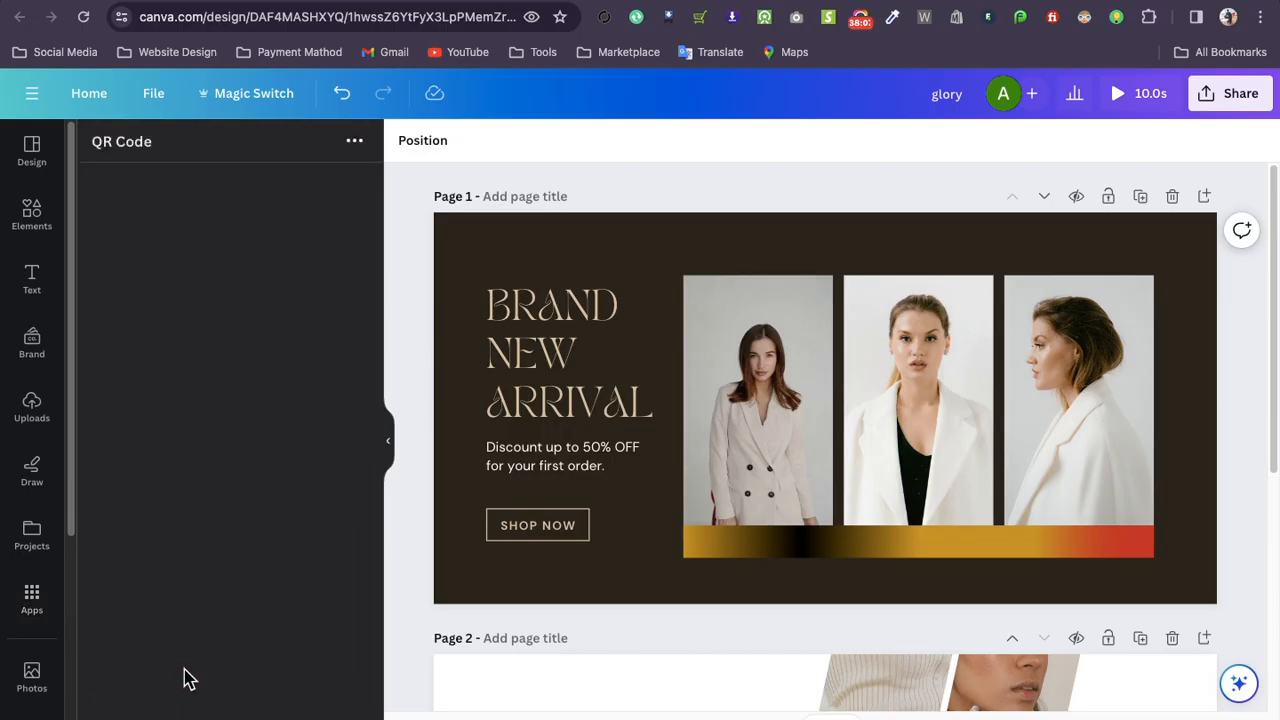
Generate a QR code for ahmedyit.com with the default colours and margin, and add it to the banner
left_click(155, 453)
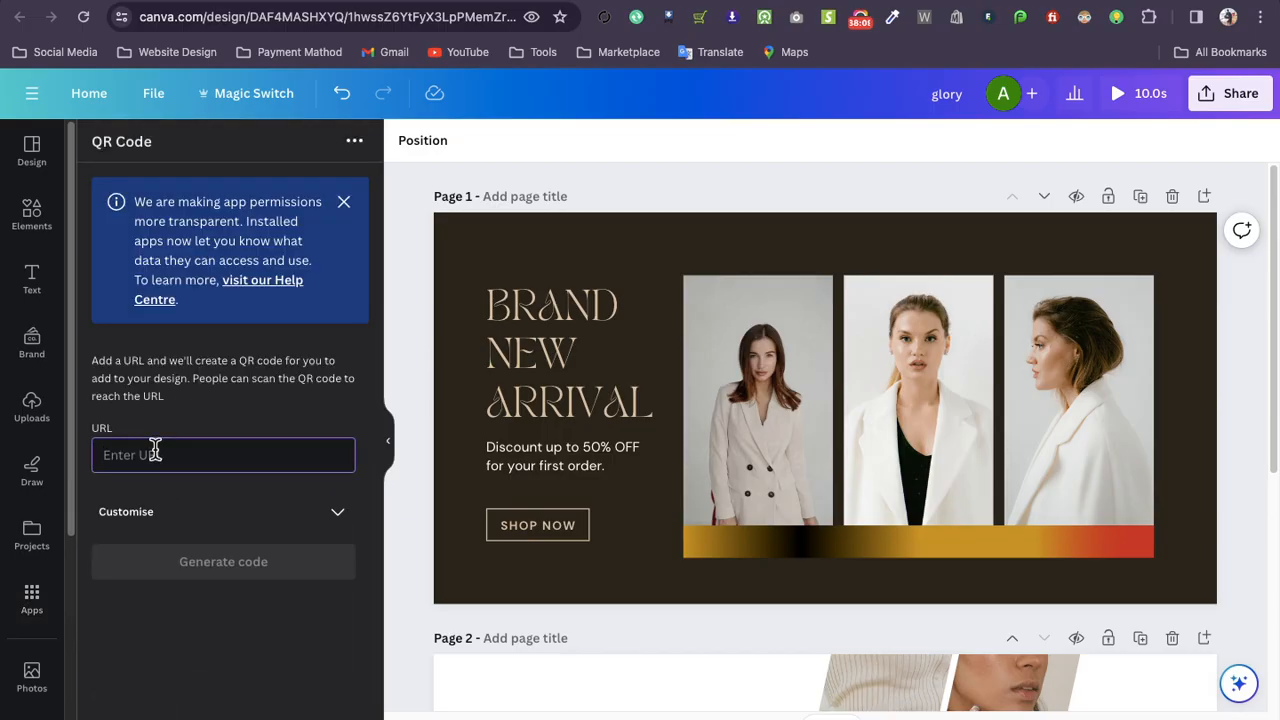
type("ahmedyit.com")
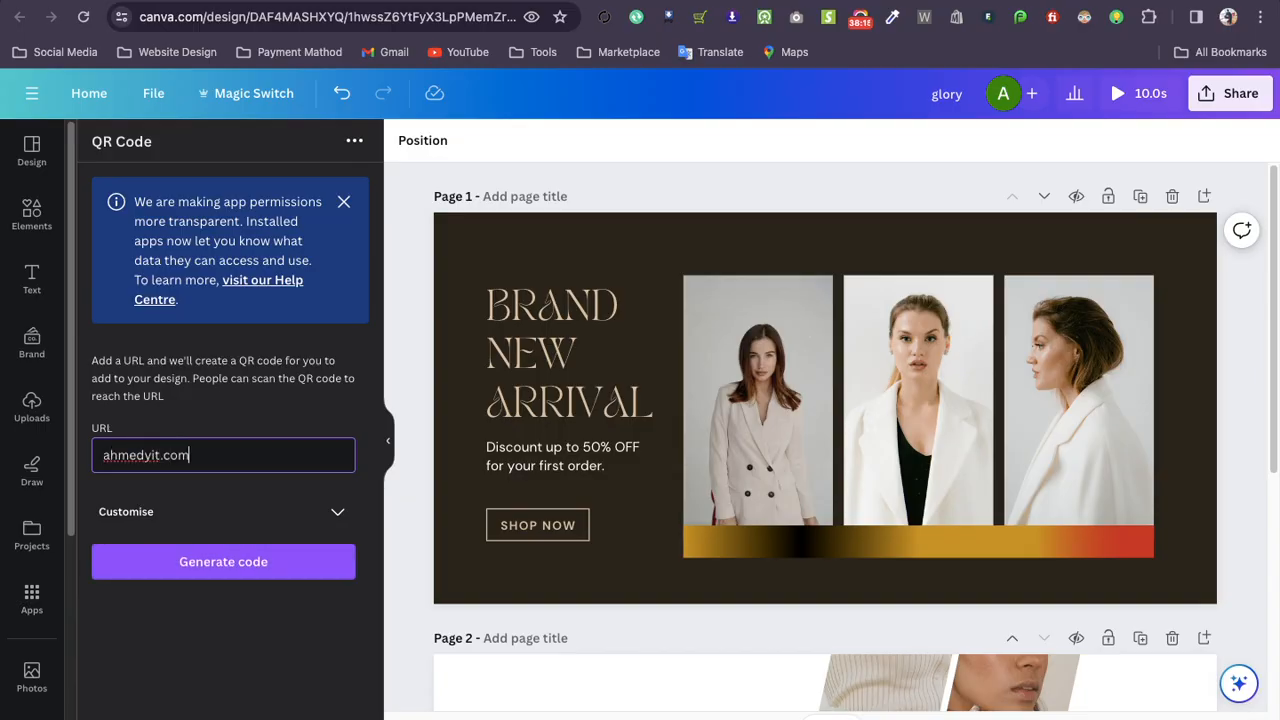
left_click(246, 523)
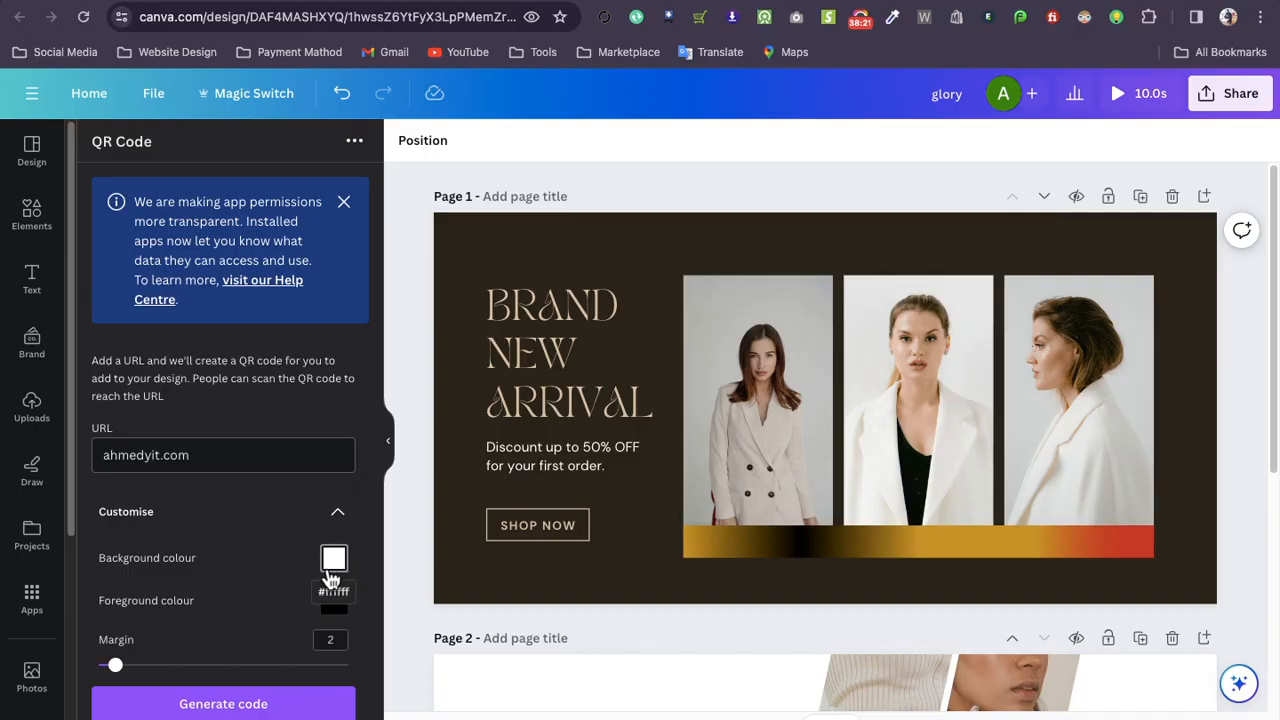
left_click(258, 703)
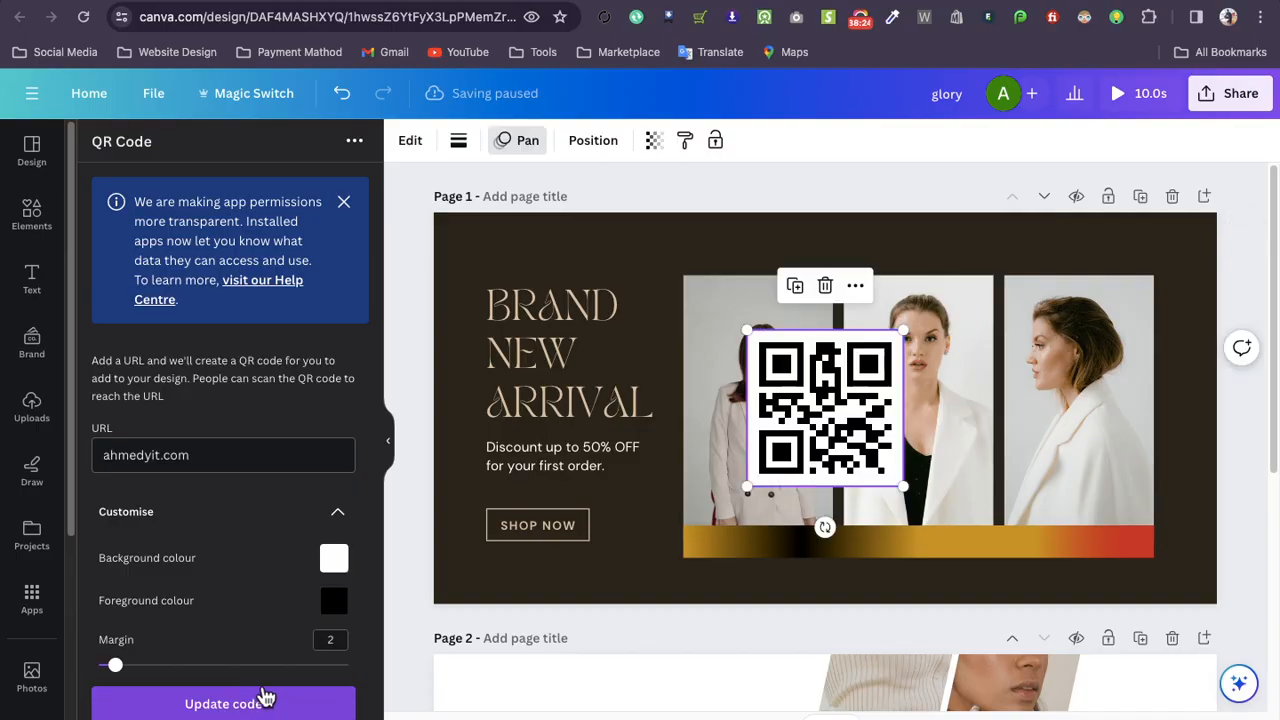
left_click(209, 455)
left_click_drag(209, 455, 75, 465)
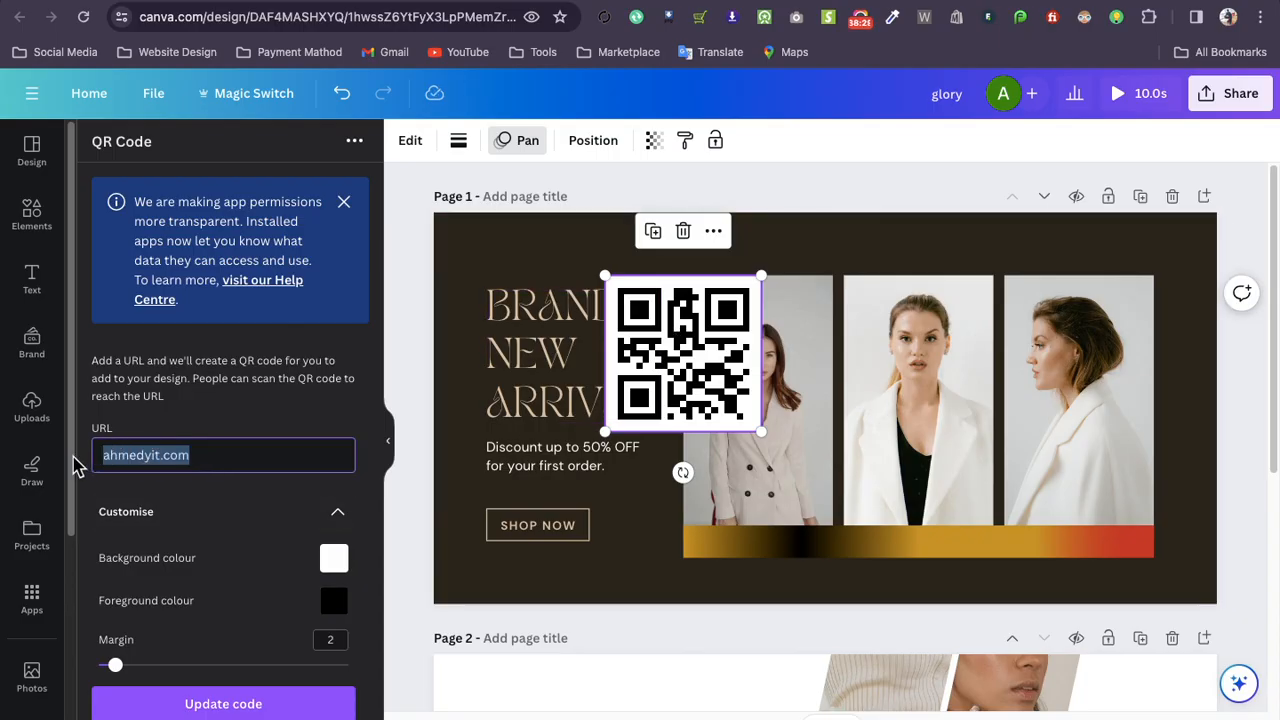
left_click(140, 437)
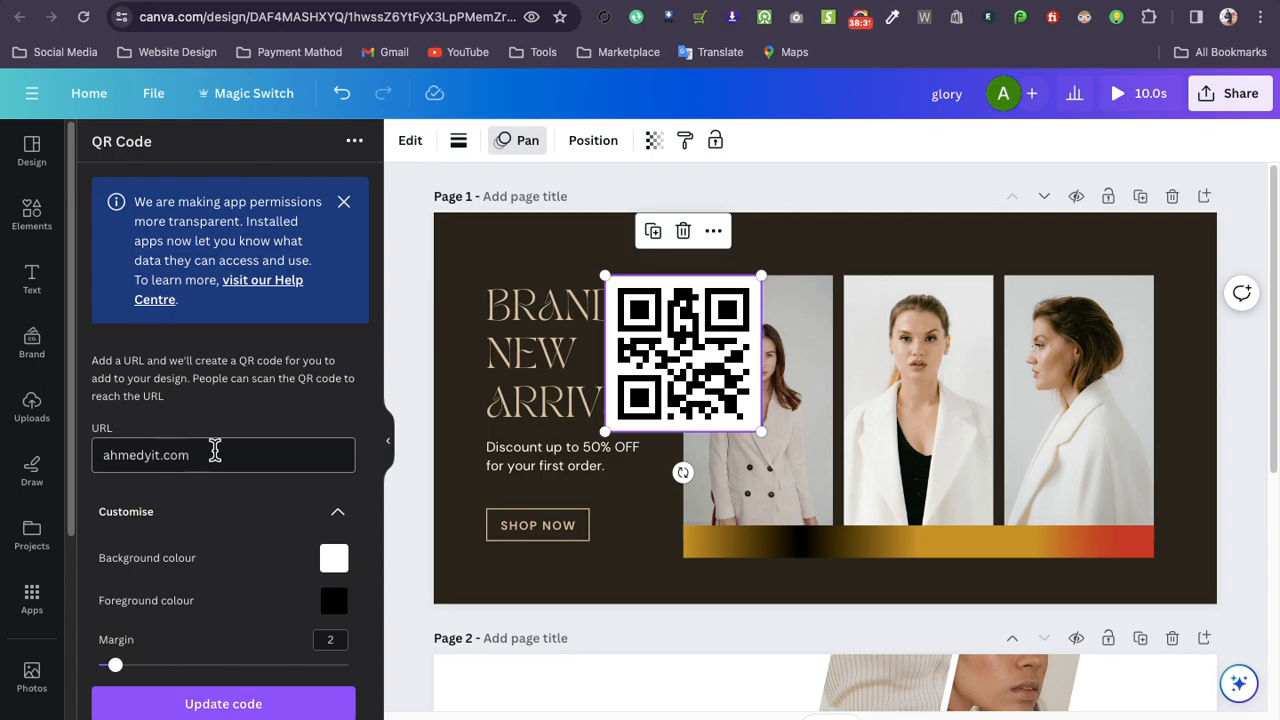
left_click(213, 451)
left_click(147, 452)
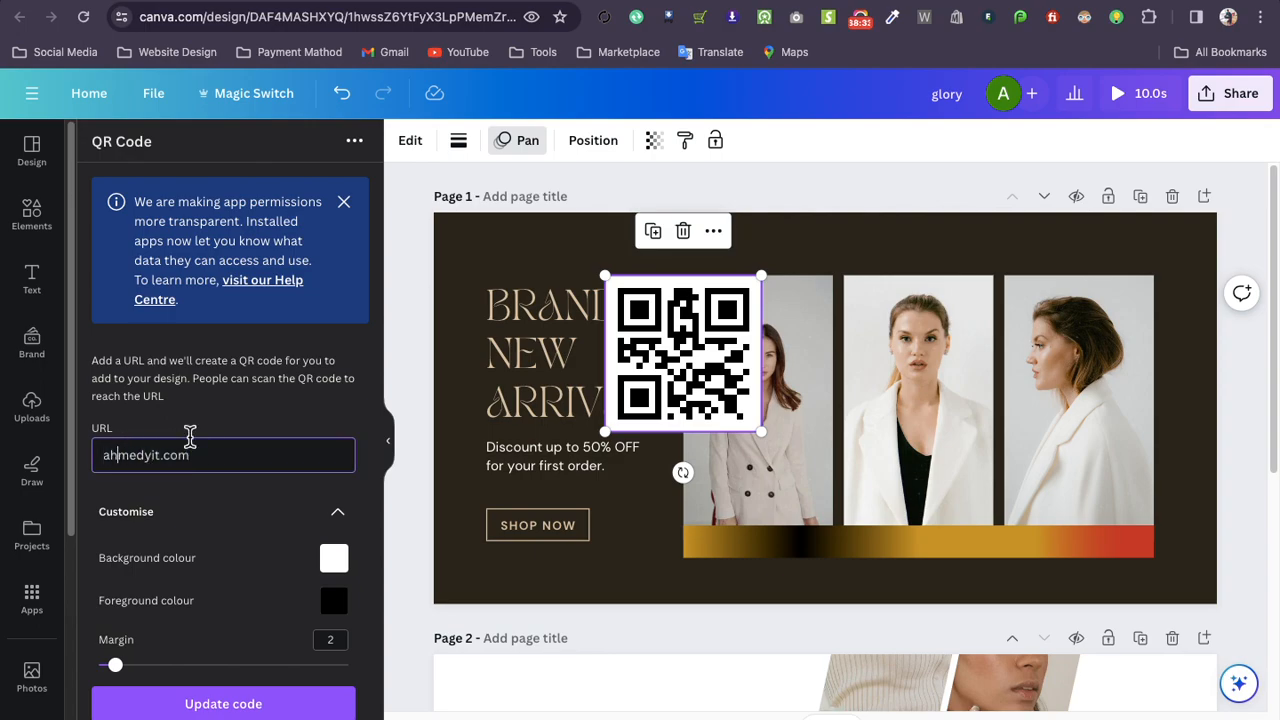
Move the QR code over the banner's first photo and resize it to match the photo's width
left_click_drag(686, 360, 755, 346)
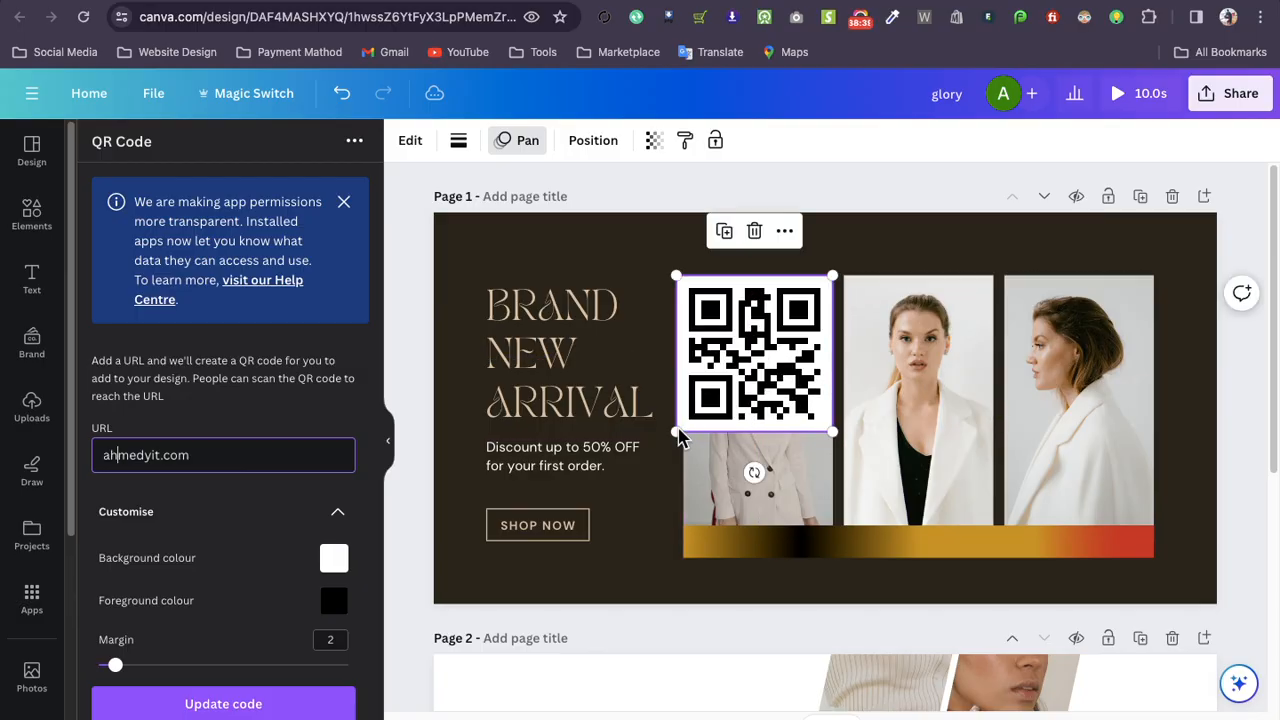
left_click_drag(677, 430, 696, 441)
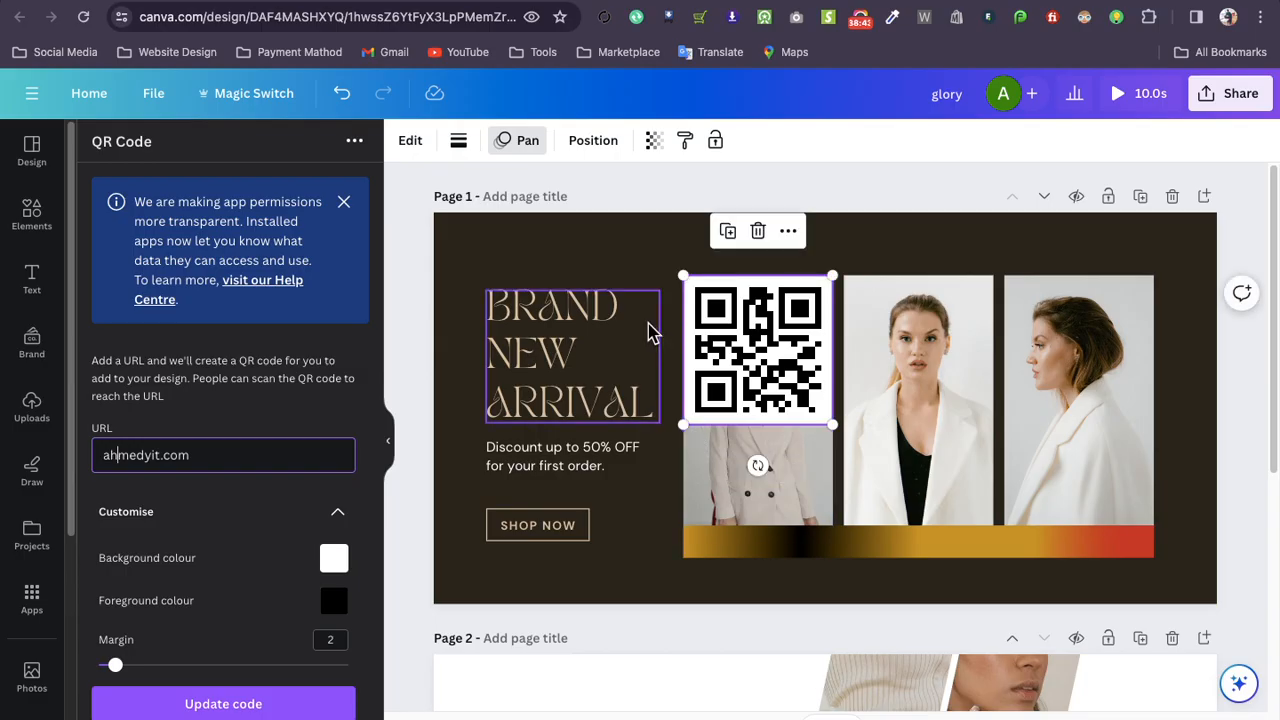
left_click(658, 272)
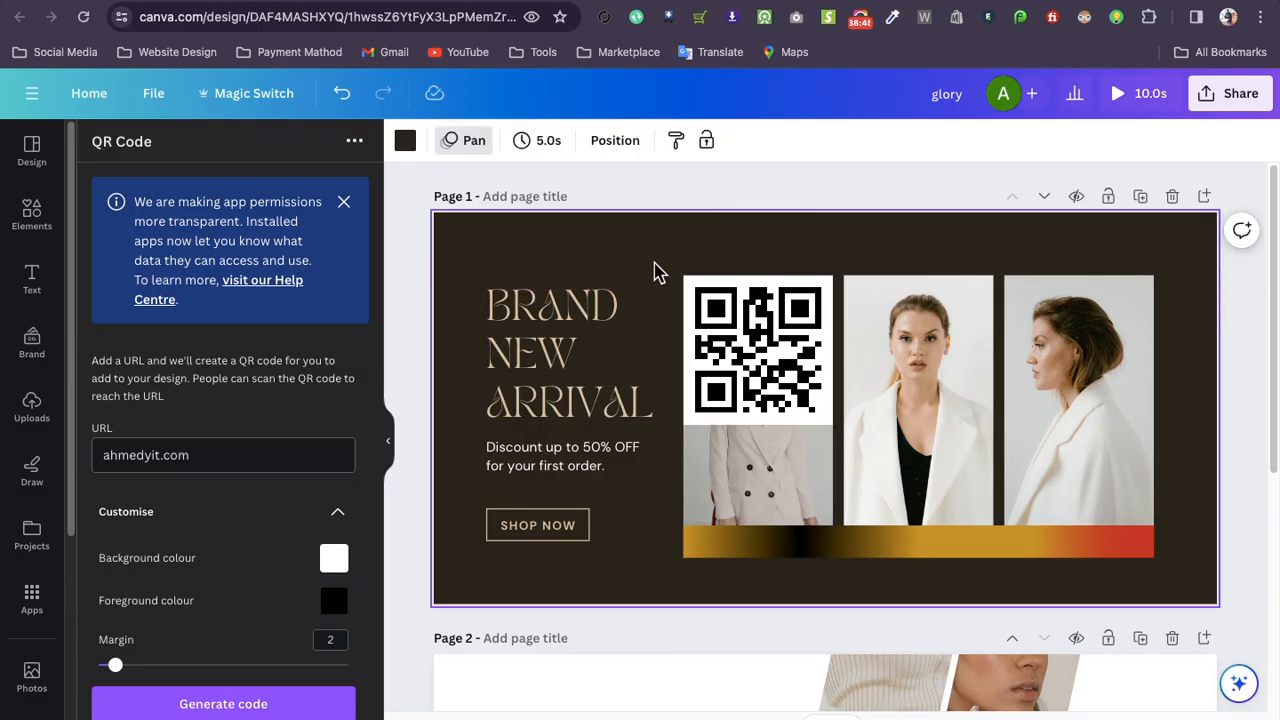
Shrink the QR code into the banner's lower-right corner, and dismiss the notice about app permissions
left_click_drag(771, 363, 1134, 554)
left_click_drag(1042, 466, 1172, 572)
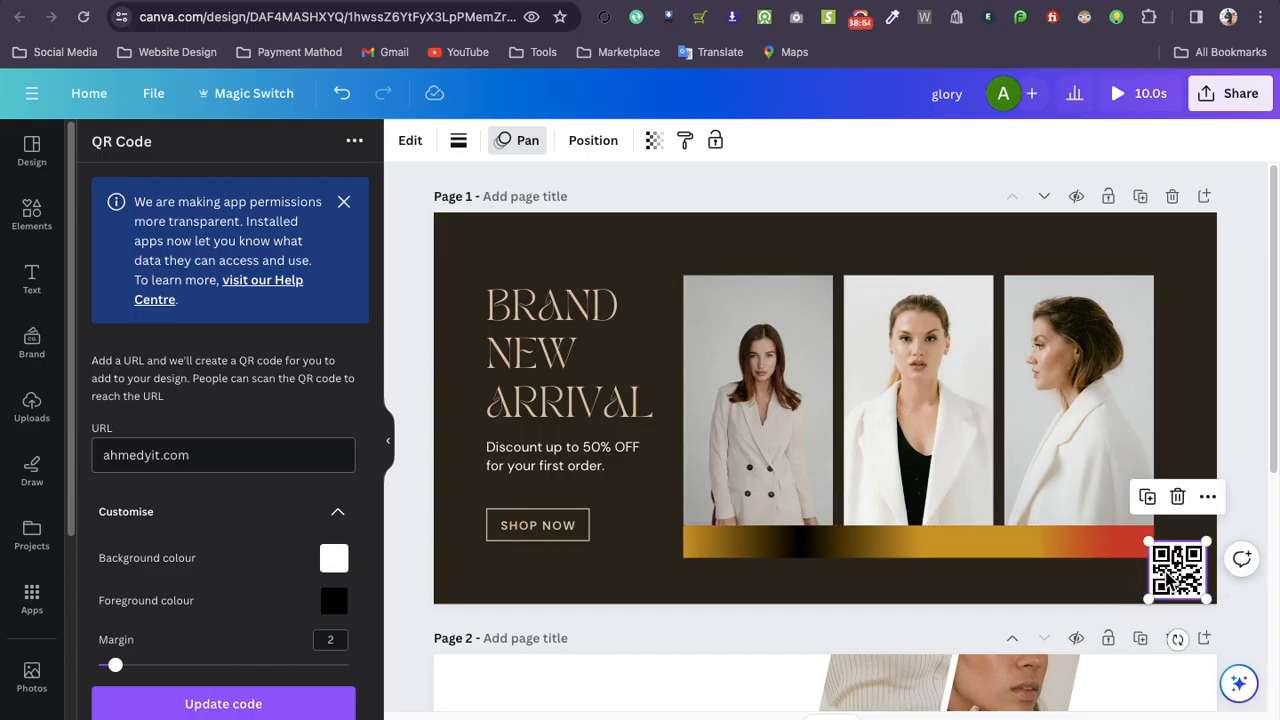
left_click(1237, 521)
left_click_drag(216, 455, 111, 452)
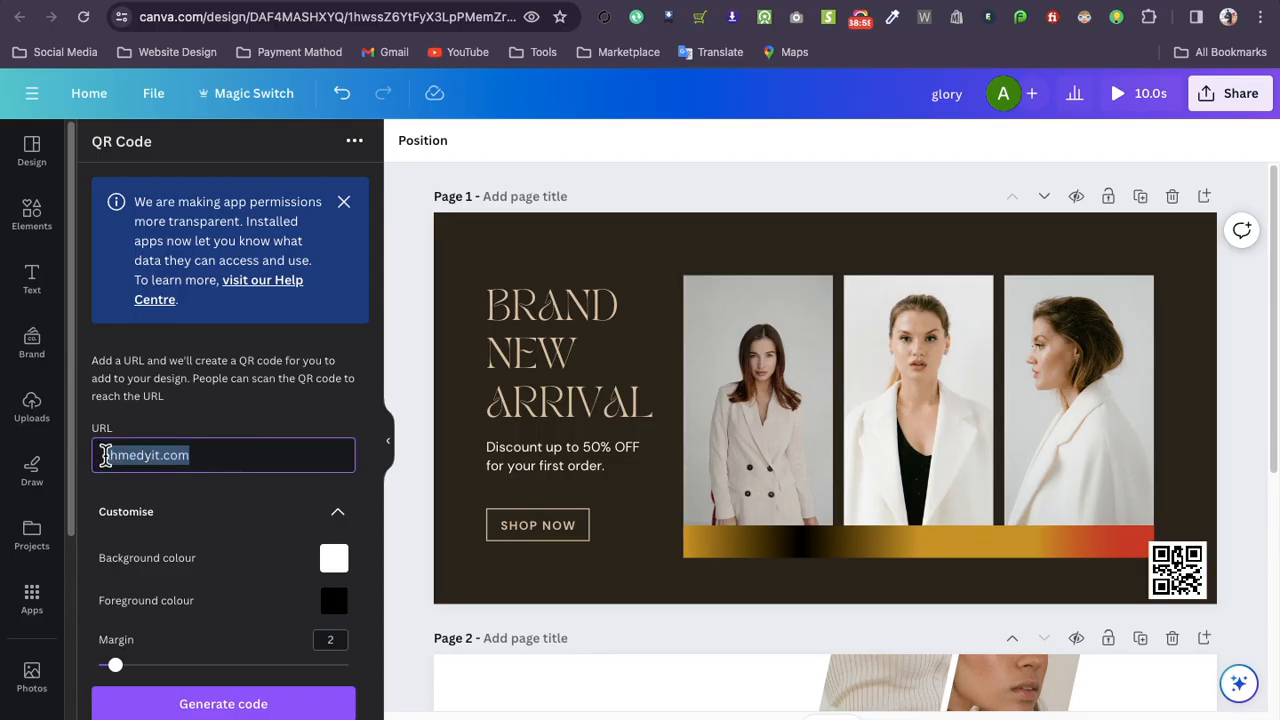
left_click(344, 203)
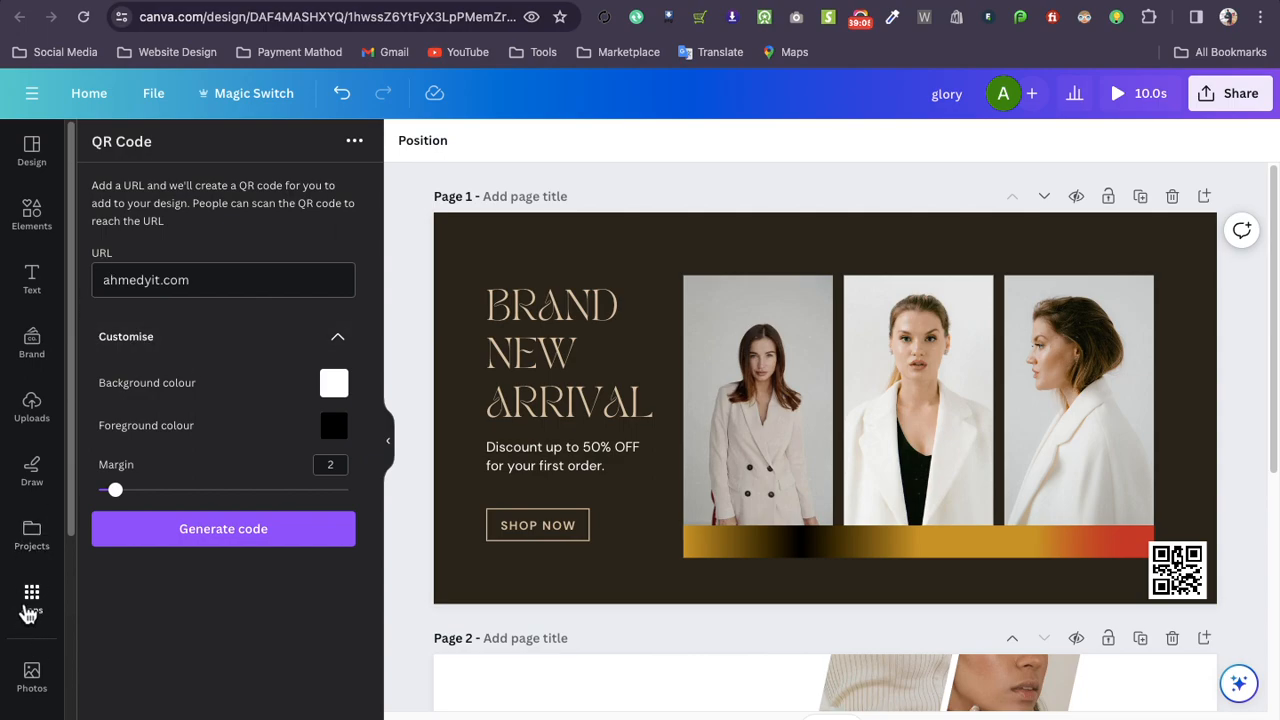
Look through the popular Canva apps and open the Hello QArt app from the AI-powered group
left_click(25, 600)
scroll(200, 450, "down", 5)
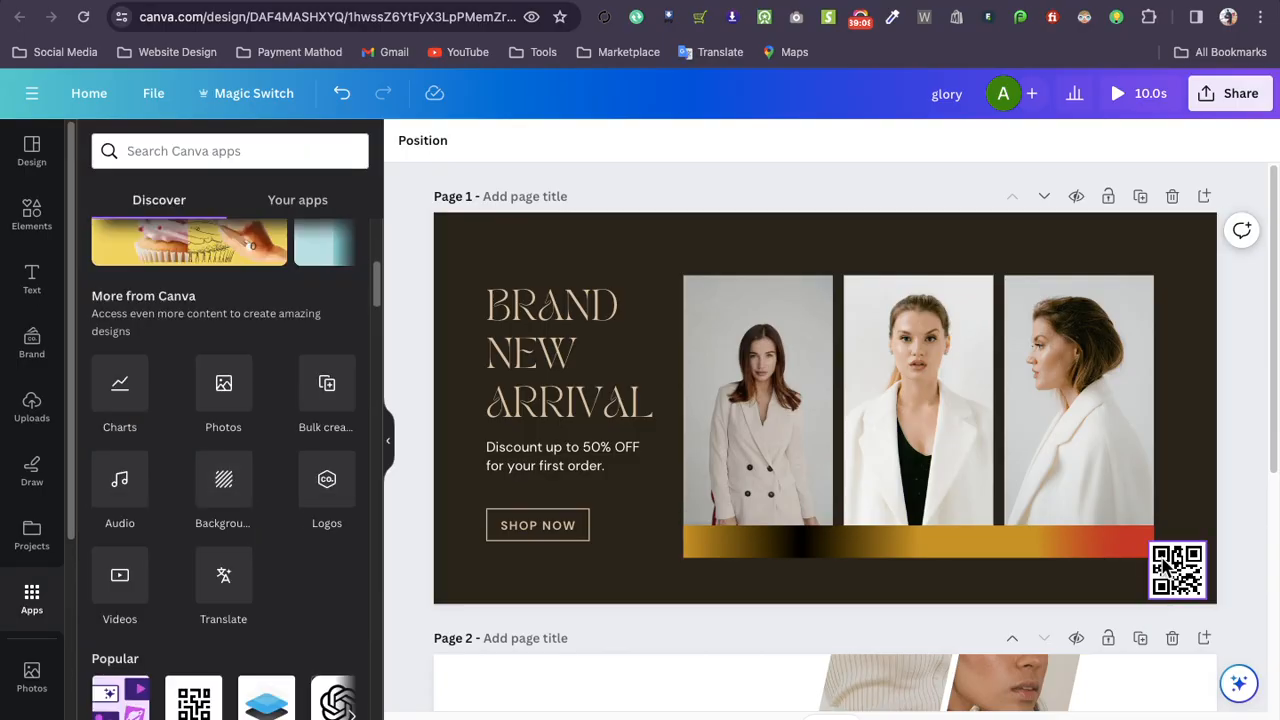
scroll(143, 563, "down", 3)
scroll(210, 580, "down", 1)
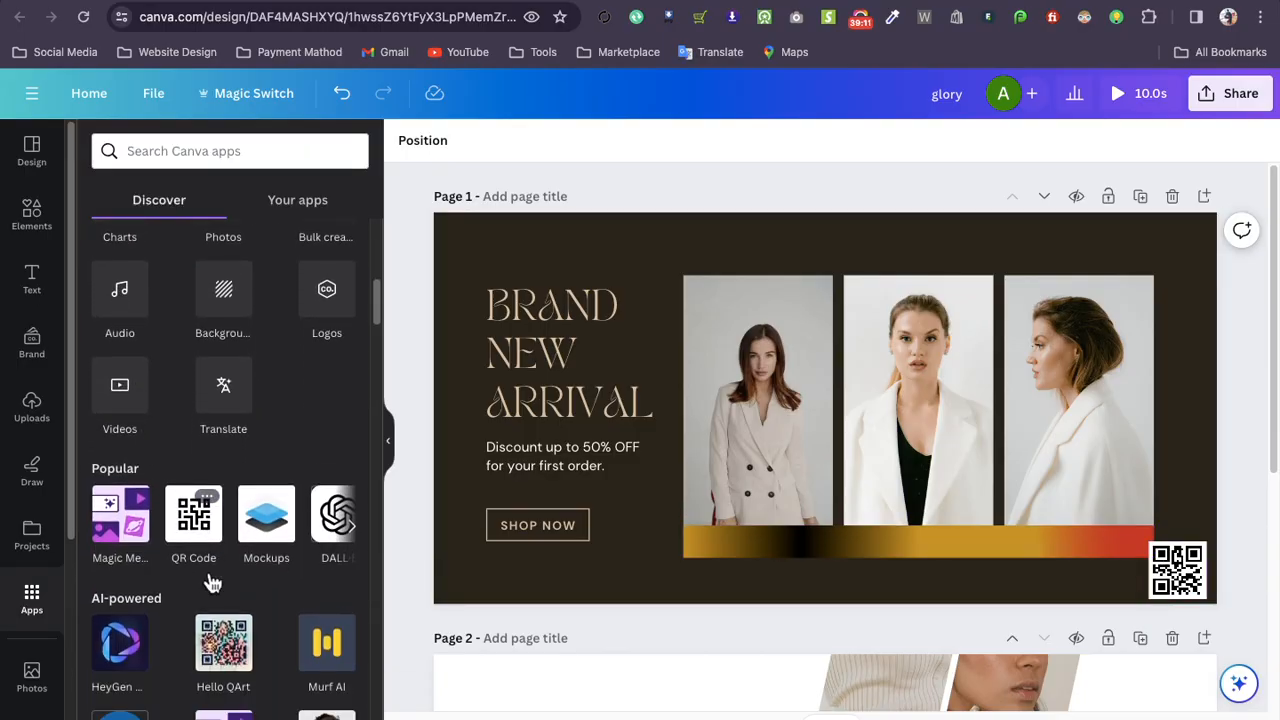
left_click(353, 536)
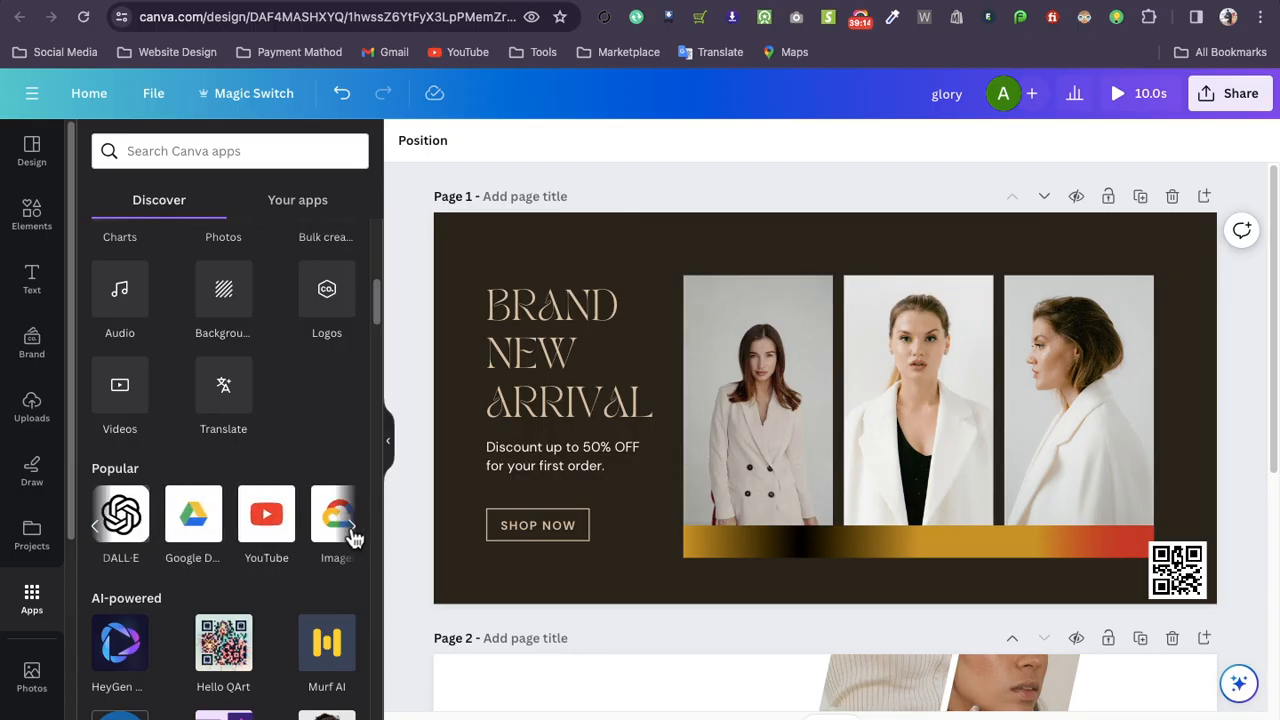
left_click(353, 537)
scroll(300, 597, "down", 2)
scroll(280, 600, "down", 1)
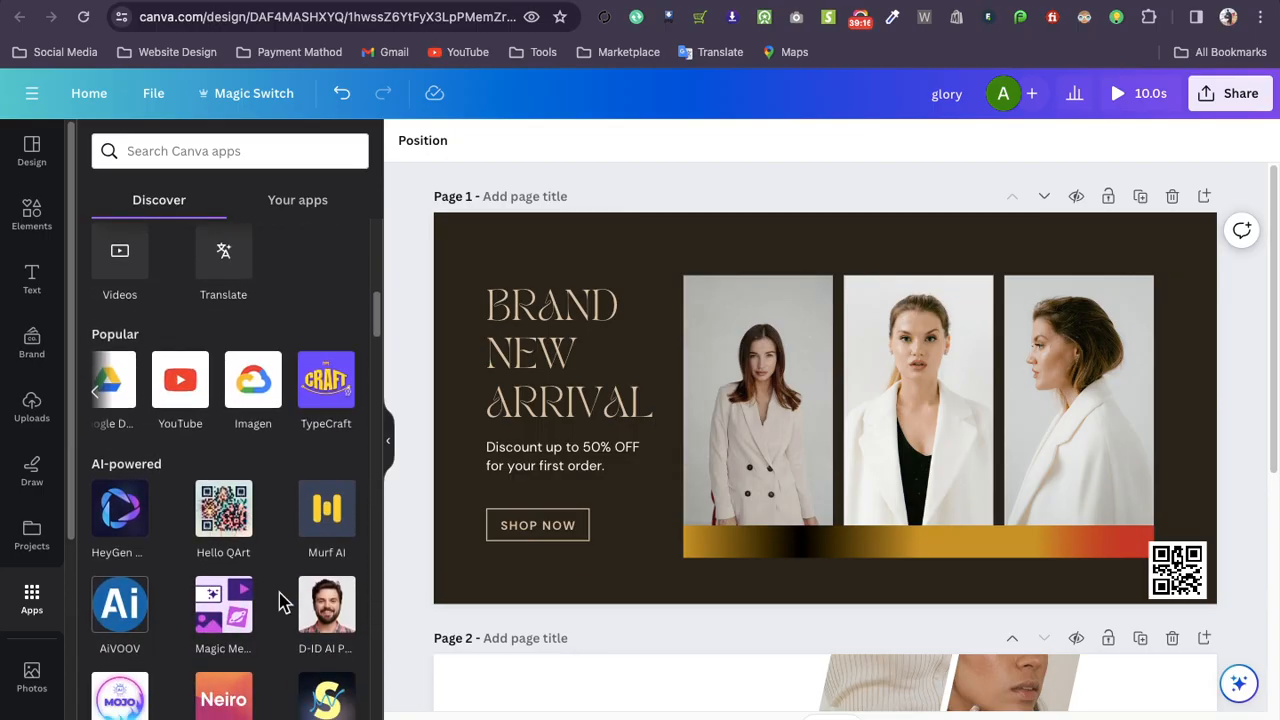
left_click(226, 527)
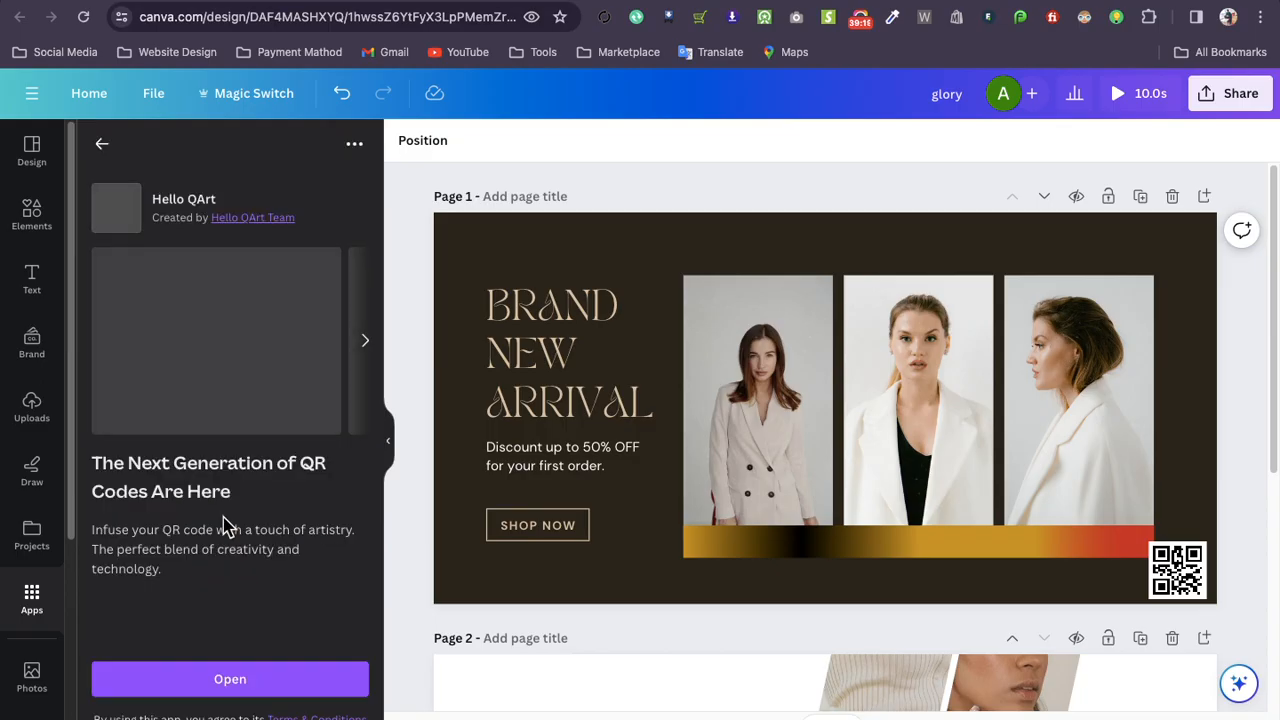
left_click(211, 688)
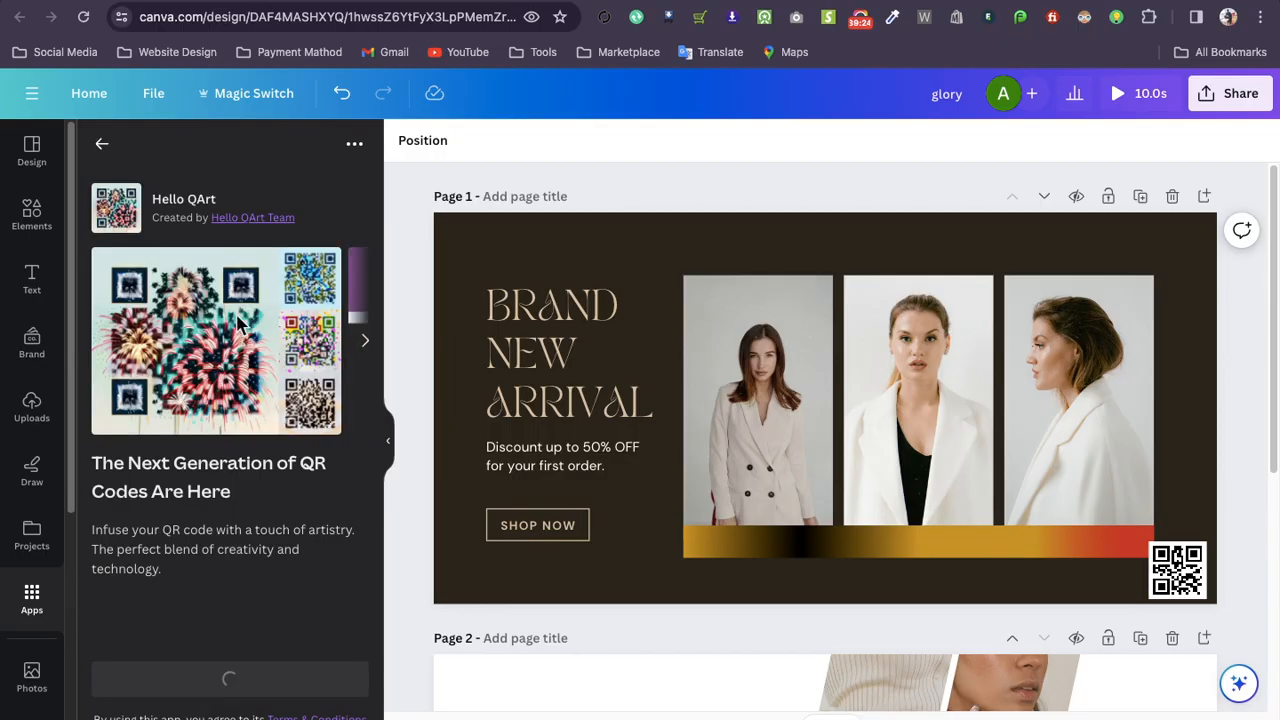
left_click(1195, 572)
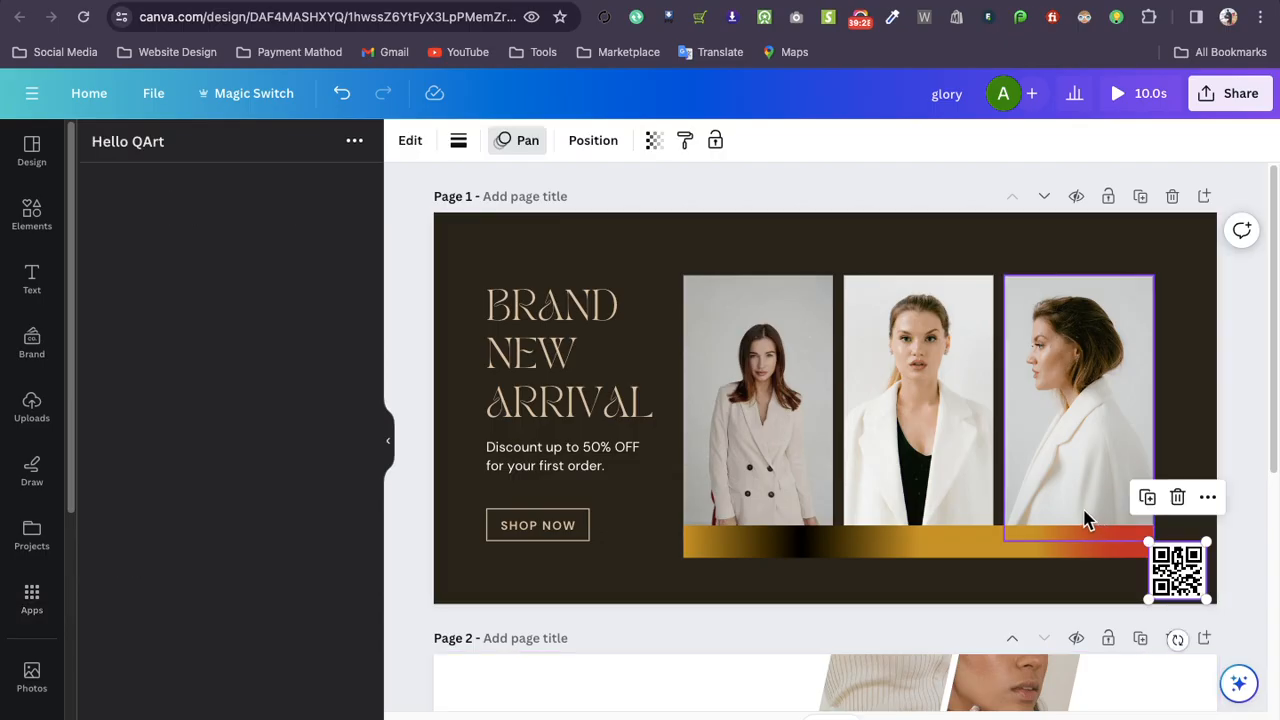
left_click(152, 271)
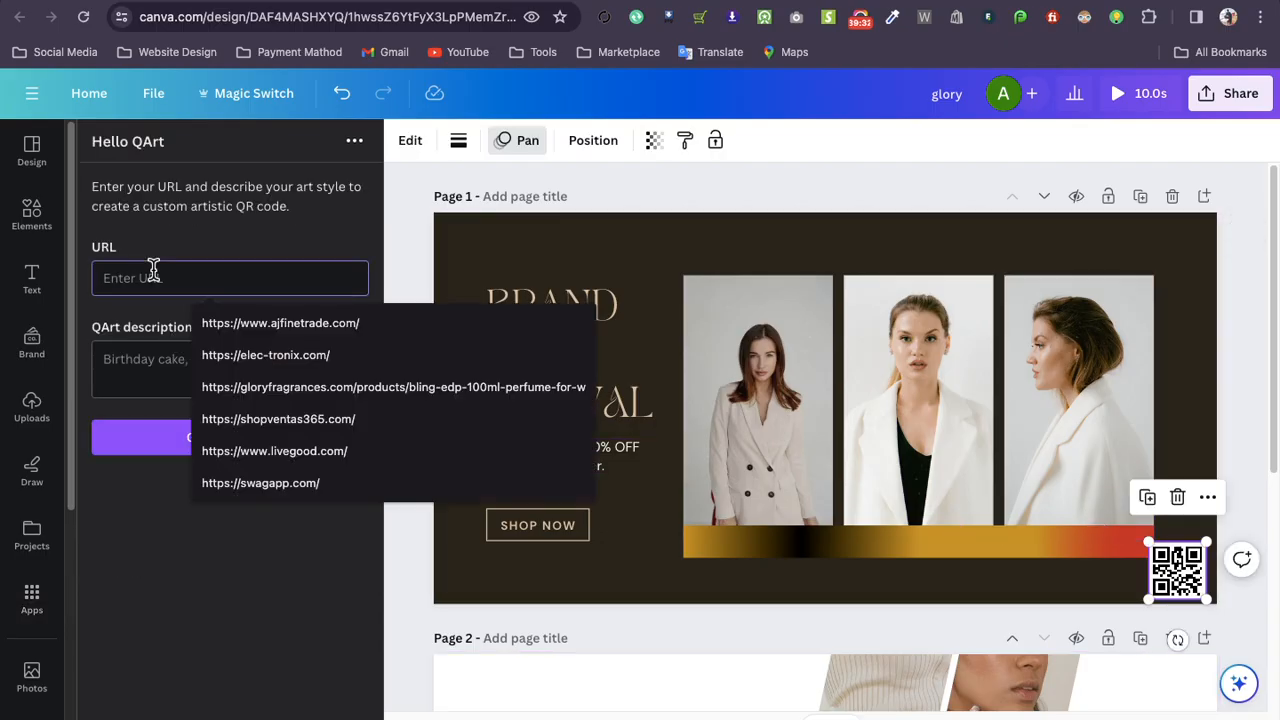
left_click(270, 328)
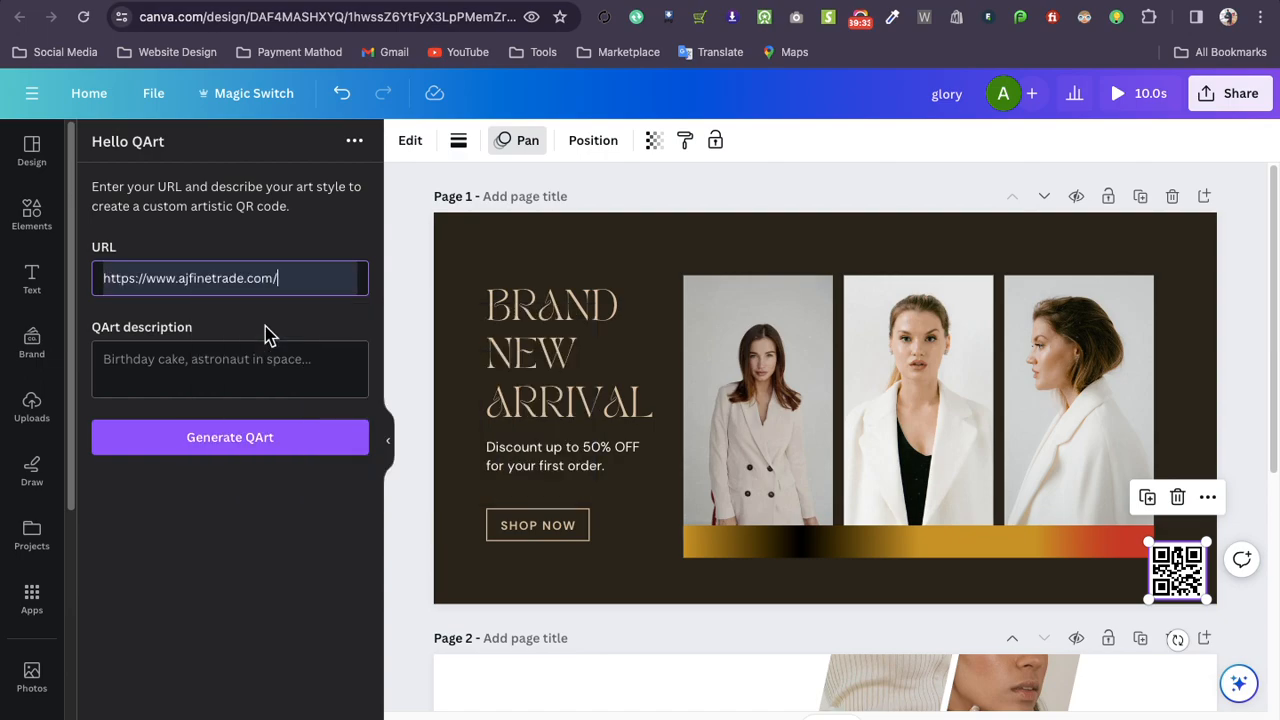
left_click(205, 440)
left_click(185, 350)
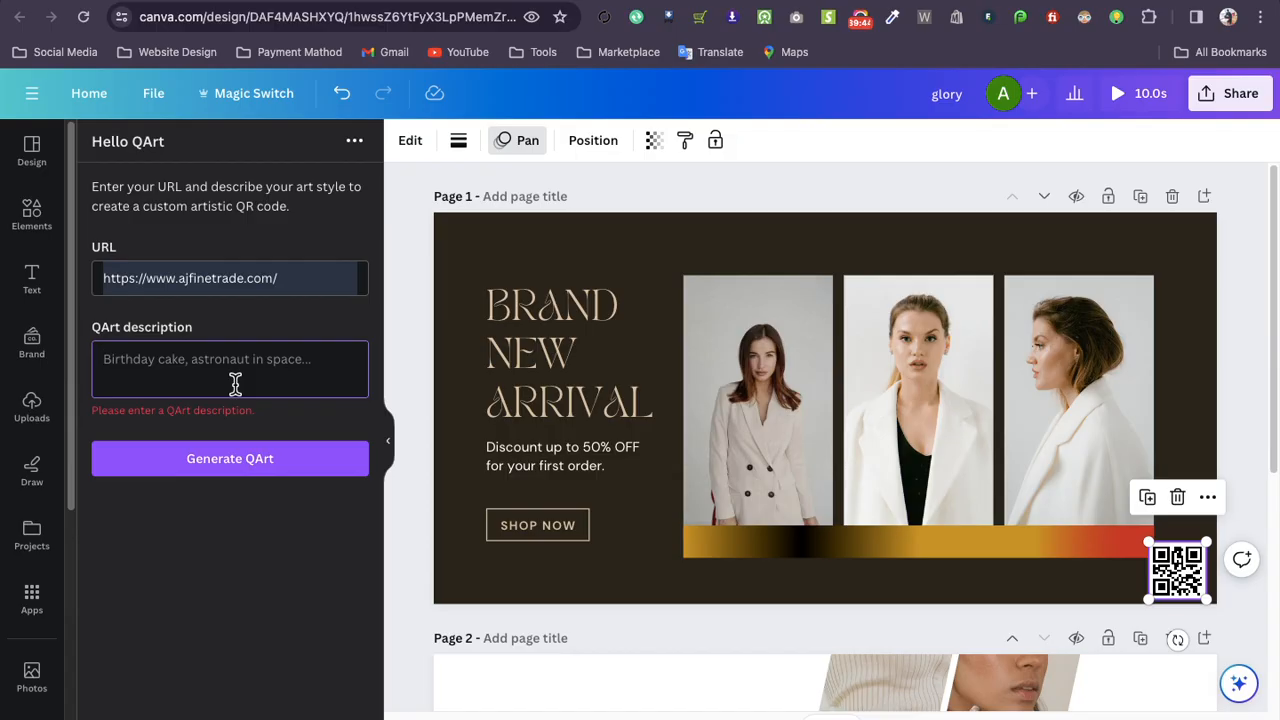
type("gift sets")
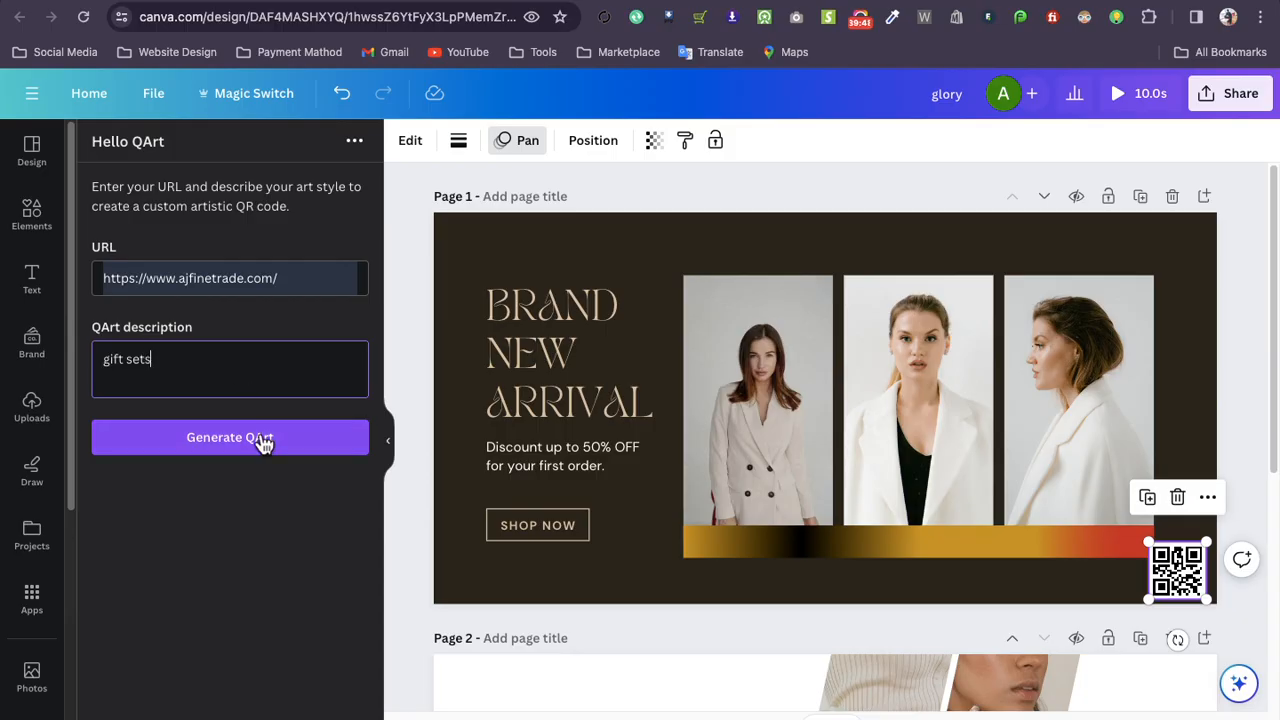
left_click(263, 440)
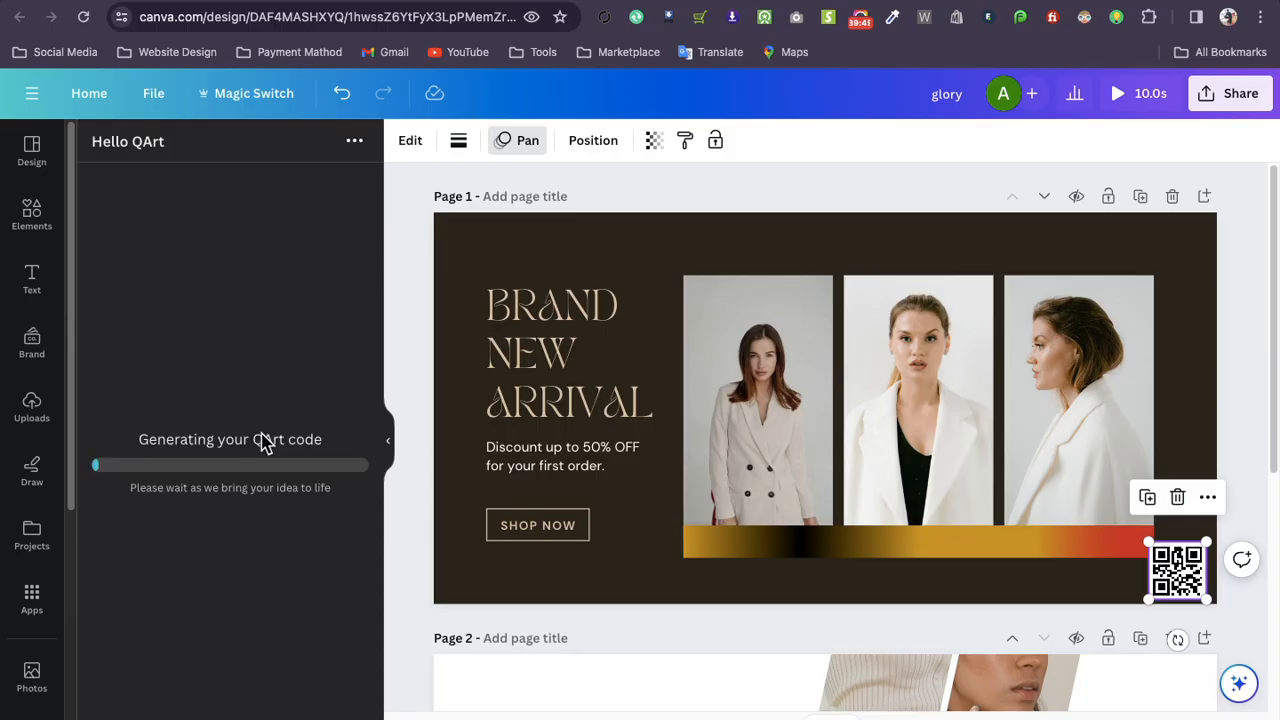
Delete the plain QR code from the banner, and enlarge the gift-themed QR art over the heading and discount text
left_click_drag(1178, 575, 885, 423)
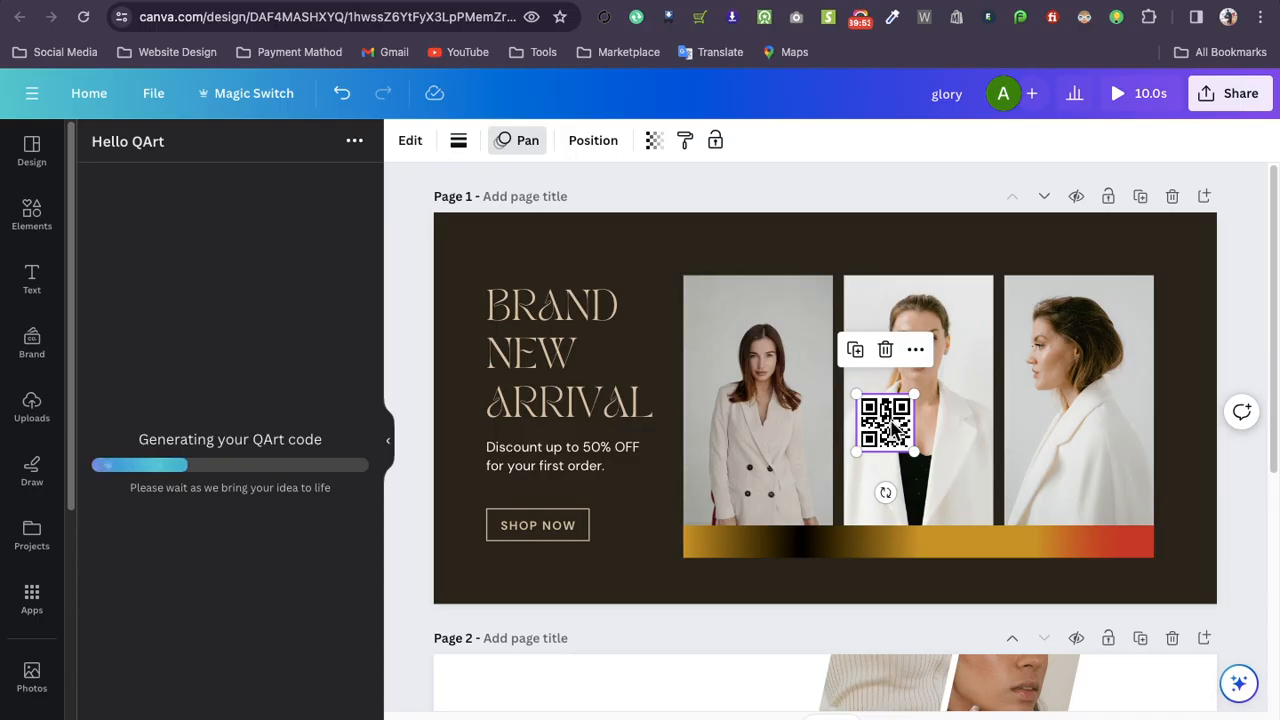
left_click(885, 349)
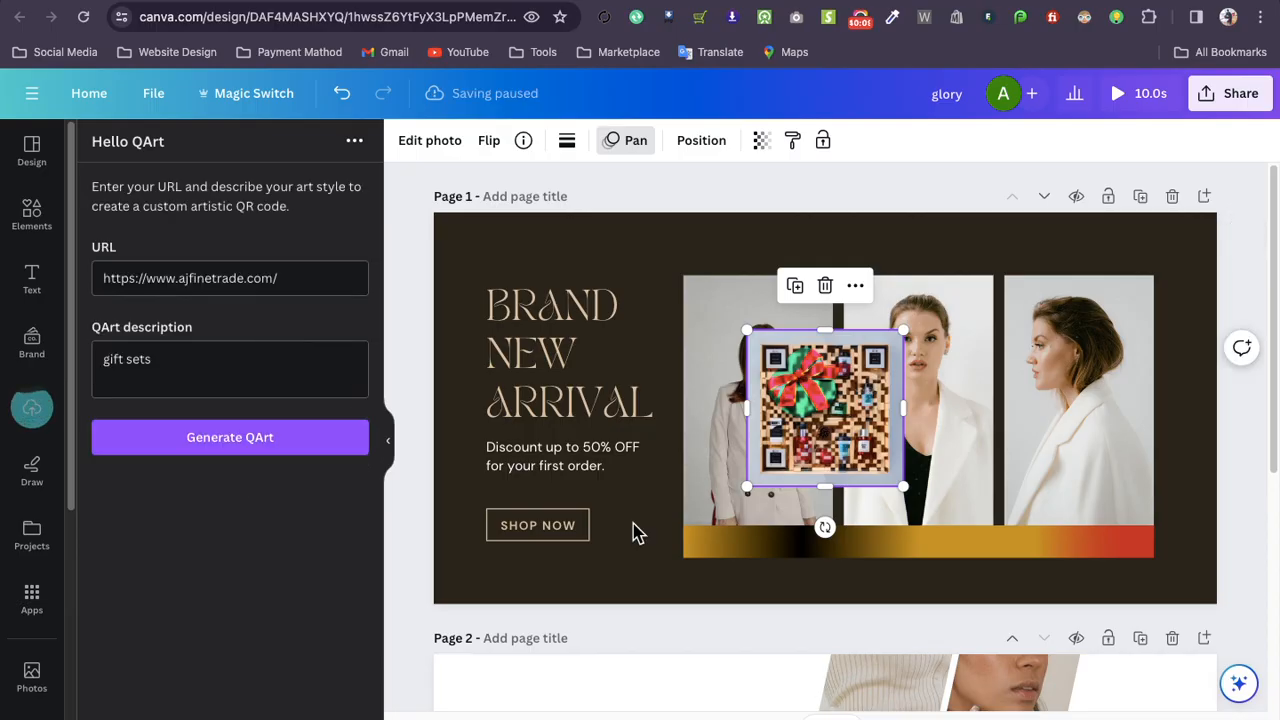
left_click_drag(807, 427, 731, 413)
left_click_drag(681, 386, 600, 376)
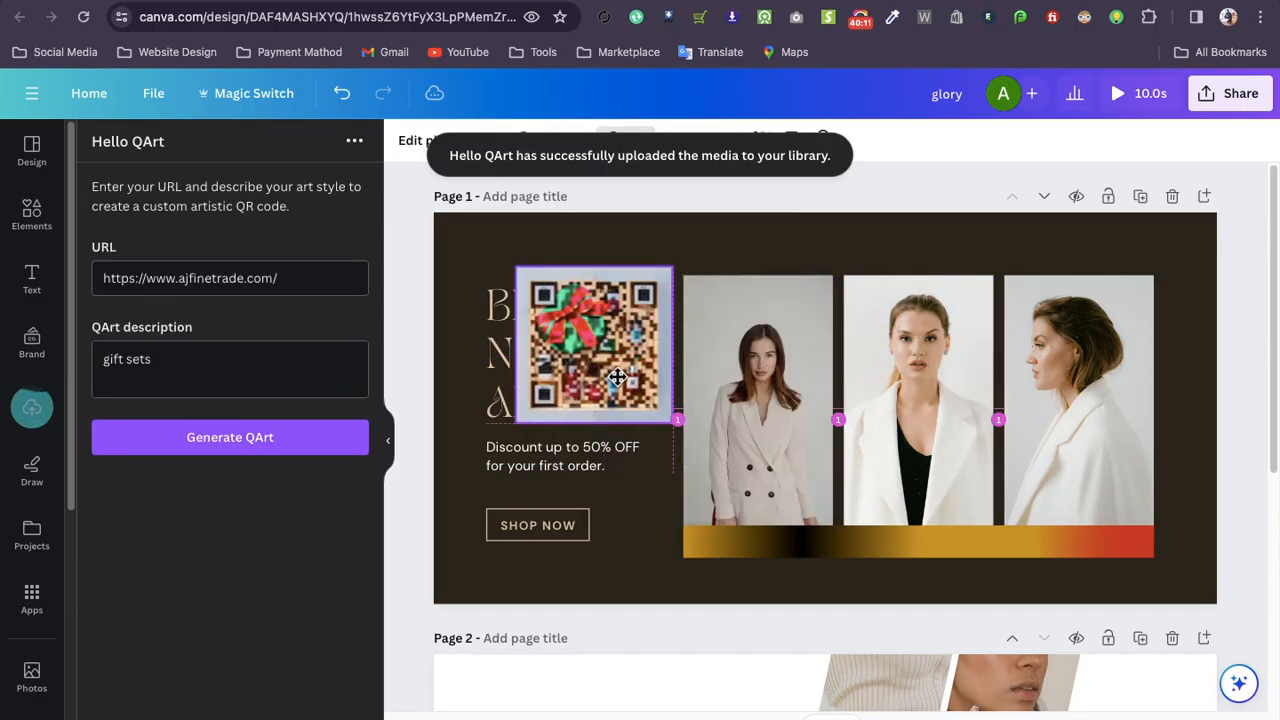
left_click_drag(667, 423, 908, 669)
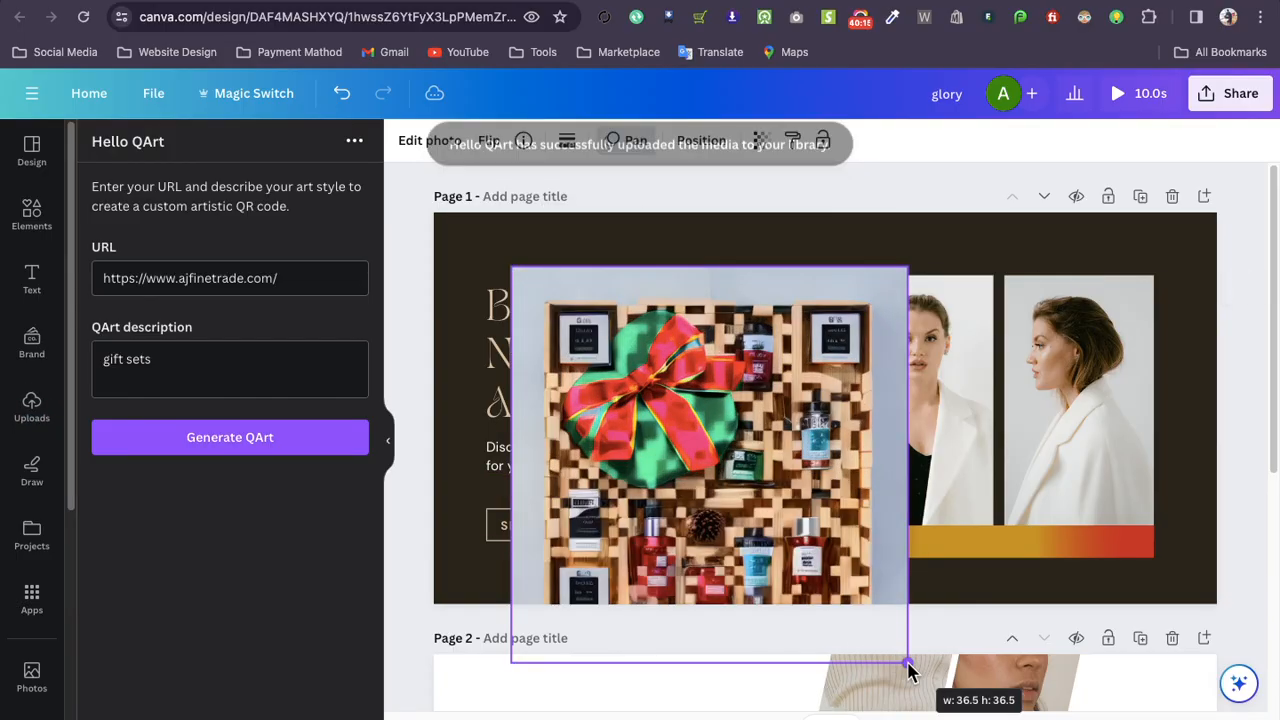
left_click_drag(789, 491, 565, 417)
left_click_drag(680, 586, 645, 500)
left_click_drag(537, 380, 665, 420)
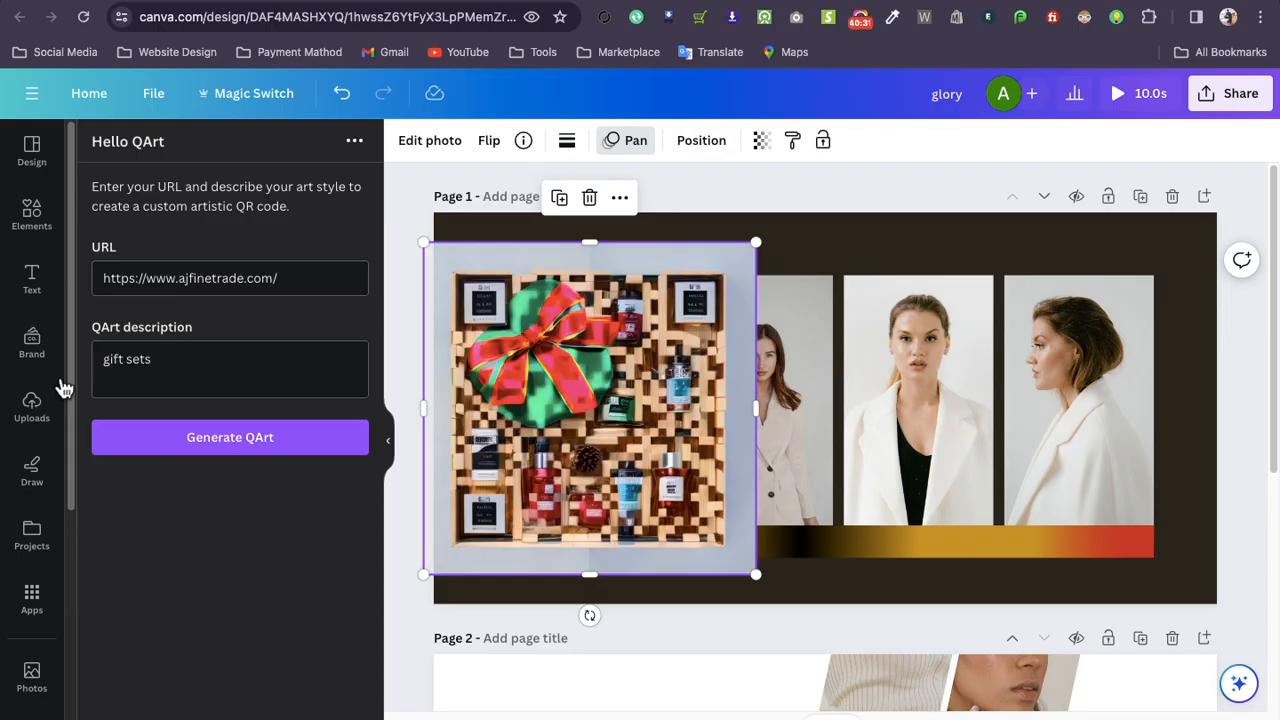
Look through the Canva app catalogue, from More from Canva and the AI apps to Create something new and Discover content from
scroll(51, 540, "down", 5)
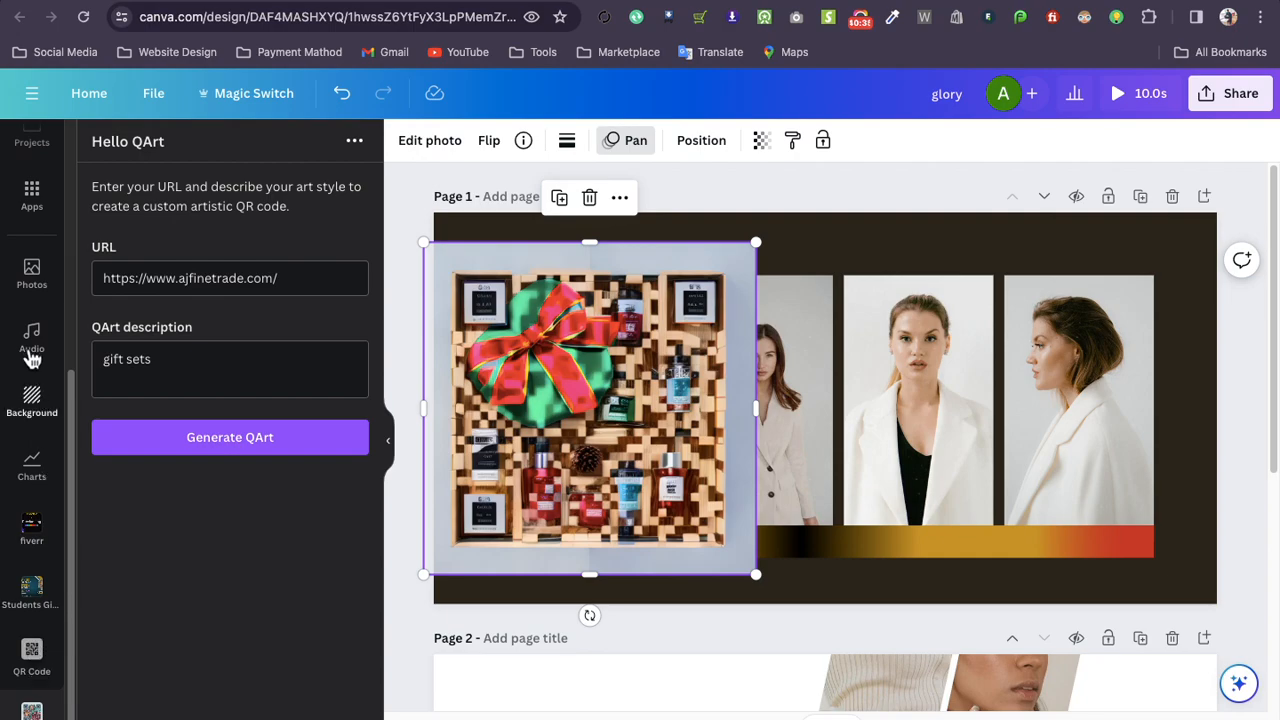
scroll(43, 486, "up", 1)
scroll(44, 480, "up", 1)
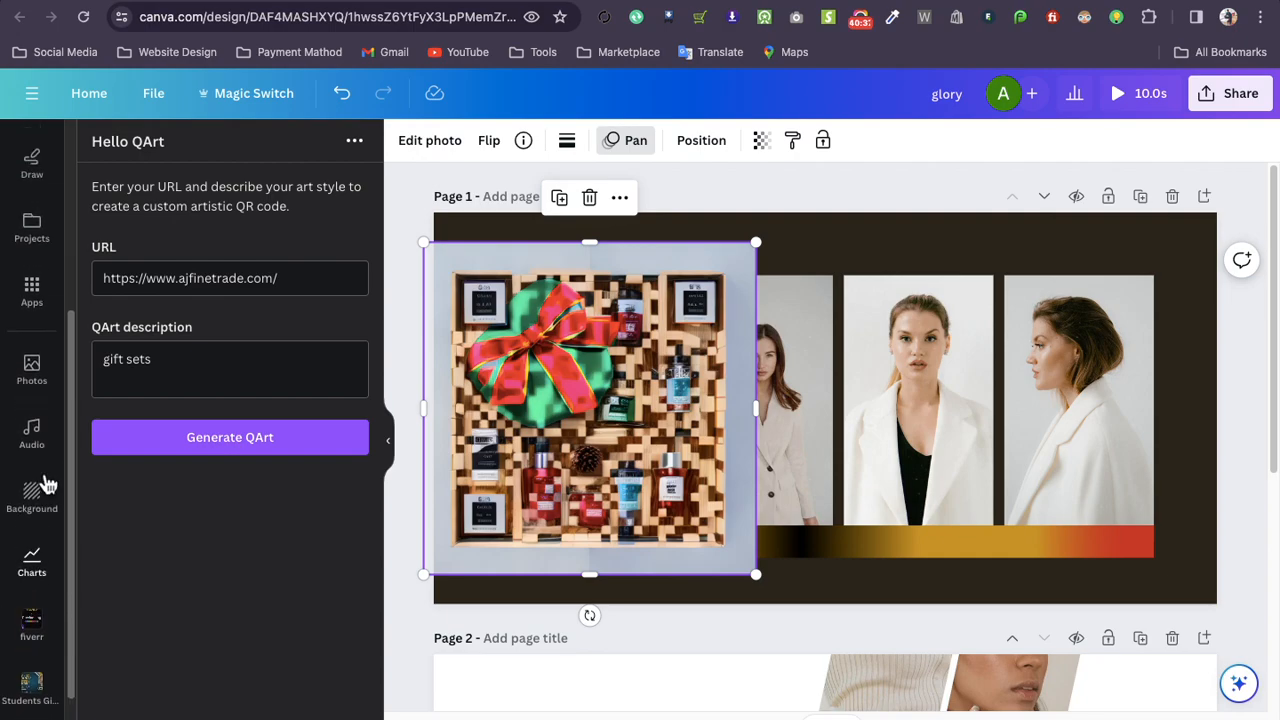
left_click(33, 300)
scroll(200, 549, "down", 5)
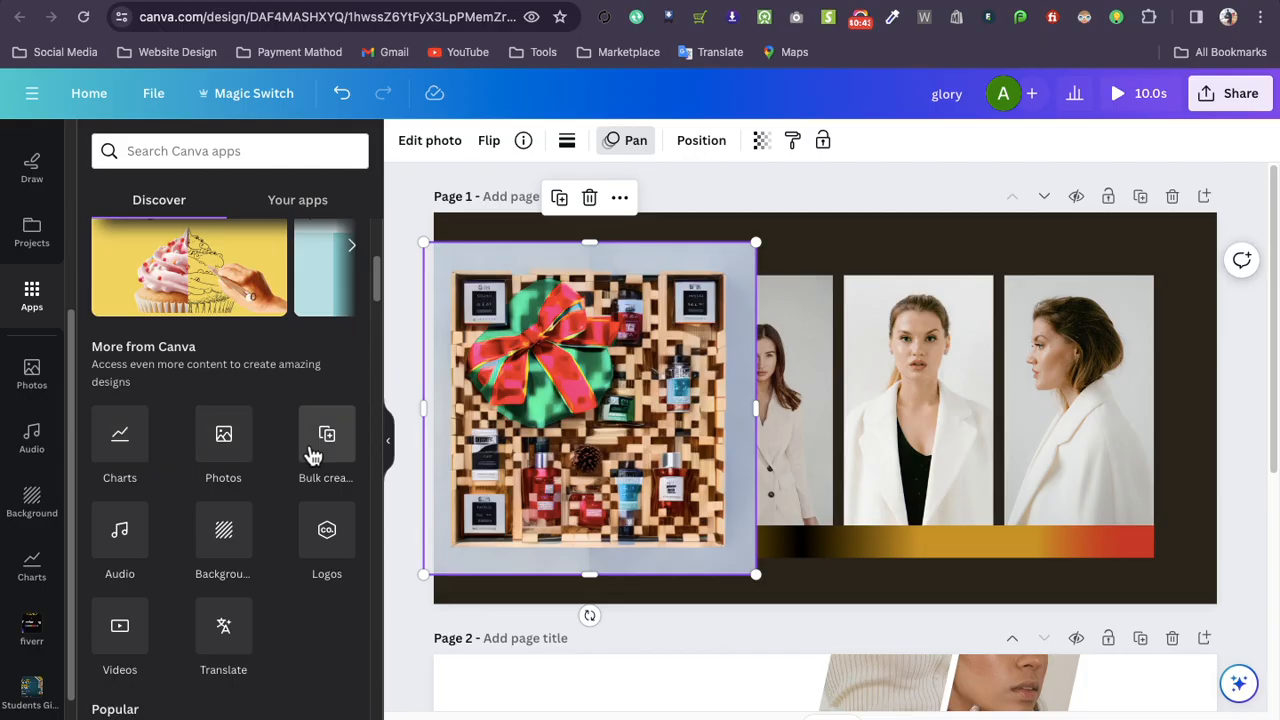
scroll(223, 530, "down", 3)
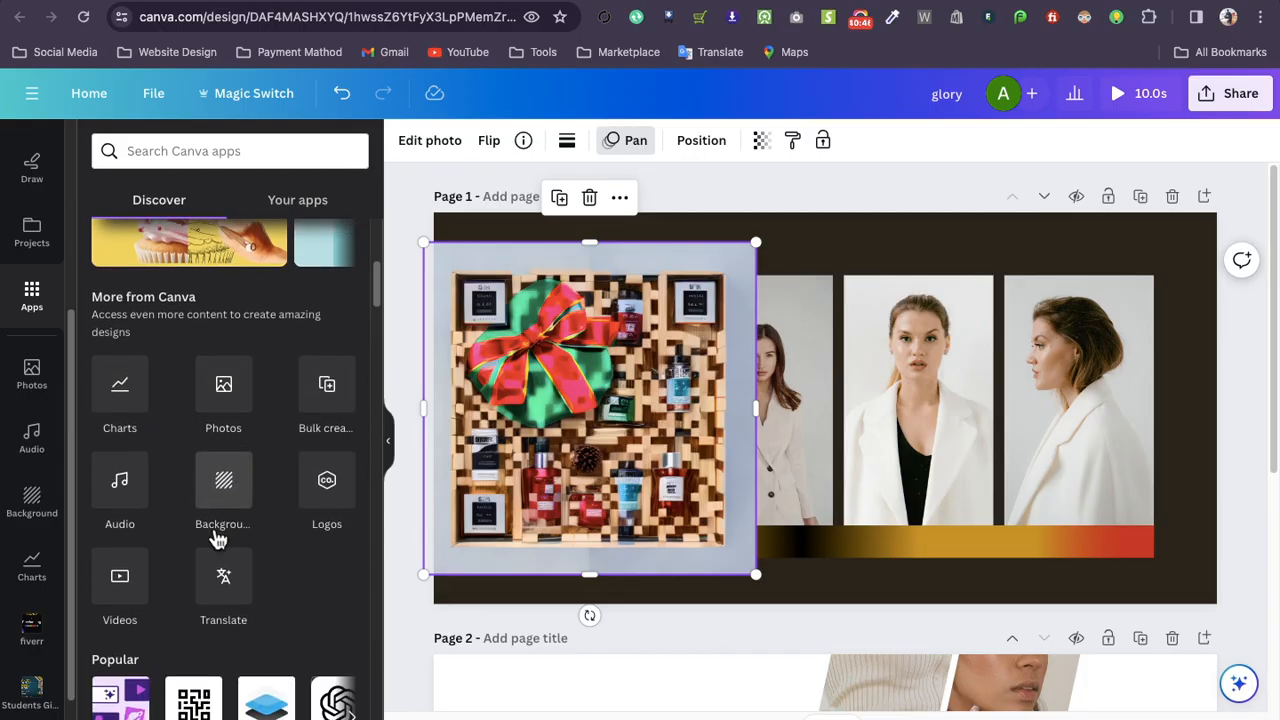
scroll(225, 350, "down", 4)
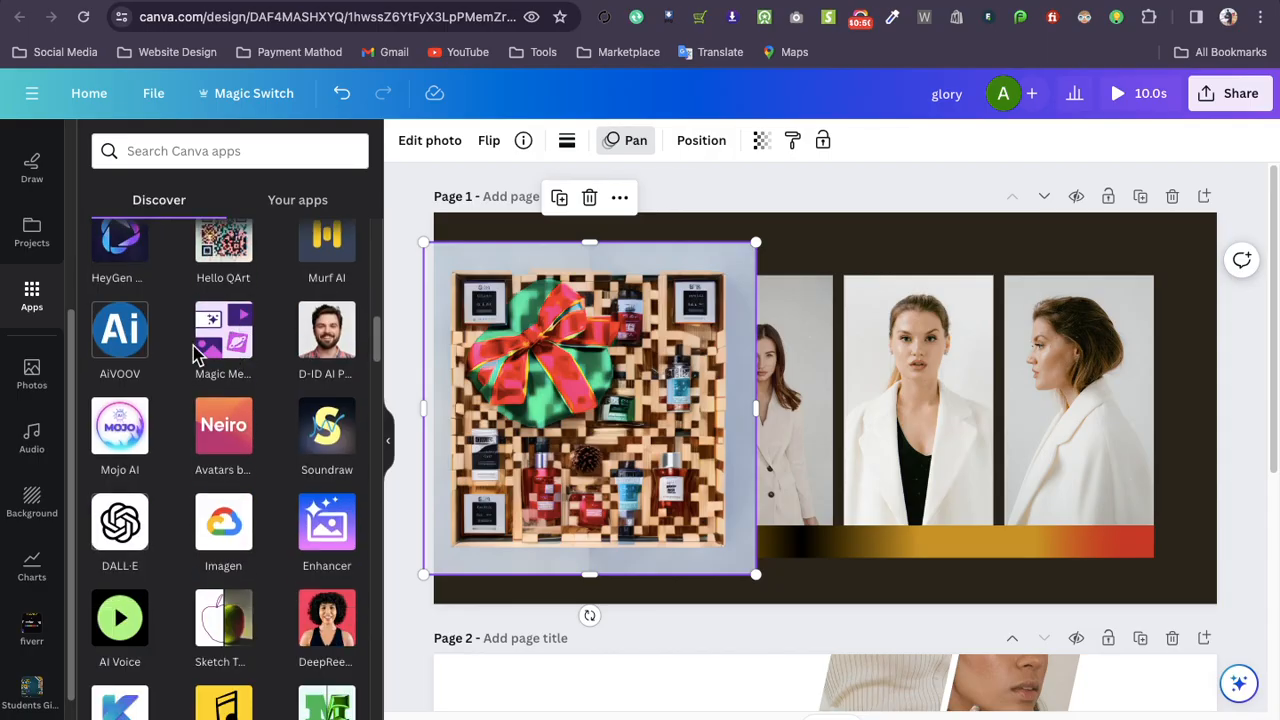
scroll(233, 385, "down", 3)
scroll(233, 390, "down", 4)
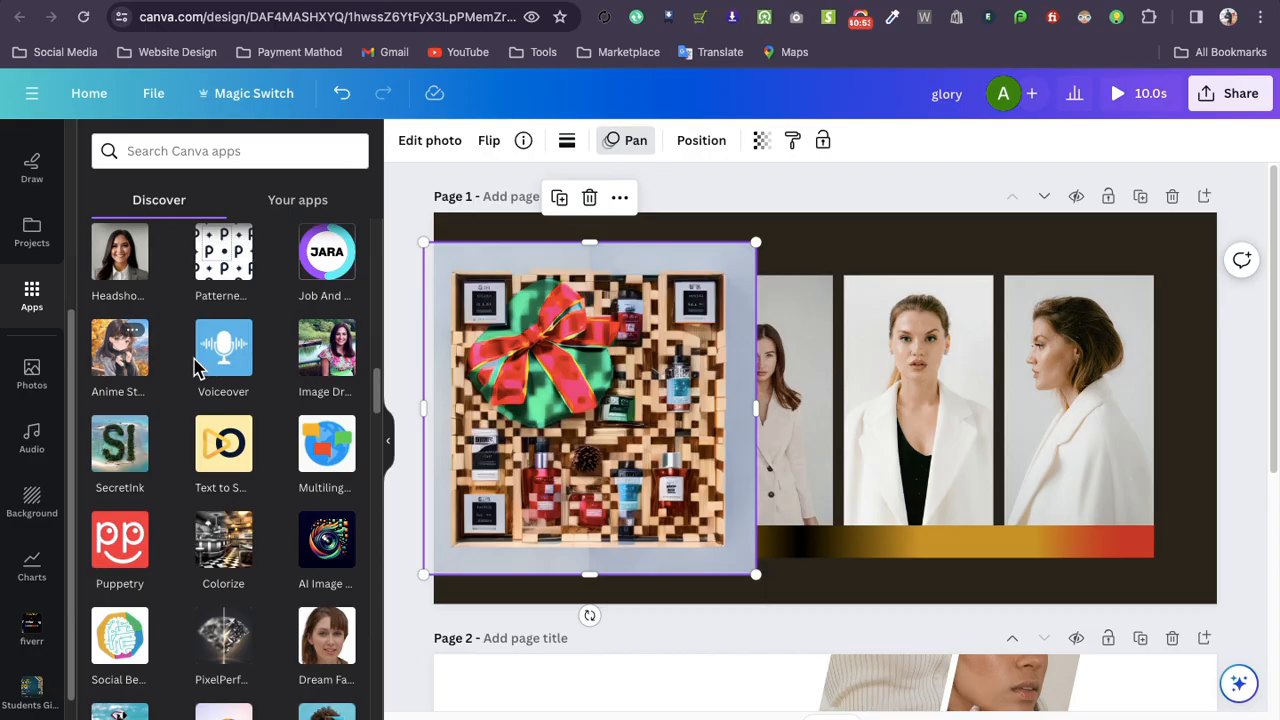
scroll(246, 534, "down", 5)
scroll(180, 553, "down", 3)
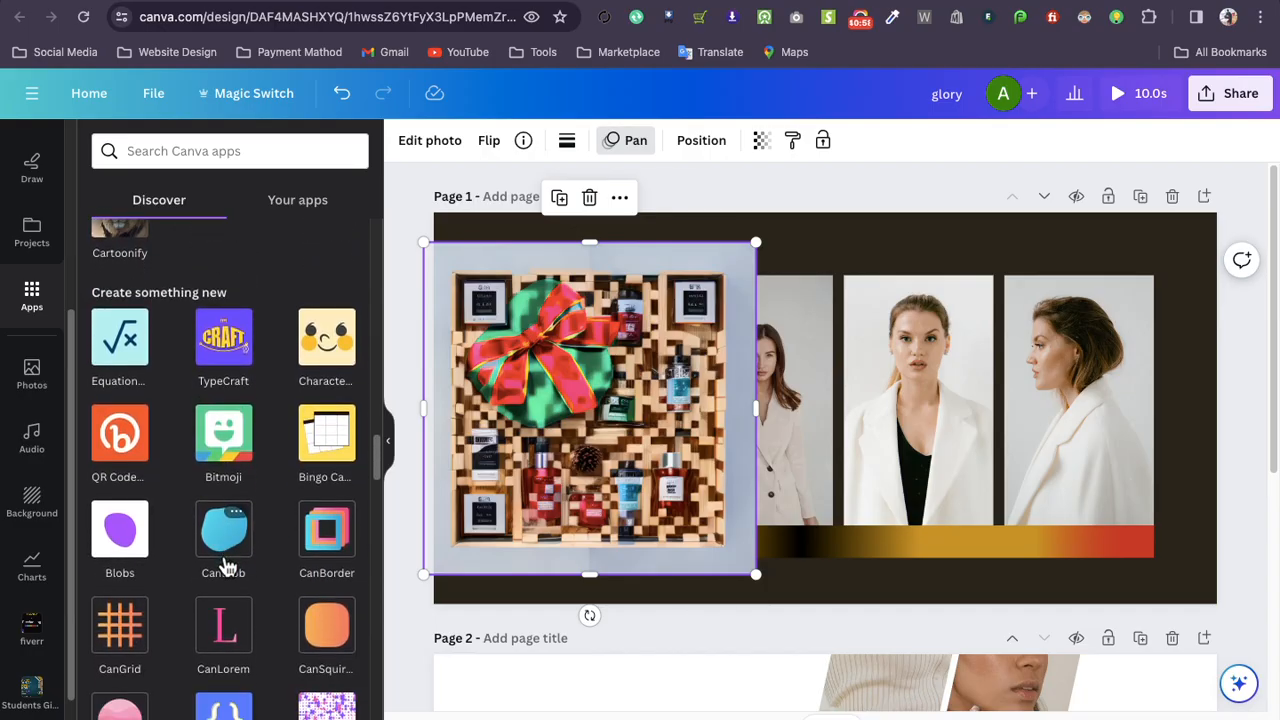
scroll(250, 605, "down", 1)
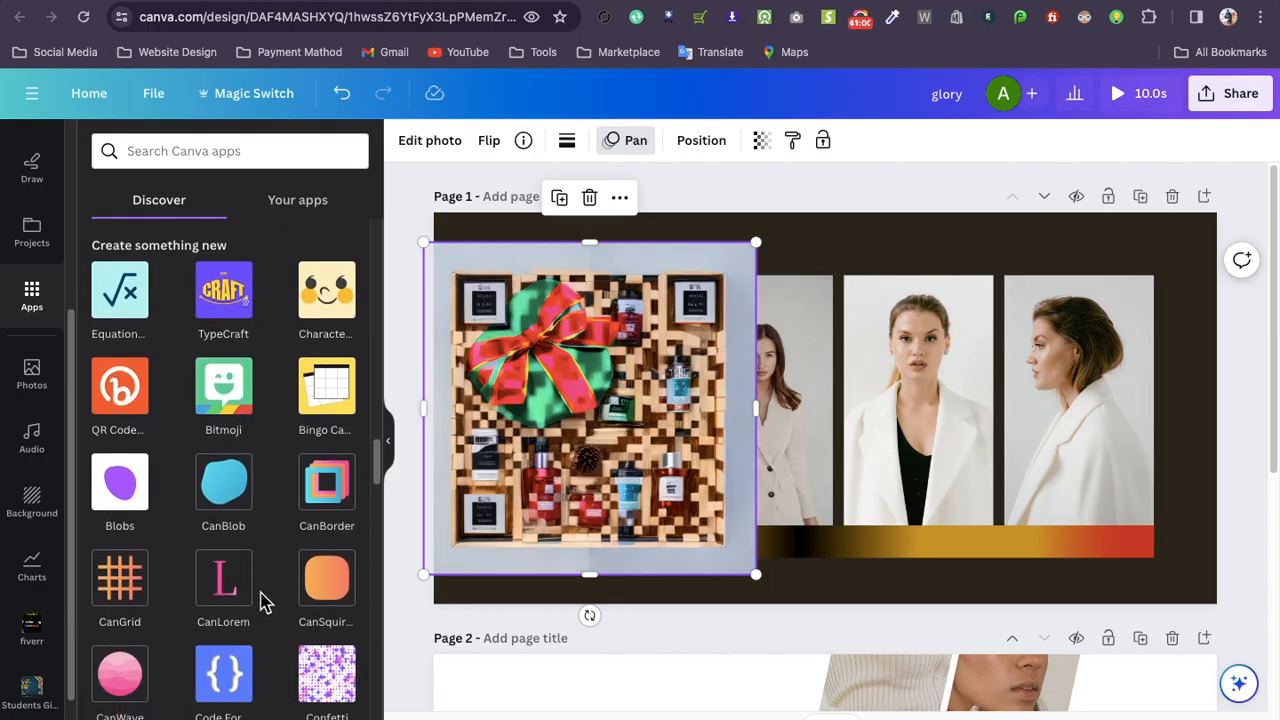
scroll(262, 600, "down", 3)
scroll(262, 600, "down", 4)
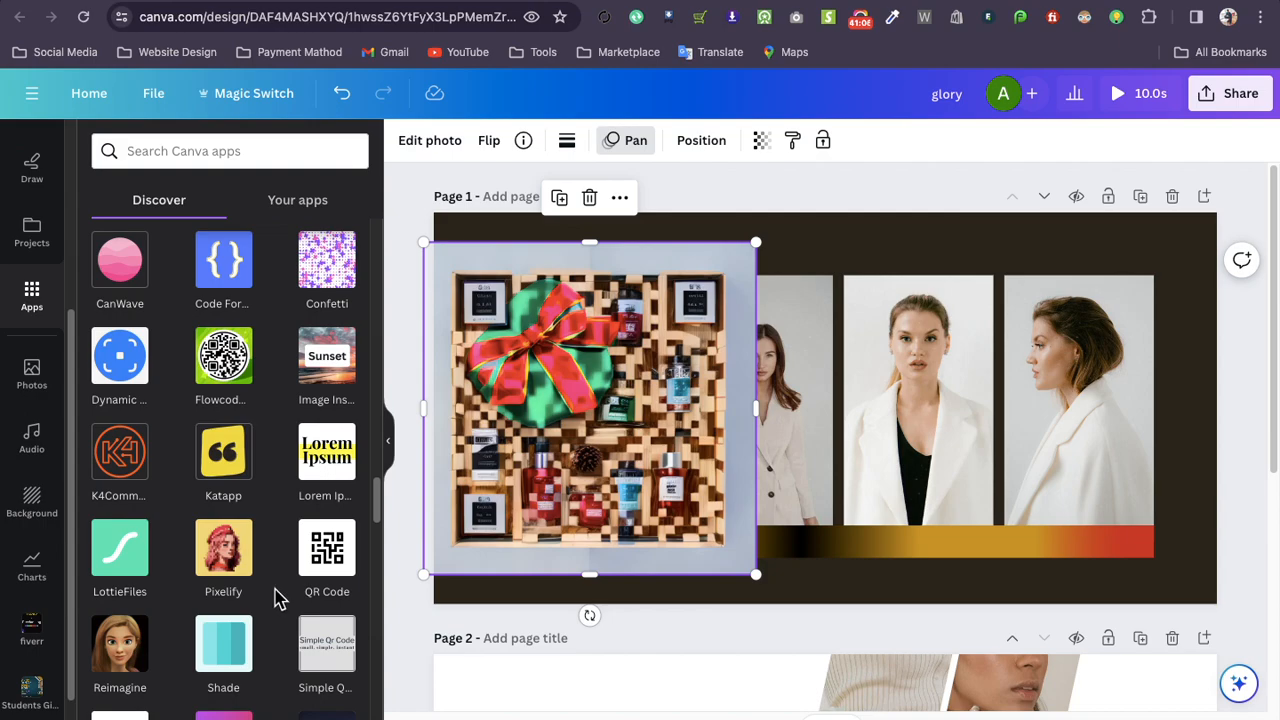
scroll(279, 598, "down", 3)
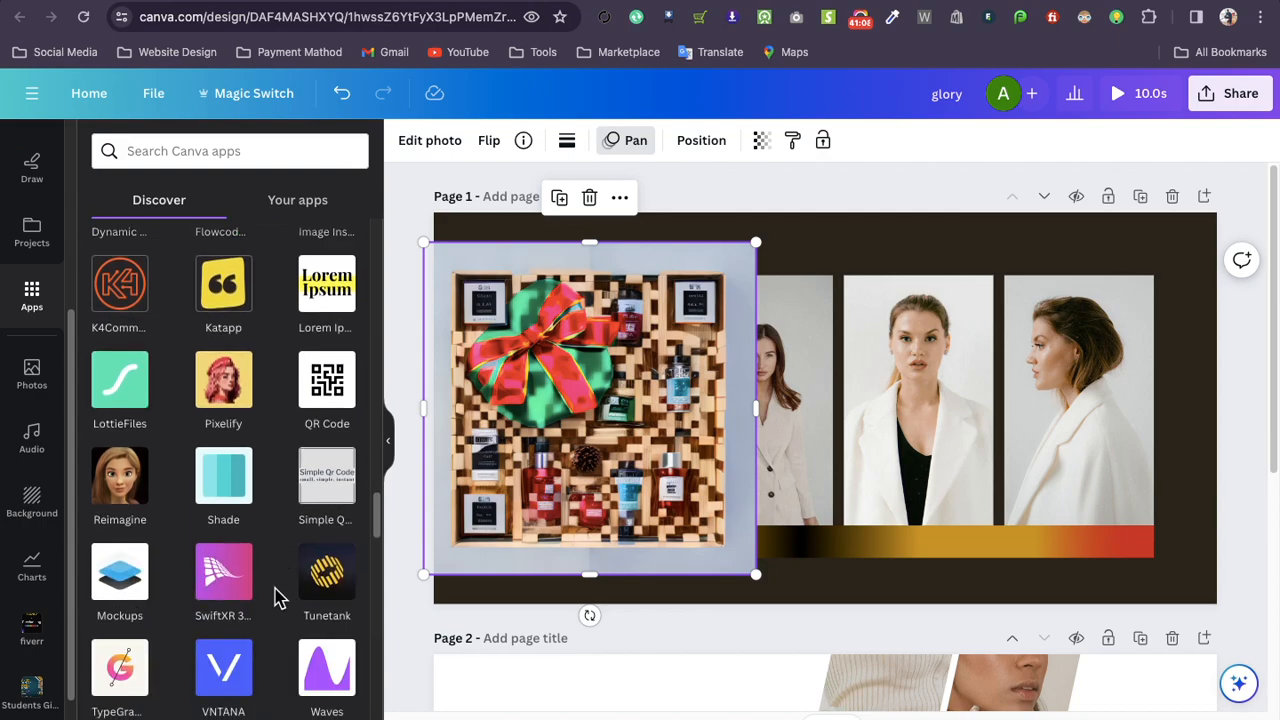
scroll(279, 598, "down", 5)
scroll(20, 600, "down", 2)
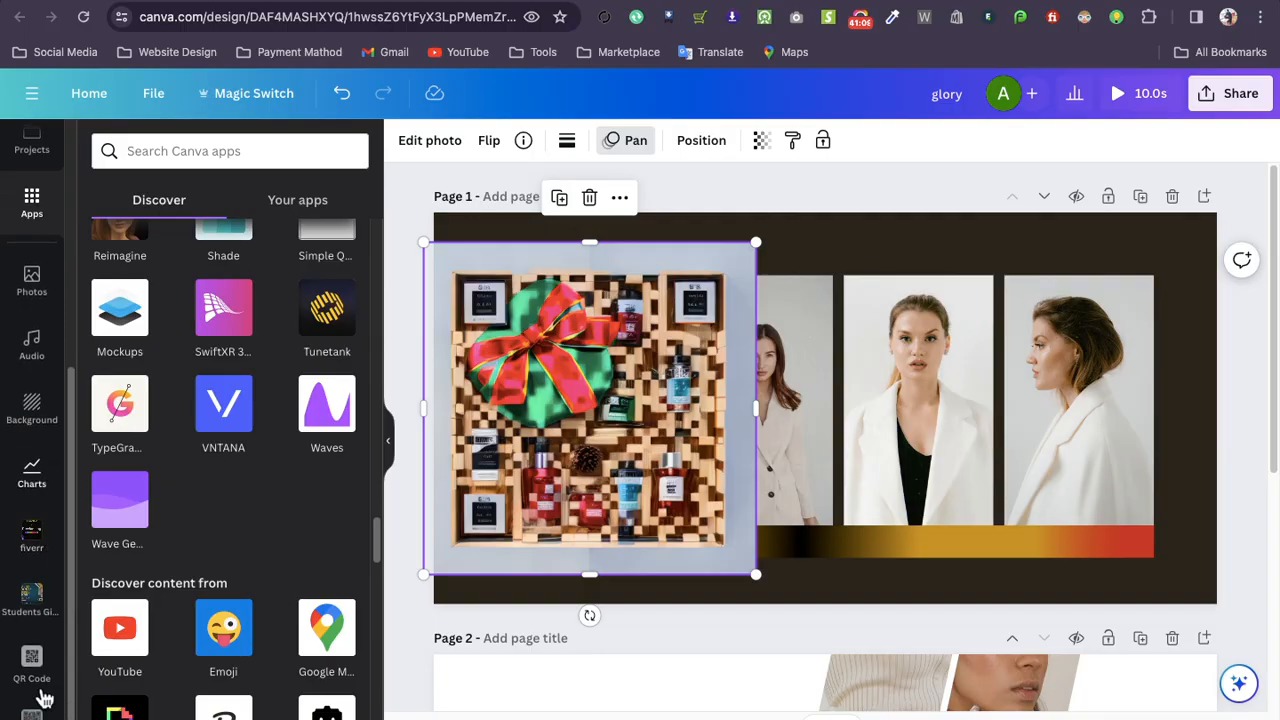
Review the already used apps under Your apps and compare them with the Discover catalogue
scroll(123, 552, "up", 15)
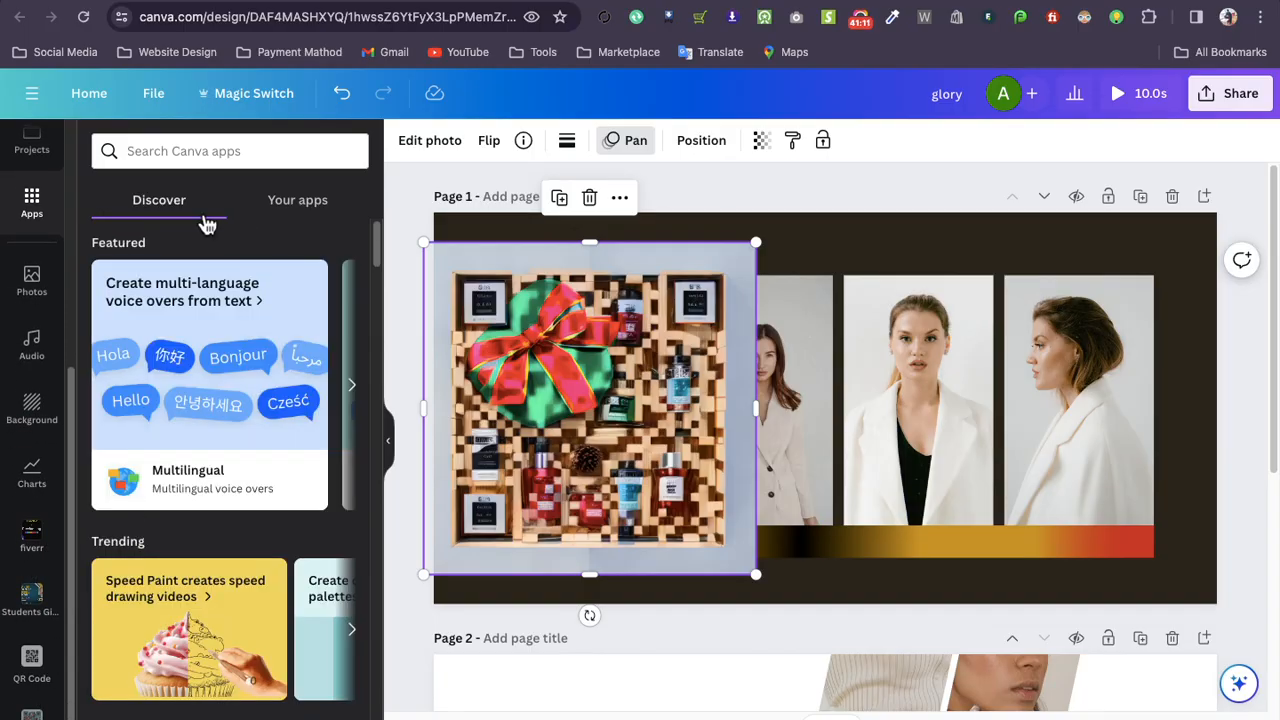
left_click(277, 206)
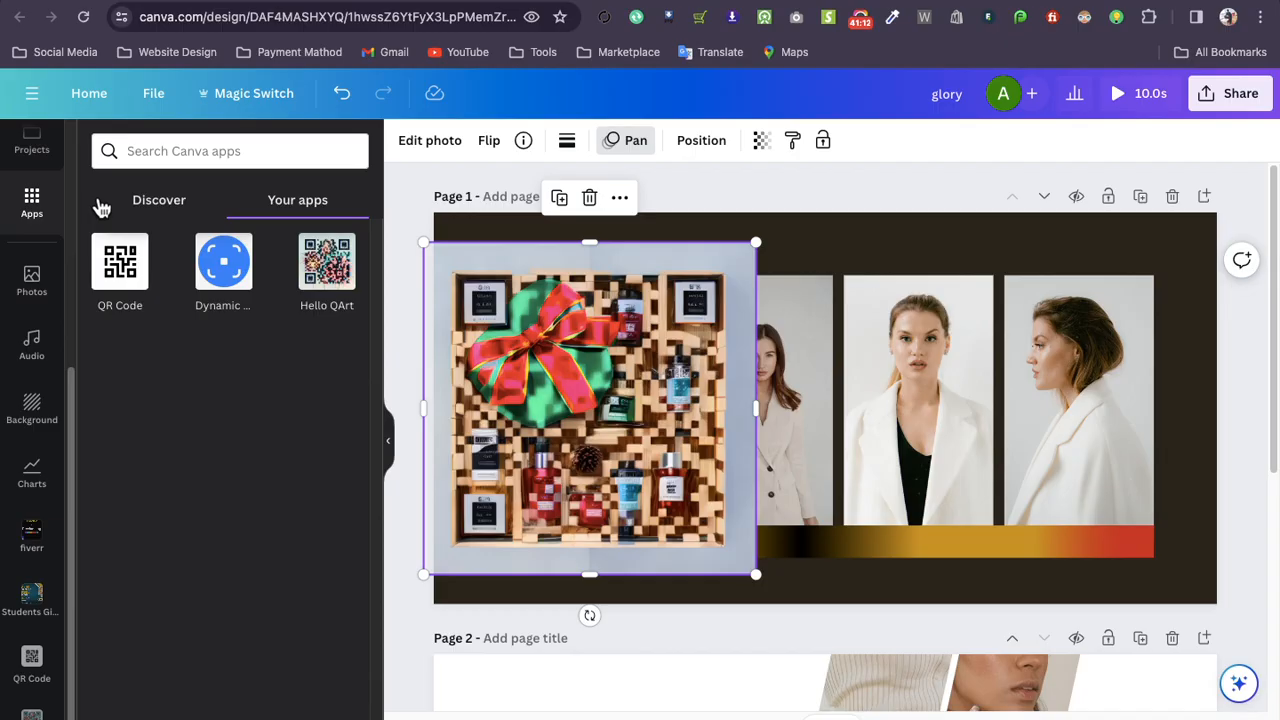
left_click(124, 207)
scroll(30, 420, "up", 5)
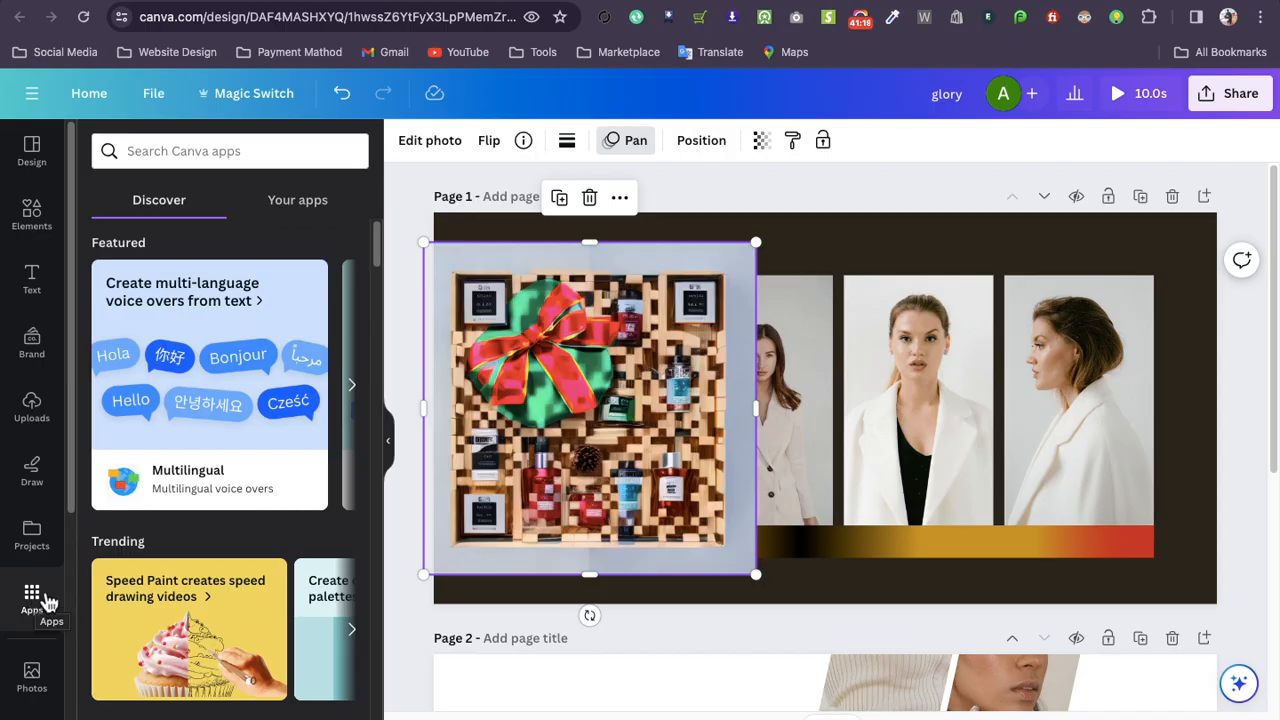
left_click(291, 213)
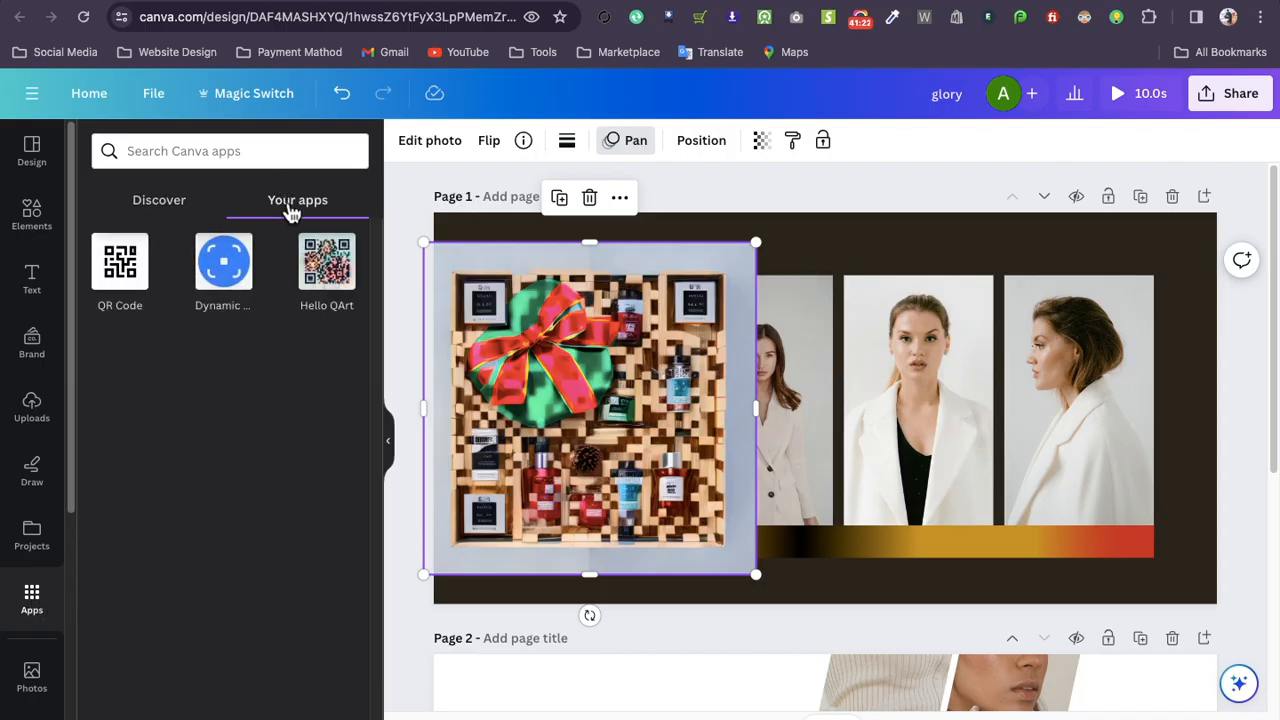
Remove the gift-themed QR art from the banner, leaving the first photo frame empty
left_click_drag(606, 436, 737, 445)
left_click(610, 258)
left_click(752, 390)
key("Delete")
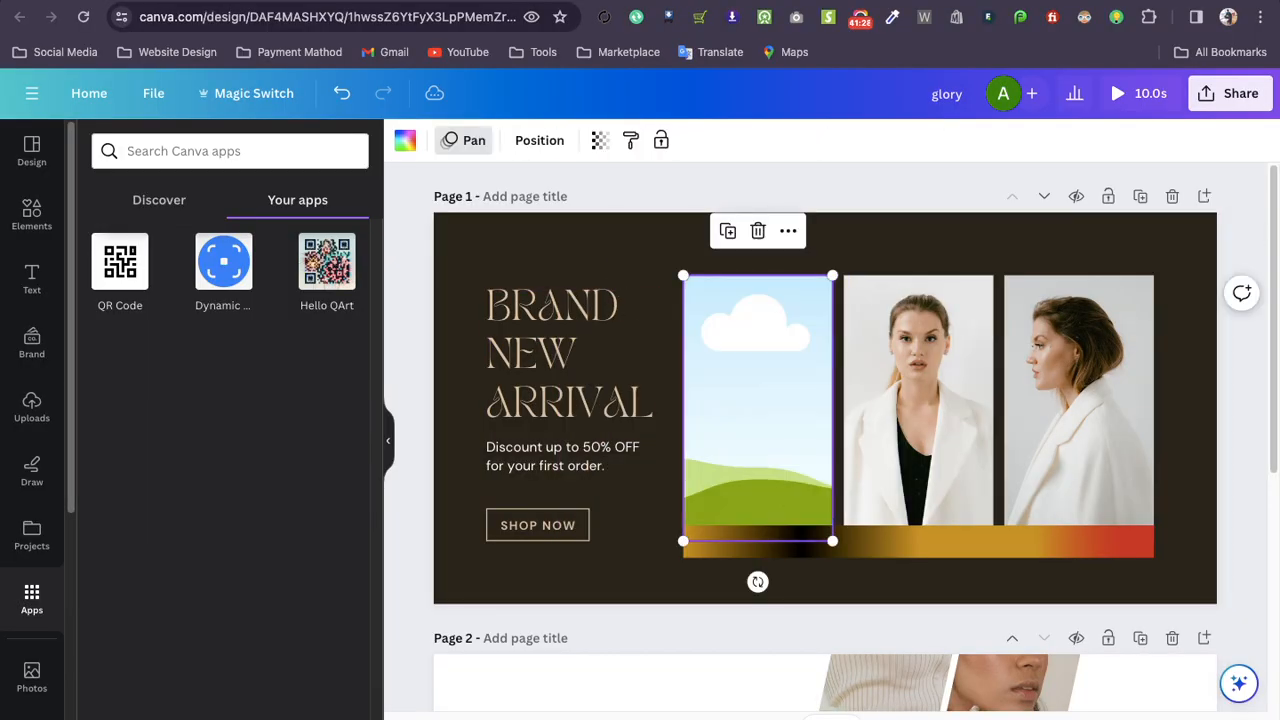
left_click(608, 234)
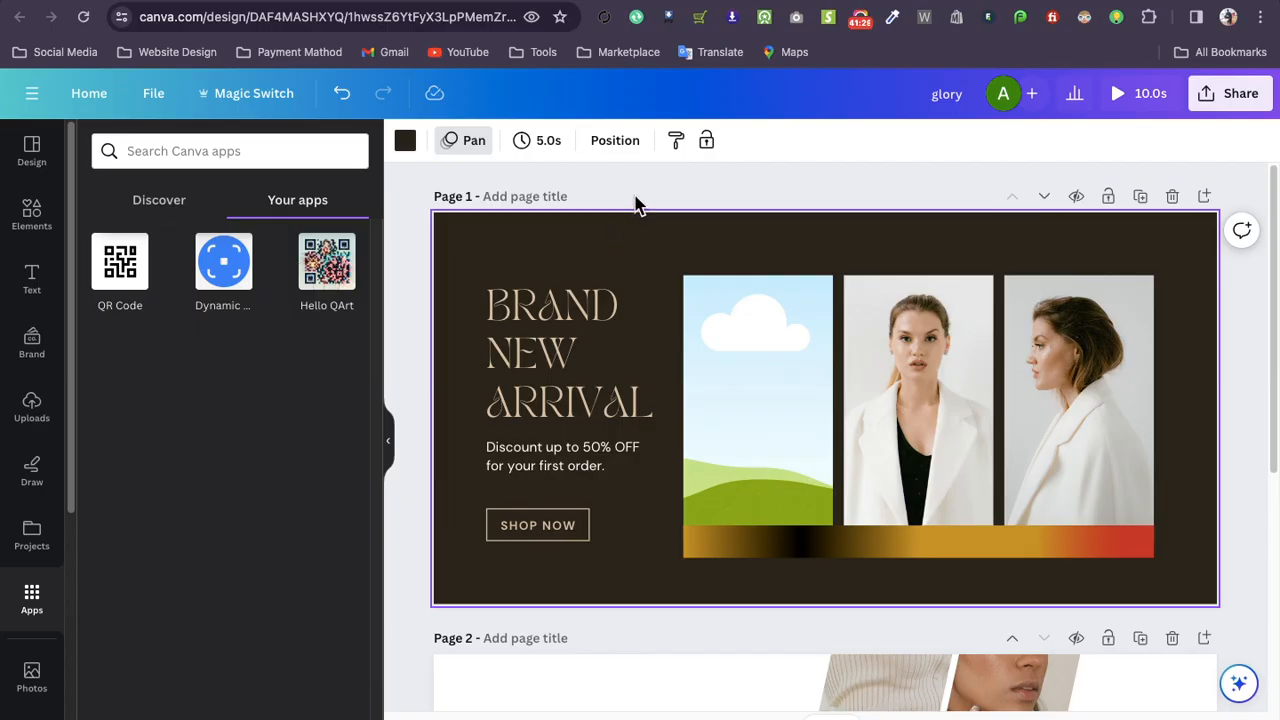
left_click(636, 204)
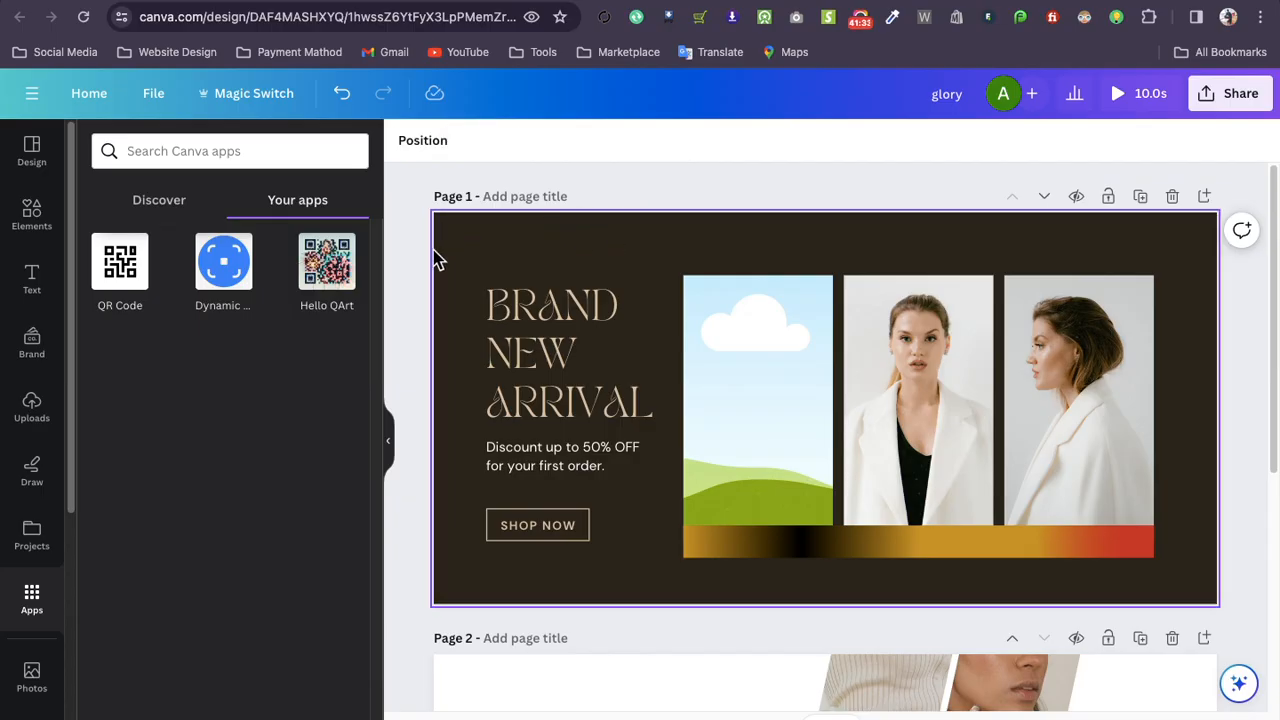
left_click(725, 370)
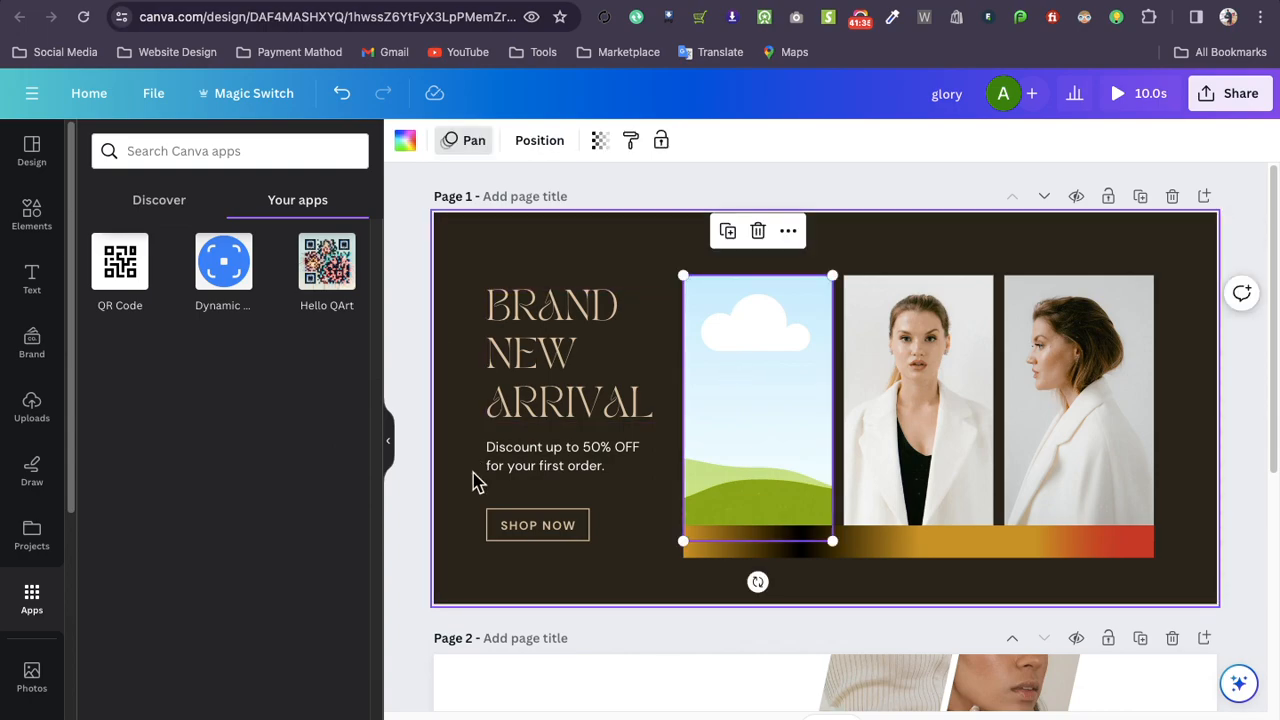
left_click(960, 545)
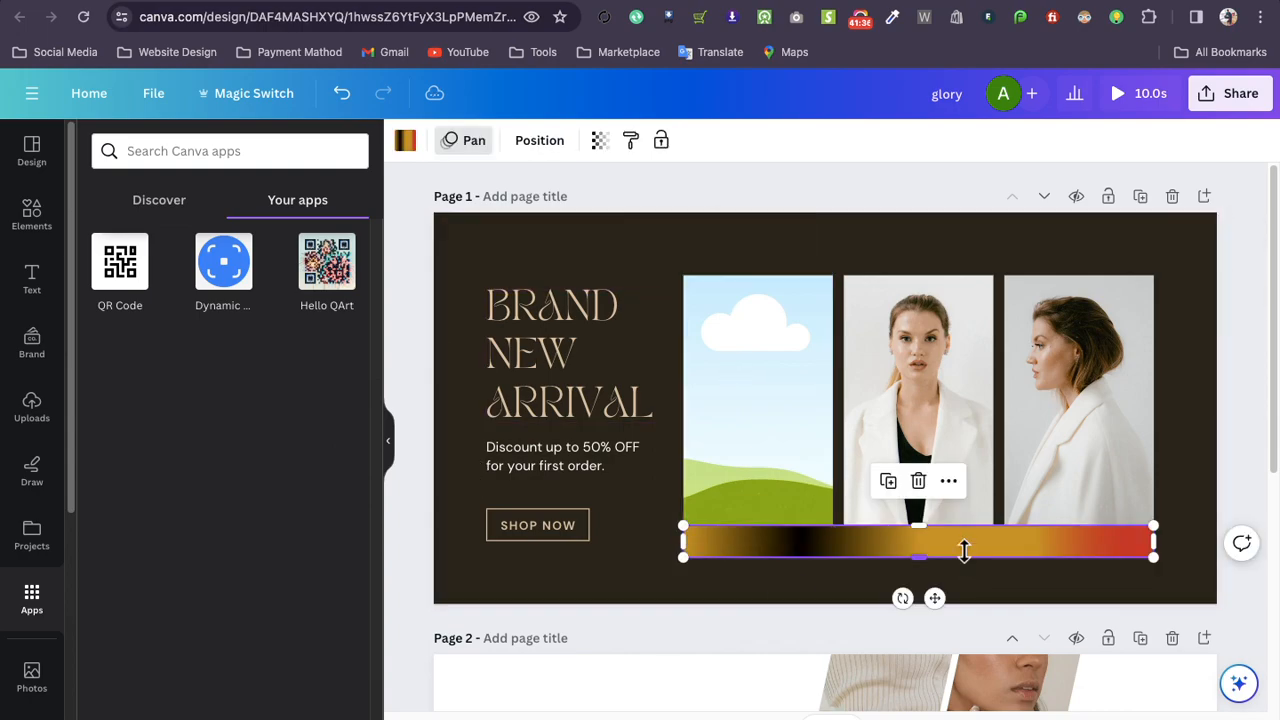
left_click(438, 330)
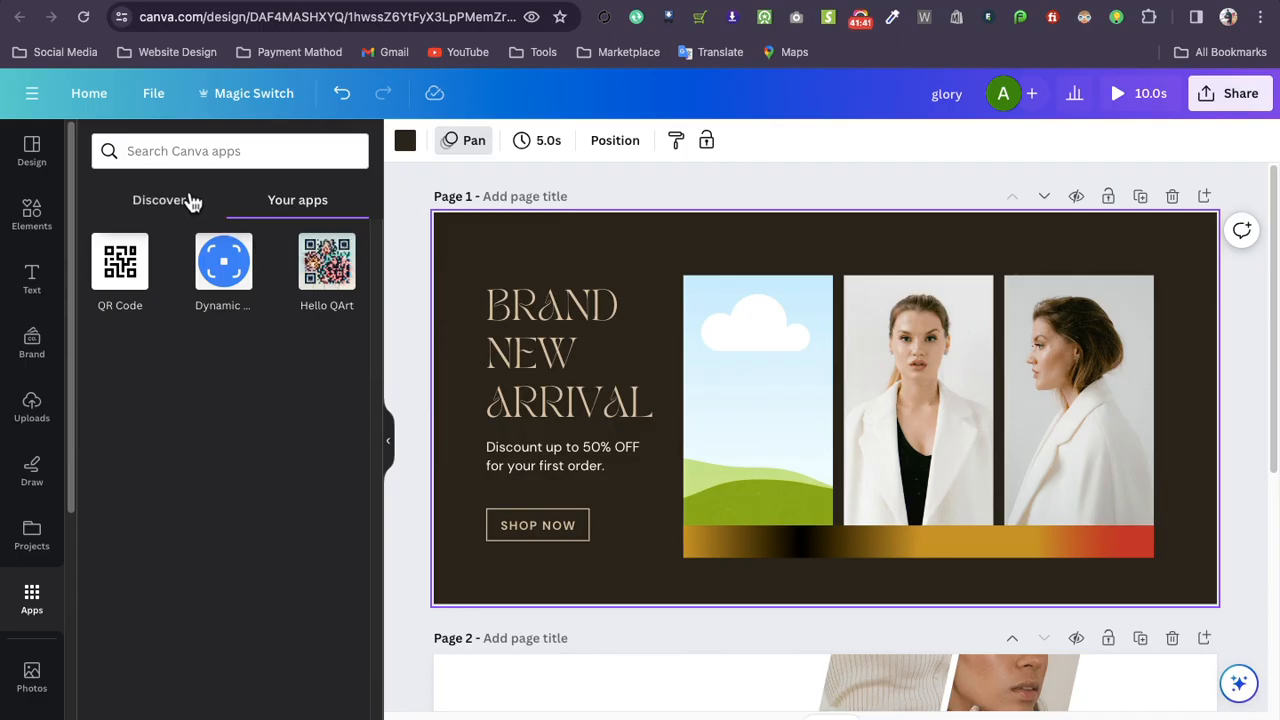
Add a third page and apply the yellow "NEW STYLE" 60% OFF banner template to it
left_click(155, 200)
left_click(30, 157)
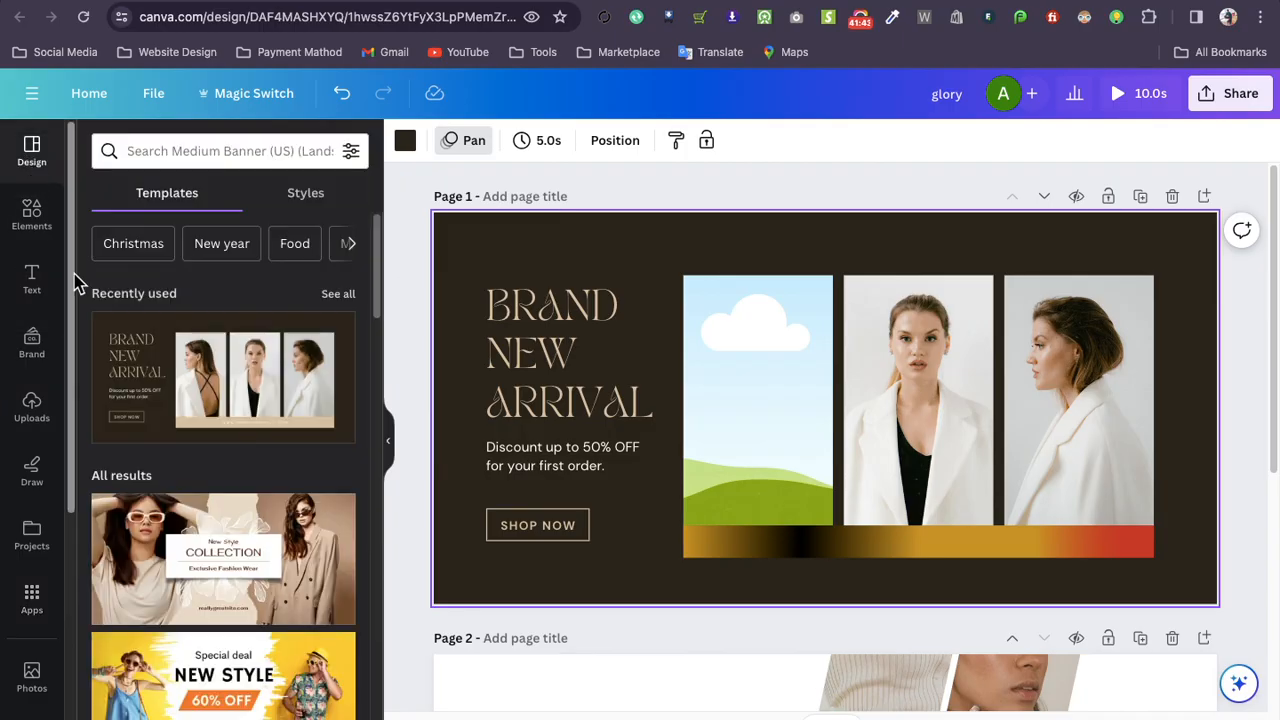
scroll(34, 355, "down", 5)
scroll(163, 421, "down", 5)
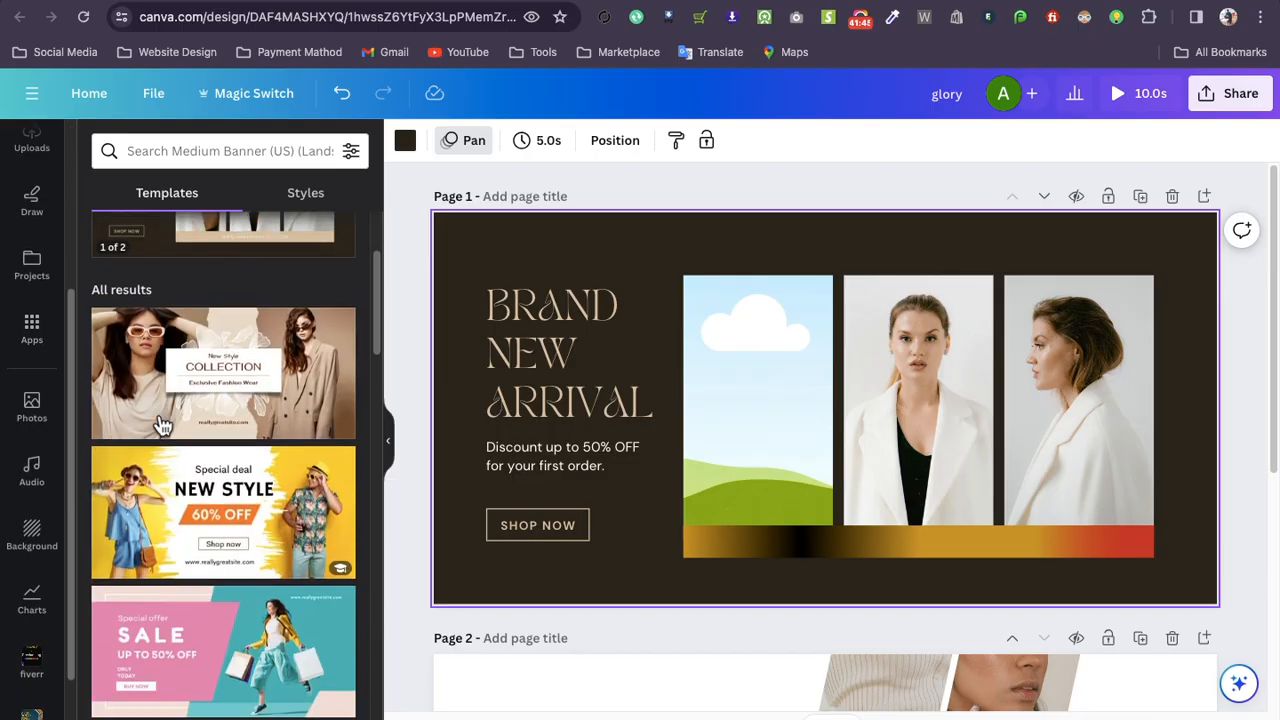
scroll(554, 560, "down", 3)
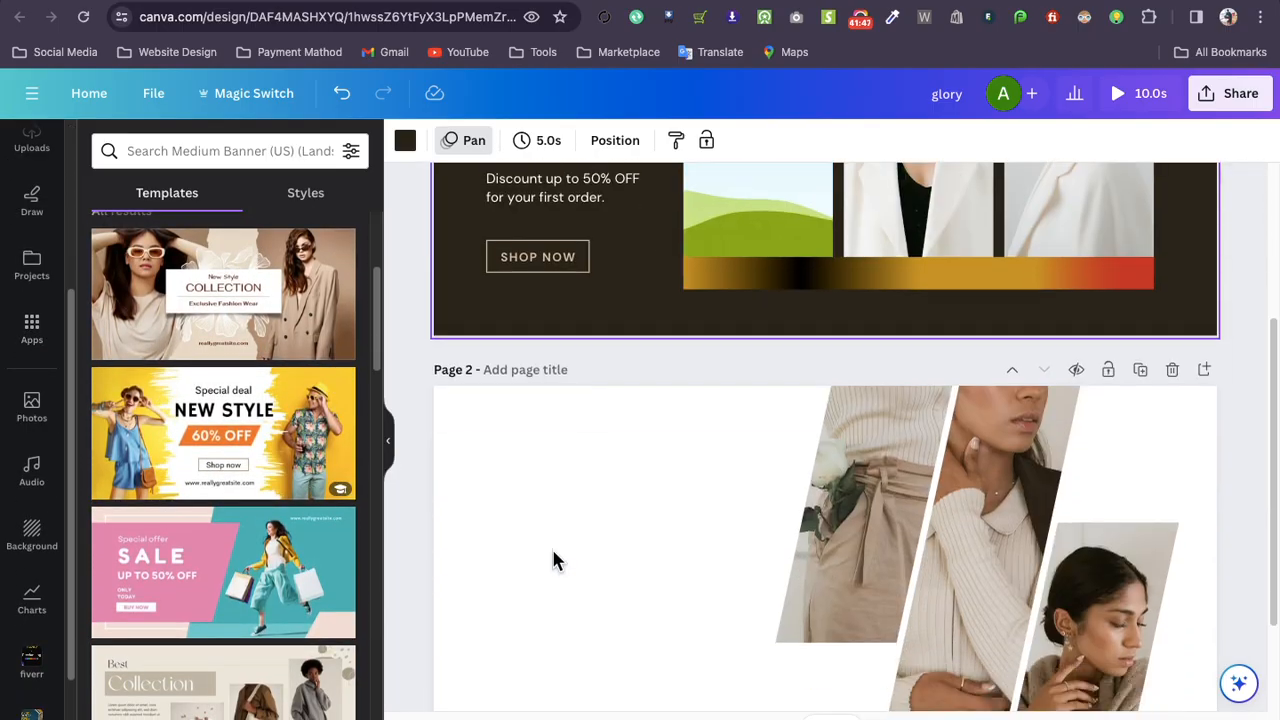
scroll(1123, 617, "down", 2)
left_click(883, 674)
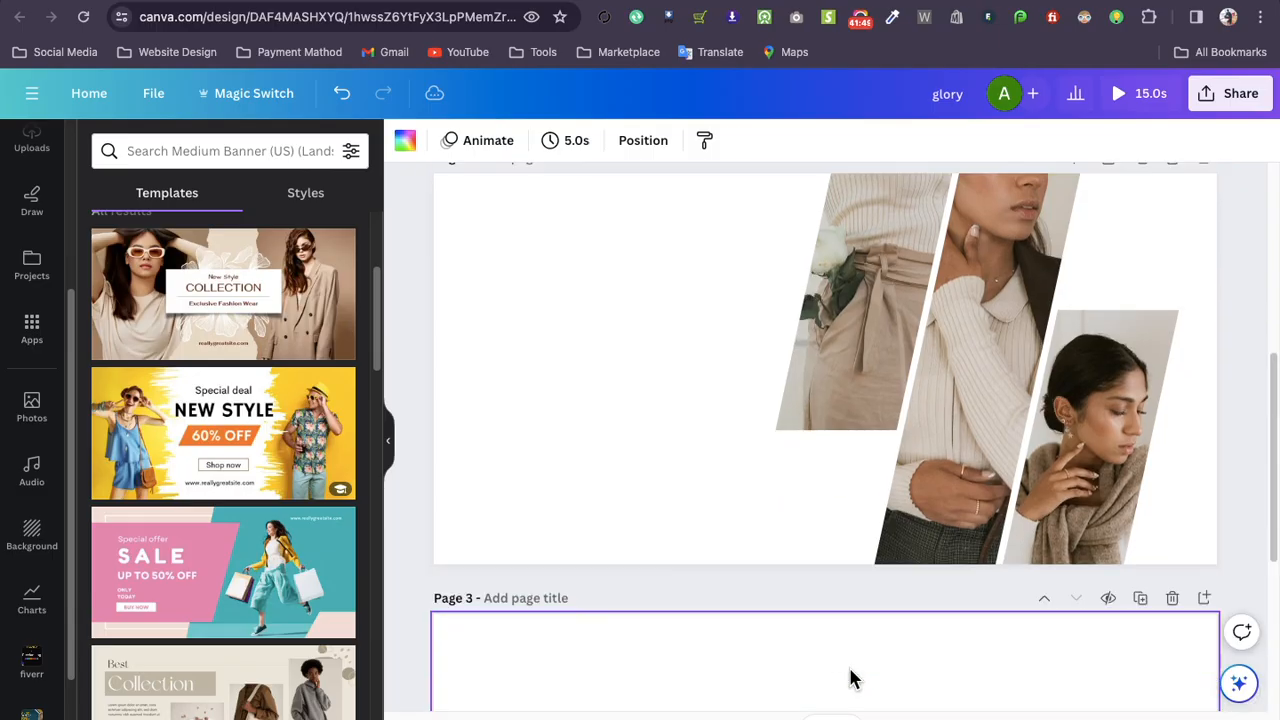
left_click(129, 410)
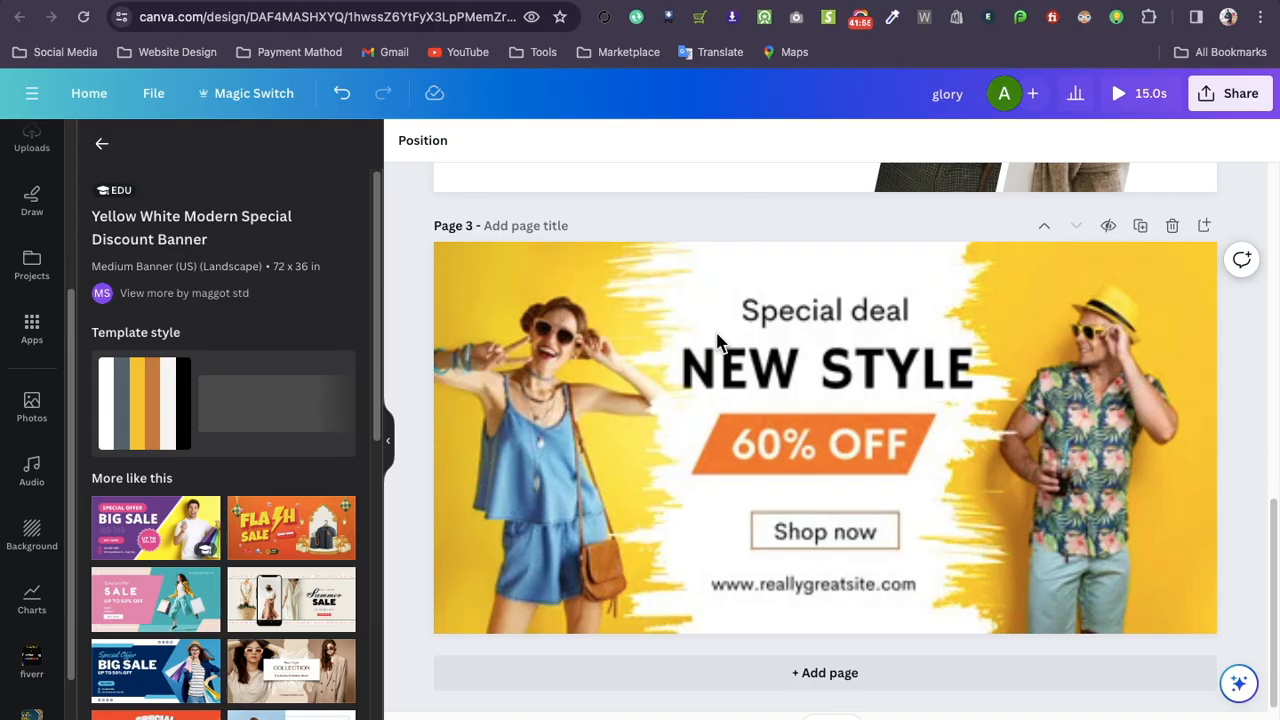
Inspect the new template's separate elements: the man's photo, the woman's photo and the "NEW STYLE" heading
left_click(1063, 440)
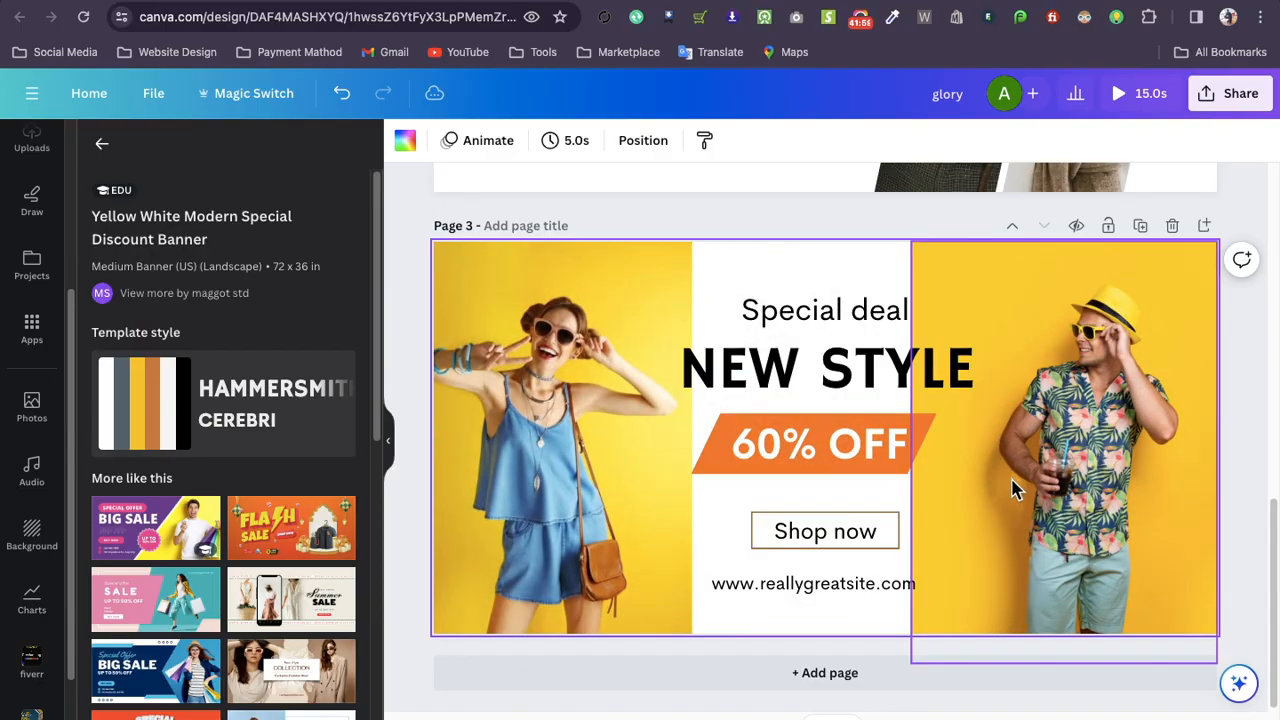
left_click(503, 458)
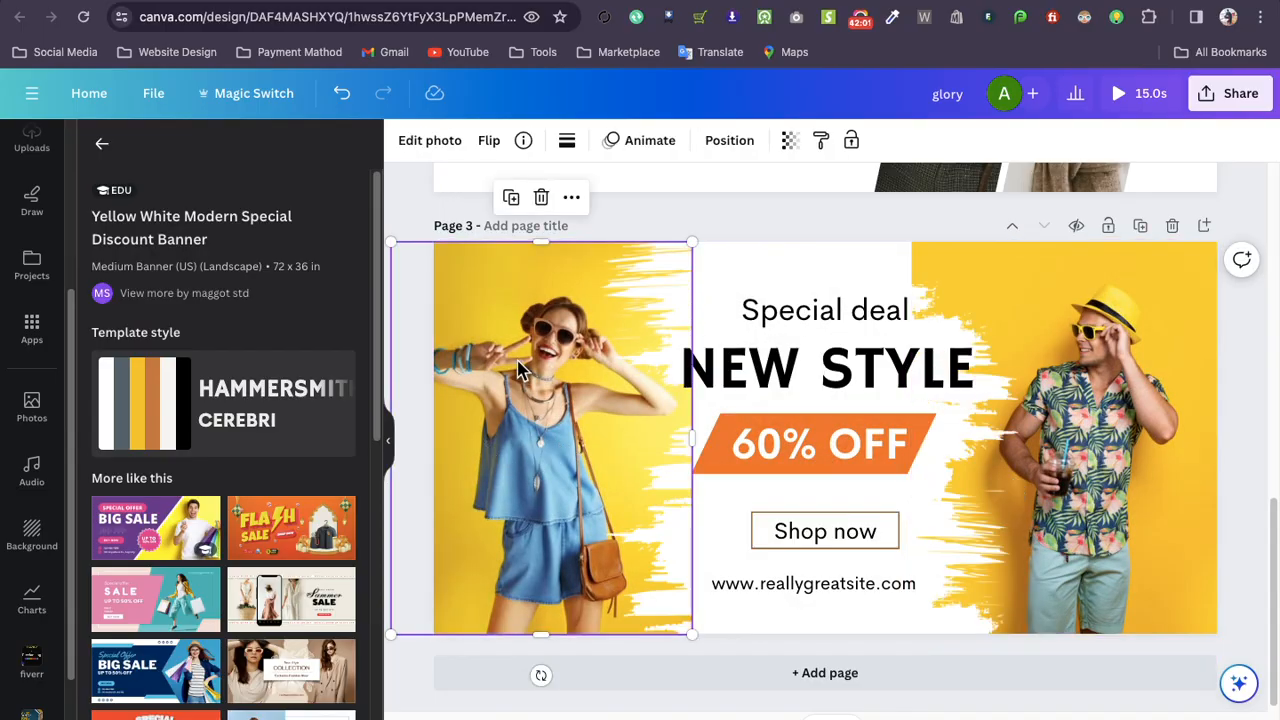
left_click(866, 375)
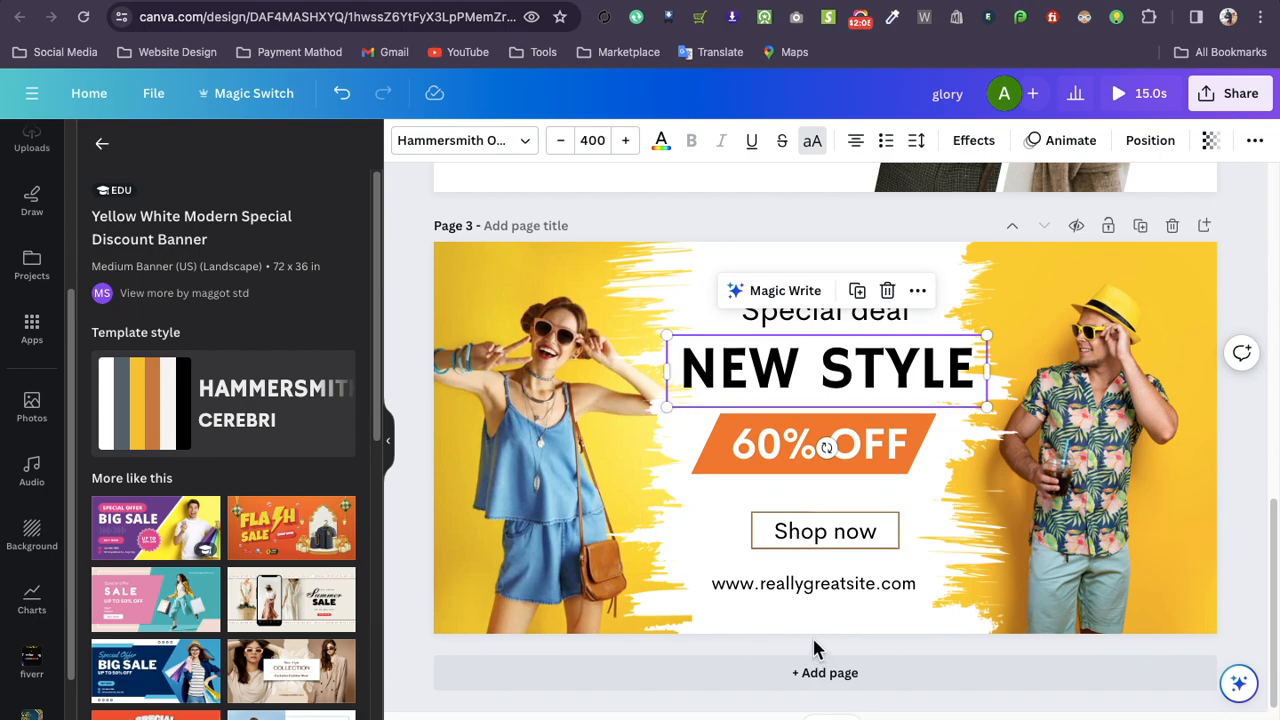
Choose the saved custom sizes 638 x 870 px and 1880 x 750 px in Magic Switch for all pages, and preview the resized designs
left_click(250, 104)
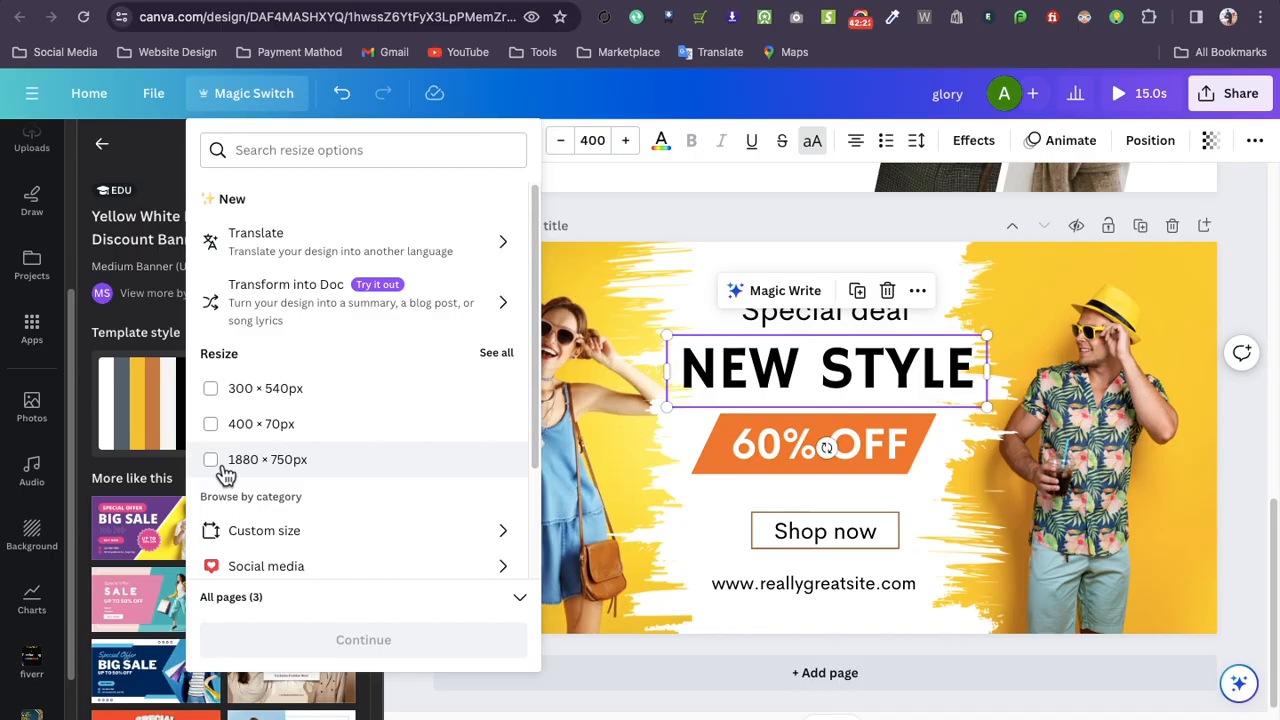
left_click(246, 530)
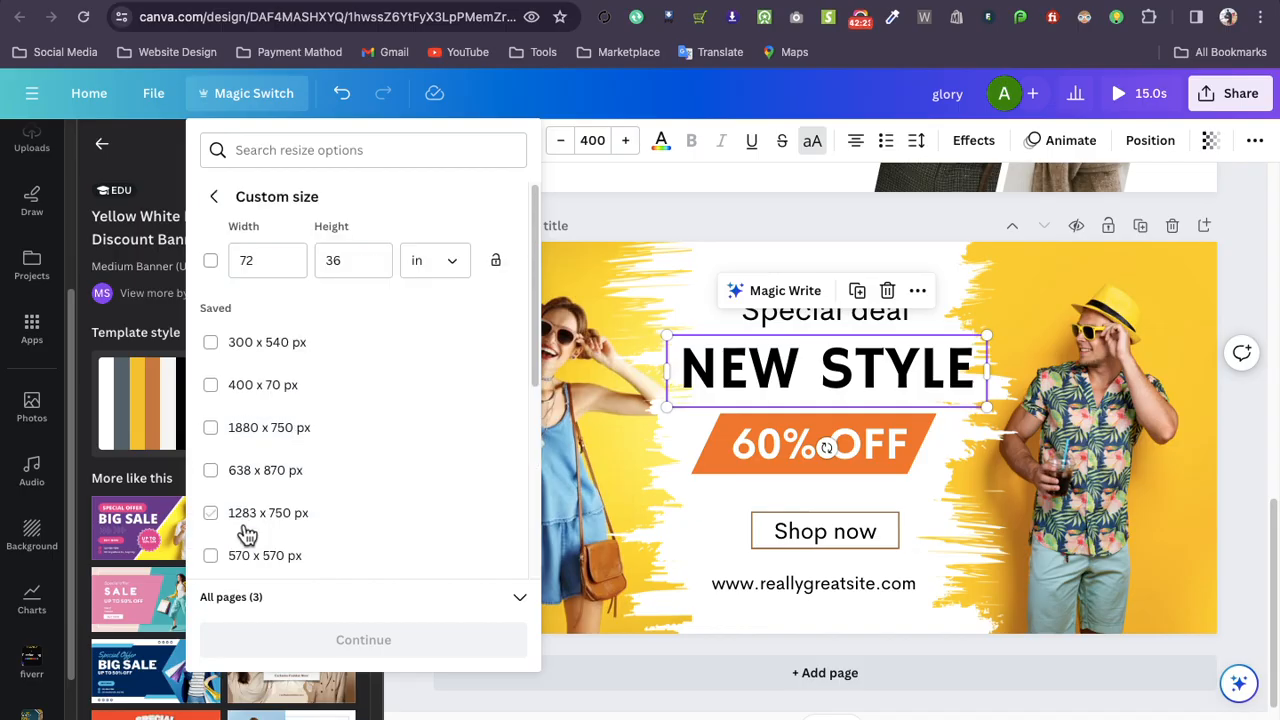
left_click(204, 468)
left_click(216, 428)
left_click(368, 644)
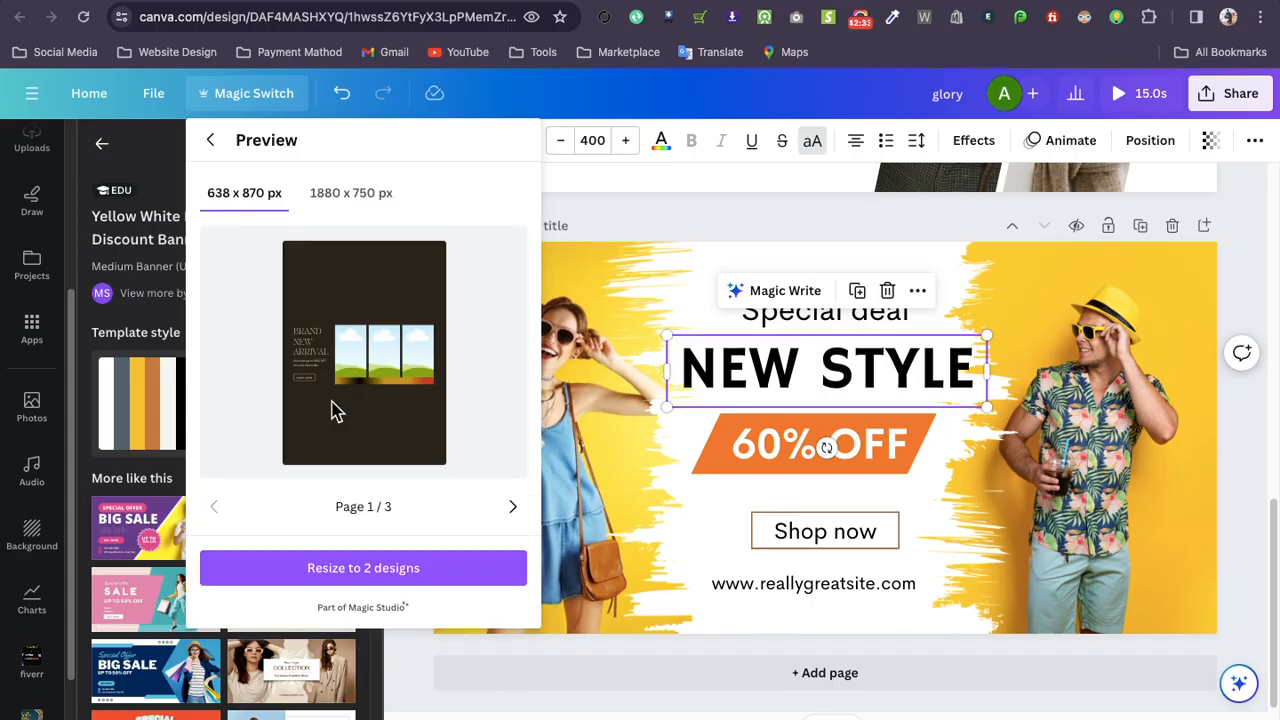
Create the two resized copies of the design, and open them to view the 638 x 870 px version
left_click(366, 572)
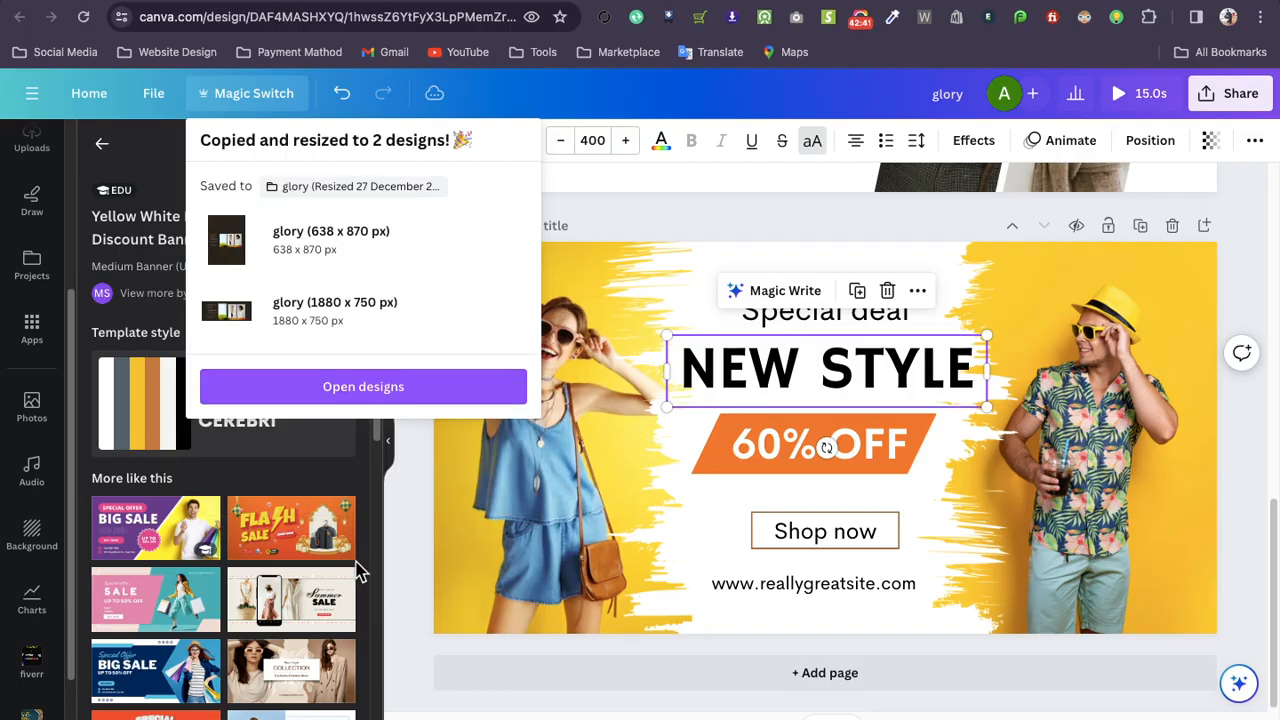
left_click(388, 397)
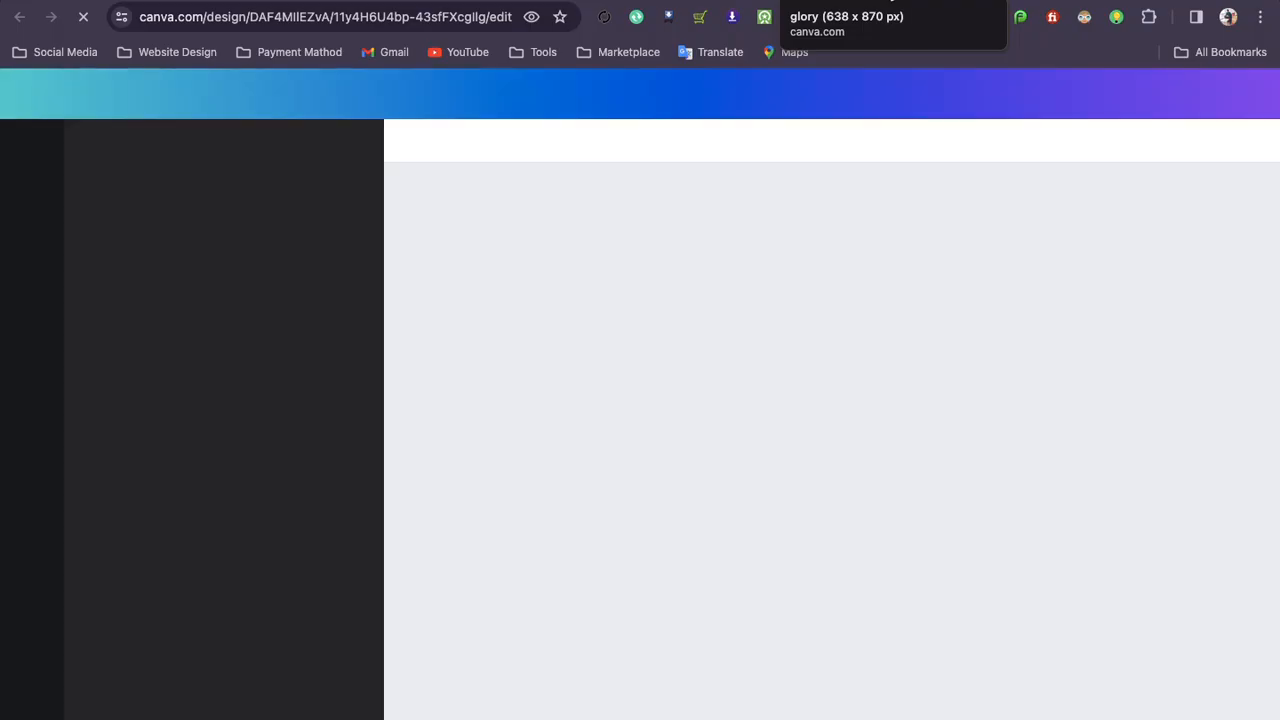
left_click(892, 1)
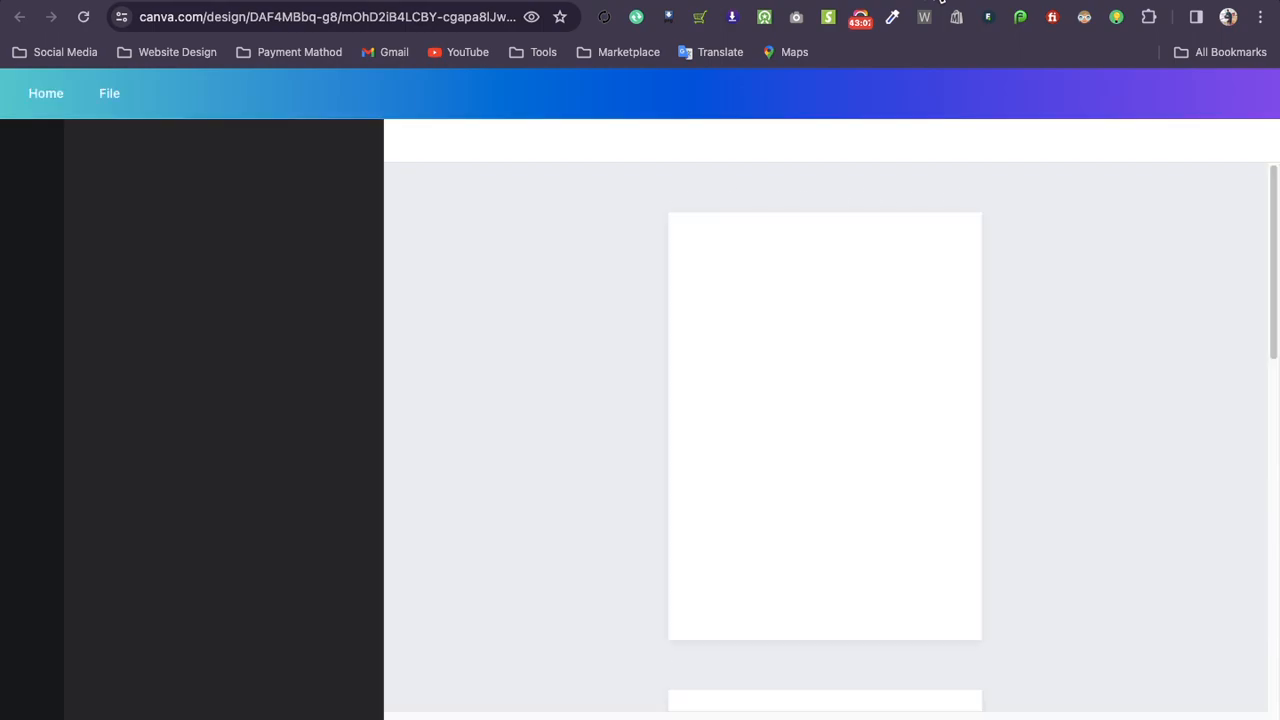
Move the topmost slanted photo on page 2 slightly down and to the left, and review the resized pages around it
scroll(776, 361, "down", 6)
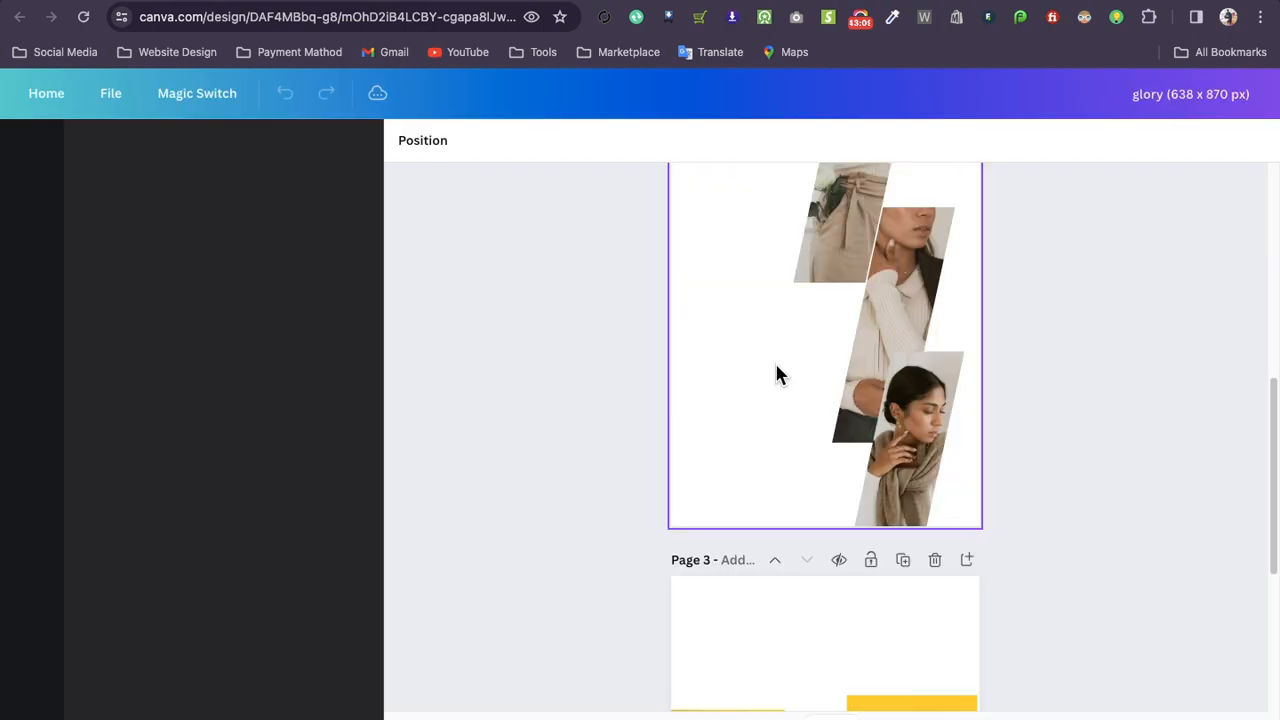
scroll(776, 361, "up", 2)
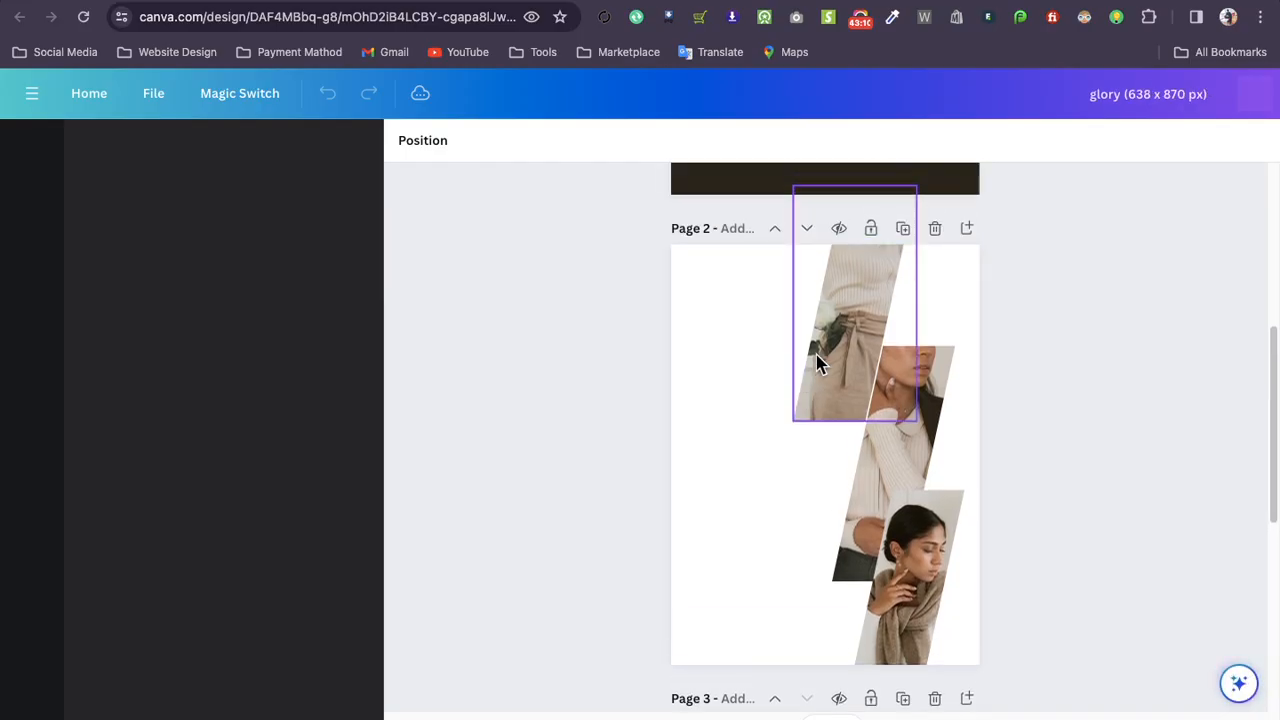
mouse_move(840, 369)
left_mouse_down()
mouse_move(832, 414)
mouse_move(833, 385)
left_mouse_up()
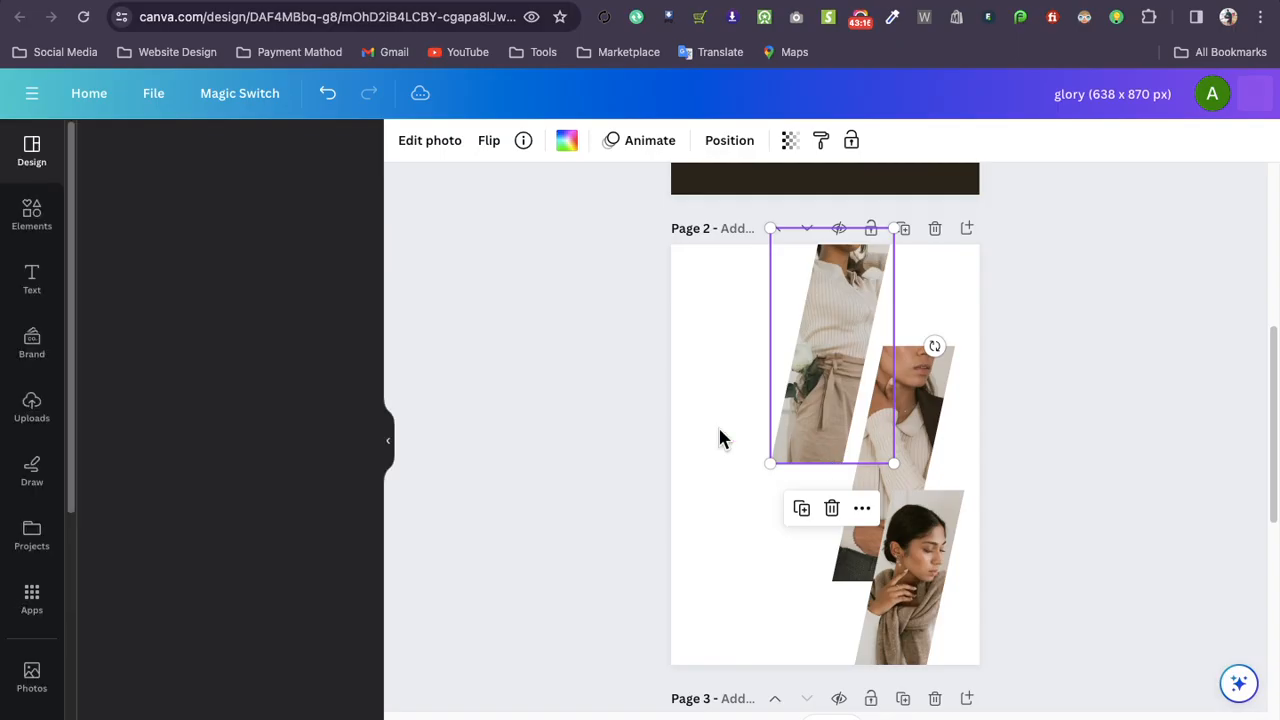
scroll(719, 428, "down", 3)
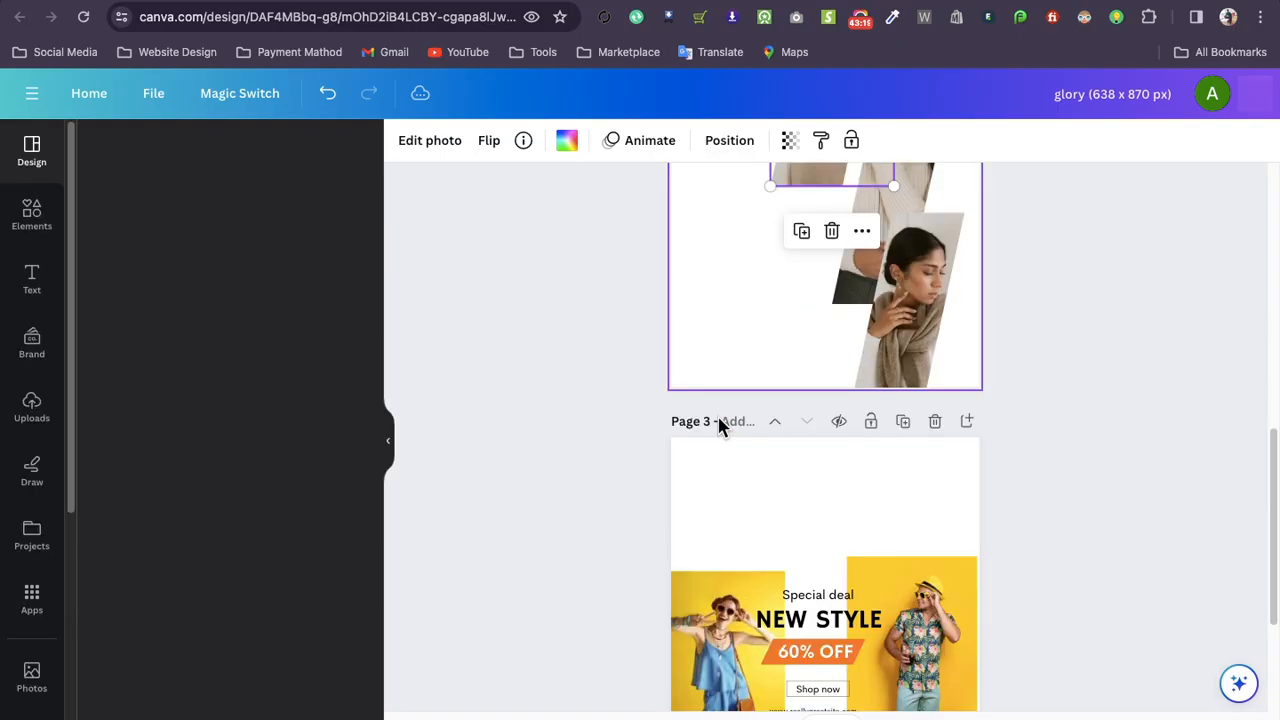
scroll(719, 425, "up", 7)
scroll(720, 426, "down", 4)
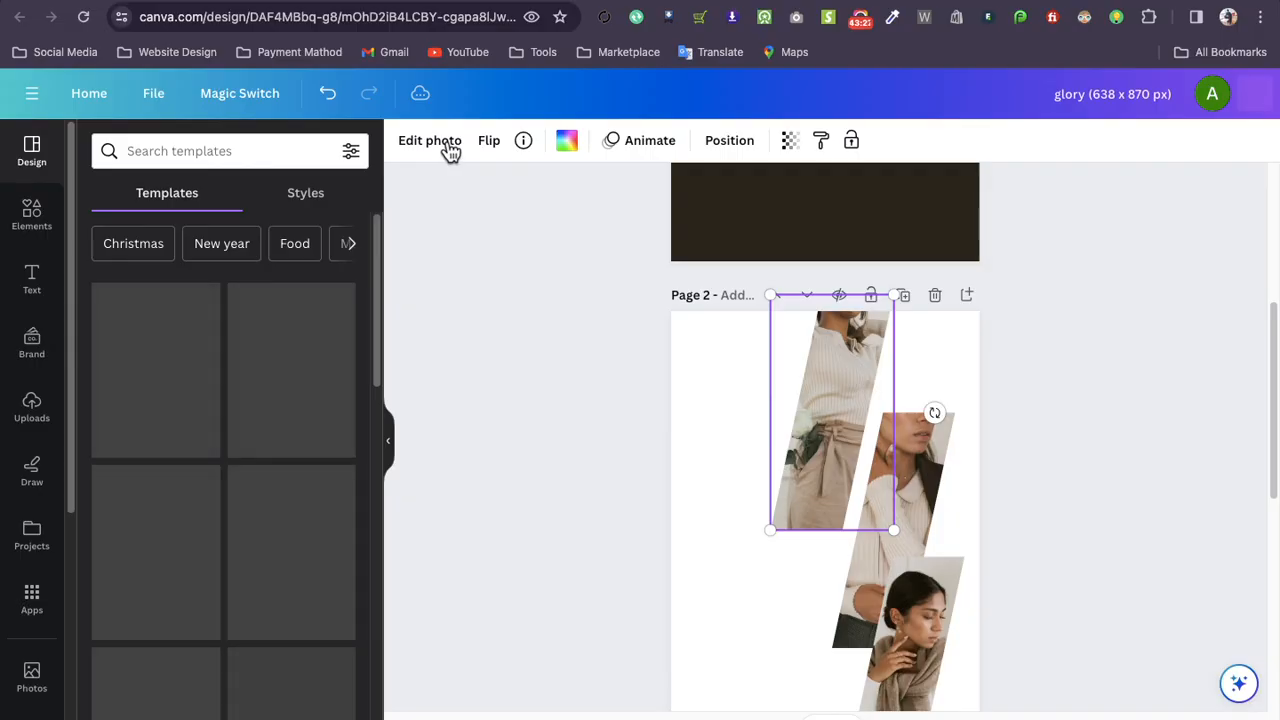
Show the photo editing effects for the moved slanted photo on page 2
left_click(450, 148)
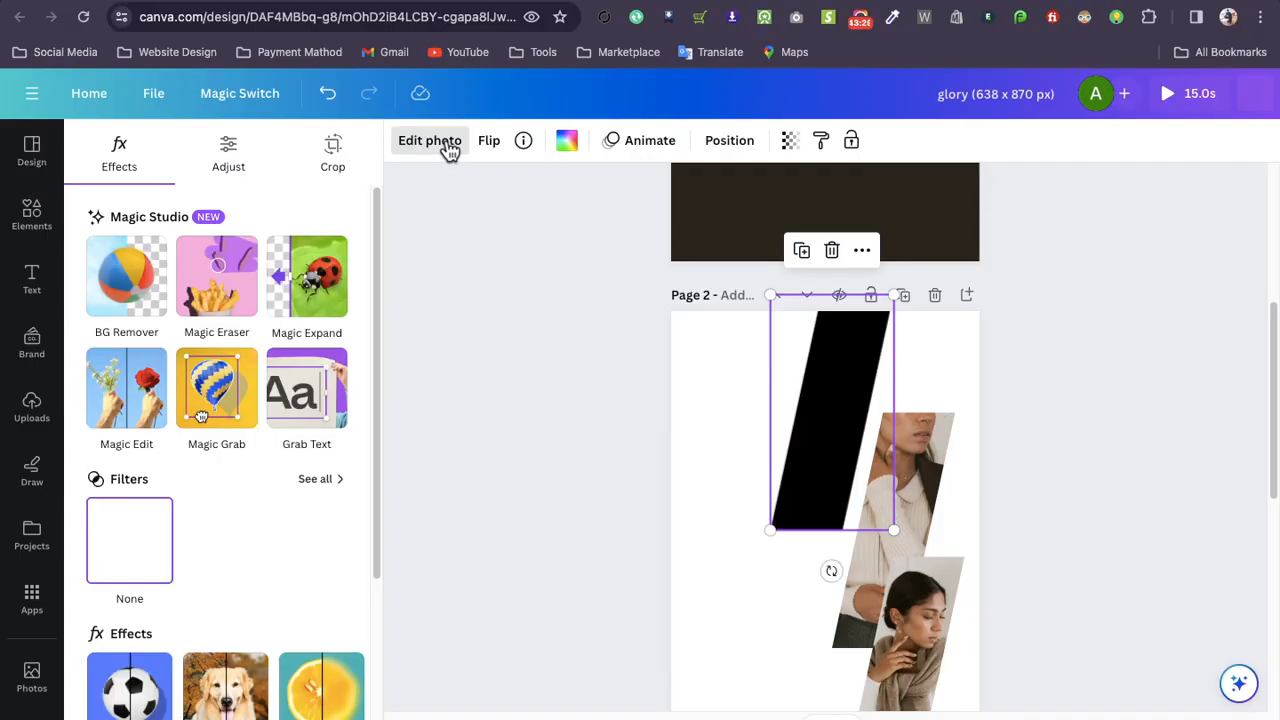
scroll(318, 320, "down", 1)
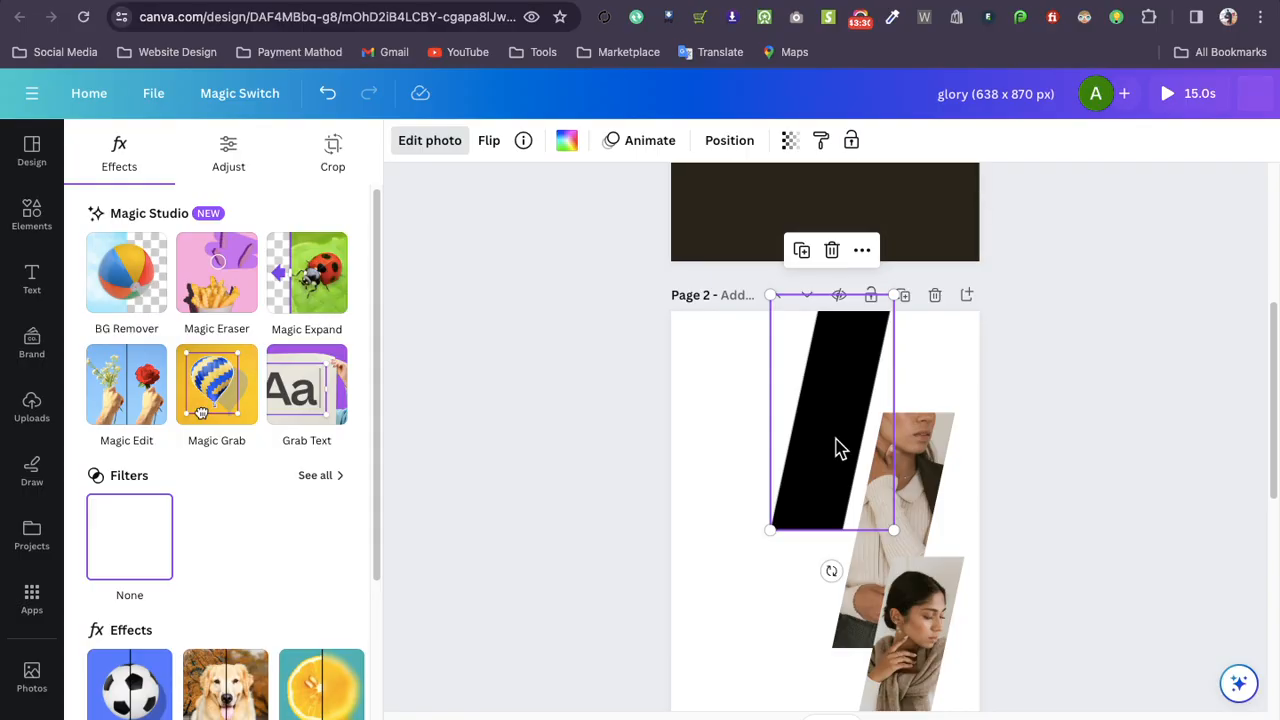
scroll(638, 437, "up", 1)
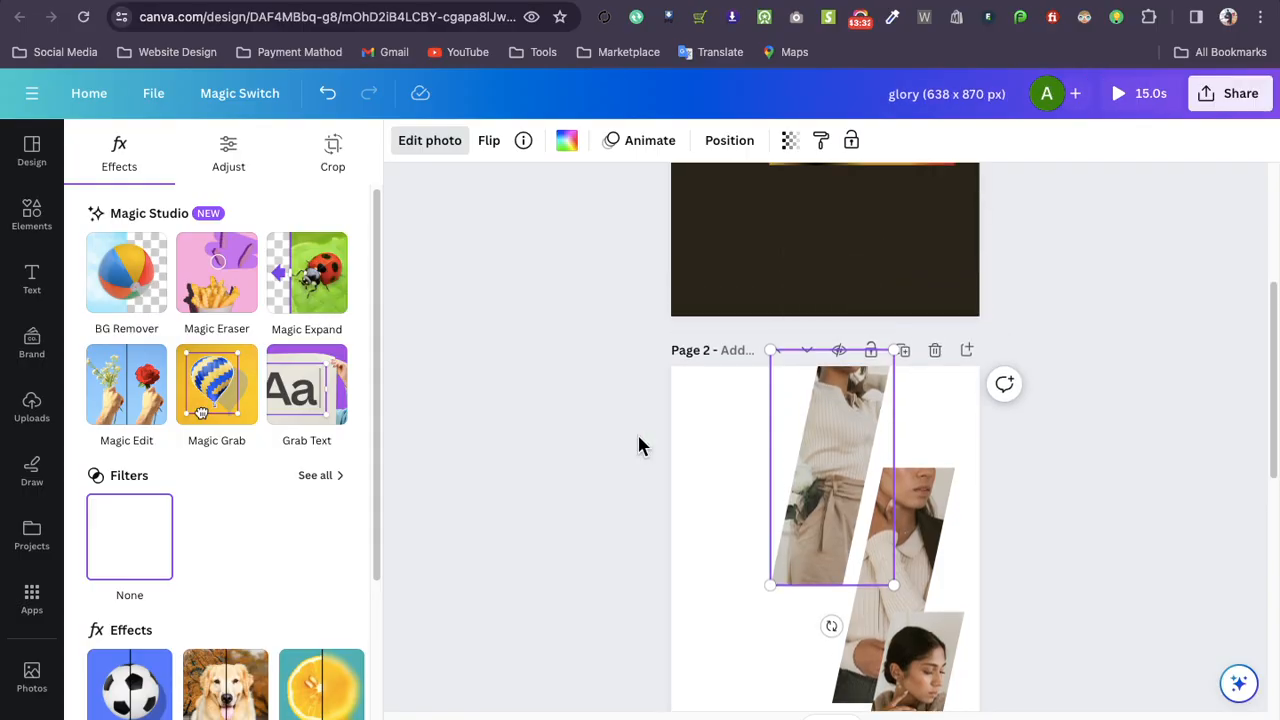
Inspect the separate elements of the page 1 banner by selecting the middle photo and the whole text-and-photo group
scroll(637, 432, "up", 4)
left_click(863, 428)
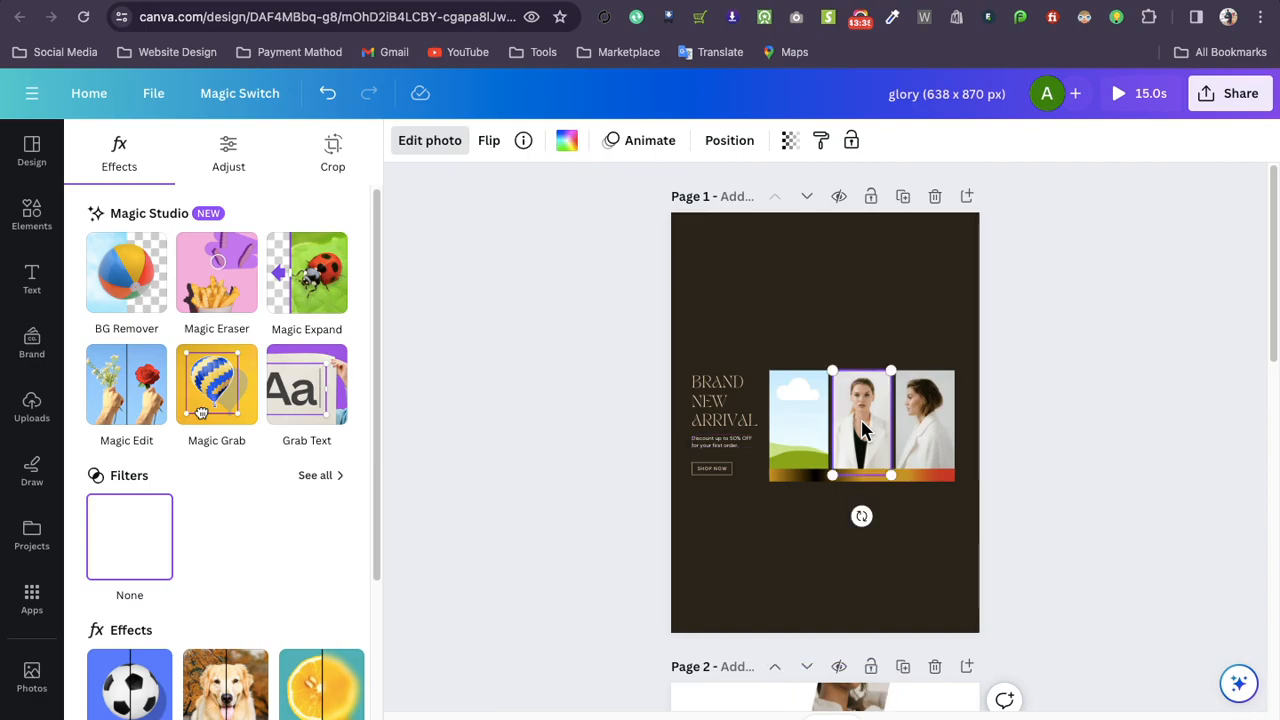
left_click_drag(611, 346, 958, 481)
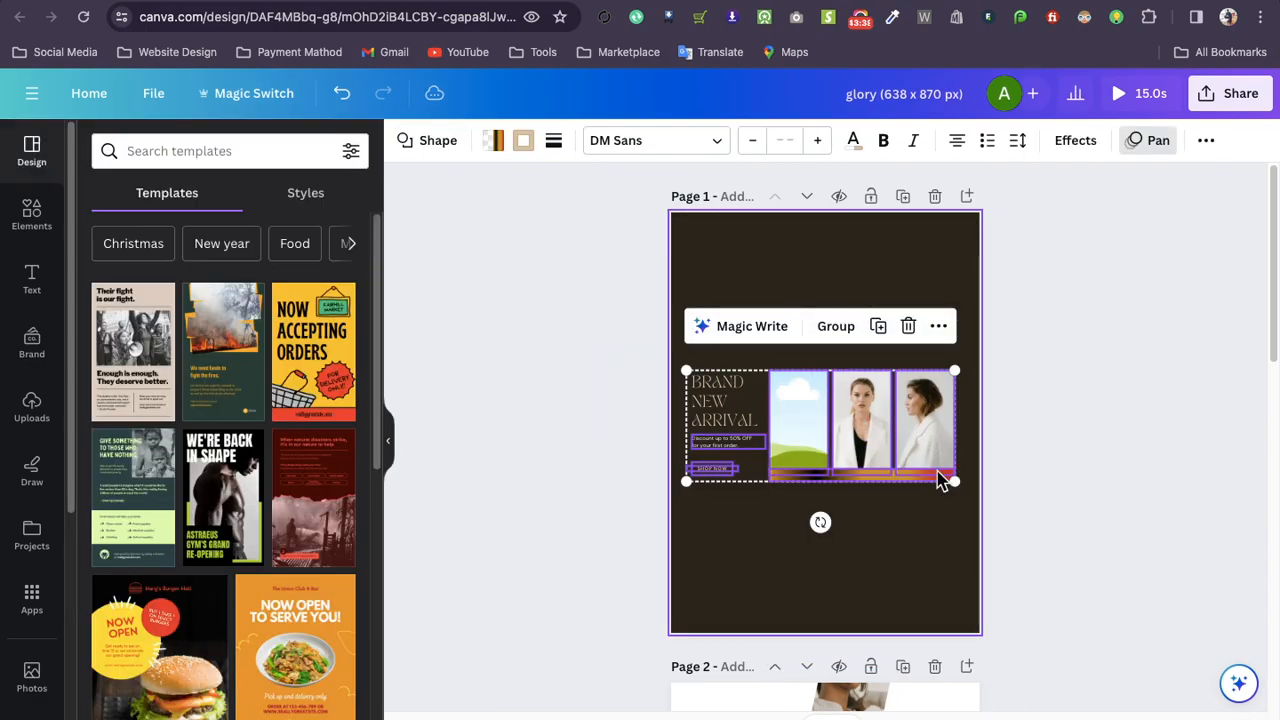
left_click(594, 358)
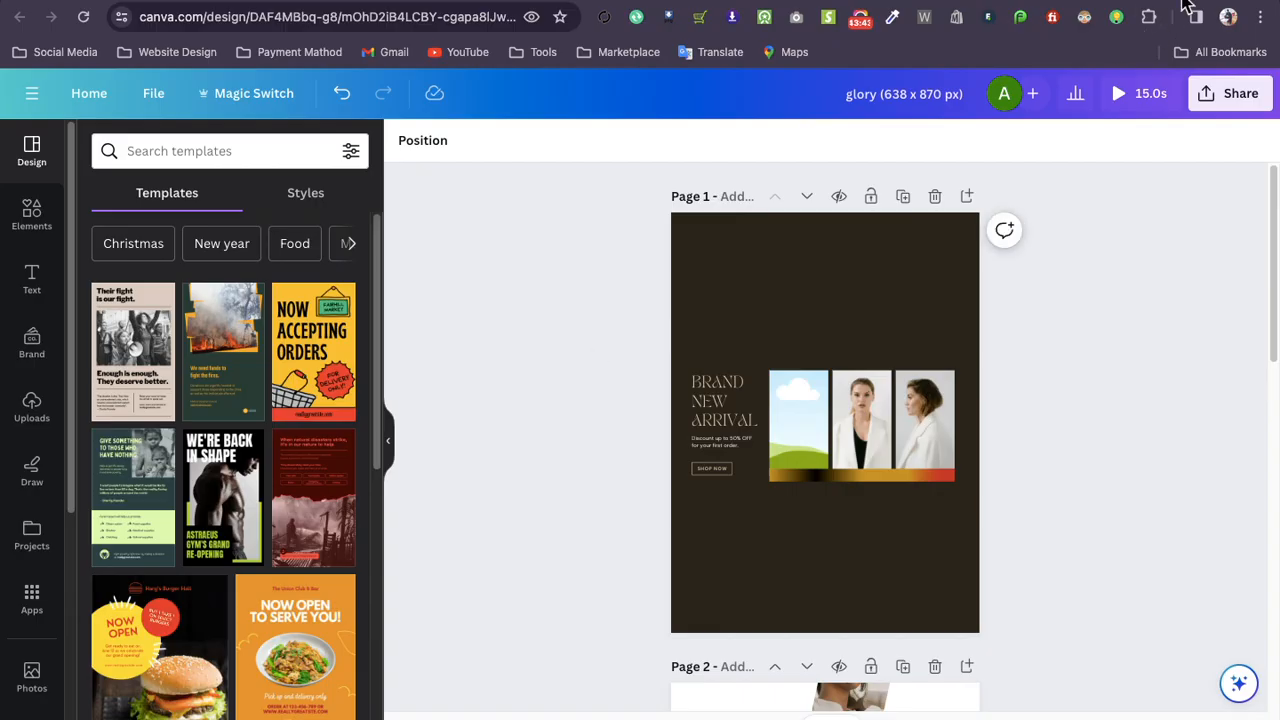
Switch to the Canva home page and browse the recent designs
left_click(478, 2)
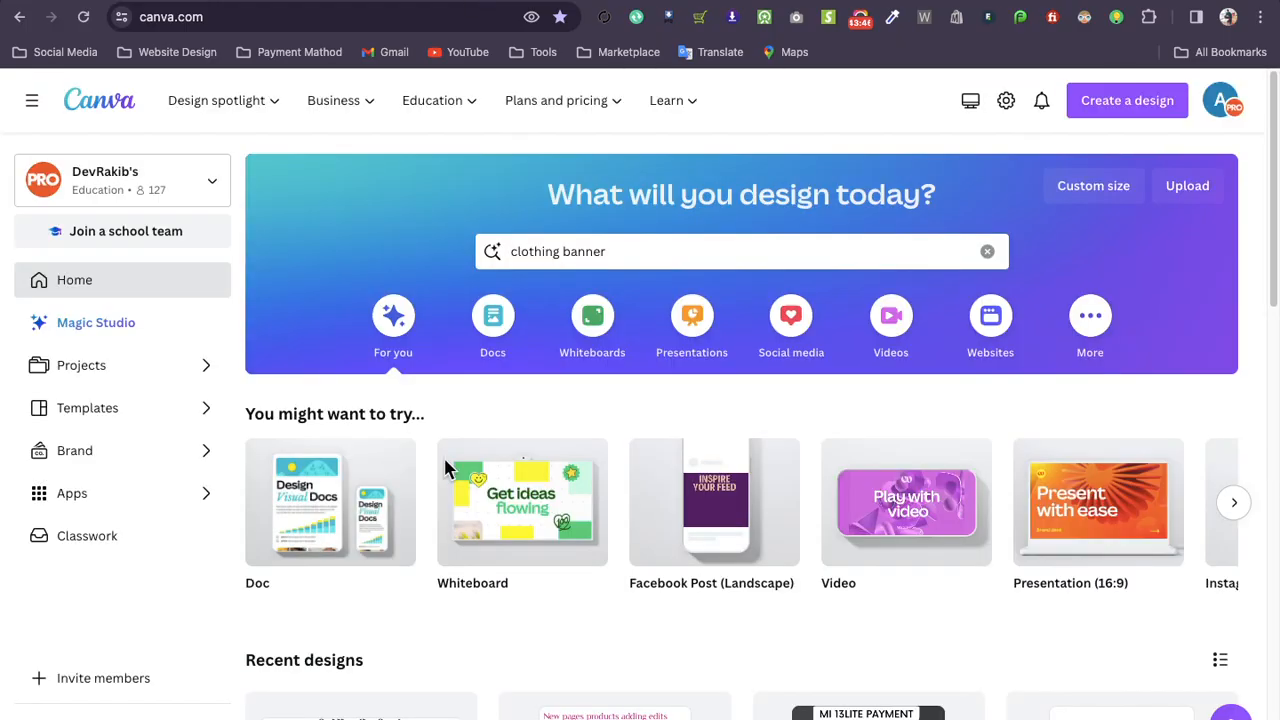
scroll(522, 512, "down", 10)
scroll(515, 505, "down", 5)
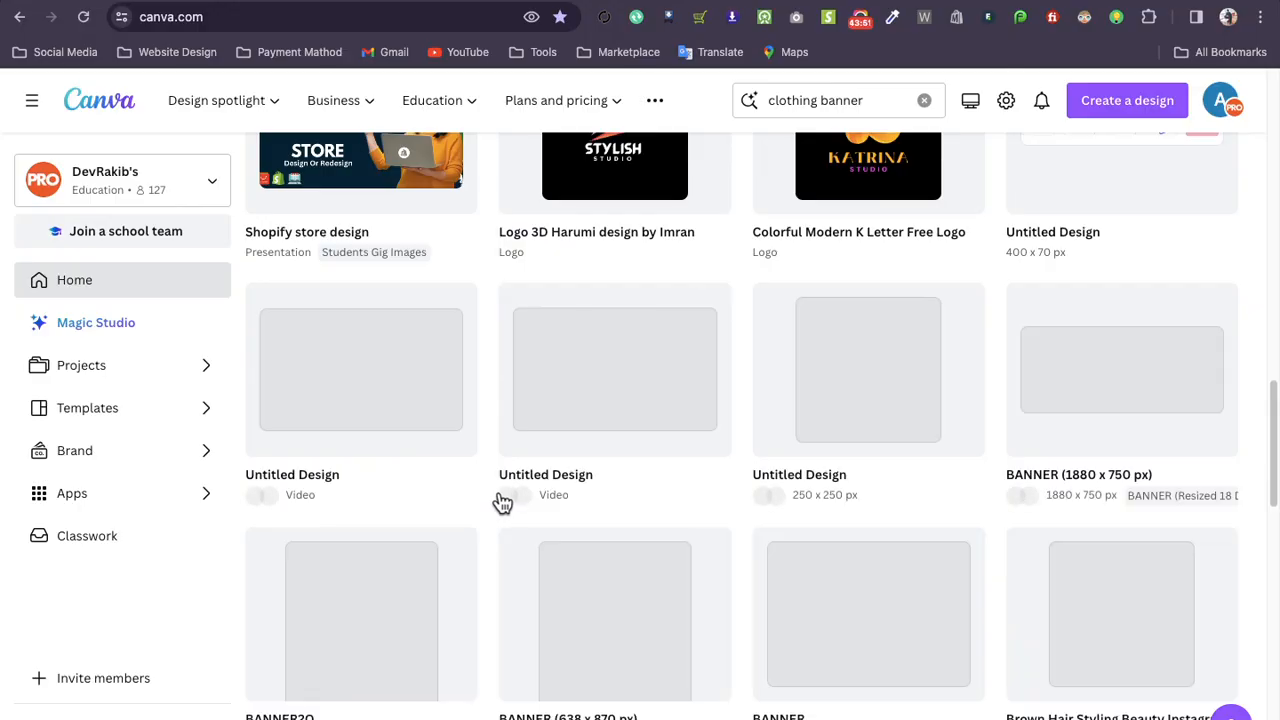
scroll(500, 503, "down", 3)
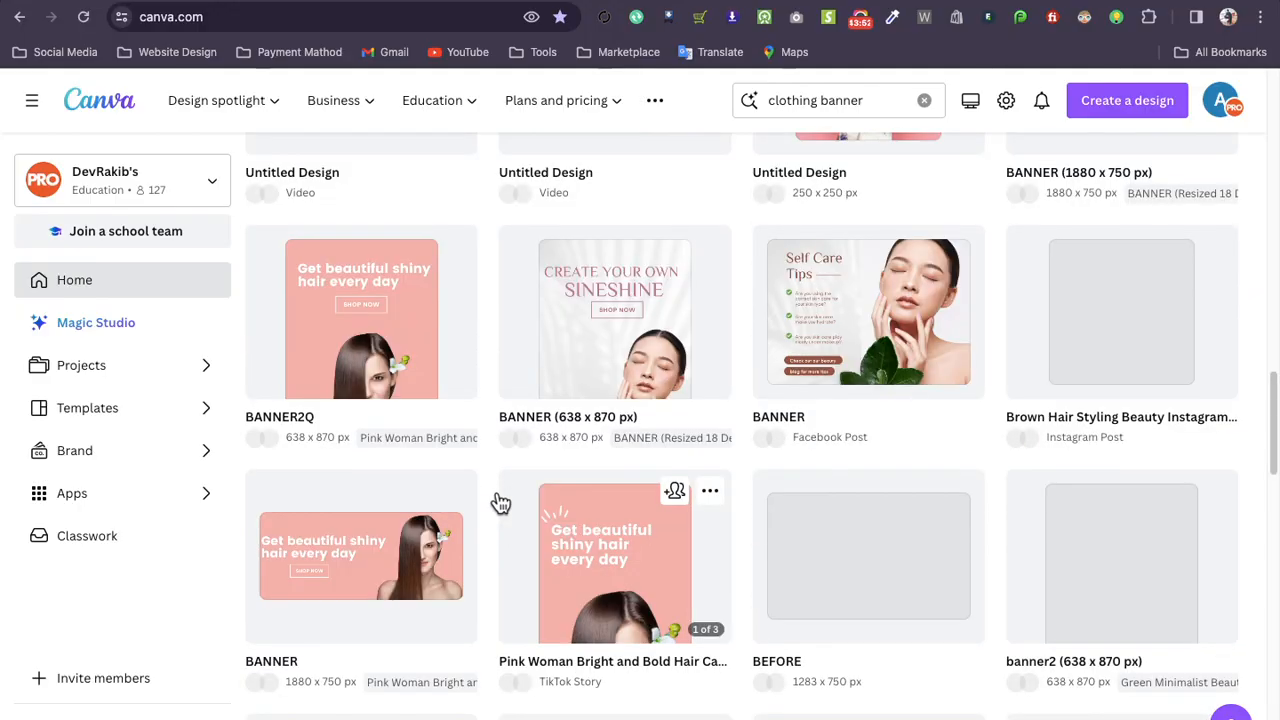
scroll(500, 503, "down", 10)
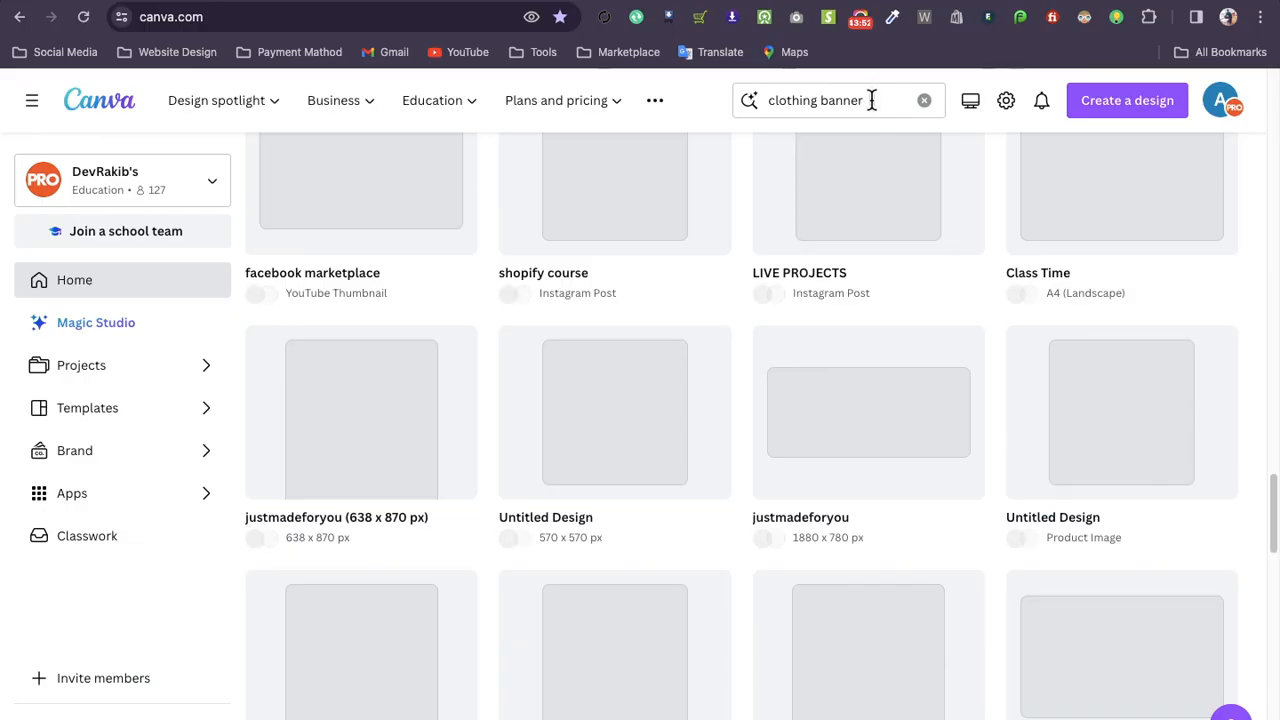
Search for "shopify website design" and limit the results to own projects instead of templates
left_click_drag(872, 100, 709, 100)
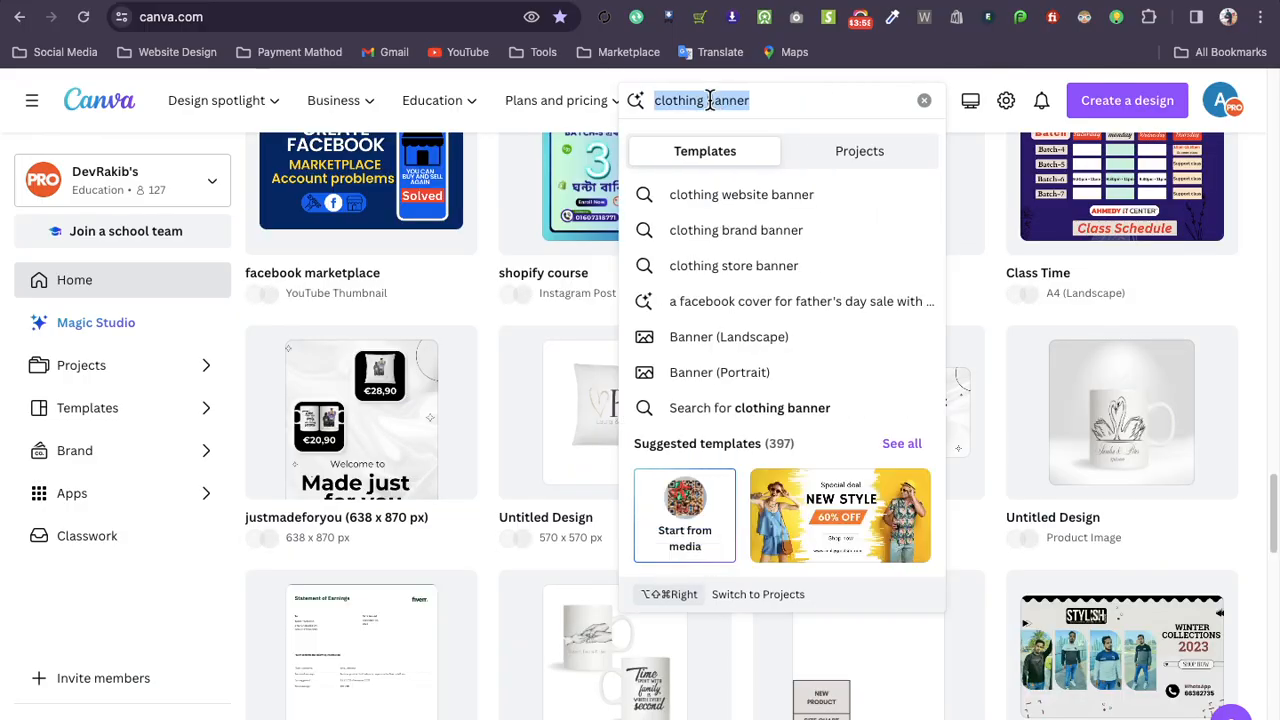
type("SHopify")
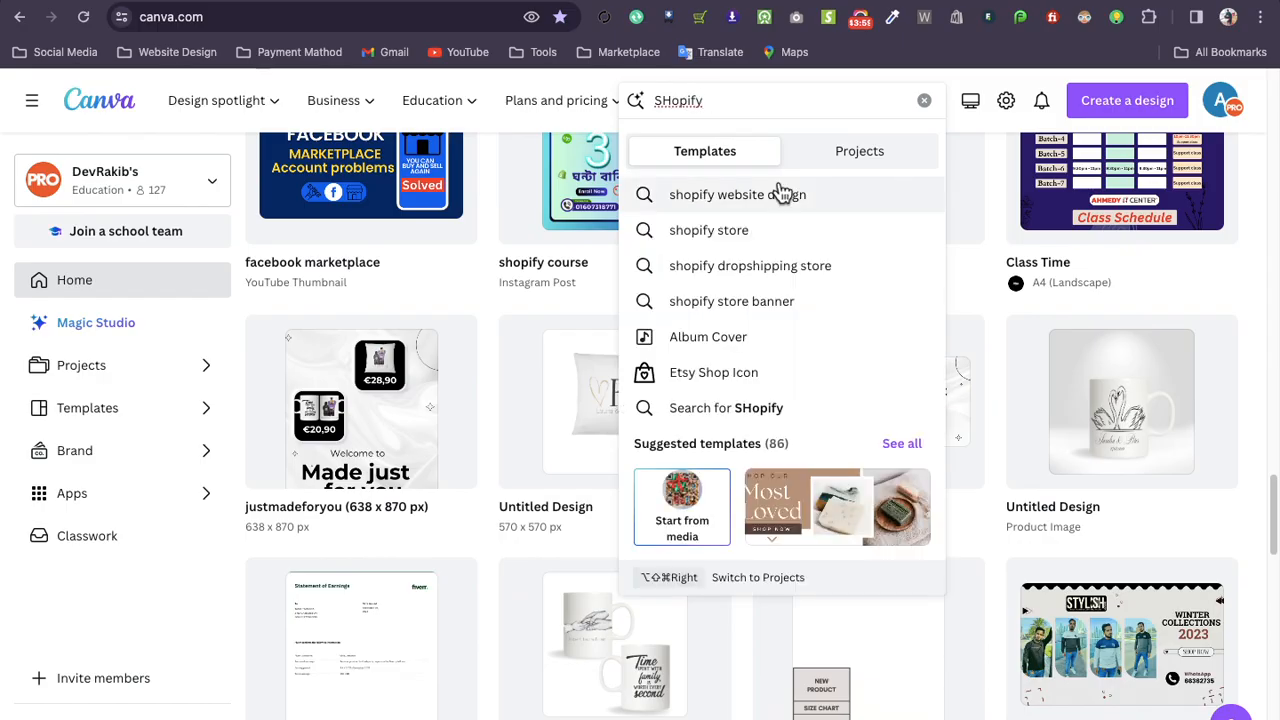
left_click(783, 193)
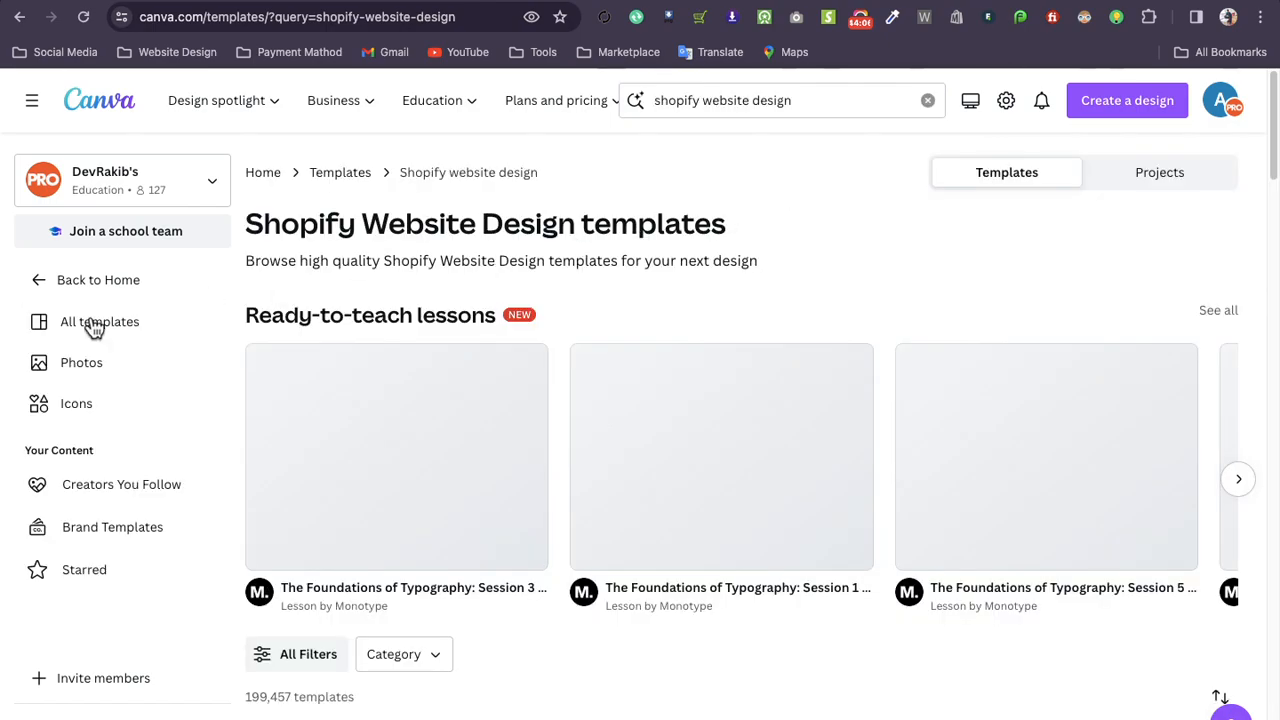
left_click(1148, 174)
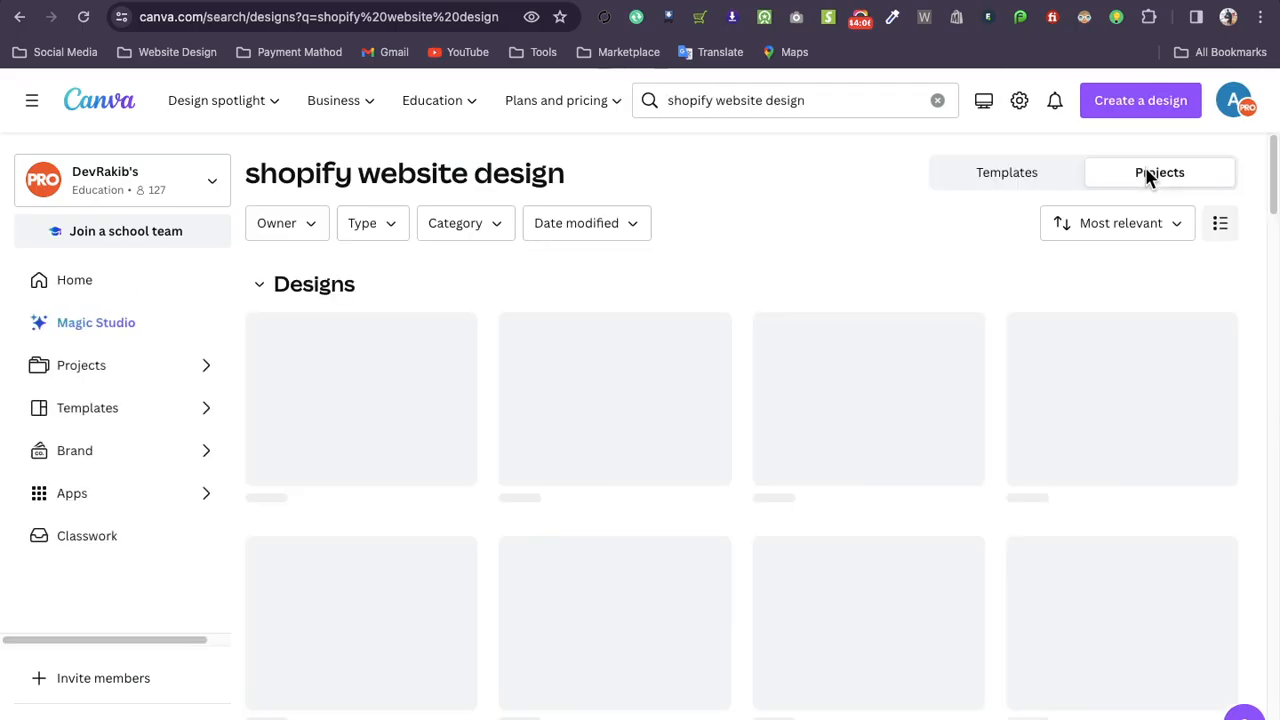
Expand the list of matching project designs several times and browse the Shopify gig images and thumbnails
scroll(745, 268, "down", 3)
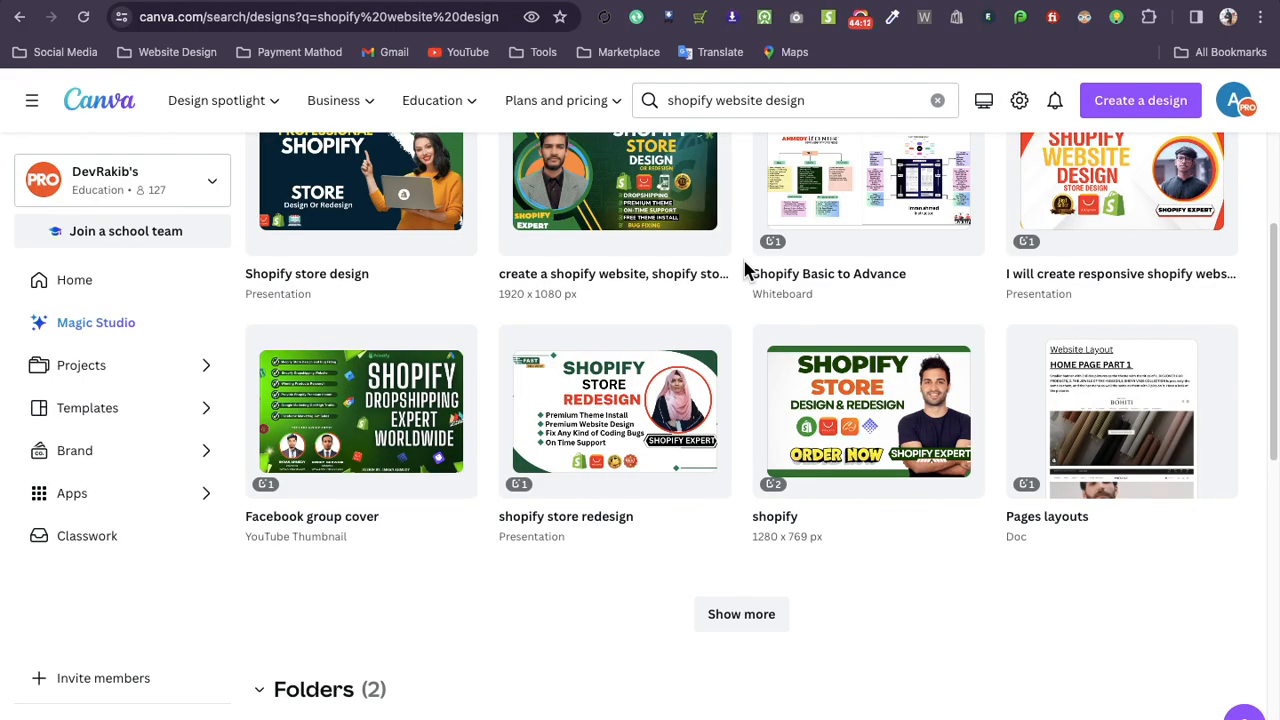
scroll(744, 262, "down", 1)
scroll(744, 262, "up", 1)
left_click(741, 614)
scroll(749, 537, "down", 5)
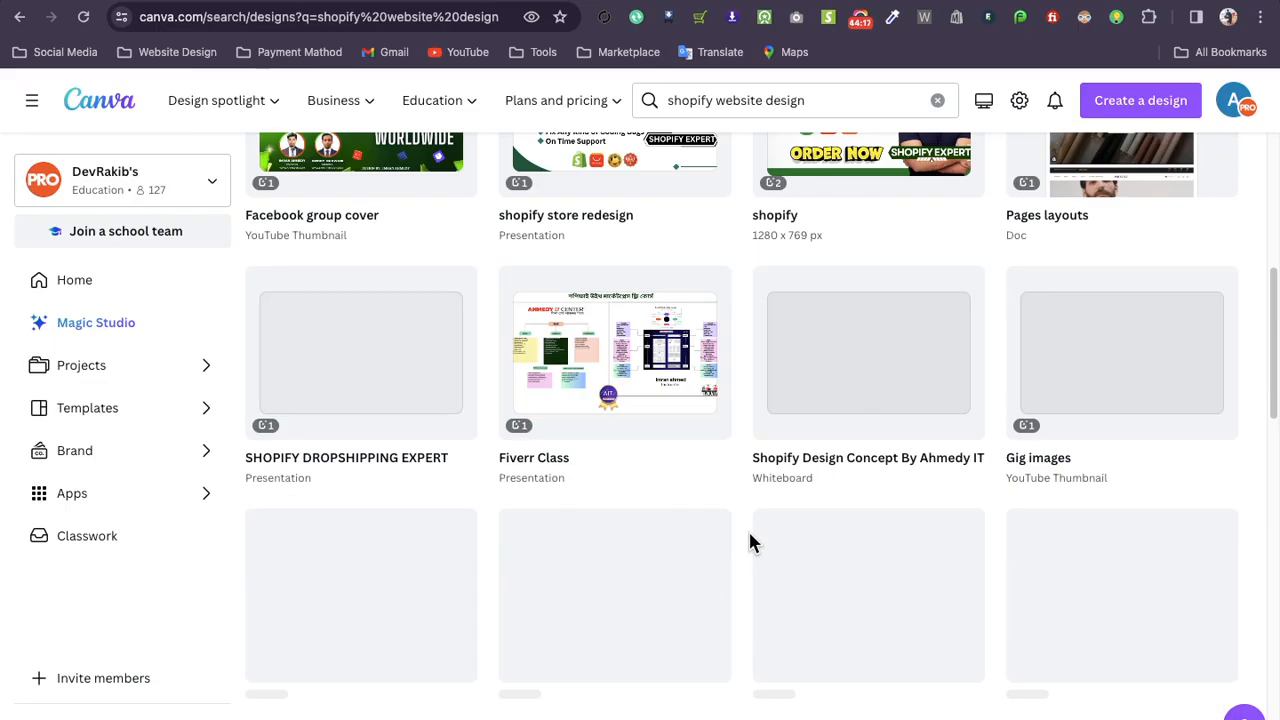
scroll(749, 532, "down", 3)
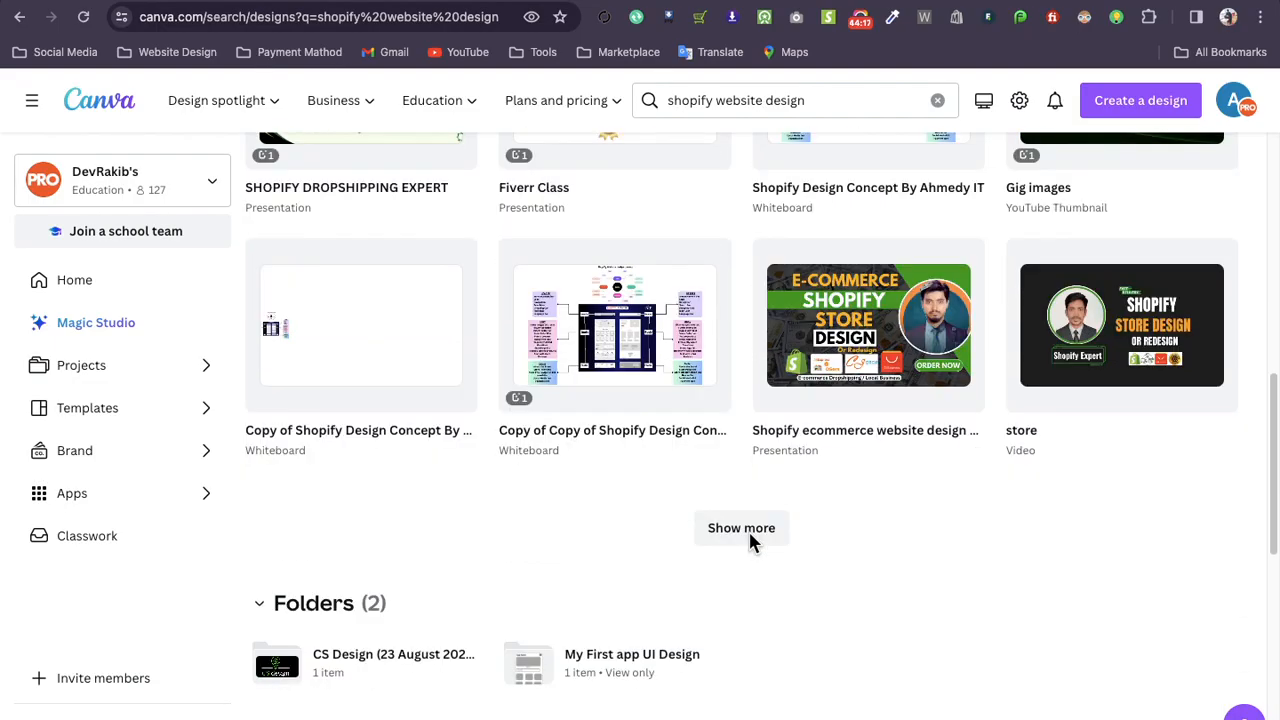
left_click(739, 532)
scroll(736, 535, "down", 5)
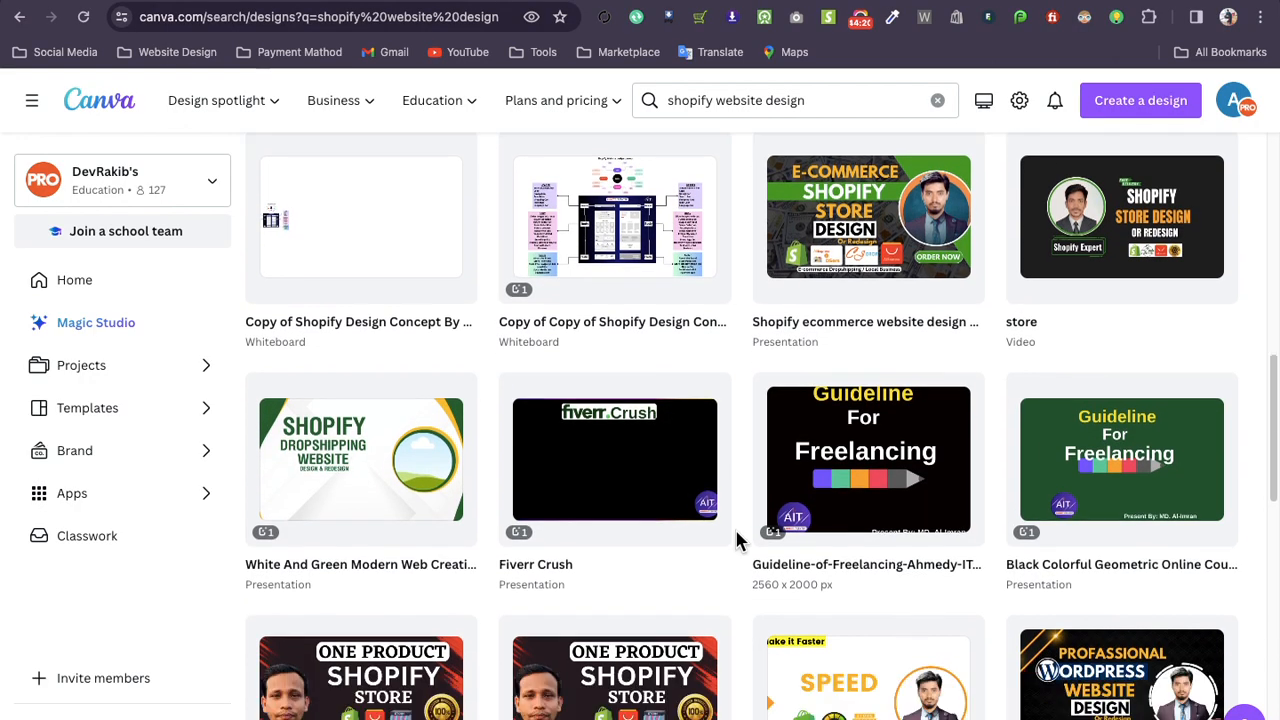
left_click(751, 672)
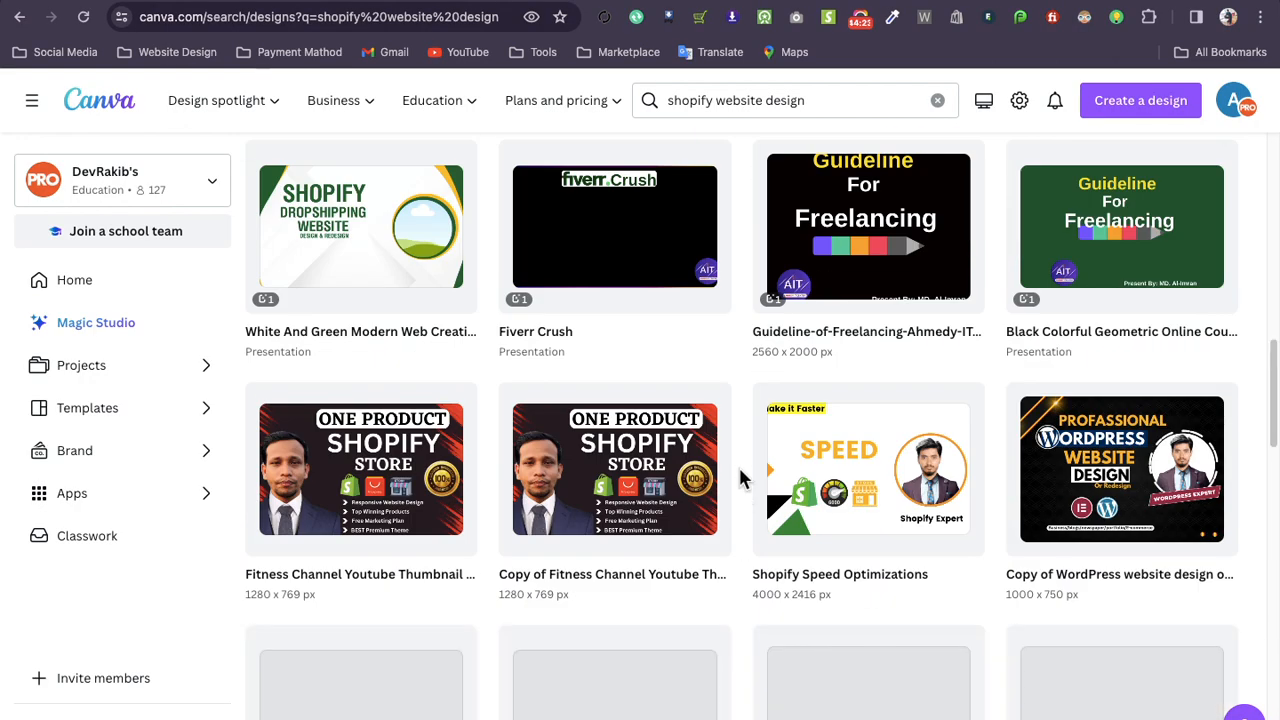
scroll(739, 465, "down", 2)
scroll(738, 442, "down", 3)
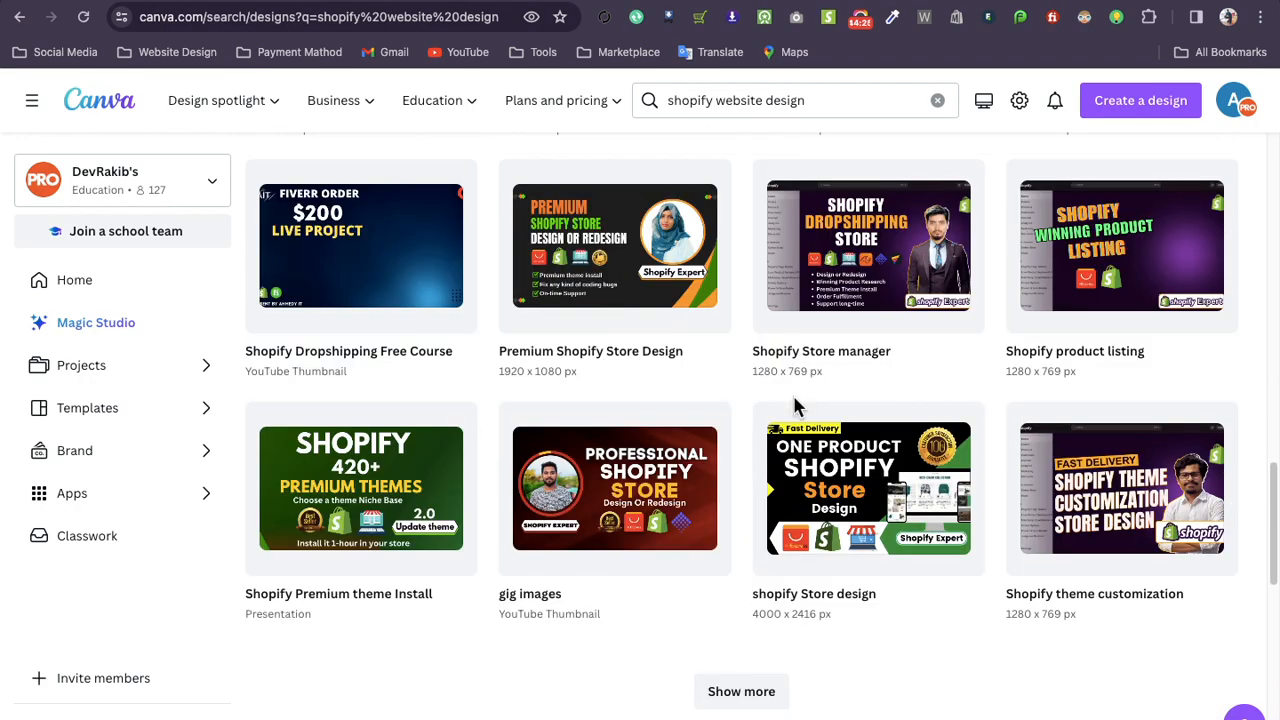
Open the "Shopify Store manager" design and return to the project search results
scroll(740, 455, "up", 1)
left_click(922, 318)
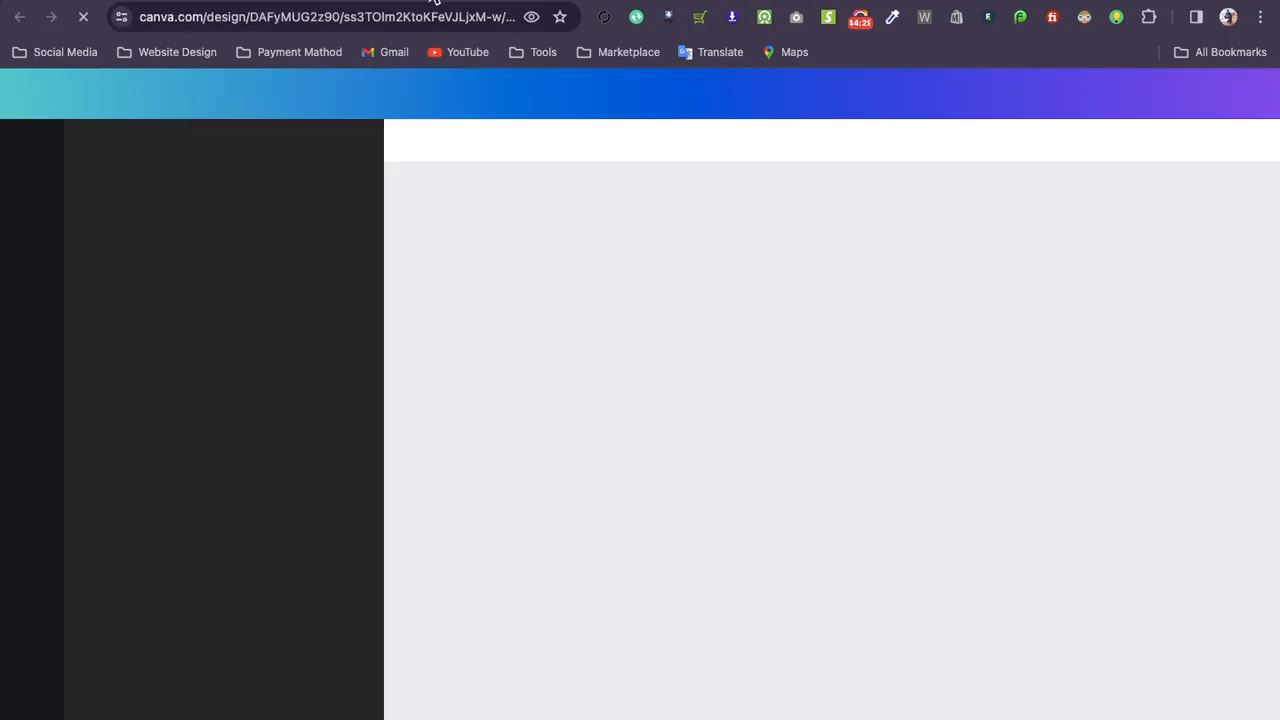
left_click(432, 1)
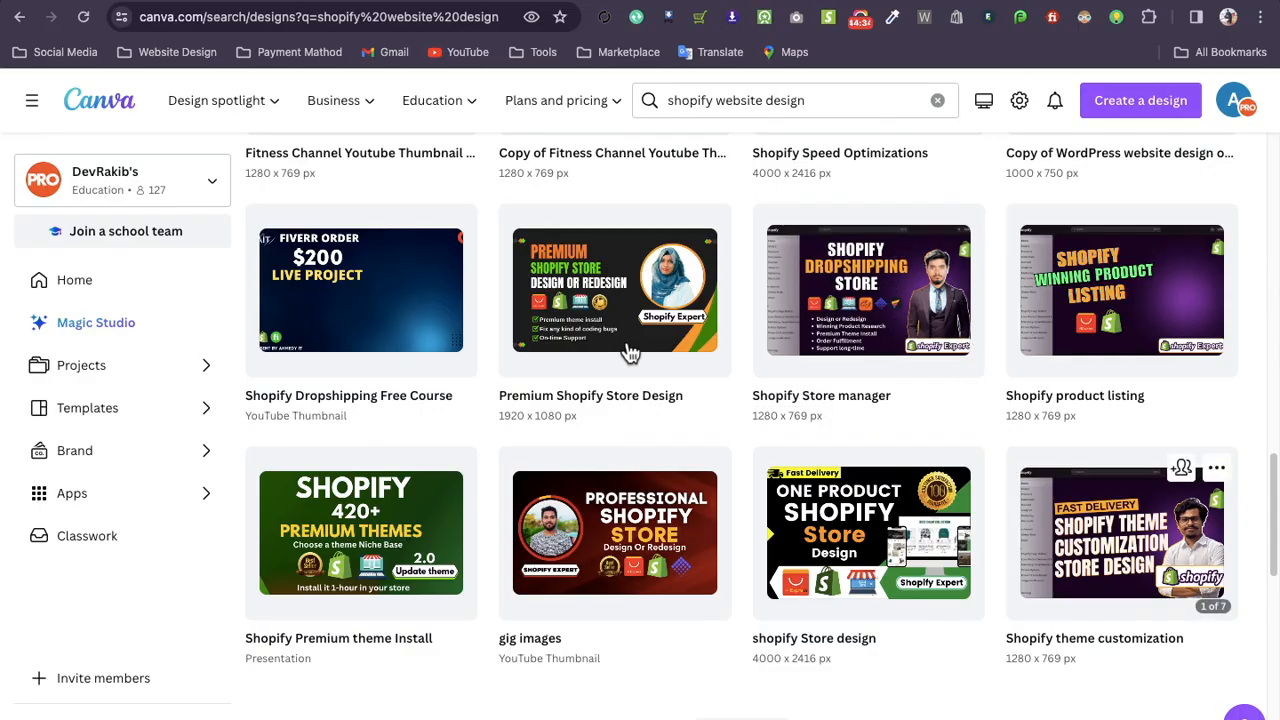
Return to the 638 x 870 px design and run Magic Grab on the middle woman's photo on page 1
left_click(966, 380)
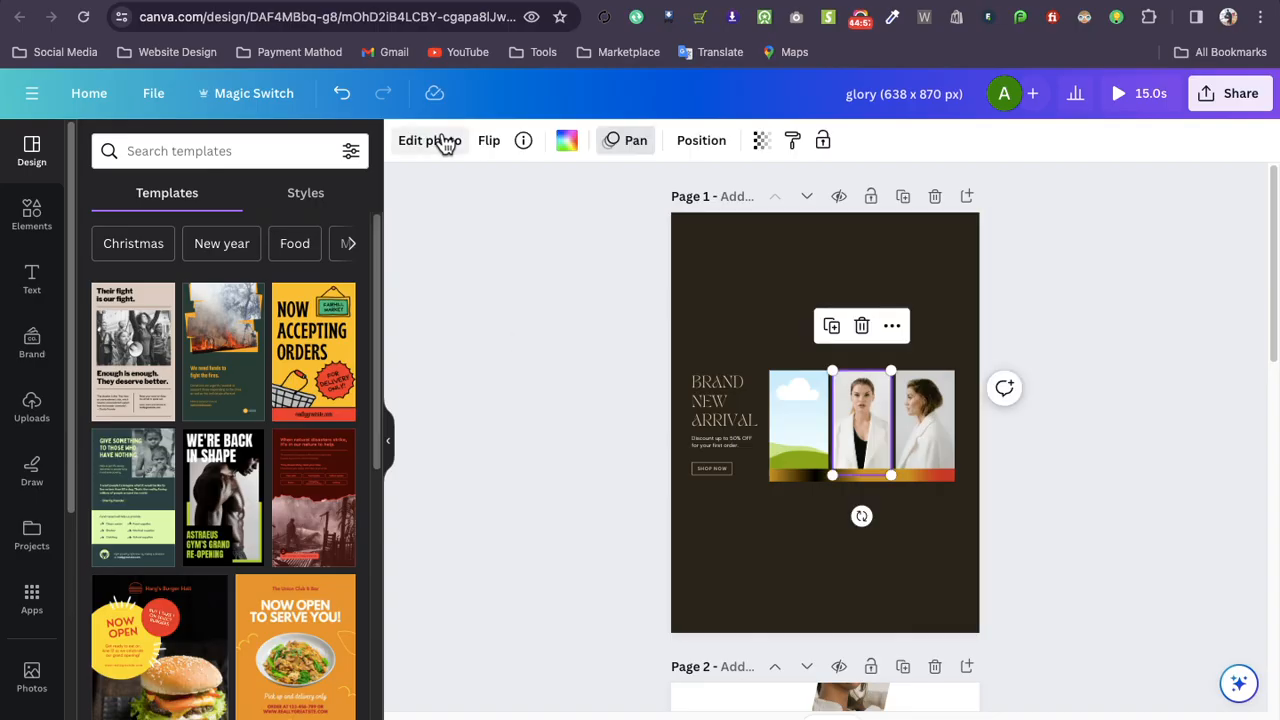
left_click(445, 141)
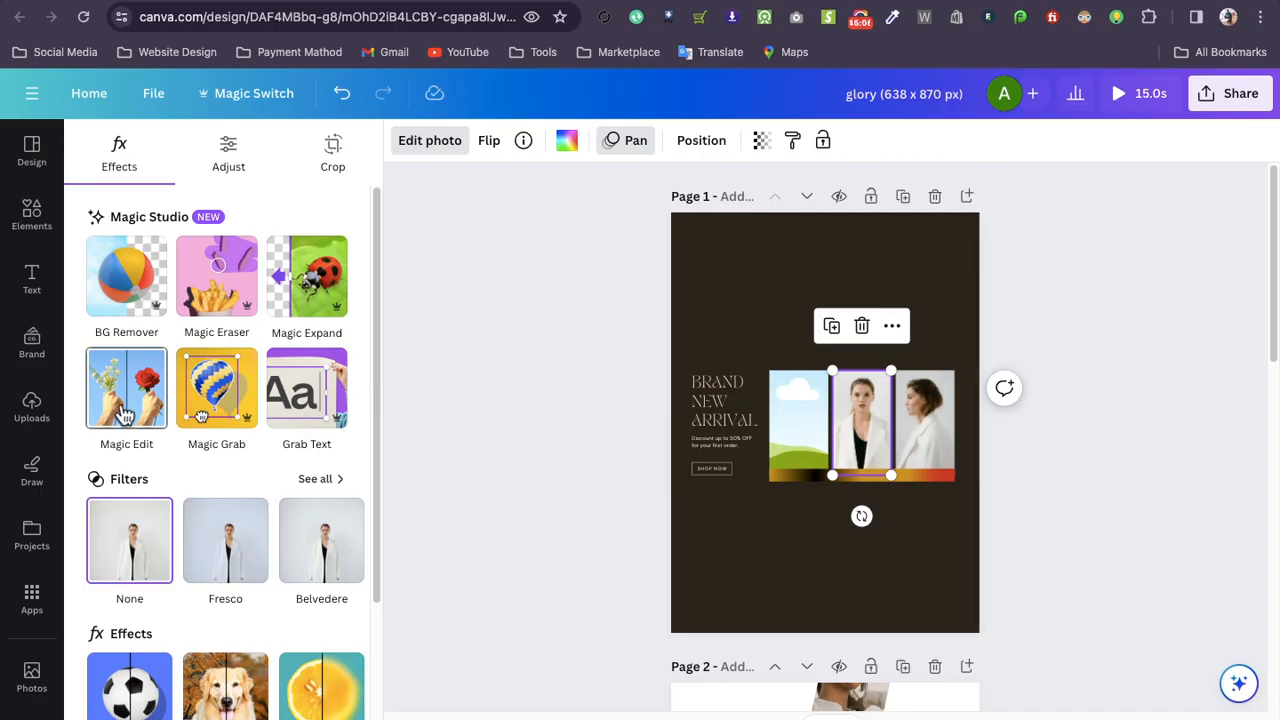
left_click(239, 403)
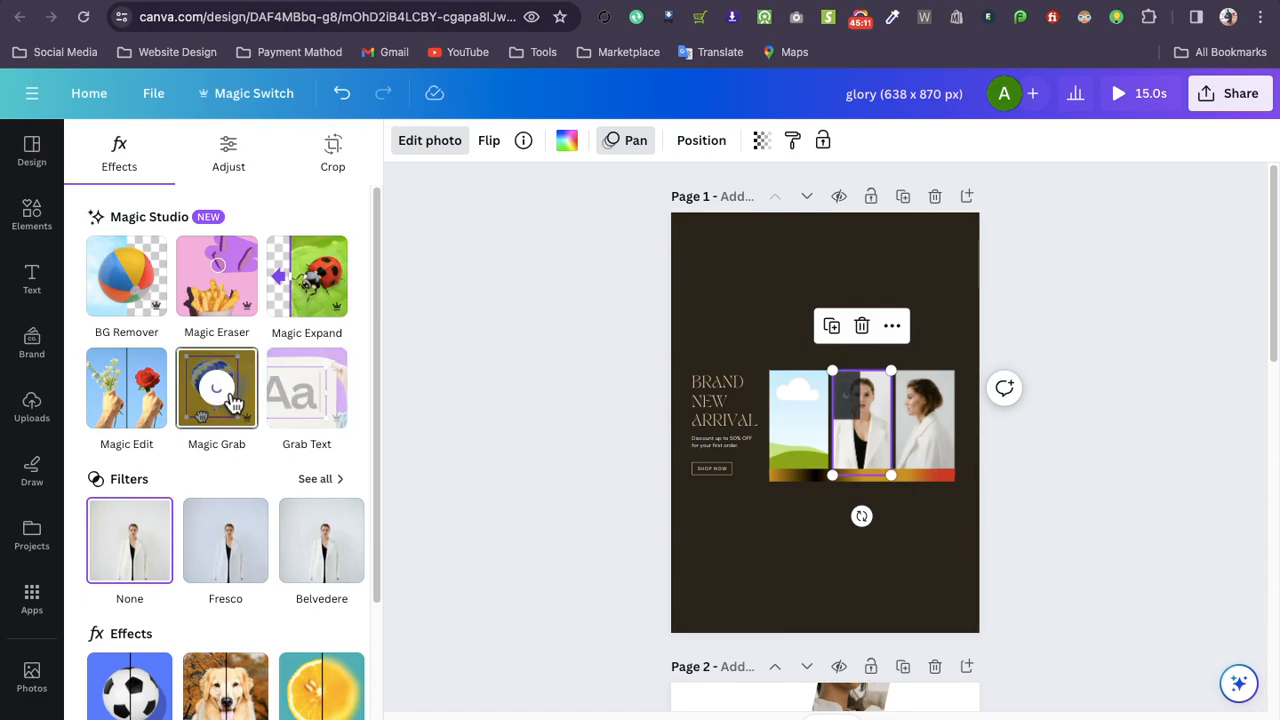
Try the Drop and Outline shadows on the middle woman's photo, and settle on the Glow shadow
scroll(234, 403, "down", 4)
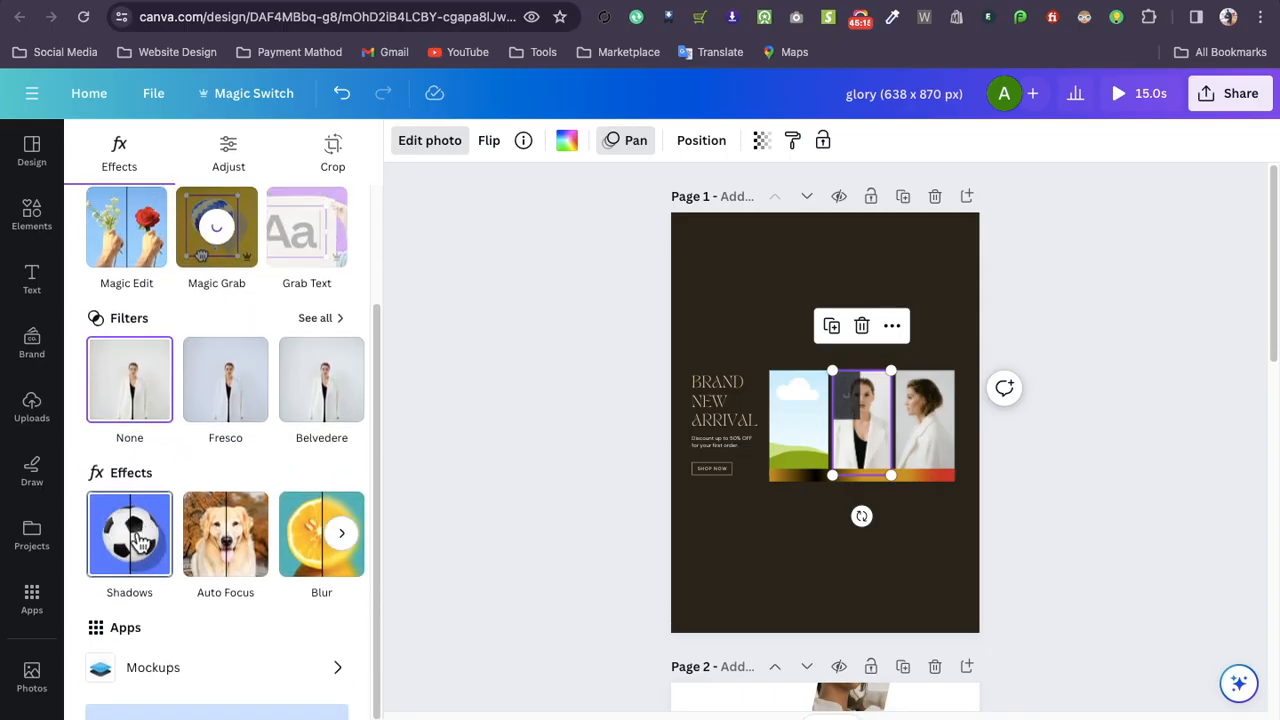
left_click(138, 546)
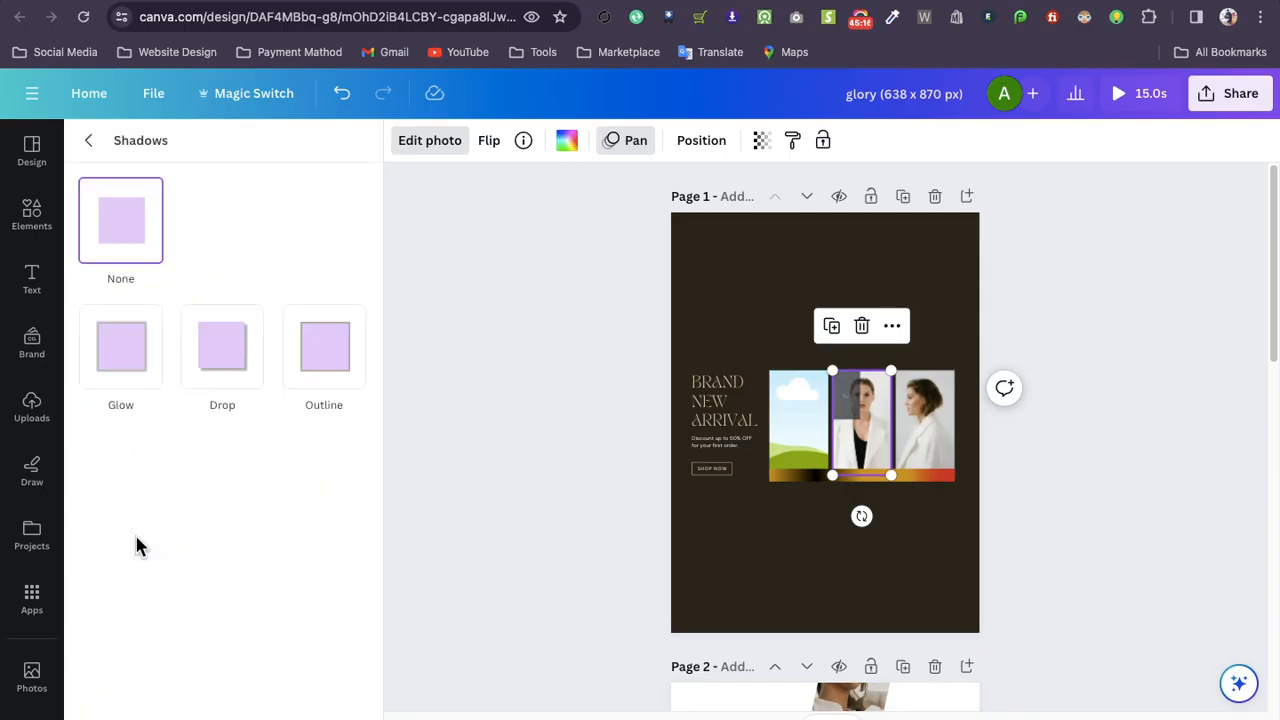
left_click(151, 366)
left_click(206, 361)
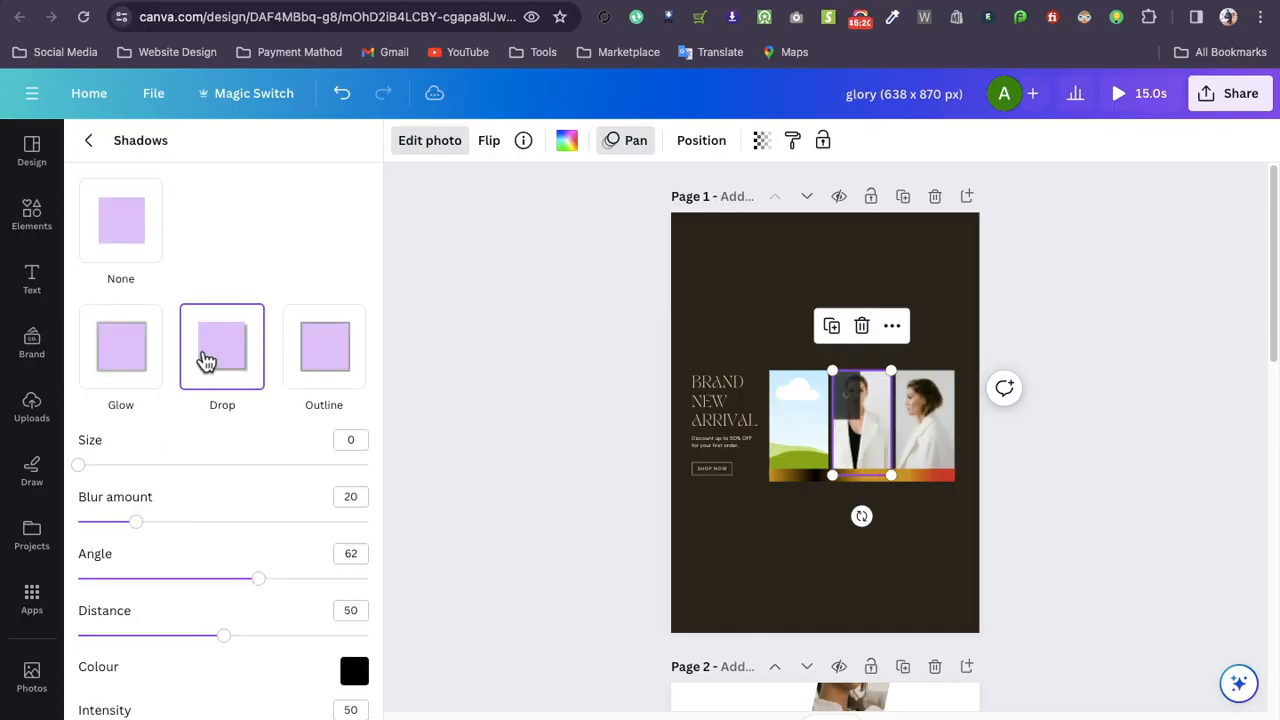
left_click(305, 372)
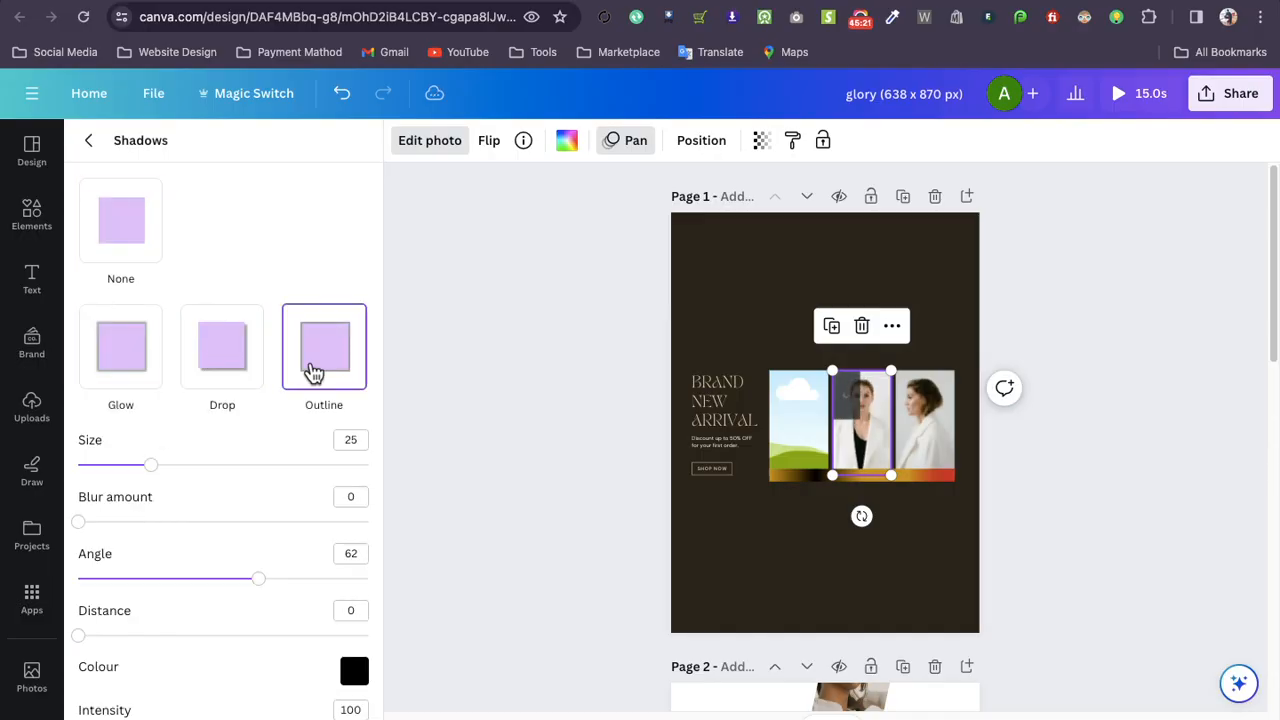
left_click(212, 375)
left_click(114, 380)
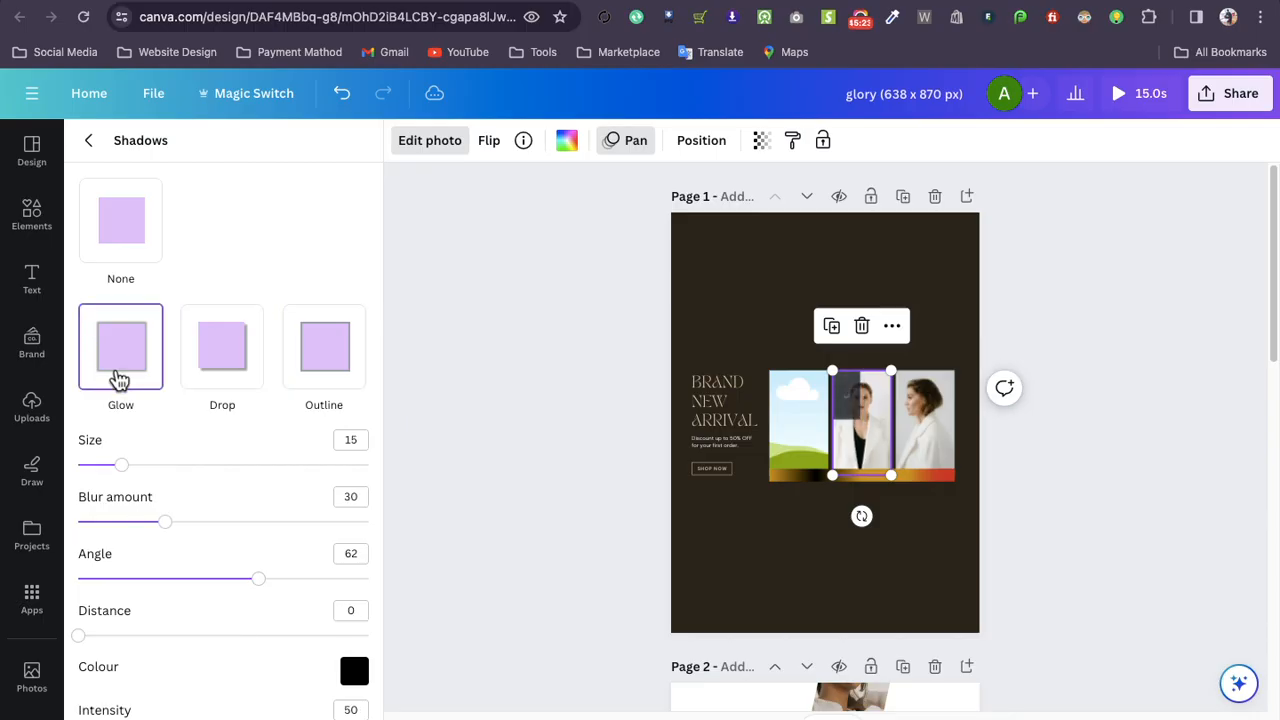
Apply an Outline shadow of size 45 and colour #5D2222 to the middle woman's photo
left_click(236, 368)
left_click(307, 365)
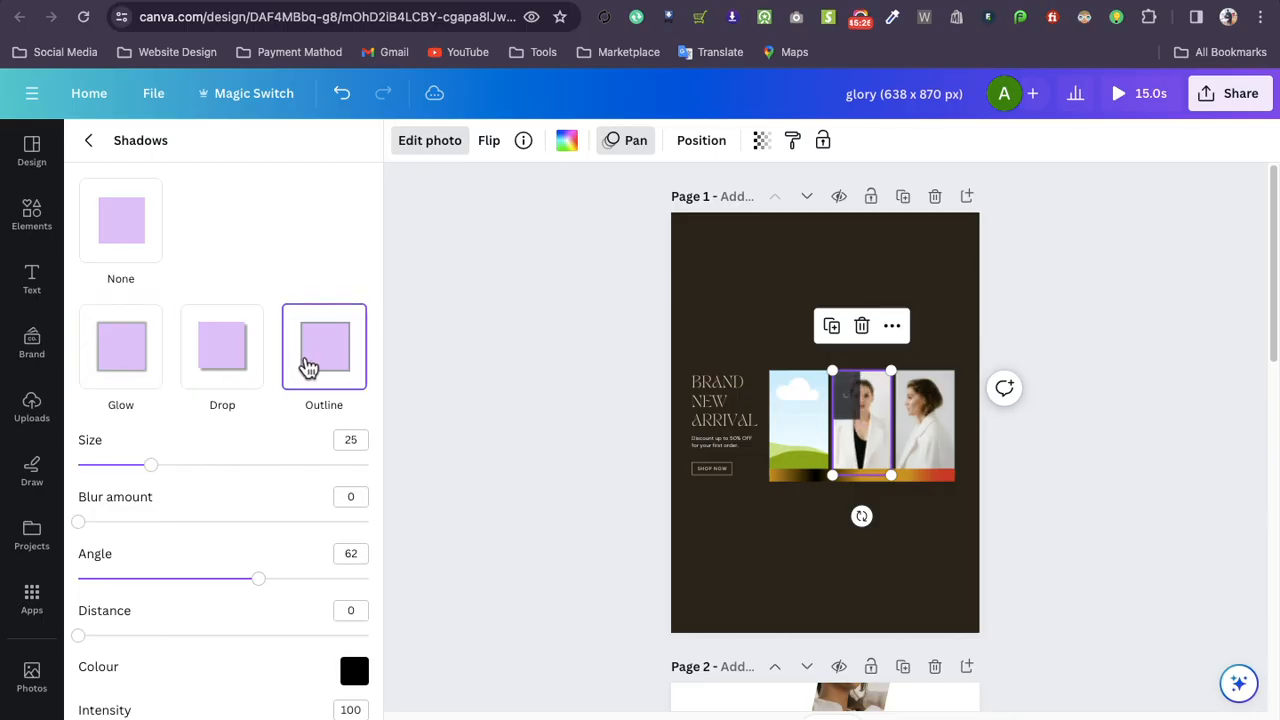
left_click_drag(151, 468, 210, 470)
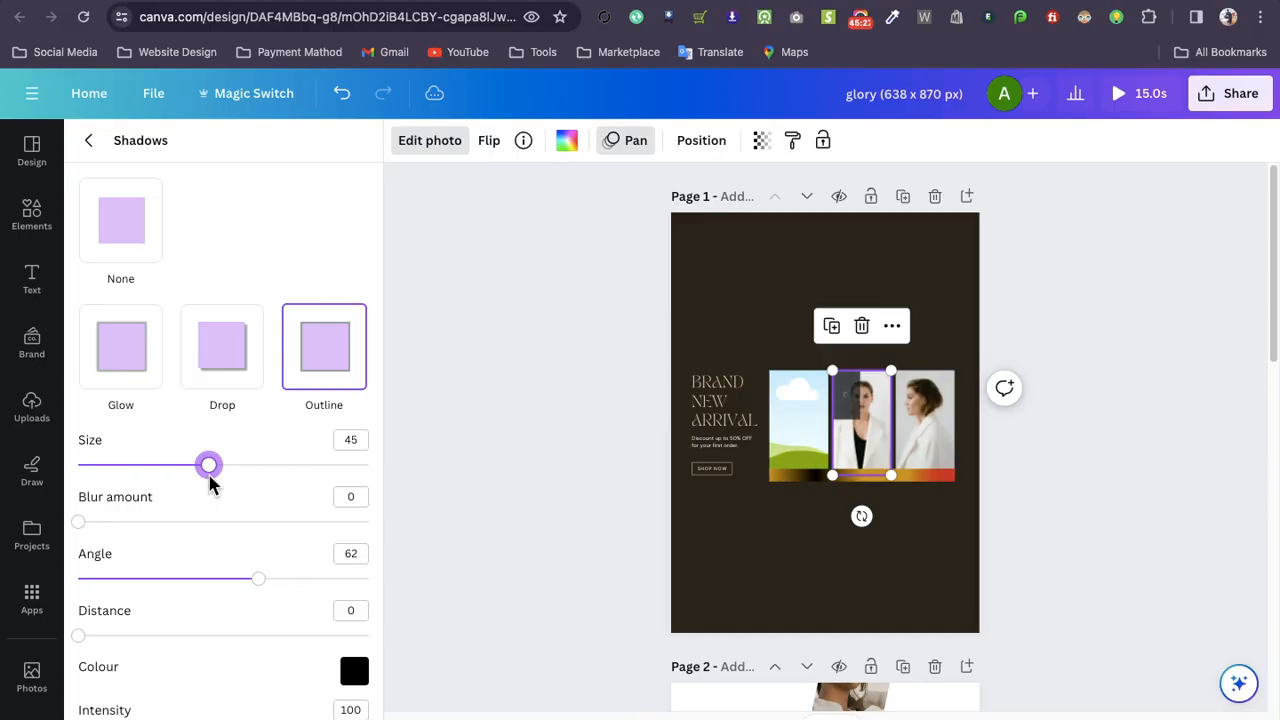
left_click(354, 670)
left_click_drag(410, 556, 517, 539)
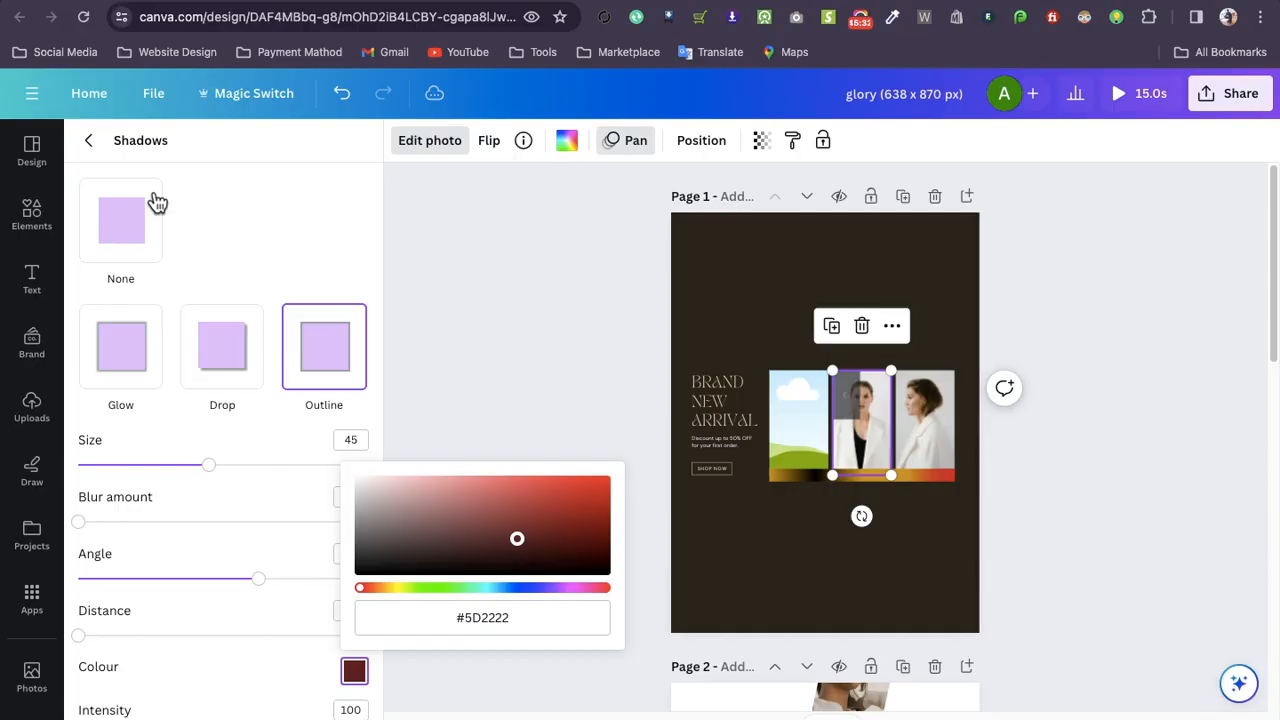
left_click(88, 140)
Look through the photo's Effects options and its Adjust settings for white balance, light and colour
scroll(251, 450, "down", 1)
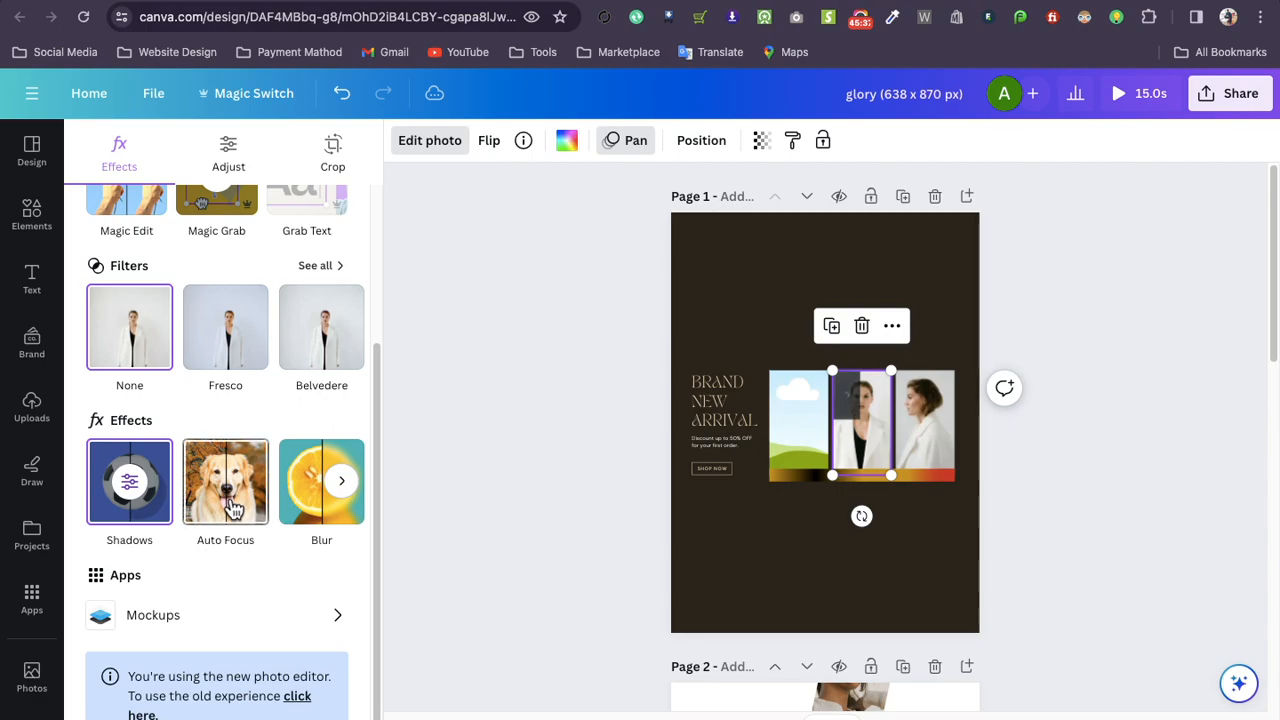
scroll(232, 470, "up", 2)
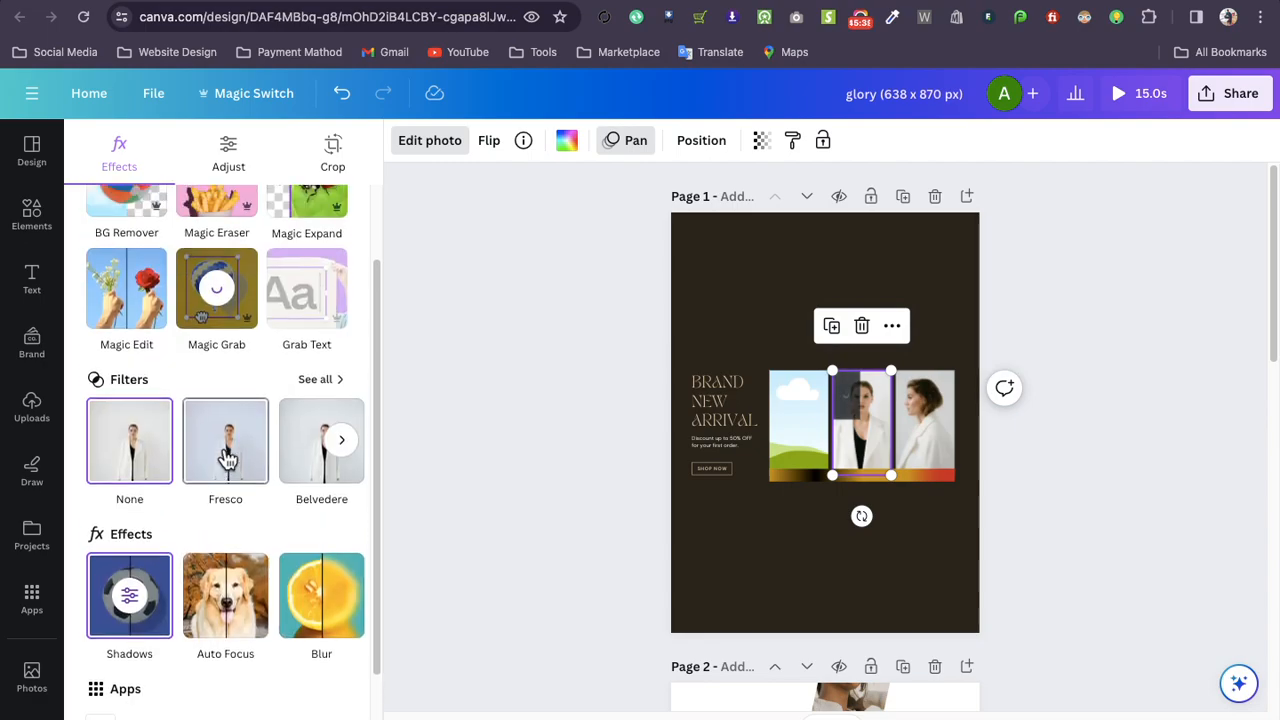
scroll(228, 457, "up", 2)
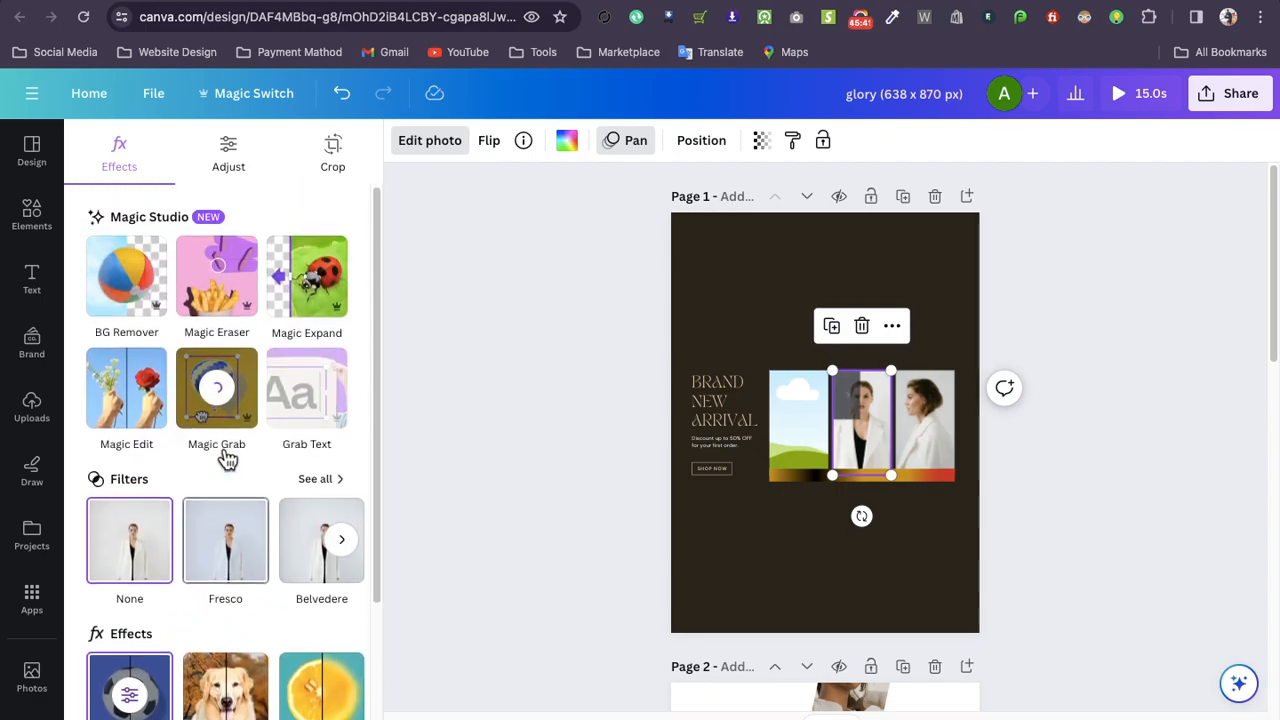
left_click(233, 146)
scroll(223, 445, "down", 3)
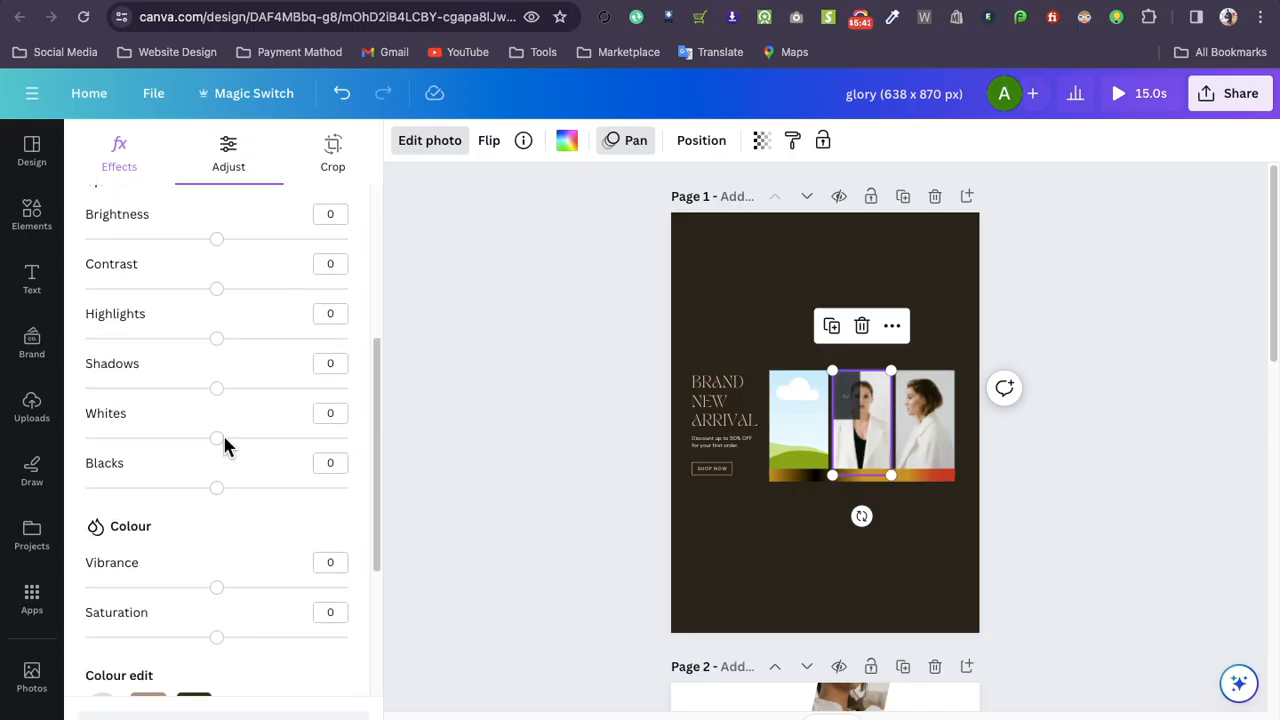
scroll(223, 440, "down", 3)
scroll(274, 465, "up", 5)
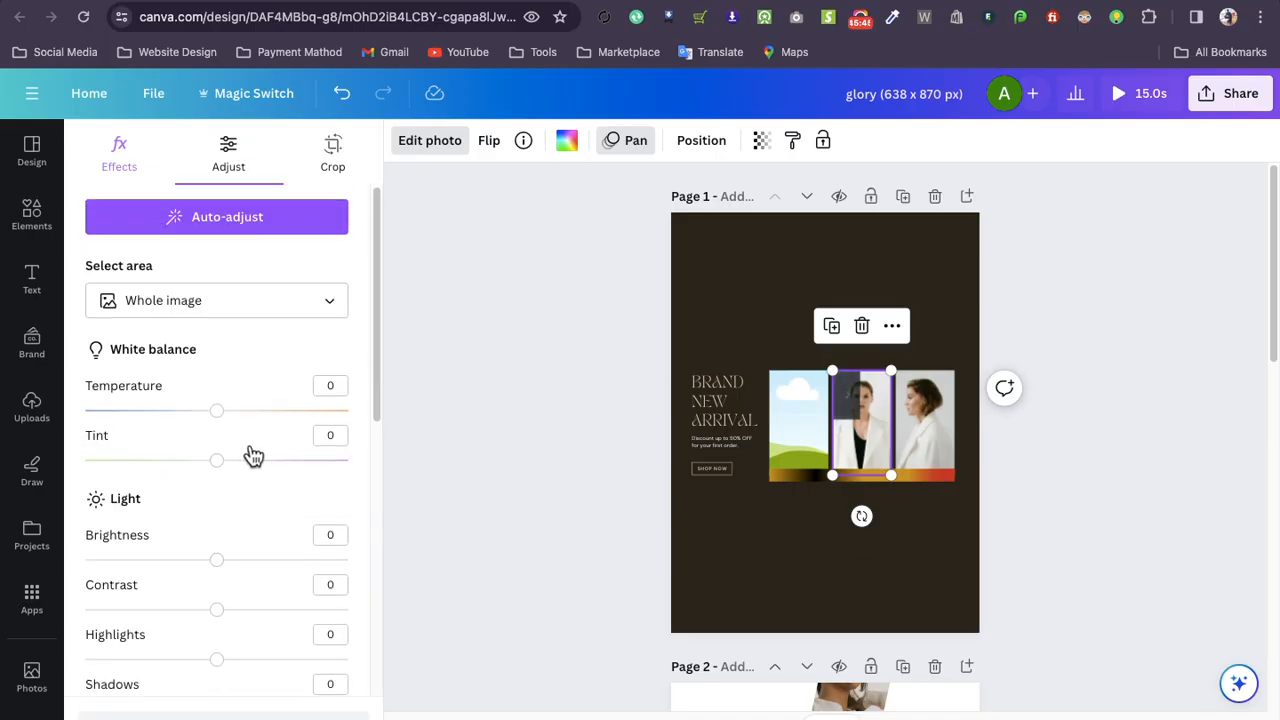
left_click(119, 150)
Pull the woman's photo out of the middle frame, reset its BG Remover edits, and place it at the top centre of page 1
left_click_drag(860, 494, 727, 552)
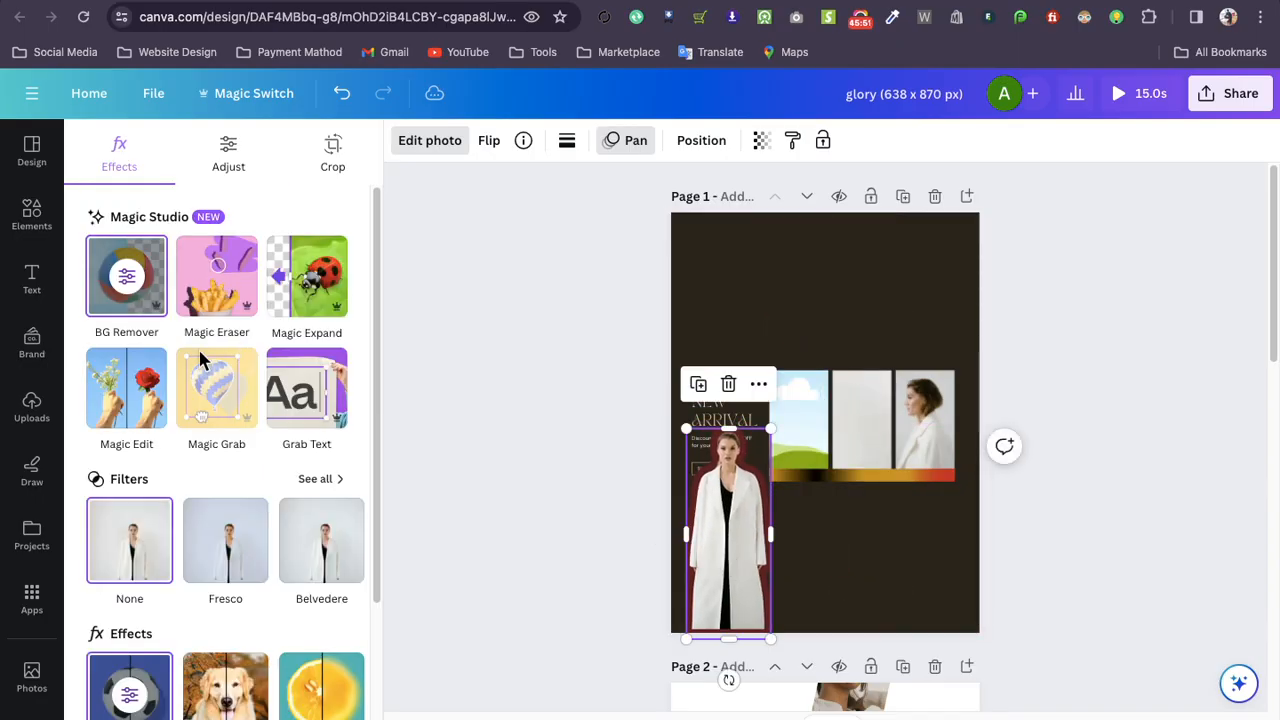
left_click(134, 298)
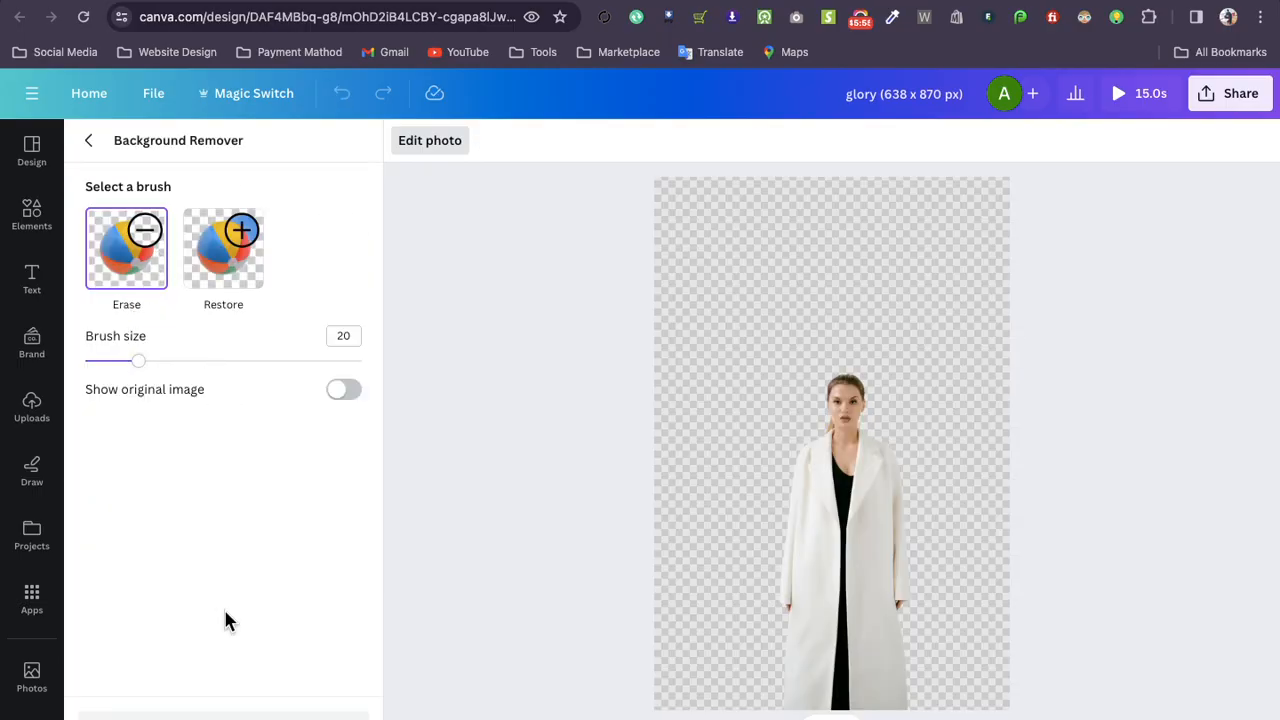
left_click(222, 711)
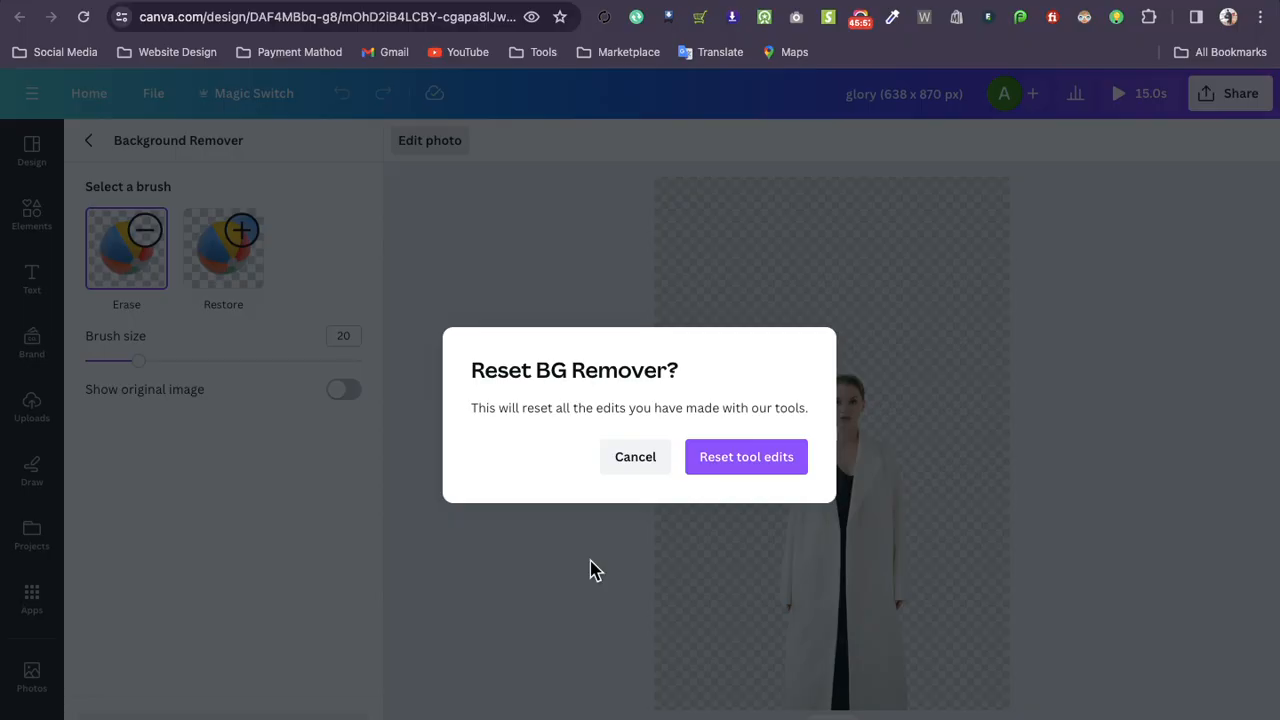
left_click(720, 460)
left_click_drag(722, 468, 813, 258)
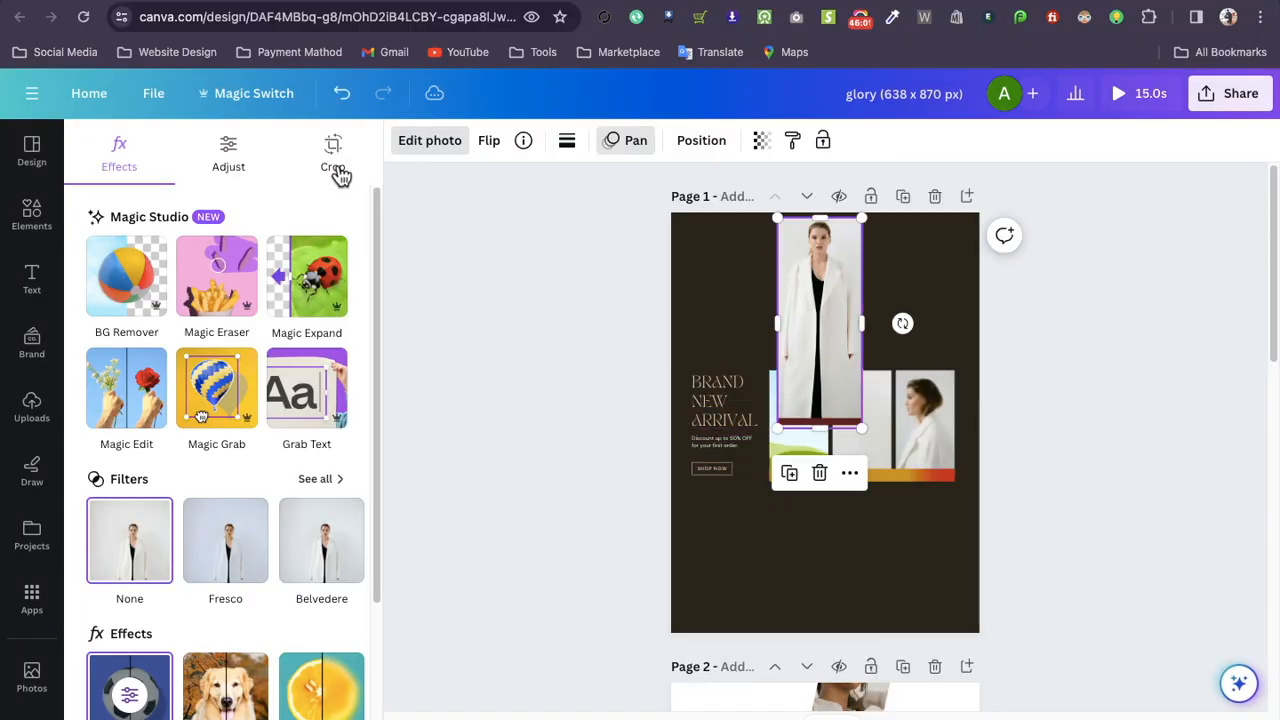
Try removing the background of the woman's photo and erasing across her with the size 20 brush, and reset the tool edits
left_click(120, 286)
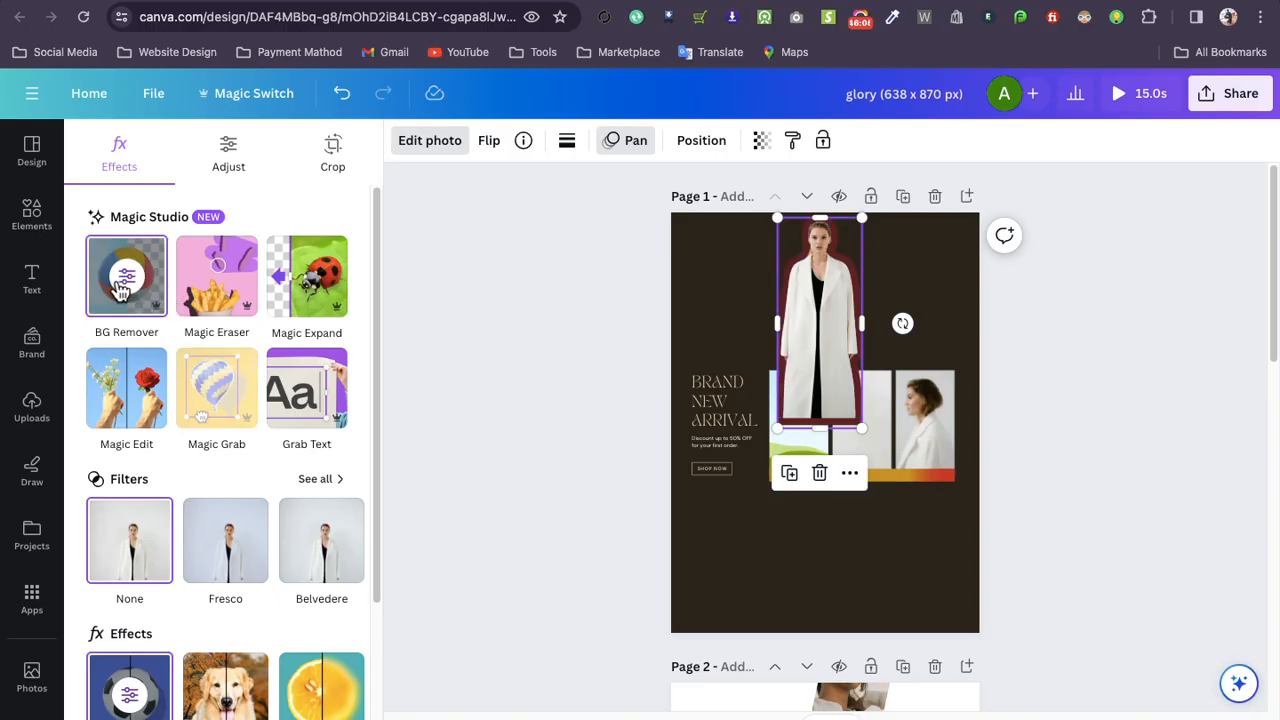
left_click(120, 288)
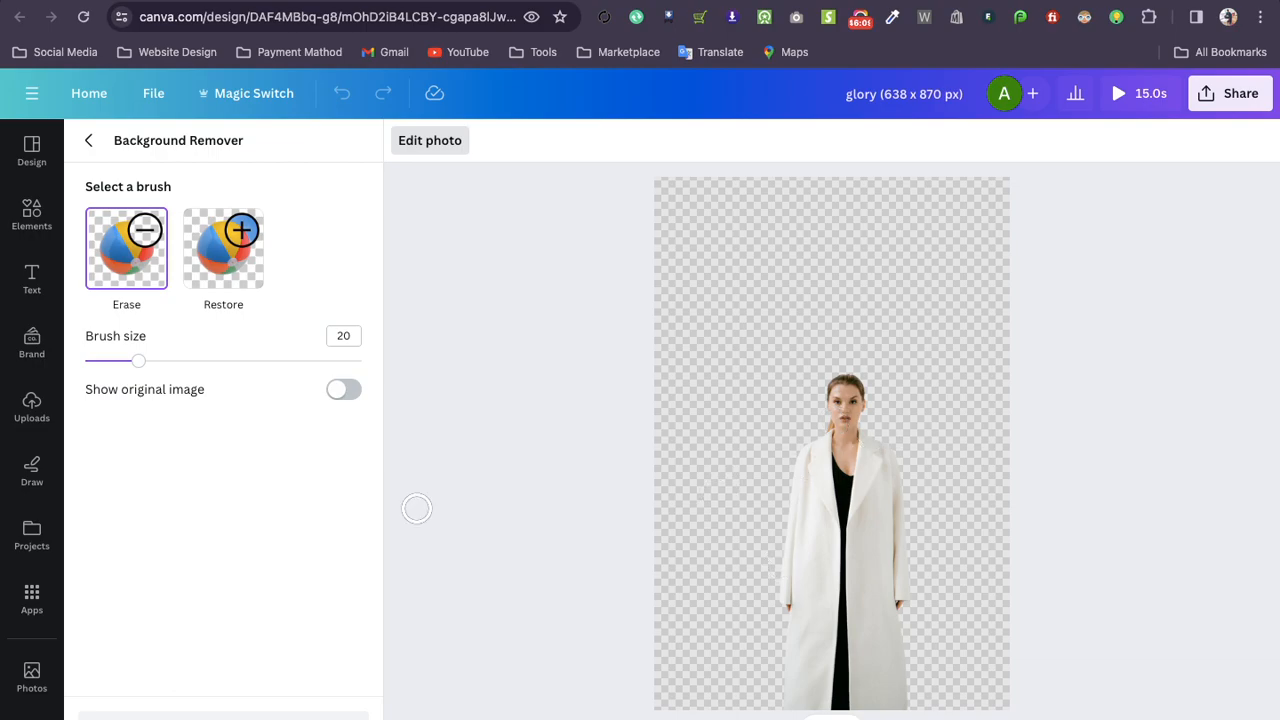
mouse_move(815, 376)
left_mouse_down()
mouse_move(846, 440)
mouse_move(790, 610)
left_mouse_up()
left_click_drag(910, 410, 786, 465)
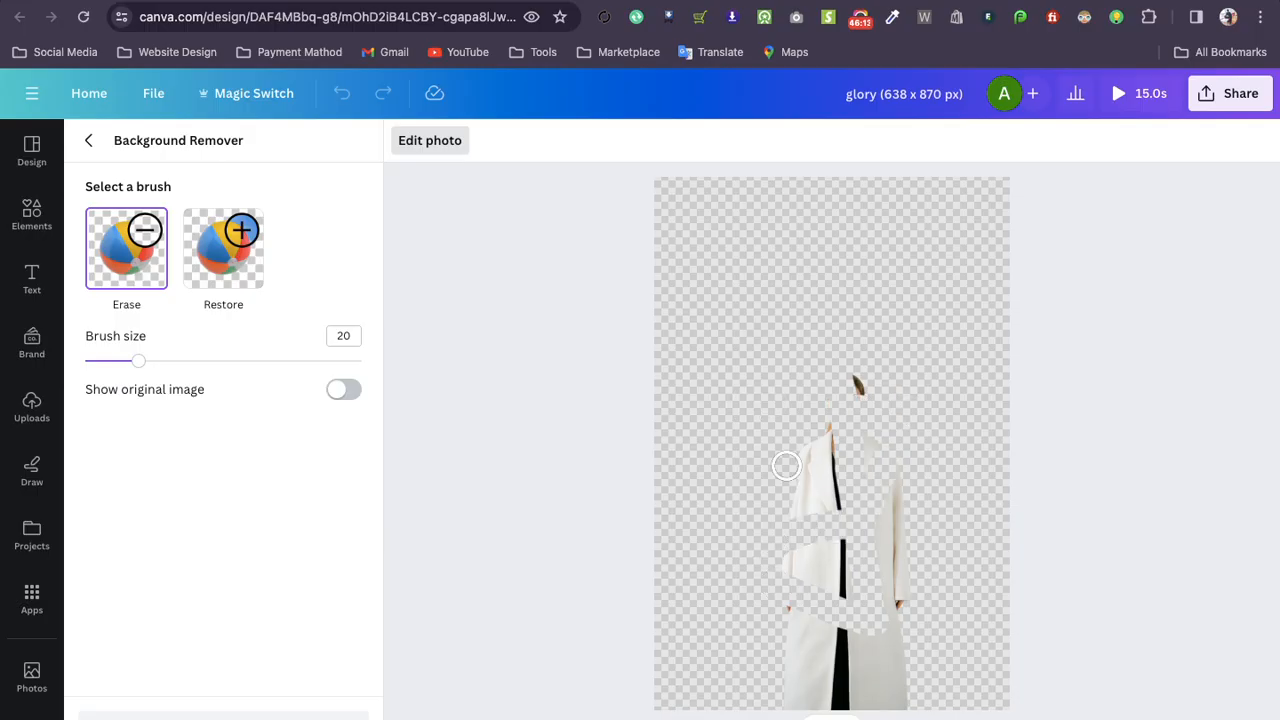
scroll(762, 549, "down", 10)
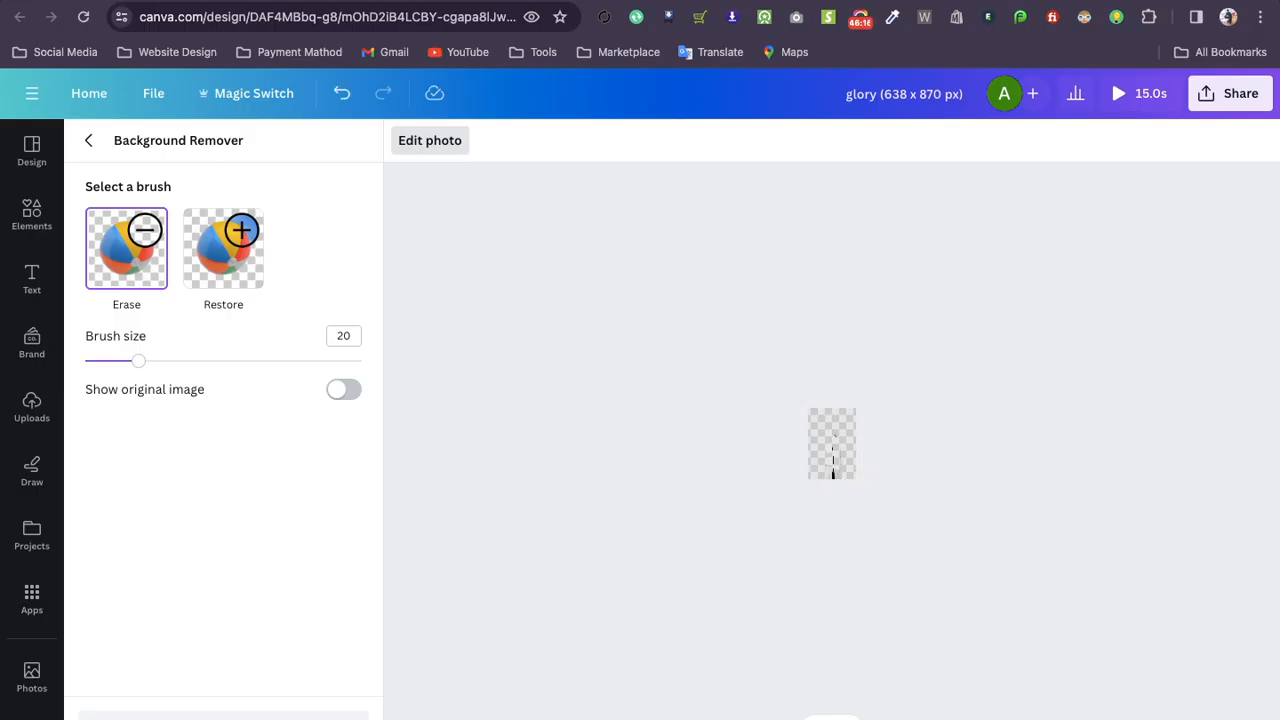
scroll(833, 458, "up", 15)
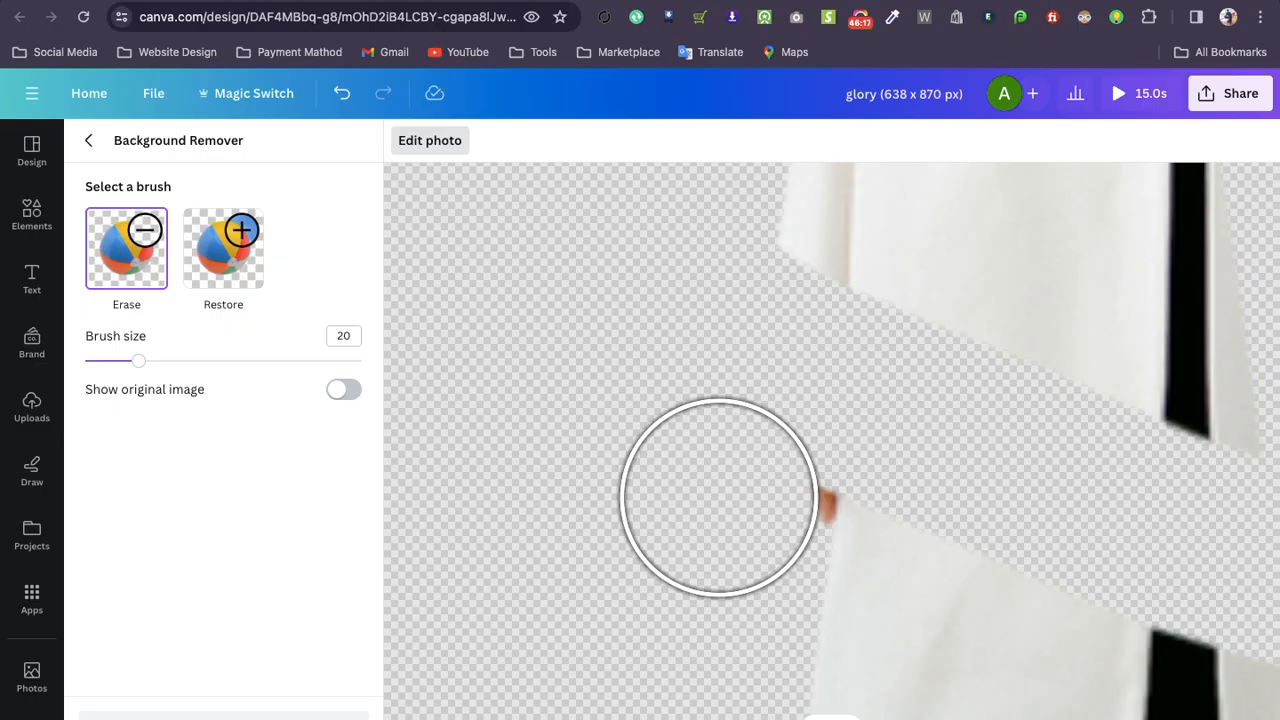
mouse_move(723, 509)
left_mouse_down()
mouse_move(736, 504)
mouse_move(731, 480)
mouse_move(743, 506)
mouse_move(770, 168)
left_mouse_up()
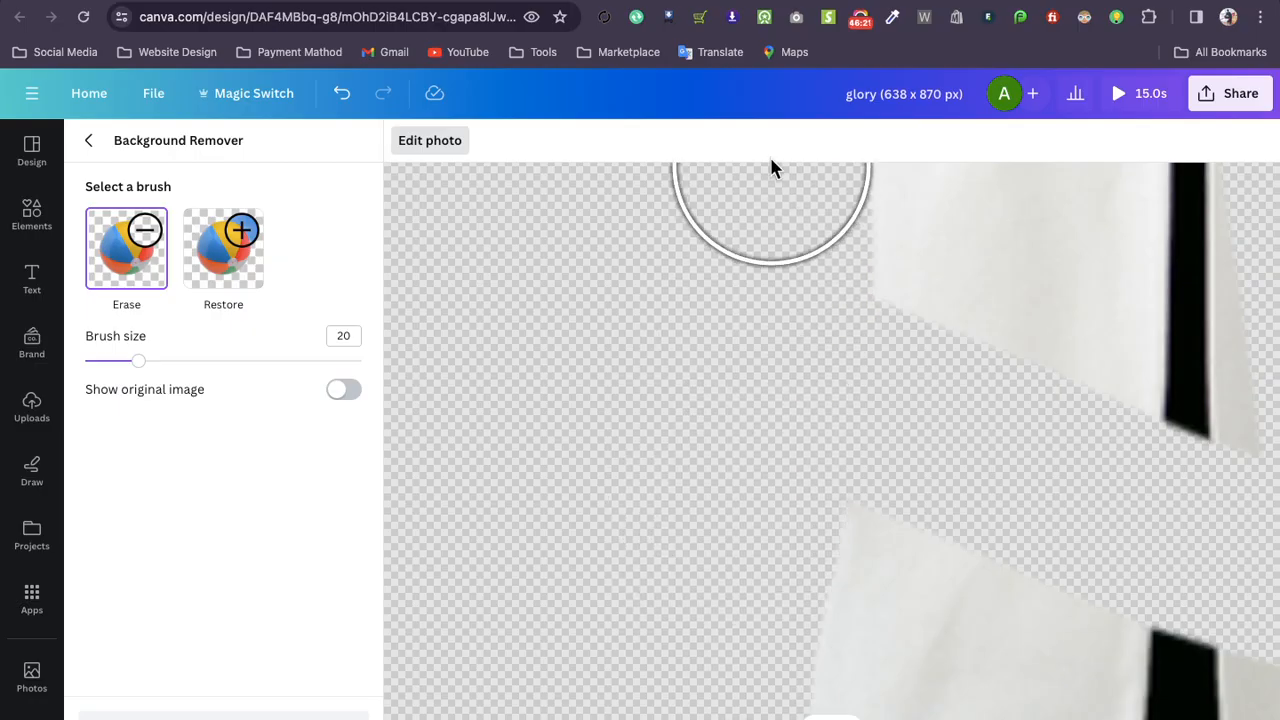
scroll(697, 486, "down", 15)
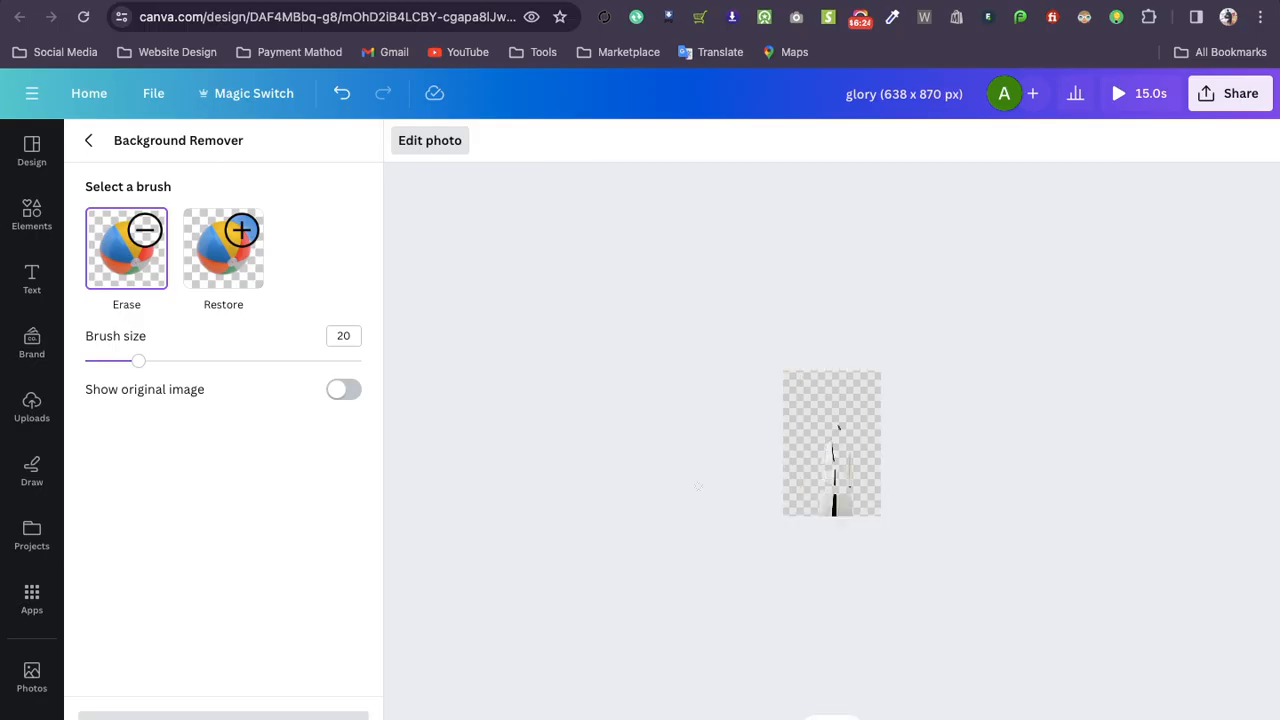
left_click(223, 715)
left_click(740, 457)
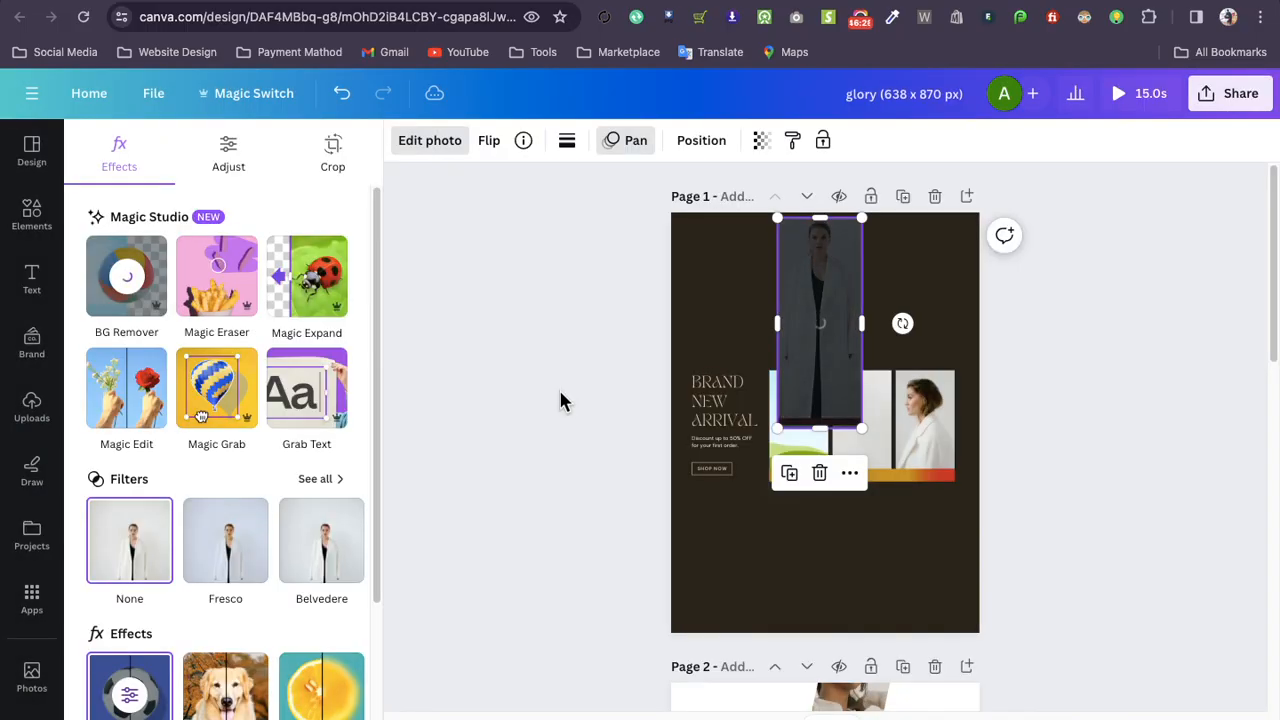
Check the photo's Flip options and move the photo to the left side of page 1, over the heading text
left_click(489, 145)
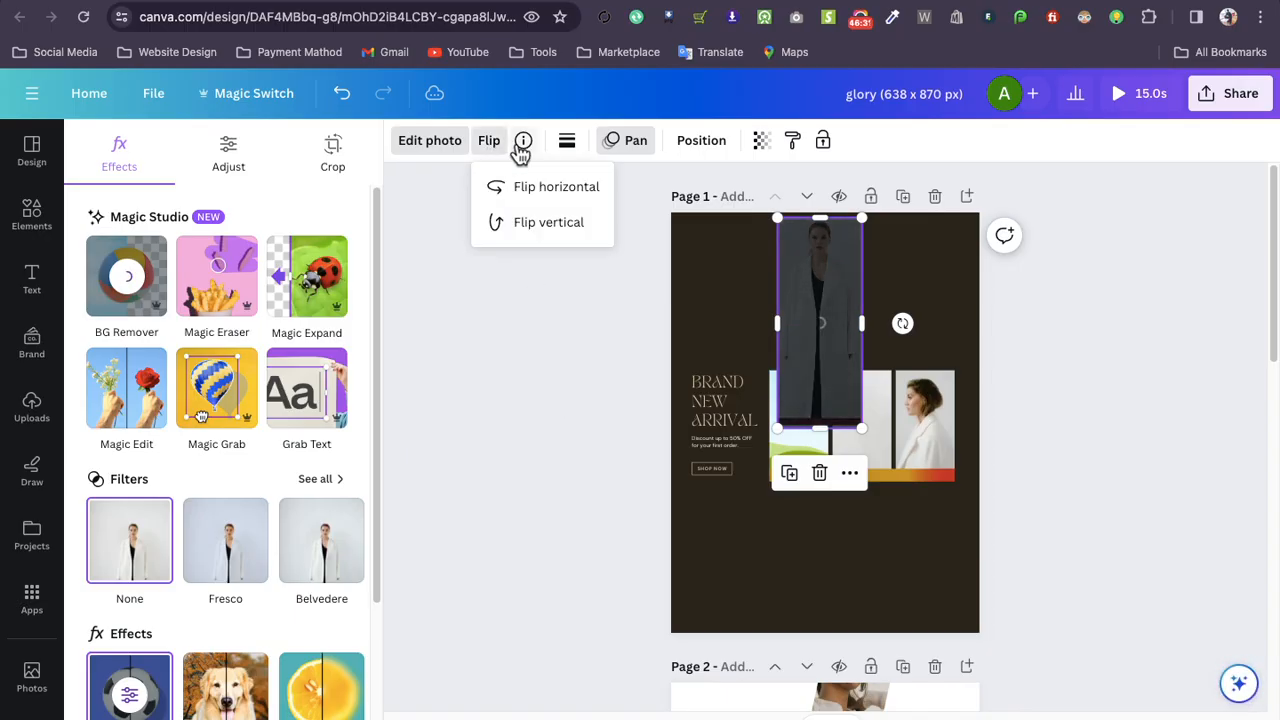
left_click(520, 145)
left_click_drag(786, 323, 673, 363)
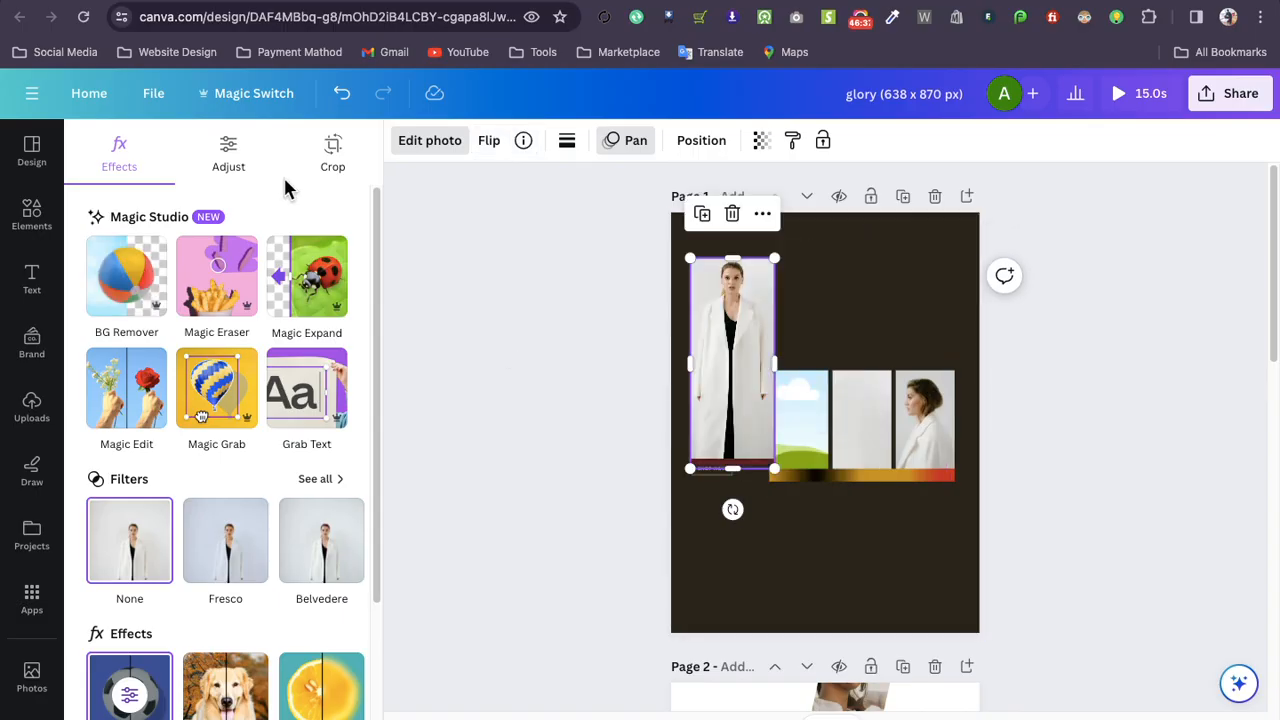
Review the Adjust settings available for the woman's photo
left_click(228, 160)
scroll(206, 266, "down", 3)
scroll(157, 314, "up", 3)
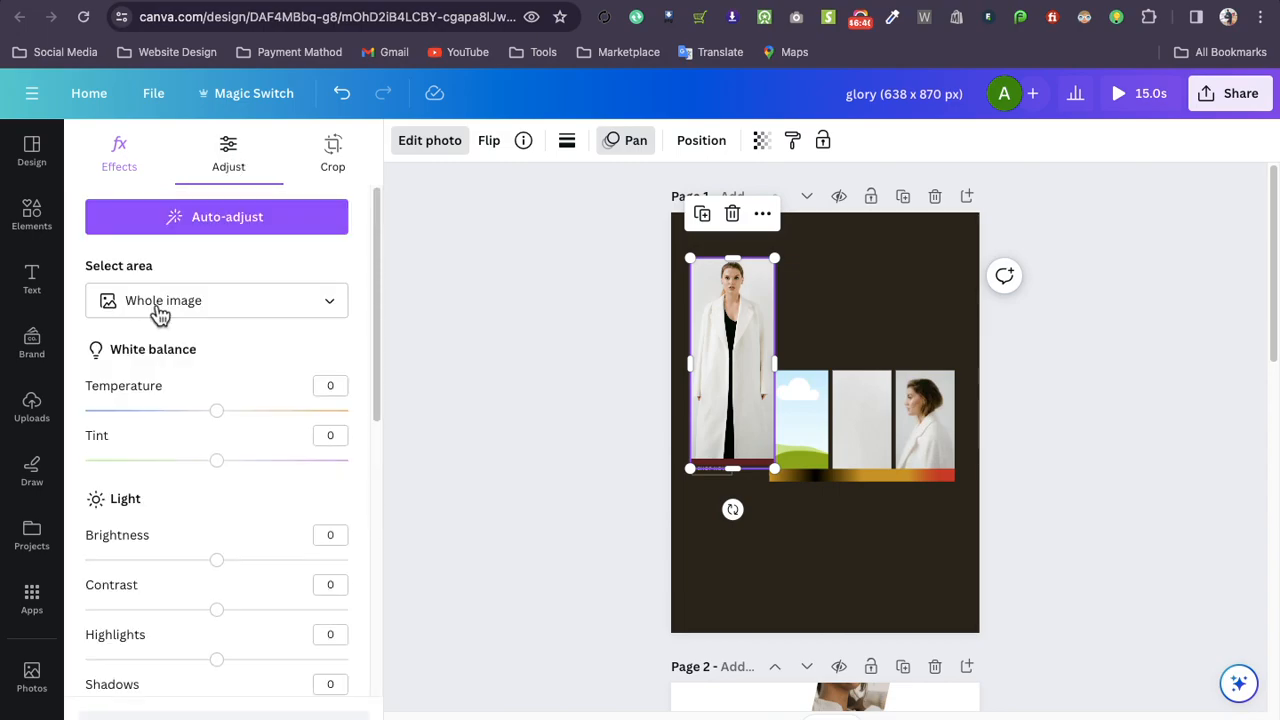
Switch to the elements library and enlarge the woman's photo to fill most of the left half of page 1
left_click(33, 226)
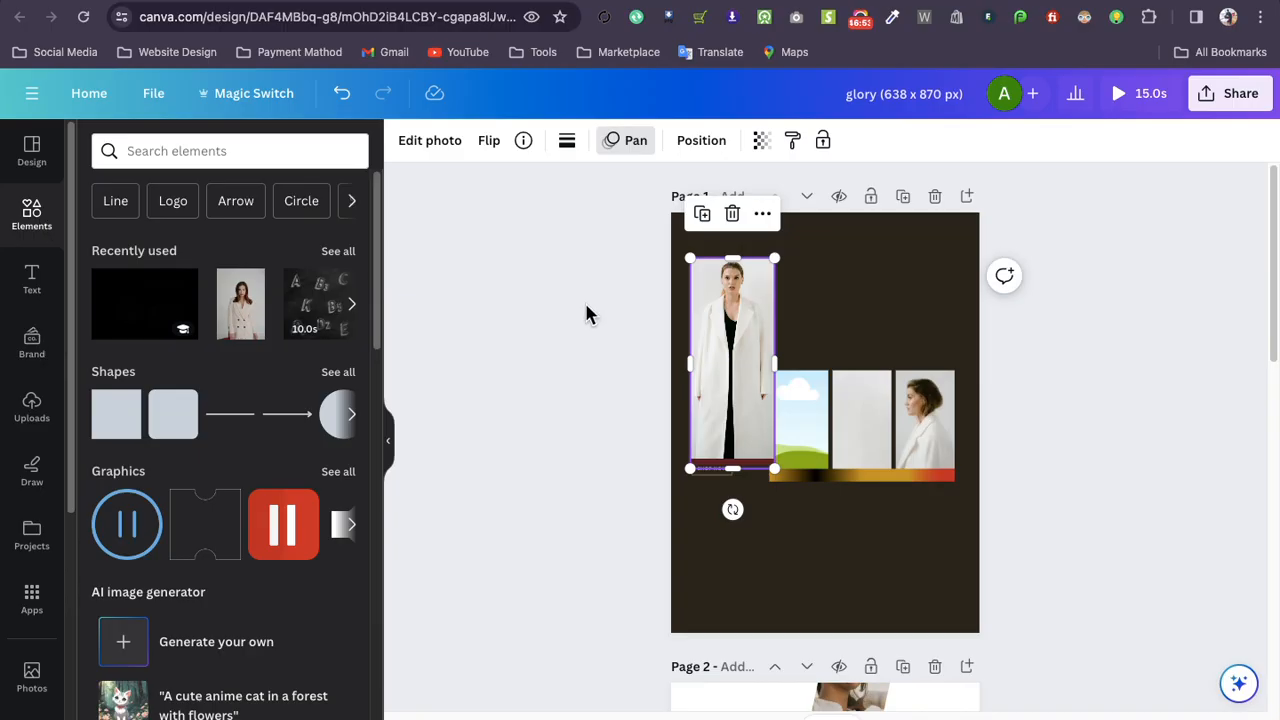
left_click_drag(774, 468, 934, 566)
left_click(574, 365)
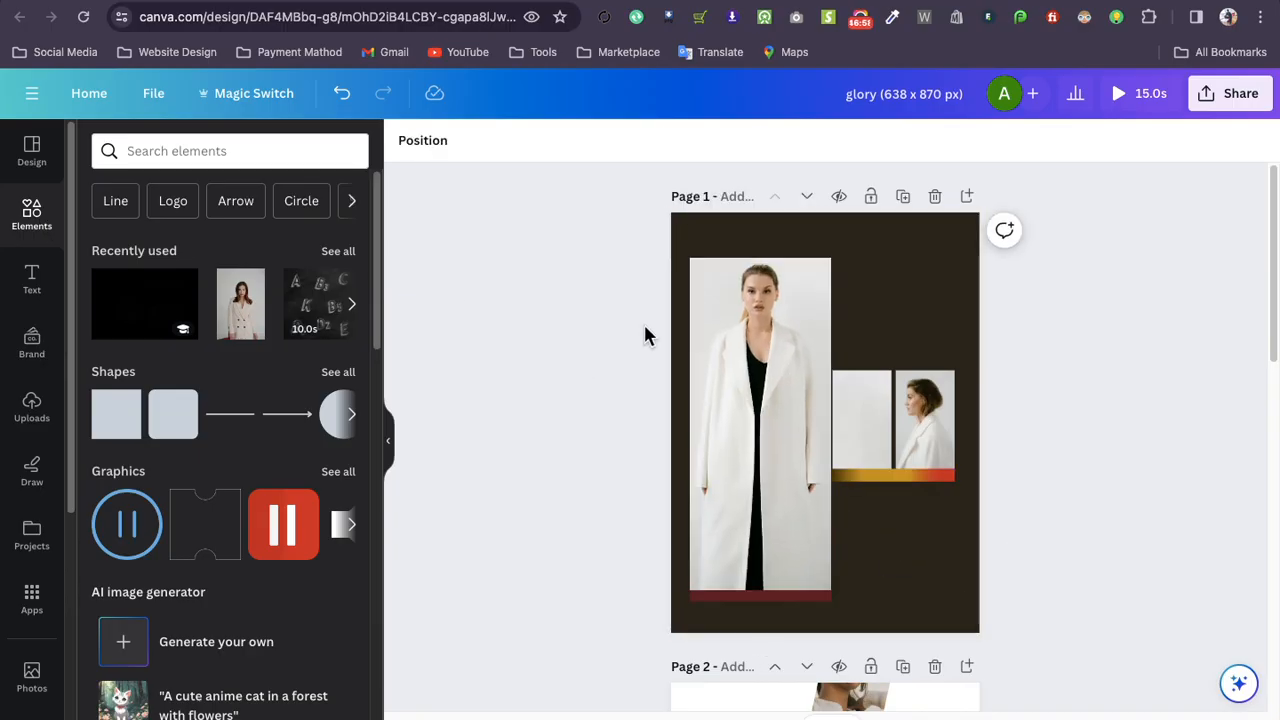
left_click(785, 291)
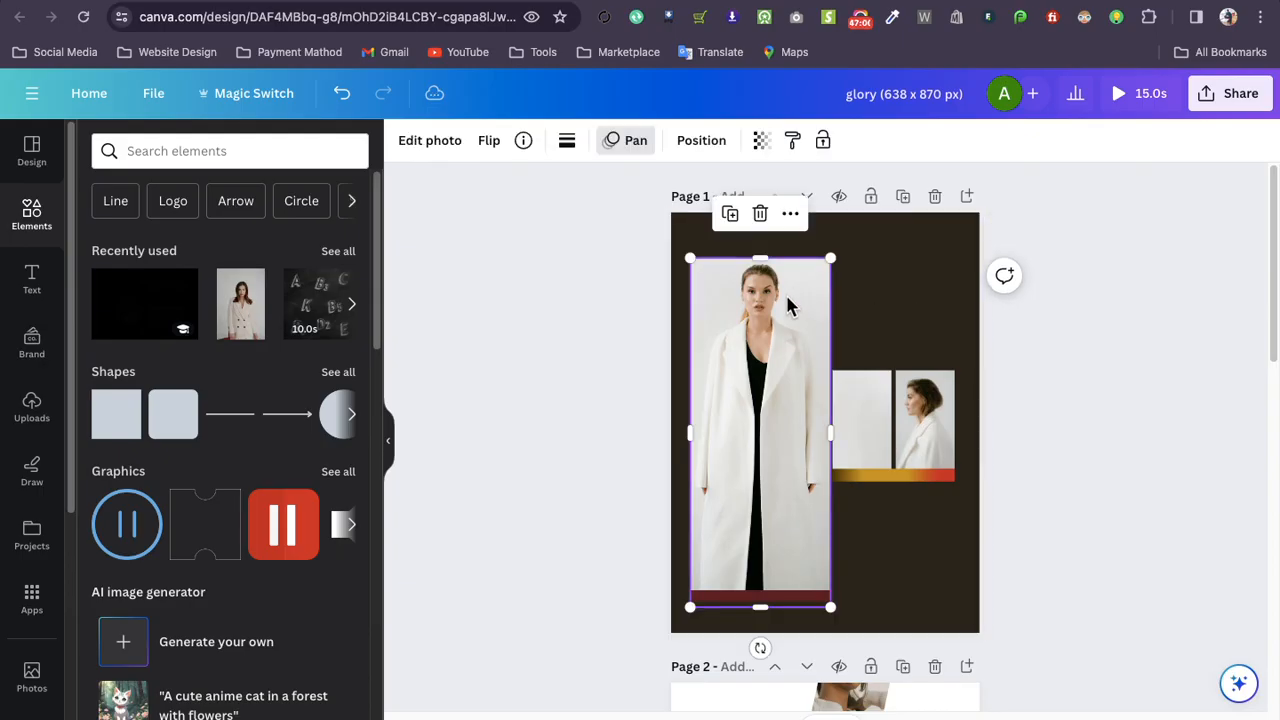
Add the uploaded red and black hoodie image to page 1 and remove its background
left_click(32, 408)
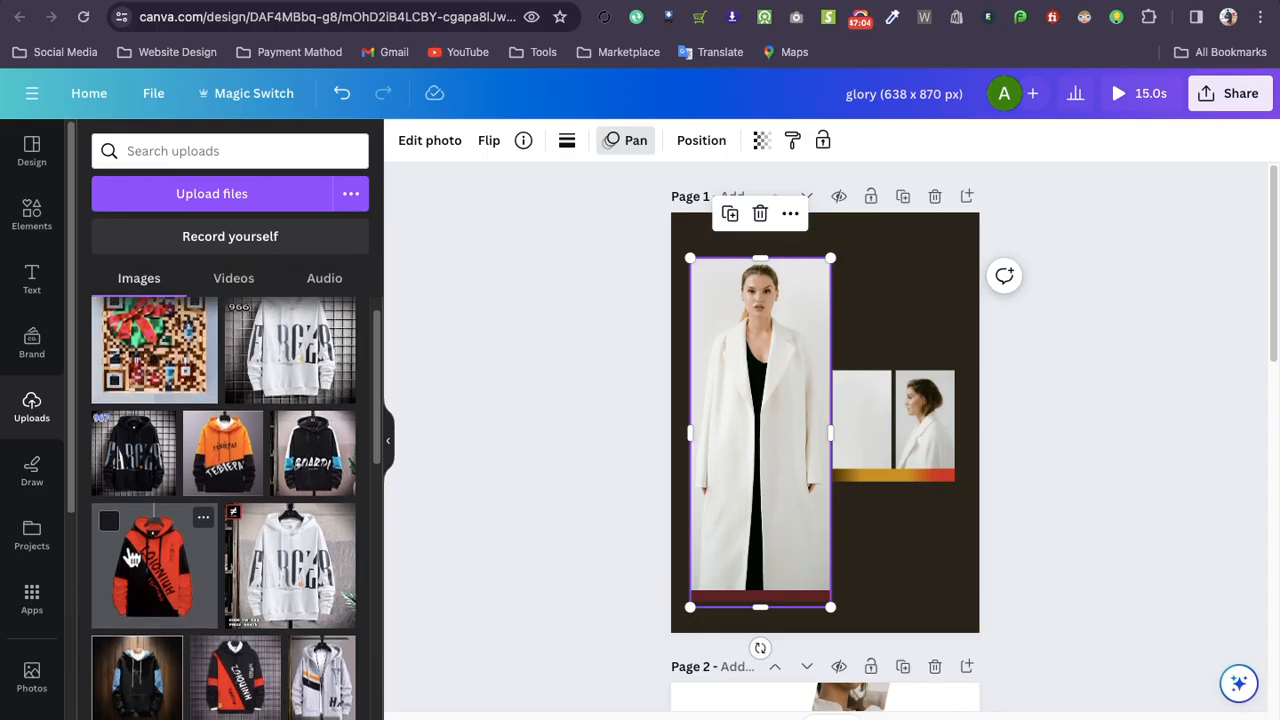
scroll(155, 480, "down", 3)
left_click(155, 485)
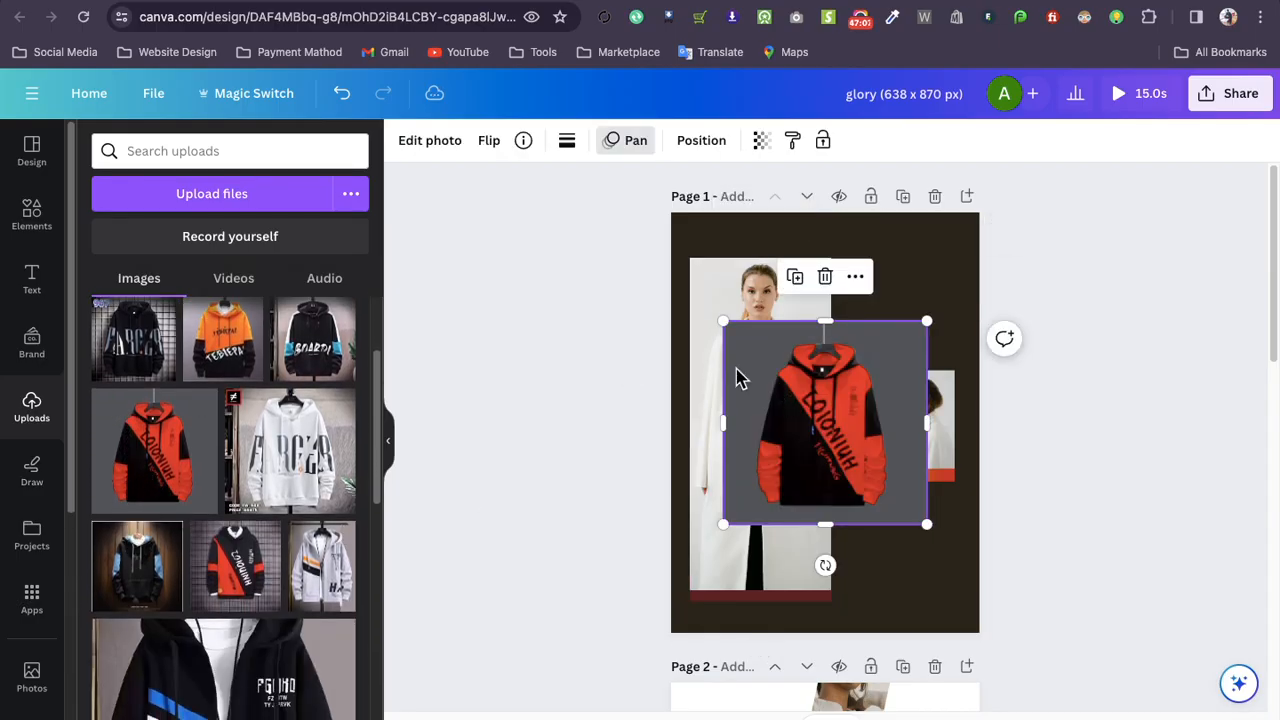
left_click(420, 142)
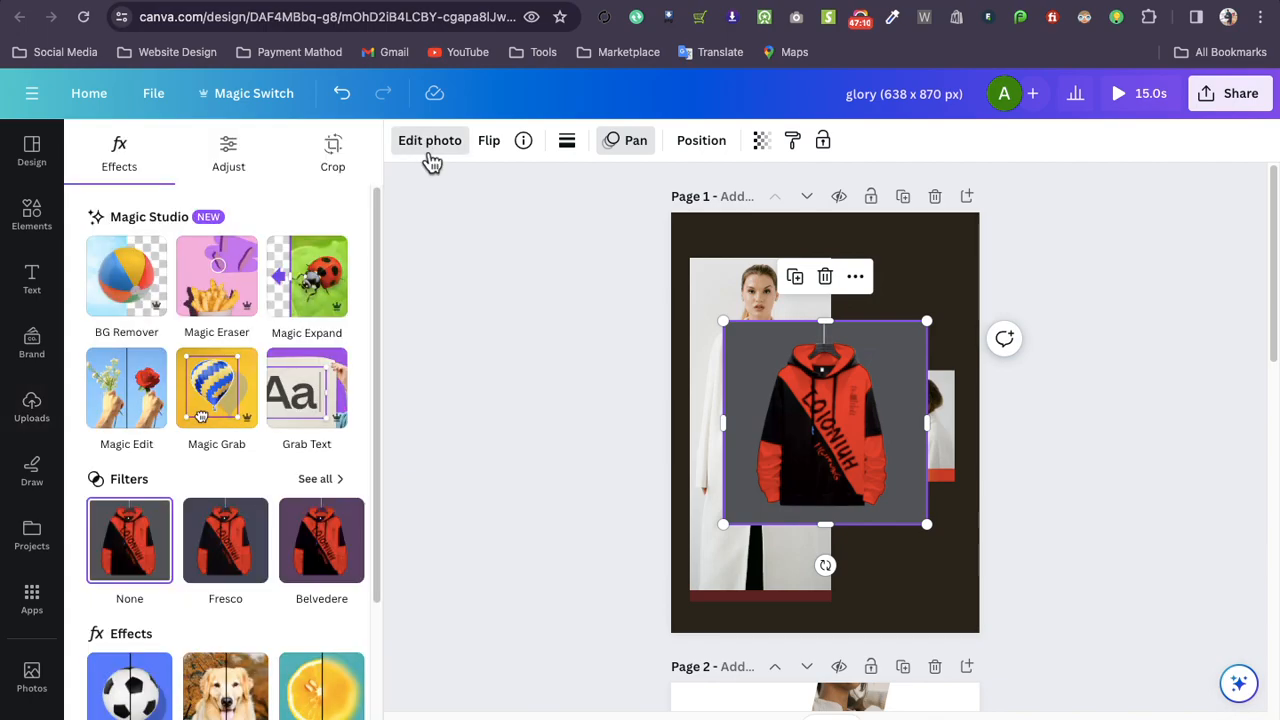
left_click(123, 277)
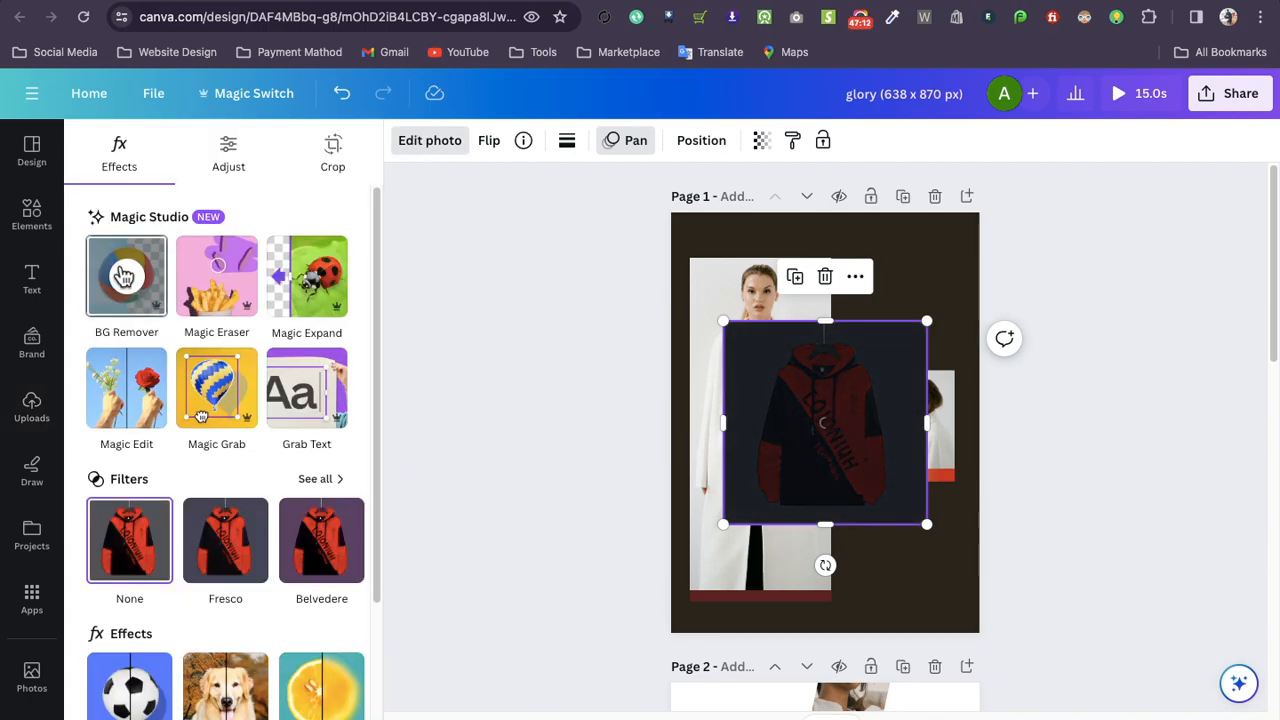
Enlarge the hoodie cutout and move it to the upper right of page 1
left_click_drag(838, 430, 904, 323)
left_click_drag(789, 415, 604, 562)
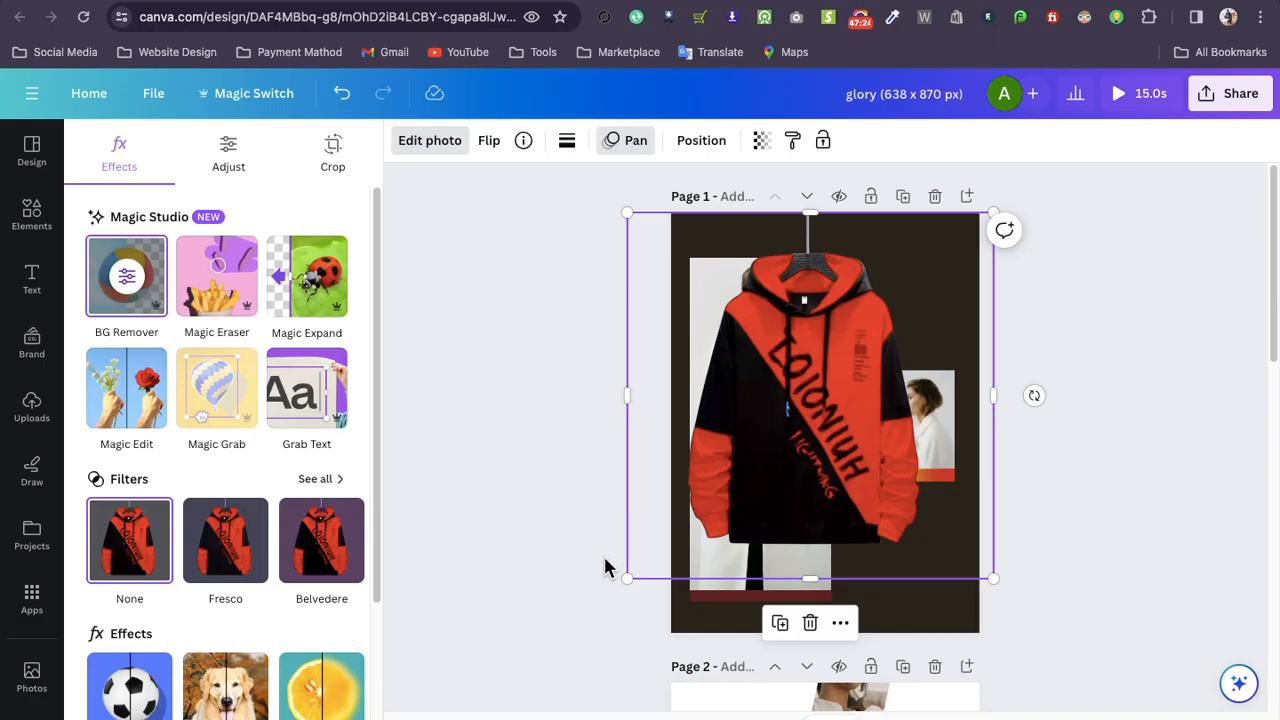
left_click_drag(858, 414, 917, 320)
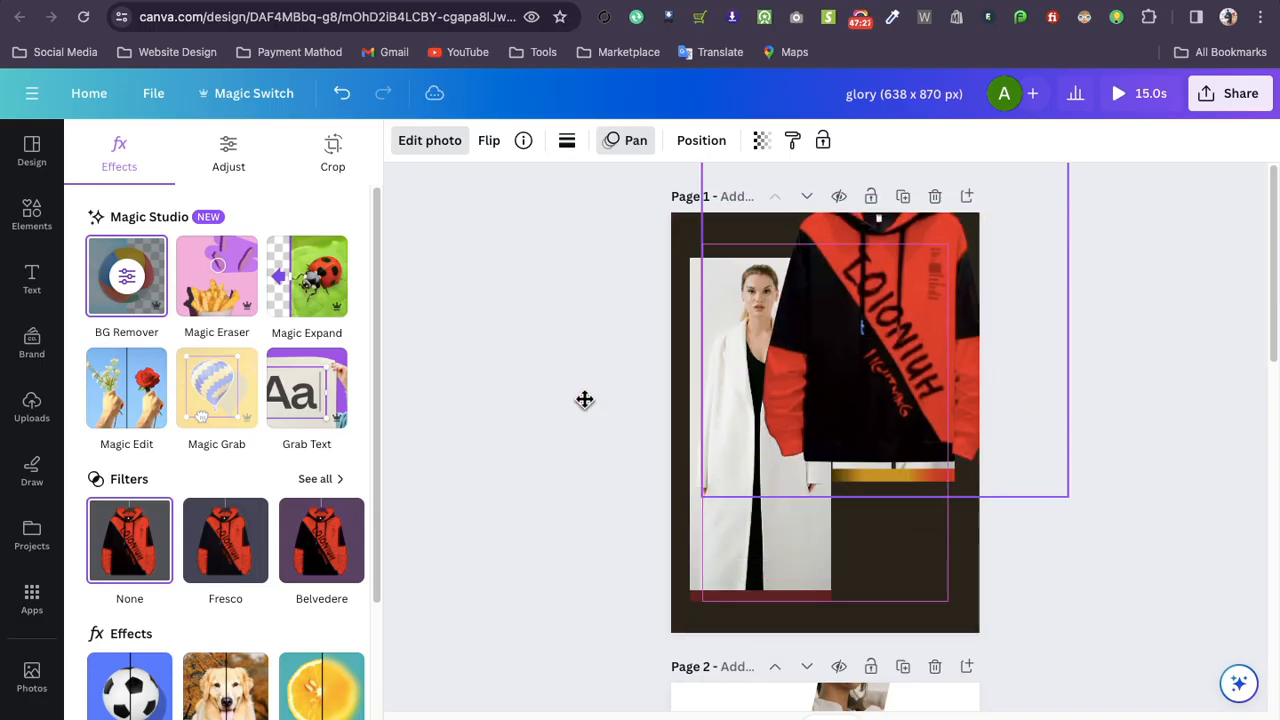
Erase the hoodie's neck label with a size 5 Background Remover brush and reset all of the tool's edits
left_click(140, 288)
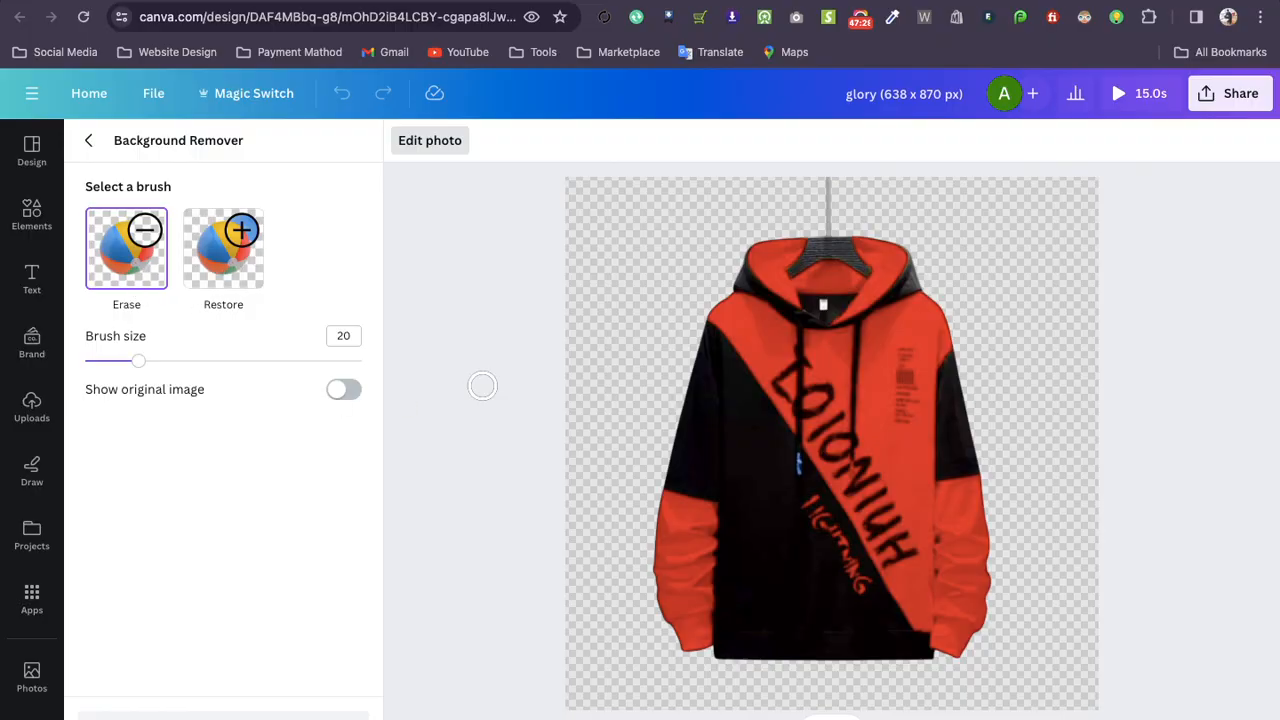
mouse_move(147, 366)
left_mouse_down()
mouse_move(391, 386)
mouse_move(84, 390)
mouse_move(99, 397)
left_mouse_up()
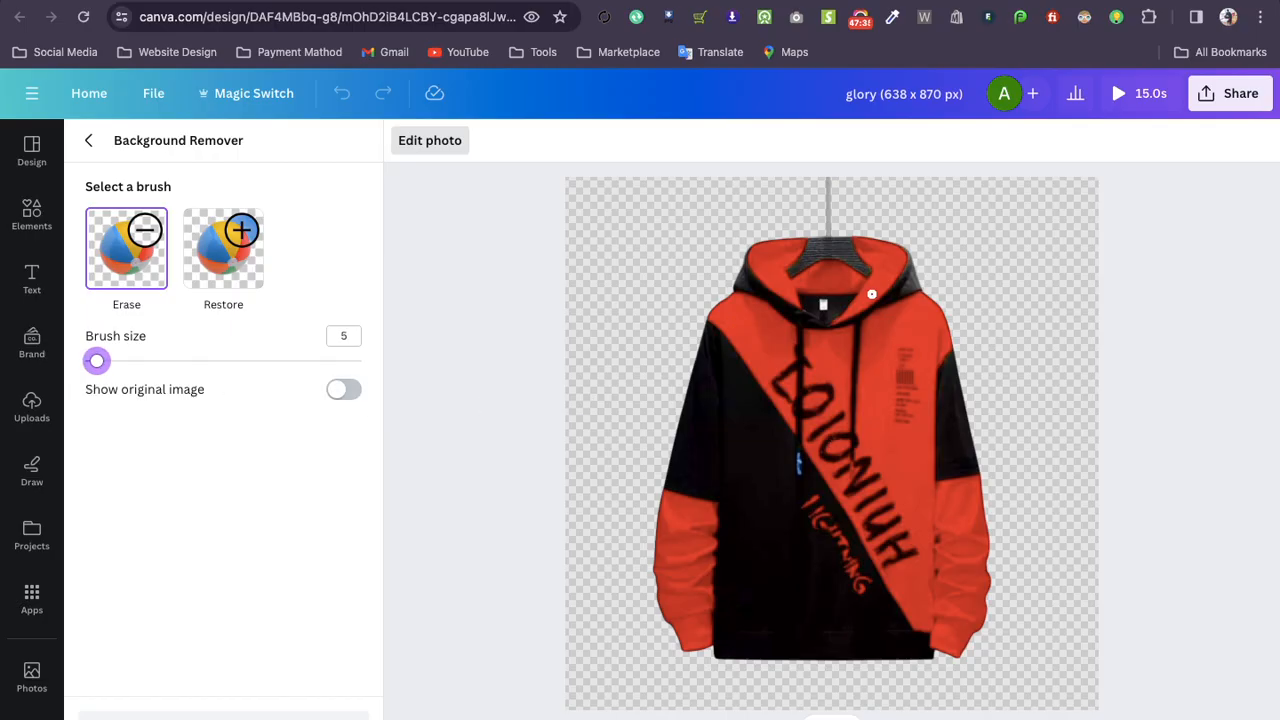
left_click(822, 304)
left_click(223, 715)
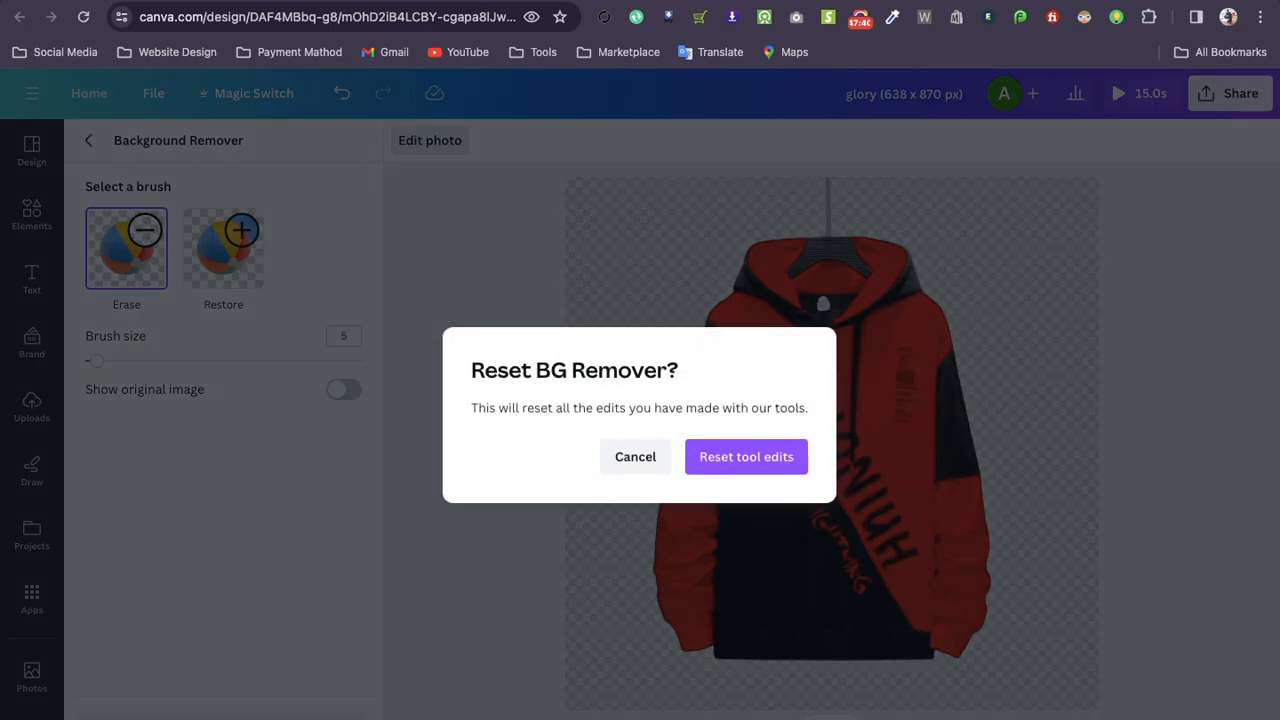
left_click(741, 470)
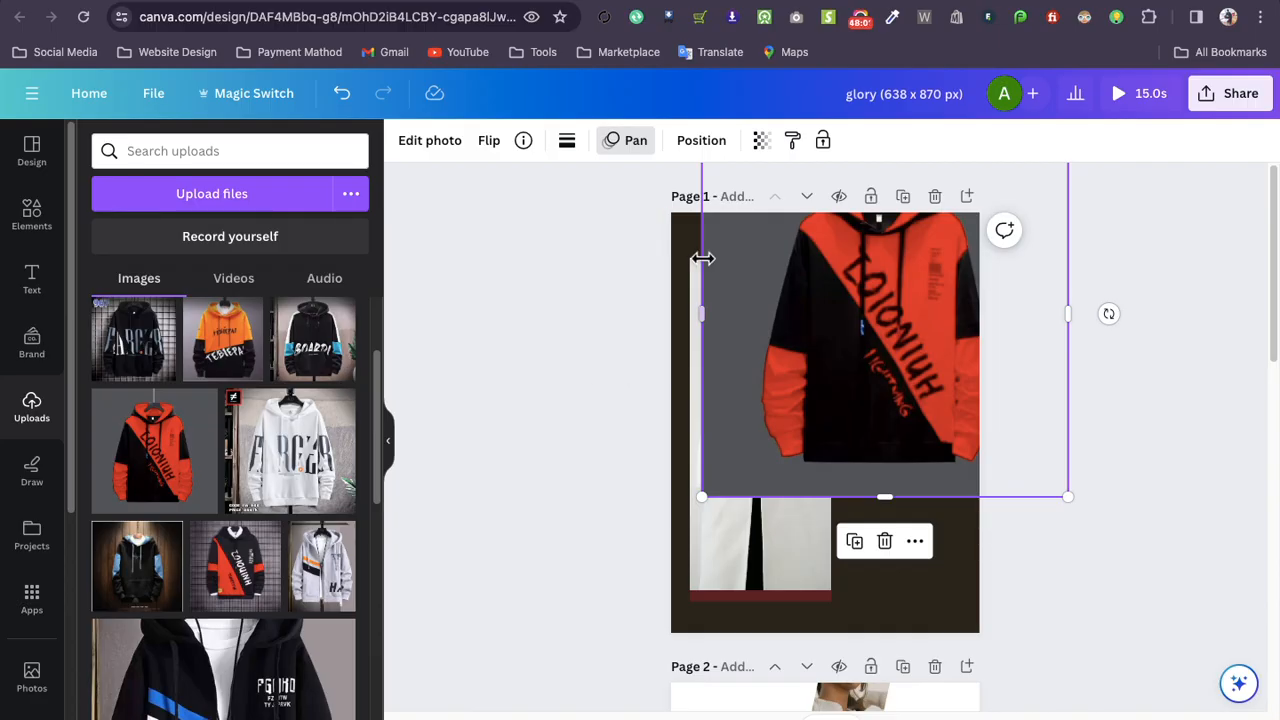
Move the hoodie photo over page 1 and stretch it down to the page's lower edge so it covers the whole page
left_click_drag(888, 356, 828, 400)
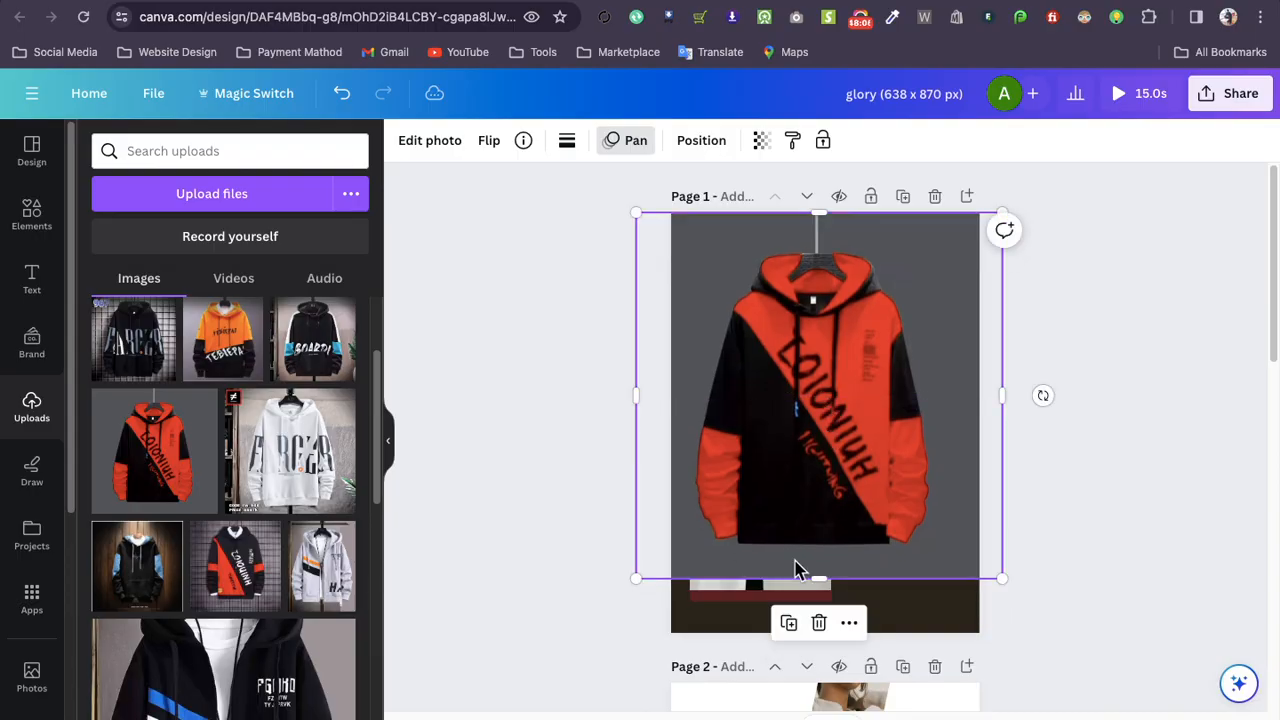
left_click_drag(821, 580, 821, 632)
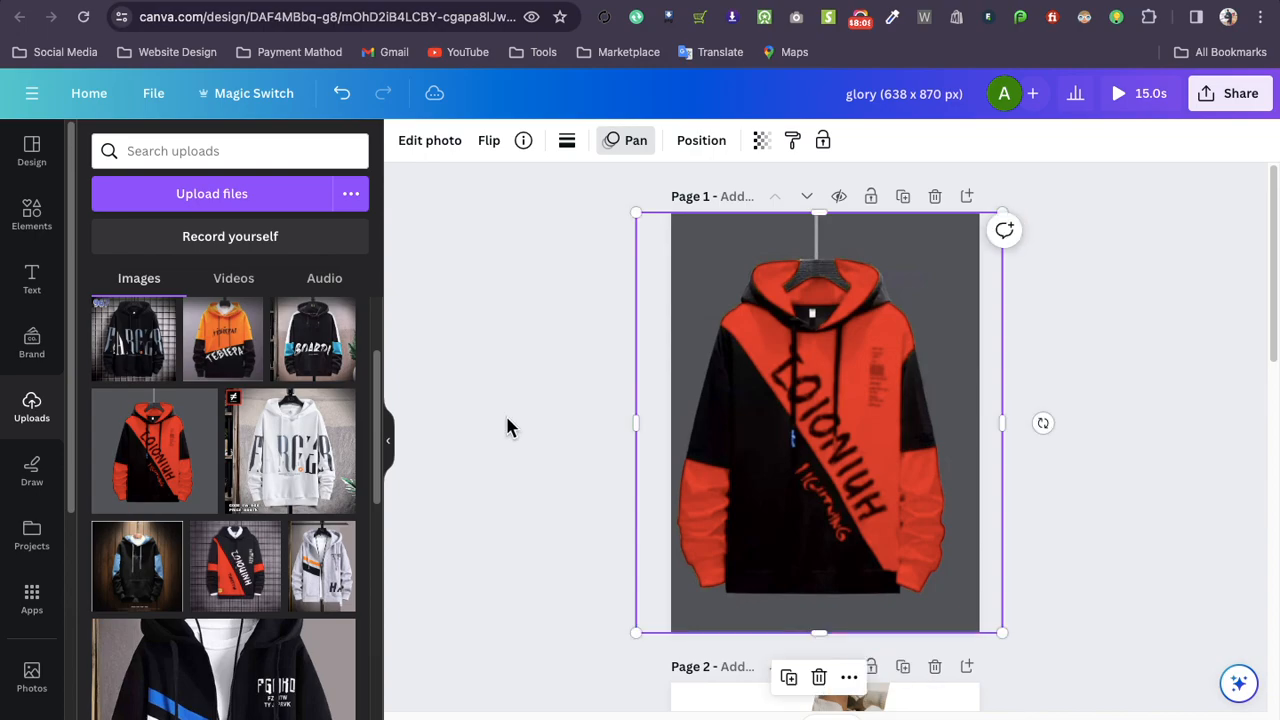
left_click(507, 422)
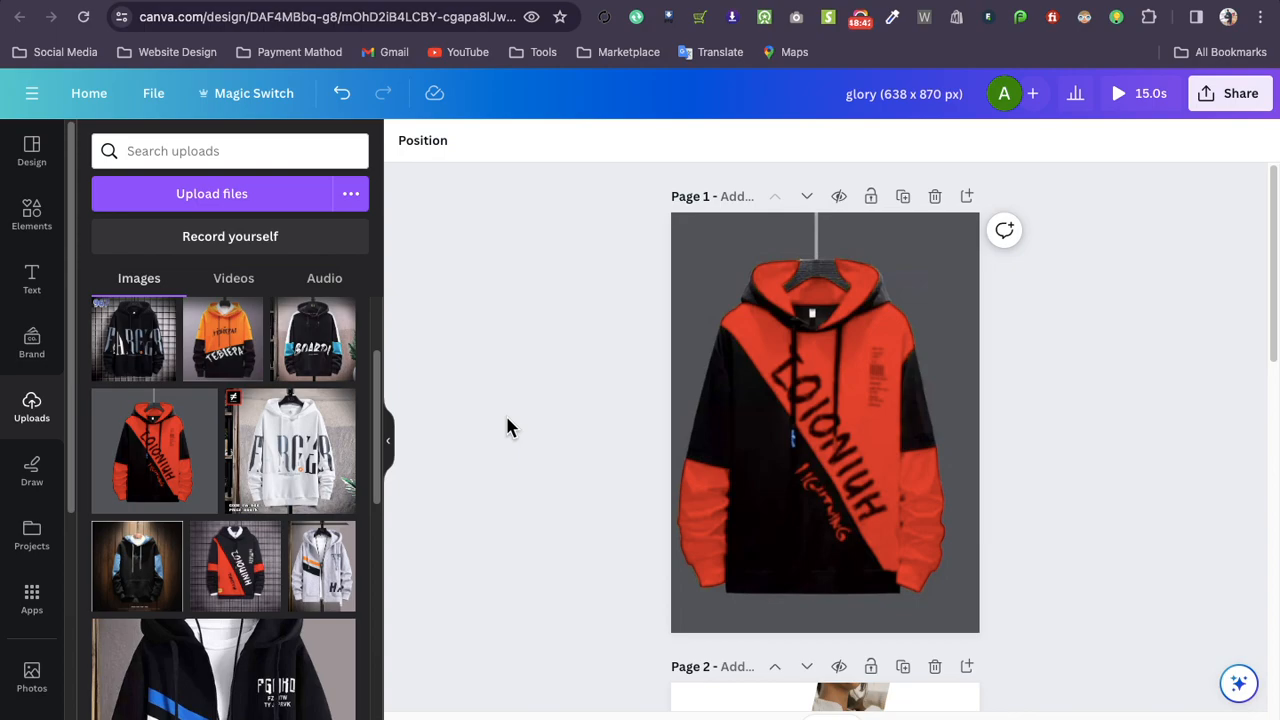
Review the file types offered for downloading the design, from JPG and PNG to MP4 Video and GIF
left_click(1219, 109)
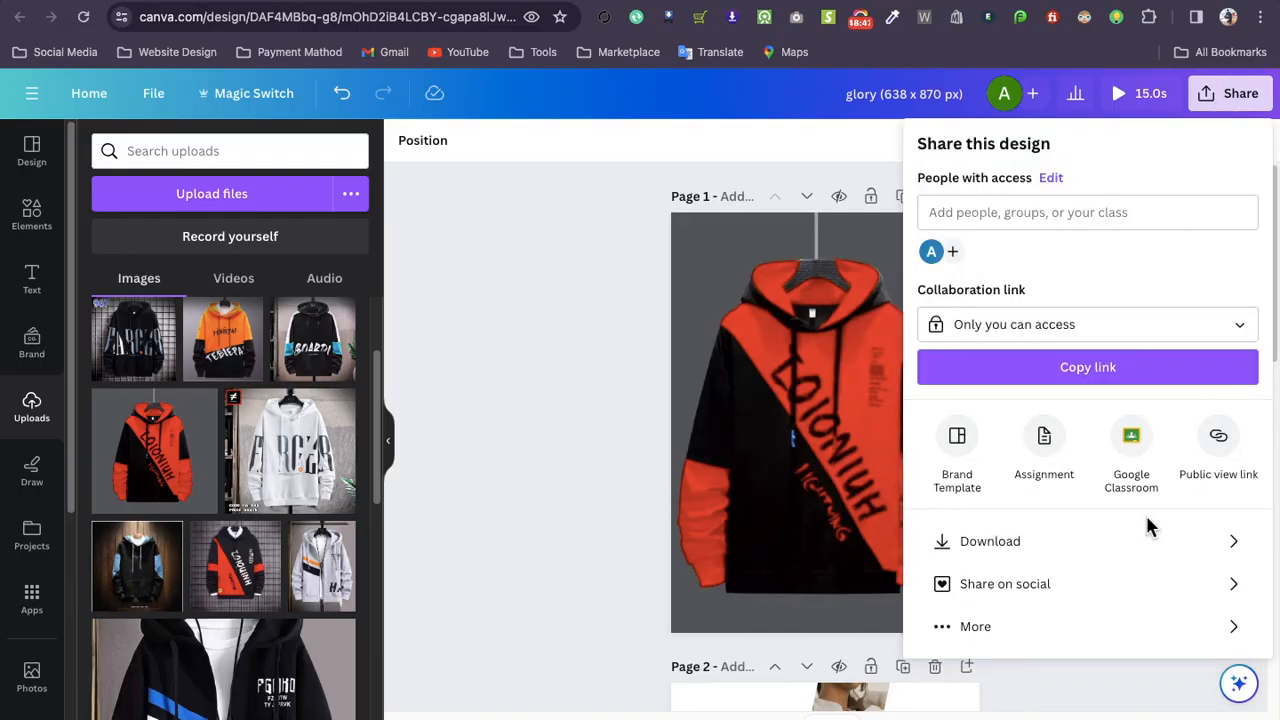
left_click(1143, 540)
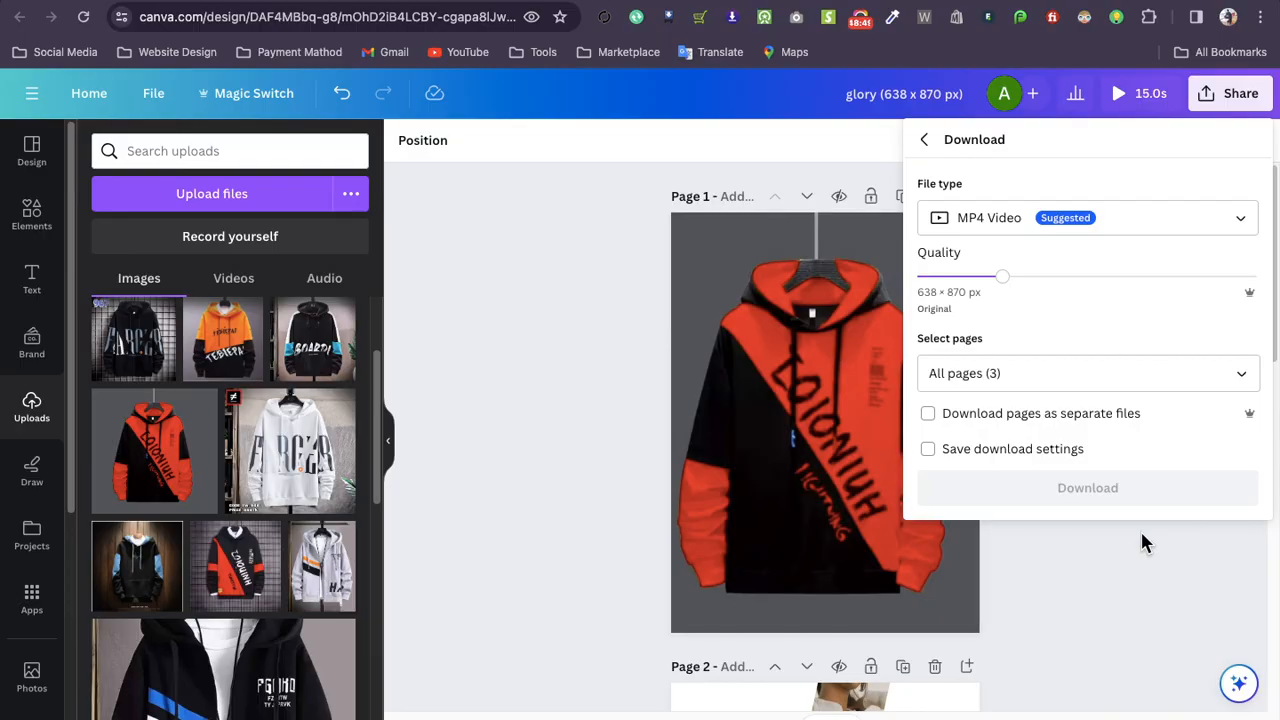
left_click(1101, 228)
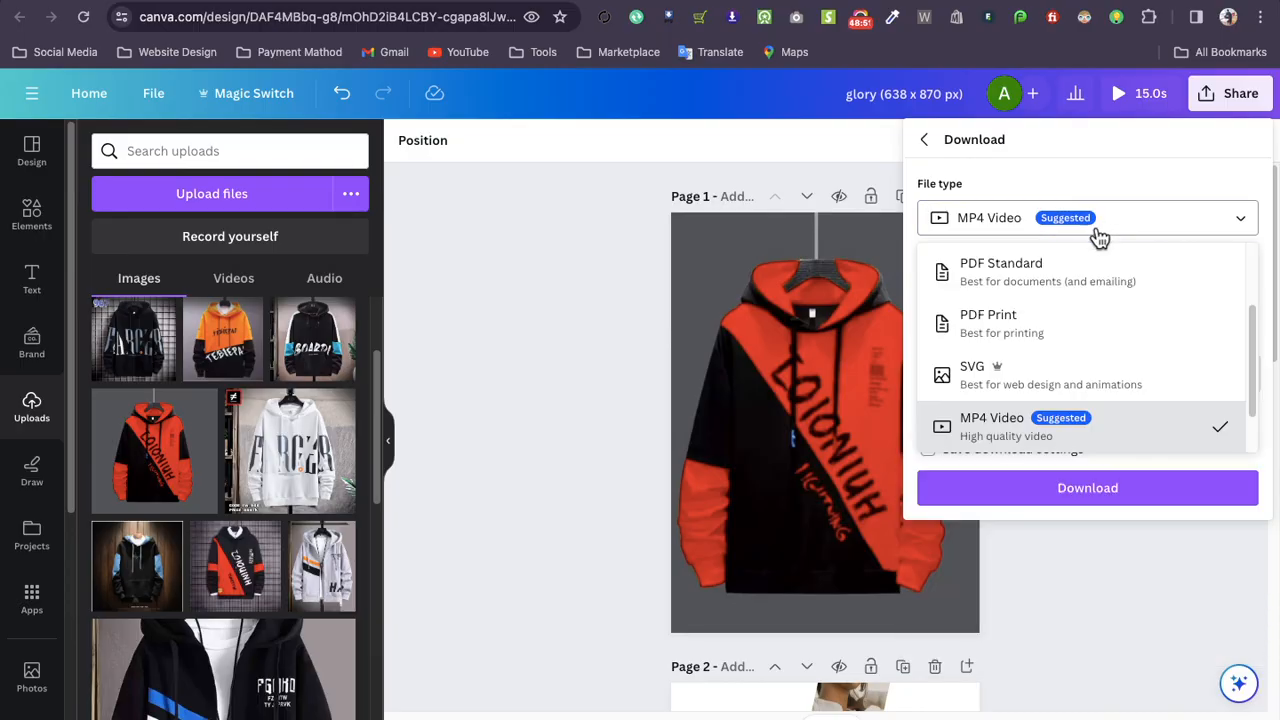
scroll(1094, 334, "up", 1)
scroll(1109, 371, "down", 2)
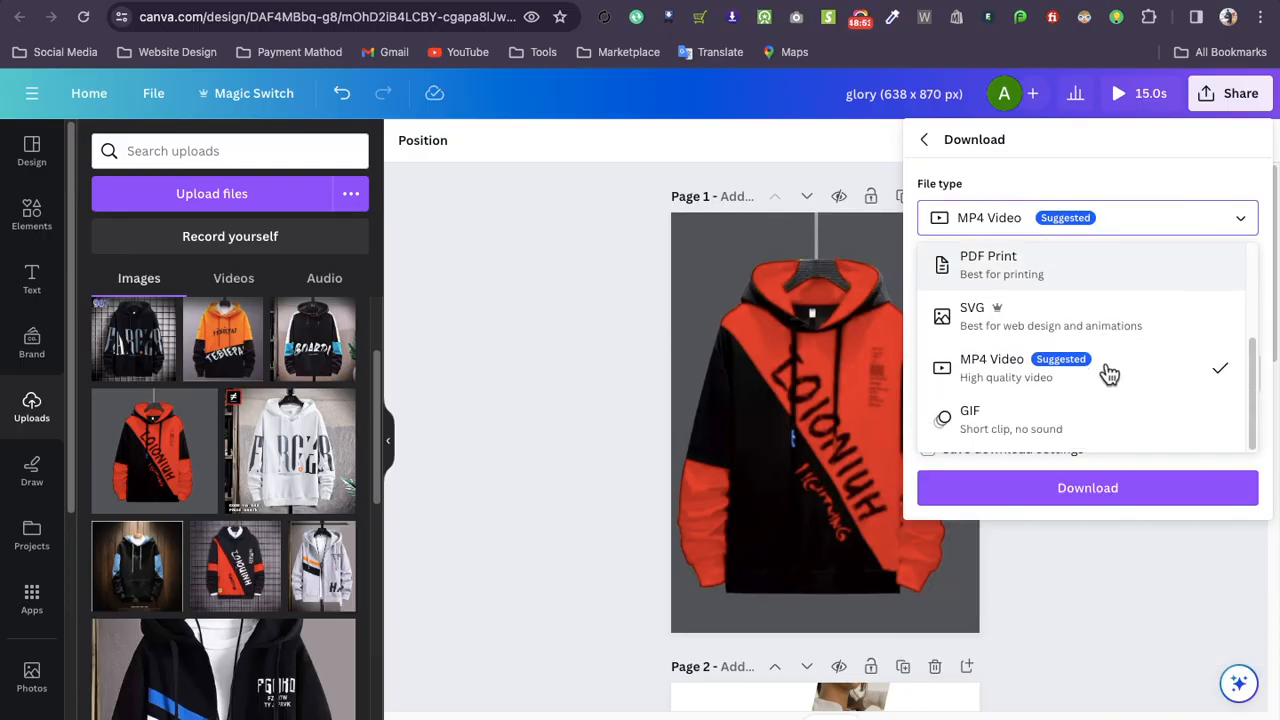
scroll(1050, 418, "up", 2)
scroll(1050, 420, "up", 3)
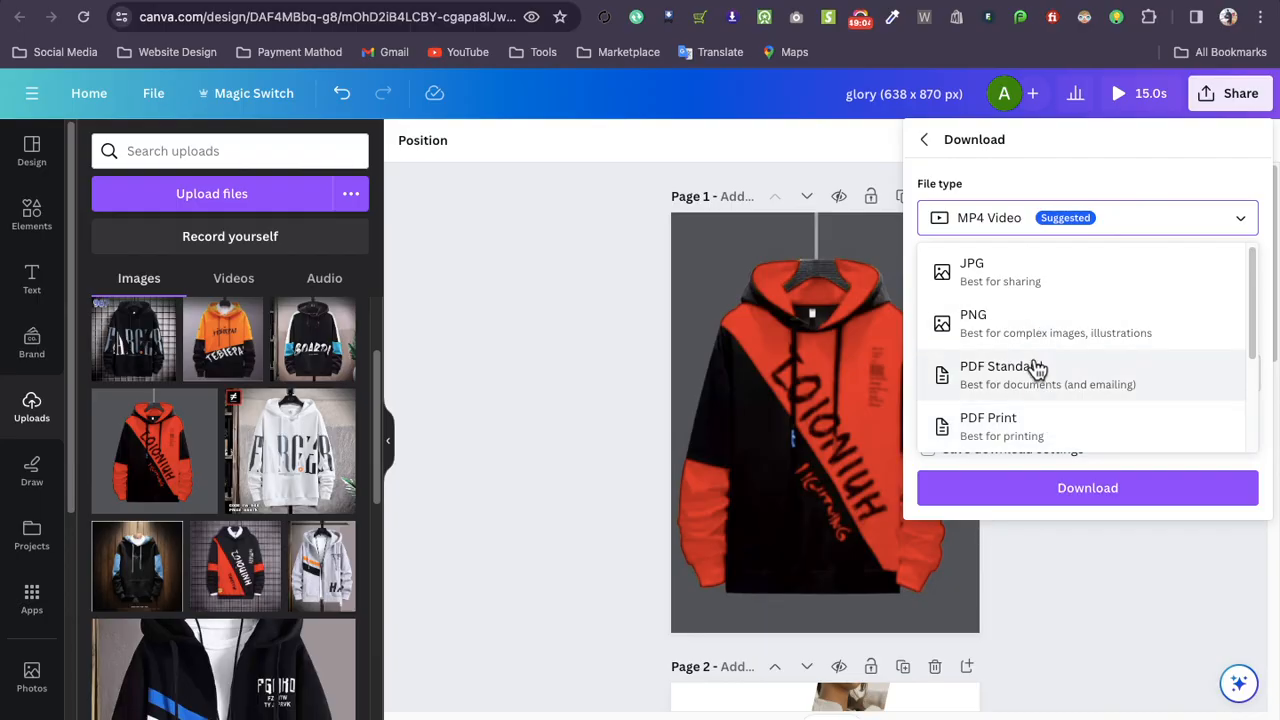
left_click(1030, 288)
left_click(577, 285)
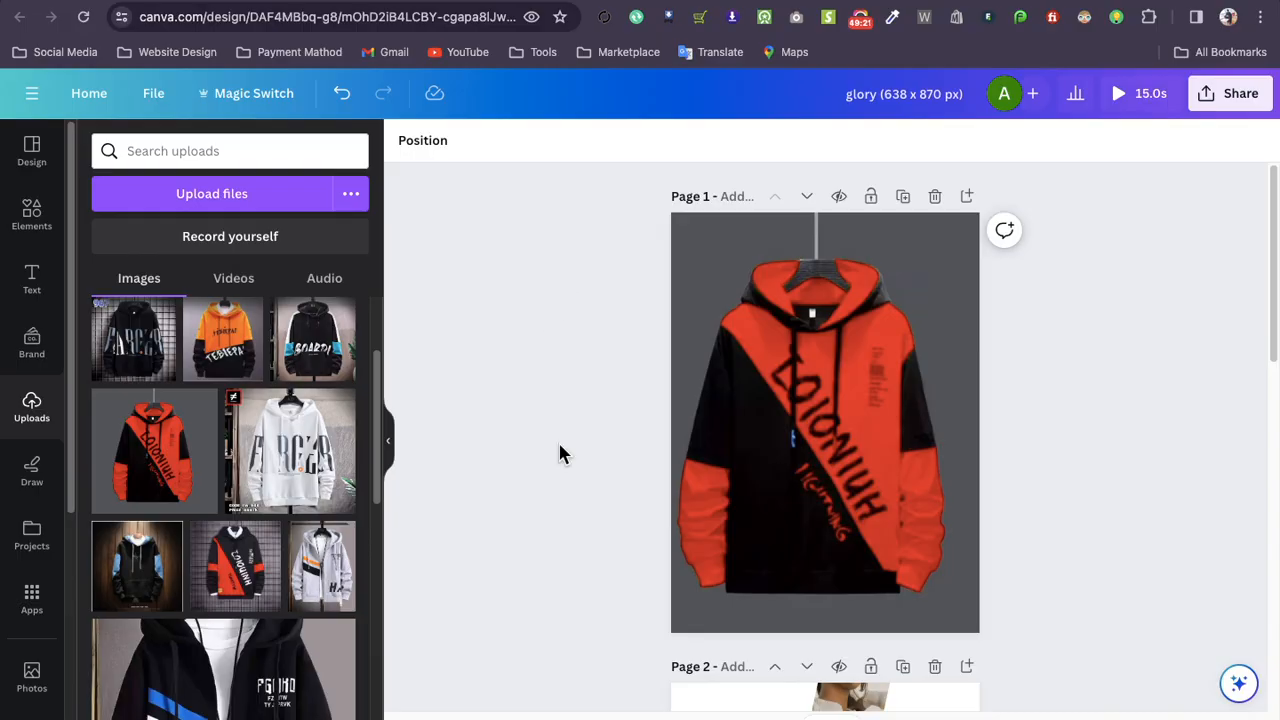
Return to the home page and open the custom size settings for a new design
left_click(92, 95)
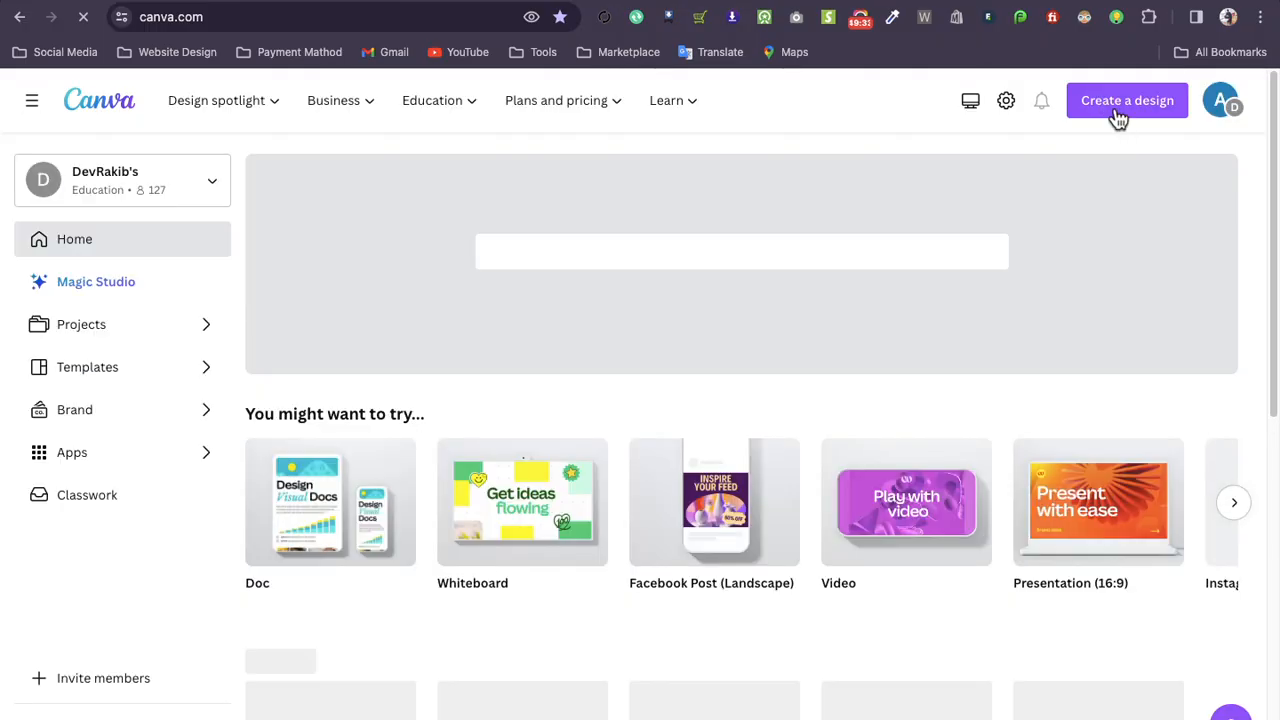
left_click(1118, 116)
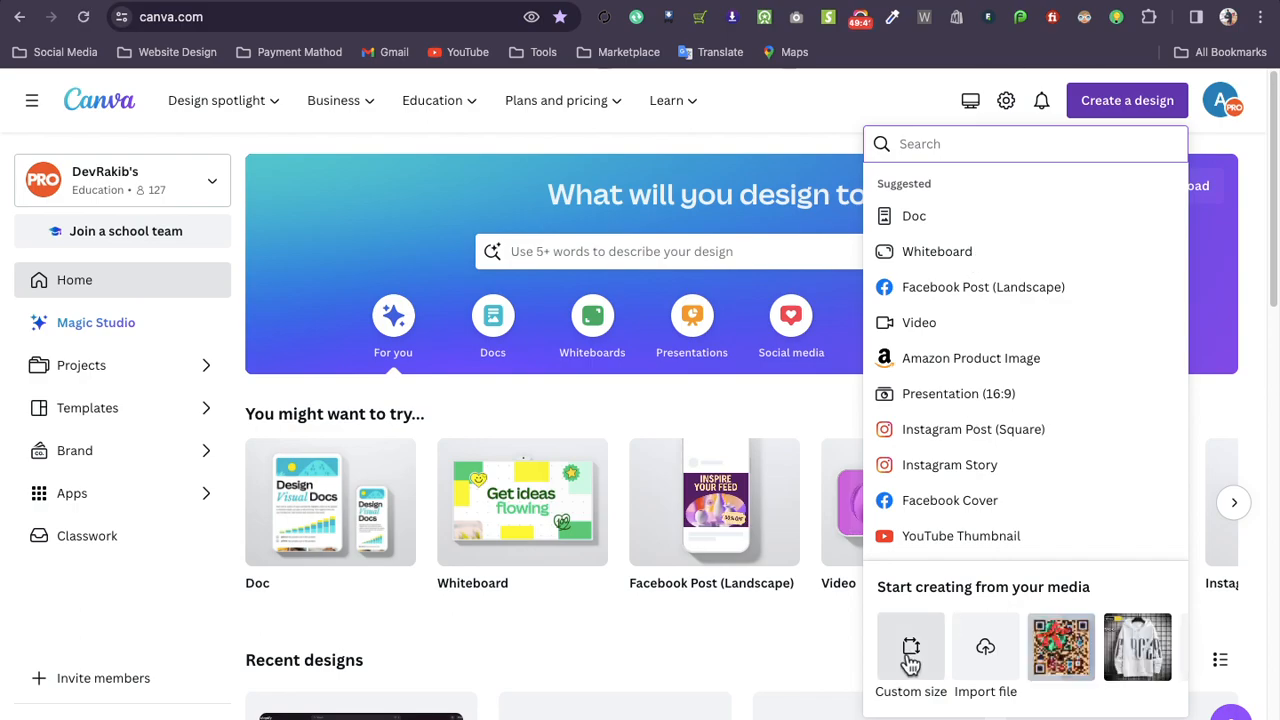
left_click(910, 660)
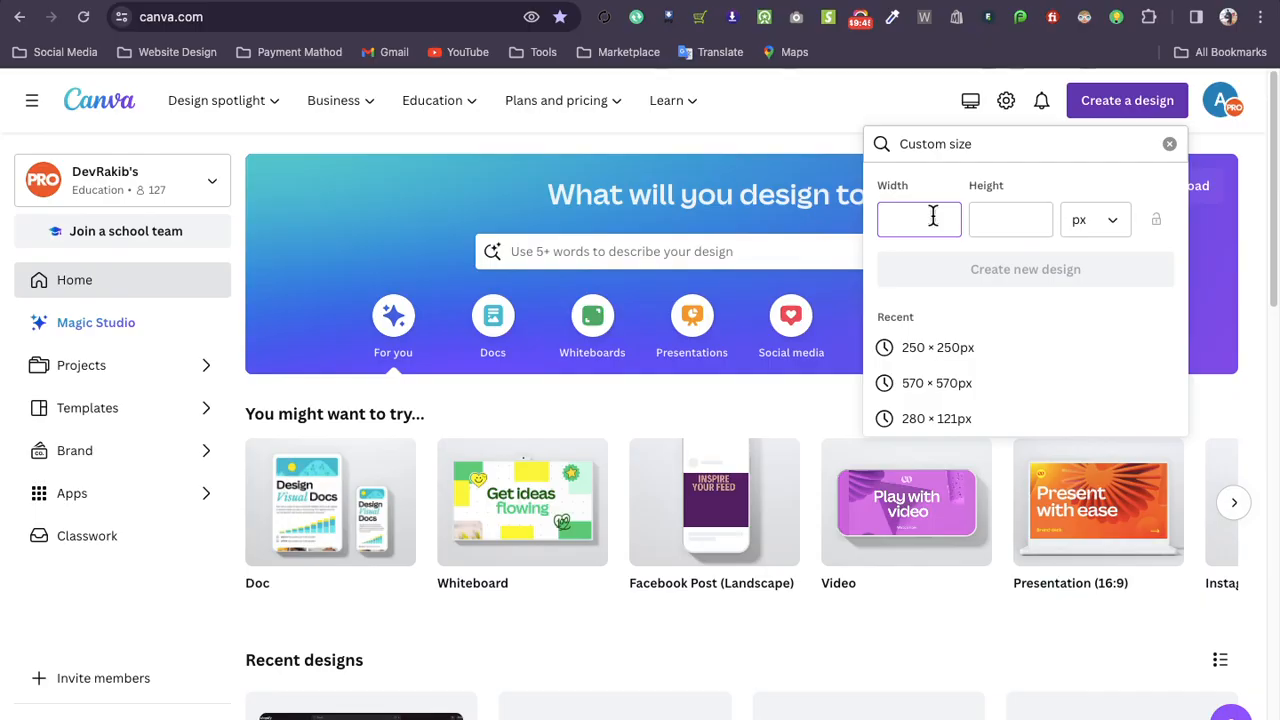
Browse the suggested design types and their sizes for a new design
left_click(1122, 110)
left_click(1120, 104)
left_click(1120, 104)
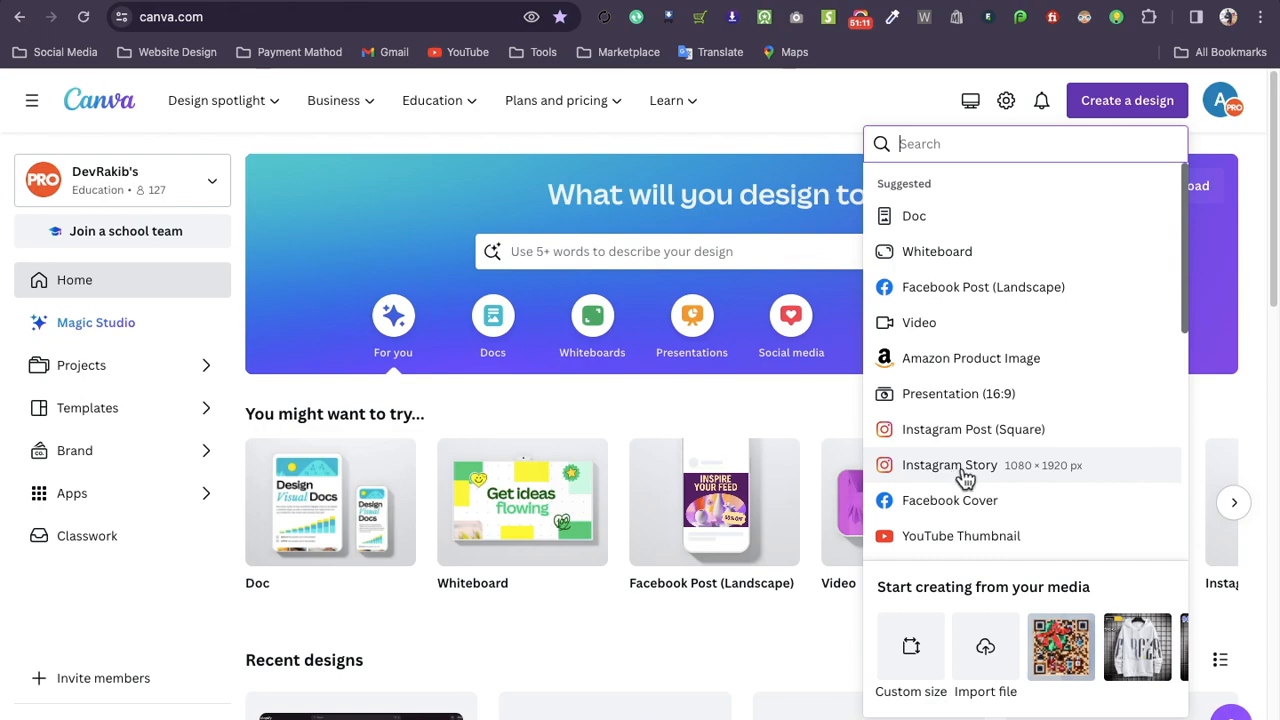
scroll(960, 505, "down", 3)
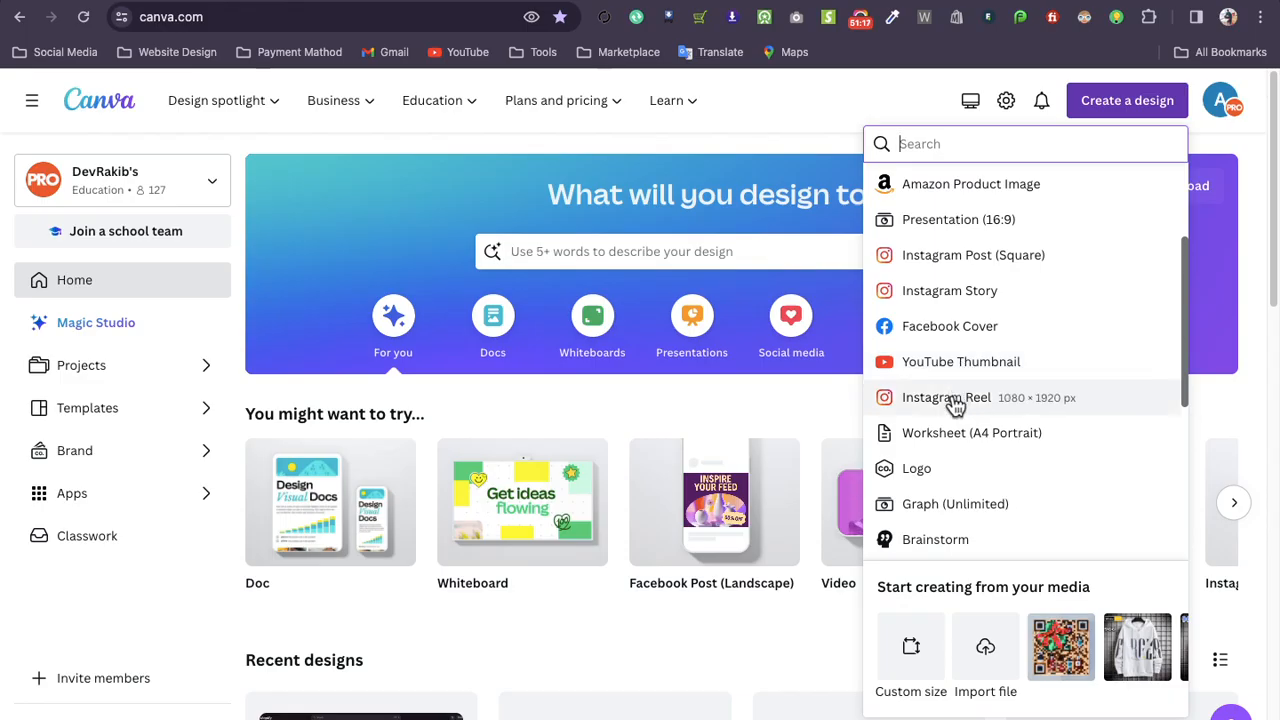
scroll(952, 408, "down", 3)
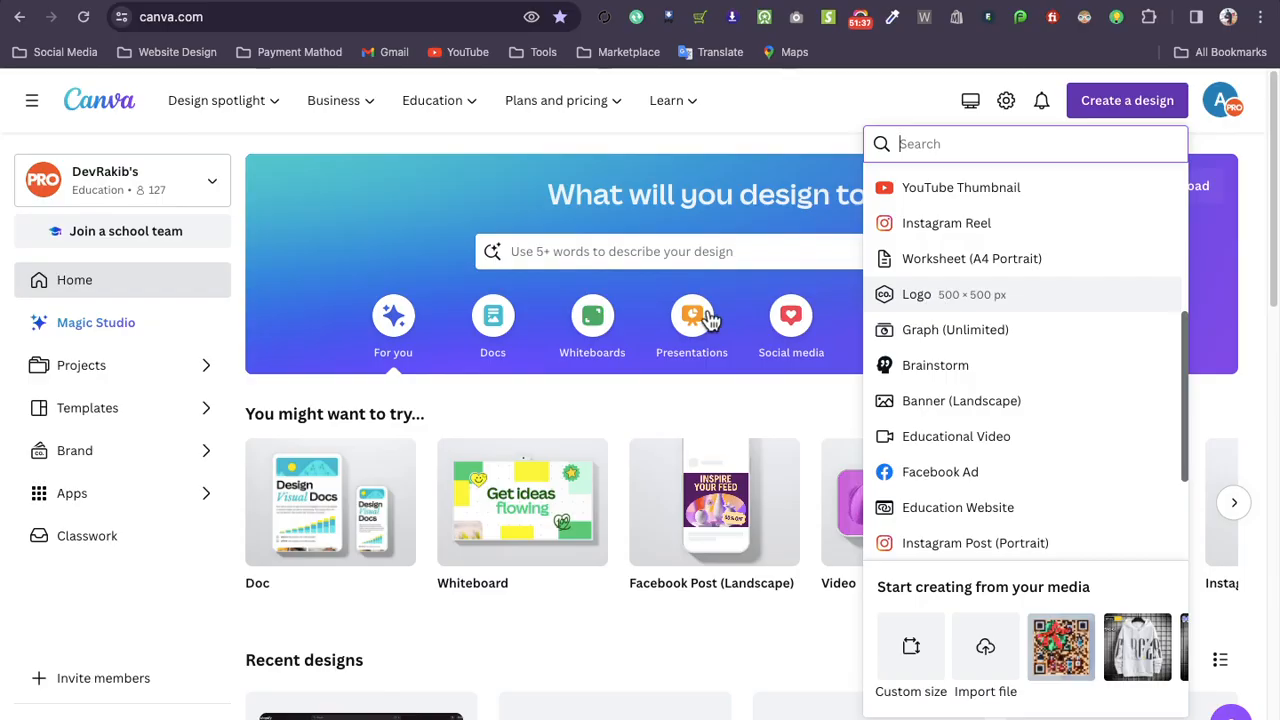
Switch to Shopify, view the Maison Bohiti online store and dismiss its newsletter signup popup
left_click(283, 2)
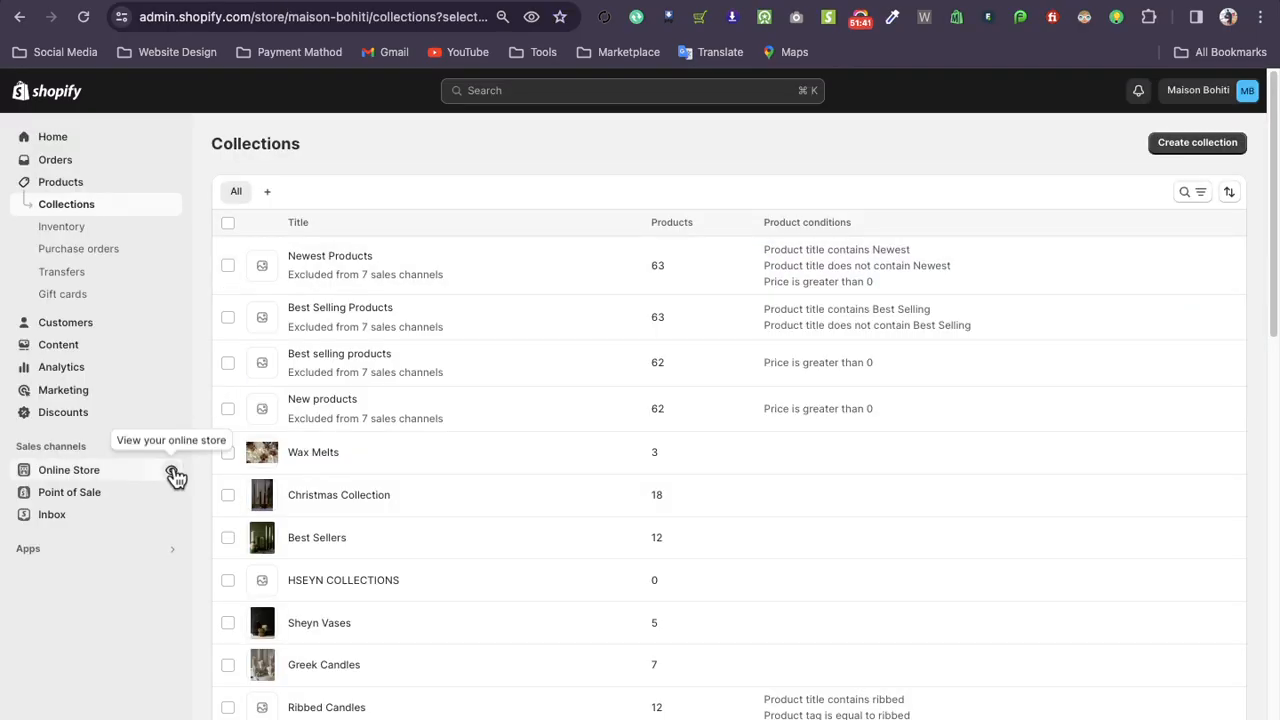
left_click(173, 469)
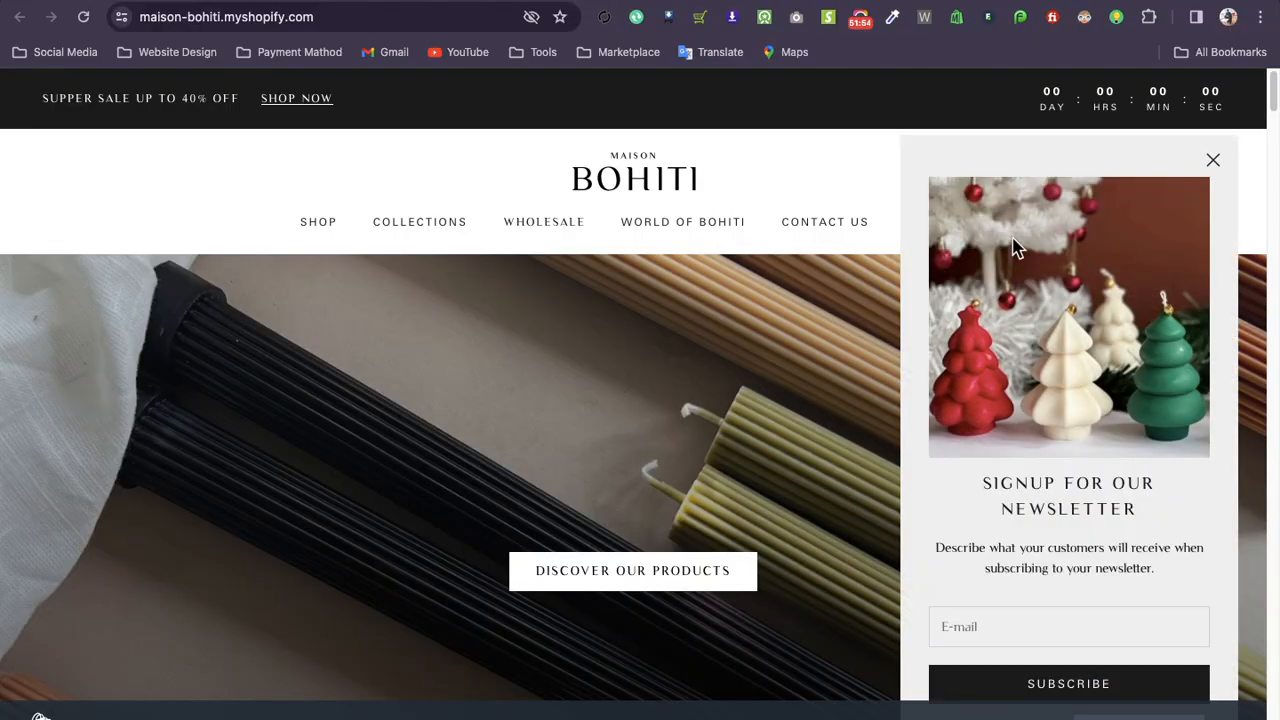
left_click(1212, 161)
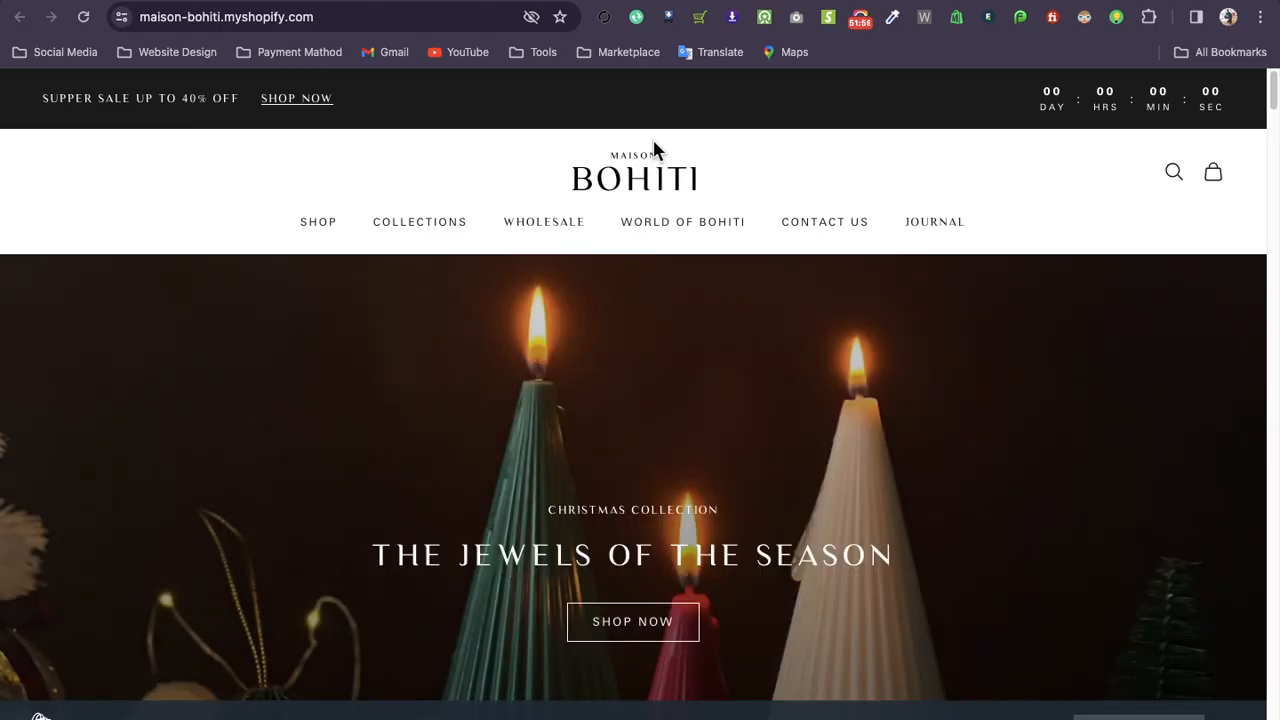
mouse_move(683, 222)
Switch back to Canva, create a new Education Website design and collapse the template library beside its blank page
left_click(575, 2)
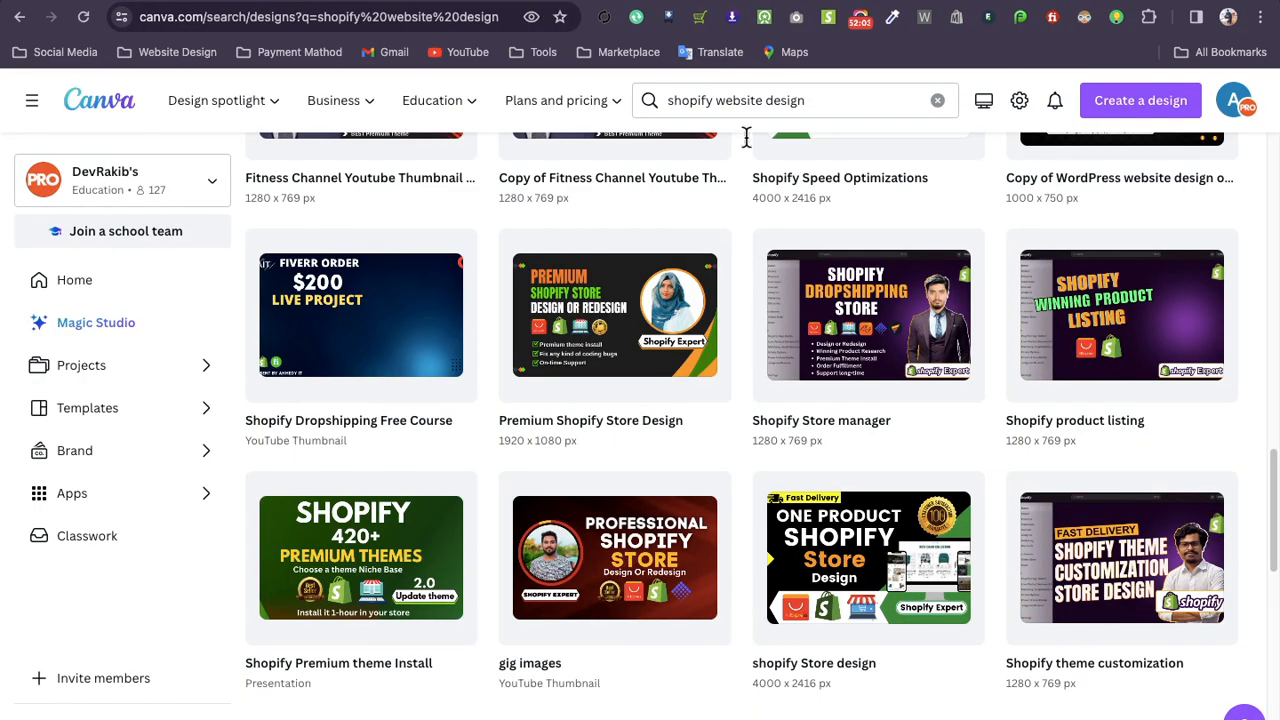
left_click(1118, 117)
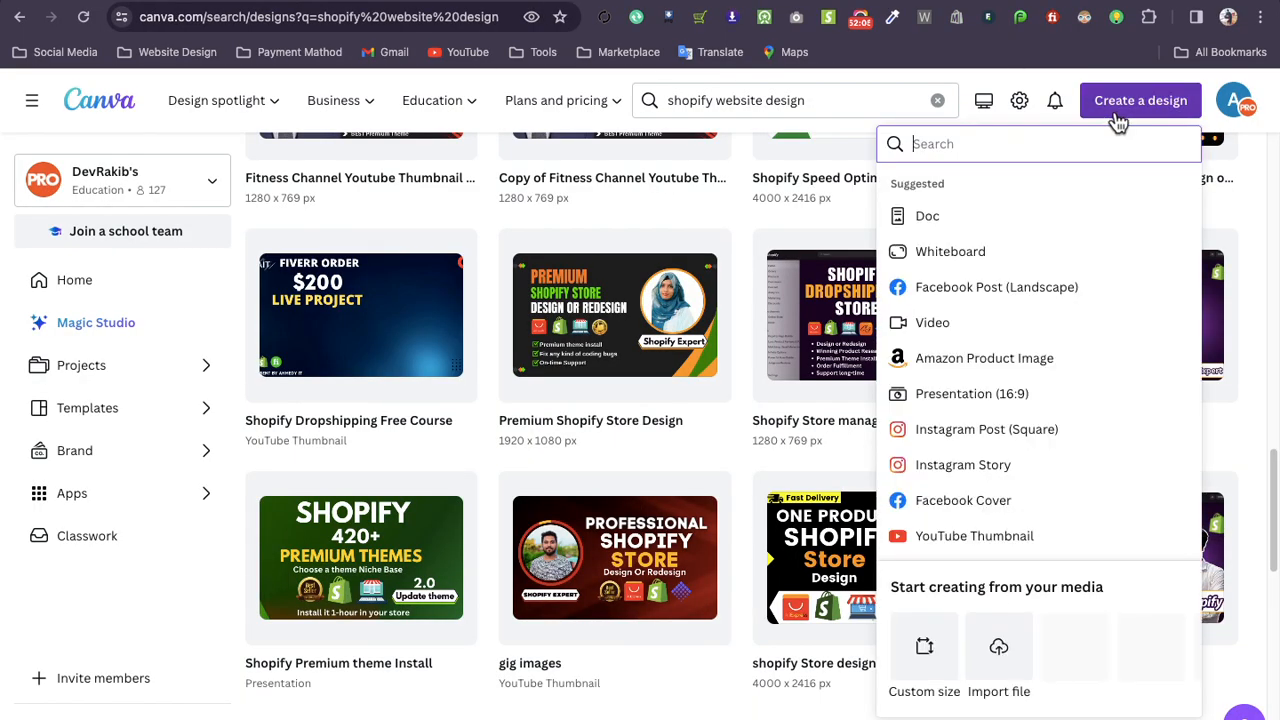
scroll(1025, 485, "down", 3)
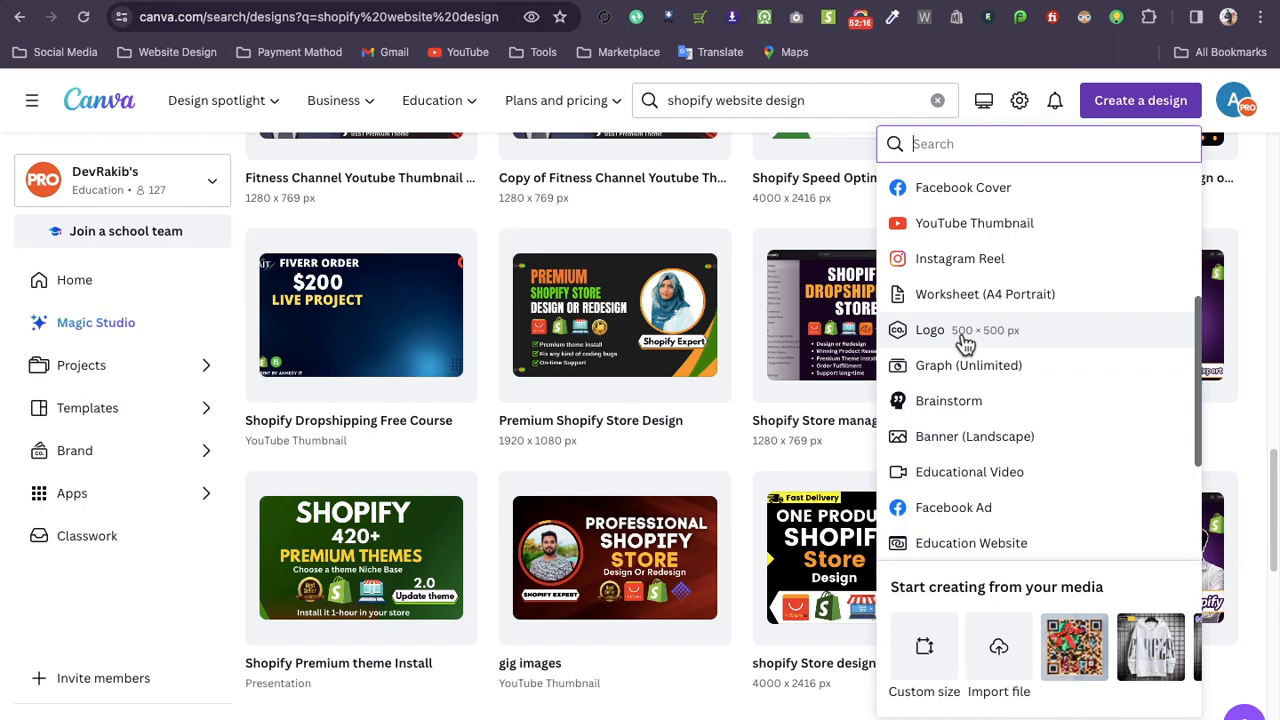
scroll(965, 343, "down", 3)
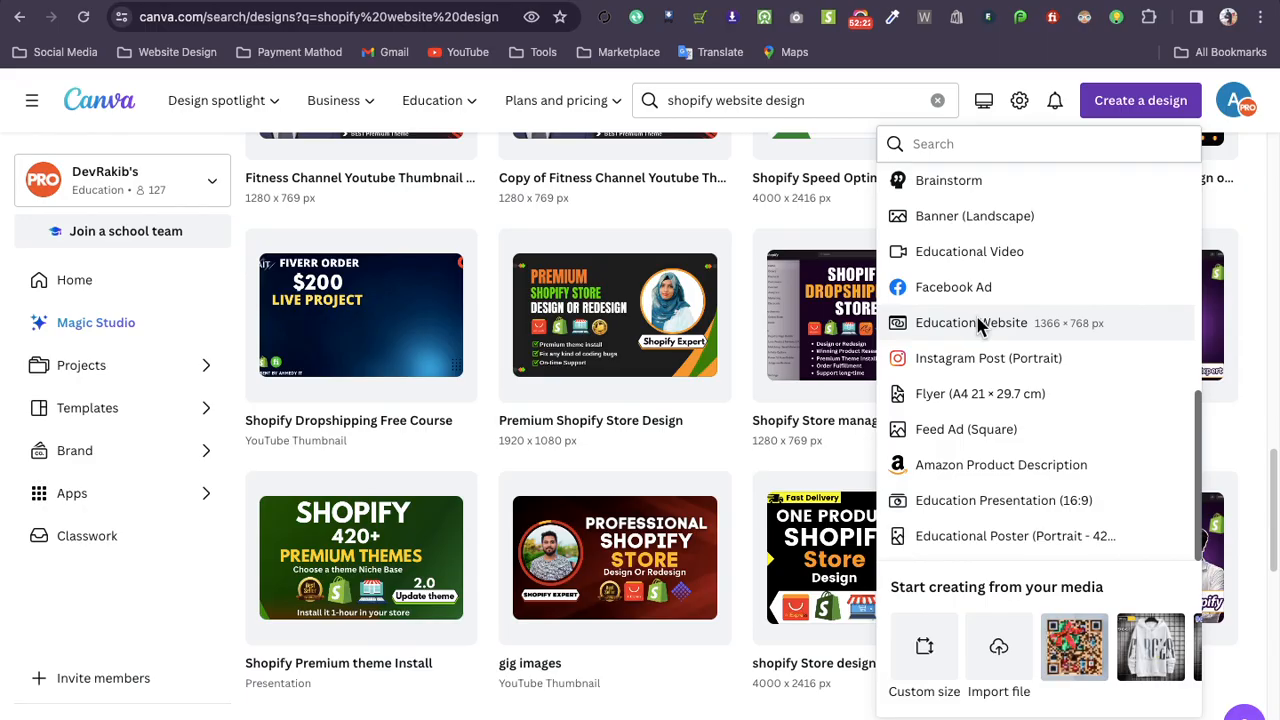
left_click(978, 325)
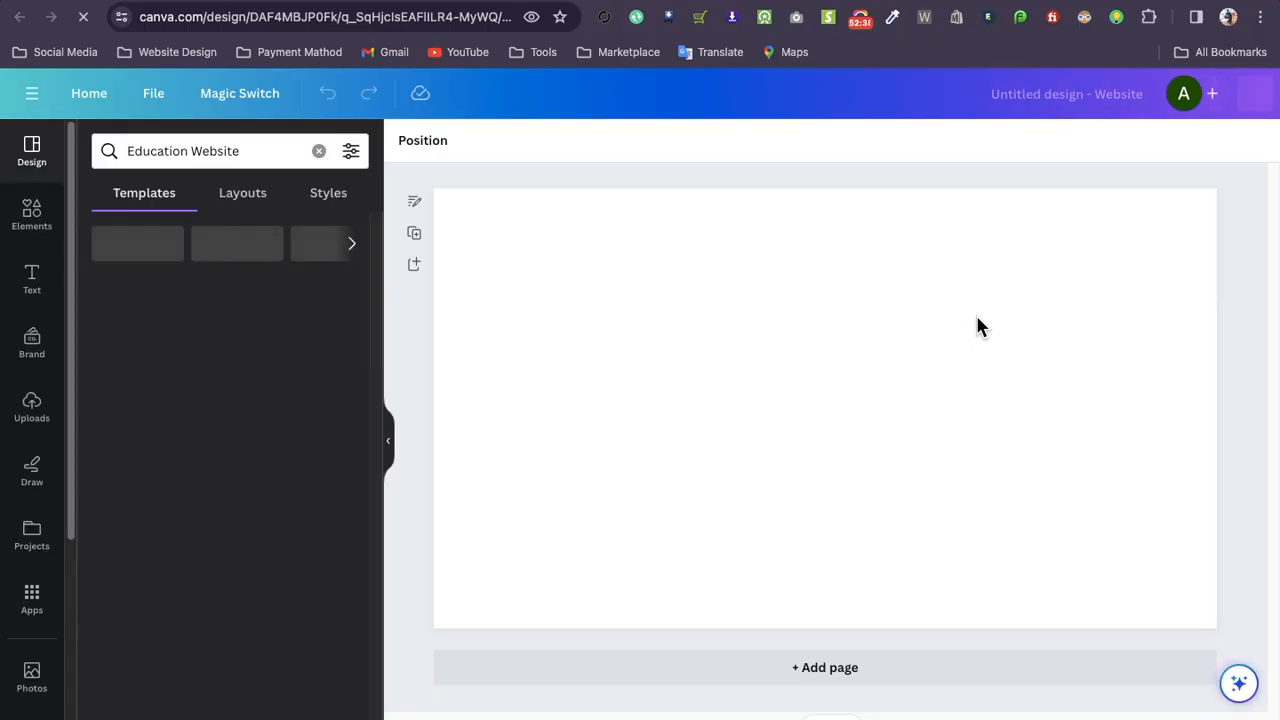
left_click(390, 451)
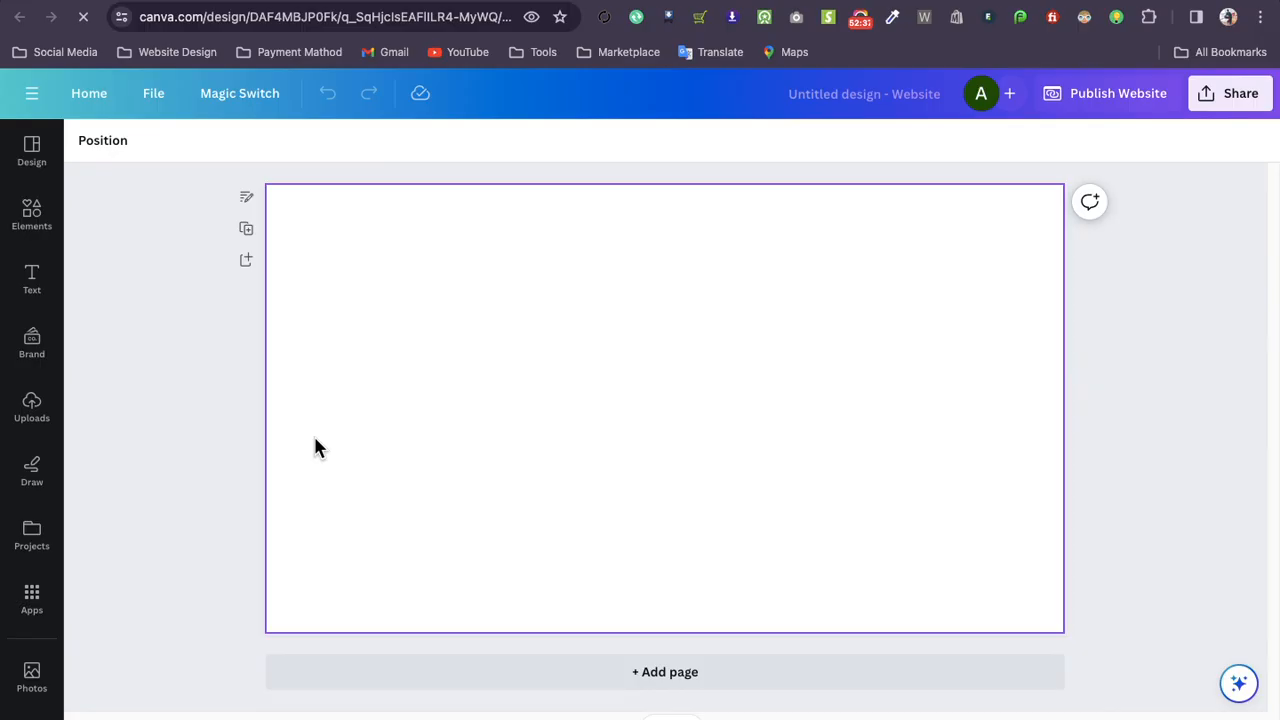
left_click(643, 358)
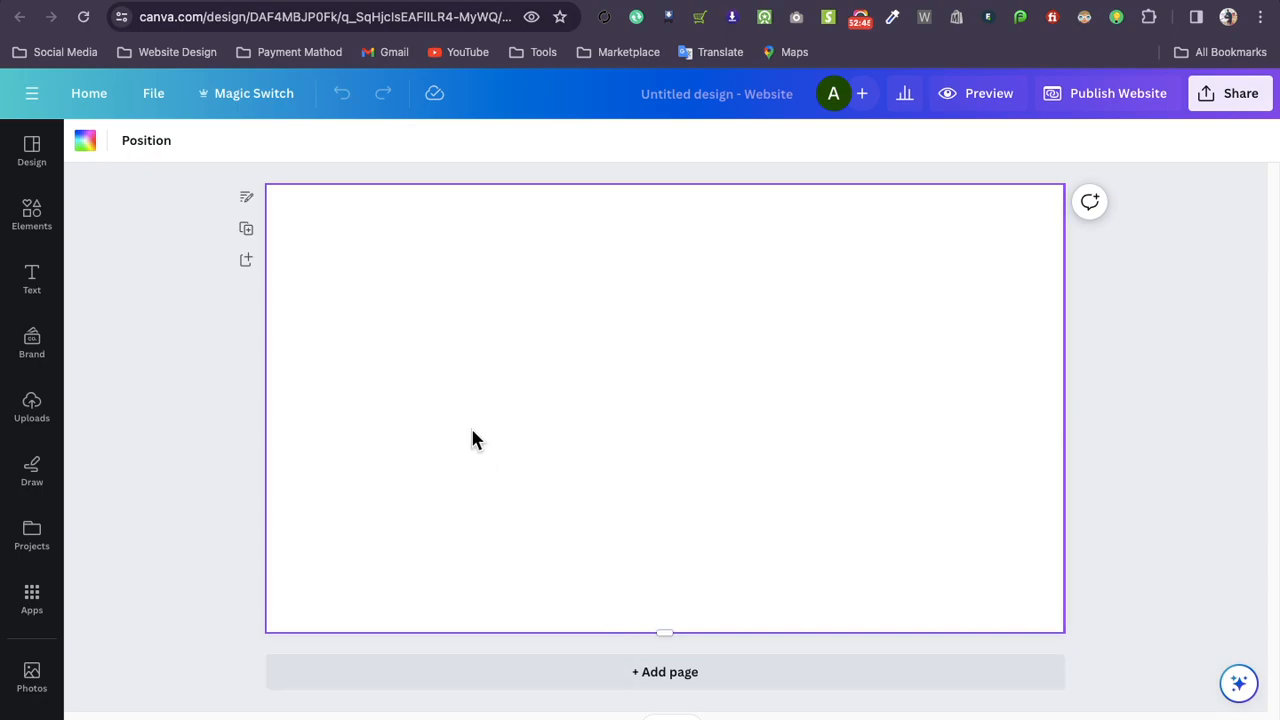
Review the website publishing options, including the free, purchased and existing domain choices, and return to editing
left_click(1098, 104)
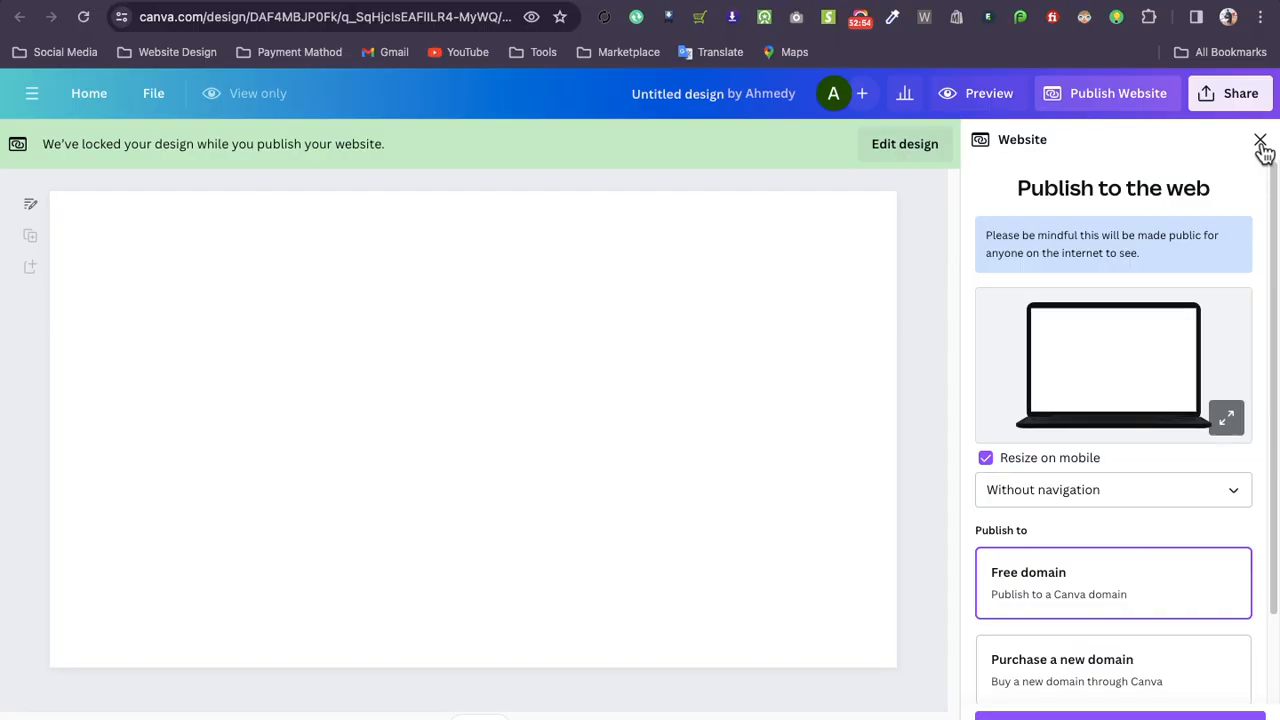
scroll(1160, 514, "down", 2)
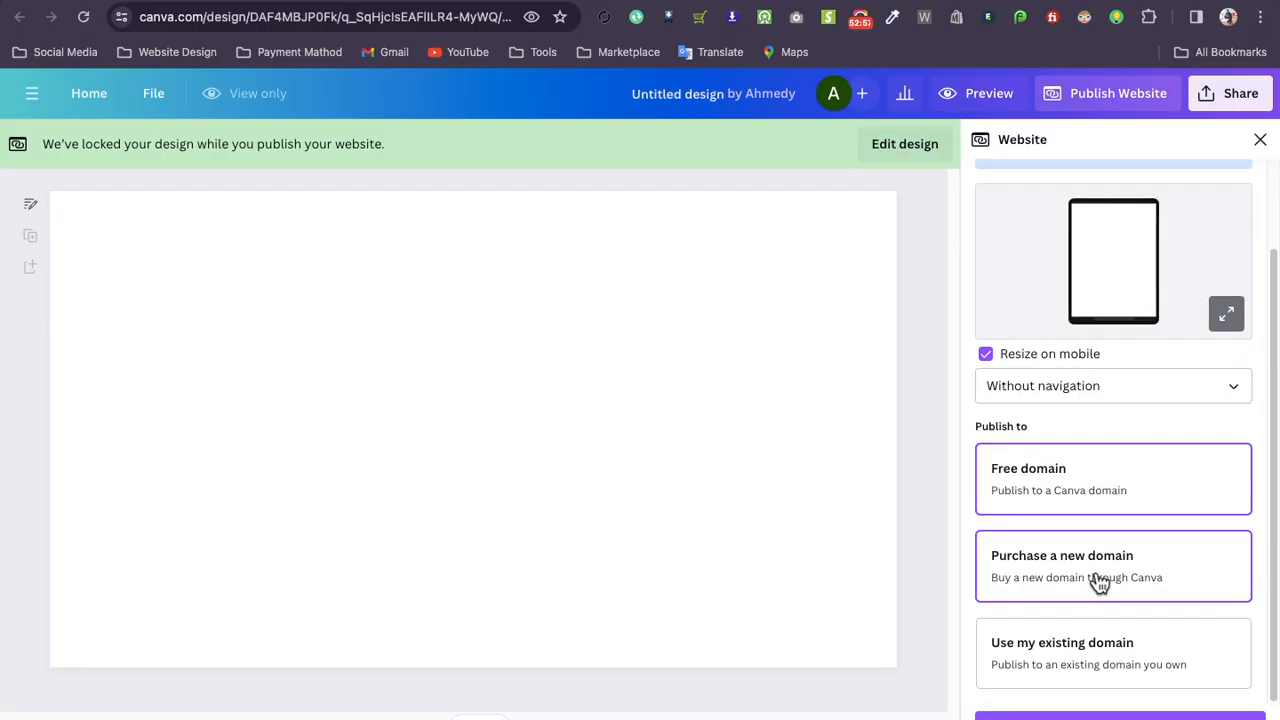
scroll(1100, 582, "up", 1)
scroll(1100, 582, "up", 1)
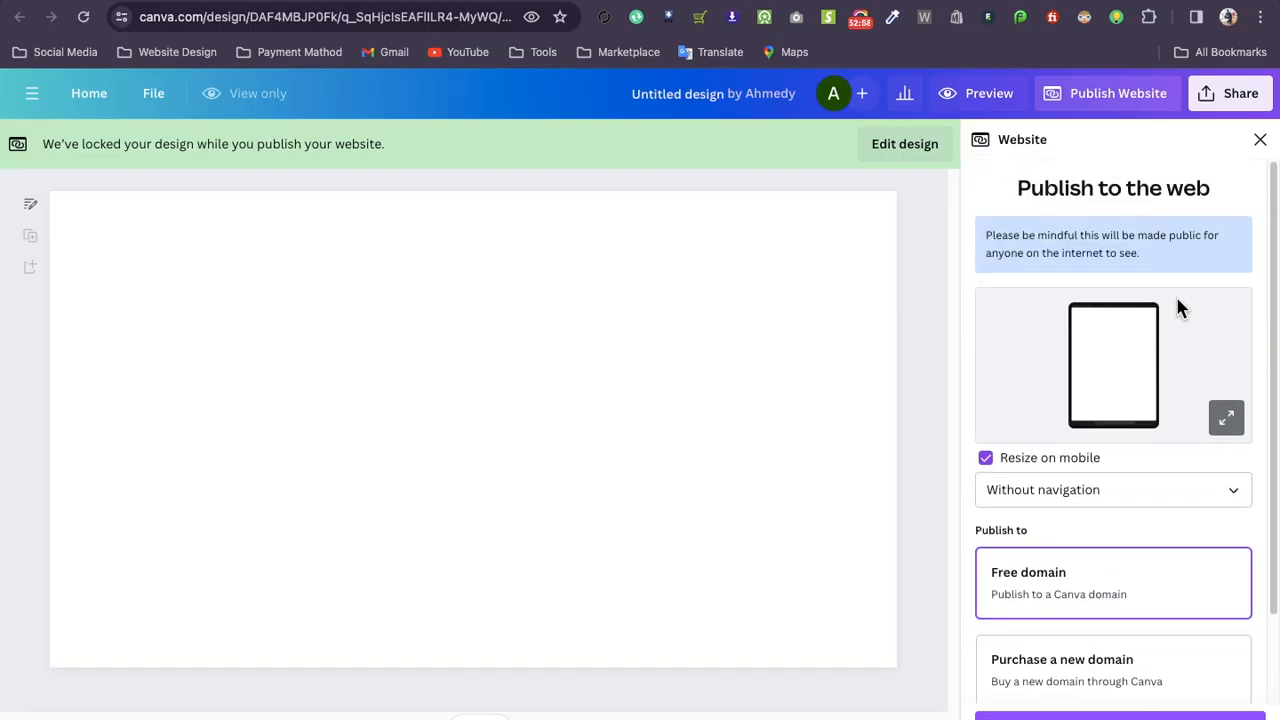
left_click(1259, 140)
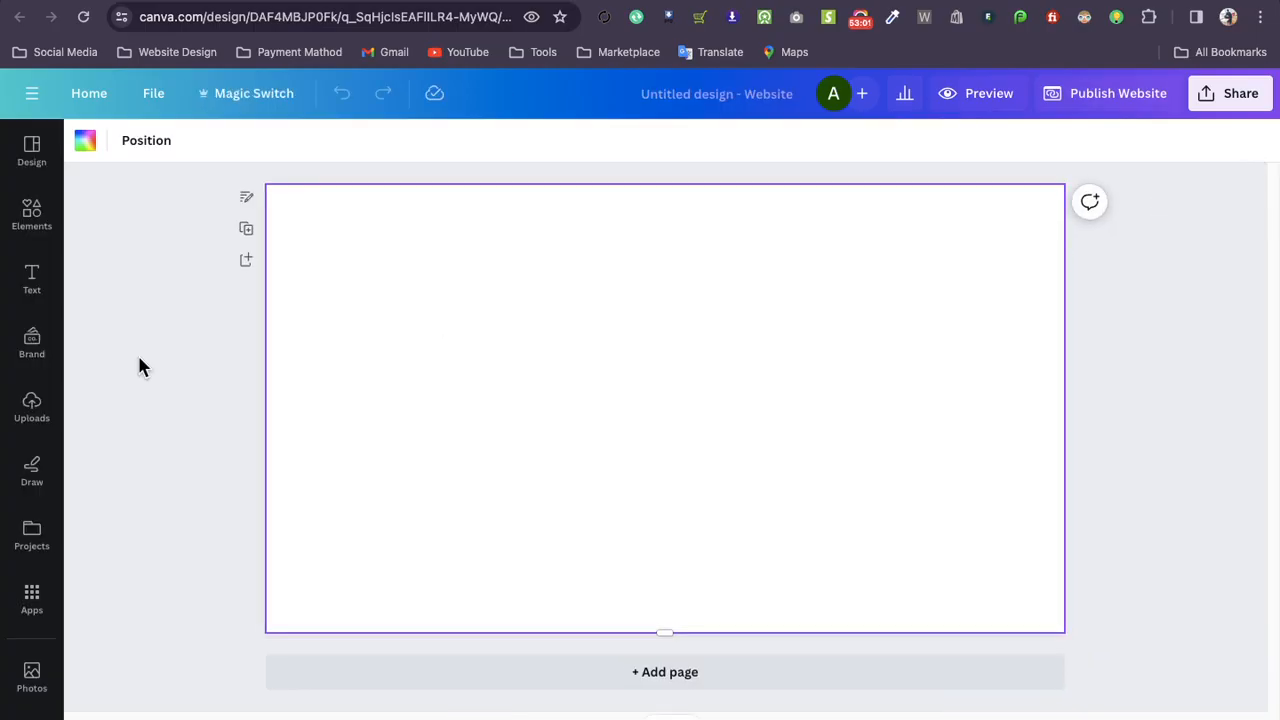
Look through the remaining editor tools and switch to another open Canva design
scroll(40, 494, "down", 3)
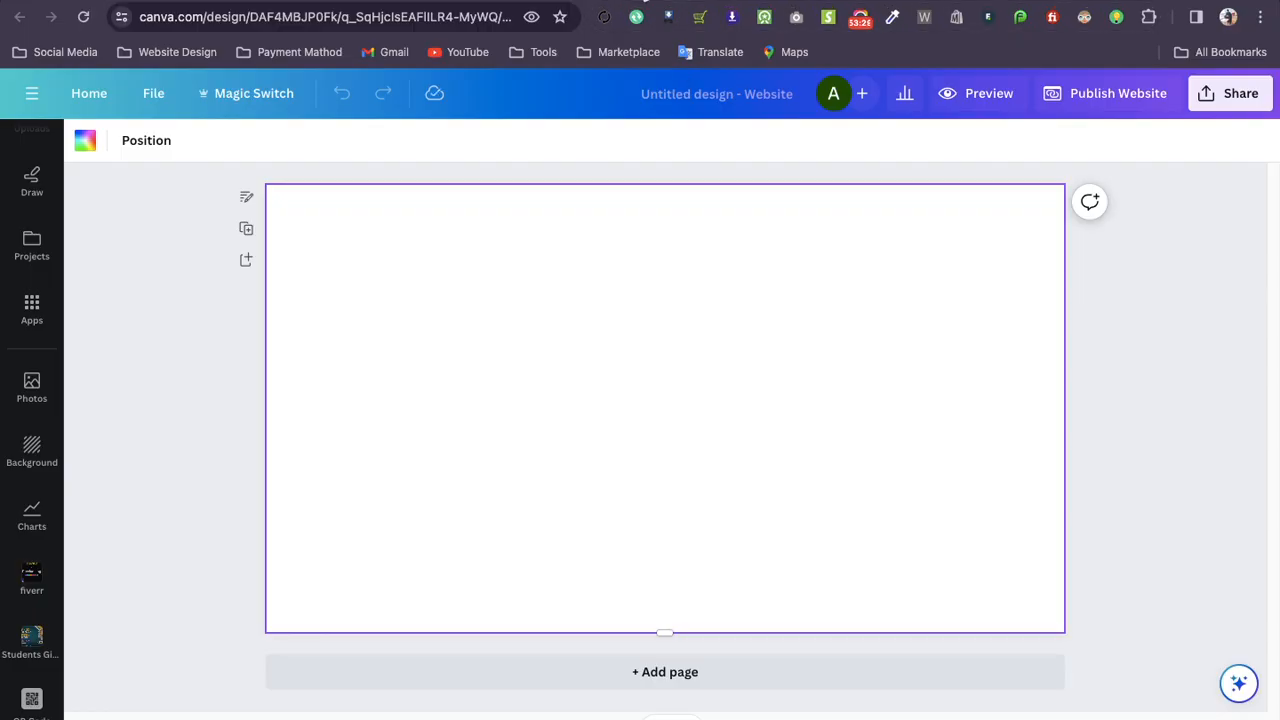
left_click(516, 1)
left_click(970, 322)
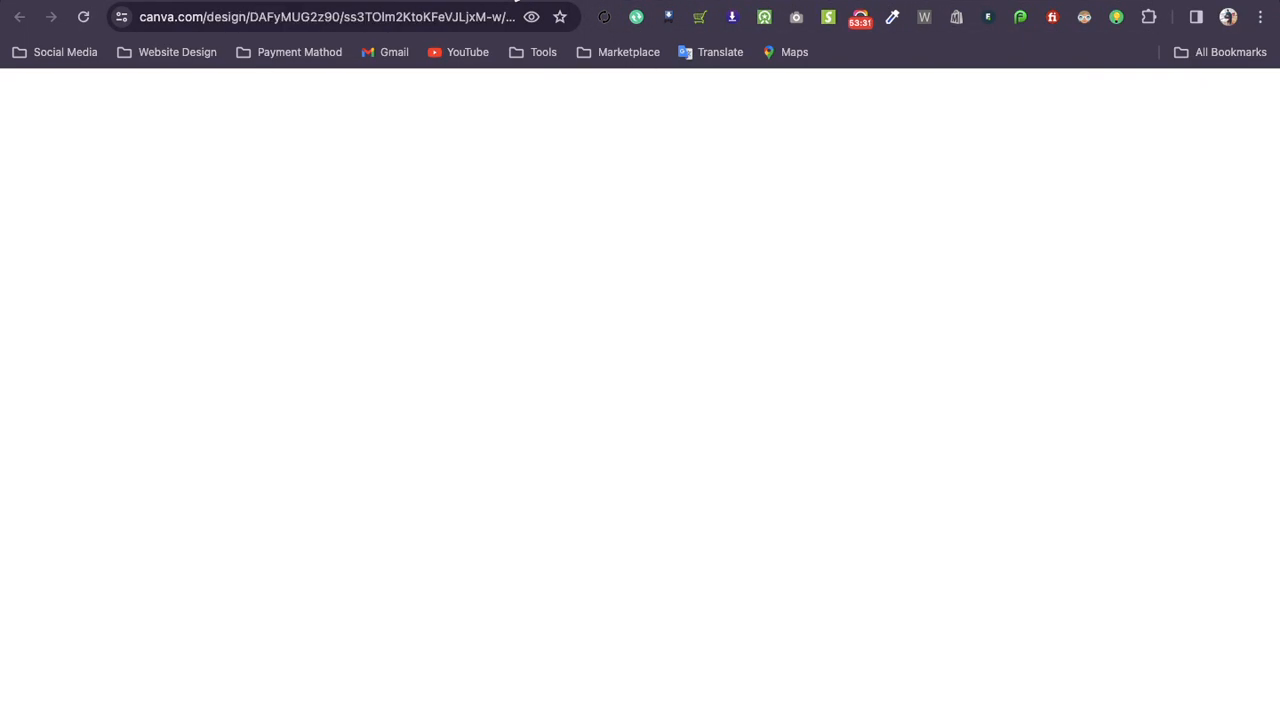
Close the Canva and Maison Bohiti storefront tabs, and open the Online Store themes in the Shopify admin
left_click(515, 0)
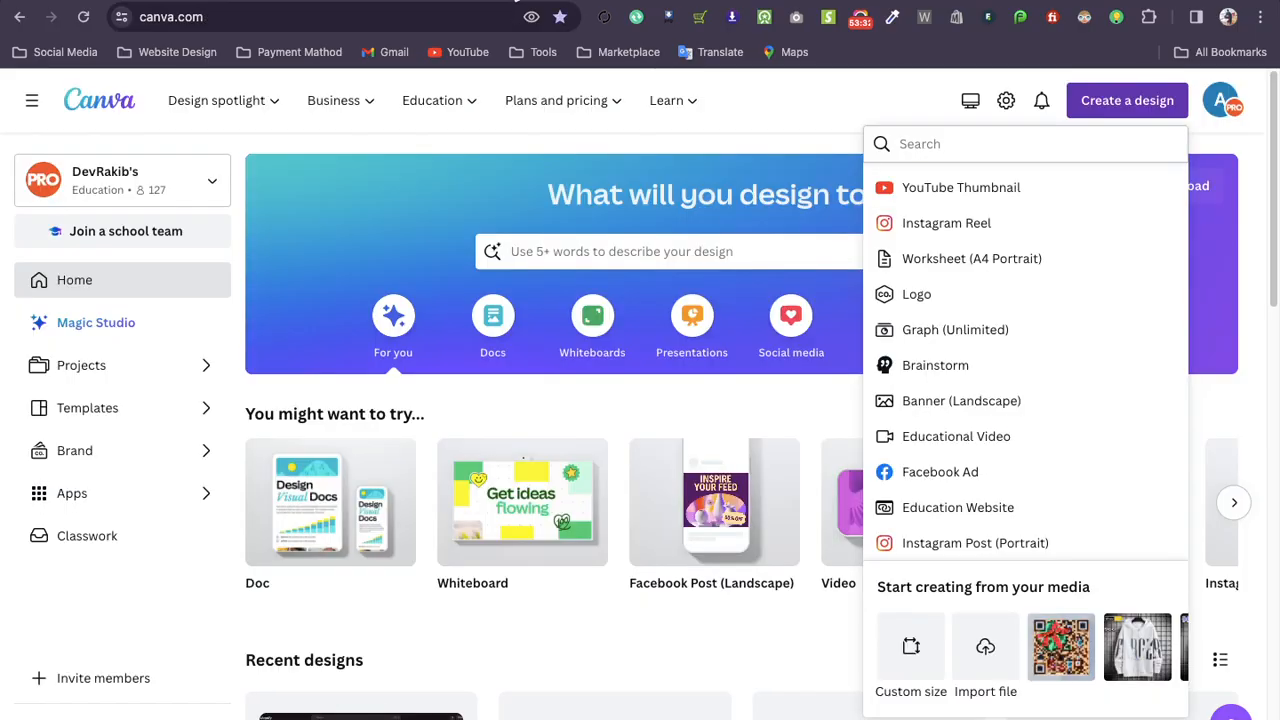
left_click(516, 1)
left_click(587, 4)
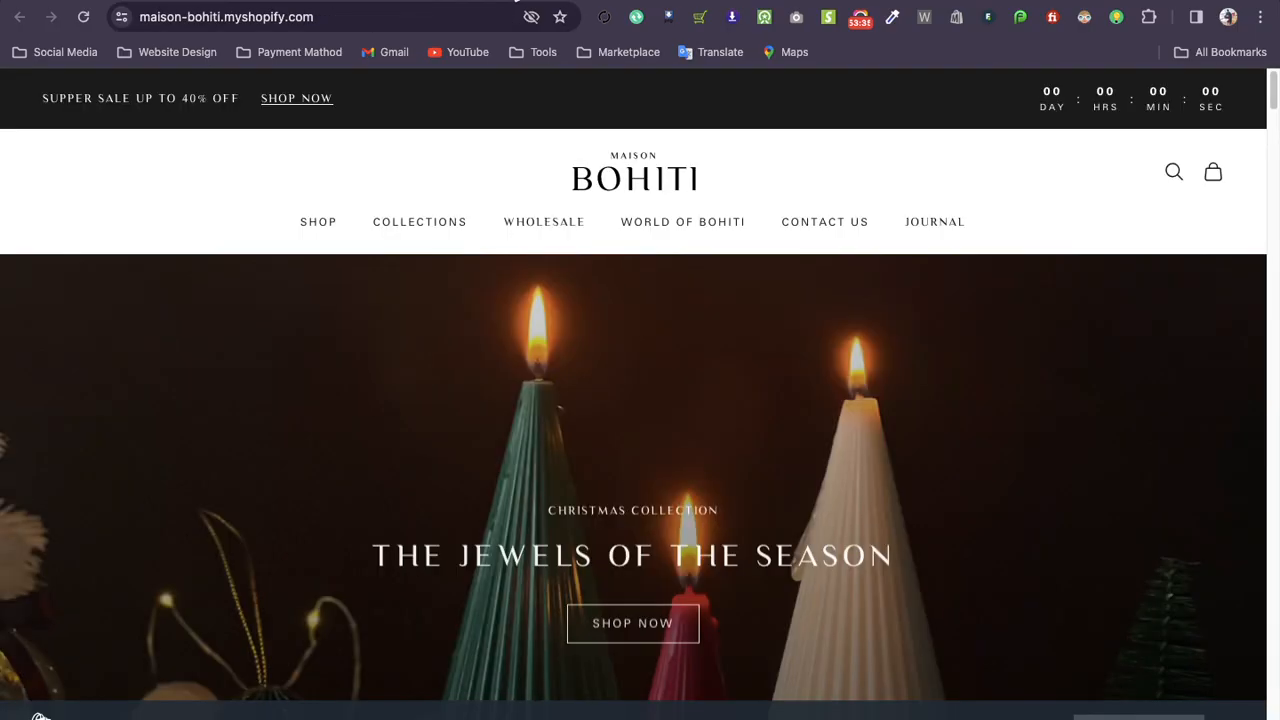
left_click(630, 2)
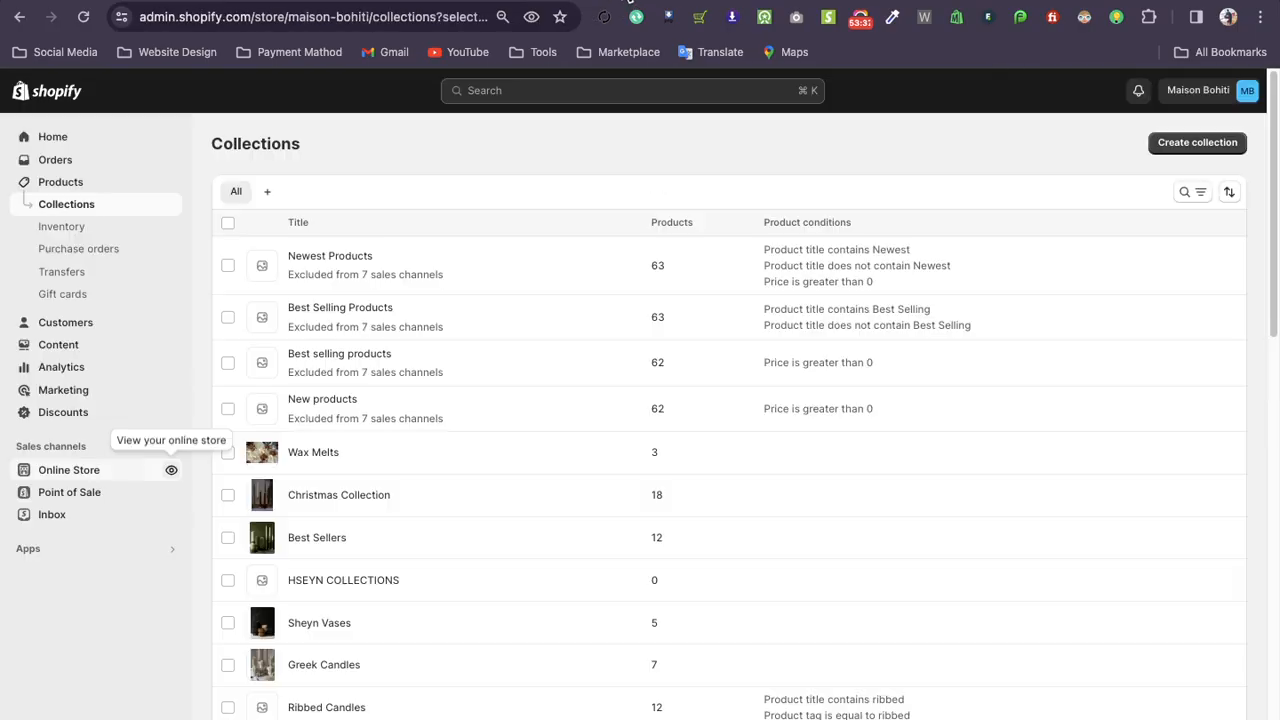
left_click(60, 476)
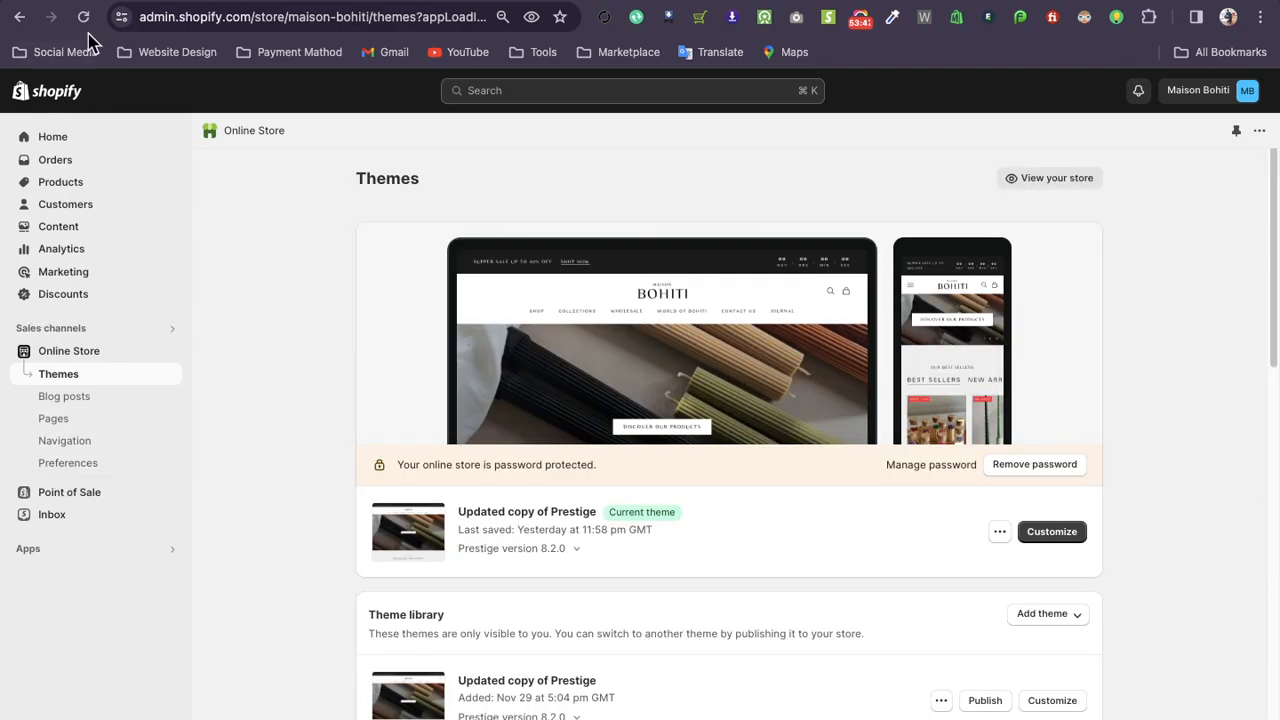
Switch to the Google Meet call and read the in-call messages
left_click(114, 3)
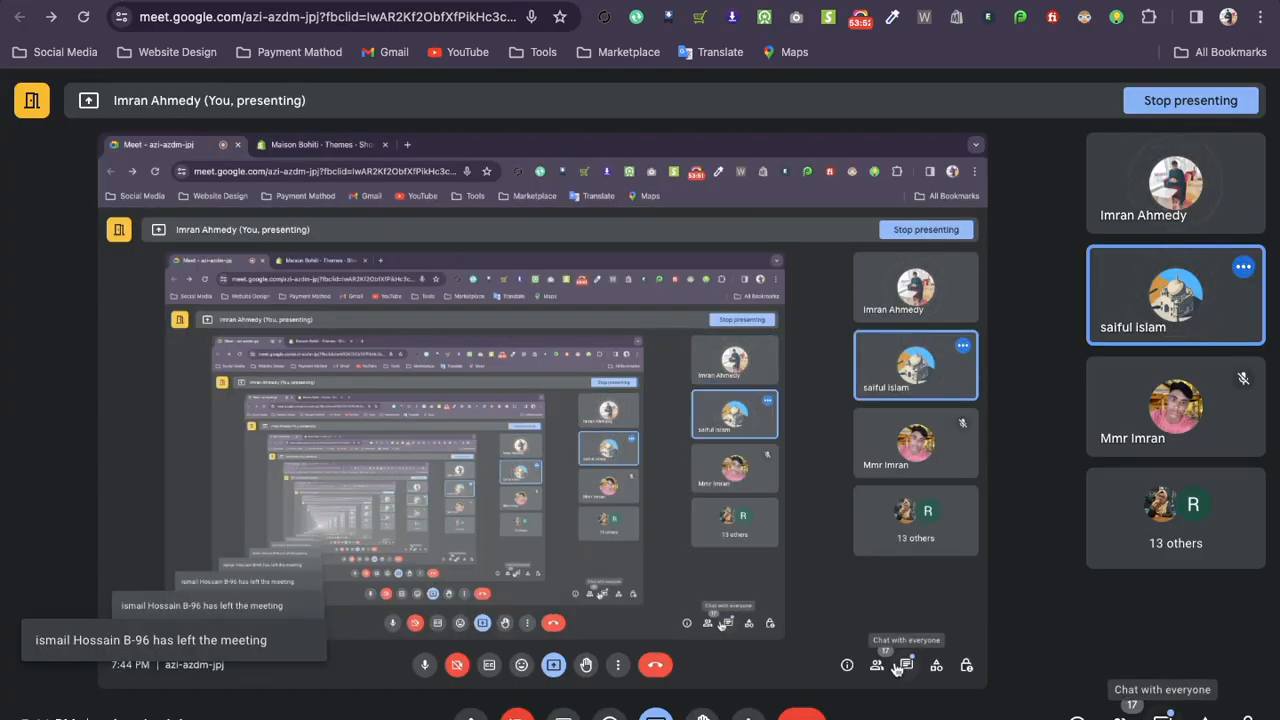
left_click(1162, 716)
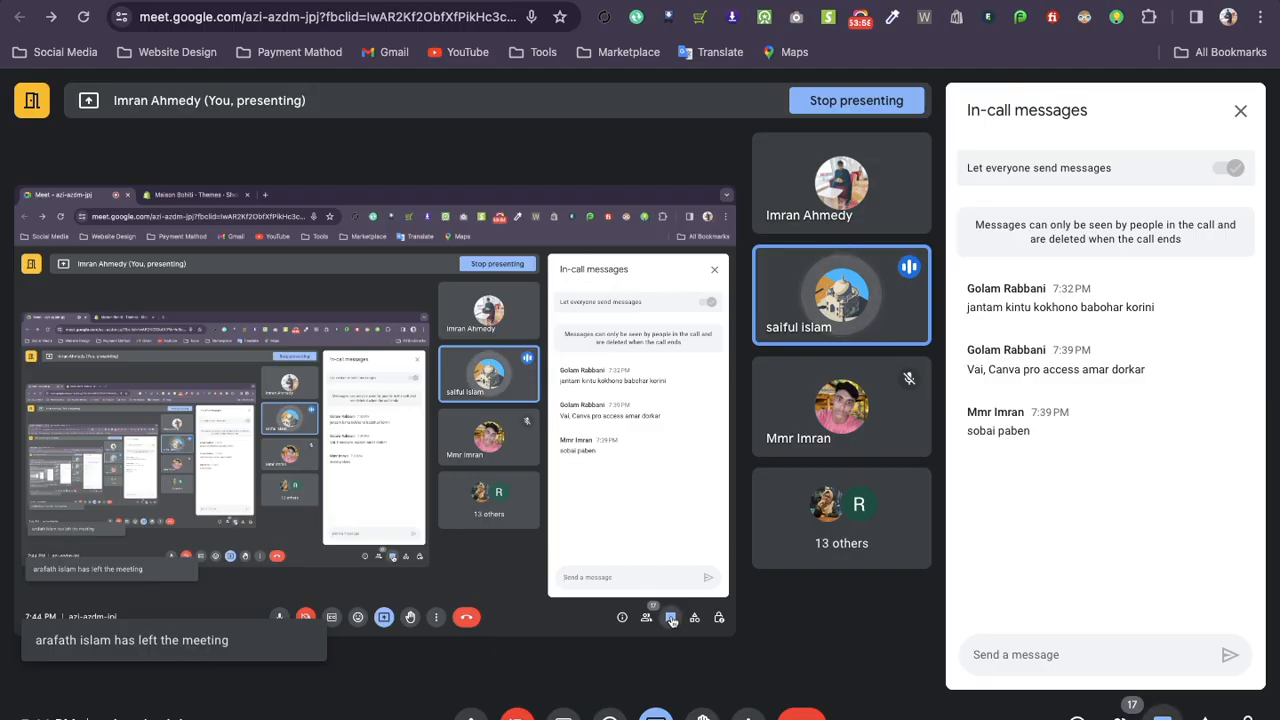
left_click(1163, 718)
left_click(1163, 718)
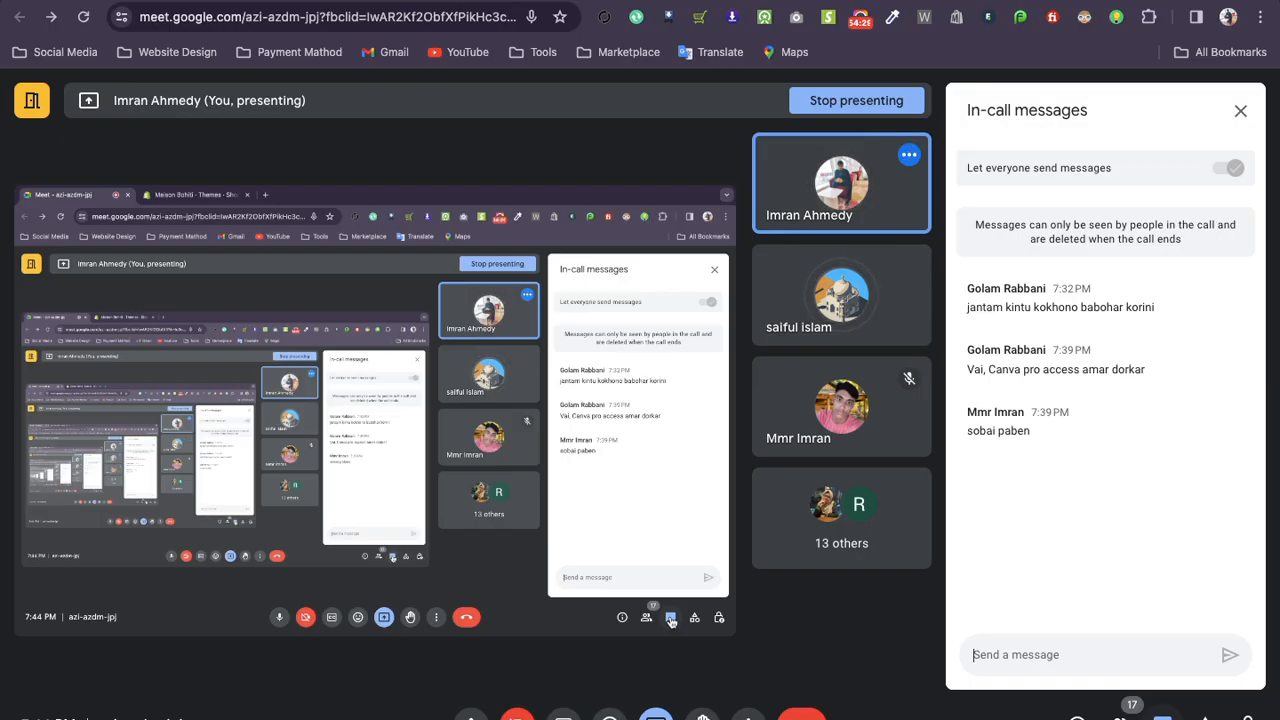
Close the in-call messages and stop presenting the screen in the meeting
left_click(1238, 112)
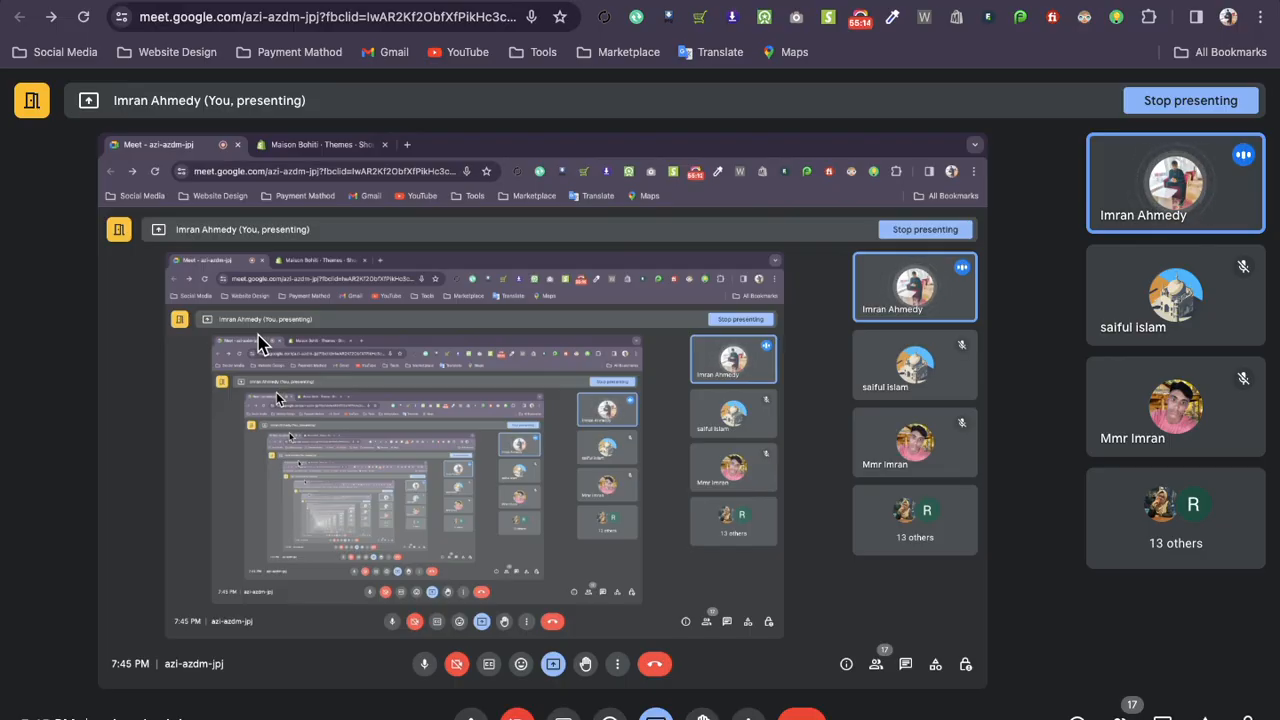
left_click(550, 667)
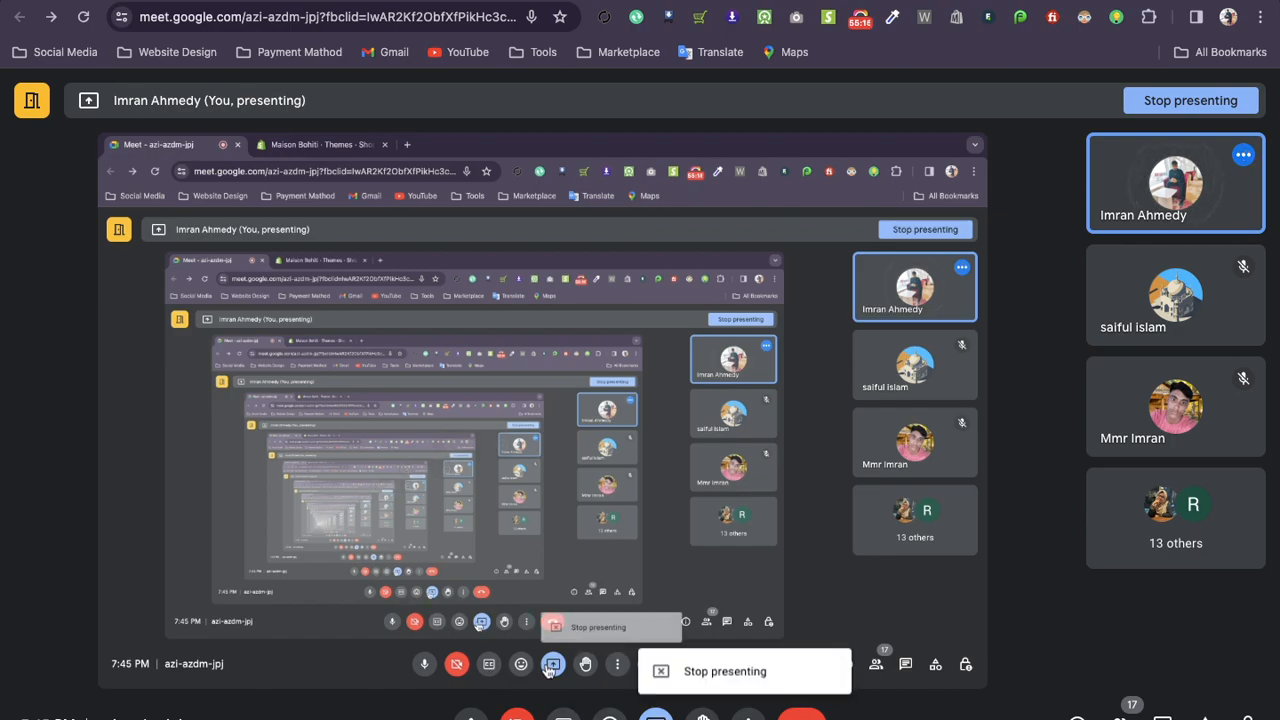
left_click(692, 680)
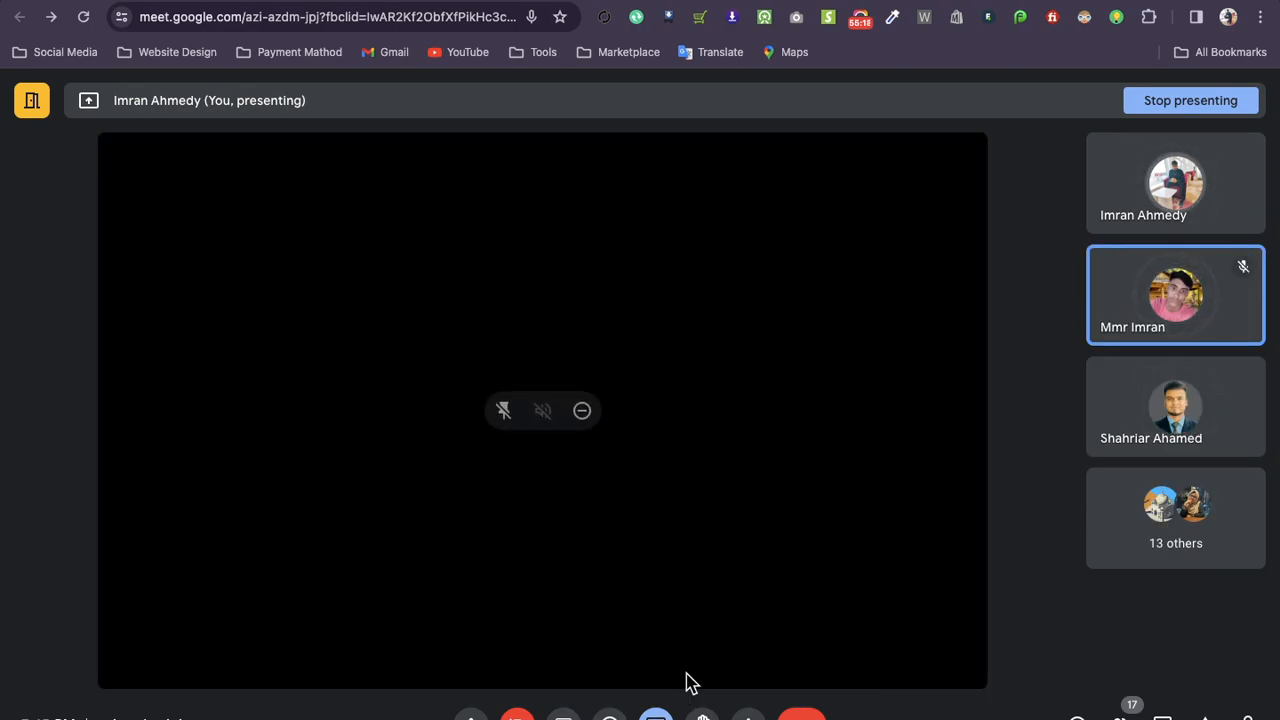